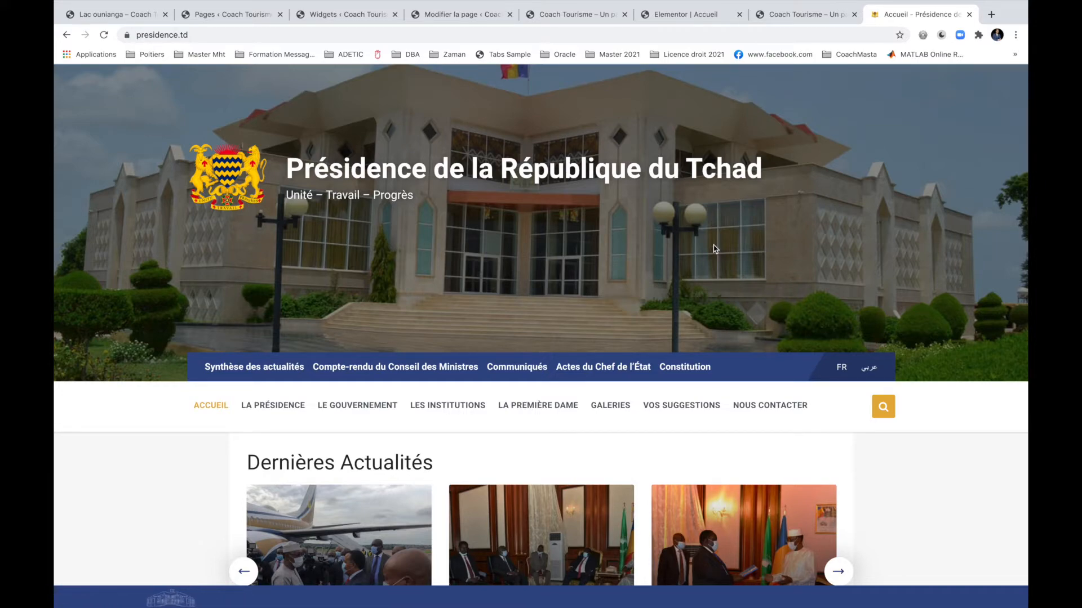
In a new tab, load the Pressville municipal theme preview on ThemeForest by searching 'press vill wo'.
{"action": "scroll", "coordinate": [715, 249], "scroll_direction": "down", "scroll_amount": 20}
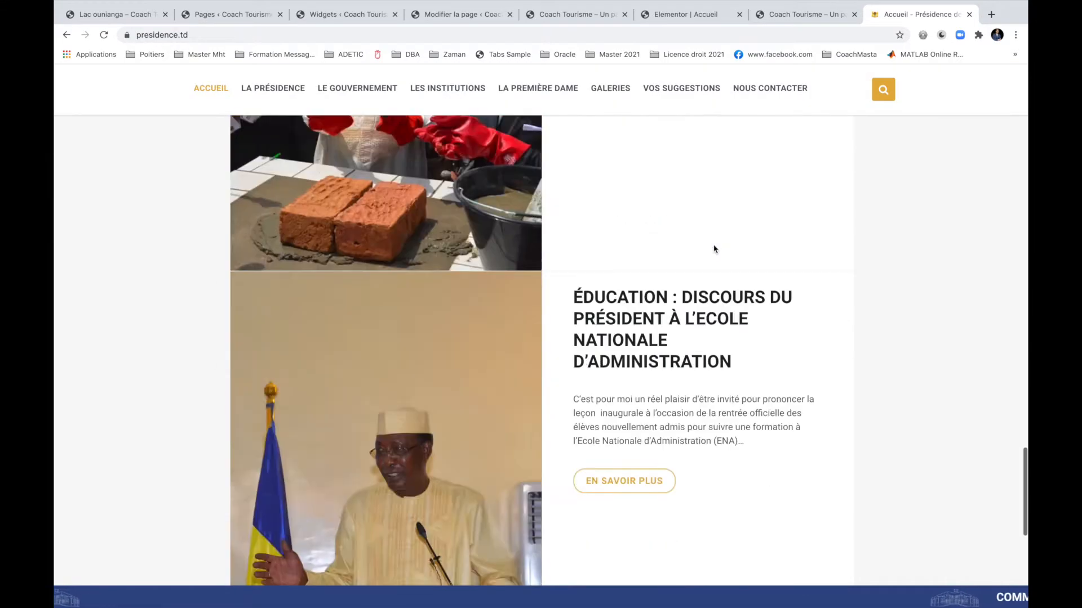
{"action": "scroll", "coordinate": [714, 249], "scroll_direction": "up", "scroll_amount": 20}
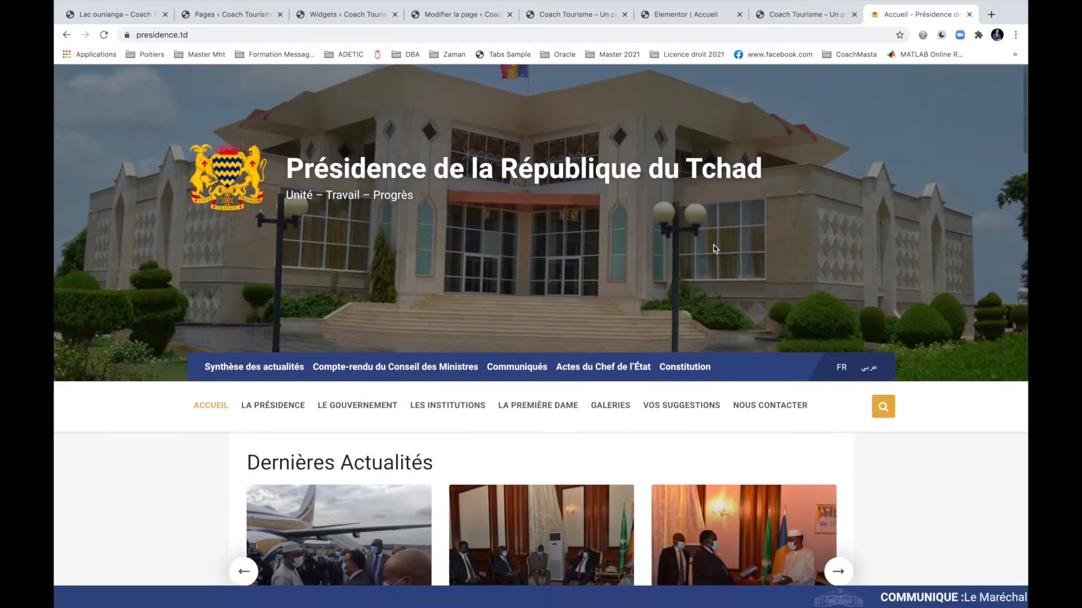
{"action": "scroll", "coordinate": [259, 236], "scroll_direction": "down", "scroll_amount": 10}
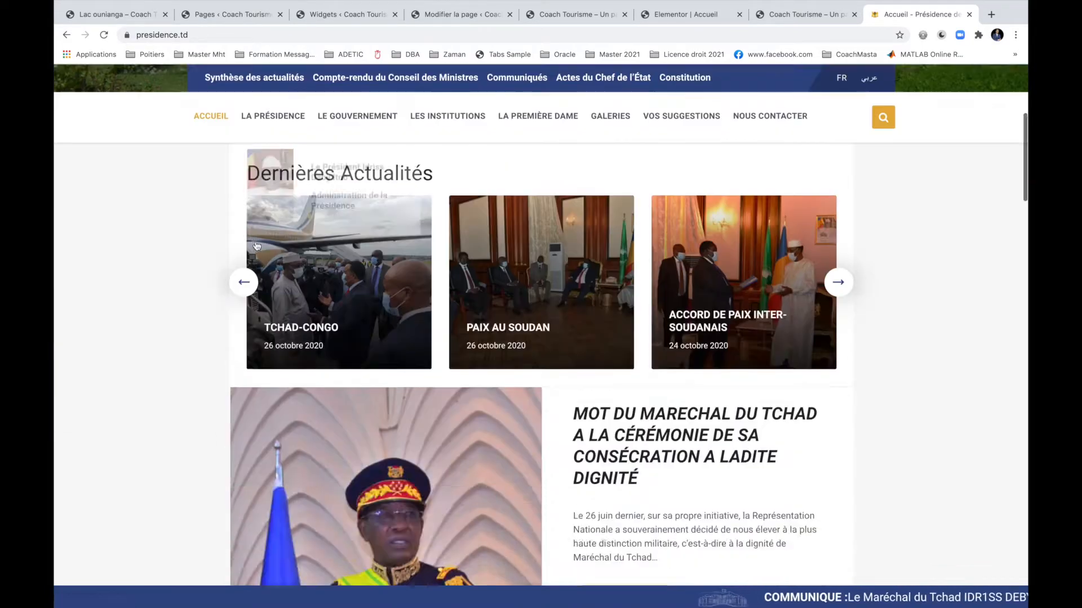
{"action": "scroll", "coordinate": [256, 245], "scroll_direction": "up", "scroll_amount": 10}
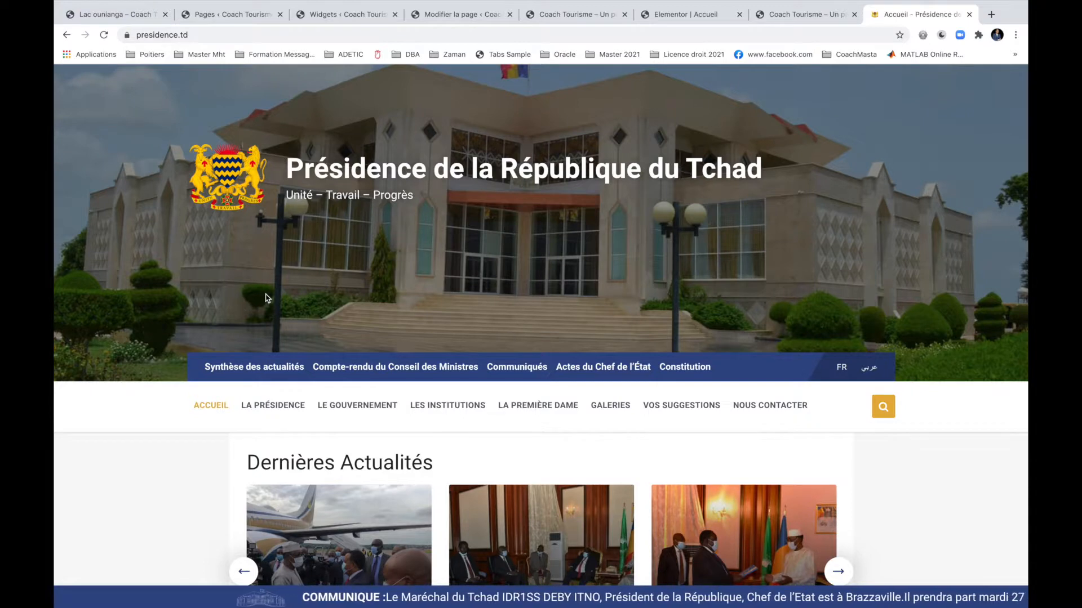
{"action": "key", "text": "super+t"}
{"action": "type", "text": "pre"}
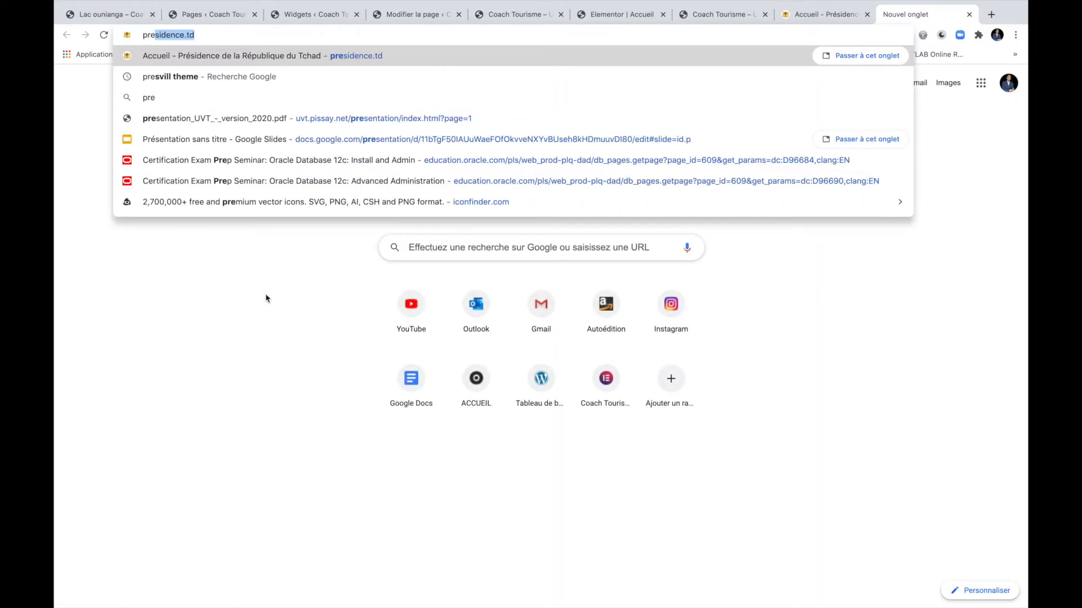
{"action": "type", "text": "ss"}
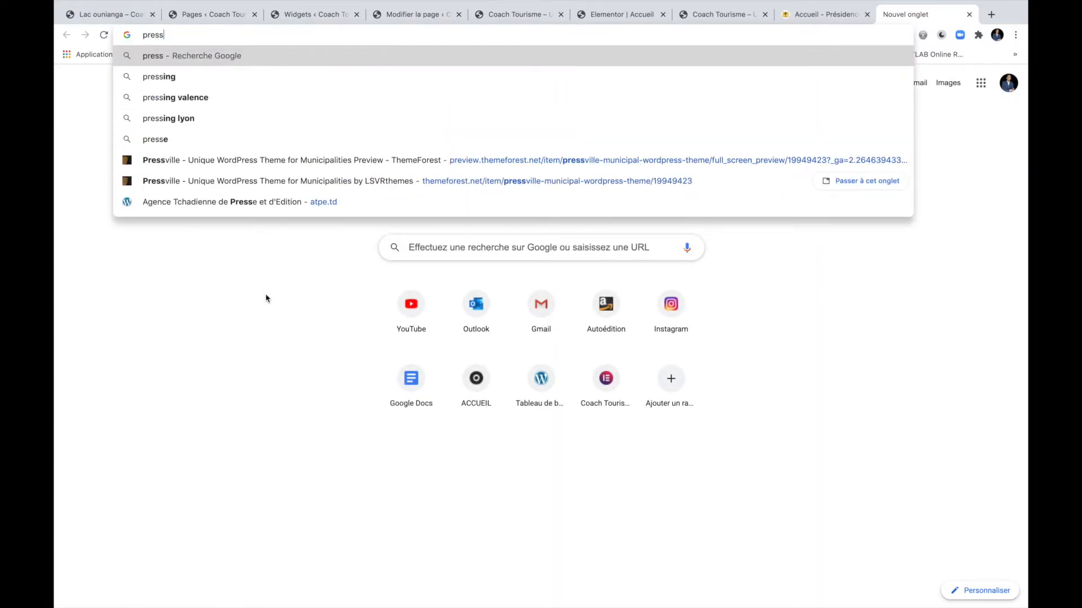
{"action": "type", "text": " vill wo"}
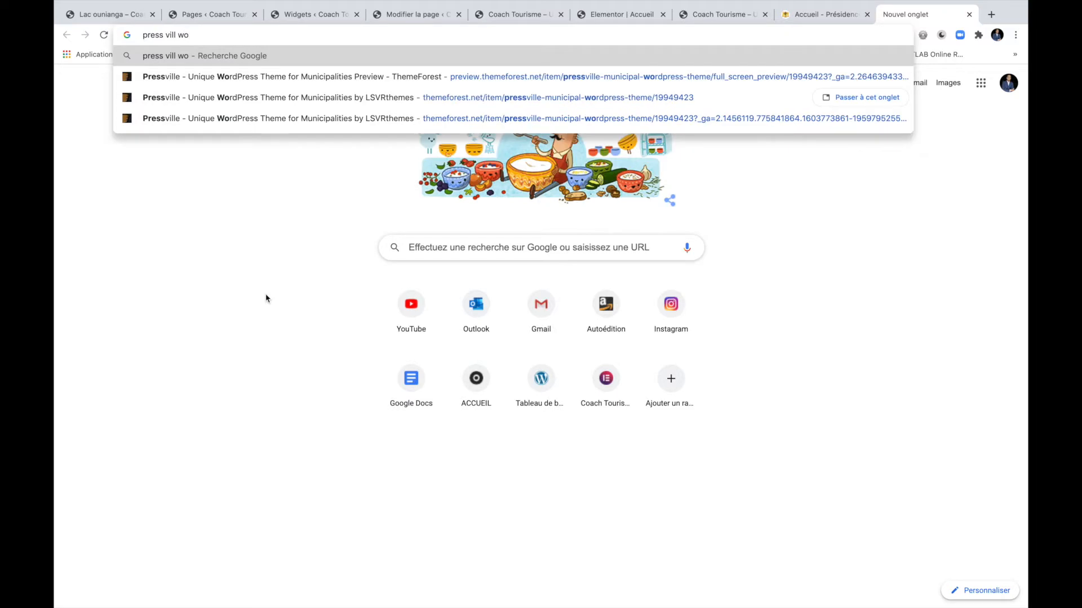
{"action": "key", "text": "Down"}
{"action": "key", "text": "Return"}
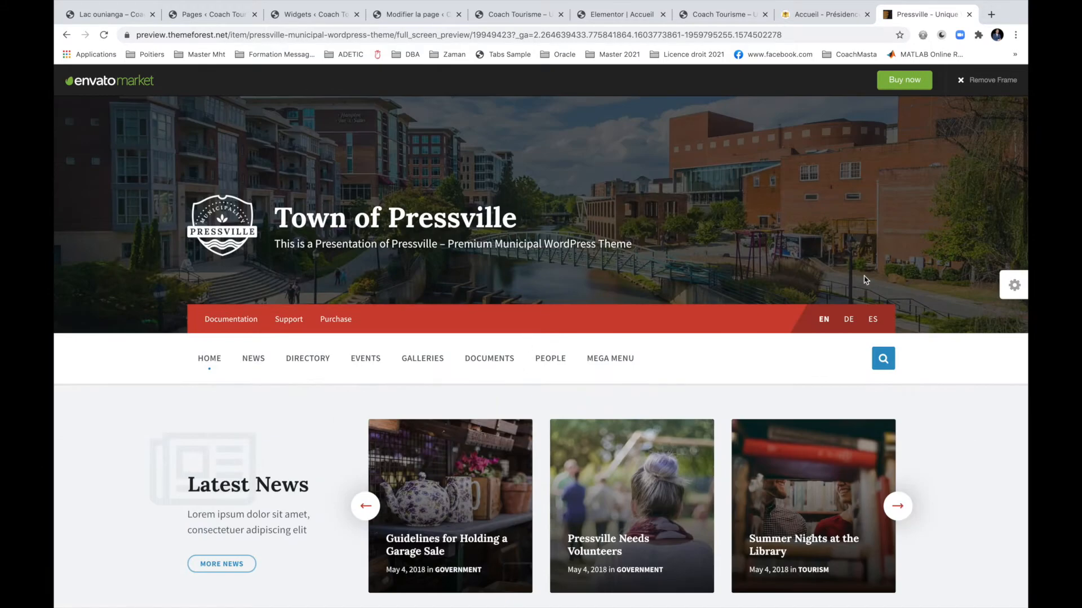
Look at the Présidence site, then return to the Pressville ThemeForest page and scroll down it.
{"action": "left_click", "coordinate": [837, 17]}
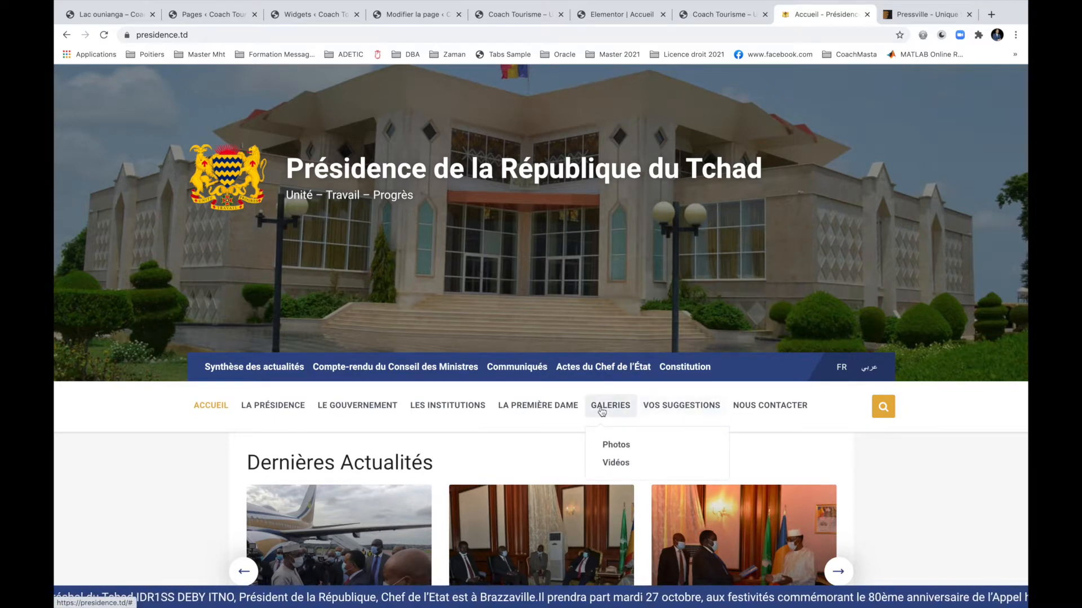
{"action": "left_click", "coordinate": [906, 17]}
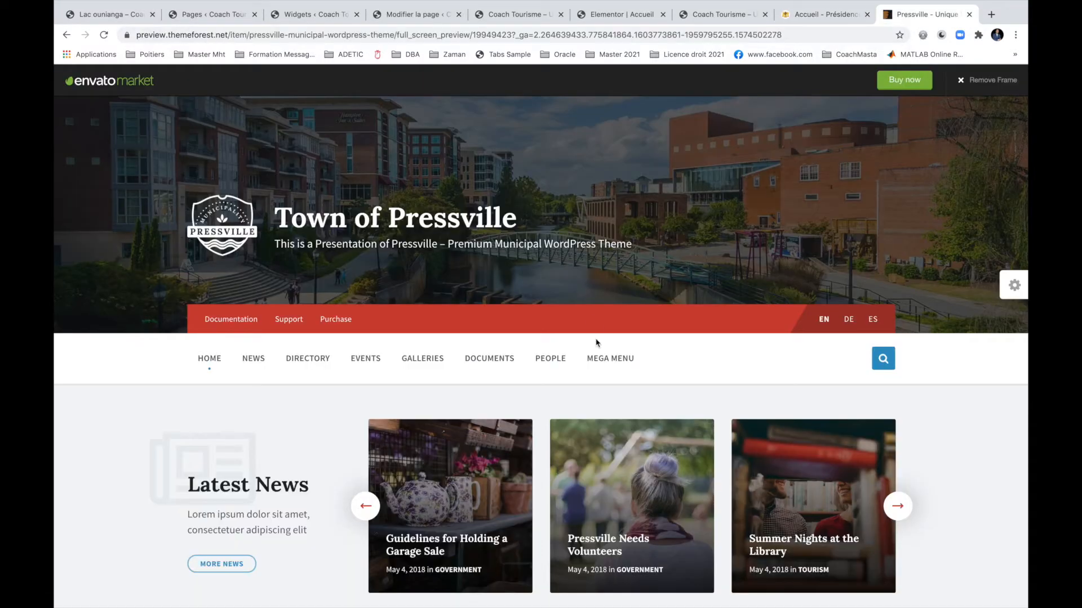
{"action": "scroll", "coordinate": [623, 350], "scroll_direction": "down", "scroll_amount": 15}
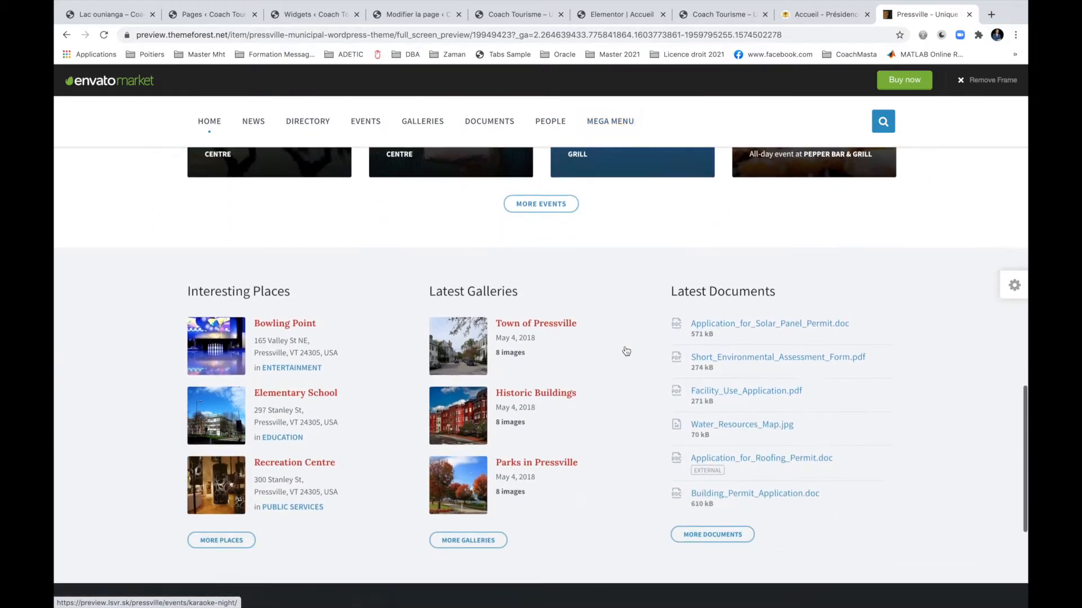
{"action": "scroll", "coordinate": [625, 351], "scroll_direction": "down", "scroll_amount": 5}
Dismiss the membership badge popup on the Pressville page and finish on the Présidence homepage.
{"action": "left_click", "coordinate": [813, 16]}
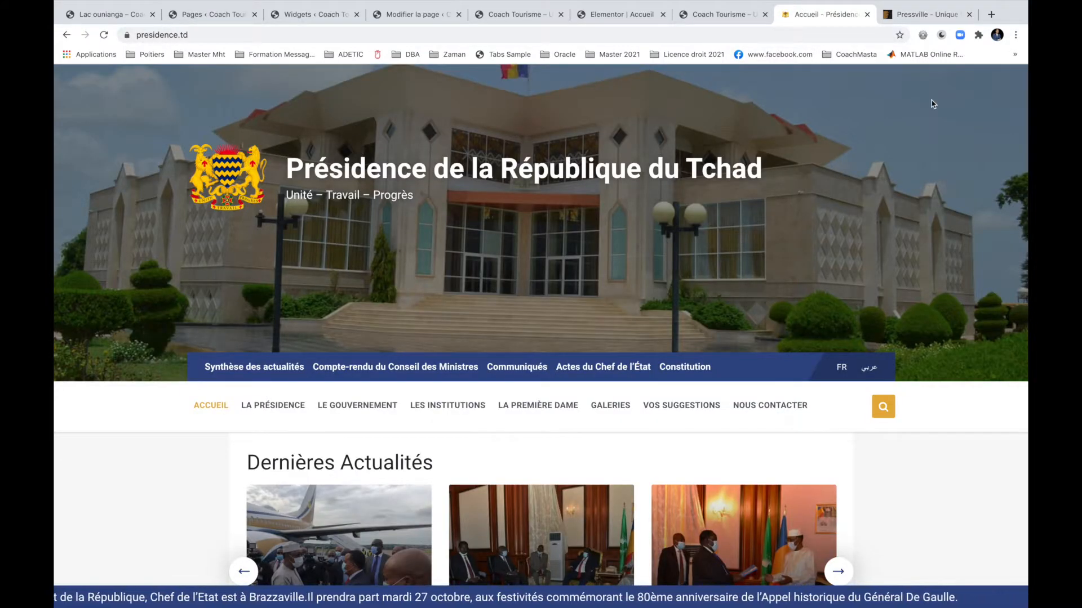
{"action": "left_click", "coordinate": [923, 11]}
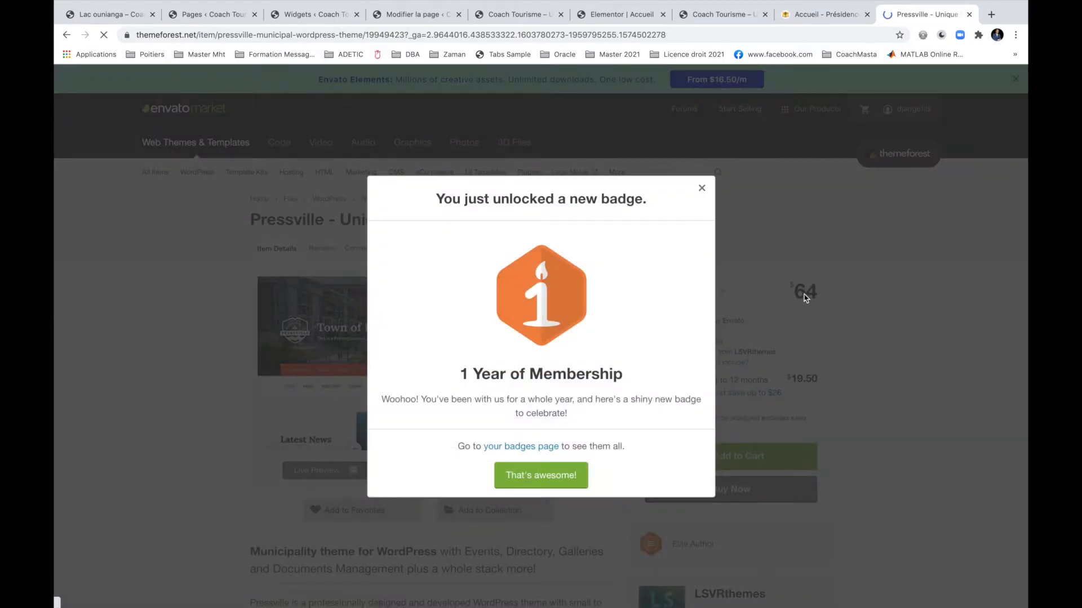
{"action": "left_click", "coordinate": [702, 198]}
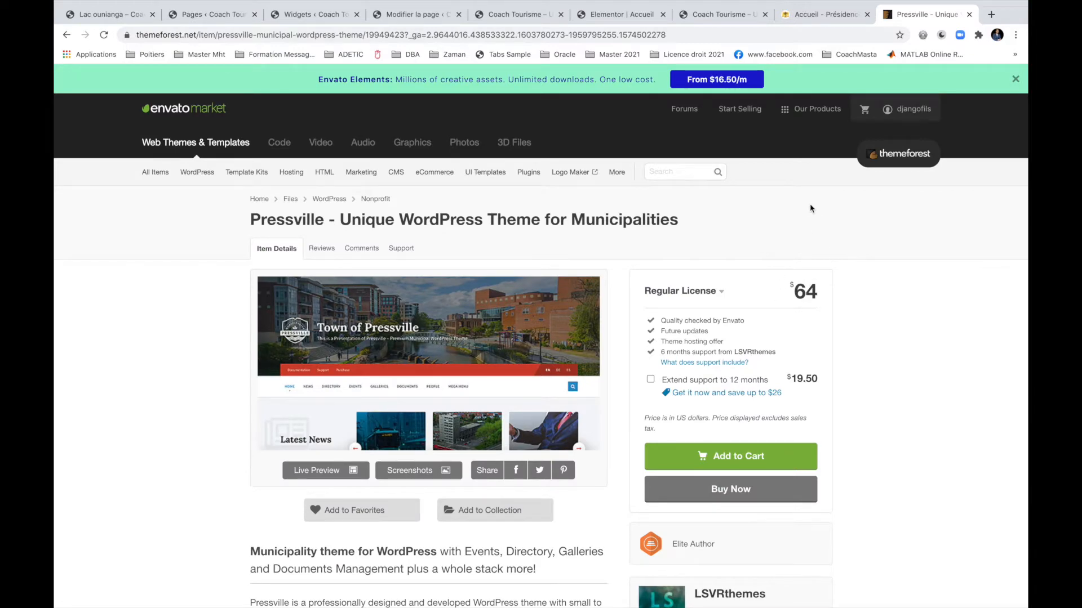
{"action": "left_click", "coordinate": [824, 16]}
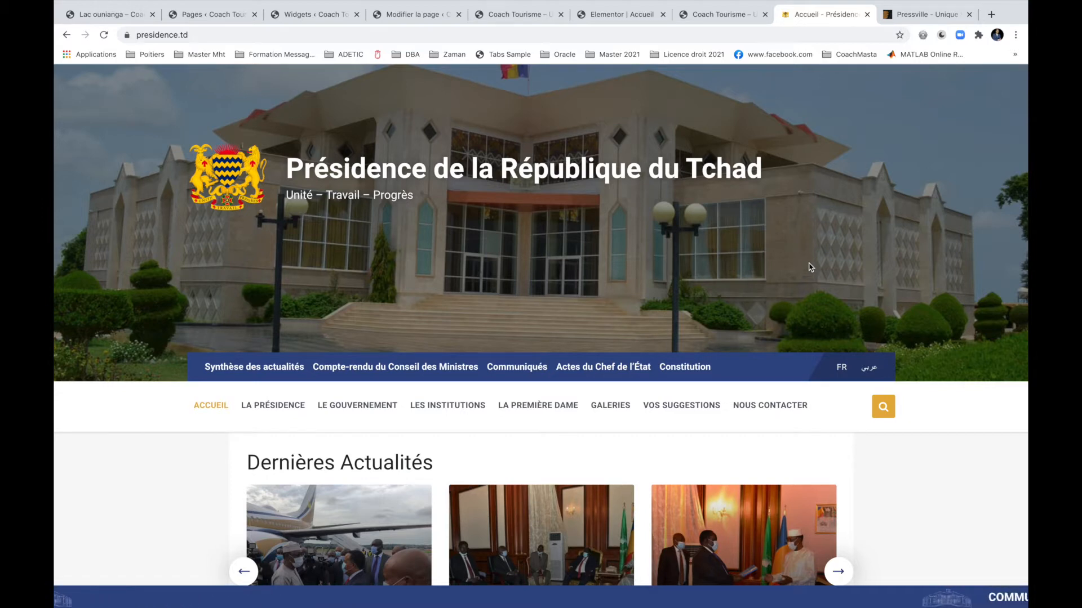
Review the Coach Tourisme Accueil page's slider, Cuisine post and Facebook feed.
{"action": "left_click", "coordinate": [730, 16]}
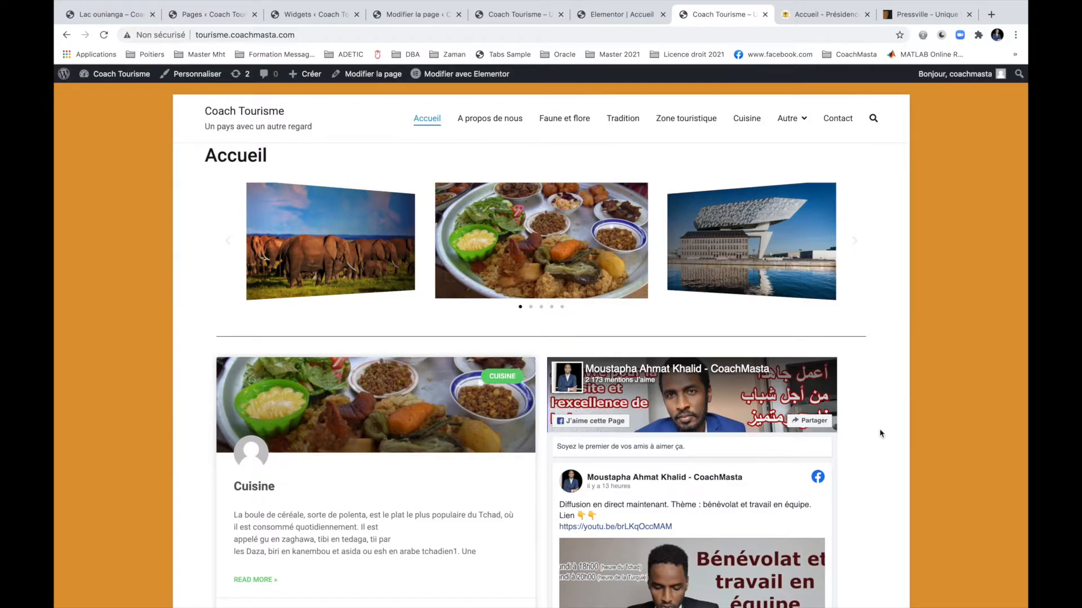
{"action": "scroll", "coordinate": [880, 433], "scroll_direction": "down", "scroll_amount": 20}
{"action": "scroll", "coordinate": [881, 433], "scroll_direction": "up", "scroll_amount": 8}
{"action": "scroll", "coordinate": [881, 434], "scroll_direction": "up", "scroll_amount": 10}
{"action": "scroll", "coordinate": [881, 433], "scroll_direction": "down", "scroll_amount": 15}
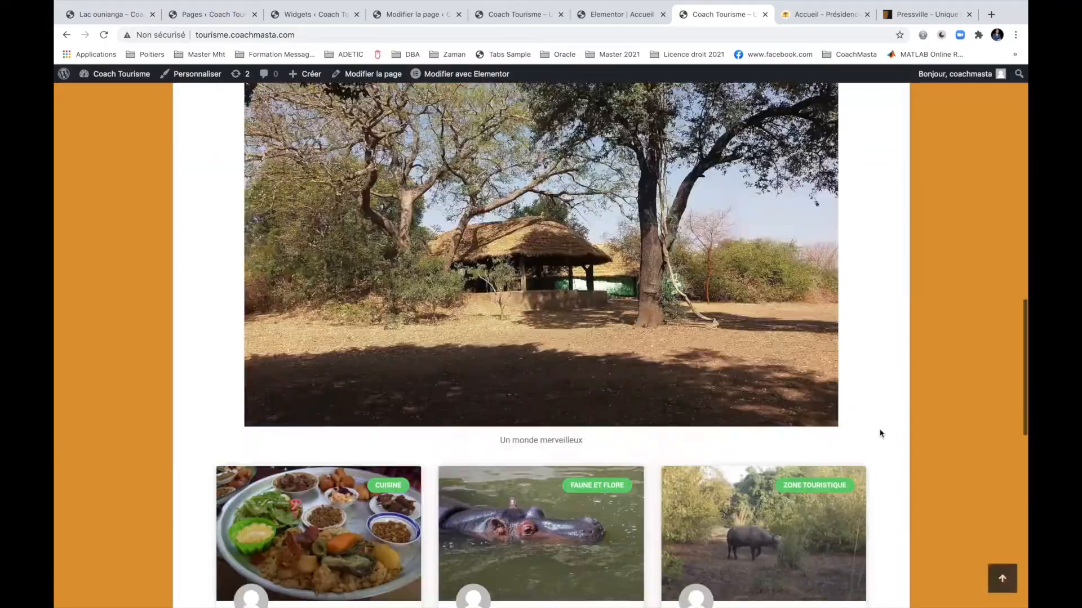
{"action": "scroll", "coordinate": [881, 433], "scroll_direction": "down", "scroll_amount": 3}
{"action": "scroll", "coordinate": [881, 434], "scroll_direction": "up", "scroll_amount": 10}
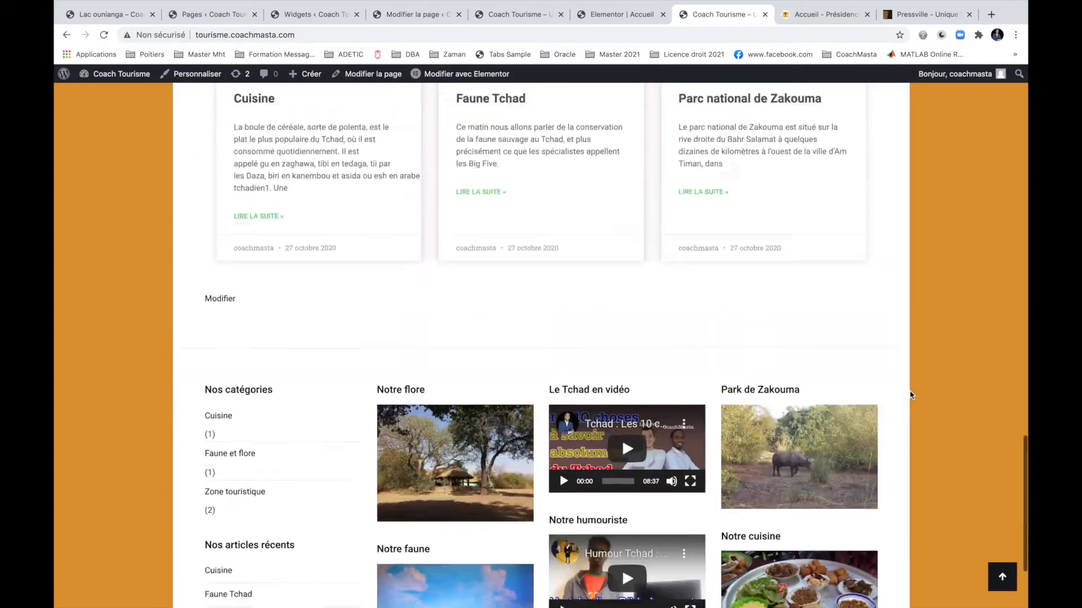
{"action": "scroll", "coordinate": [911, 394], "scroll_direction": "up", "scroll_amount": 10}
{"action": "scroll", "coordinate": [911, 394], "scroll_direction": "down", "scroll_amount": 5}
{"action": "scroll", "coordinate": [911, 394], "scroll_direction": "up", "scroll_amount": 5}
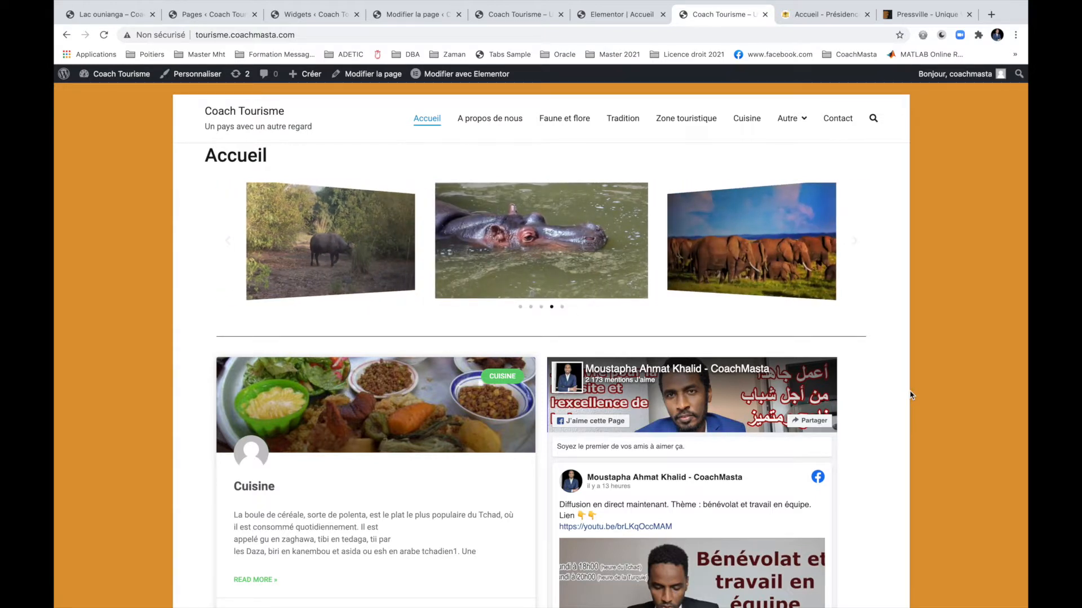
Load zakrademos.com in a new tab via 'zak' and scroll through the Starter Demos.
{"action": "key", "text": "super+t"}
{"action": "type", "text": "zak"}
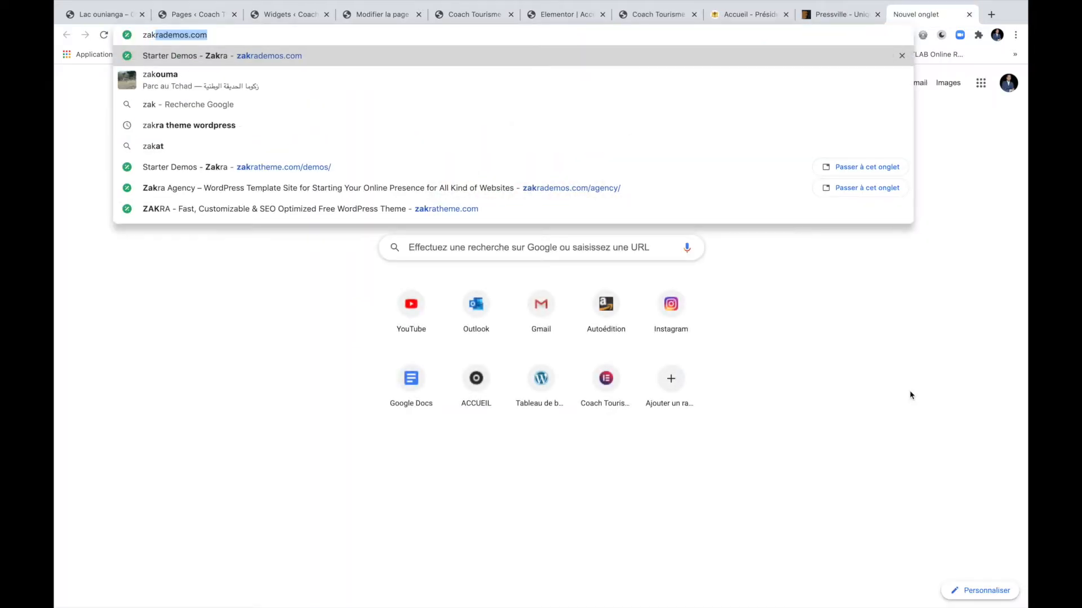
{"action": "key", "text": "Return"}
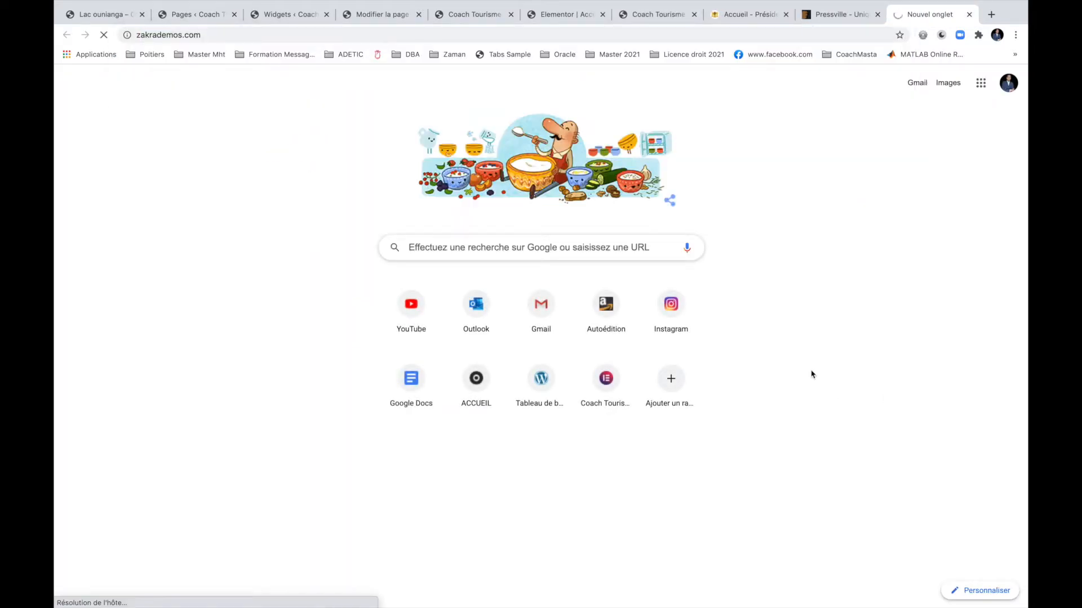
{"action": "scroll", "coordinate": [327, 466], "scroll_direction": "down", "scroll_amount": 1}
{"action": "scroll", "coordinate": [327, 434], "scroll_direction": "down", "scroll_amount": 2}
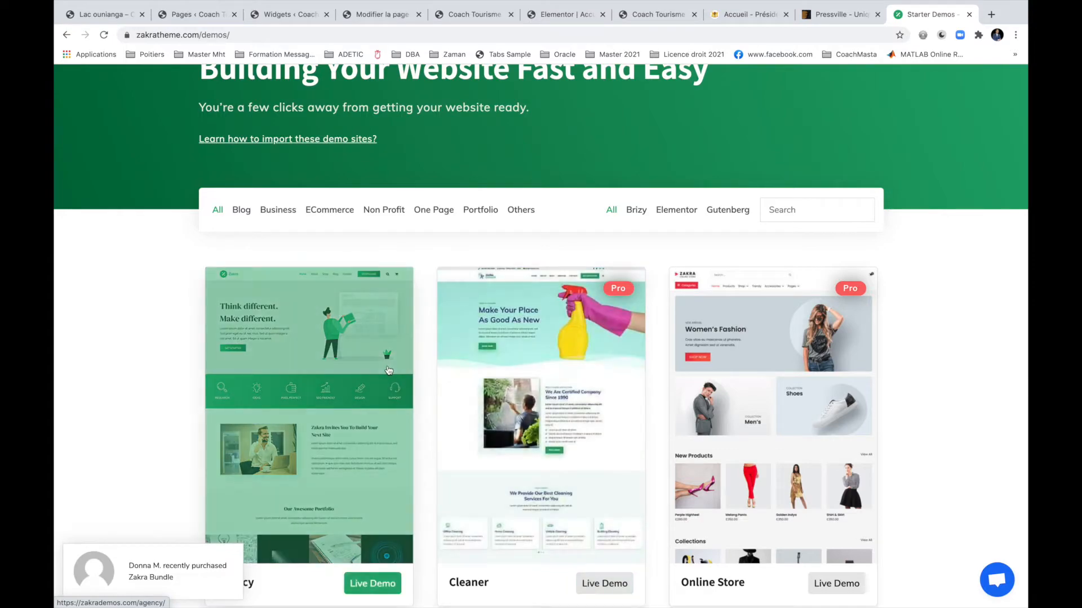
Open the Agency starter demo and look over its 'Think different. Make different.' page.
{"action": "left_click", "coordinate": [334, 348]}
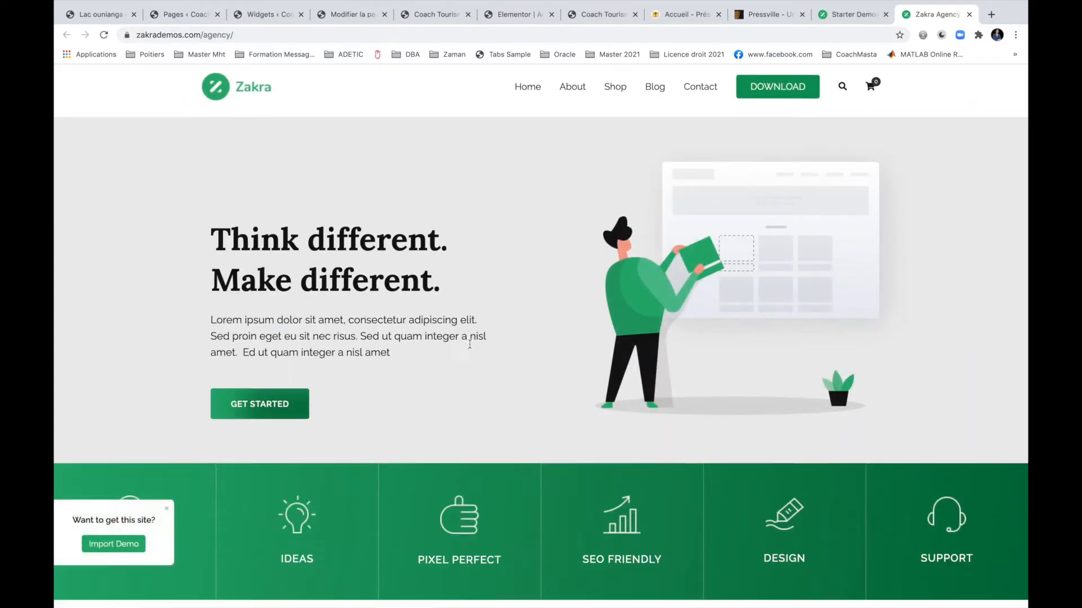
{"action": "scroll", "coordinate": [471, 349], "scroll_direction": "down", "scroll_amount": 20}
{"action": "scroll", "coordinate": [471, 348], "scroll_direction": "down", "scroll_amount": 10}
{"action": "scroll", "coordinate": [471, 348], "scroll_direction": "up", "scroll_amount": 20}
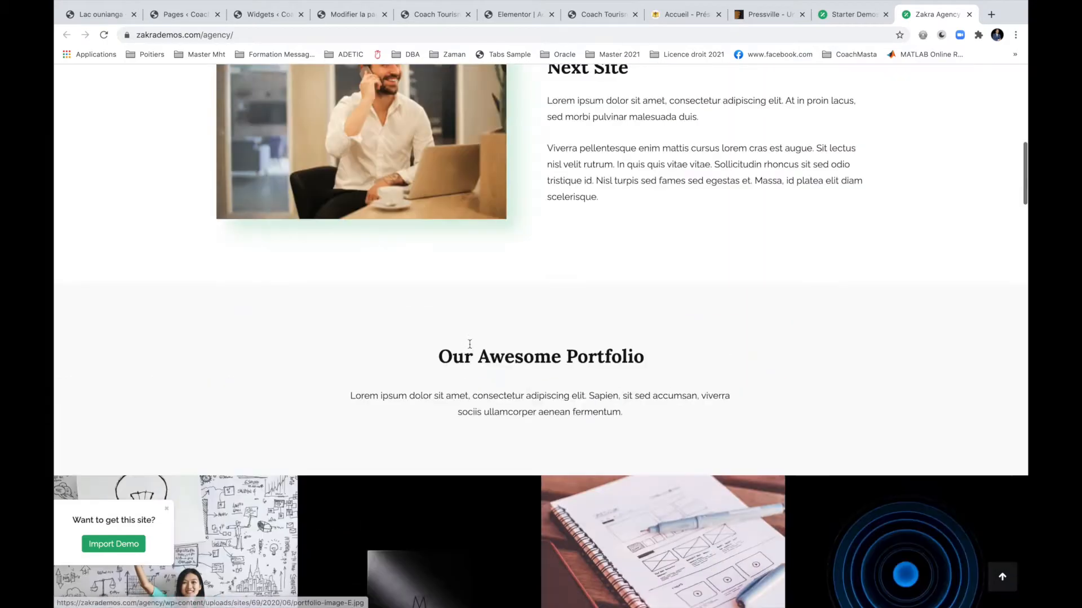
{"action": "scroll", "coordinate": [471, 348], "scroll_direction": "down", "scroll_amount": 1}
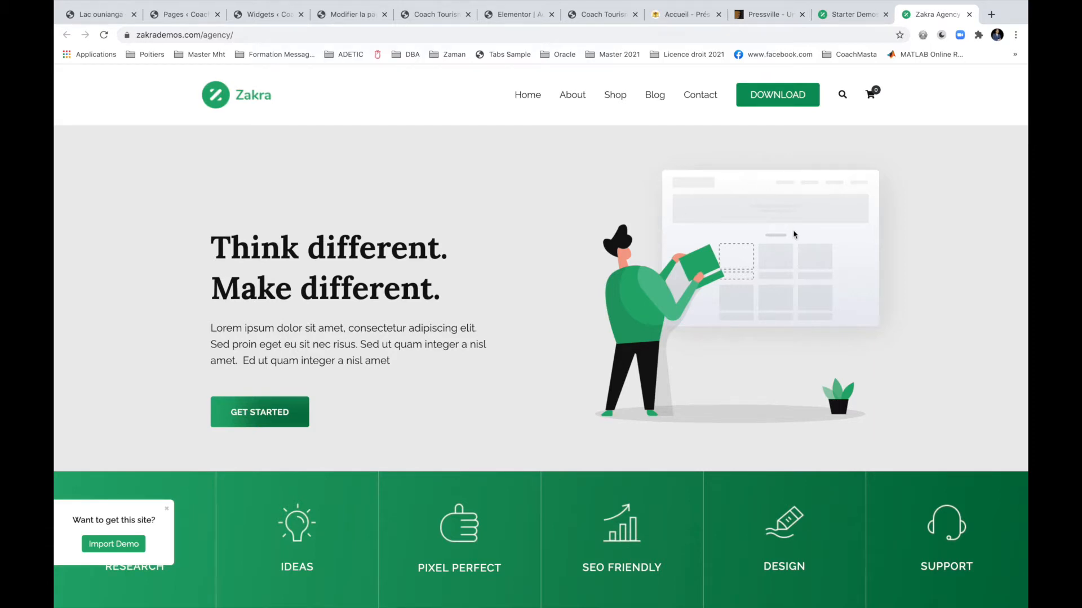
Close the Zakra Agency demo and return to the Coach Tourisme site.
{"action": "key", "text": "super+w"}
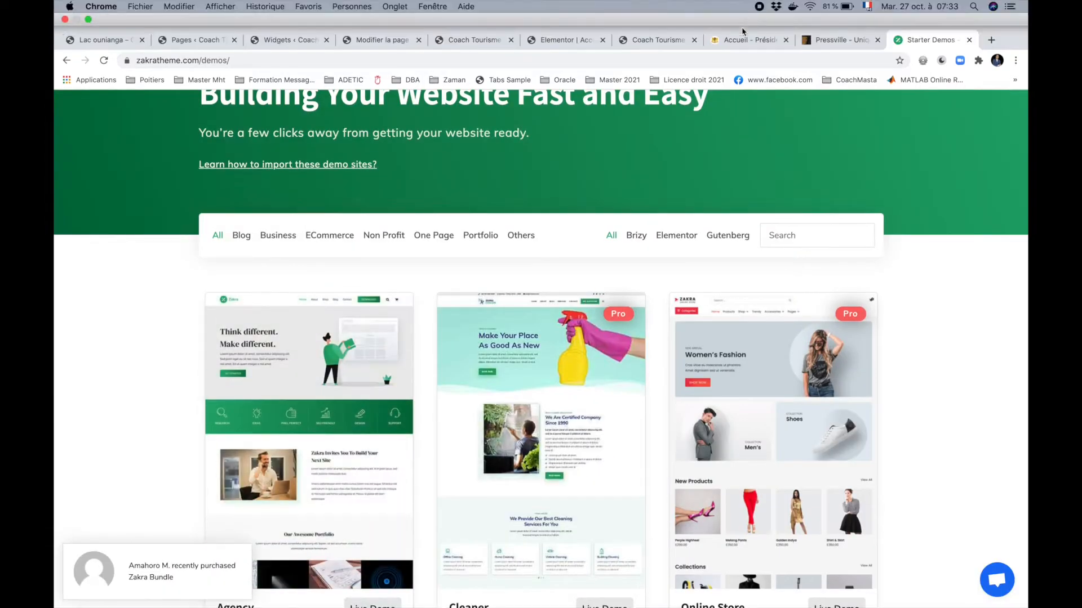
{"action": "left_click", "coordinate": [737, 17]}
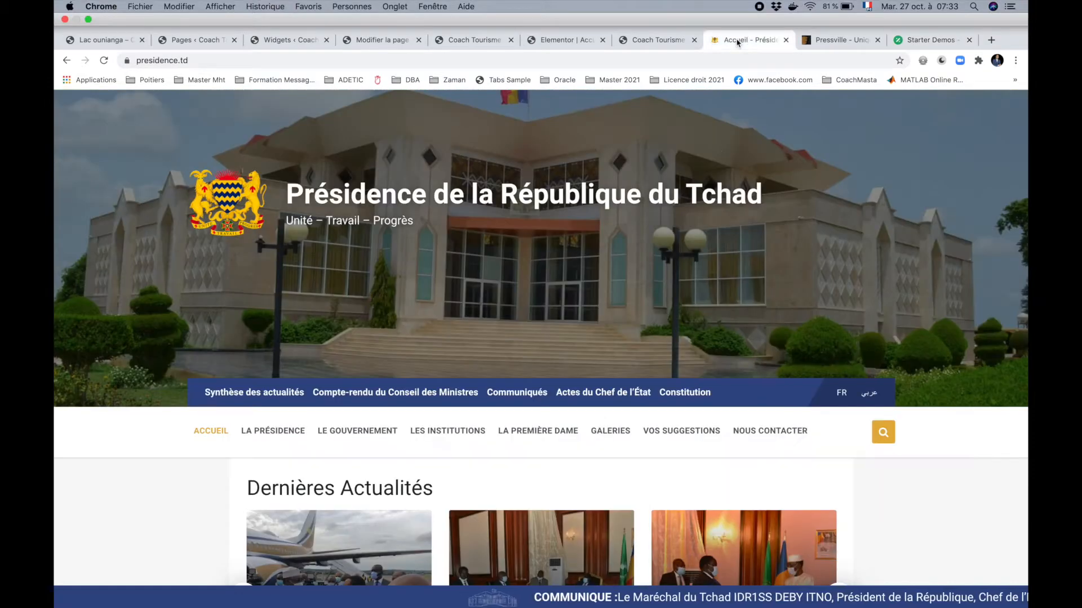
{"action": "left_click", "coordinate": [658, 39]}
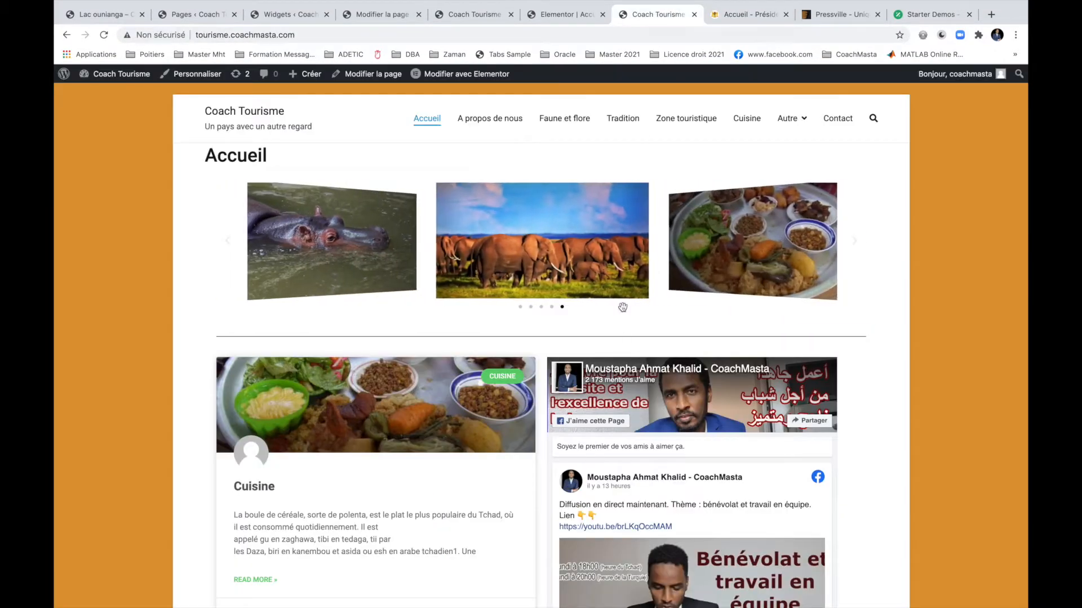
{"action": "scroll", "coordinate": [624, 337], "scroll_direction": "down", "scroll_amount": 6}
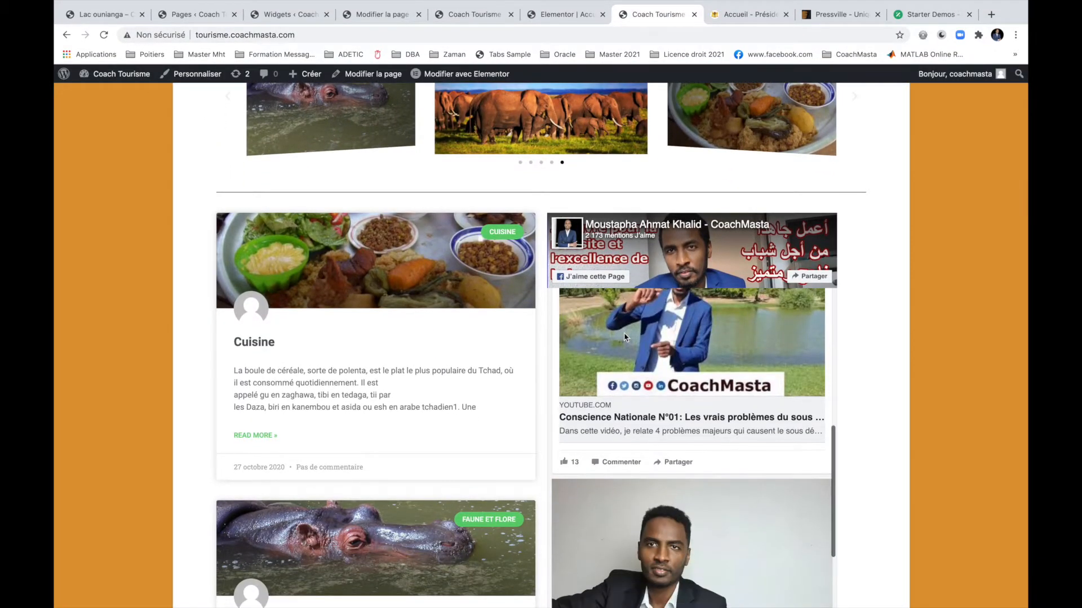
{"action": "scroll", "coordinate": [872, 380], "scroll_direction": "down", "scroll_amount": 15}
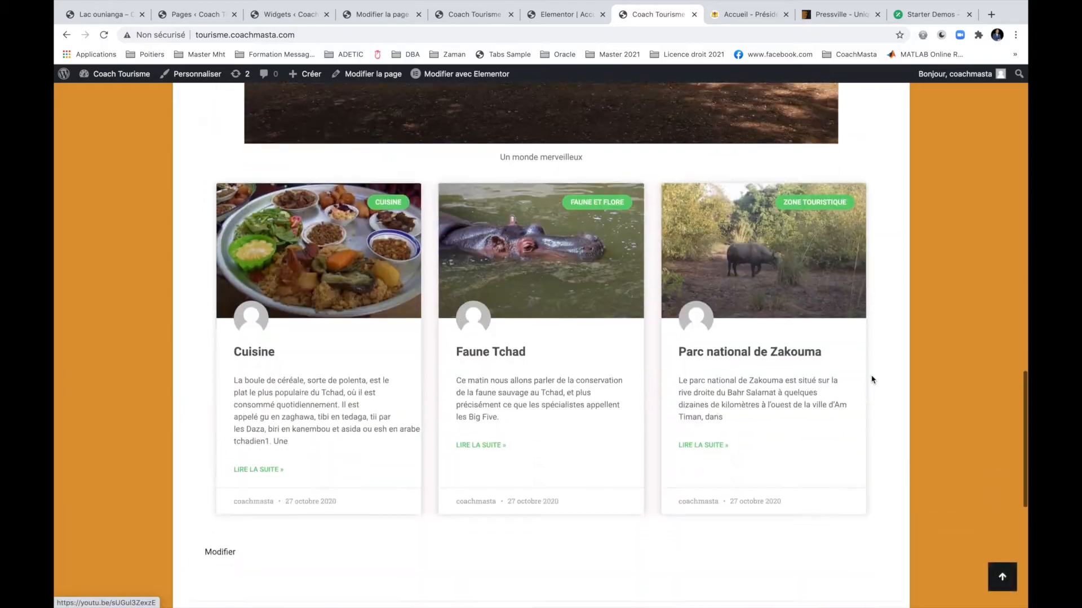
{"action": "scroll", "coordinate": [871, 380], "scroll_direction": "up", "scroll_amount": 20}
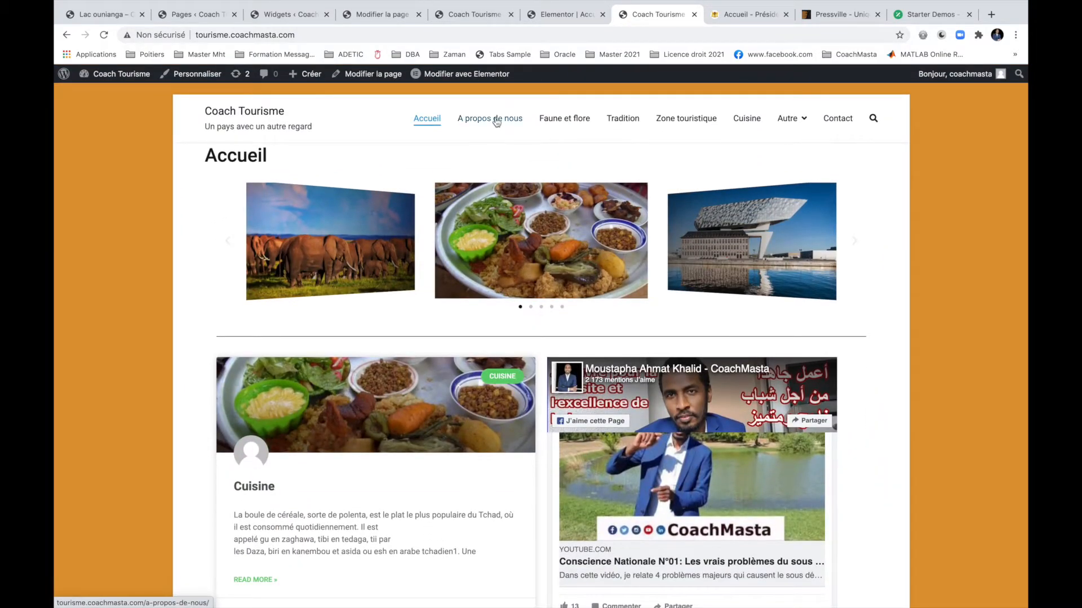
Look over the A propos de nous page and the Faune et flore category page.
{"action": "left_click", "coordinate": [496, 123]}
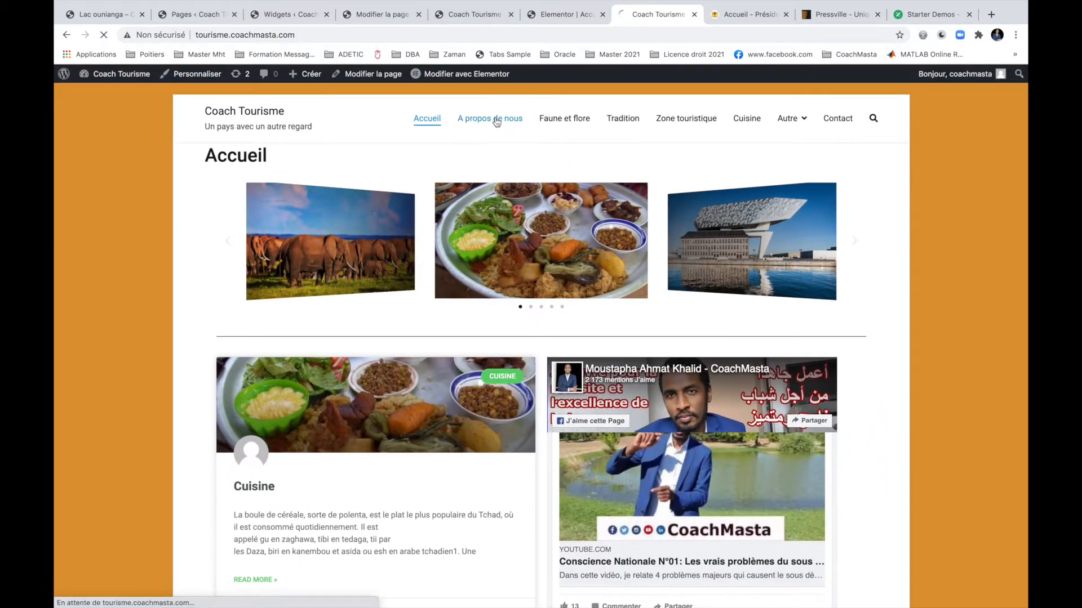
{"action": "scroll", "coordinate": [491, 200], "scroll_direction": "down", "scroll_amount": 15}
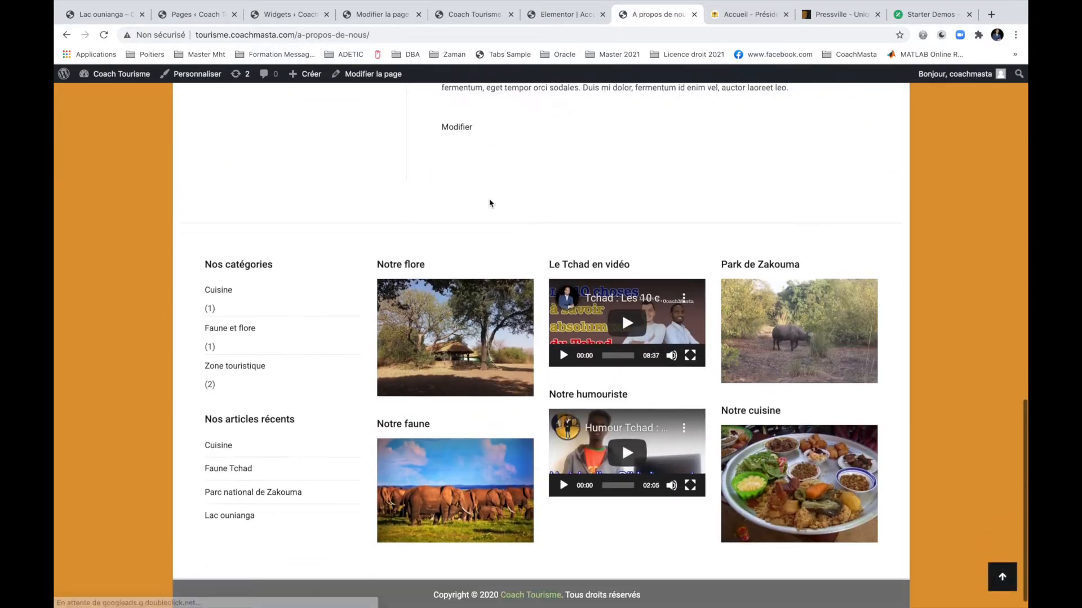
{"action": "scroll", "coordinate": [490, 203], "scroll_direction": "up", "scroll_amount": 15}
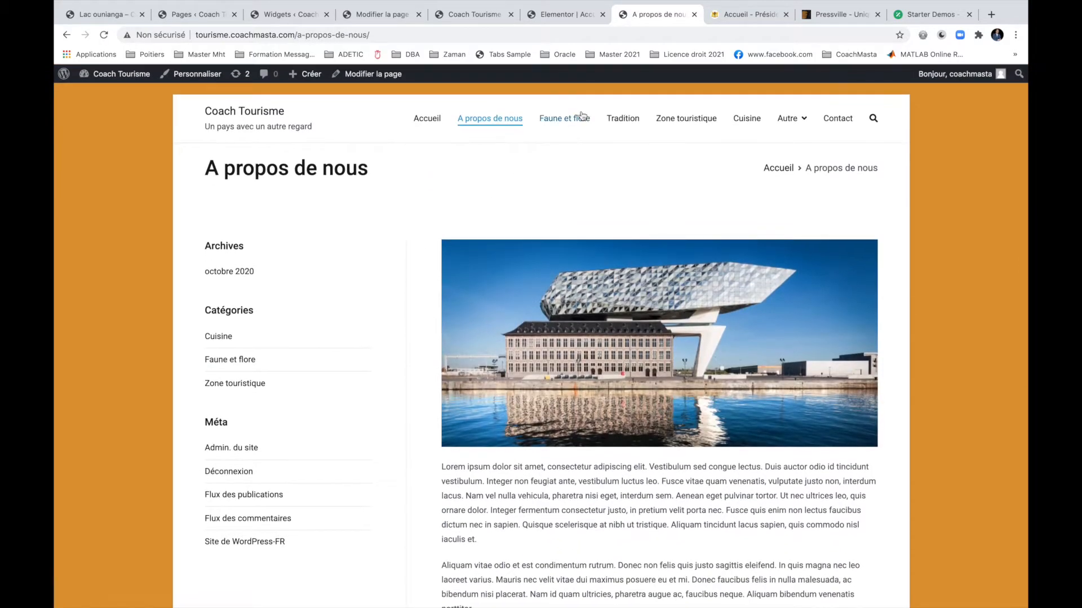
{"action": "left_click", "coordinate": [579, 118]}
{"action": "scroll", "coordinate": [606, 217], "scroll_direction": "down", "scroll_amount": 8}
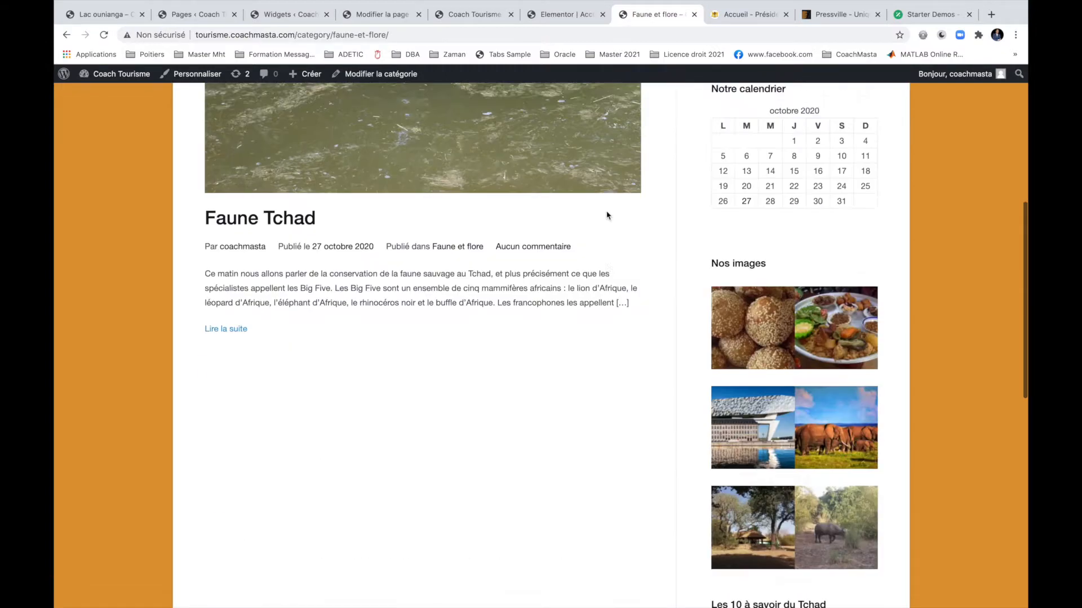
{"action": "scroll", "coordinate": [607, 216], "scroll_direction": "up", "scroll_amount": 8}
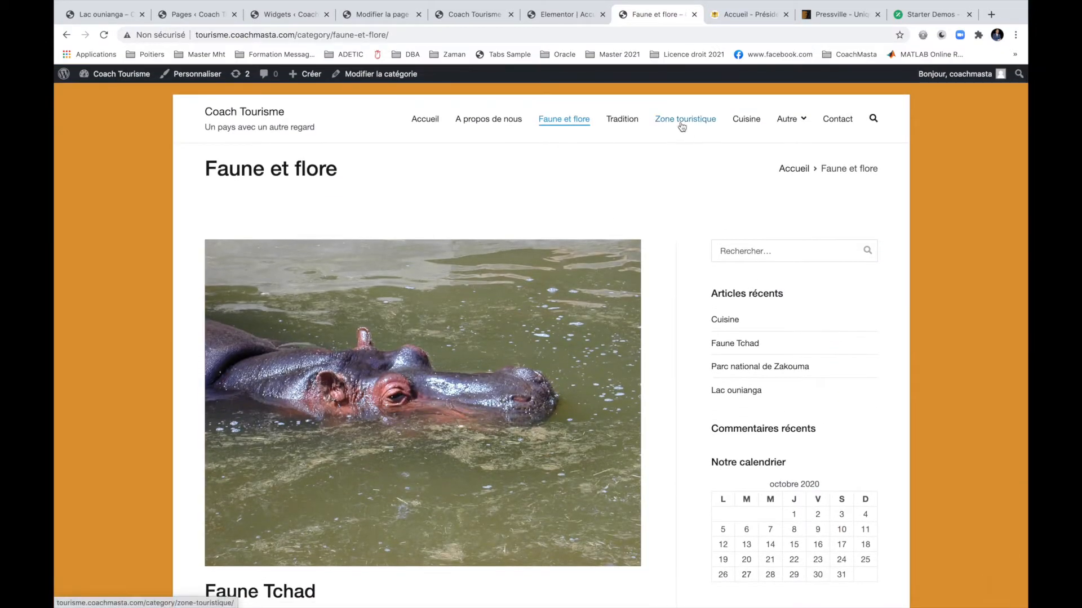
Browse the Zone touristique category, then return to the Accueil page of recent posts.
{"action": "left_click", "coordinate": [682, 126]}
{"action": "scroll", "coordinate": [657, 277], "scroll_direction": "down", "scroll_amount": 12}
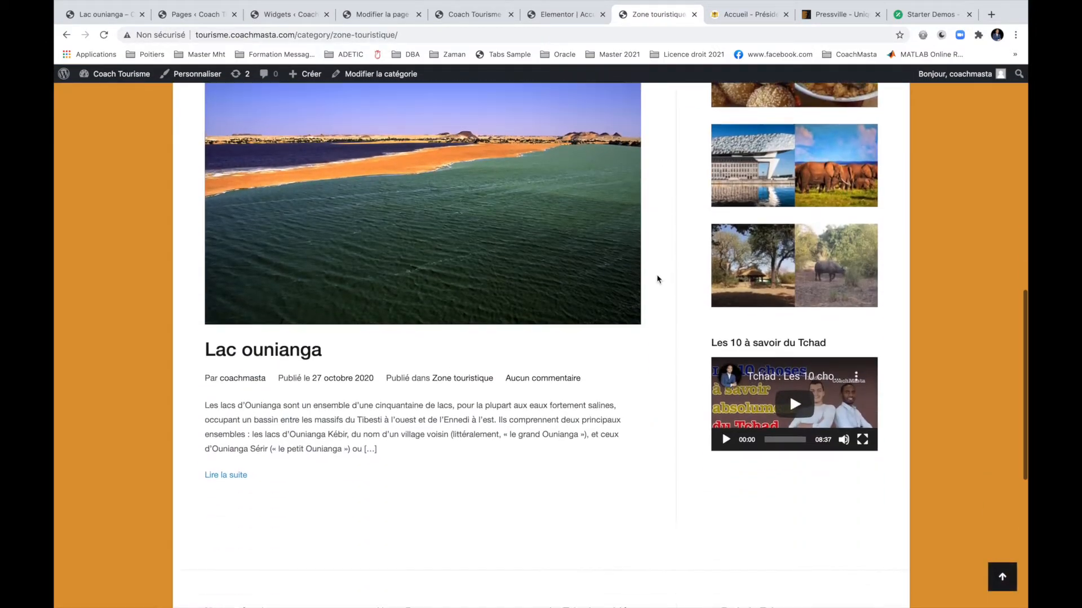
{"action": "scroll", "coordinate": [657, 278], "scroll_direction": "down", "scroll_amount": 3}
{"action": "scroll", "coordinate": [656, 277], "scroll_direction": "up", "scroll_amount": 15}
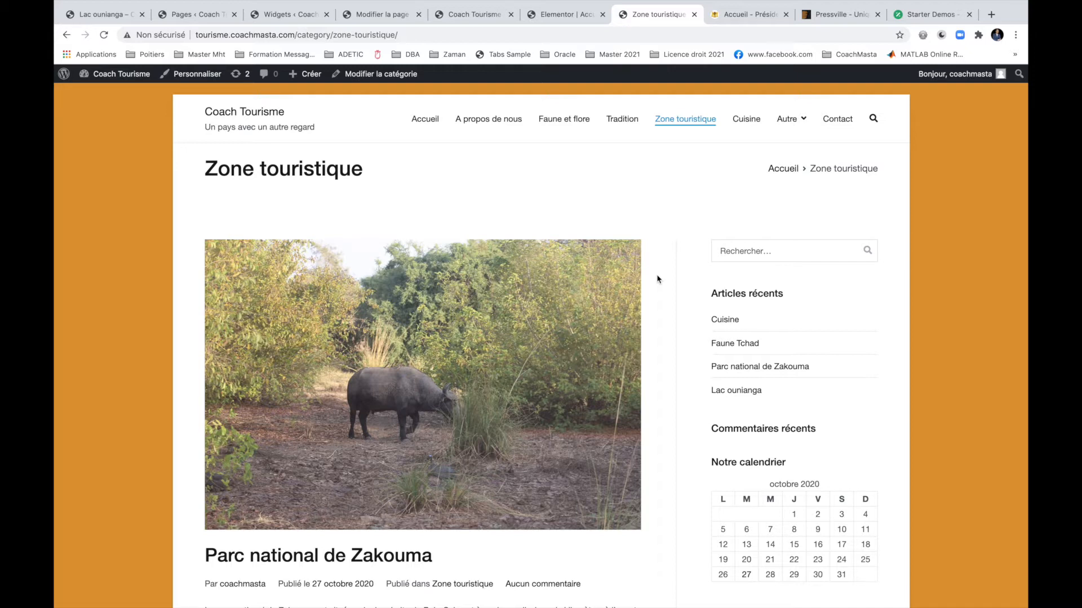
{"action": "left_click", "coordinate": [436, 118]}
{"action": "scroll", "coordinate": [570, 286], "scroll_direction": "down", "scroll_amount": 3}
{"action": "scroll", "coordinate": [570, 288], "scroll_direction": "down", "scroll_amount": 5}
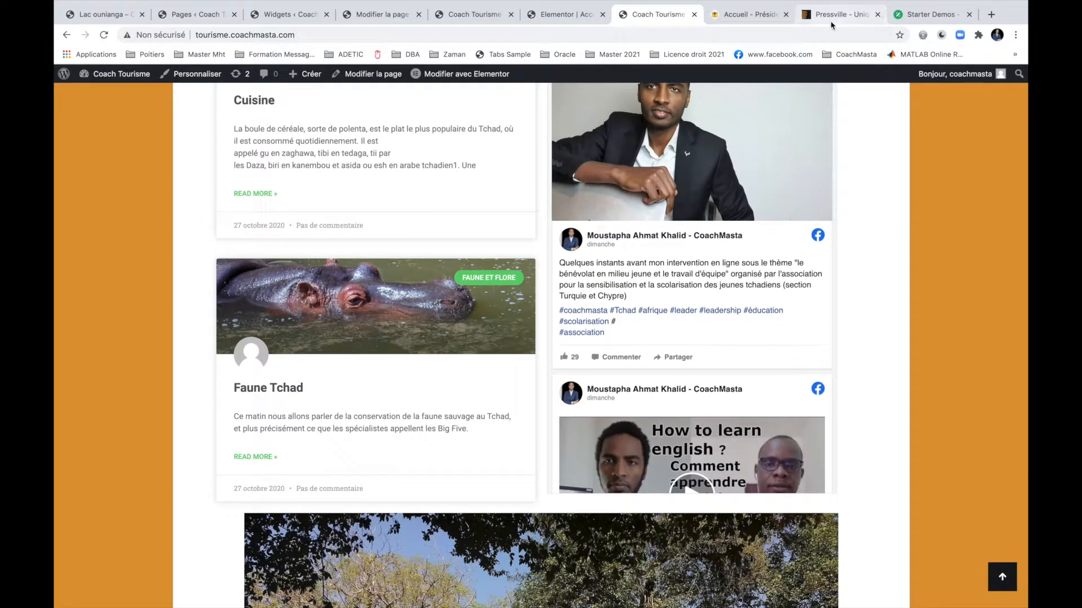
Glance at the Pressville preview and Présidence du Tchad tabs.
{"action": "left_click", "coordinate": [831, 21]}
{"action": "left_click", "coordinate": [744, 14]}
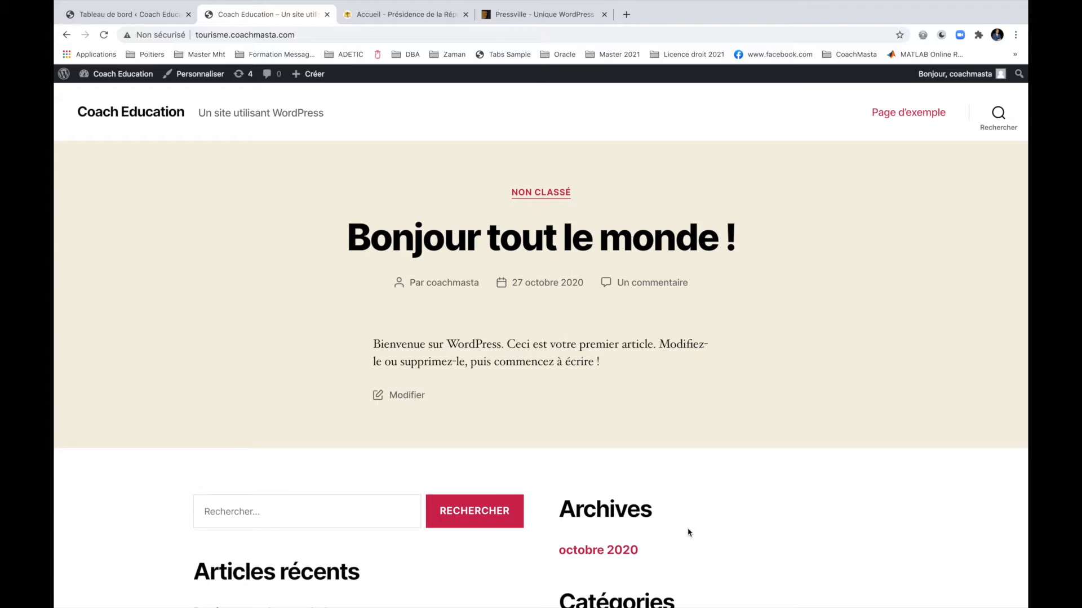
Review the Coach Education front page and its URL, then switch to the Présidence tab.
{"action": "scroll", "coordinate": [688, 532], "scroll_direction": "down", "scroll_amount": 5}
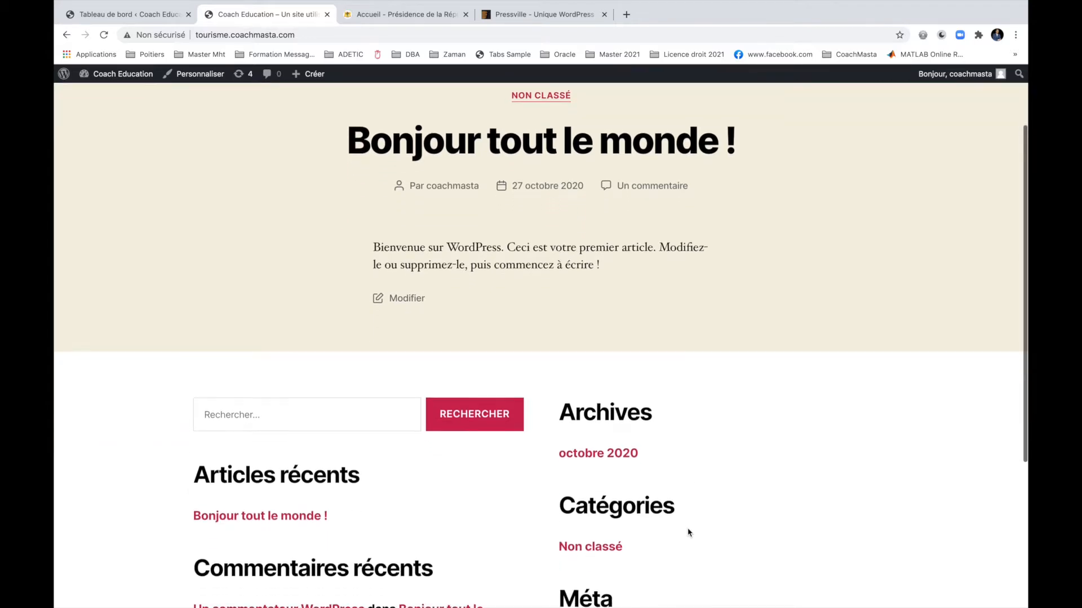
{"action": "scroll", "coordinate": [688, 532], "scroll_direction": "up", "scroll_amount": 5}
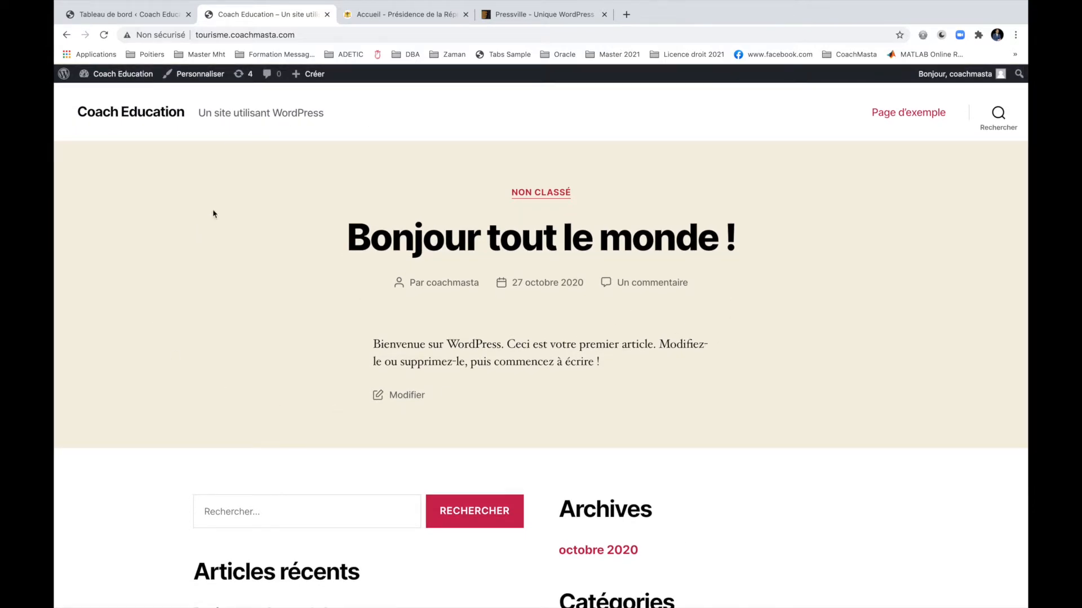
{"action": "left_click", "coordinate": [199, 34]}
{"action": "left_click", "coordinate": [235, 38]}
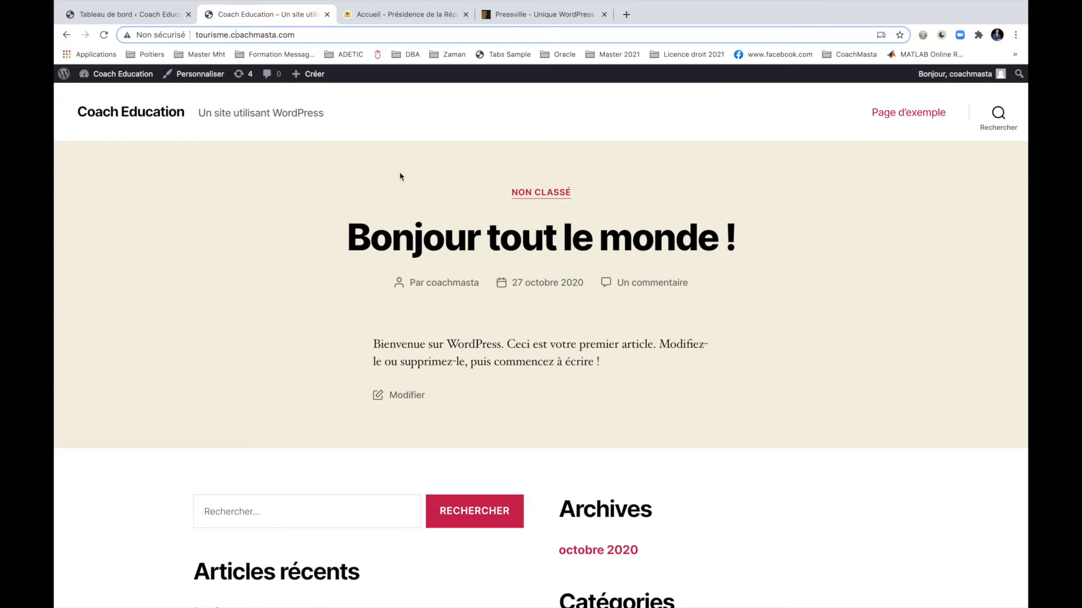
{"action": "scroll", "coordinate": [400, 177], "scroll_direction": "down", "scroll_amount": 6}
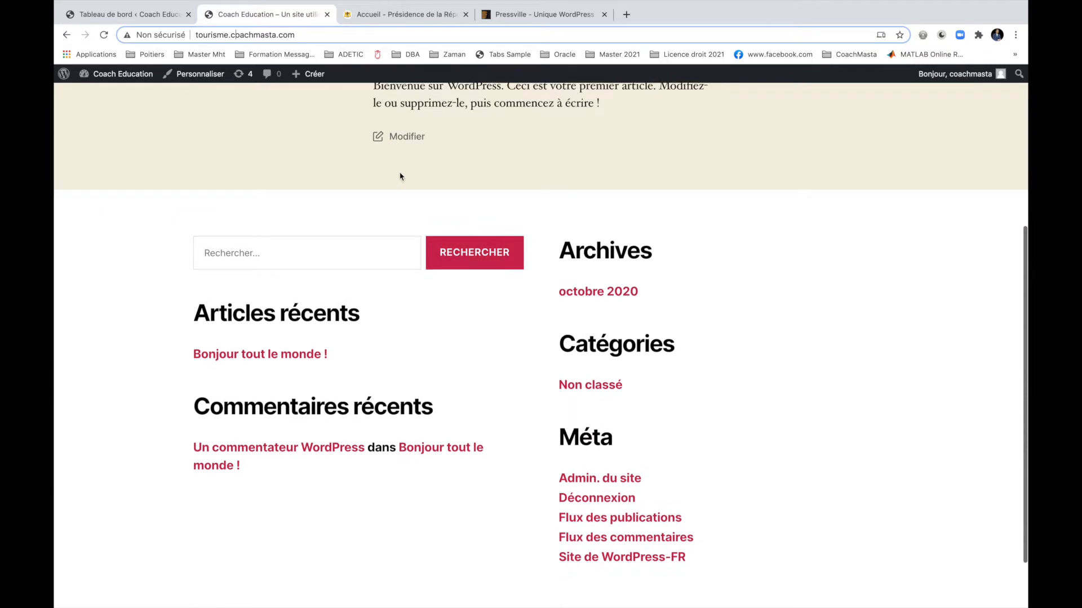
{"action": "scroll", "coordinate": [400, 177], "scroll_direction": "up", "scroll_amount": 6}
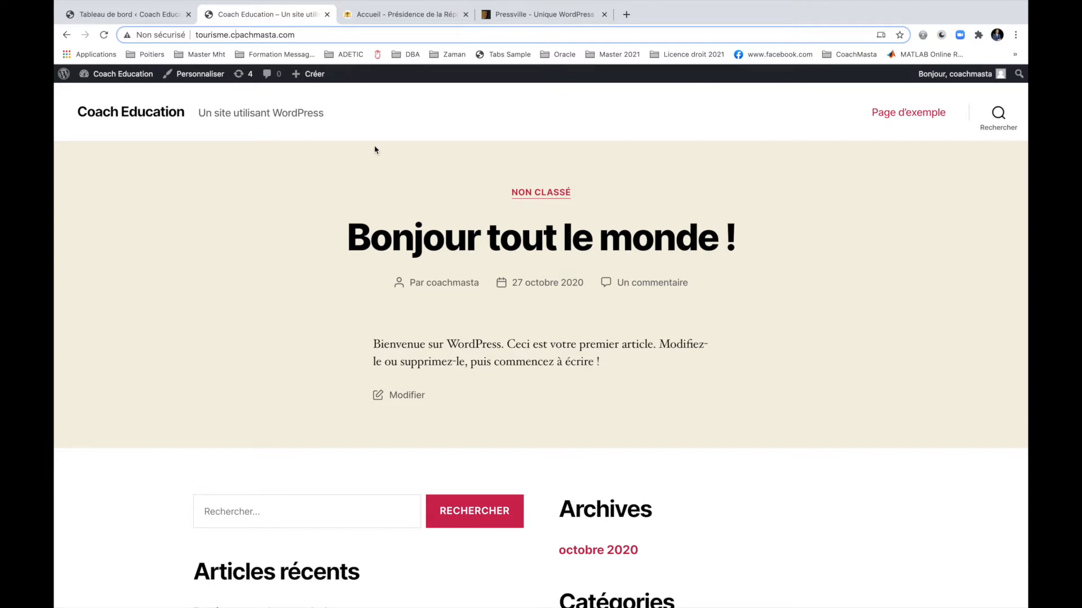
{"action": "left_click", "coordinate": [387, 17]}
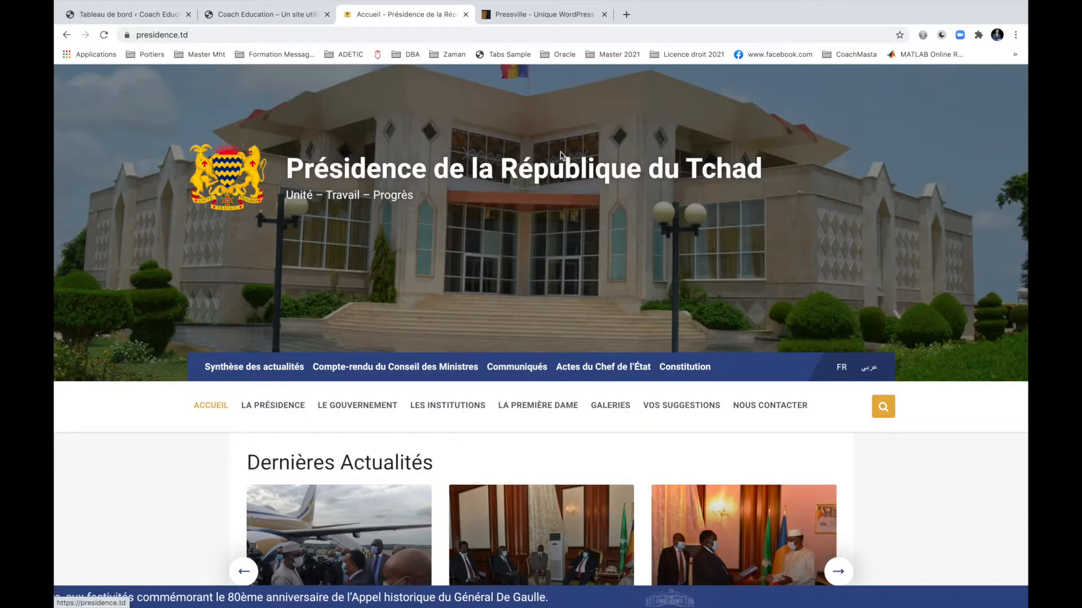
{"action": "scroll", "coordinate": [341, 232], "scroll_direction": "down", "scroll_amount": 10}
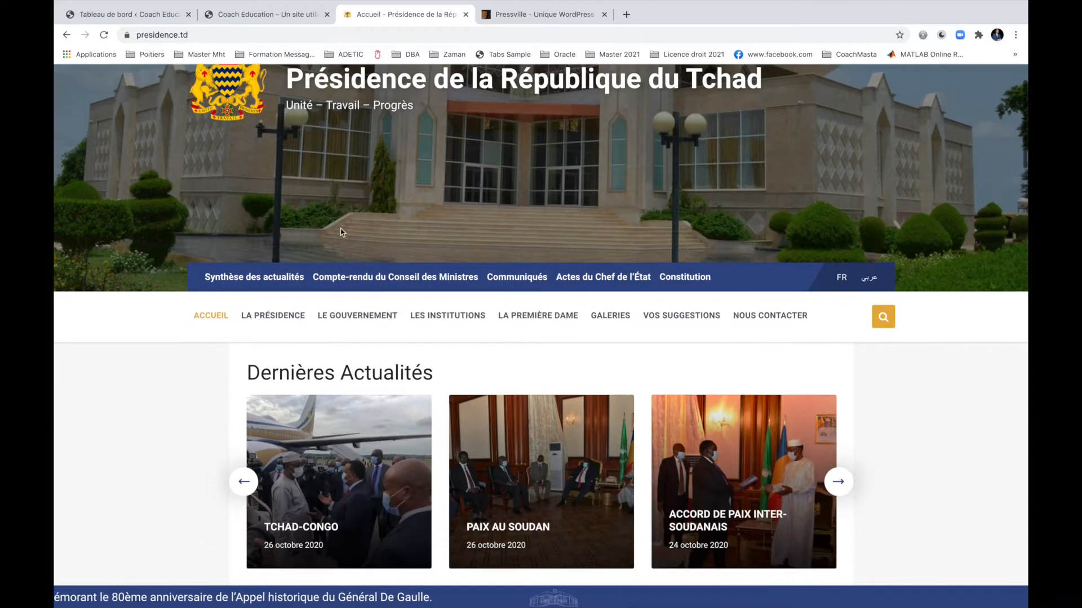
{"action": "scroll", "coordinate": [340, 232], "scroll_direction": "down", "scroll_amount": 10}
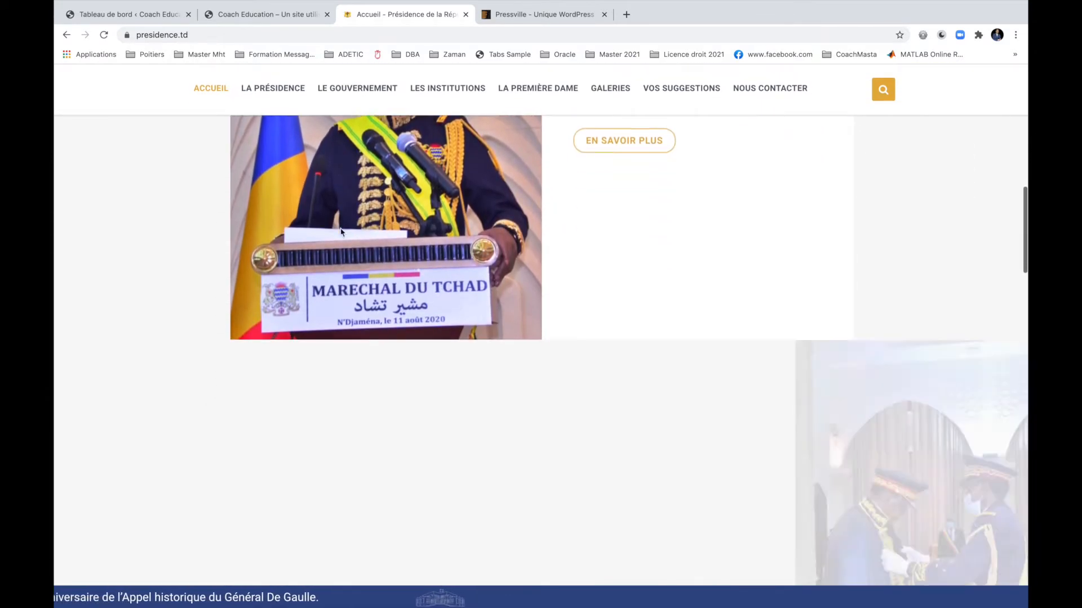
{"action": "scroll", "coordinate": [341, 232], "scroll_direction": "down", "scroll_amount": 10}
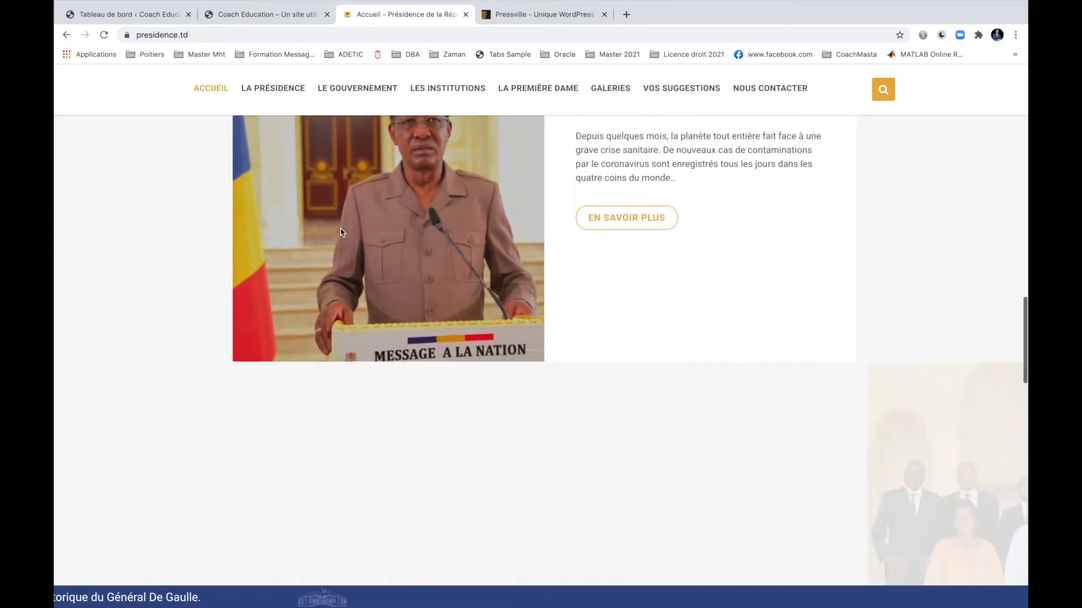
{"action": "scroll", "coordinate": [341, 232], "scroll_direction": "down", "scroll_amount": 8}
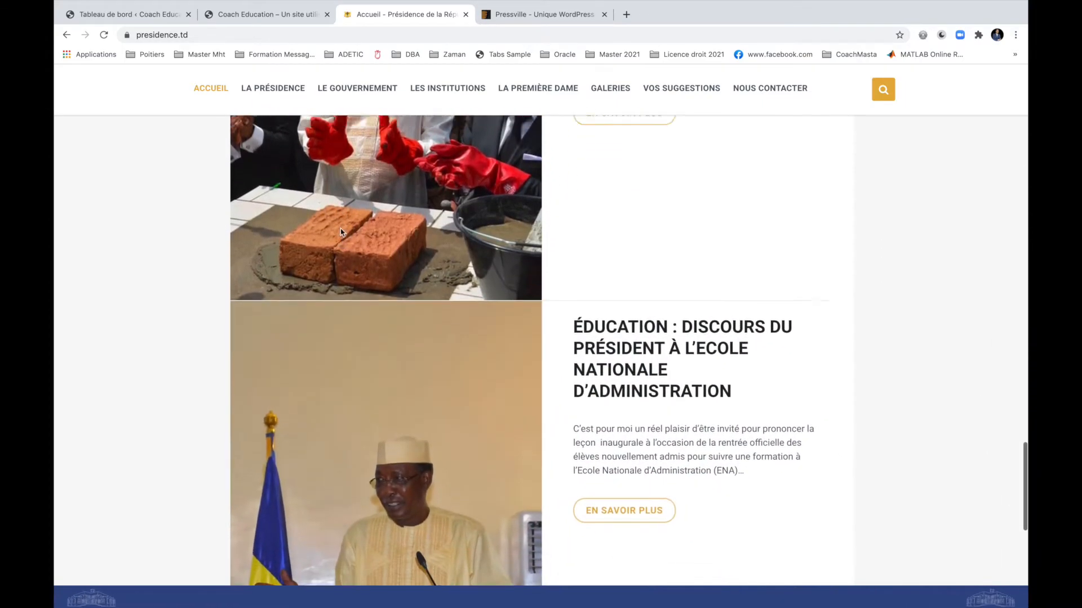
{"action": "scroll", "coordinate": [341, 232], "scroll_direction": "up", "scroll_amount": 20}
{"action": "scroll", "coordinate": [341, 232], "scroll_direction": "up", "scroll_amount": 5}
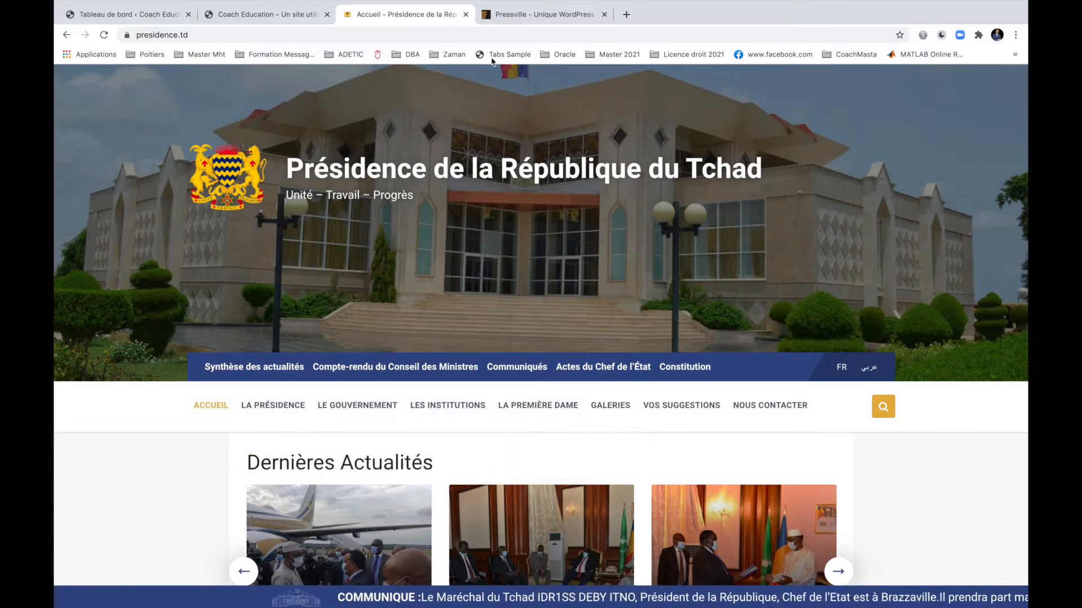
Compare the Pressville theme preview against the Présidence website side by side.
{"action": "left_click", "coordinate": [514, 15]}
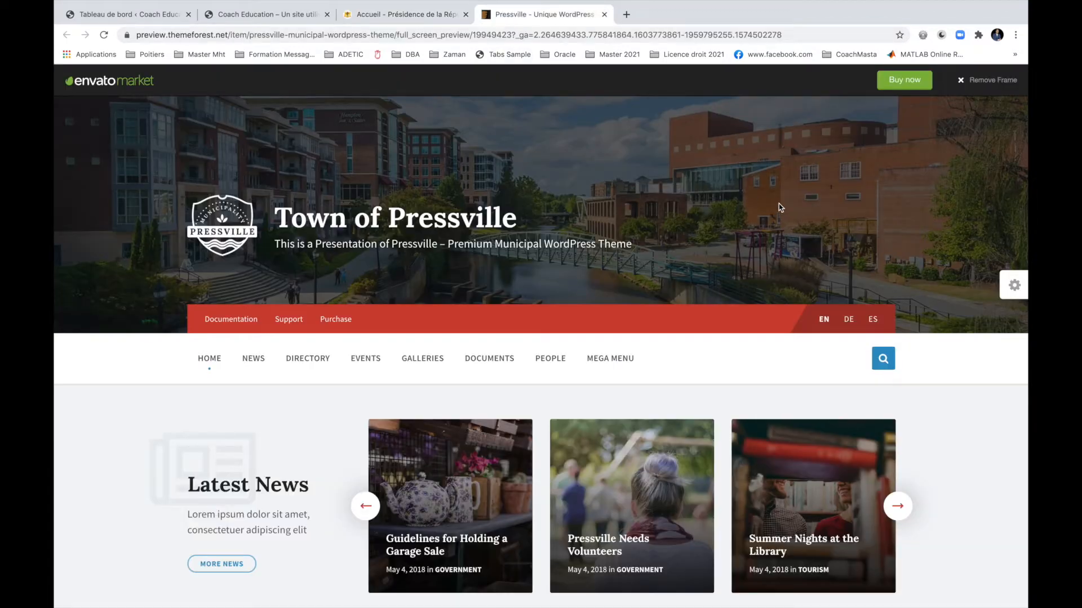
{"action": "scroll", "coordinate": [503, 247], "scroll_direction": "down", "scroll_amount": 5}
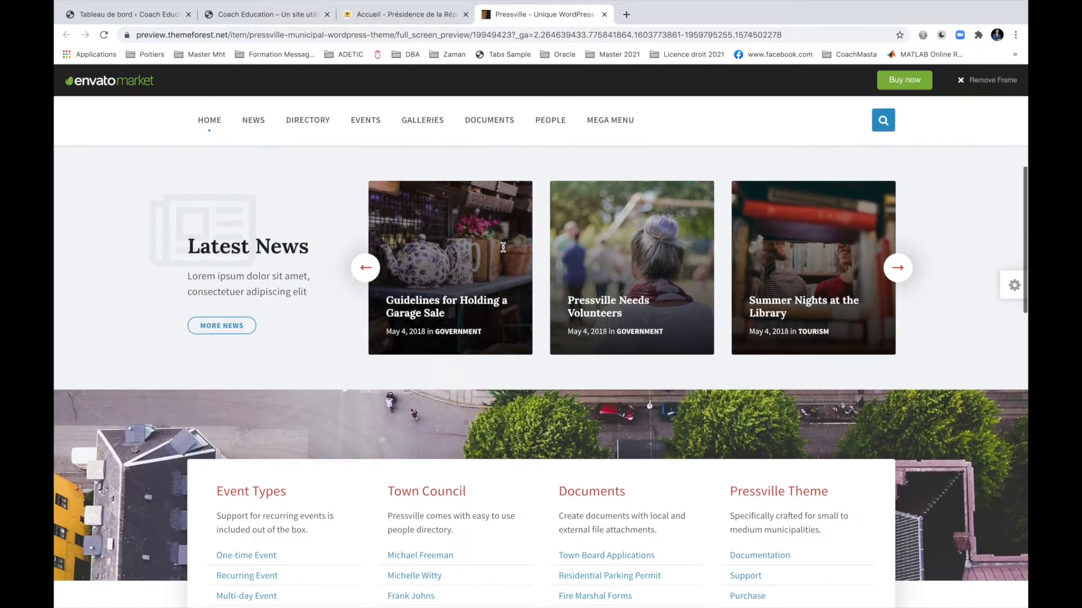
{"action": "scroll", "coordinate": [503, 247], "scroll_direction": "up", "scroll_amount": 2}
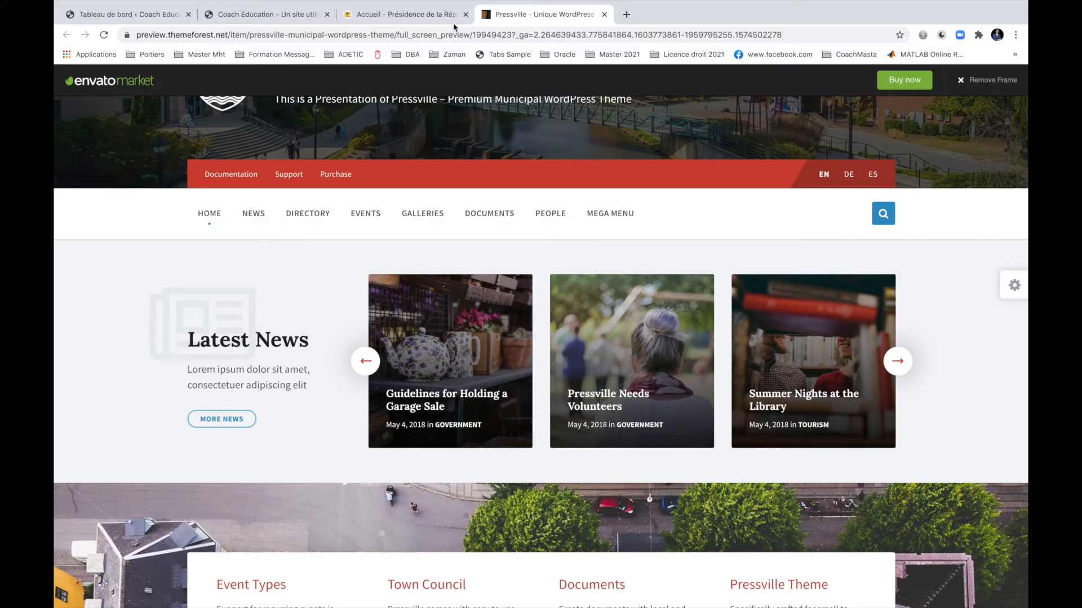
{"action": "left_click", "coordinate": [388, 14]}
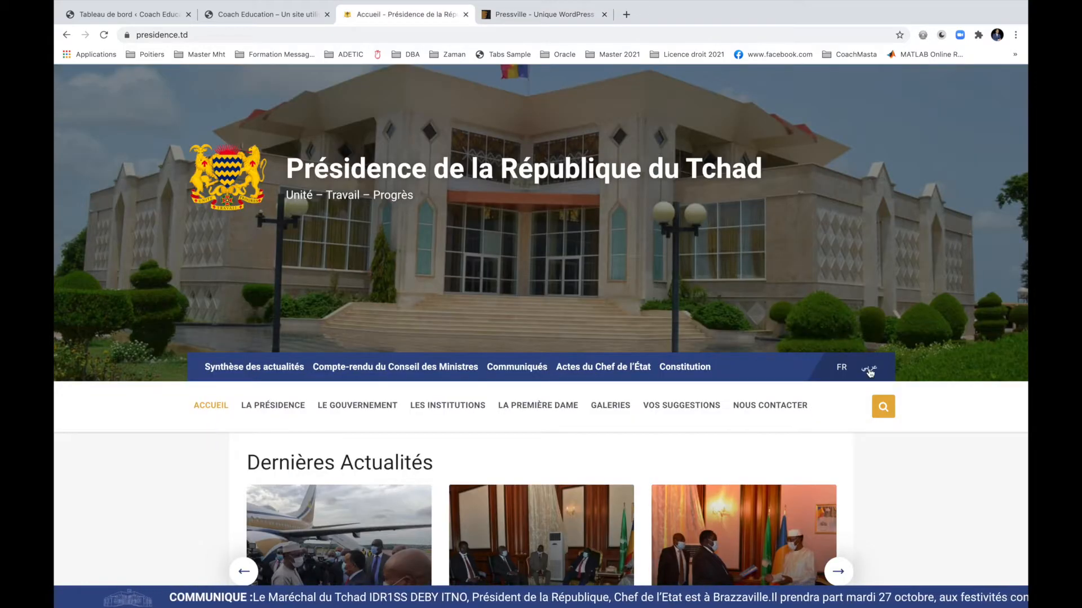
{"action": "left_click", "coordinate": [538, 14]}
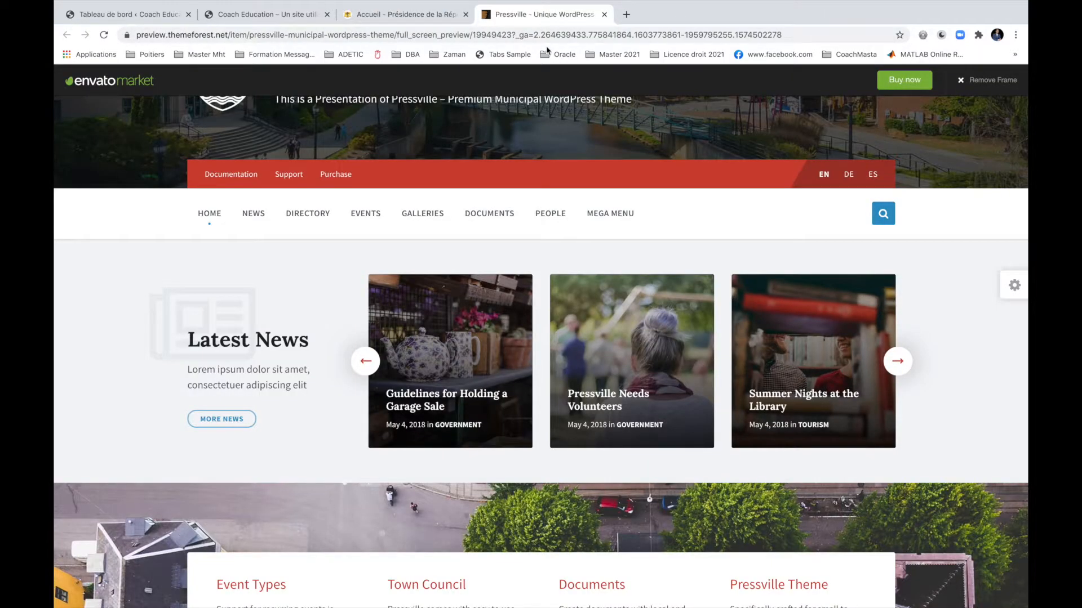
Compare again, then view Pressville's Interesting Places, Latest Galleries and Latest Documents sections.
{"action": "mouse_move", "coordinate": [251, 216]}
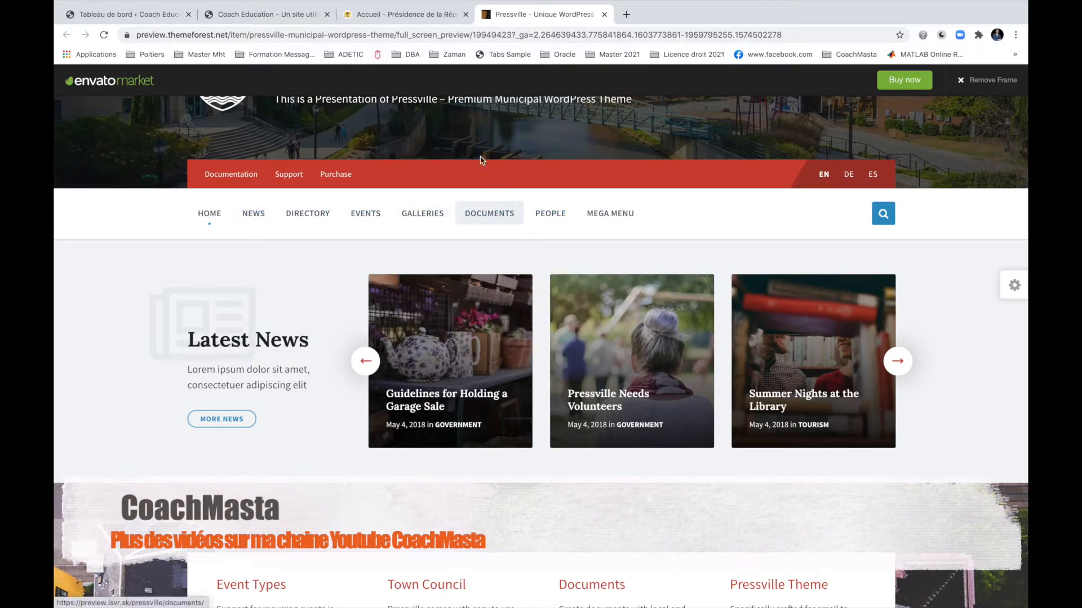
{"action": "left_click", "coordinate": [416, 14]}
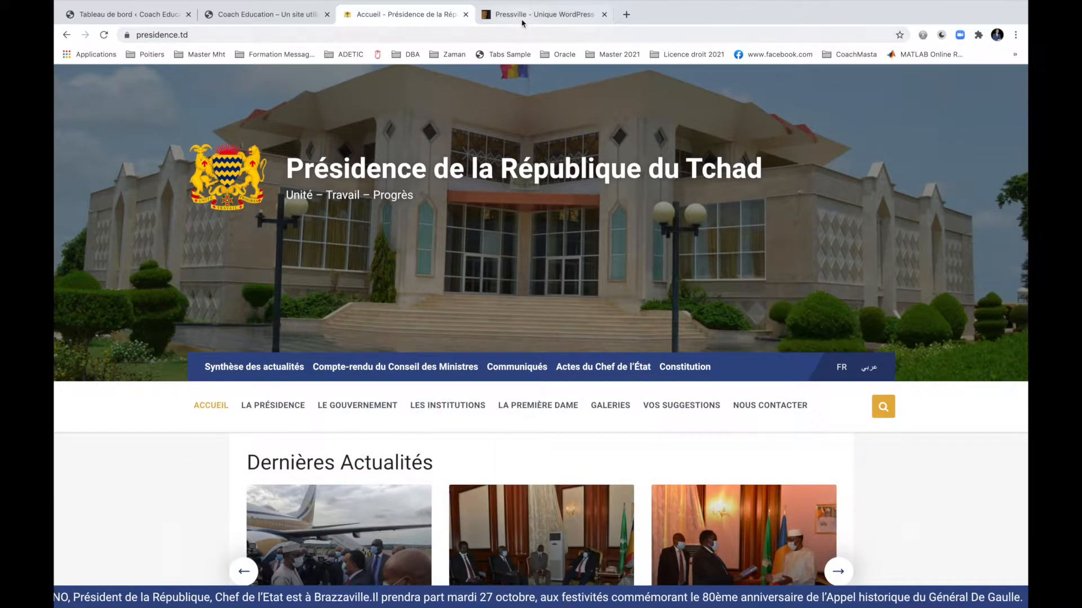
{"action": "left_click", "coordinate": [536, 14]}
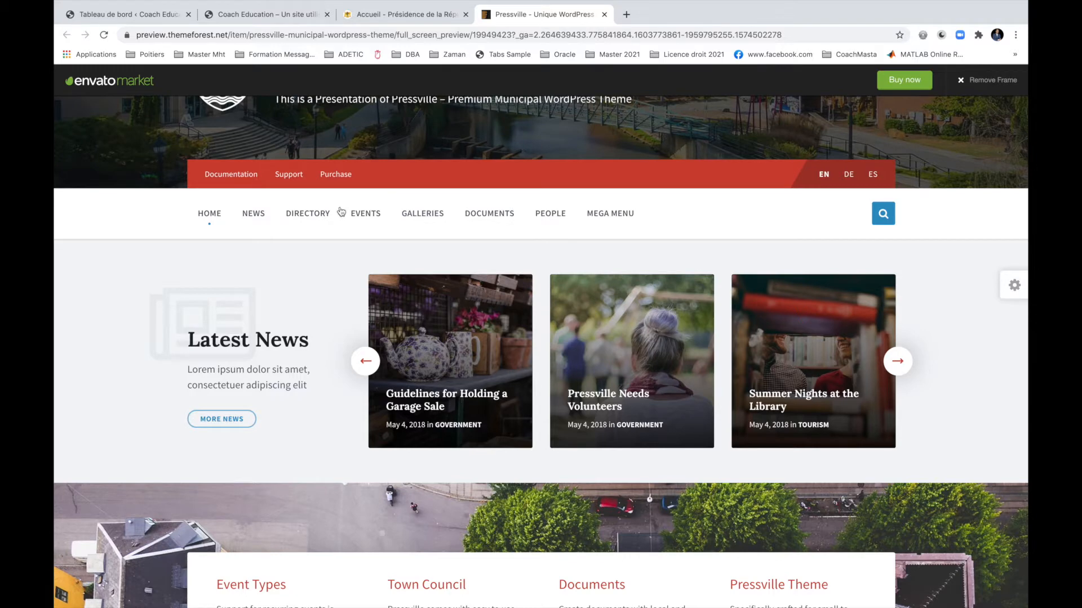
{"action": "mouse_move", "coordinate": [364, 213]}
{"action": "scroll", "coordinate": [440, 293], "scroll_direction": "down", "scroll_amount": 10}
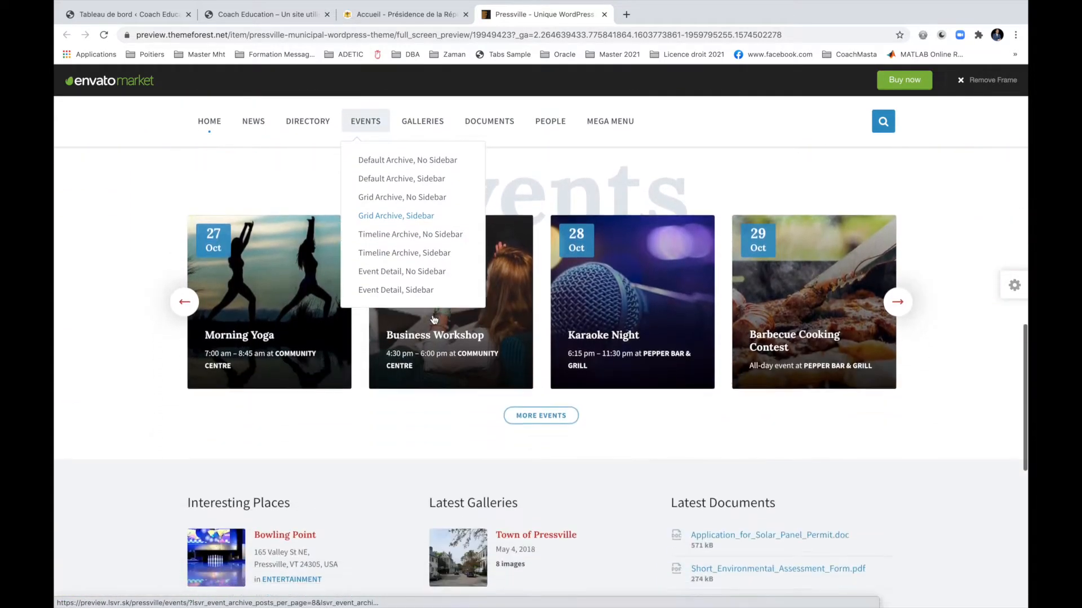
{"action": "scroll", "coordinate": [434, 320], "scroll_direction": "down", "scroll_amount": 3}
{"action": "scroll", "coordinate": [619, 342], "scroll_direction": "down", "scroll_amount": 3}
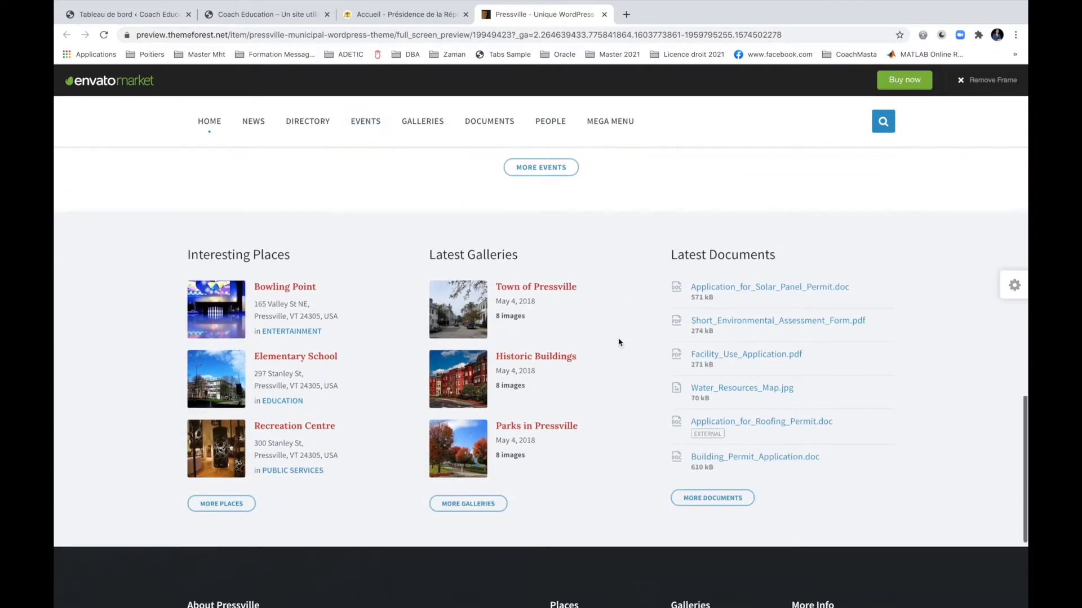
Open the Pressville purchase page and highlight its $64 price, then check the Présidence site.
{"action": "left_click", "coordinate": [901, 82]}
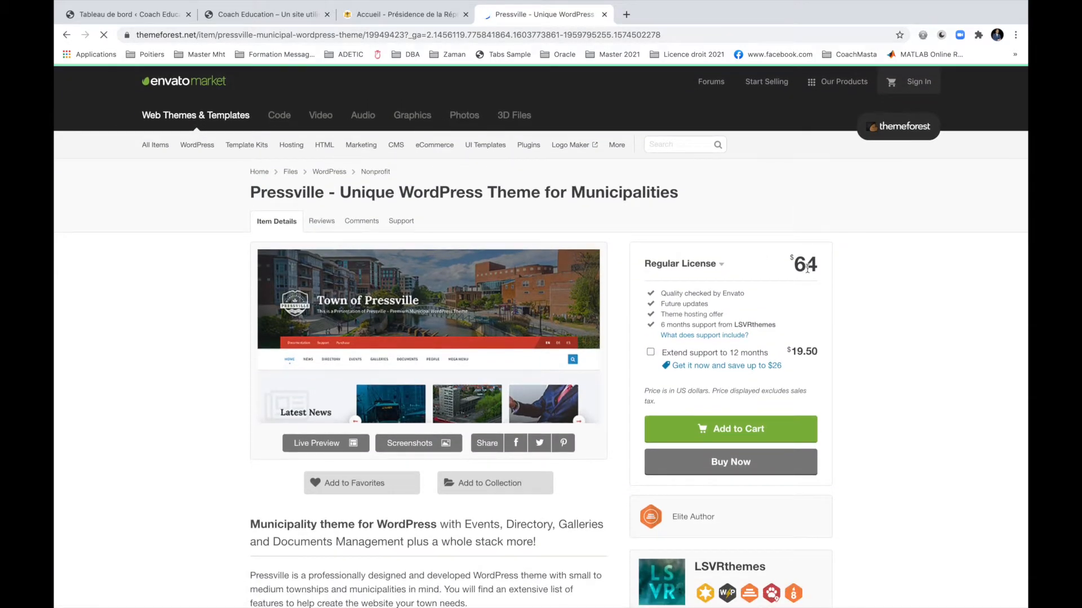
{"action": "left_click_drag", "start_coordinate": [800, 265], "coordinate": [840, 269]}
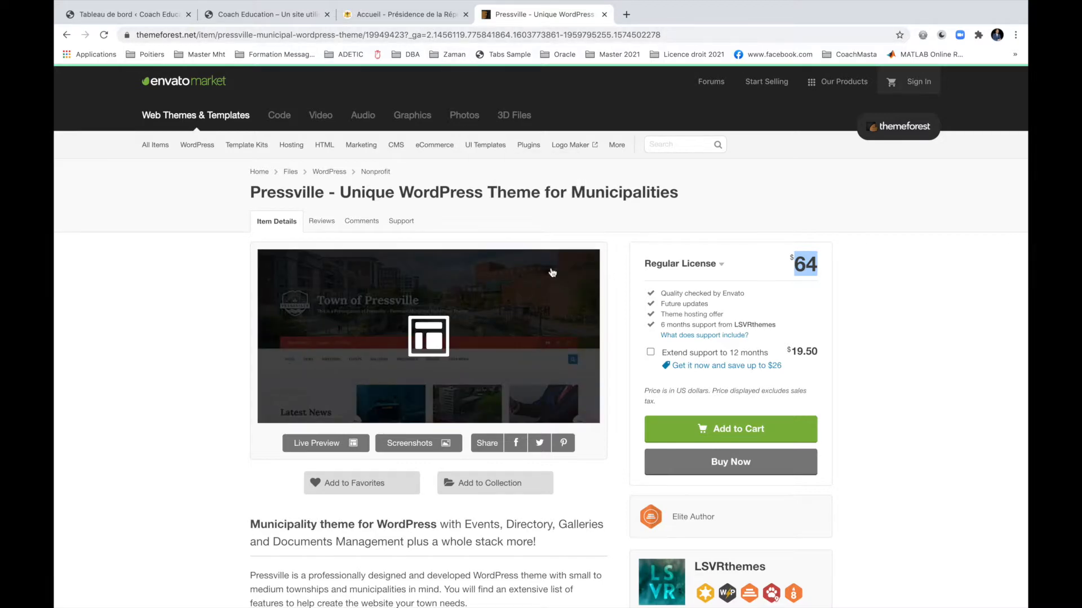
{"action": "left_click", "coordinate": [406, 15]}
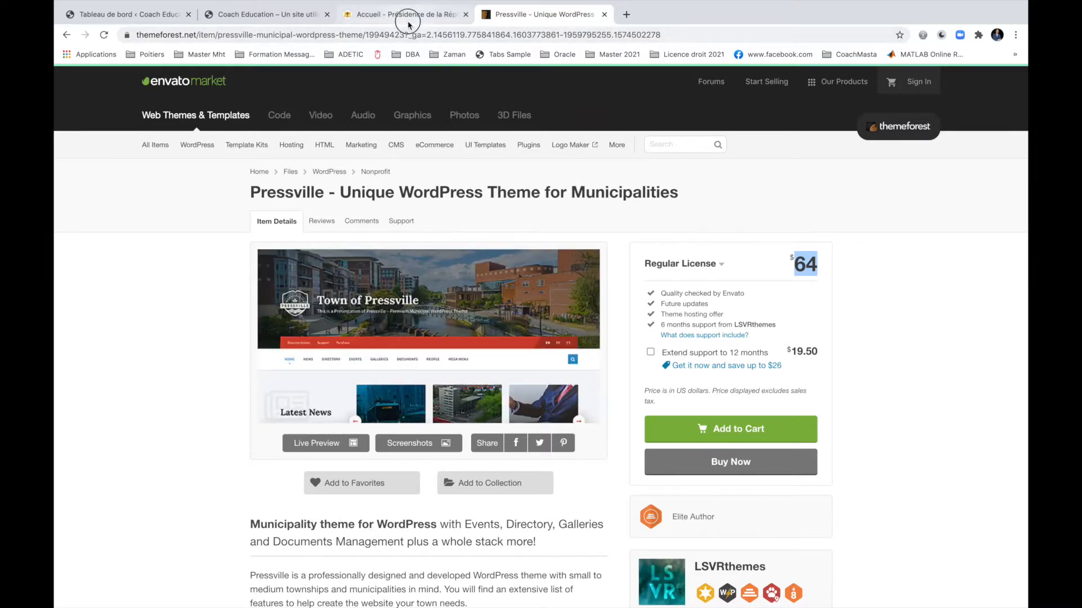
{"action": "scroll", "coordinate": [563, 261], "scroll_direction": "down", "scroll_amount": 5}
{"action": "scroll", "coordinate": [541, 366], "scroll_direction": "up", "scroll_amount": 5}
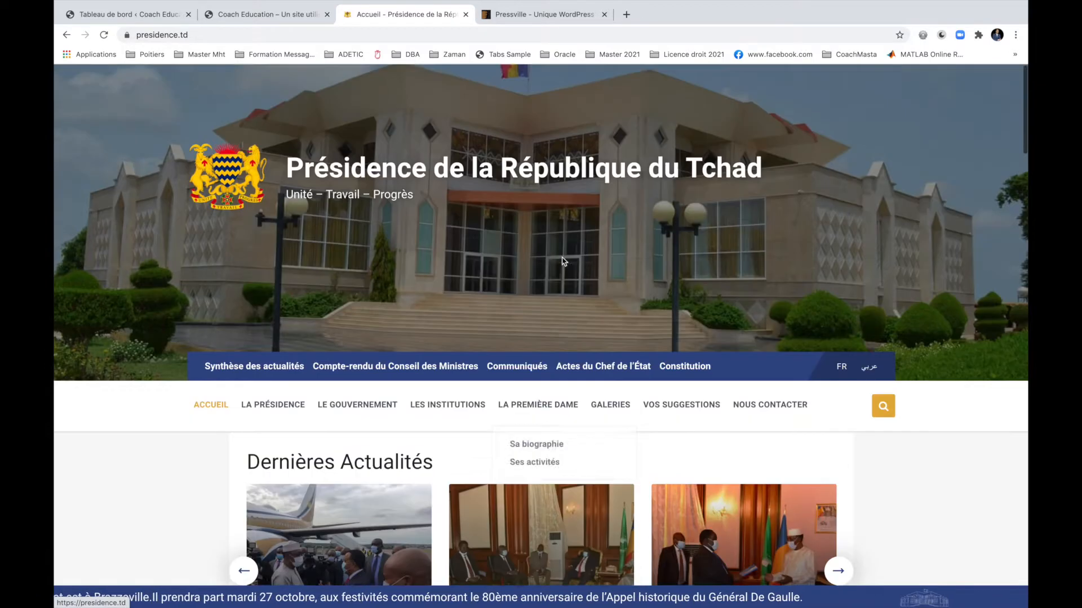
Open the Pressville live preview and look through the Town of Pressville demo homepage.
{"action": "left_click", "coordinate": [542, 16]}
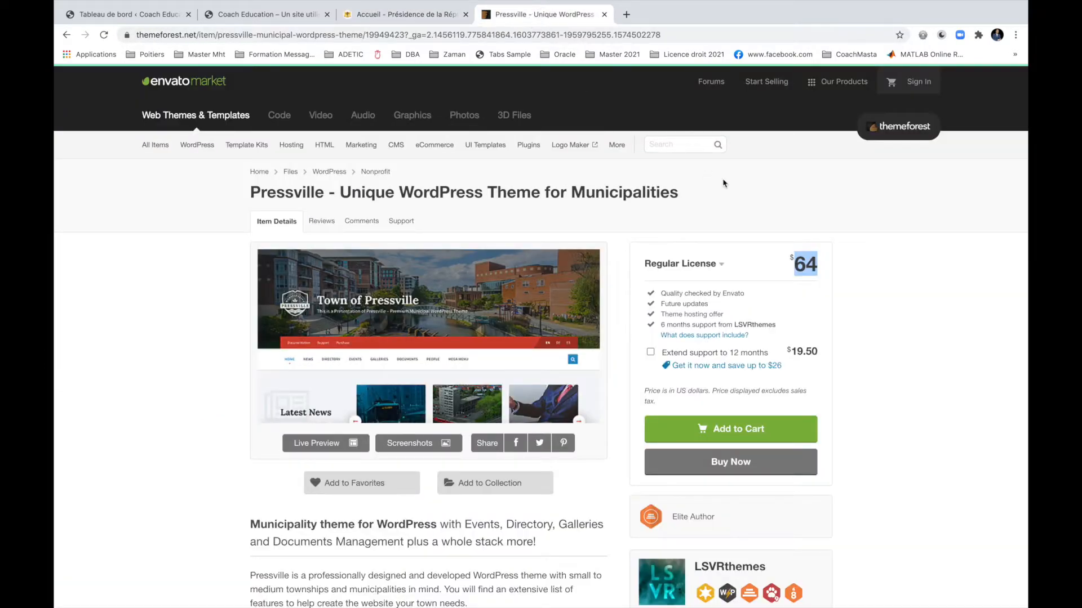
{"action": "left_click", "coordinate": [67, 35]}
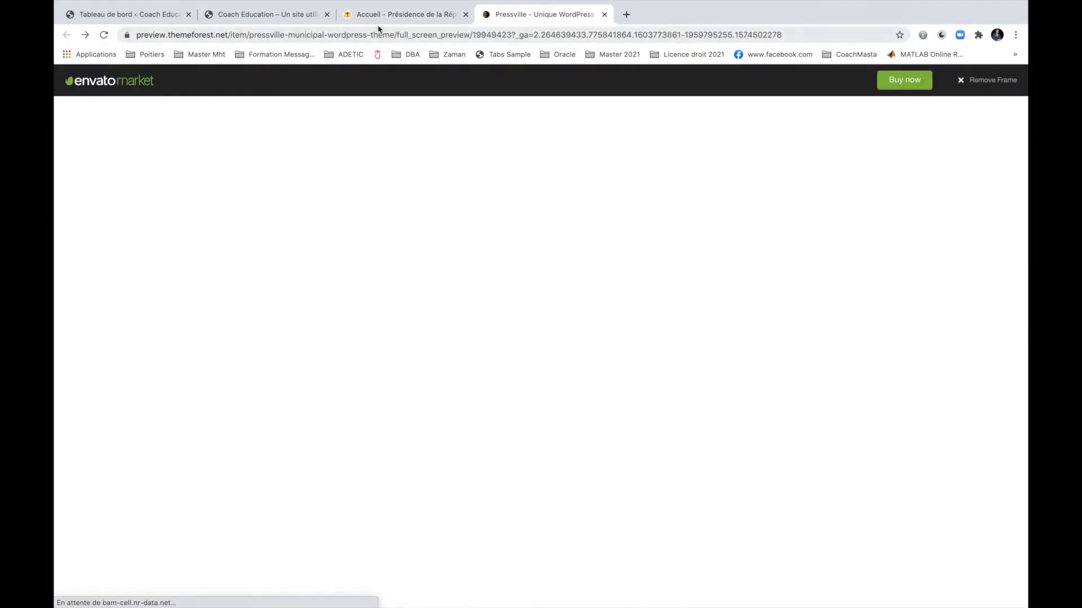
{"action": "left_click", "coordinate": [457, 14]}
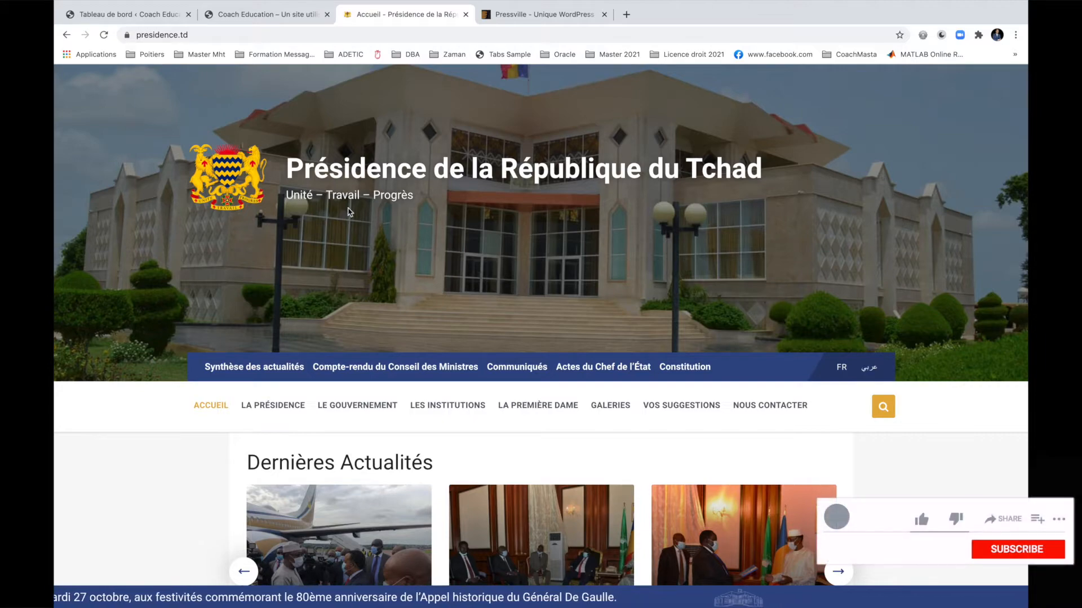
{"action": "left_click", "coordinate": [526, 16]}
{"action": "scroll", "coordinate": [767, 249], "scroll_direction": "up", "scroll_amount": 10}
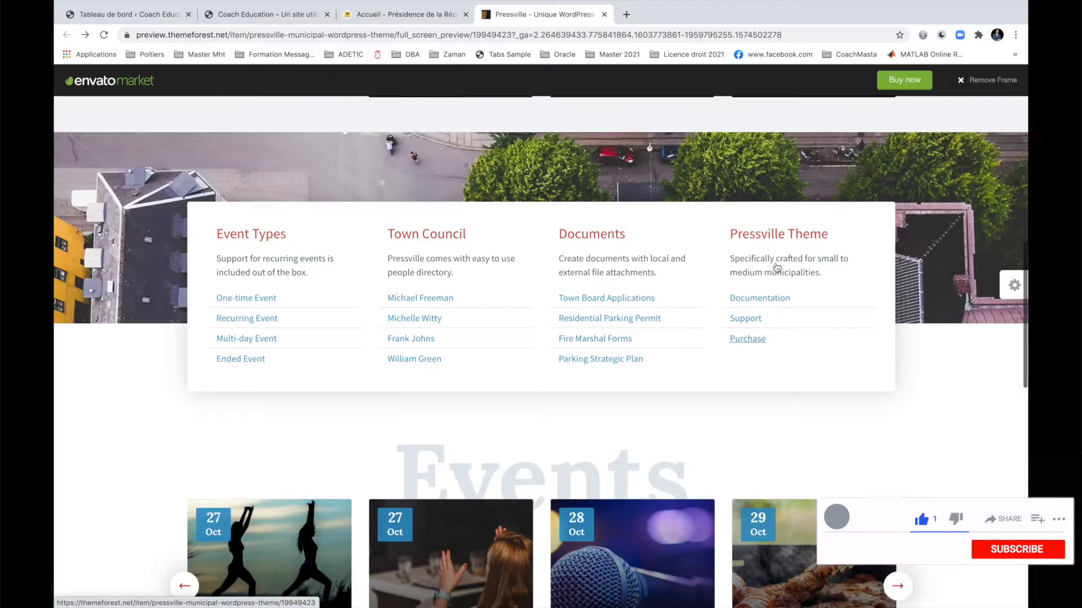
{"action": "scroll", "coordinate": [811, 362], "scroll_direction": "down", "scroll_amount": 5}
{"action": "scroll", "coordinate": [813, 365], "scroll_direction": "down", "scroll_amount": 1}
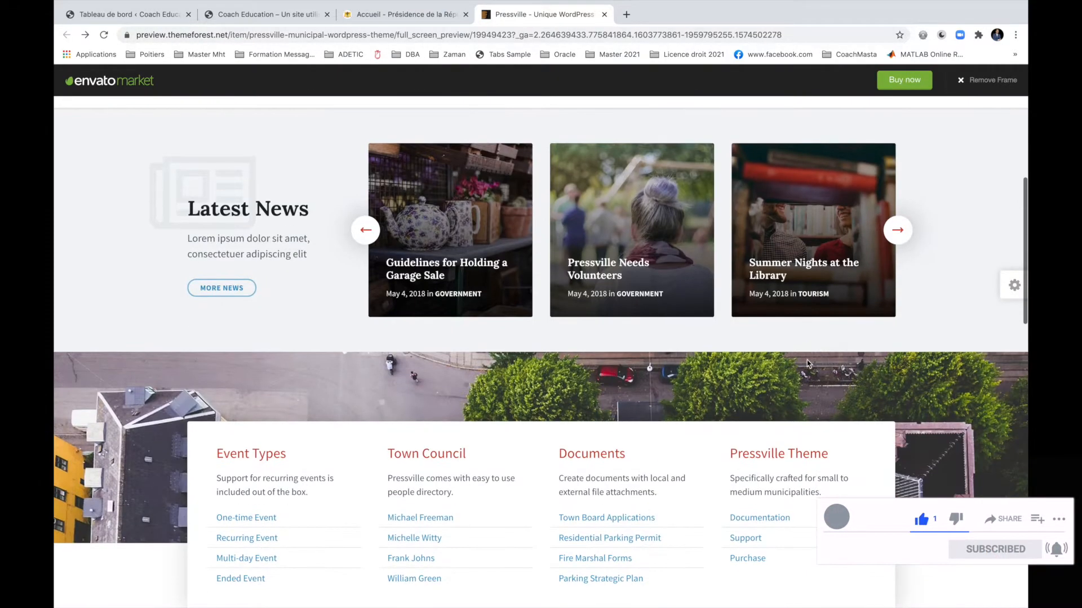
{"action": "scroll", "coordinate": [751, 351], "scroll_direction": "up", "scroll_amount": 1}
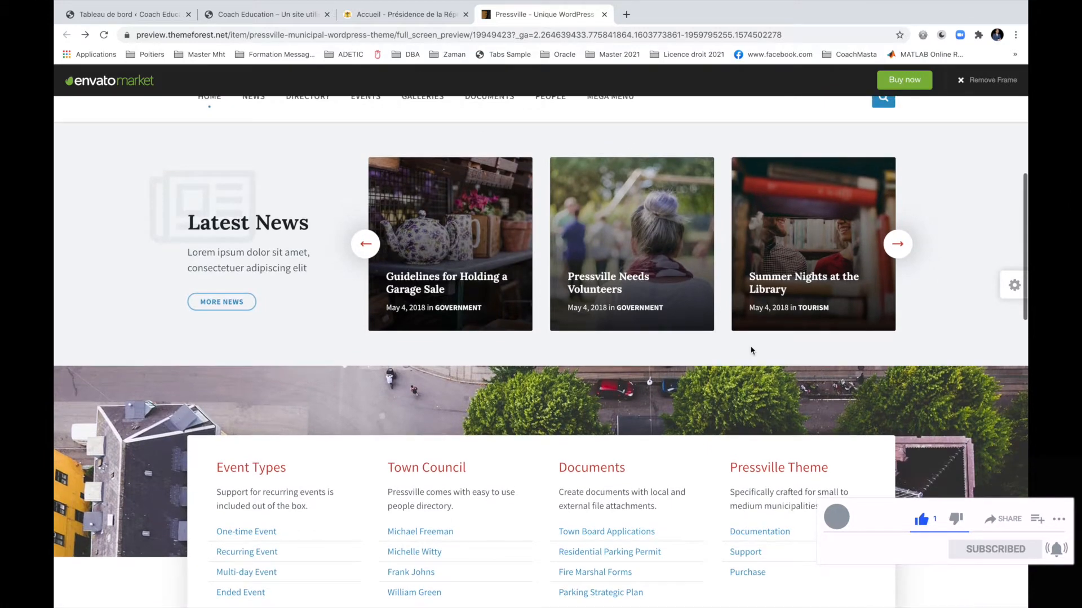
{"action": "scroll", "coordinate": [751, 351], "scroll_direction": "up", "scroll_amount": 5}
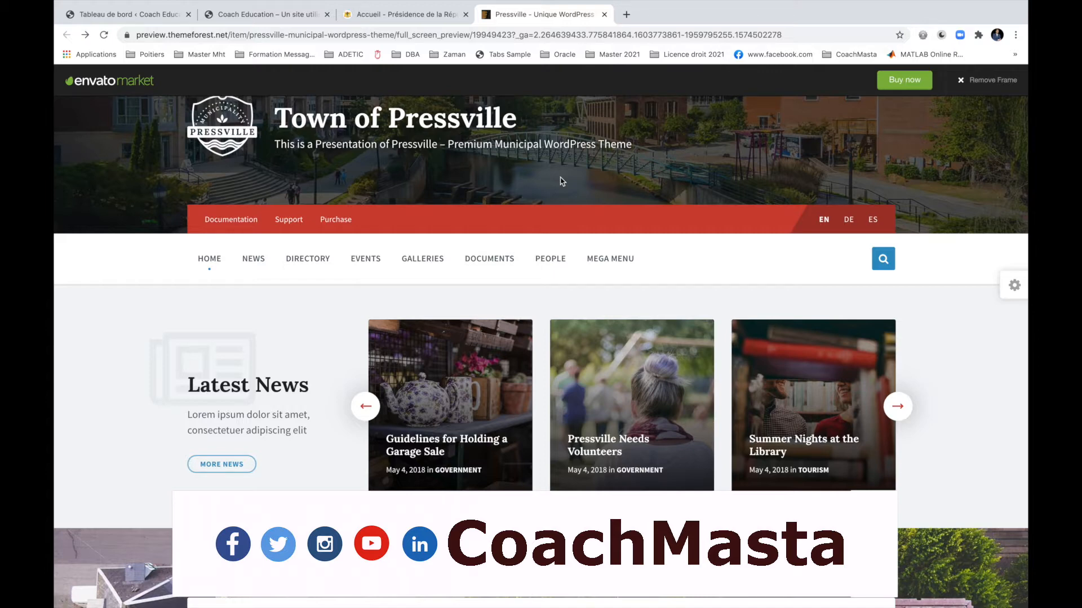
{"action": "scroll", "coordinate": [561, 169], "scroll_direction": "down", "scroll_amount": 3}
Switch to presidence.td and scroll down through the Dernières Actualités articles.
{"action": "left_click", "coordinate": [405, 22]}
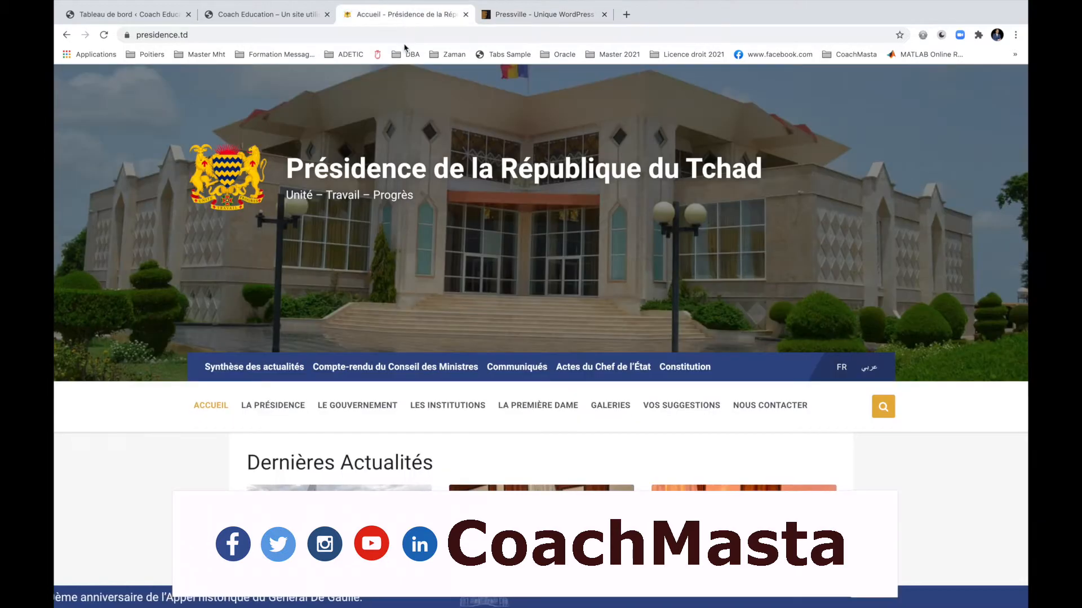
{"action": "scroll", "coordinate": [507, 225], "scroll_direction": "down", "scroll_amount": 5}
{"action": "mouse_move", "coordinate": [538, 102]}
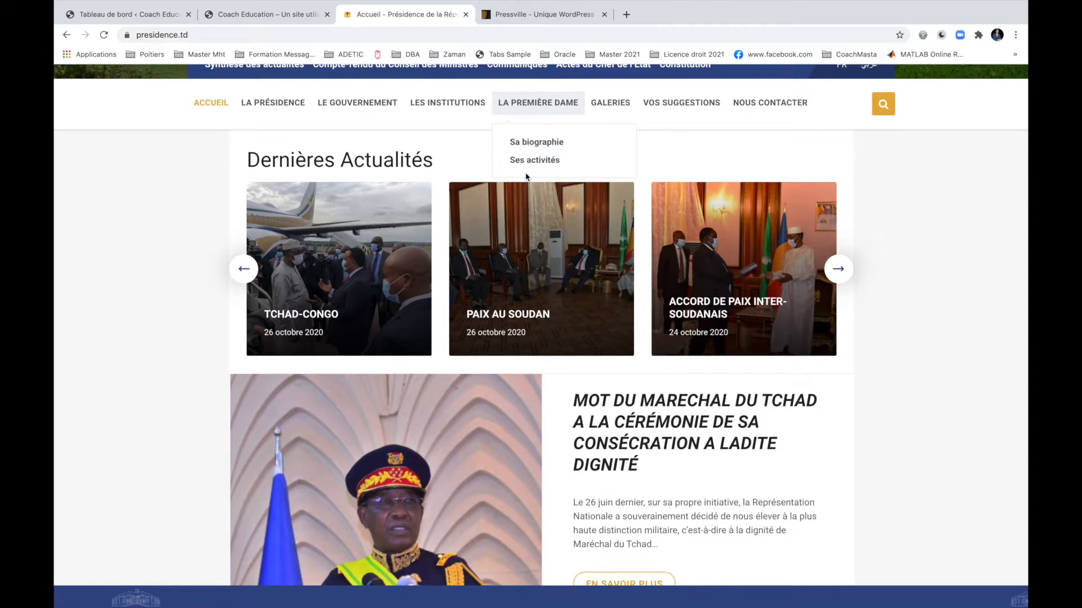
{"action": "scroll", "coordinate": [216, 311], "scroll_direction": "down", "scroll_amount": 3}
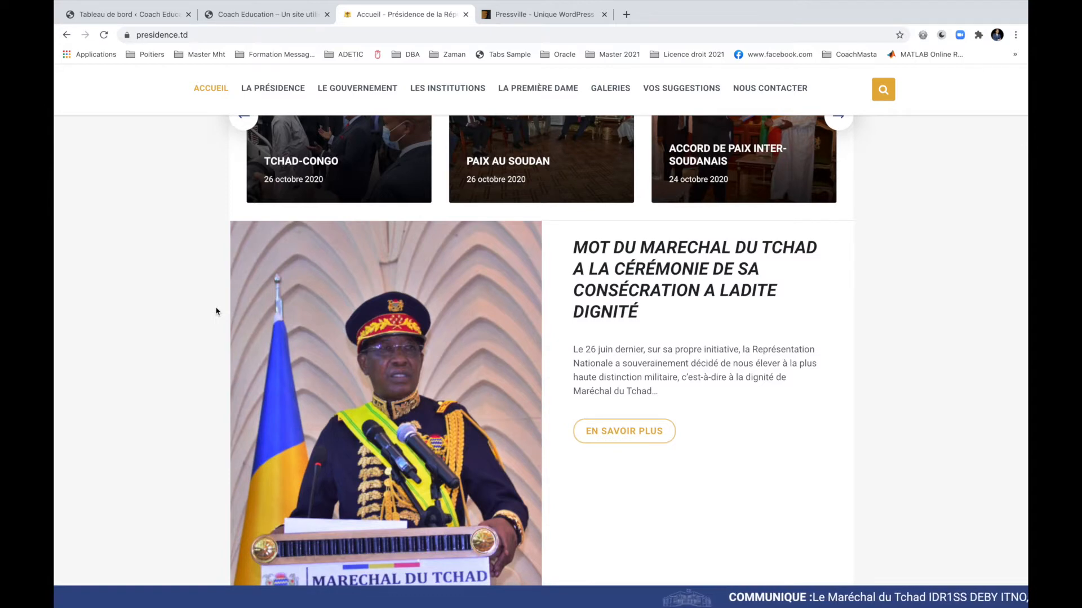
{"action": "scroll", "coordinate": [216, 311], "scroll_direction": "down", "scroll_amount": 10}
{"action": "scroll", "coordinate": [216, 311], "scroll_direction": "down", "scroll_amount": 10}
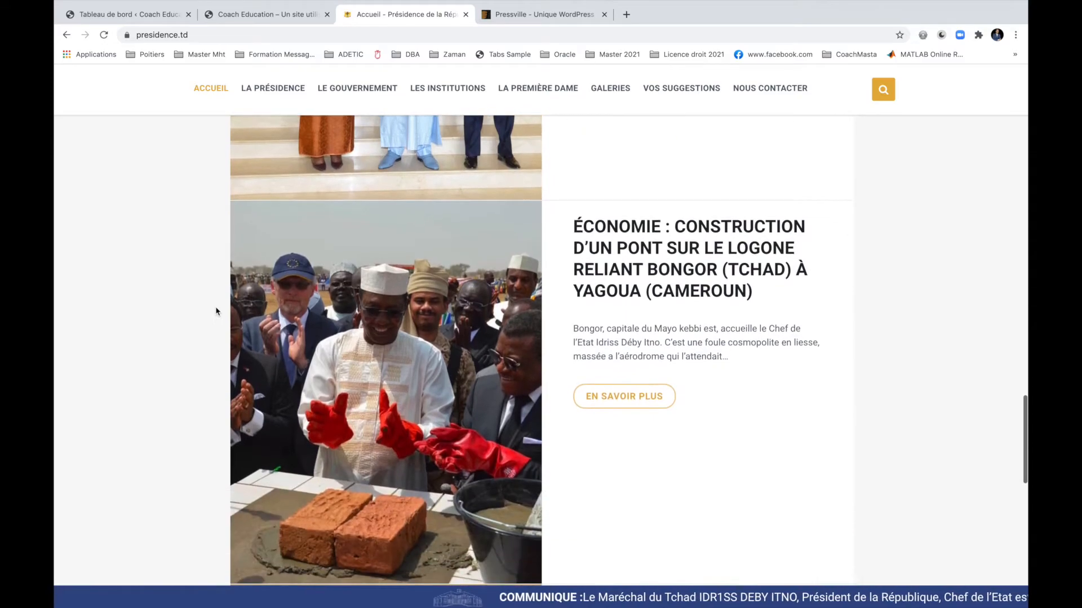
{"action": "scroll", "coordinate": [215, 311], "scroll_direction": "down", "scroll_amount": 3}
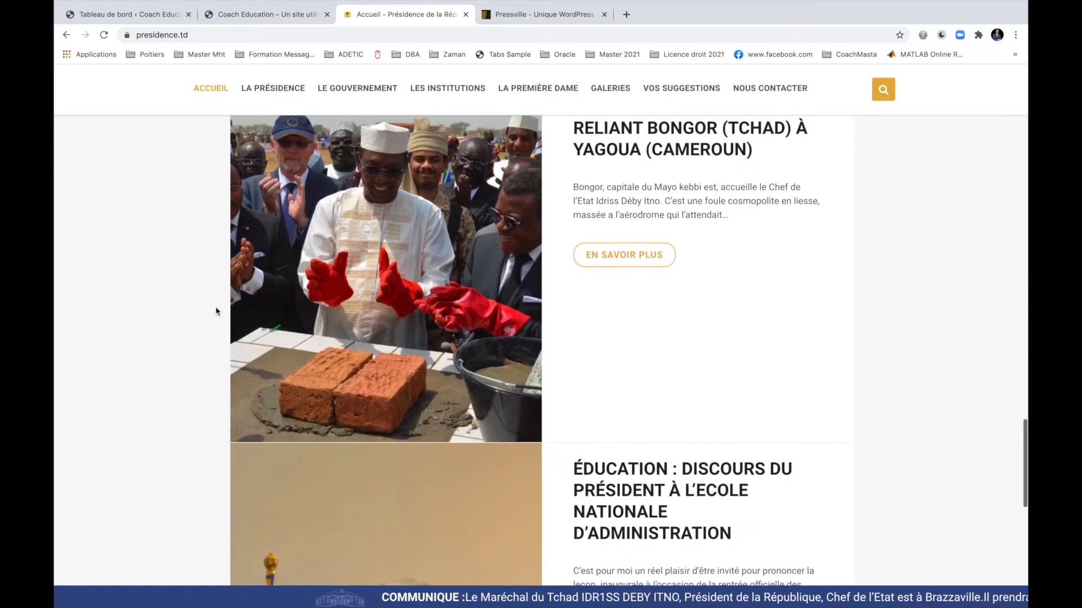
Scroll back through the news list and bring up the Coach Education front page.
{"action": "scroll", "coordinate": [216, 311], "scroll_direction": "up", "scroll_amount": 20}
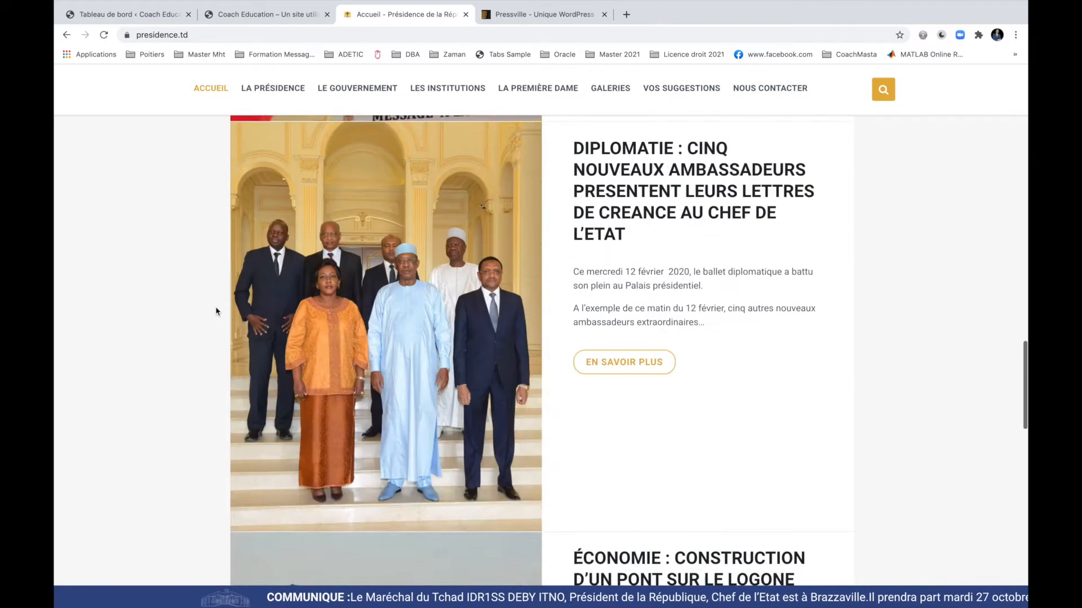
{"action": "scroll", "coordinate": [216, 311], "scroll_direction": "up", "scroll_amount": 3}
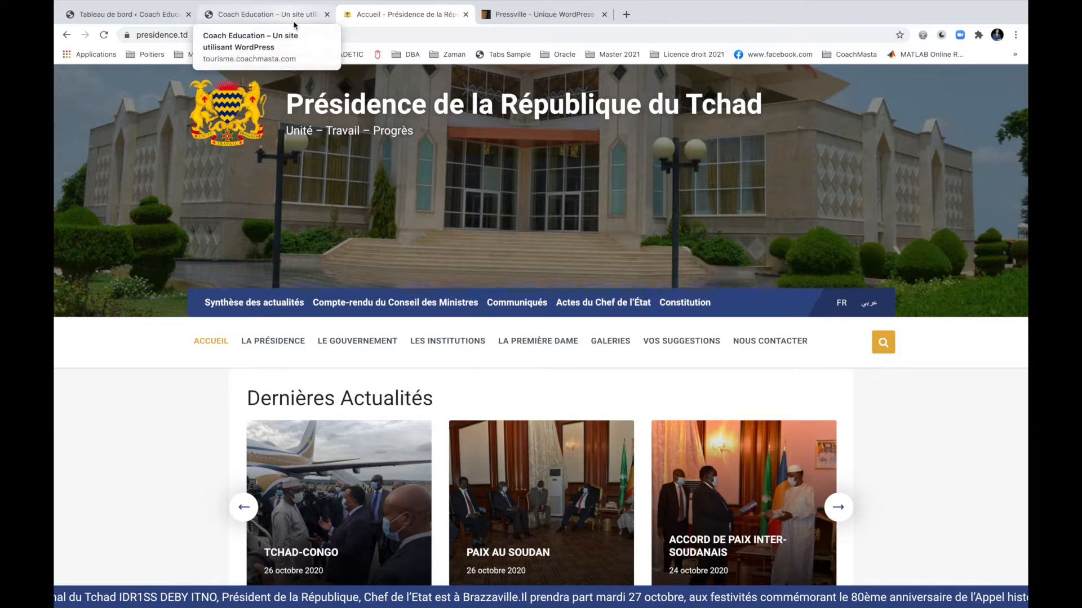
{"action": "scroll", "coordinate": [175, 357], "scroll_direction": "down", "scroll_amount": 5}
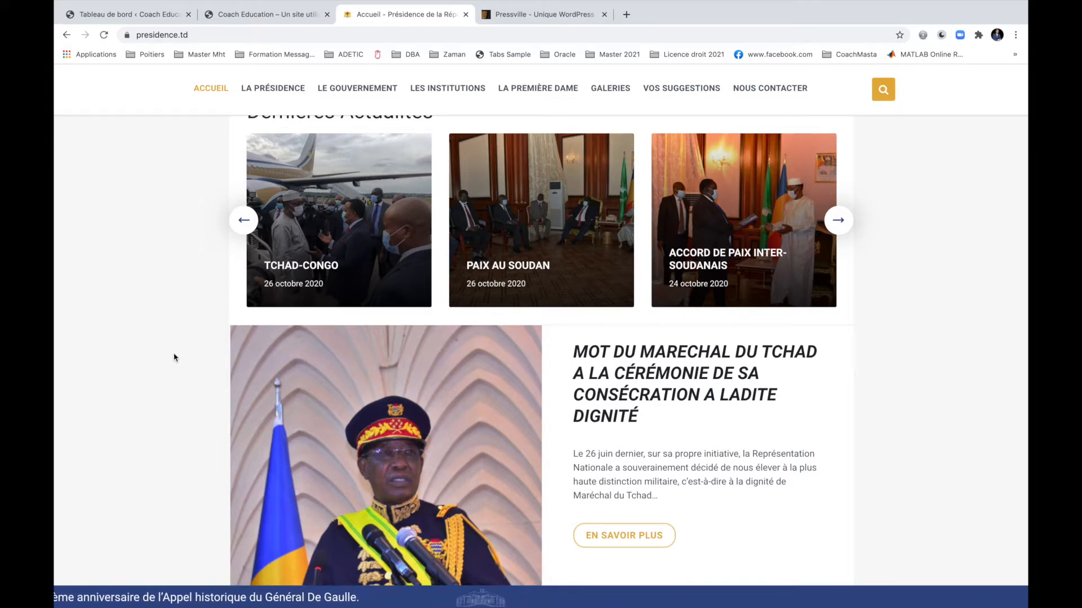
{"action": "scroll", "coordinate": [175, 357], "scroll_direction": "up", "scroll_amount": 5}
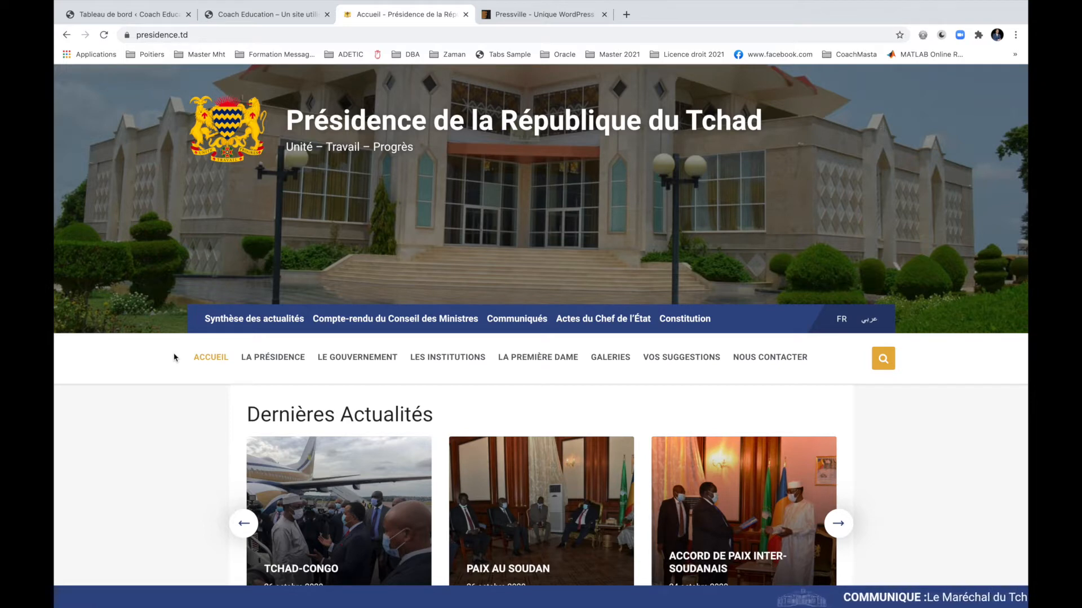
{"action": "scroll", "coordinate": [174, 358], "scroll_direction": "down", "scroll_amount": 7}
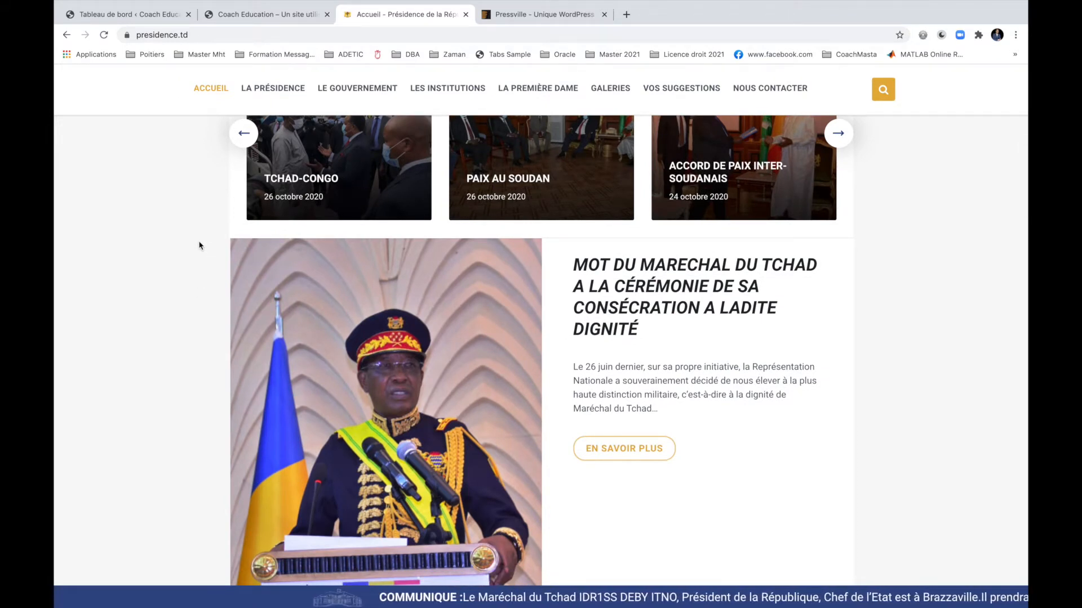
{"action": "left_click", "coordinate": [260, 15]}
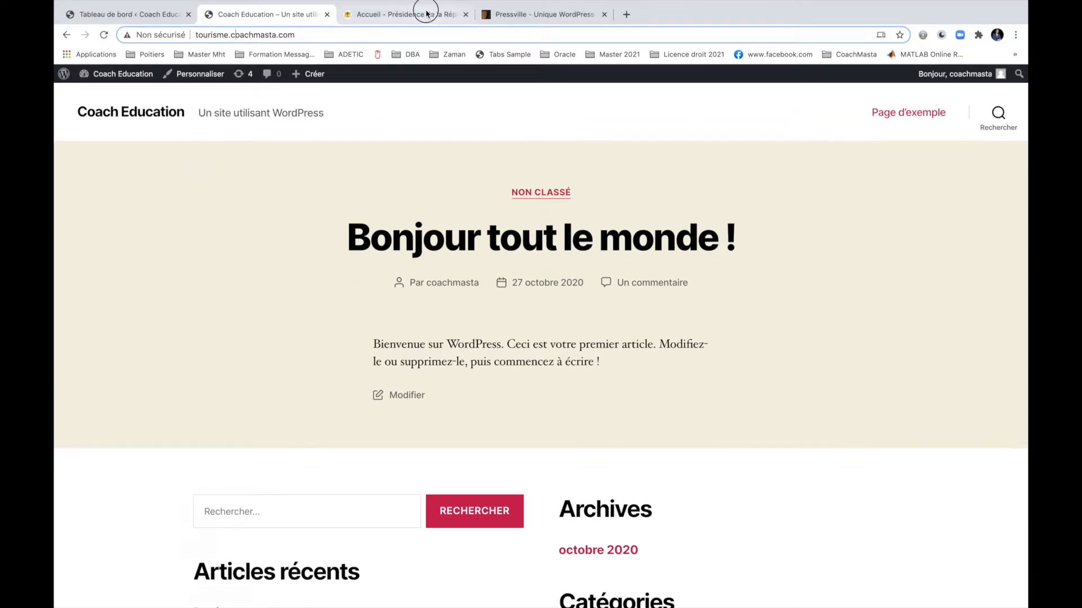
Close the Présidence and Pressville tabs and load the Zakra starter demos in a new tab.
{"action": "left_click", "coordinate": [423, 15]}
{"action": "left_click", "coordinate": [465, 14]}
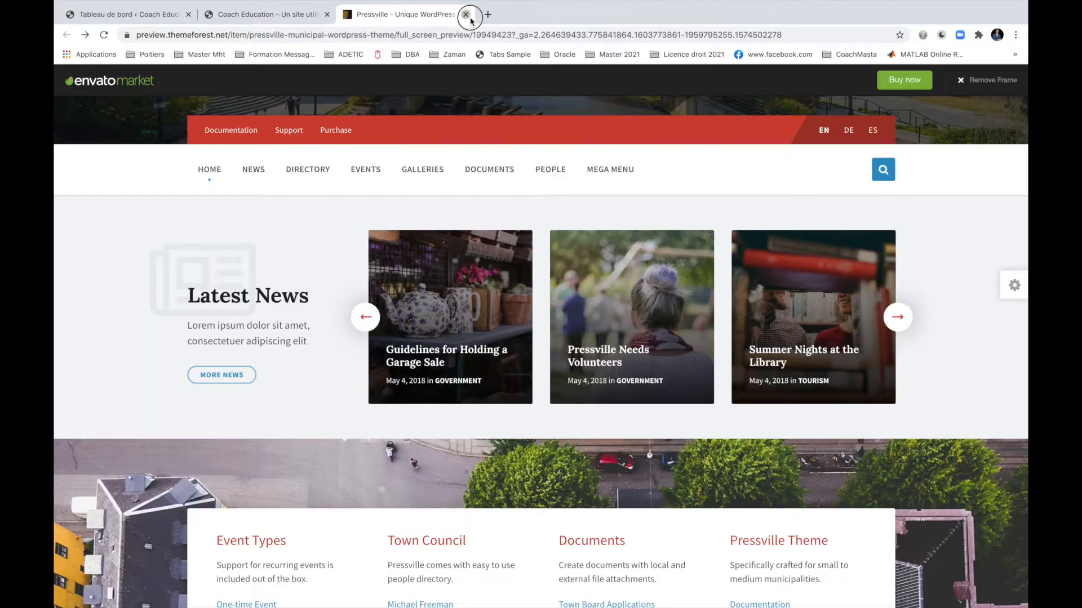
{"action": "left_click", "coordinate": [465, 14]}
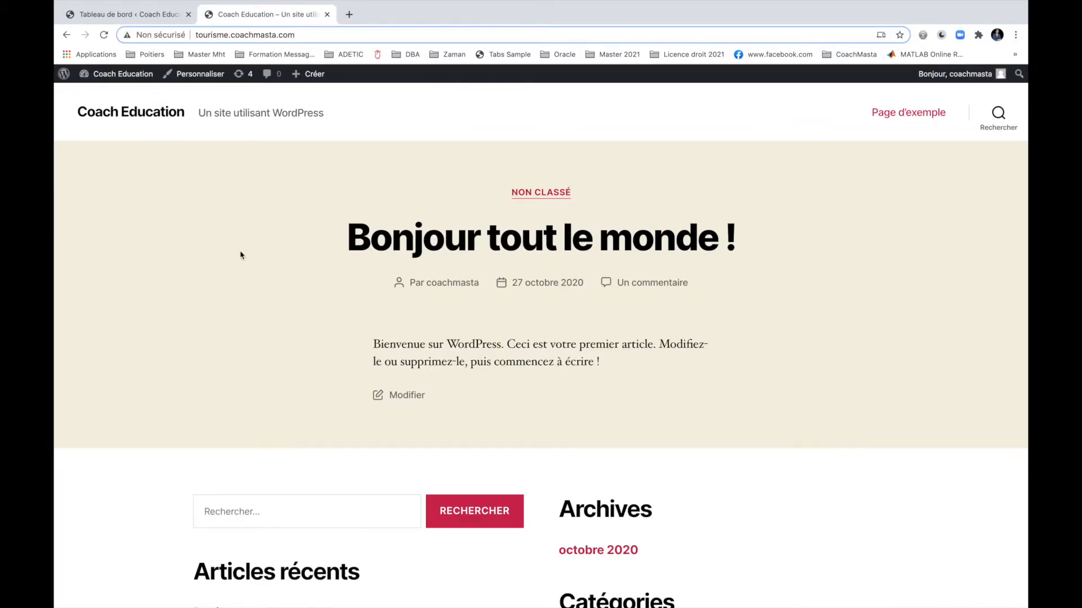
{"action": "key", "text": "ctrl+t"}
{"action": "type", "text": "zakr"}
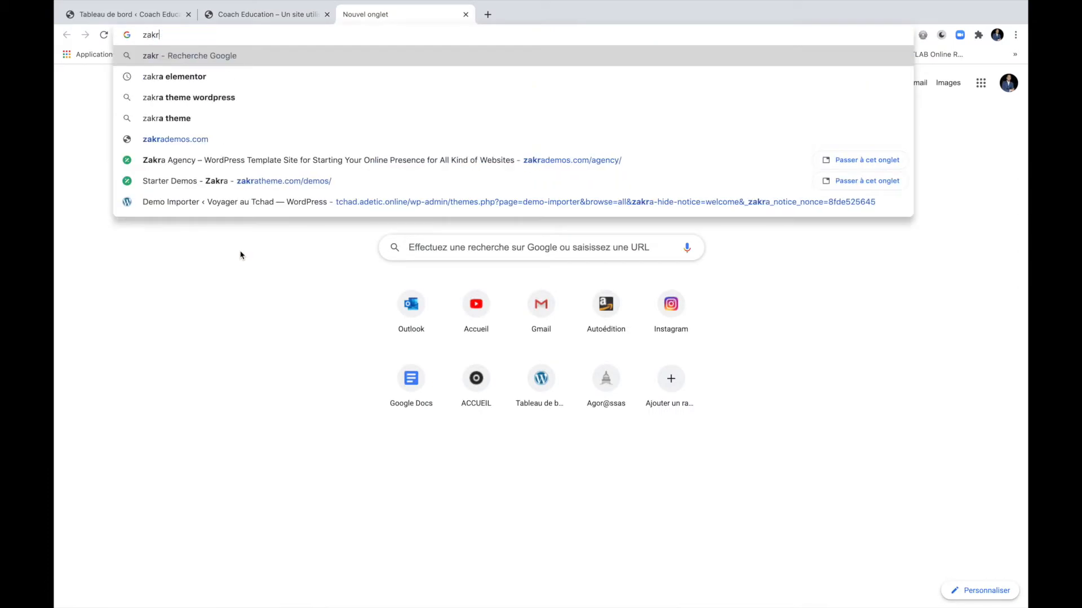
{"action": "type", "text": "atheme.com/demos/"}
{"action": "key", "text": "Return"}
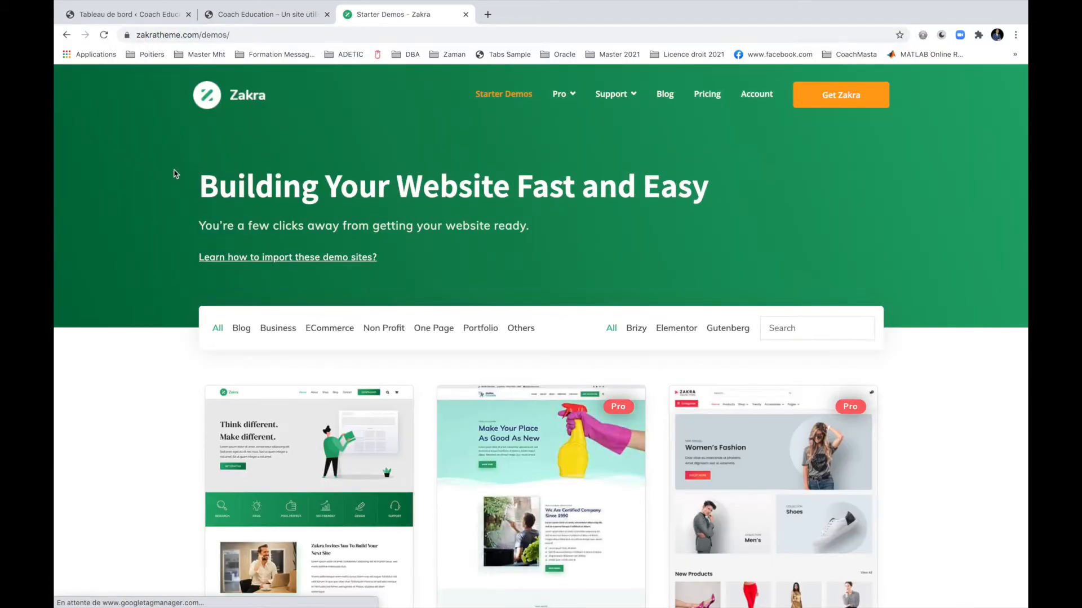
Open and scroll through the Zakra Agency live demo.
{"action": "left_click", "coordinate": [283, 433]}
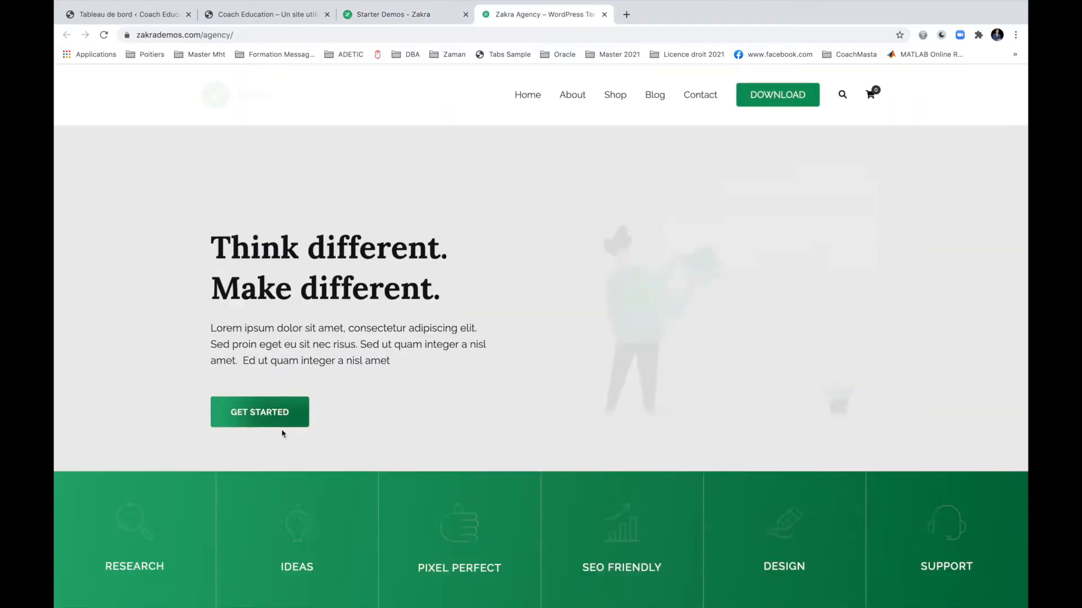
{"action": "scroll", "coordinate": [495, 338], "scroll_direction": "down", "scroll_amount": 10}
{"action": "scroll", "coordinate": [497, 338], "scroll_direction": "down", "scroll_amount": 20}
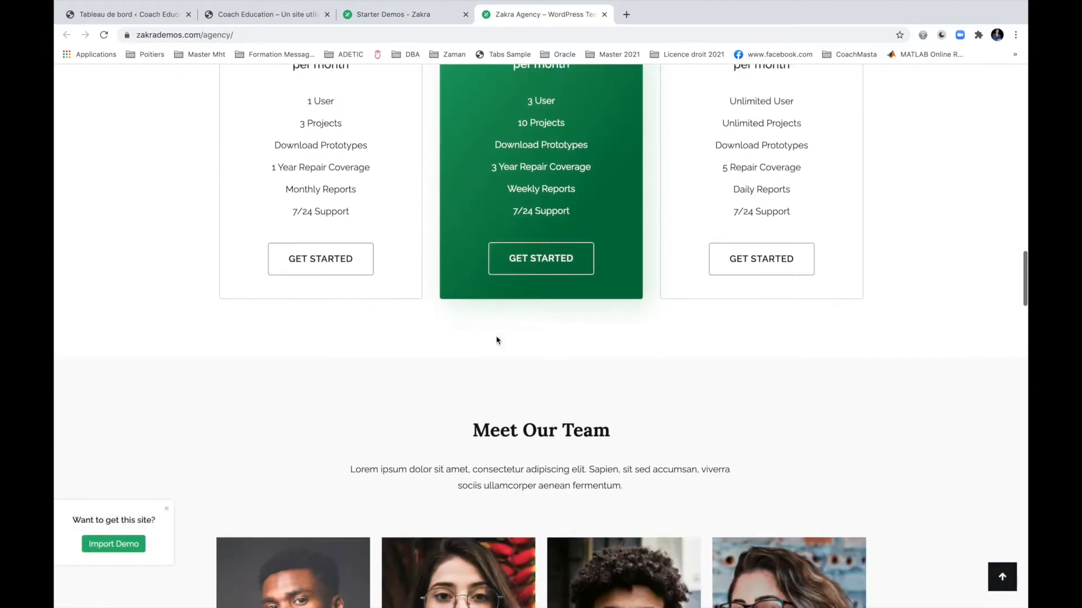
{"action": "scroll", "coordinate": [496, 339], "scroll_direction": "down", "scroll_amount": 20}
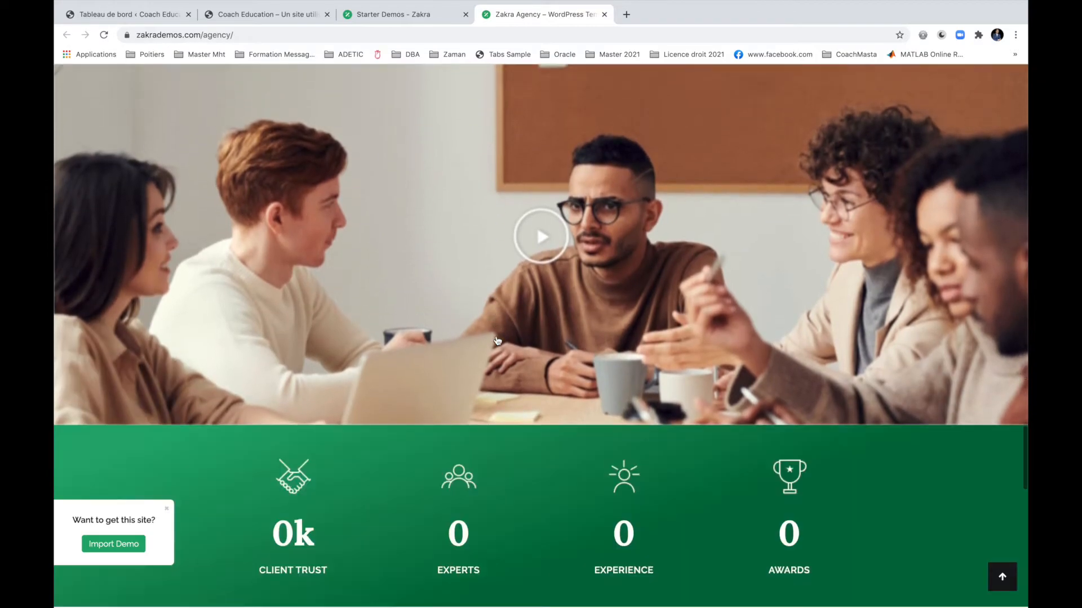
{"action": "scroll", "coordinate": [496, 339], "scroll_direction": "down", "scroll_amount": 5}
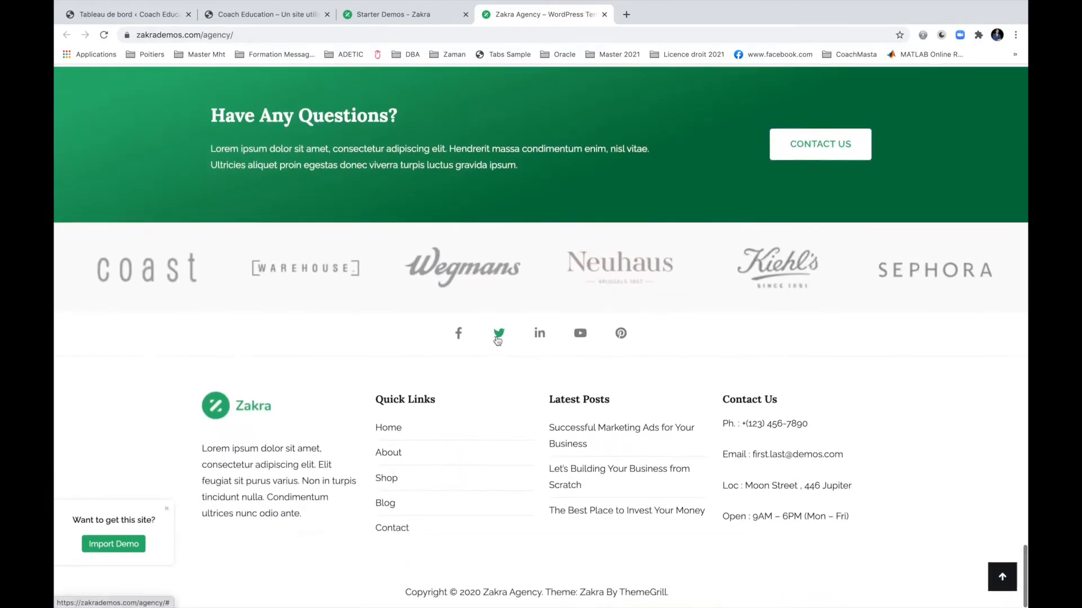
{"action": "scroll", "coordinate": [496, 338], "scroll_direction": "up", "scroll_amount": 20}
{"action": "scroll", "coordinate": [497, 340], "scroll_direction": "up", "scroll_amount": 20}
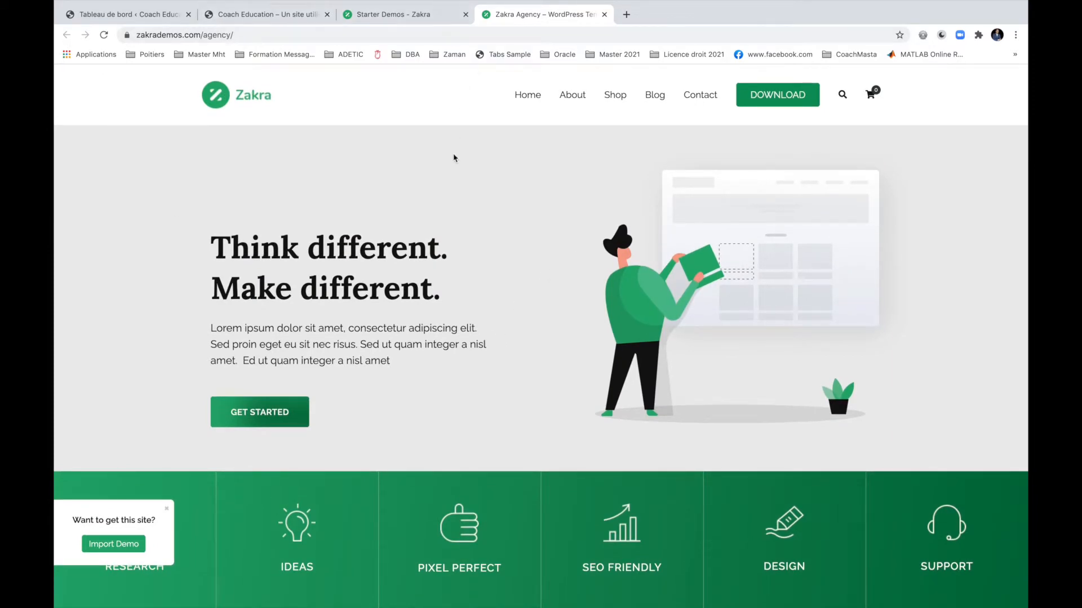
Open the Zakra Cleaner live demo from the starter demos gallery.
{"action": "left_click", "coordinate": [435, 17]}
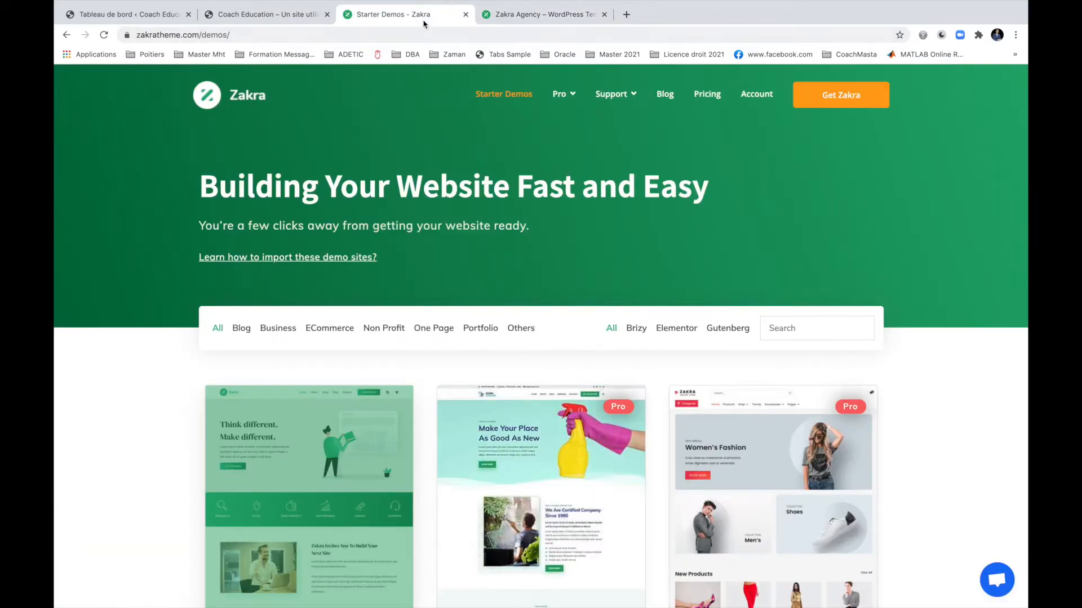
{"action": "scroll", "coordinate": [537, 243], "scroll_direction": "down", "scroll_amount": 5}
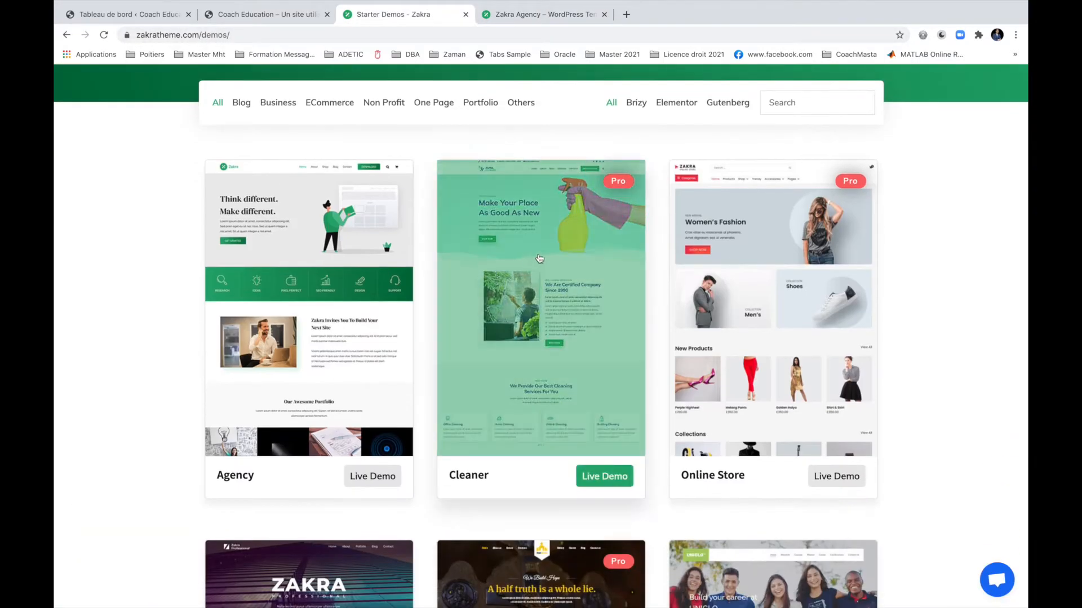
{"action": "left_click", "coordinate": [532, 279]}
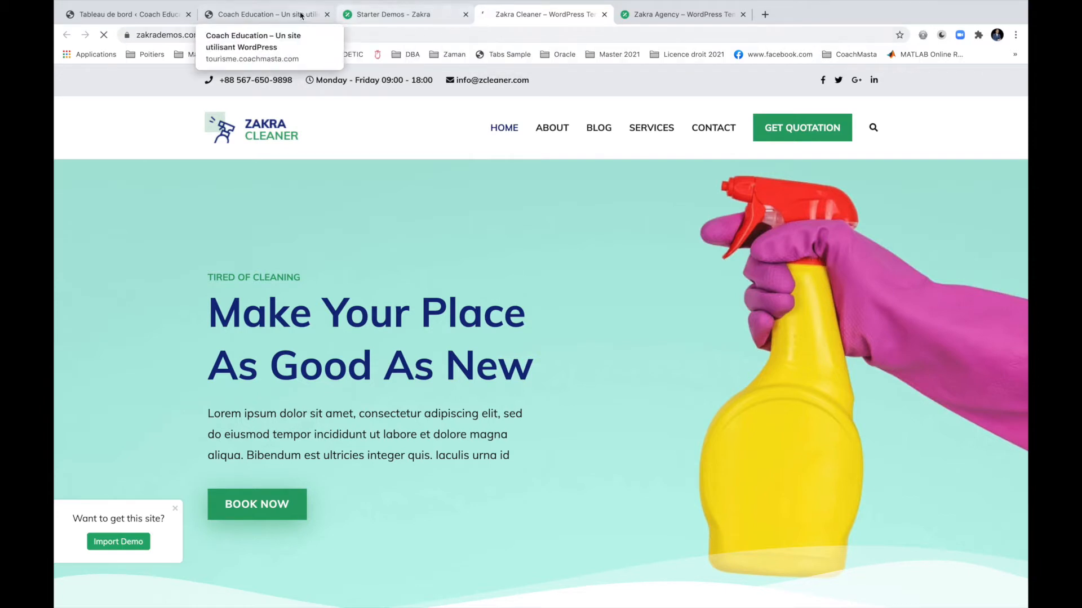
{"action": "left_click", "coordinate": [389, 14]}
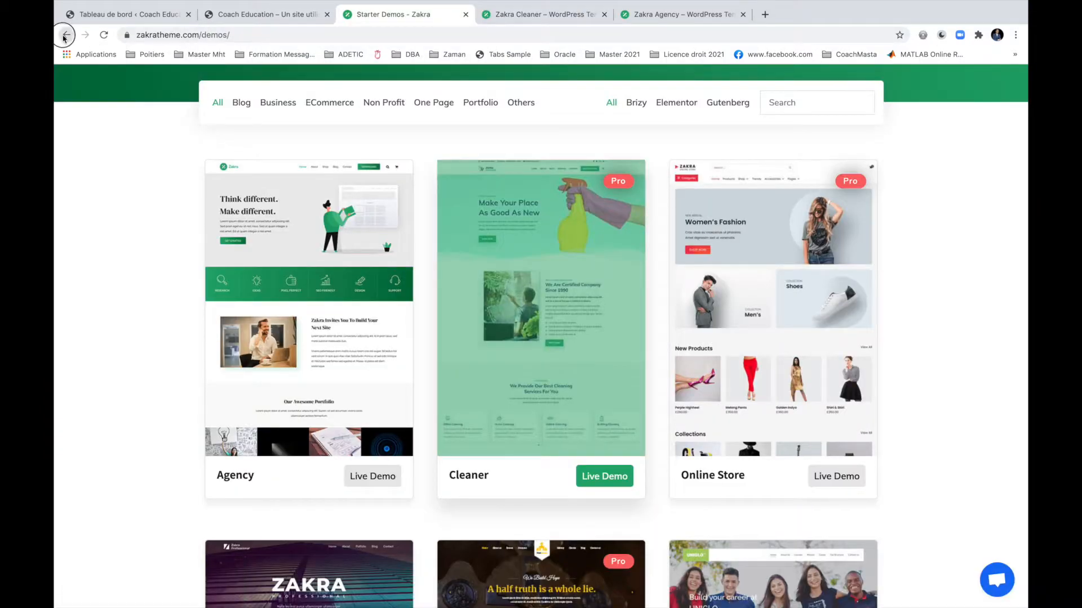
{"action": "left_click", "coordinate": [66, 35]}
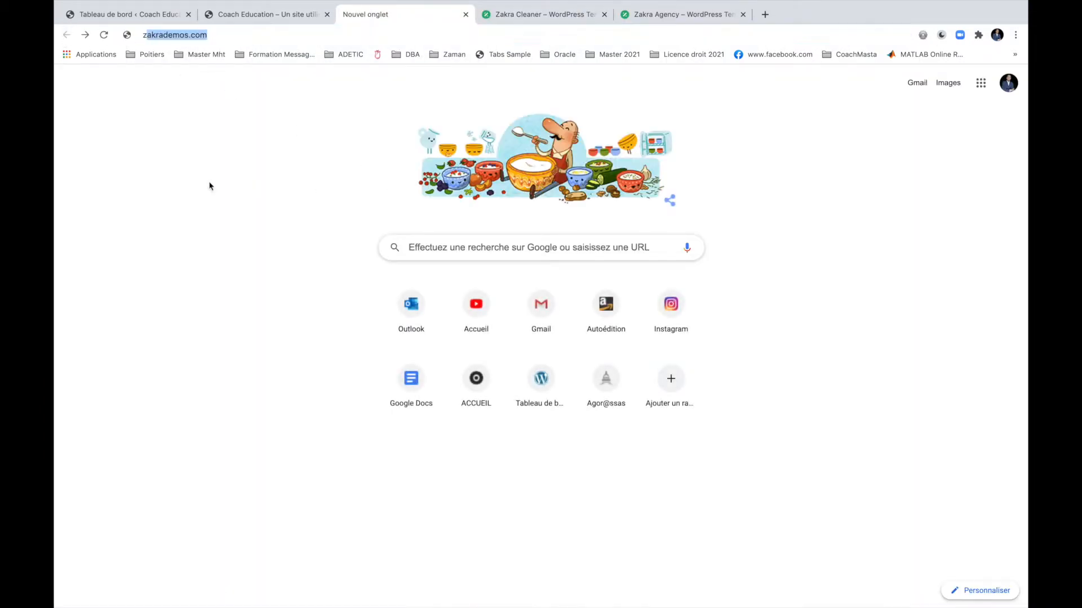
Search 'zakra theme wordpress' and view the official Zakra site's pricing page.
{"action": "type", "text": "zakara"}
{"action": "key", "text": "BackSpace"}
{"action": "key", "text": "BackSpace"}
{"action": "key", "text": "BackSpace"}
{"action": "key", "text": "BackSpace"}
{"action": "type", "text": "ra t"}
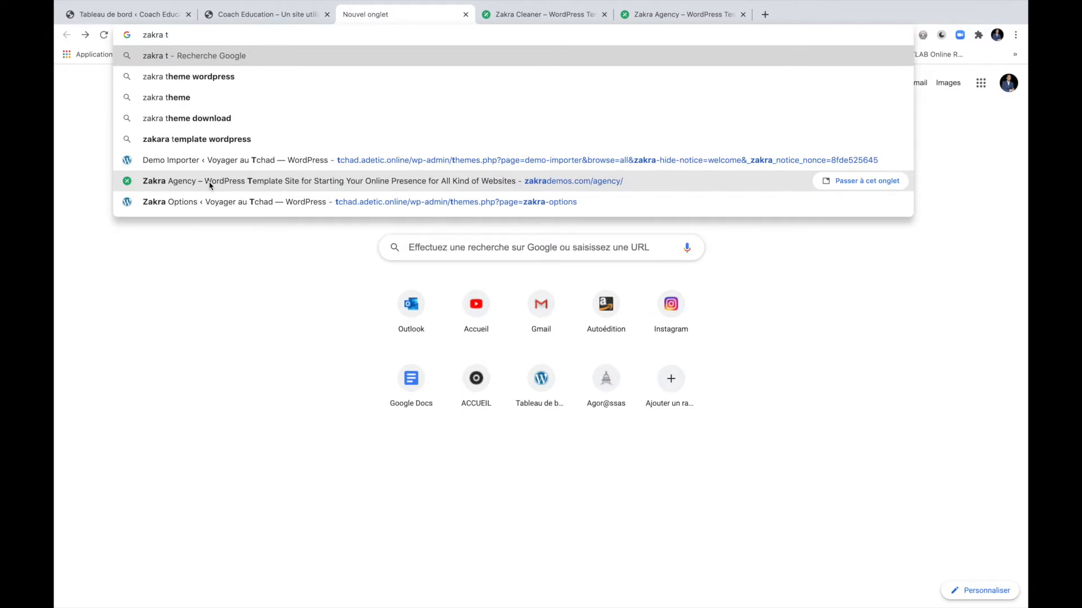
{"action": "key", "text": "Down"}
{"action": "key", "text": "Return"}
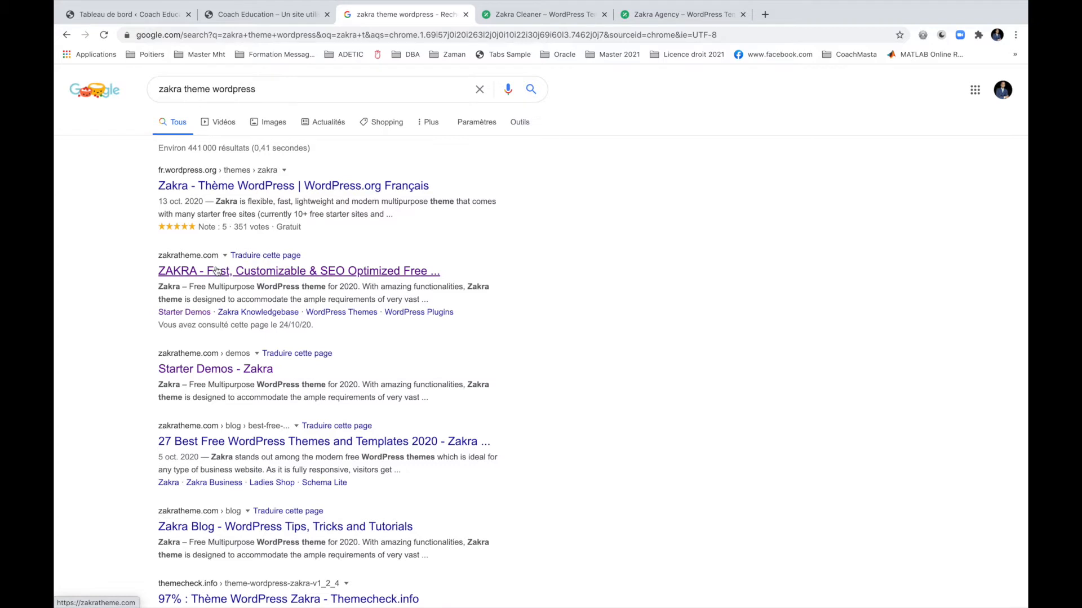
{"action": "left_click", "coordinate": [217, 270]}
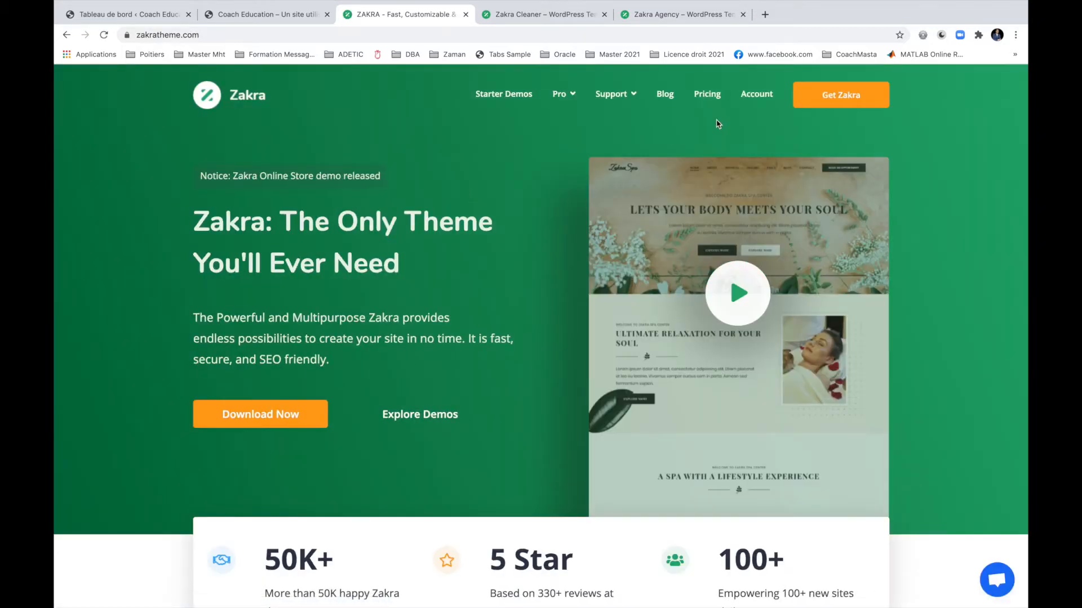
{"action": "left_click", "coordinate": [707, 96]}
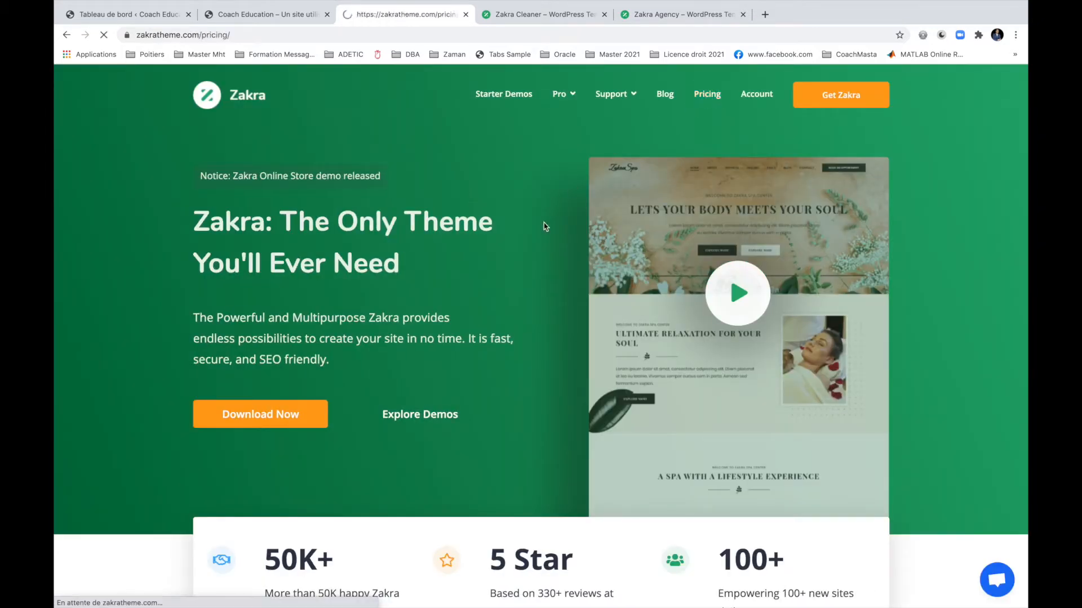
{"action": "scroll", "coordinate": [544, 220], "scroll_direction": "down", "scroll_amount": 1}
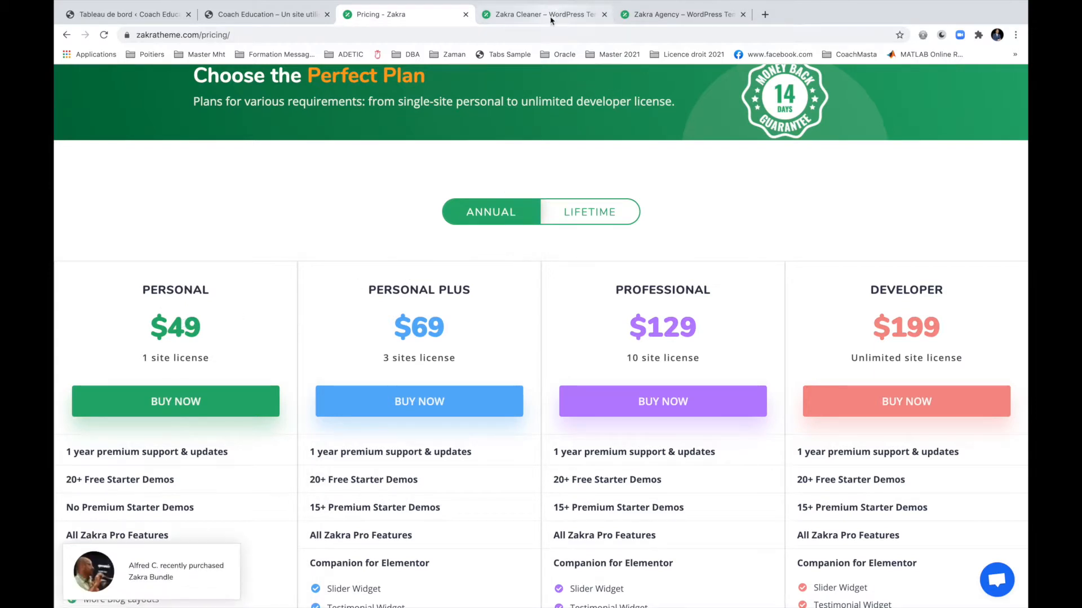
Browse the Zakra Agency demo, then close the Agency, Cleaner and Pricing tabs.
{"action": "left_click", "coordinate": [676, 17]}
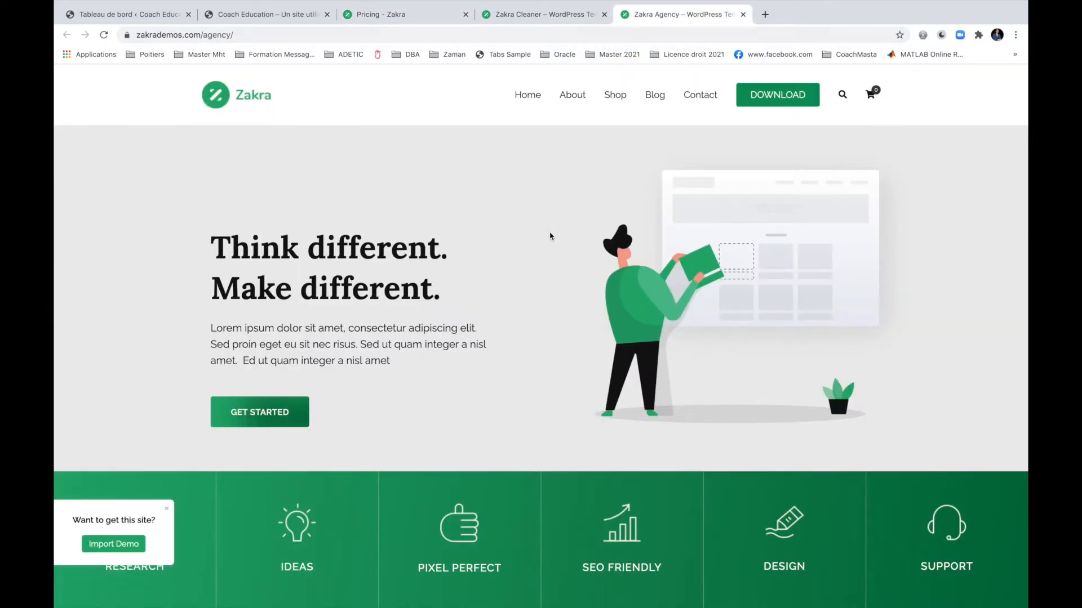
{"action": "scroll", "coordinate": [550, 232], "scroll_direction": "down", "scroll_amount": 10}
{"action": "scroll", "coordinate": [550, 232], "scroll_direction": "down", "scroll_amount": 15}
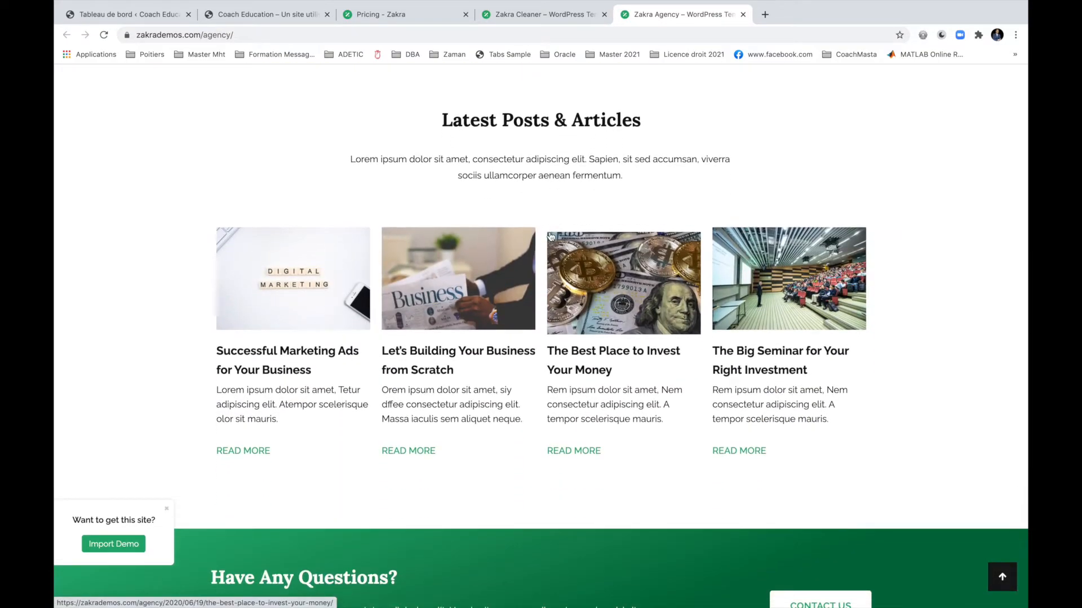
{"action": "scroll", "coordinate": [201, 400], "scroll_direction": "down", "scroll_amount": 1}
{"action": "scroll", "coordinate": [201, 400], "scroll_direction": "down", "scroll_amount": 5}
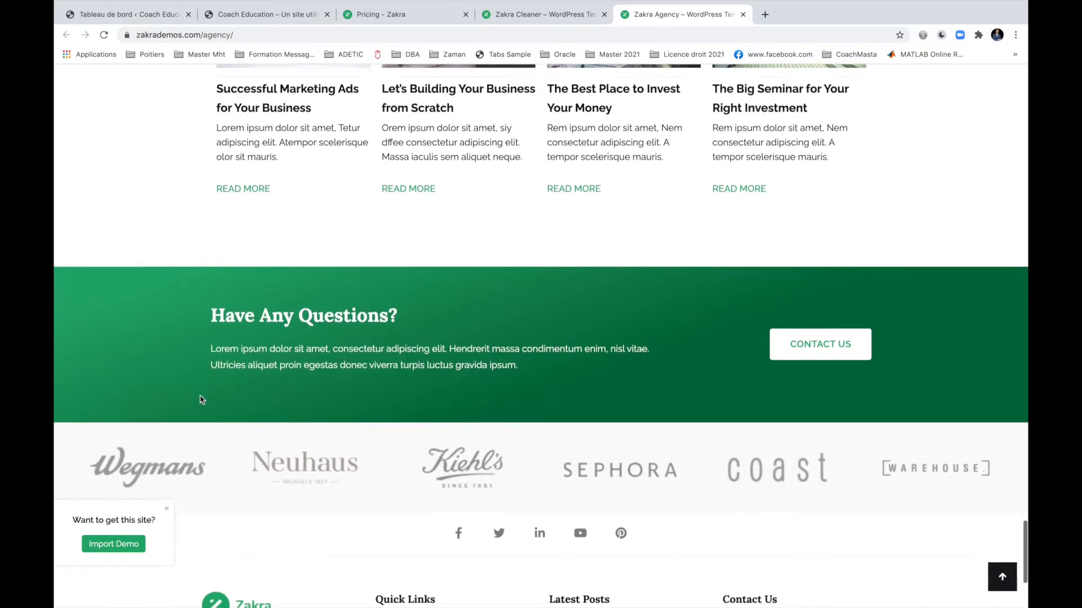
{"action": "left_click", "coordinate": [743, 15]}
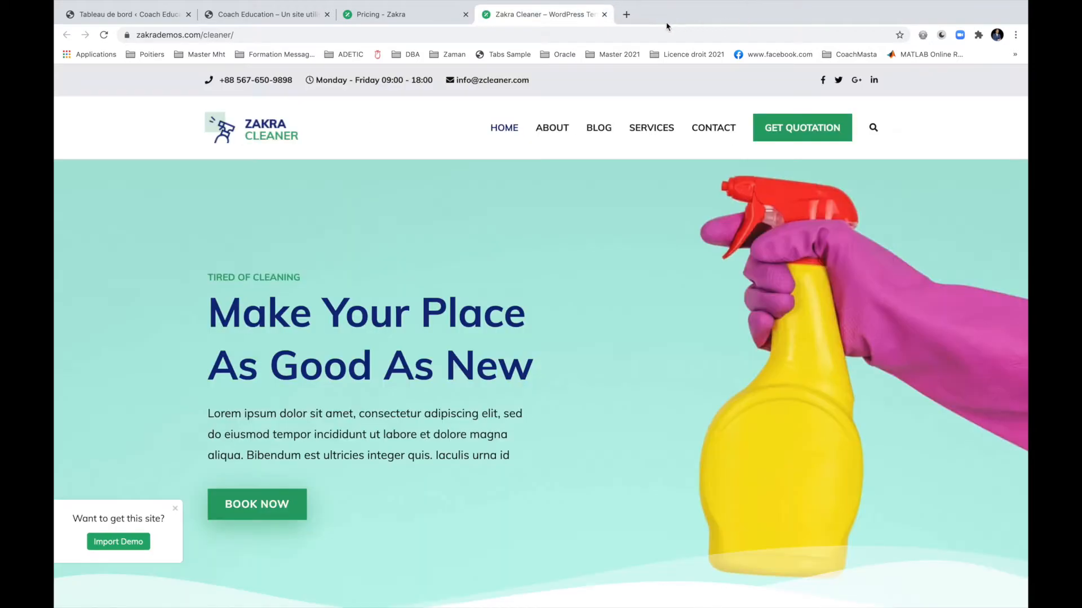
{"action": "left_click", "coordinate": [605, 15]}
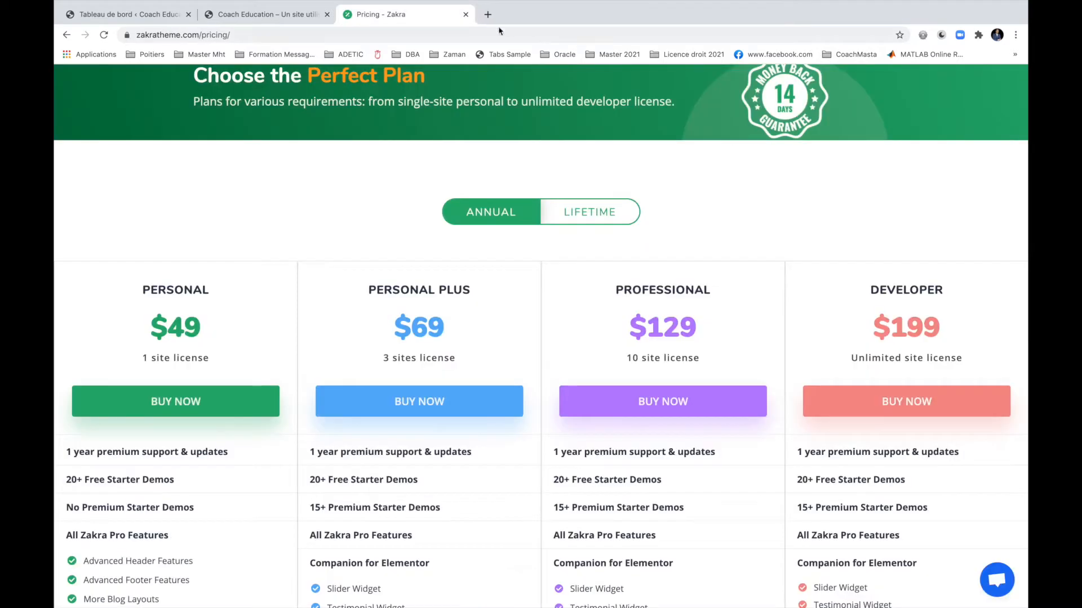
{"action": "left_click", "coordinate": [465, 15]}
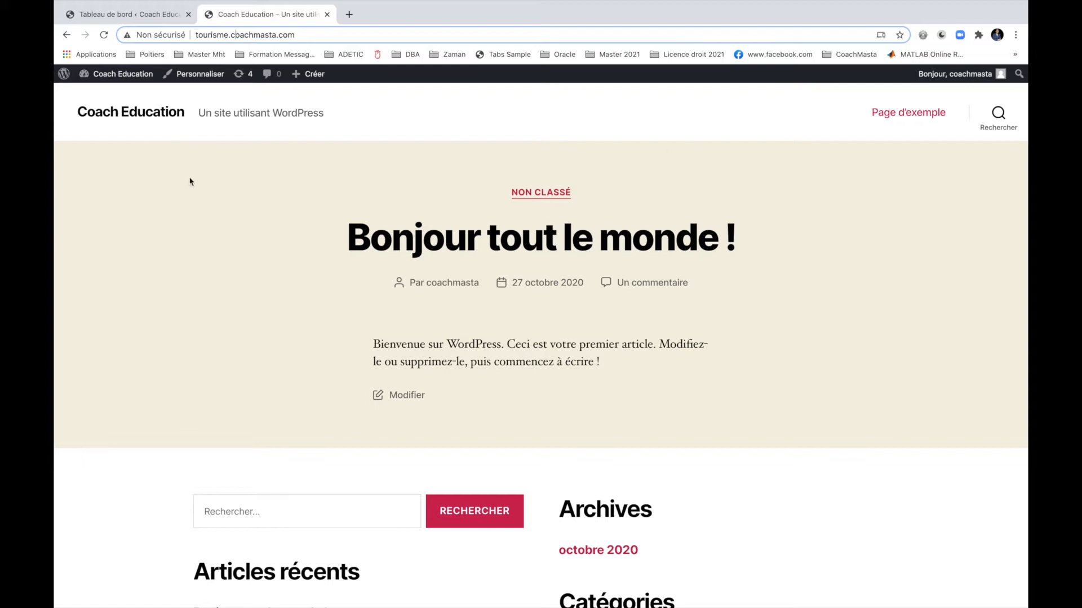
Go to the admin dashboard (Tableau de bord) and open Réglages > Général.
{"action": "mouse_move", "coordinate": [114, 74]}
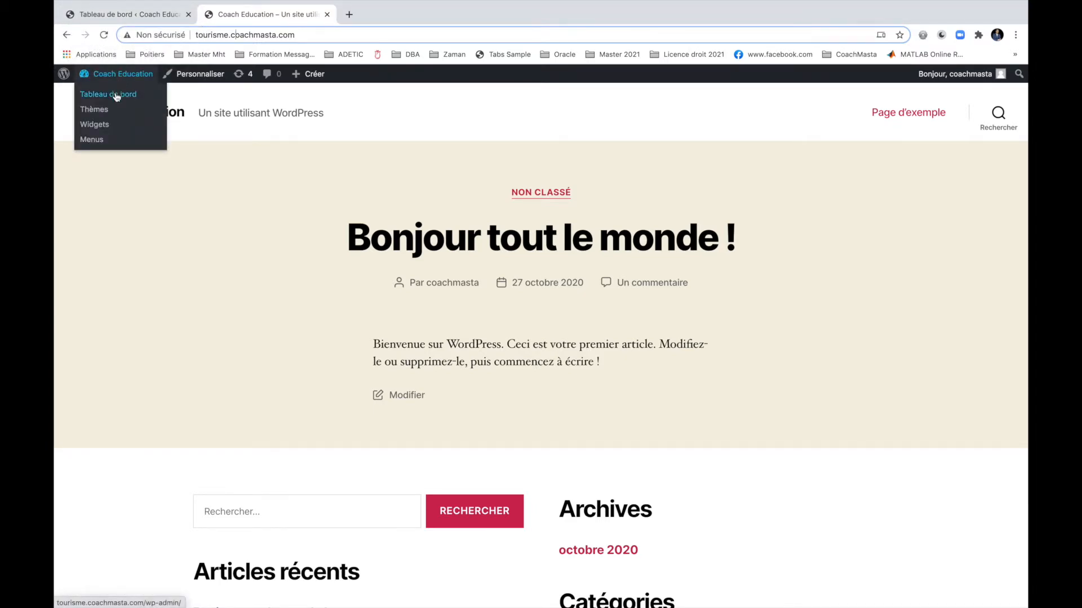
{"action": "left_click", "coordinate": [118, 19]}
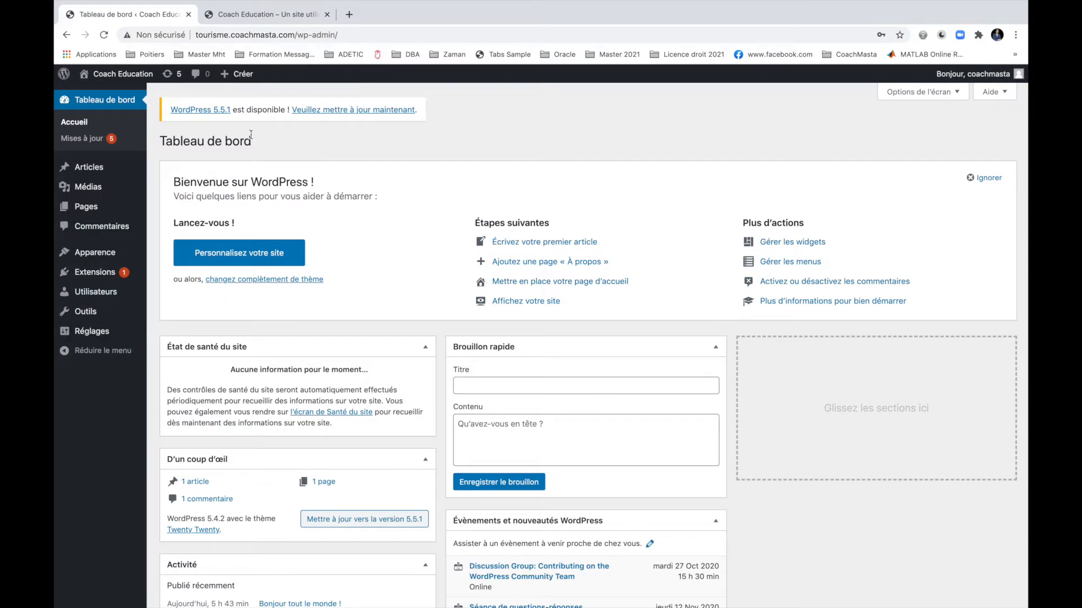
{"action": "mouse_move", "coordinate": [113, 331]}
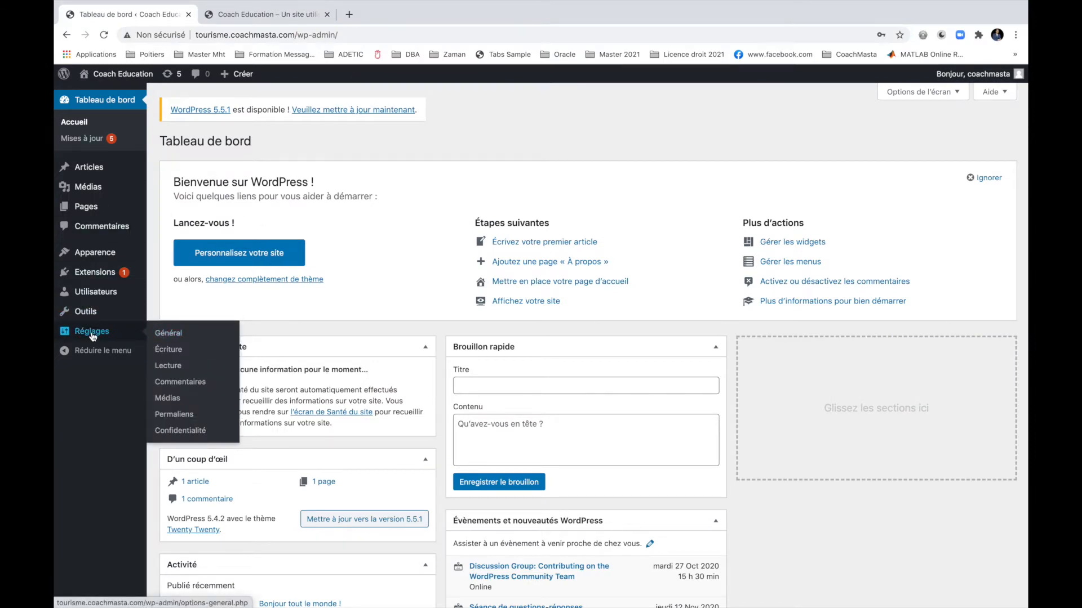
{"action": "left_click", "coordinate": [180, 334]}
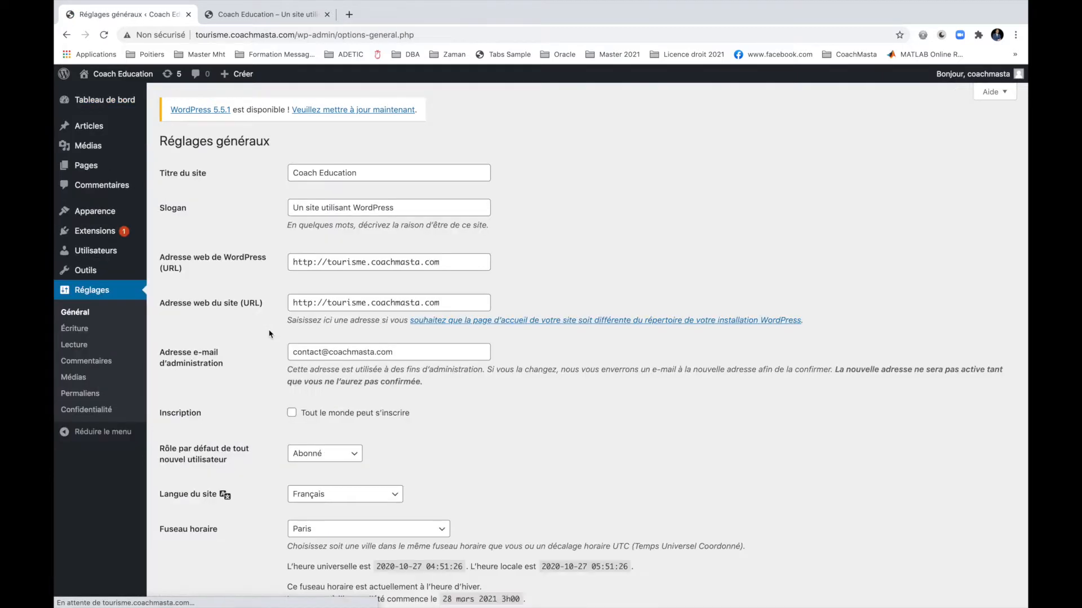
Set the site title to 'Coach Tourisme' and slogan to 'Un pays avec un autre regard', and save.
{"action": "left_click_drag", "start_coordinate": [364, 172], "coordinate": [322, 175]}
{"action": "key", "text": "BackSpace"}
{"action": "key", "text": "BackSpace"}
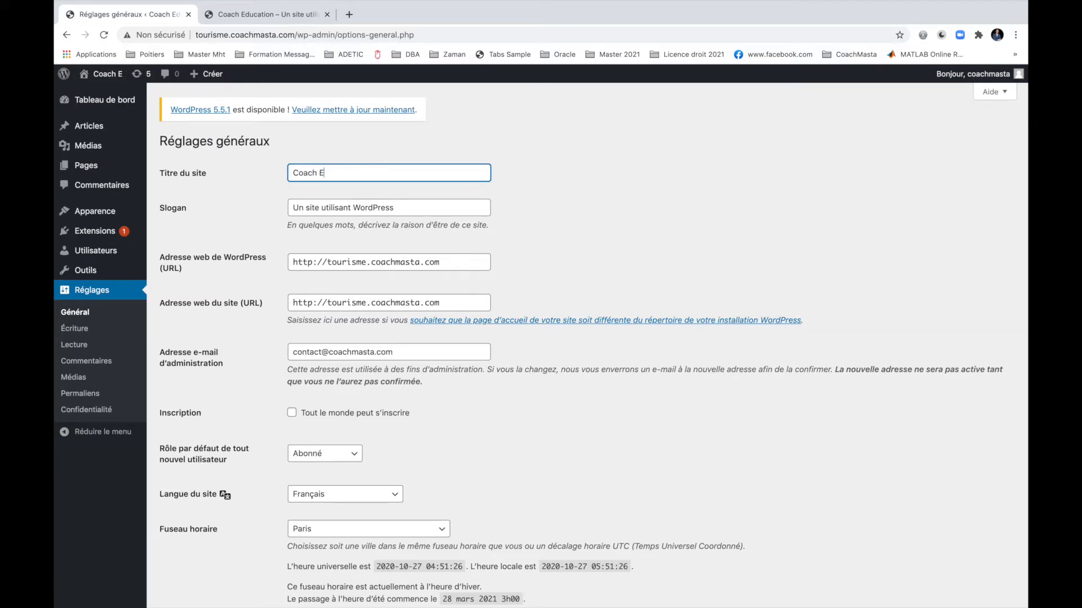
{"action": "type", "text": "Tourisme"}
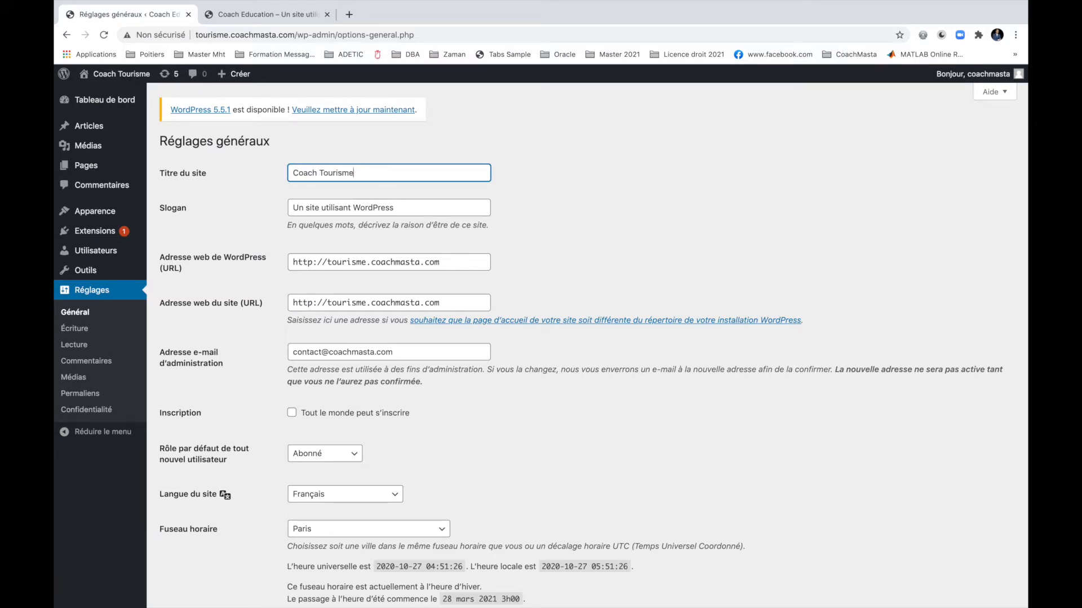
{"action": "left_click_drag", "start_coordinate": [387, 206], "coordinate": [267, 209]}
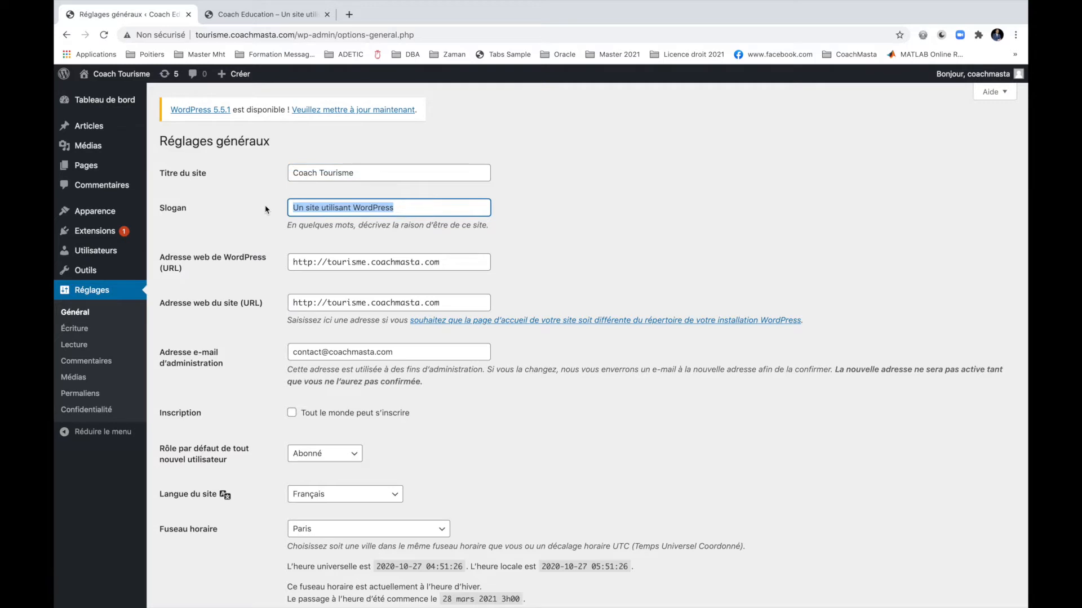
{"action": "type", "text": "Un Tchad avec un autre regard"}
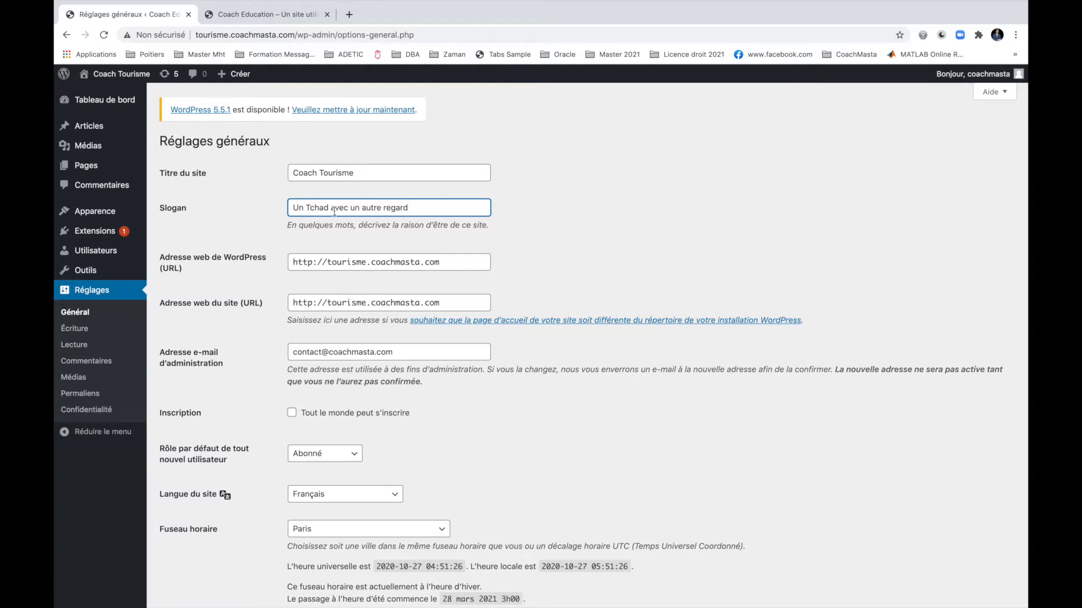
{"action": "left_click_drag", "start_coordinate": [326, 208], "coordinate": [307, 207]}
{"action": "type", "text": "pays"}
{"action": "scroll", "coordinate": [512, 274], "scroll_direction": "down", "scroll_amount": 5}
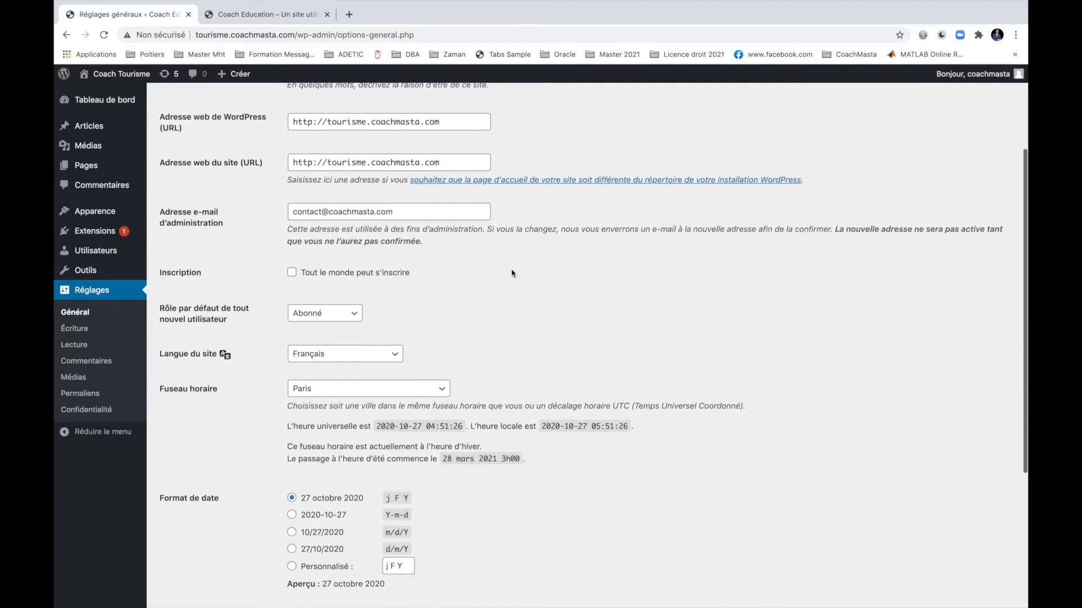
{"action": "scroll", "coordinate": [512, 273], "scroll_direction": "up", "scroll_amount": 5}
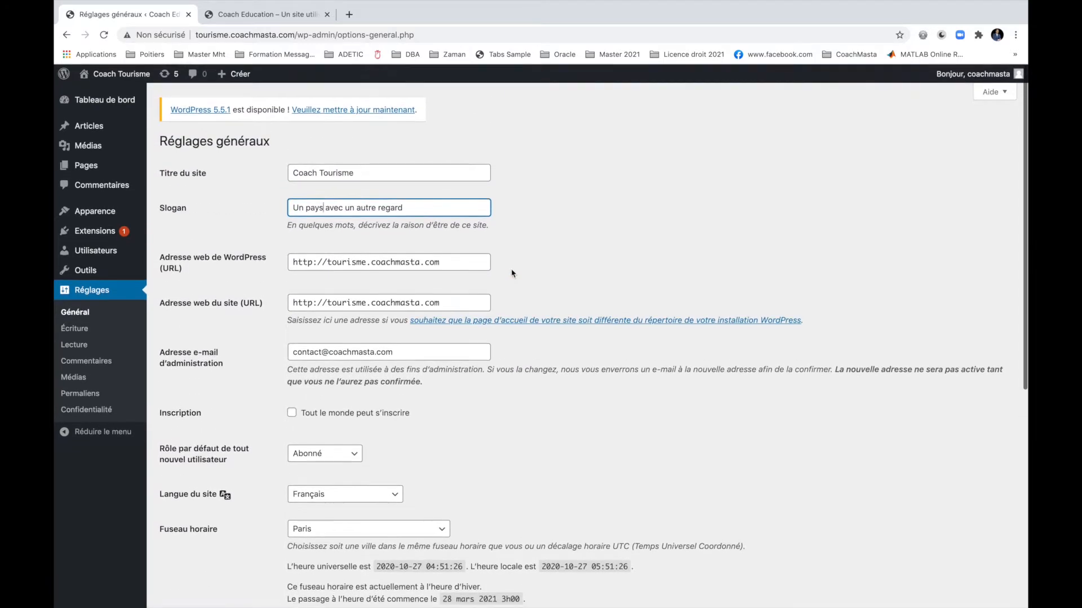
{"action": "scroll", "coordinate": [511, 274], "scroll_direction": "down", "scroll_amount": 10}
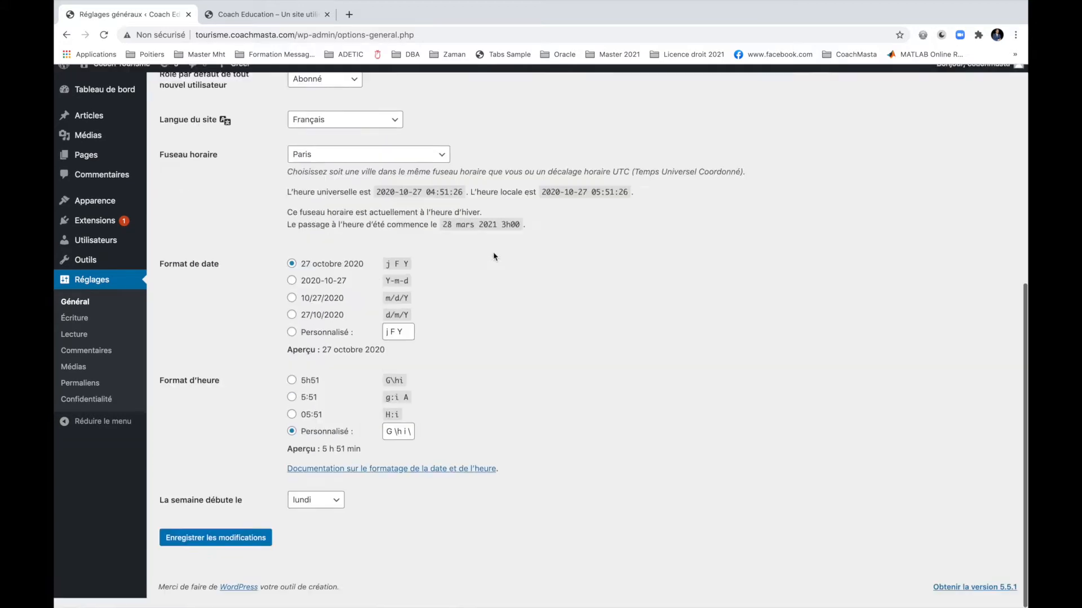
{"action": "left_click", "coordinate": [215, 549]}
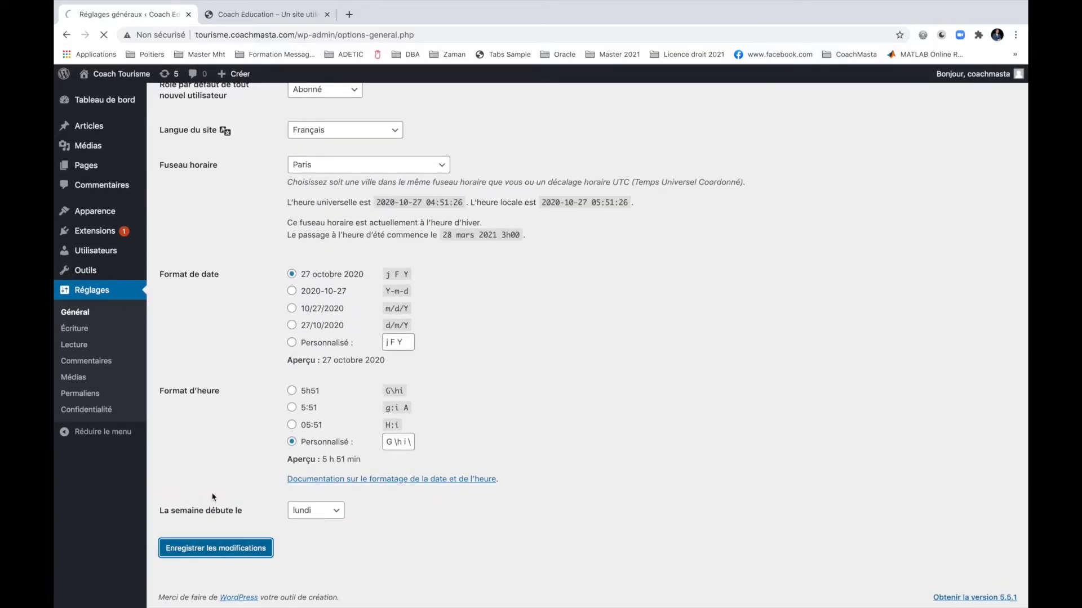
Reload the front page to check the new title and tagline, then return to the settings.
{"action": "left_click", "coordinate": [277, 15]}
{"action": "left_click", "coordinate": [104, 35]}
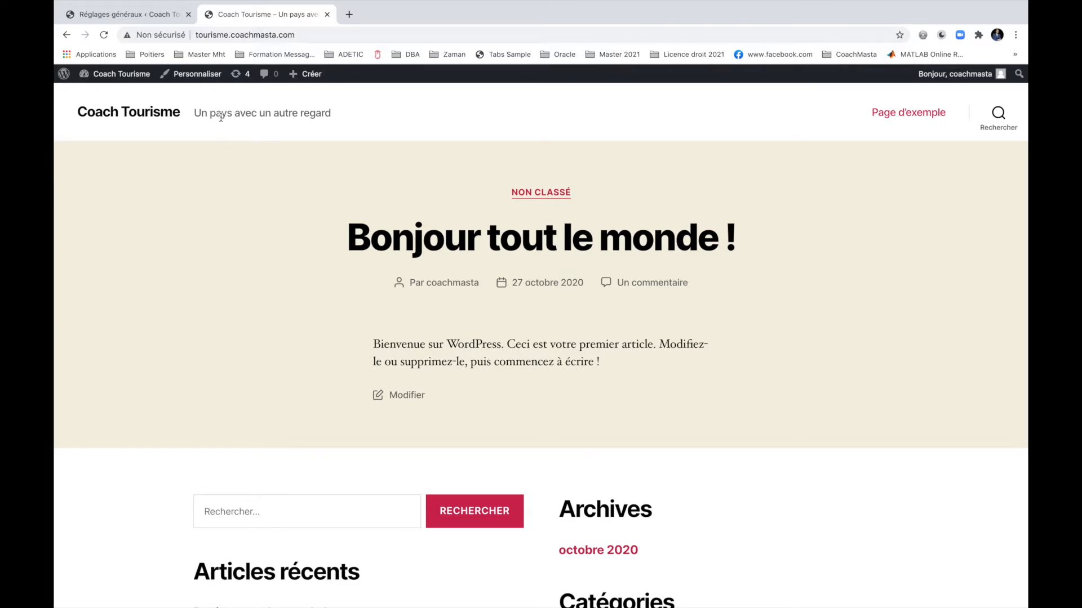
{"action": "left_click_drag", "start_coordinate": [201, 110], "coordinate": [330, 125]}
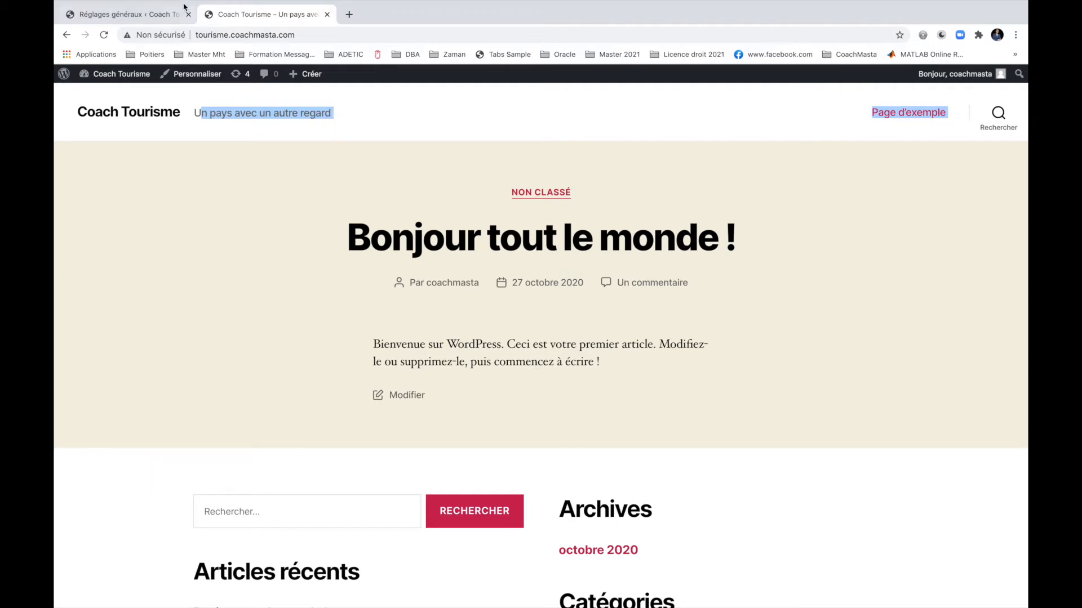
{"action": "left_click", "coordinate": [183, 14]}
{"action": "scroll", "coordinate": [379, 322], "scroll_direction": "down", "scroll_amount": 2}
{"action": "scroll", "coordinate": [378, 321], "scroll_direction": "down", "scroll_amount": 5}
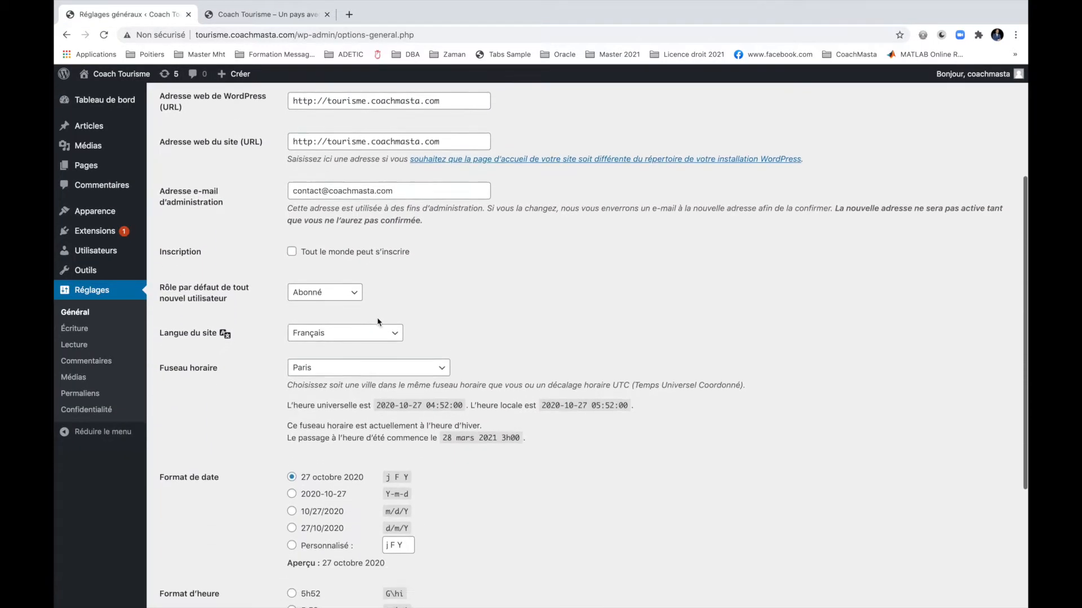
{"action": "scroll", "coordinate": [377, 322], "scroll_direction": "down", "scroll_amount": 1}
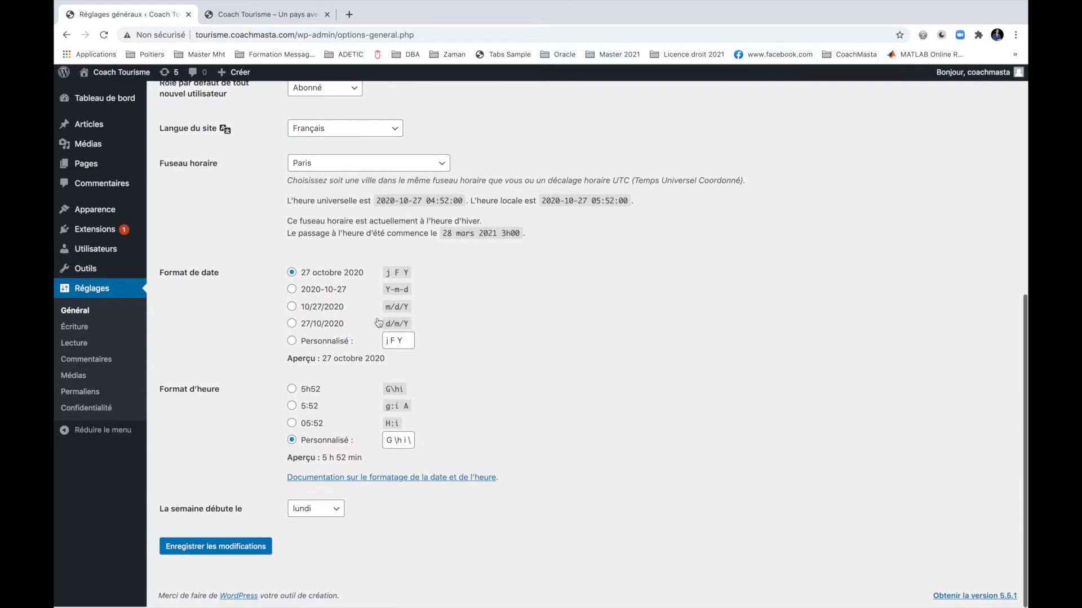
{"action": "scroll", "coordinate": [372, 338], "scroll_direction": "up", "scroll_amount": 6}
{"action": "scroll", "coordinate": [369, 352], "scroll_direction": "up", "scroll_amount": 1}
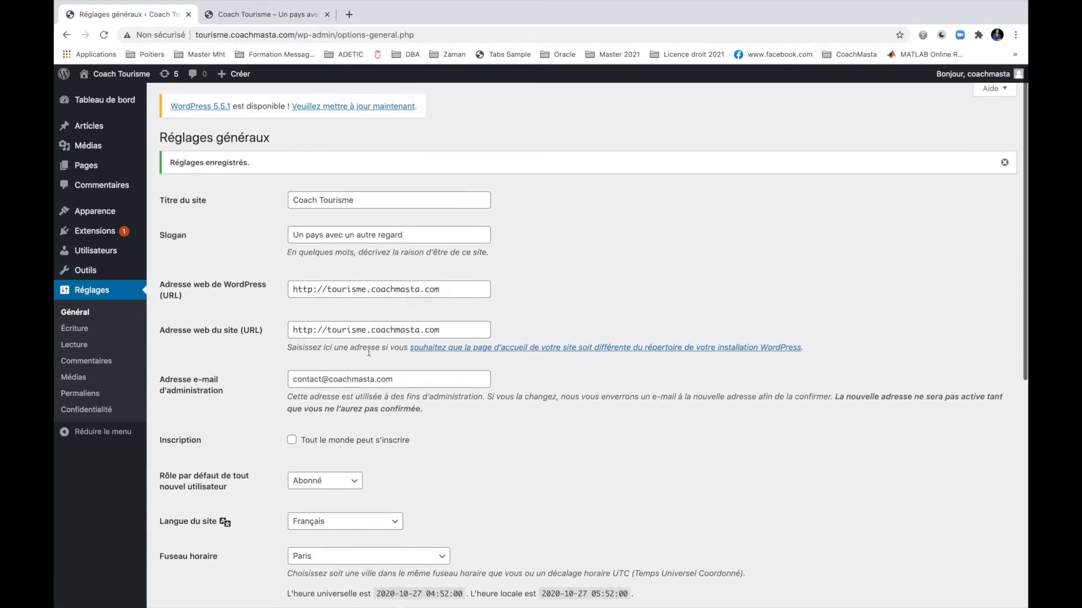
Set the permalink structure to Titre de la publication (/%postname%/) and save it.
{"action": "left_click", "coordinate": [80, 345]}
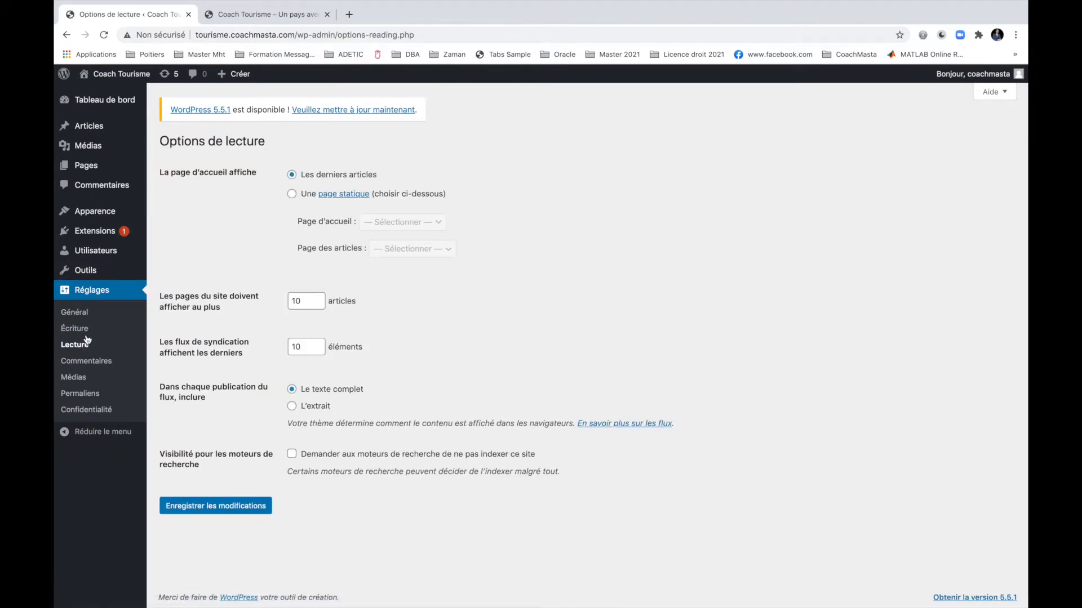
{"action": "left_click", "coordinate": [81, 330]}
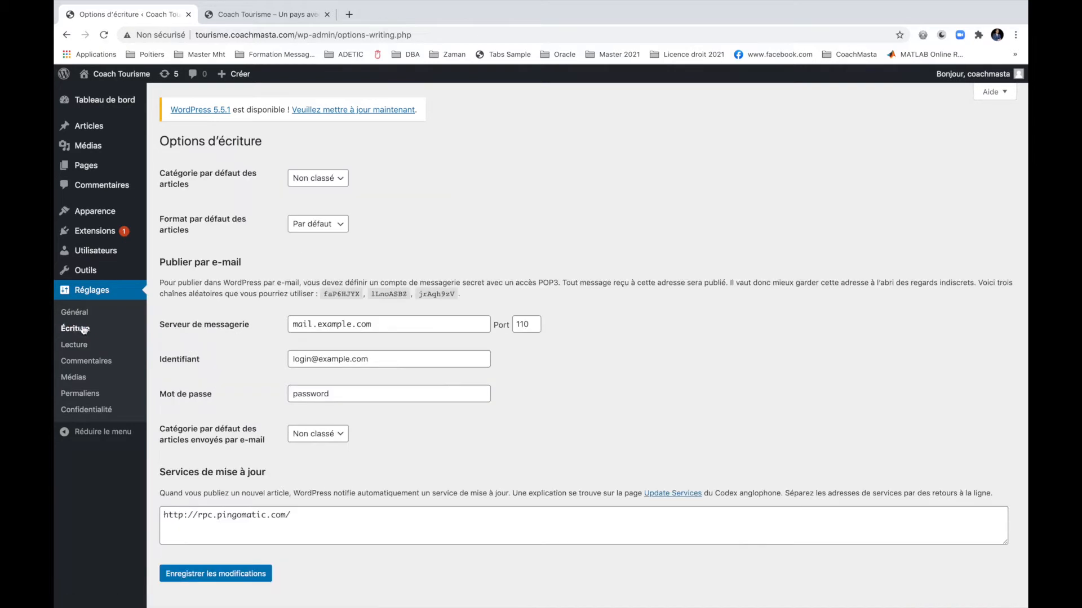
{"action": "left_click", "coordinate": [83, 396]}
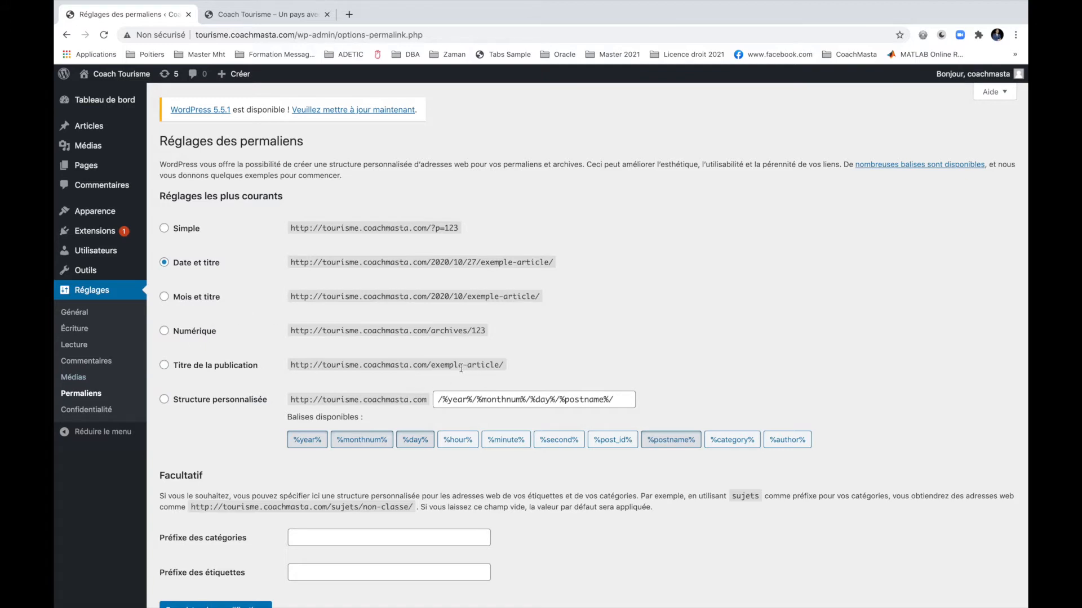
{"action": "left_click", "coordinate": [164, 366]}
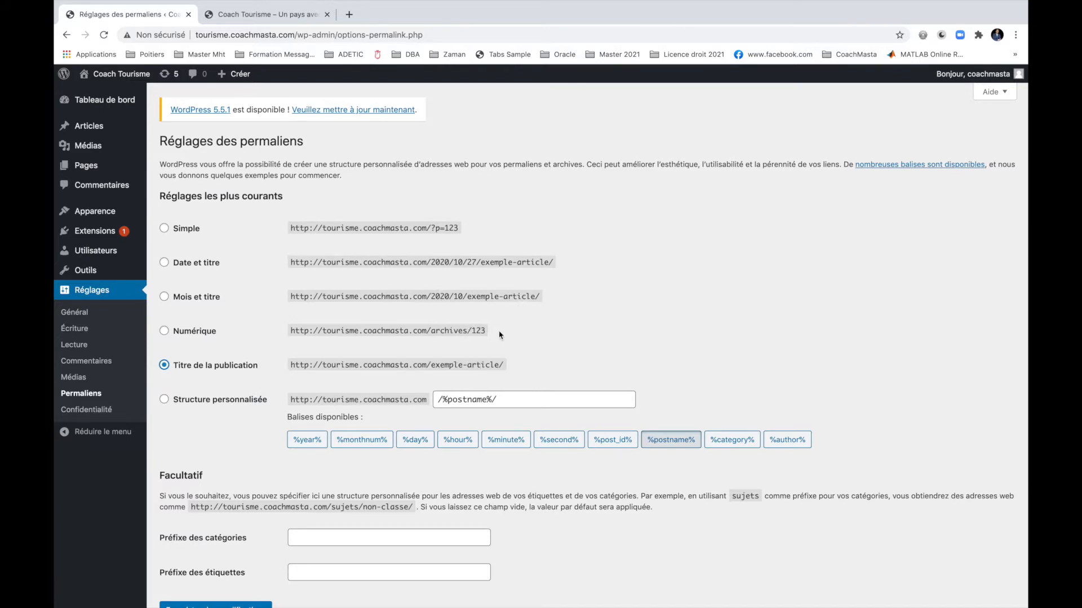
{"action": "scroll", "coordinate": [265, 495], "scroll_direction": "down", "scroll_amount": 2}
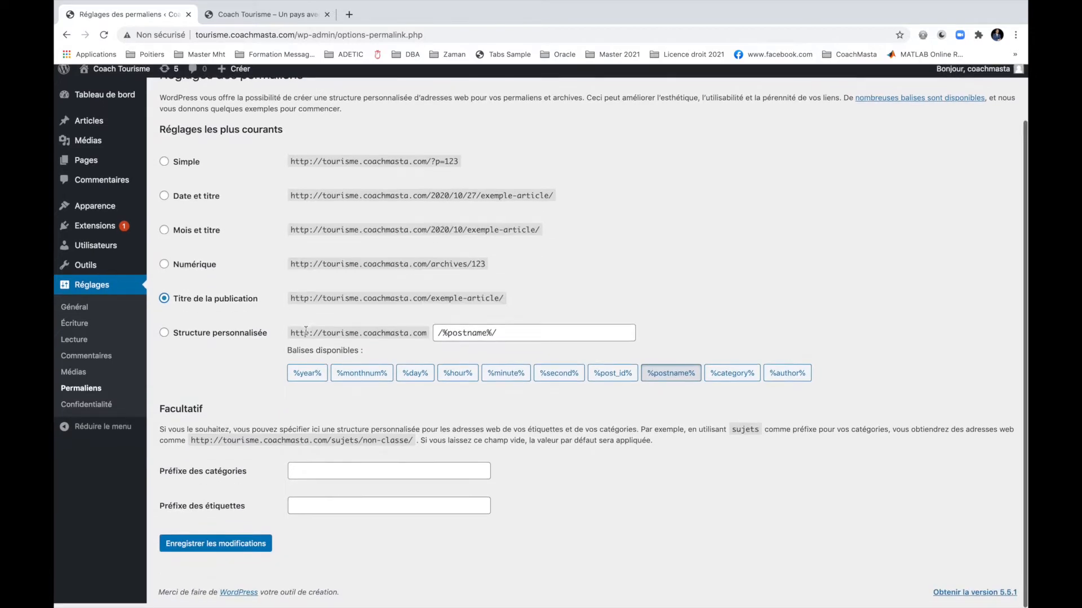
{"action": "left_click", "coordinate": [220, 549]}
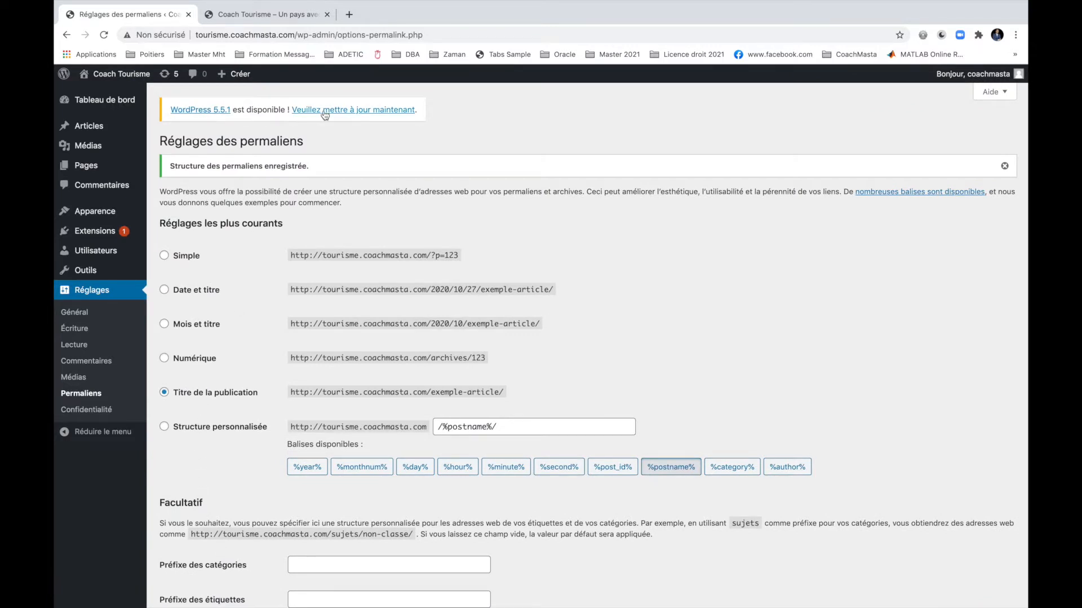
Update WordPress core to version 5.5.1 (fr_FR) and return to the live site tab.
{"action": "left_click", "coordinate": [346, 110]}
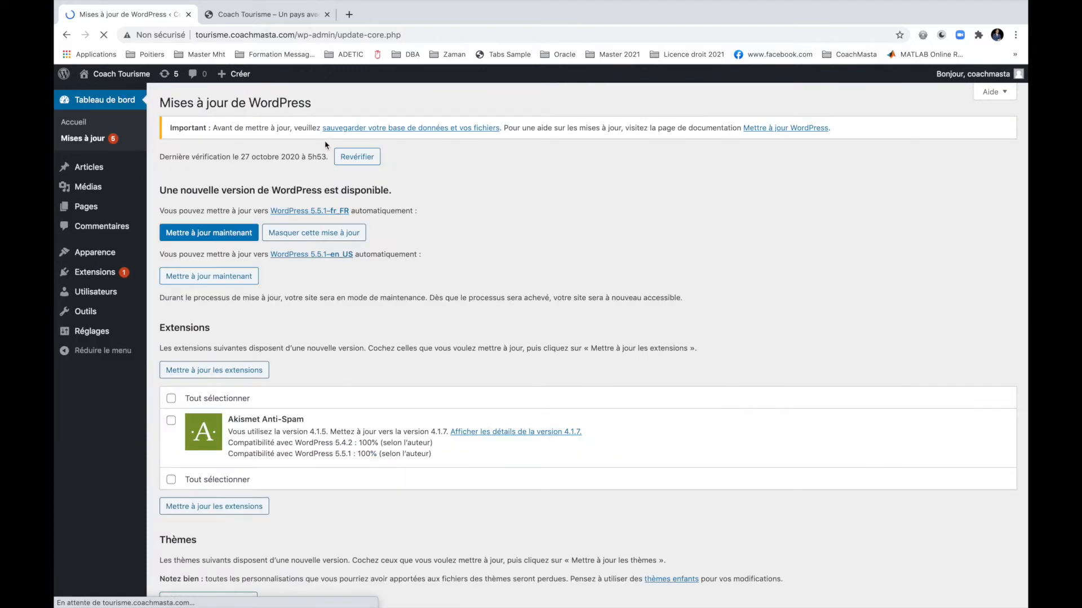
{"action": "left_click", "coordinate": [213, 236]}
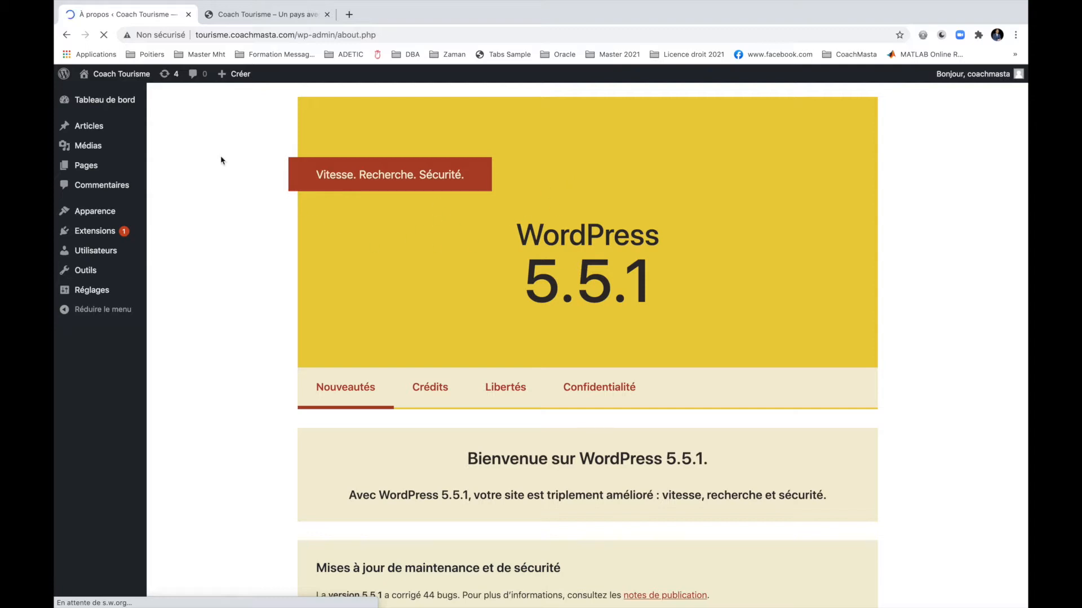
{"action": "left_click", "coordinate": [261, 14]}
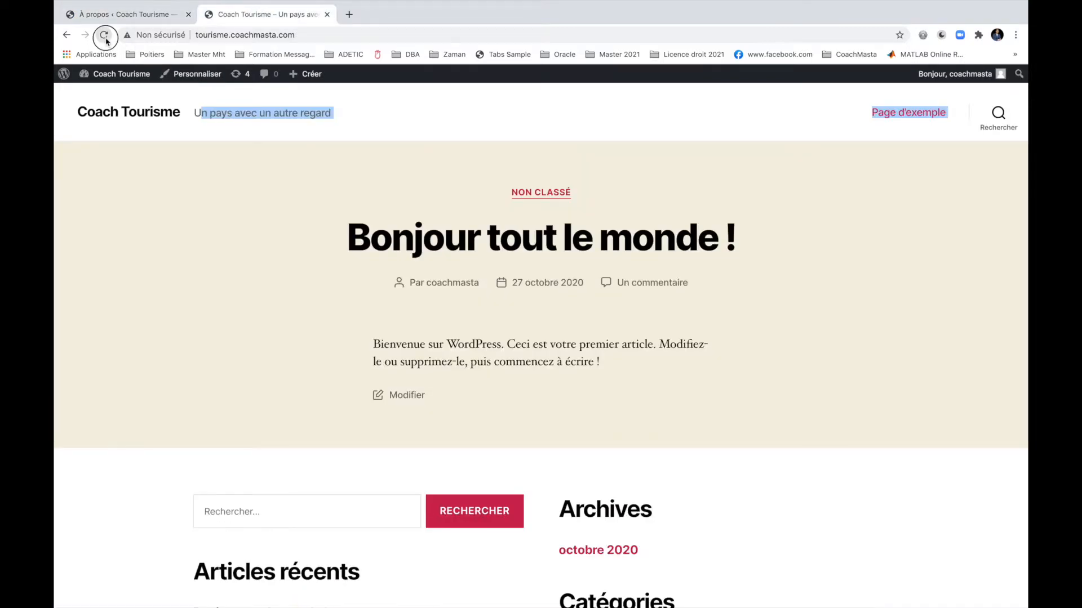
Check the live site's new tagline, open the Page d'exemple and its URL slug, then return to admin.
{"action": "left_click", "coordinate": [254, 273]}
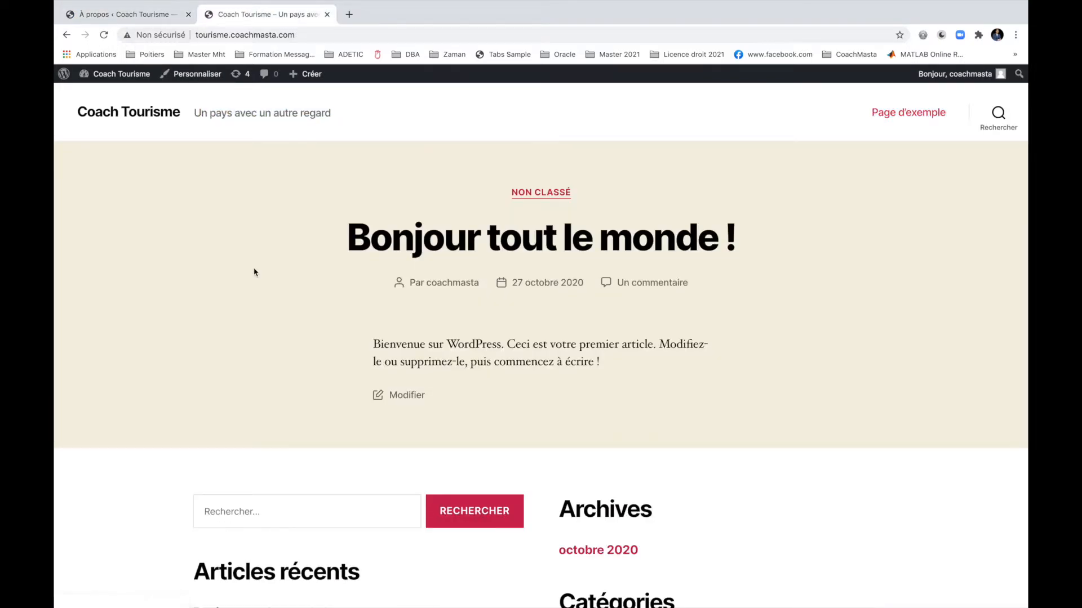
{"action": "scroll", "coordinate": [285, 360], "scroll_direction": "down", "scroll_amount": 6}
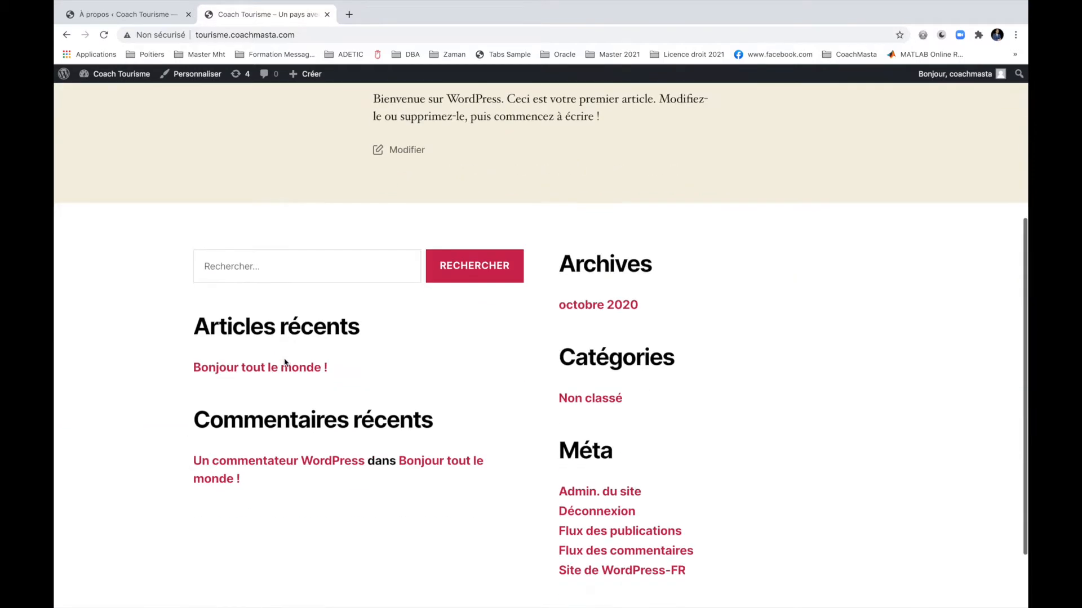
{"action": "scroll", "coordinate": [285, 363], "scroll_direction": "up", "scroll_amount": 6}
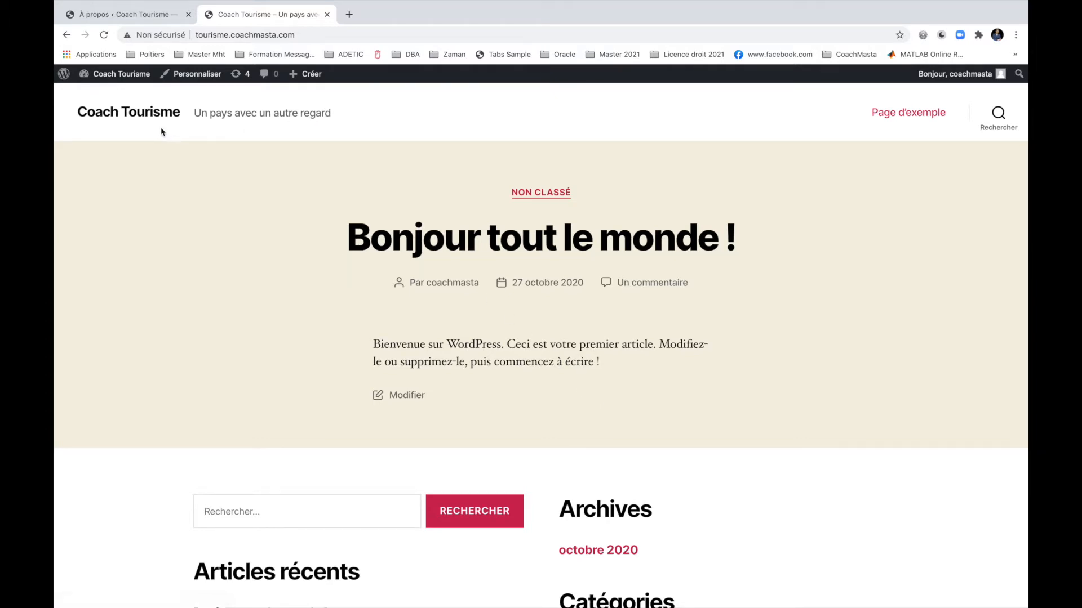
{"action": "left_click_drag", "start_coordinate": [197, 113], "coordinate": [343, 129]}
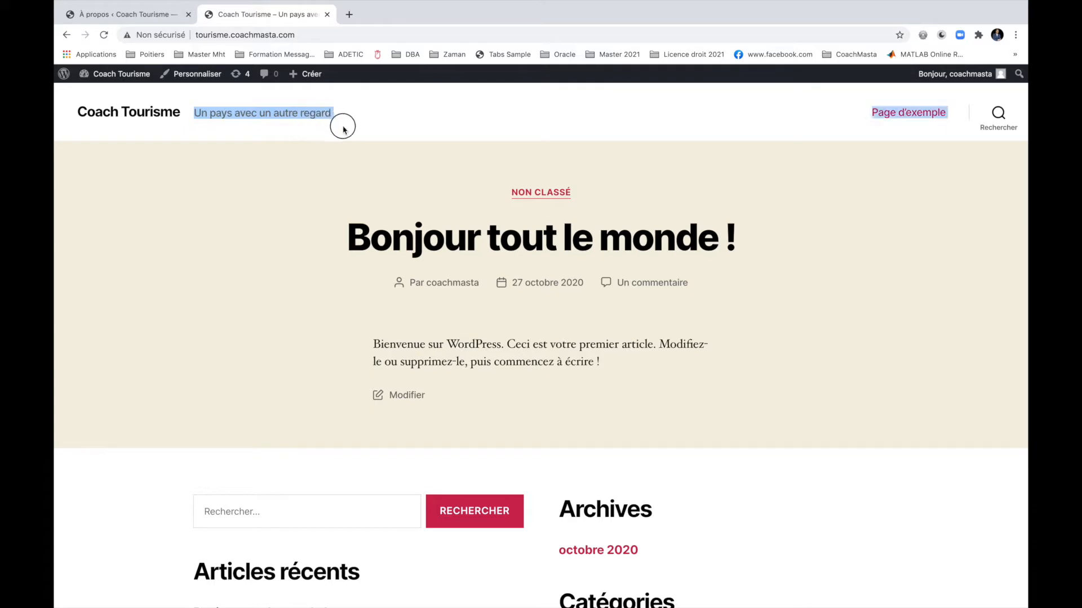
{"action": "left_click", "coordinate": [883, 116]}
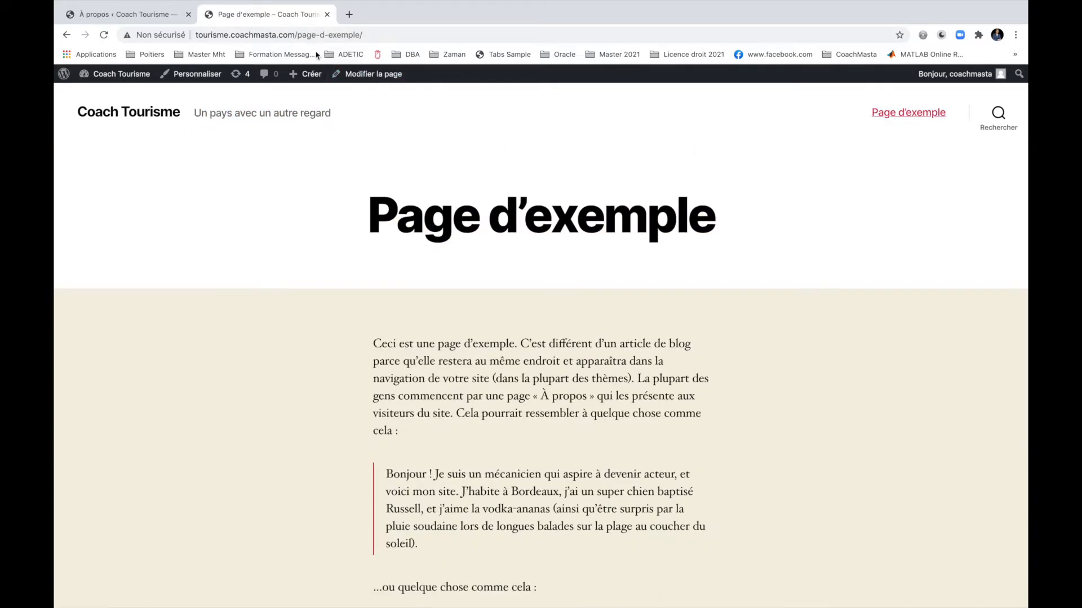
{"action": "left_click_drag", "start_coordinate": [297, 35], "coordinate": [361, 36]}
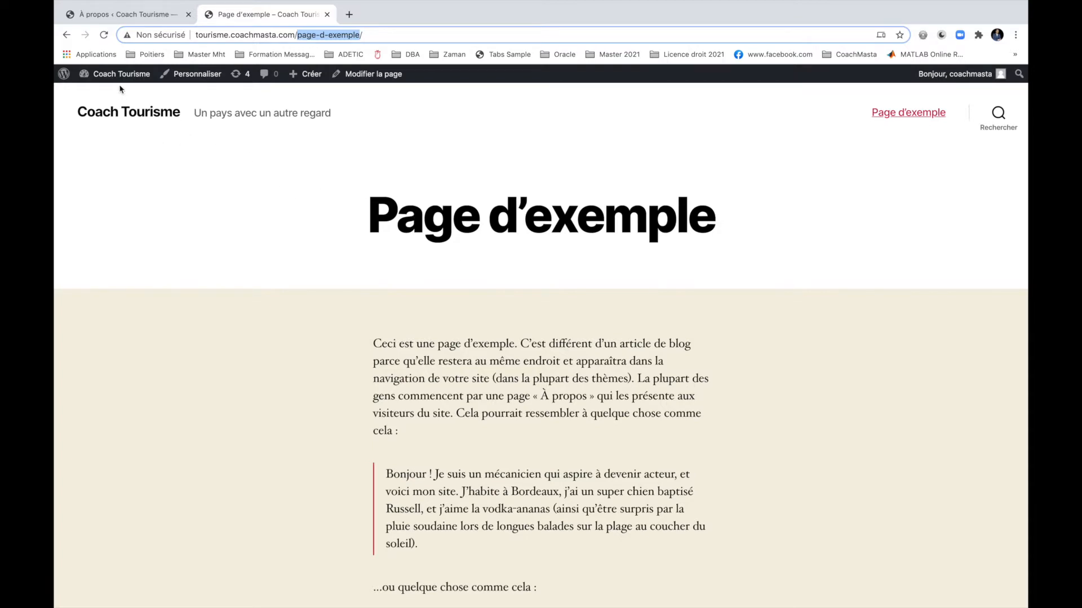
{"action": "left_click", "coordinate": [138, 18]}
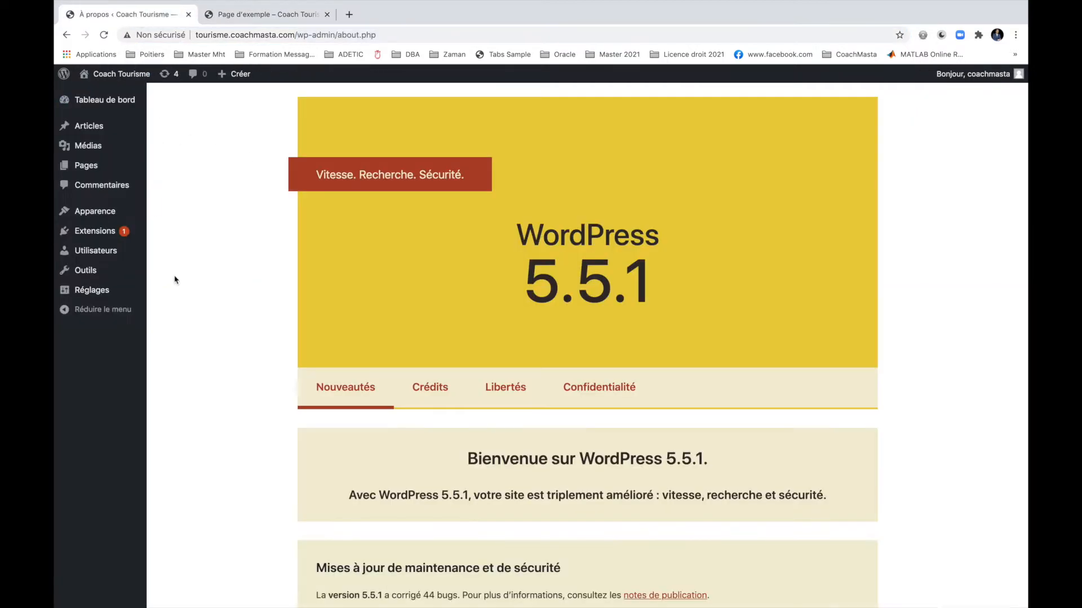
Under Apparence > Thèmes > Ajouter un nouveau, search the theme directory for 'zakra'.
{"action": "mouse_move", "coordinate": [105, 219]}
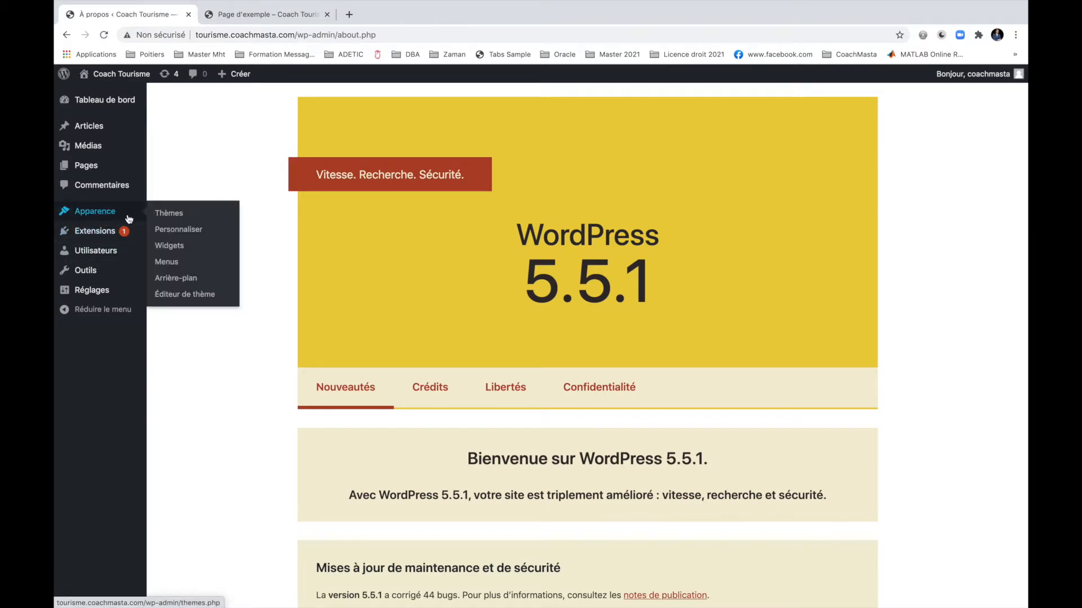
{"action": "left_click", "coordinate": [171, 218]}
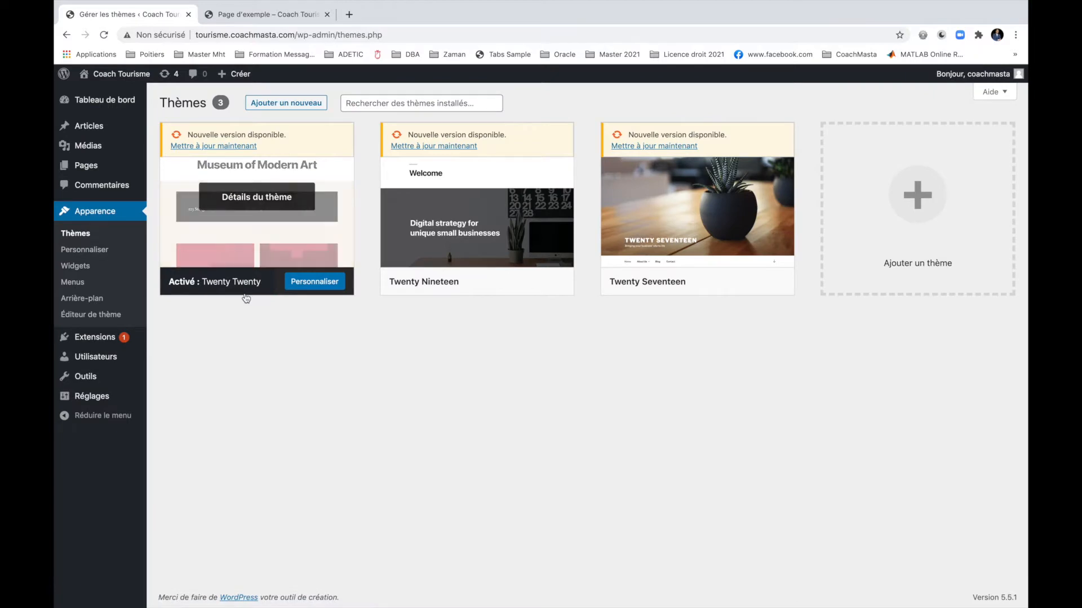
{"action": "left_click", "coordinate": [287, 108]}
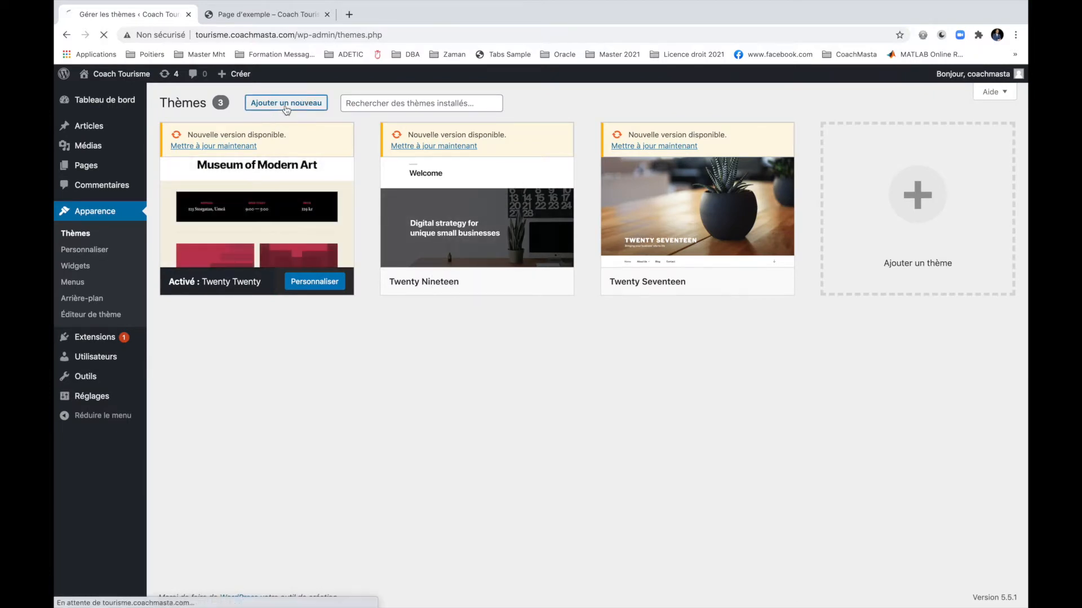
{"action": "left_click", "coordinate": [953, 138]}
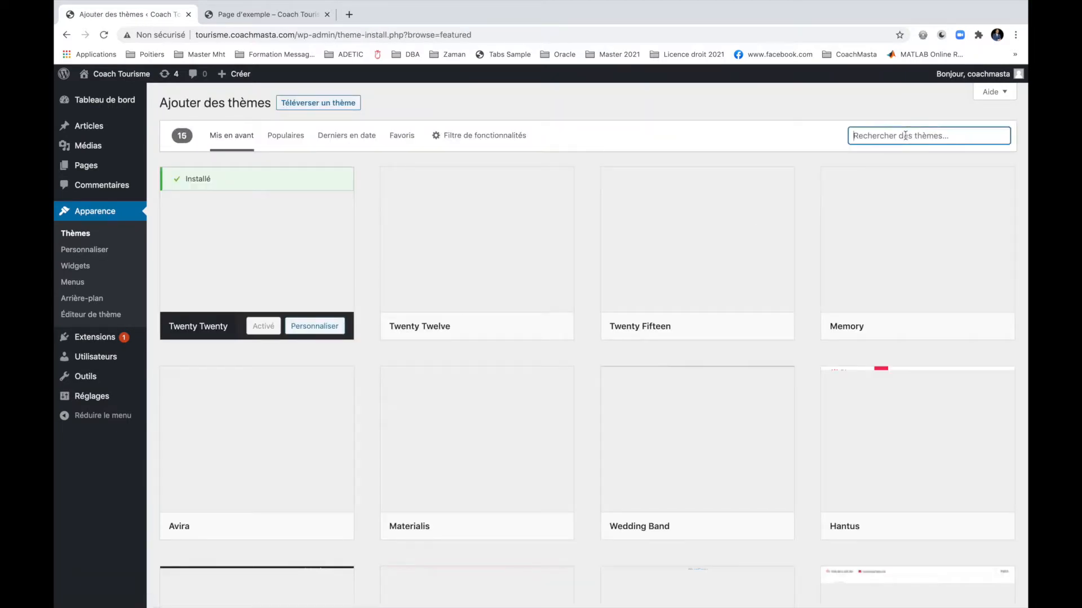
{"action": "type", "text": "zakra"}
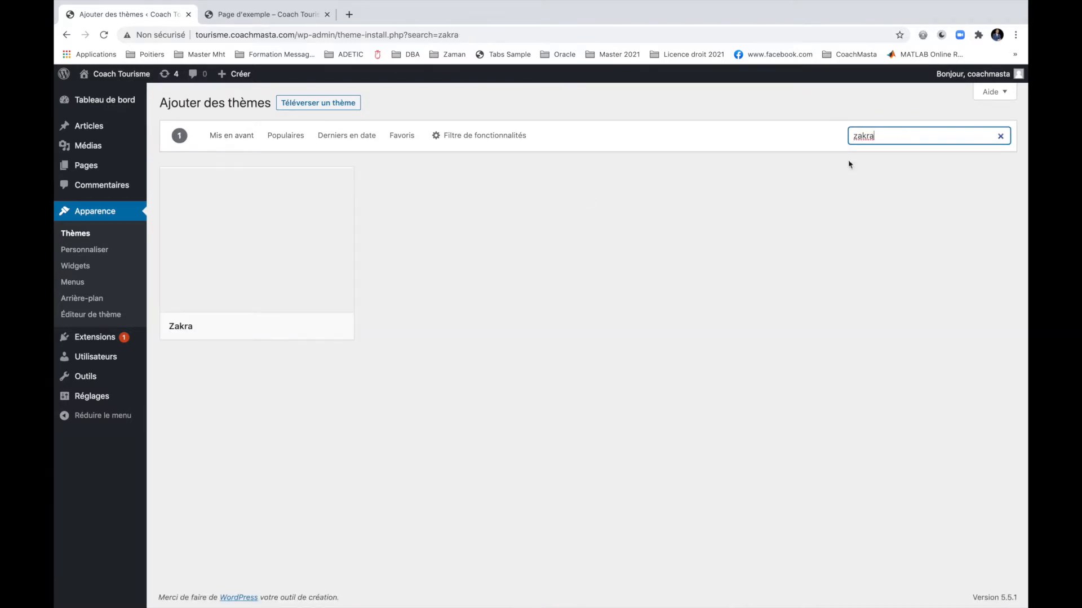
{"action": "mouse_move", "coordinate": [216, 284]}
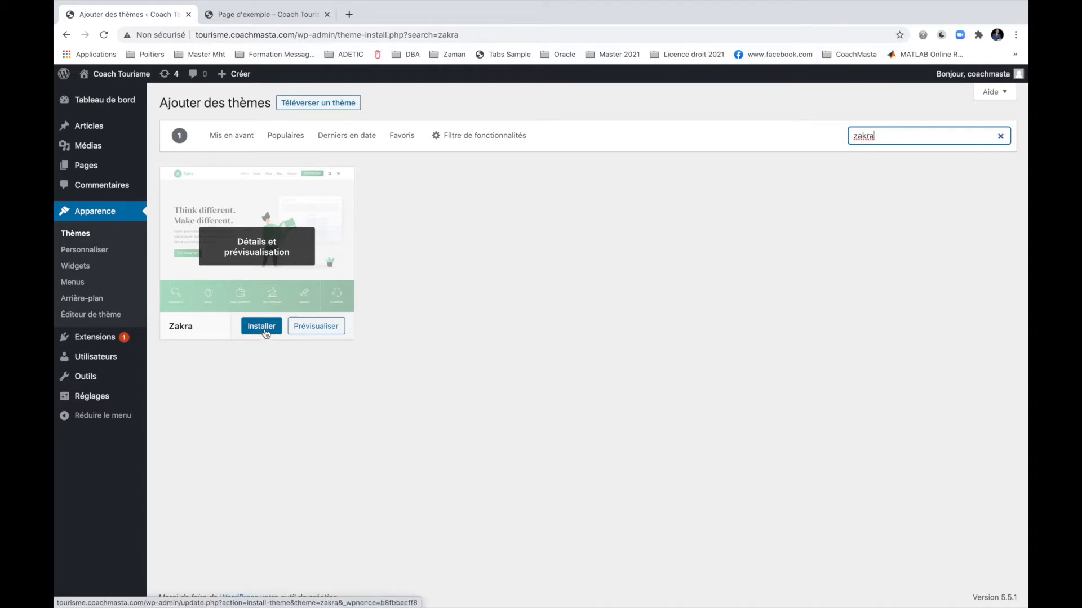
Preview the Zakra theme, then install and activate it.
{"action": "left_click", "coordinate": [334, 327]}
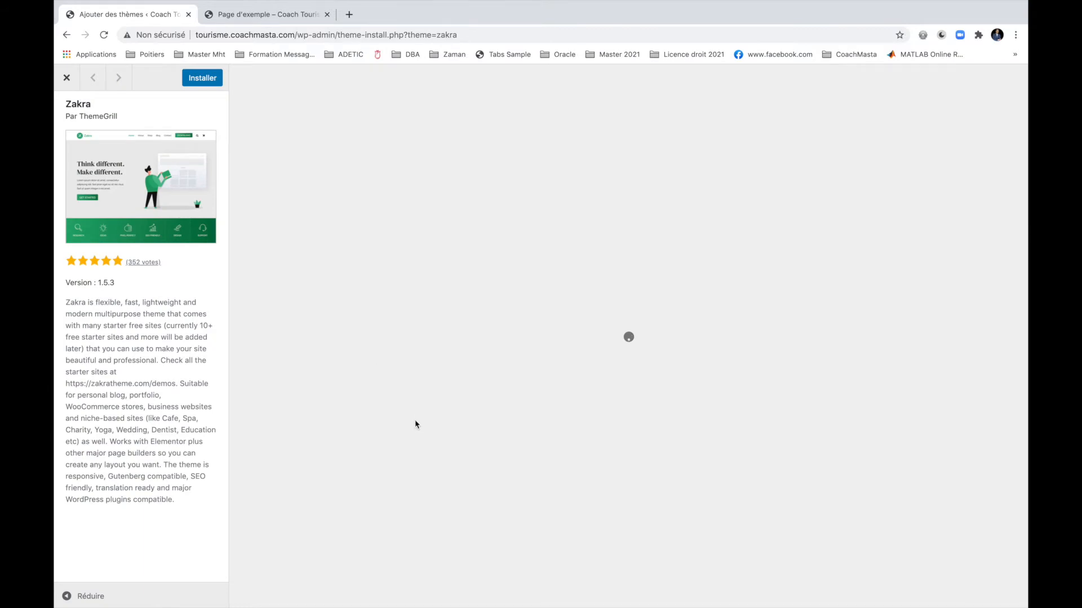
{"action": "scroll", "coordinate": [416, 424], "scroll_direction": "down", "scroll_amount": 14}
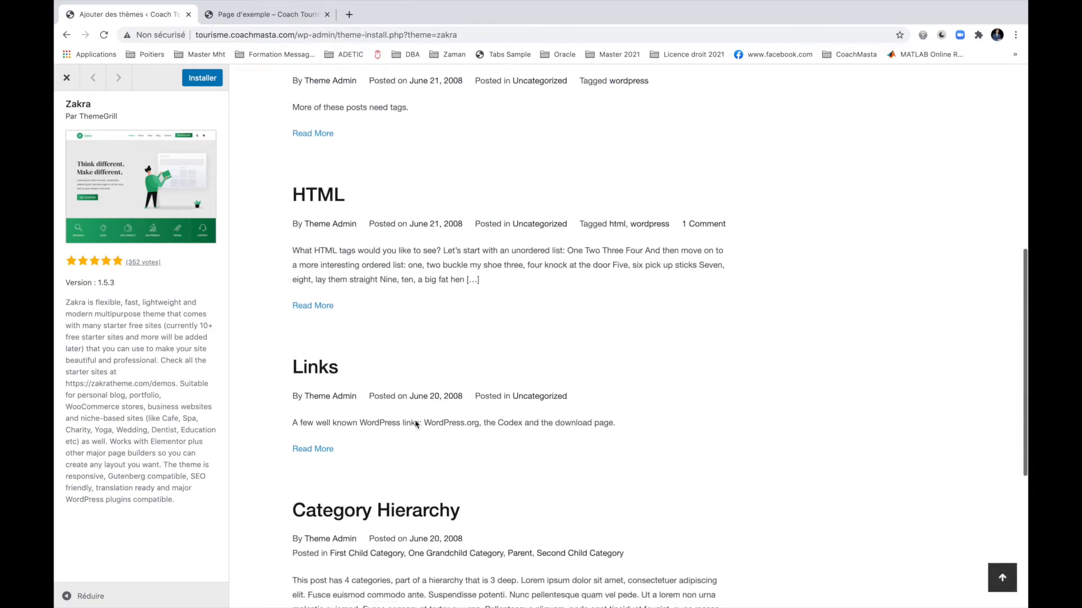
{"action": "scroll", "coordinate": [416, 424], "scroll_direction": "up", "scroll_amount": 14}
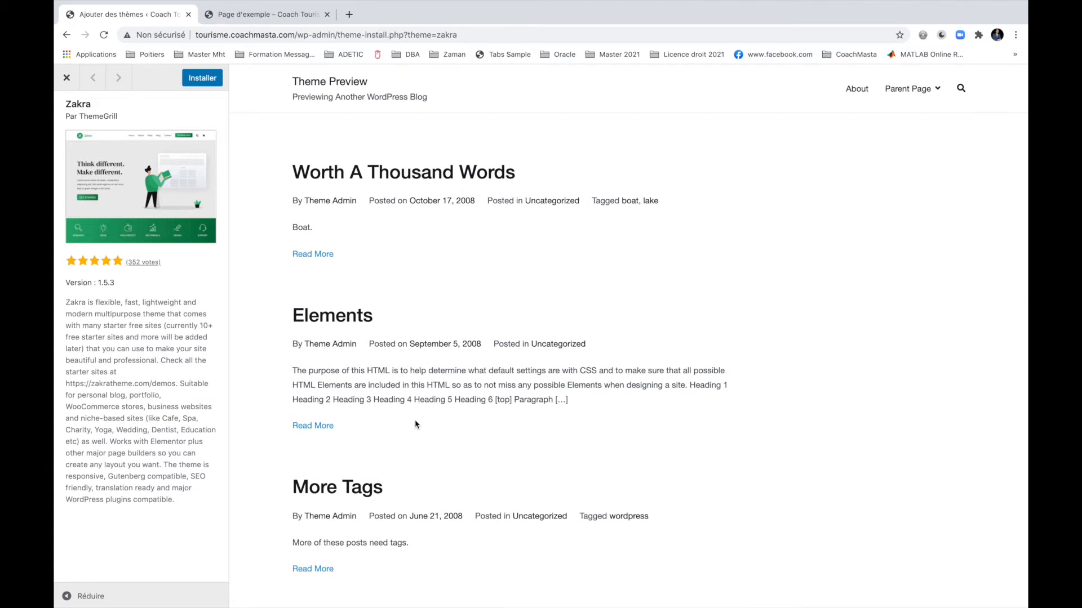
{"action": "scroll", "coordinate": [416, 425], "scroll_direction": "down", "scroll_amount": 14}
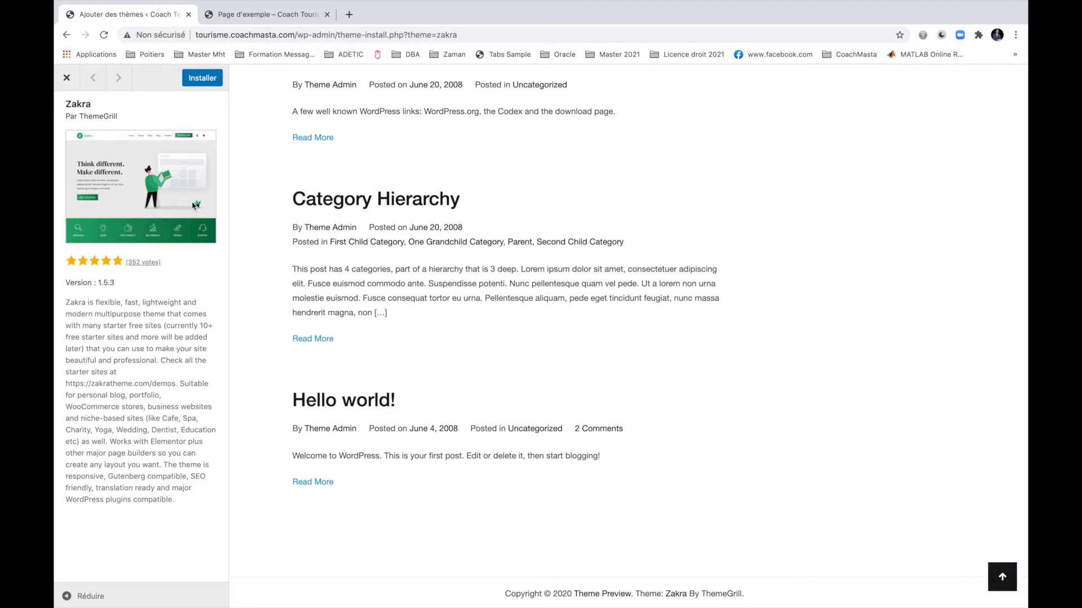
{"action": "left_click", "coordinate": [201, 78]}
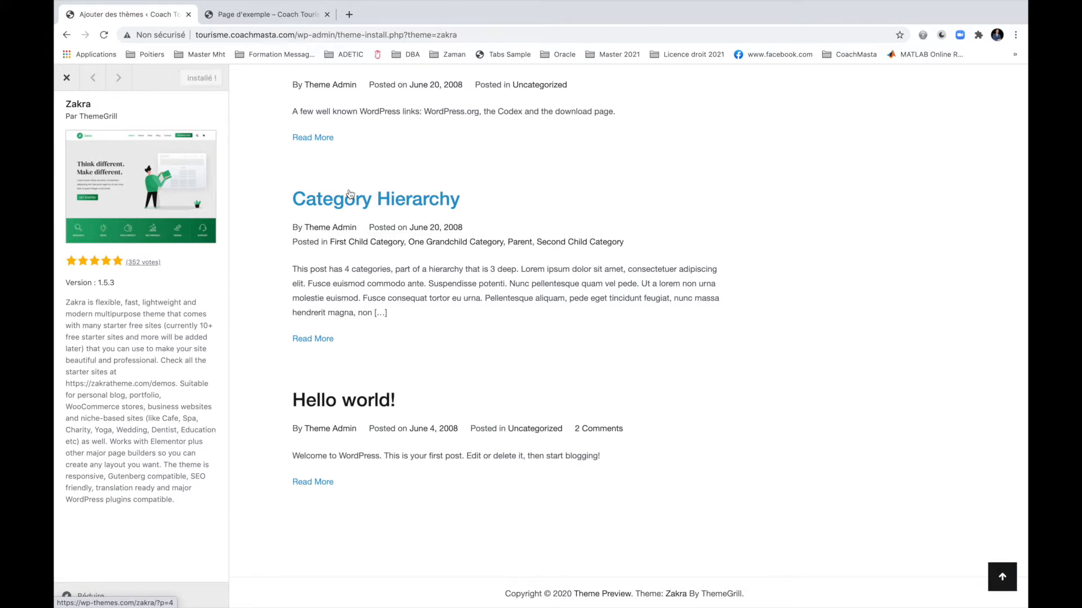
{"action": "left_click", "coordinate": [214, 85]}
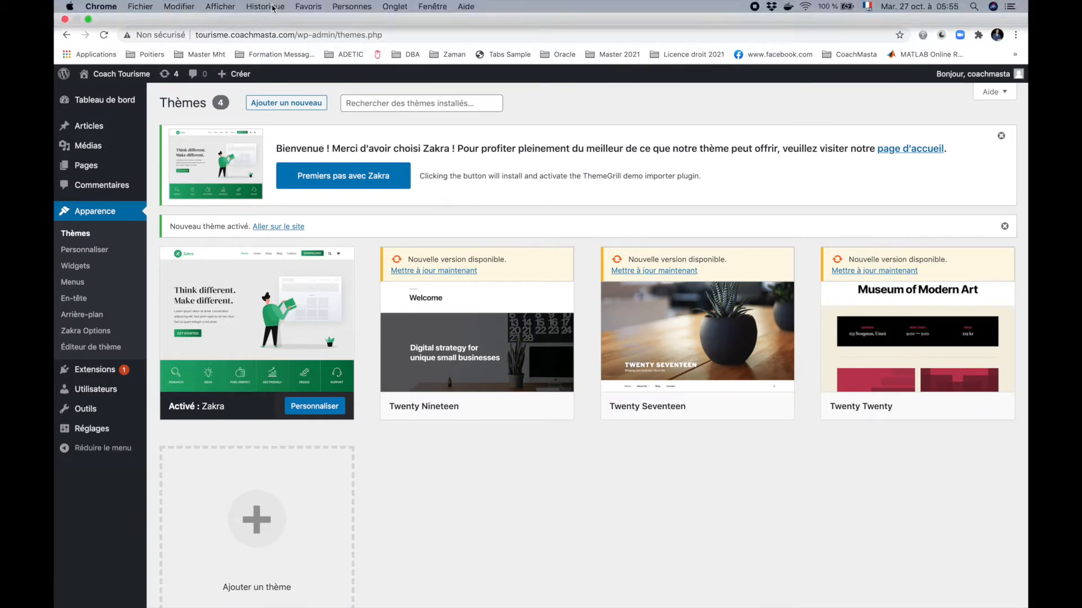
Reload the live site and view its Coach Tourisme home page in Zakra, then return to Thèmes.
{"action": "left_click", "coordinate": [246, 22]}
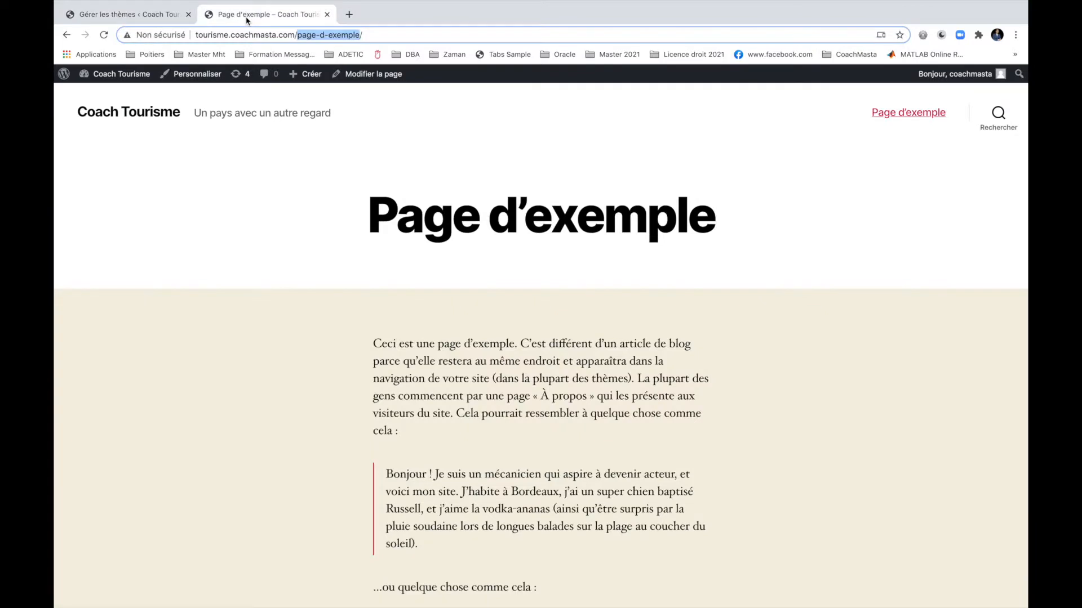
{"action": "left_click", "coordinate": [105, 35]}
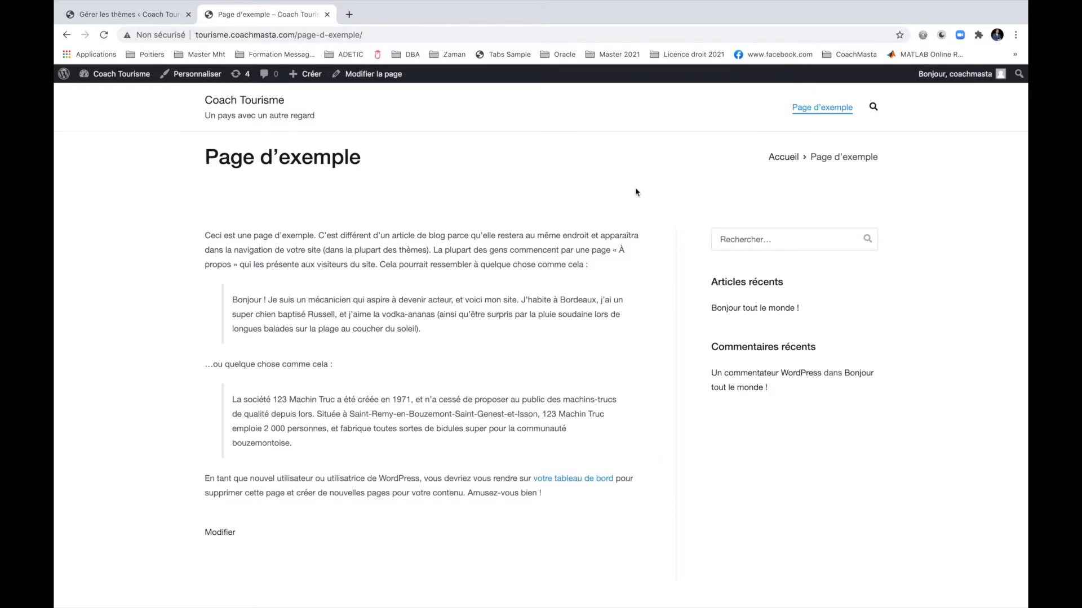
{"action": "left_click", "coordinate": [253, 100]}
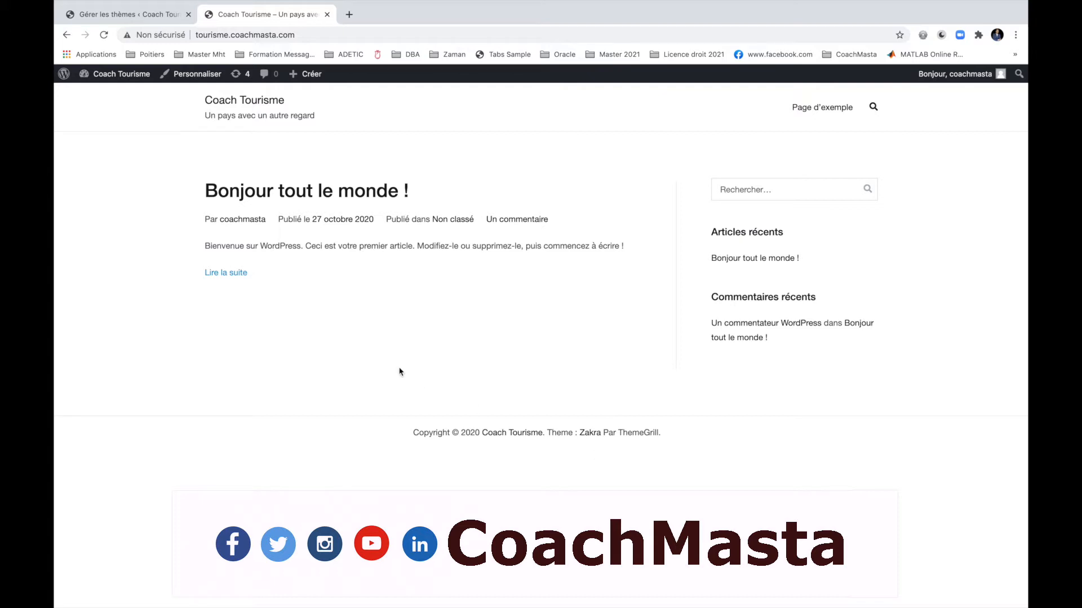
{"action": "left_click", "coordinate": [141, 18]}
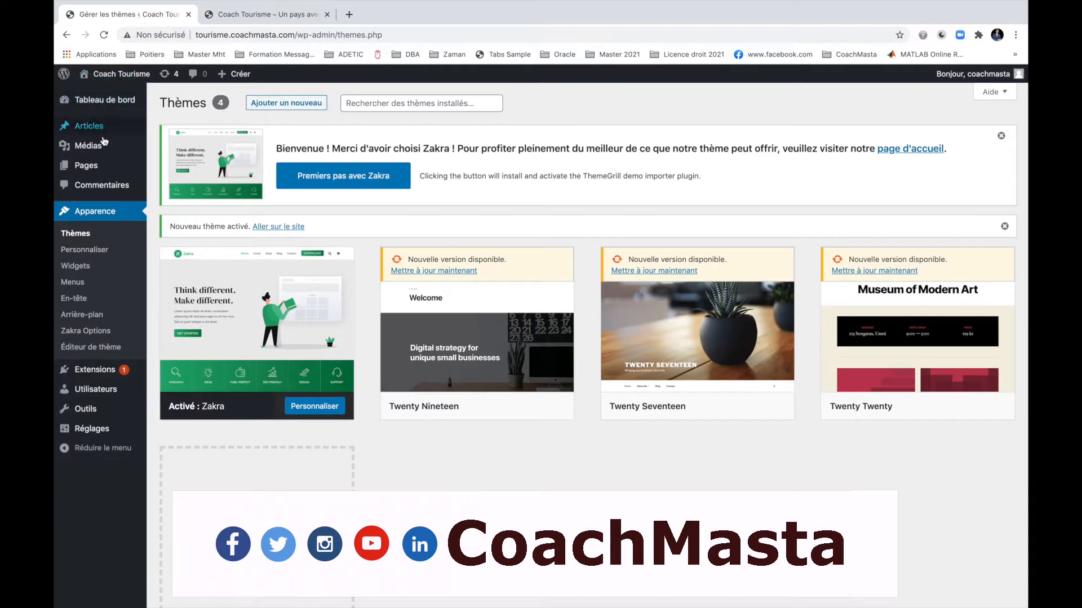
Add the category 'Faune et flore' on the post Catégories page.
{"action": "mouse_move", "coordinate": [93, 126]}
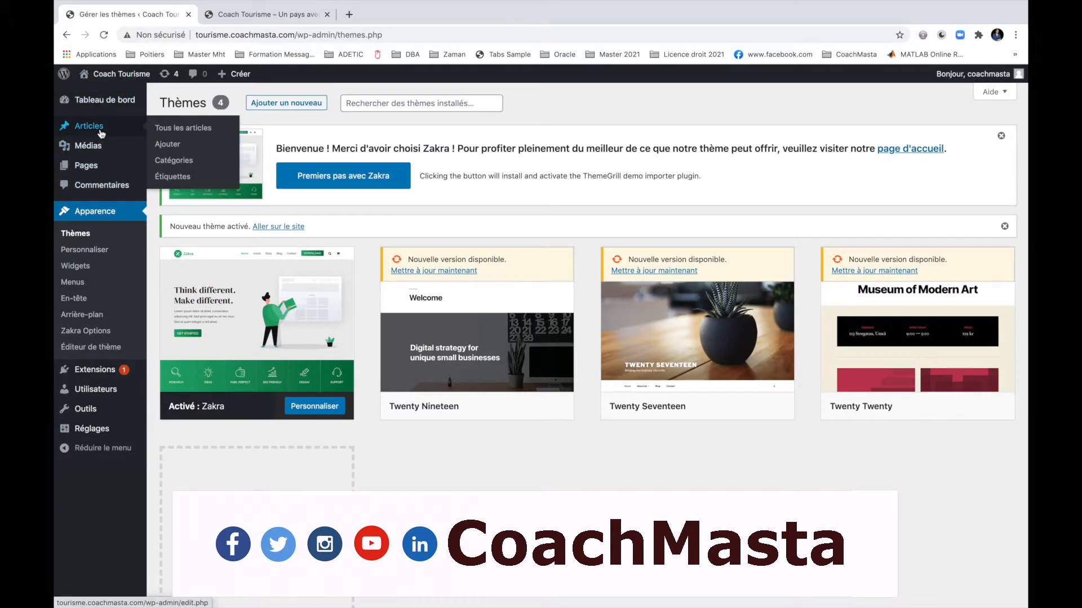
{"action": "left_click", "coordinate": [183, 164]}
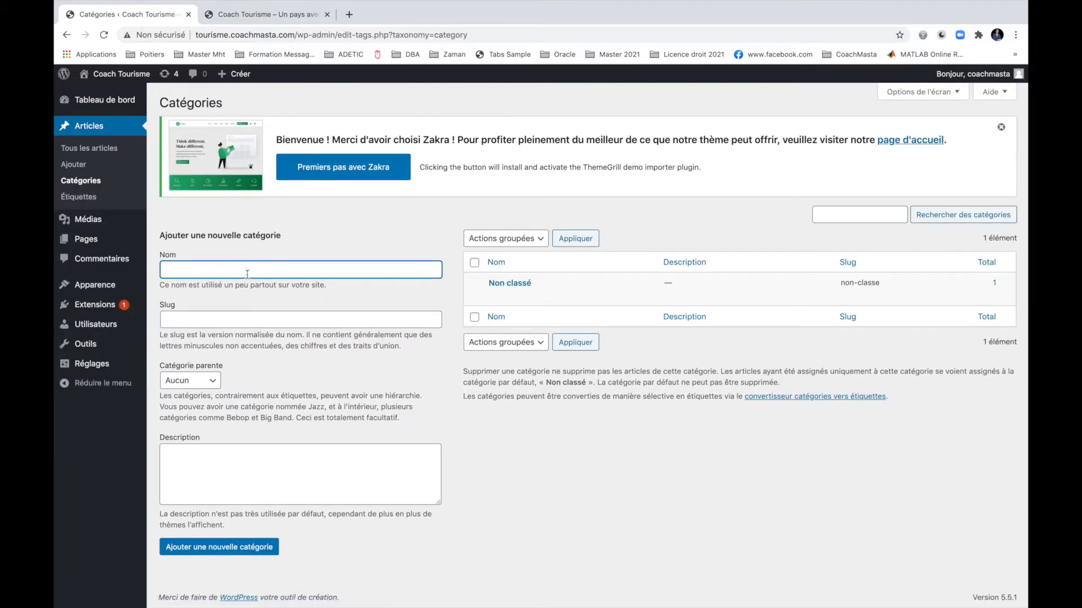
{"action": "type", "text": "Faune et f"}
{"action": "key", "text": "ctrl+t"}
{"action": "type", "text": "faune et"}
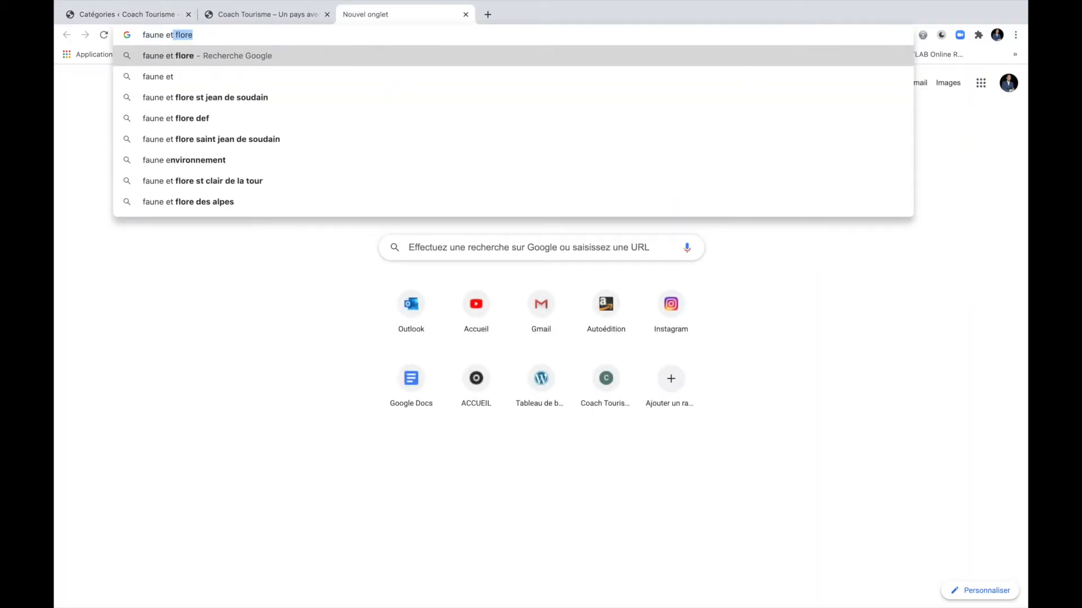
{"action": "key", "text": "super+a"}
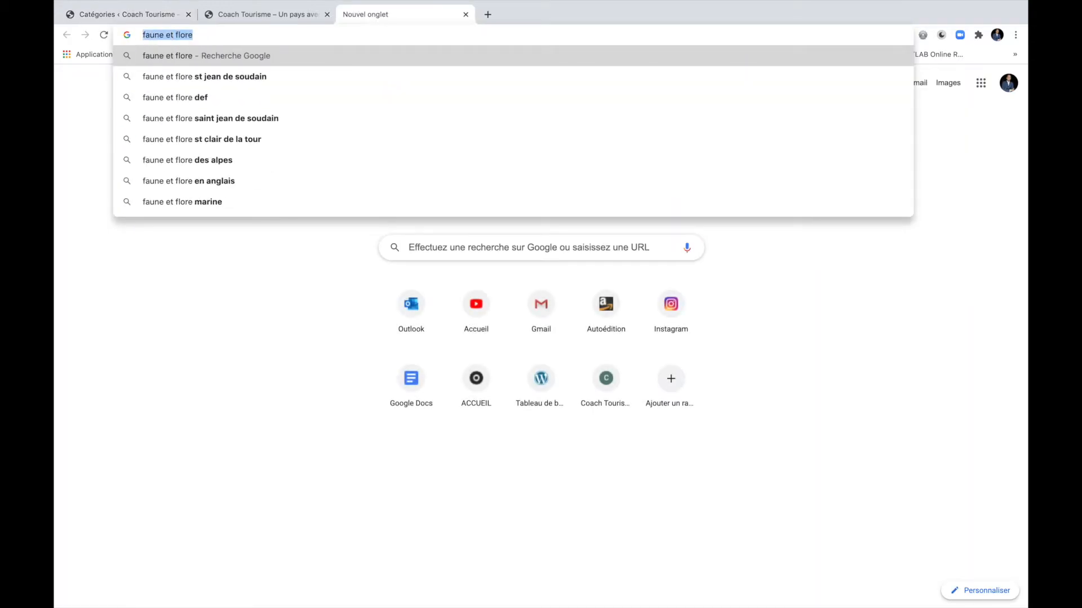
{"action": "key", "text": "super+x"}
{"action": "key", "text": "super+w"}
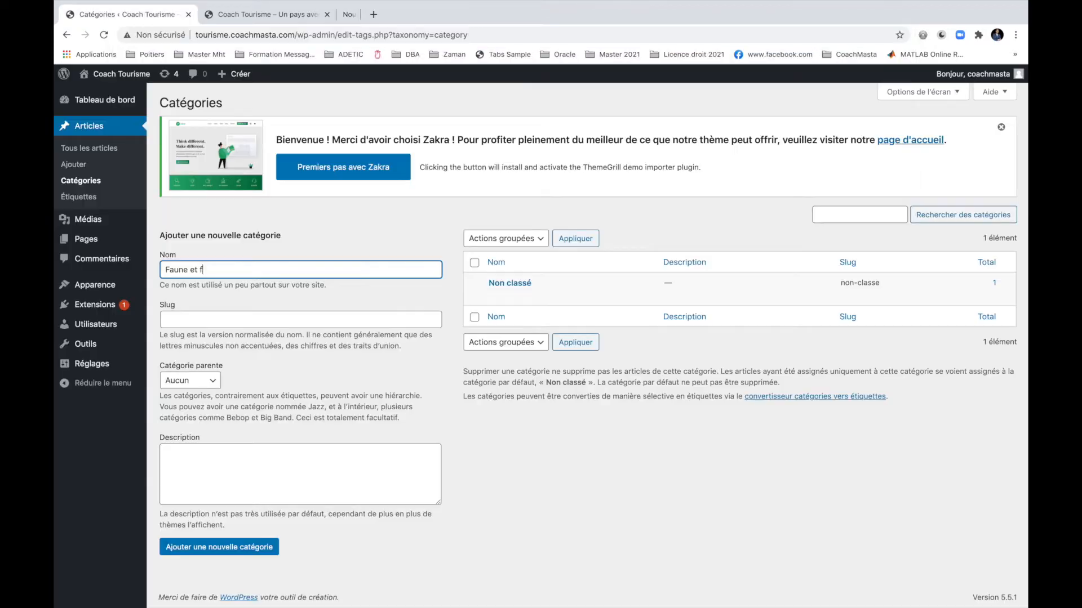
{"action": "type", "text": "lore"}
{"action": "left_click", "coordinate": [210, 553]}
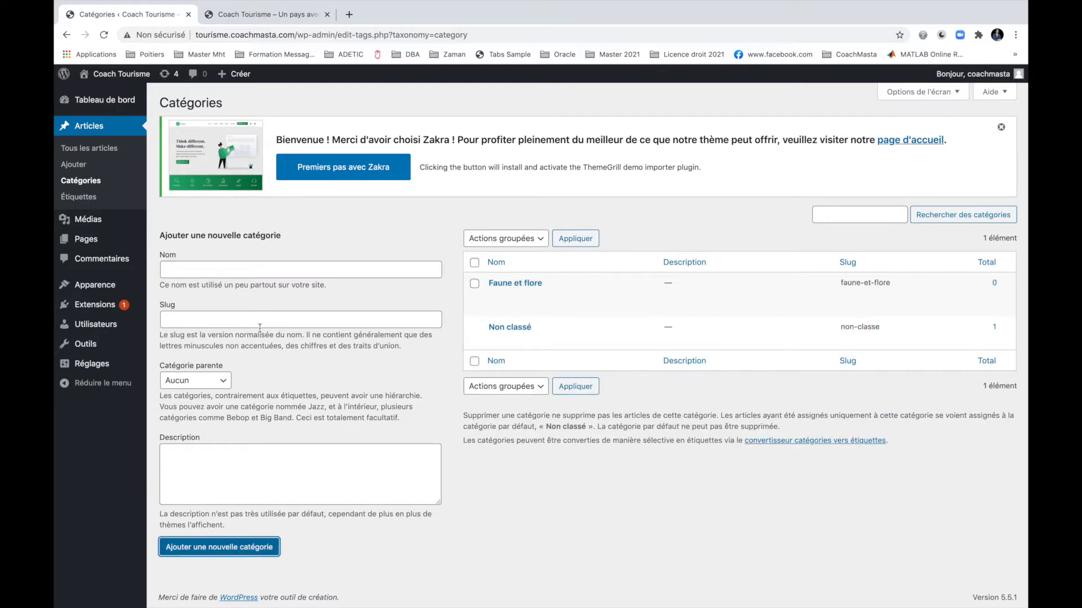
Add the categories Cuisine, Zone touristique, Tradition and Divers.
{"action": "left_click", "coordinate": [271, 263]}
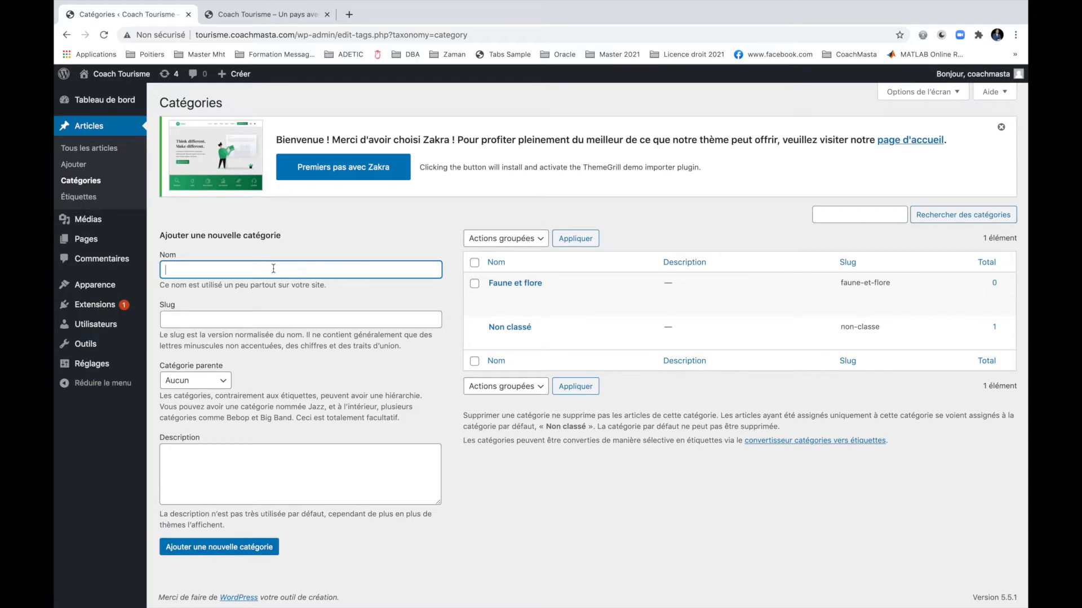
{"action": "type", "text": "Cuisine"}
{"action": "left_click", "coordinate": [234, 547]}
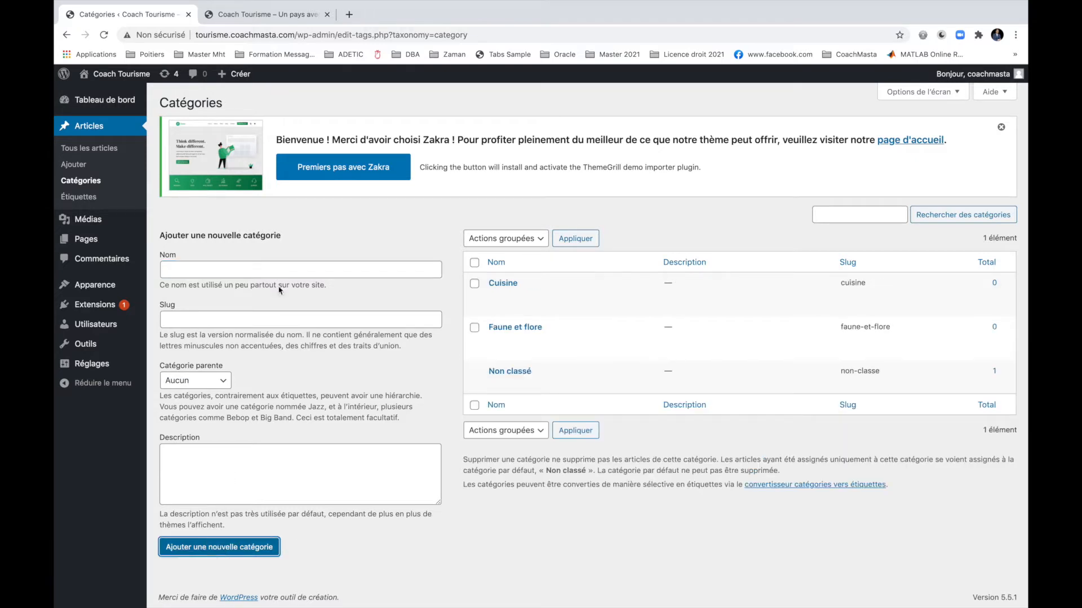
{"action": "left_click", "coordinate": [271, 270]}
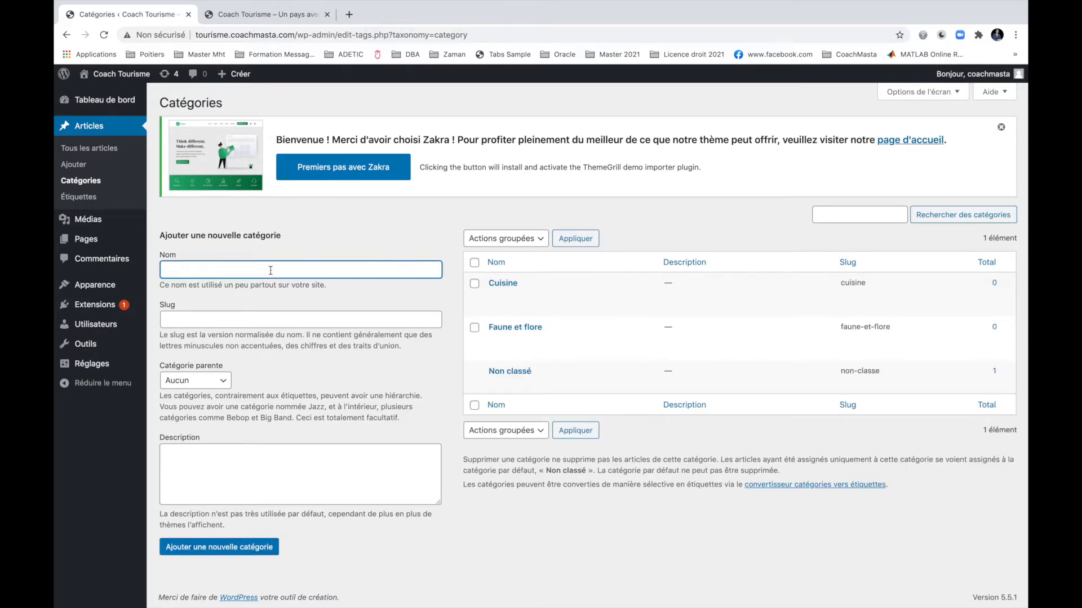
{"action": "type", "text": "Zone touristique"}
{"action": "left_click", "coordinate": [237, 549]}
{"action": "left_click", "coordinate": [284, 269]}
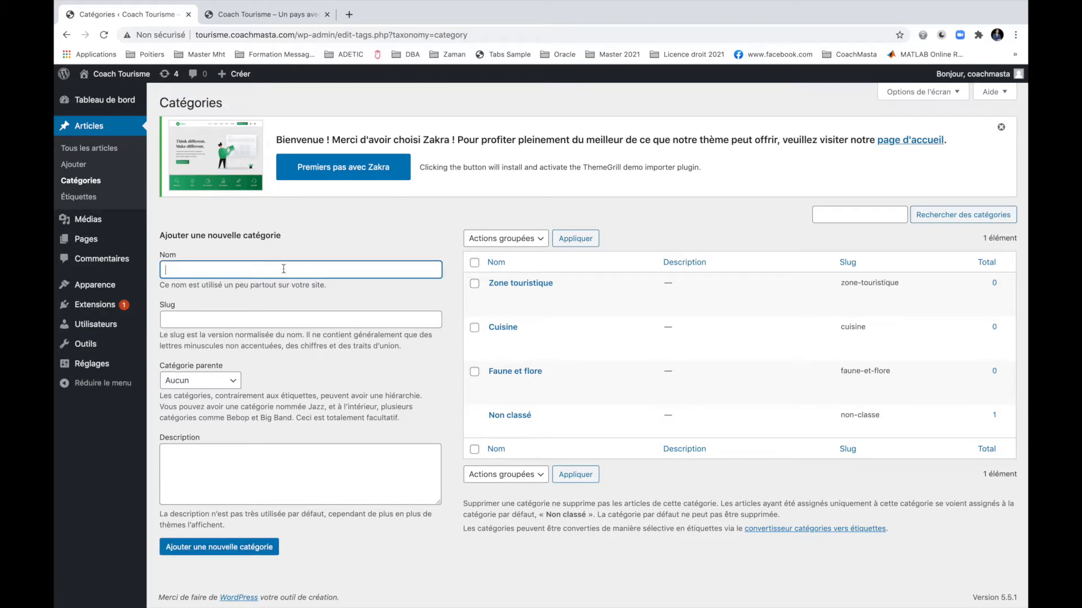
{"action": "type", "text": "Tradition"}
{"action": "left_click", "coordinate": [211, 547]}
{"action": "left_click", "coordinate": [257, 265]}
{"action": "type", "text": "Divers"}
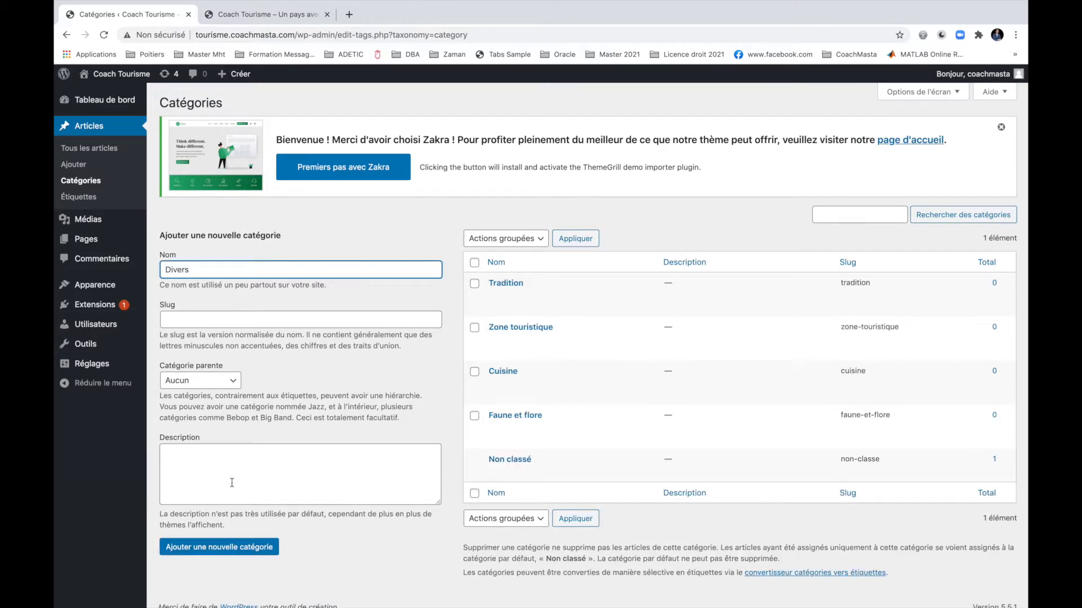
{"action": "left_click", "coordinate": [233, 547]}
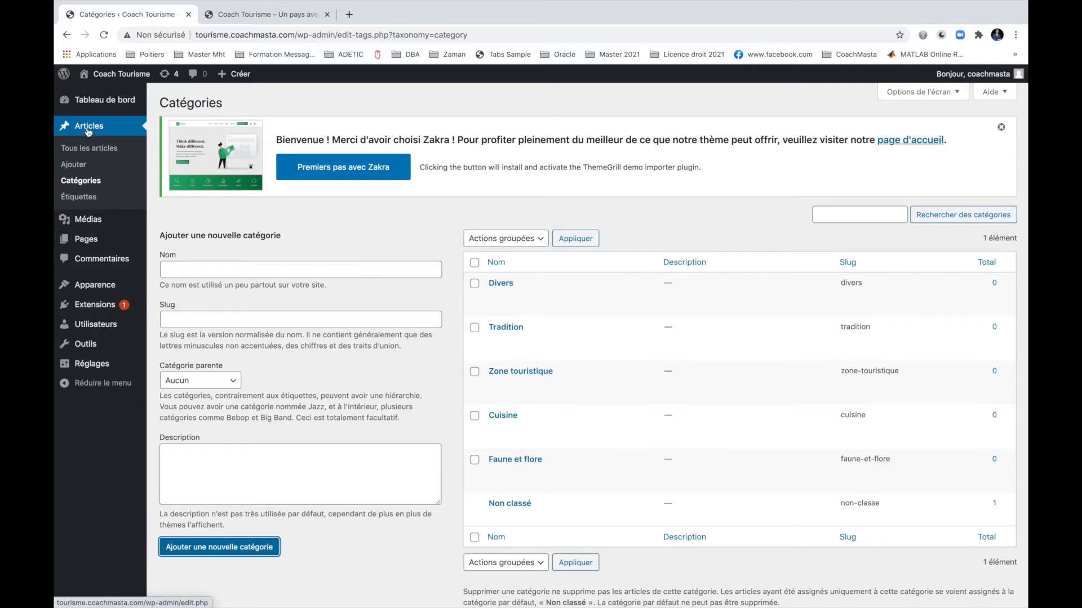
Create a new post titled 'Lac ounianga' and begin searching 'lac ounianga' in a new tab.
{"action": "left_click", "coordinate": [75, 166]}
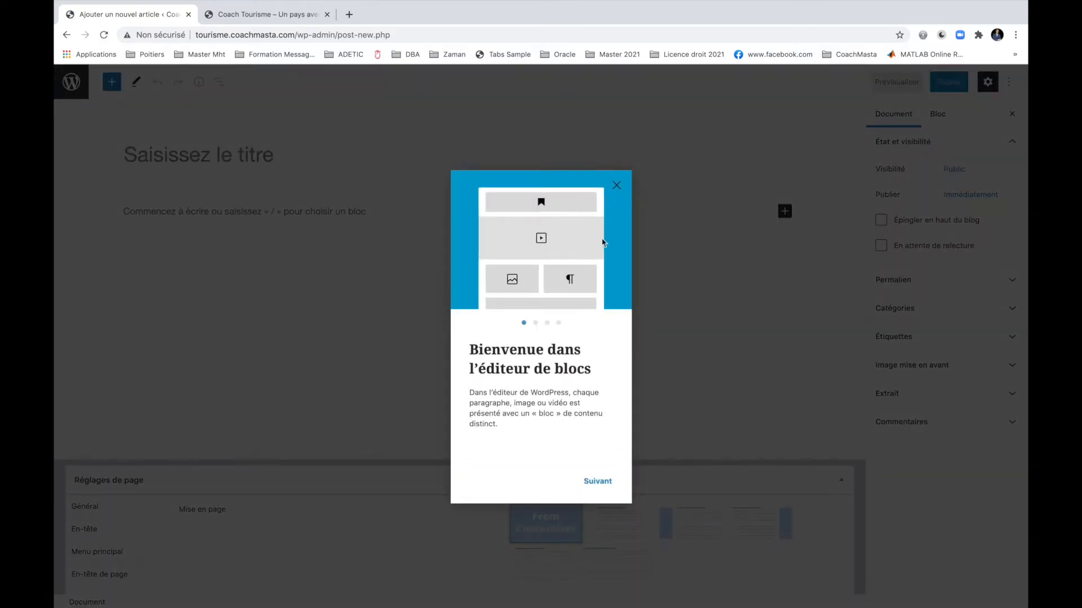
{"action": "left_click", "coordinate": [616, 190]}
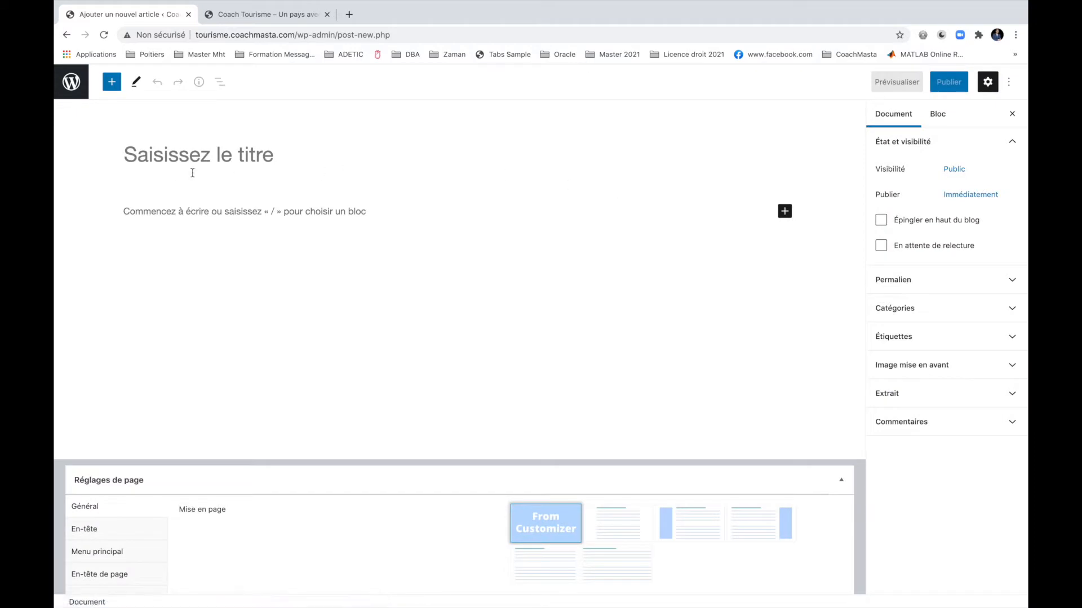
{"action": "left_click", "coordinate": [174, 162]}
{"action": "type", "text": "Lac"}
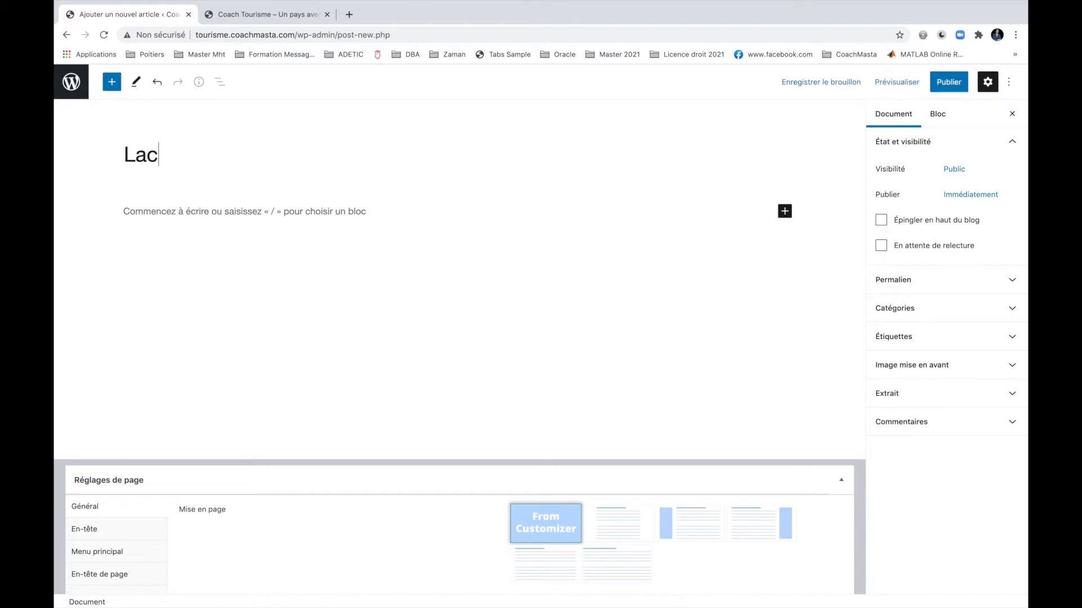
{"action": "type", "text": " ounianga"}
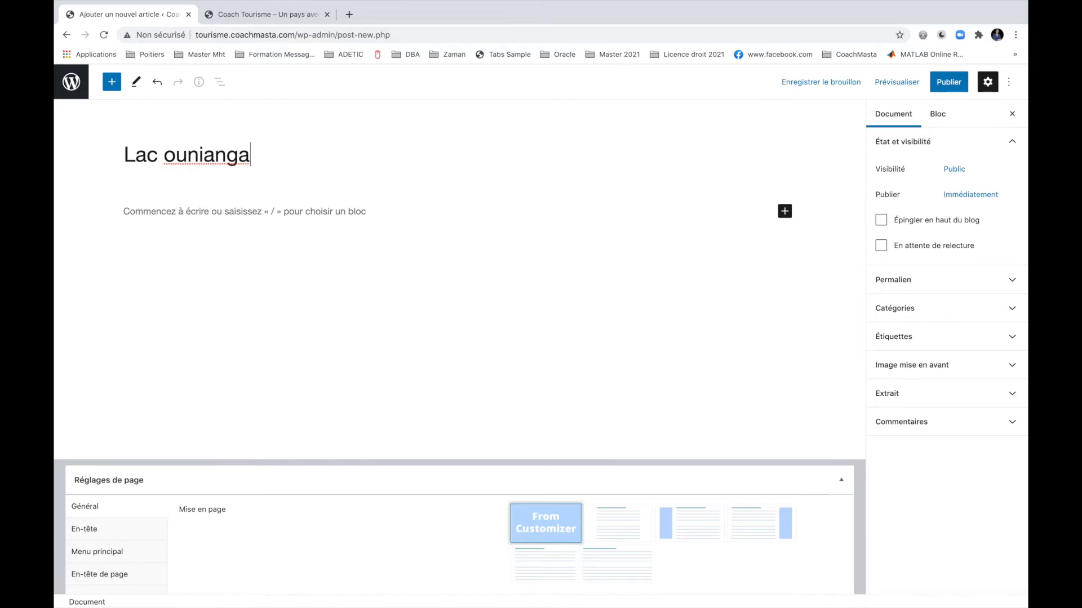
{"action": "key", "text": "ctrl+t"}
{"action": "type", "text": "lac ounia"}
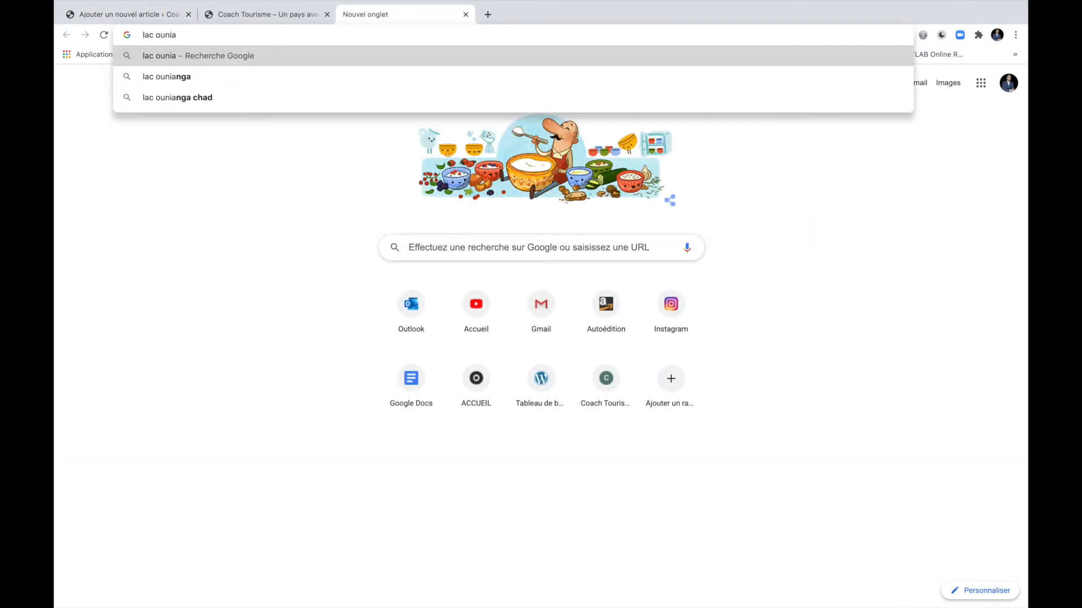
Search lac ounianga and open the UNESCO and Wikipedia Lacs d'Ounianga pages.
{"action": "key", "text": "Down"}
{"action": "key", "text": "Return"}
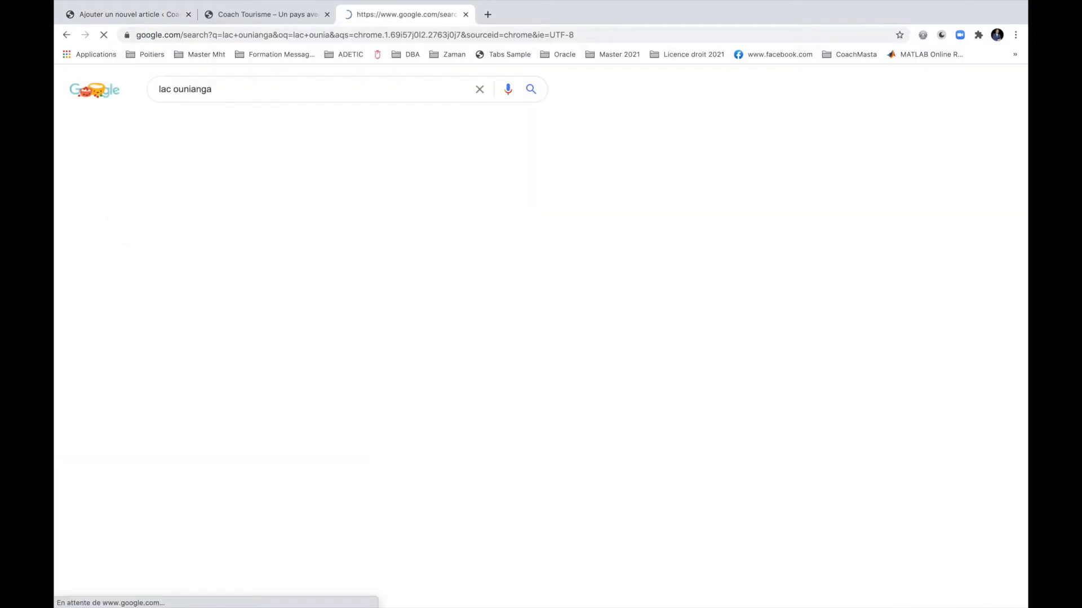
{"action": "left_click", "coordinate": [257, 183], "text": "ctrl"}
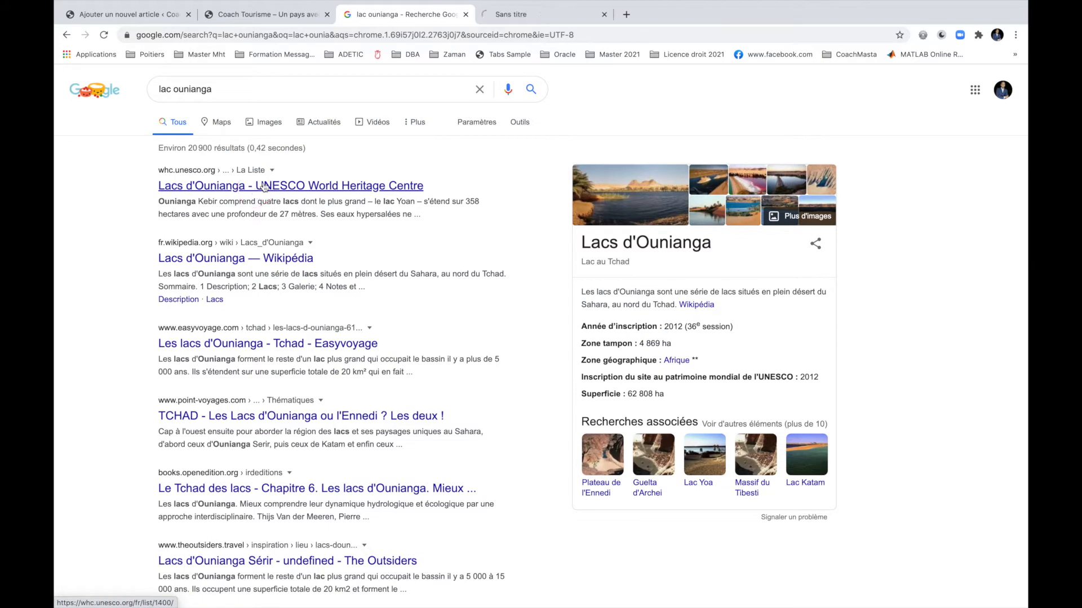
{"action": "left_click", "coordinate": [258, 260], "text": "ctrl"}
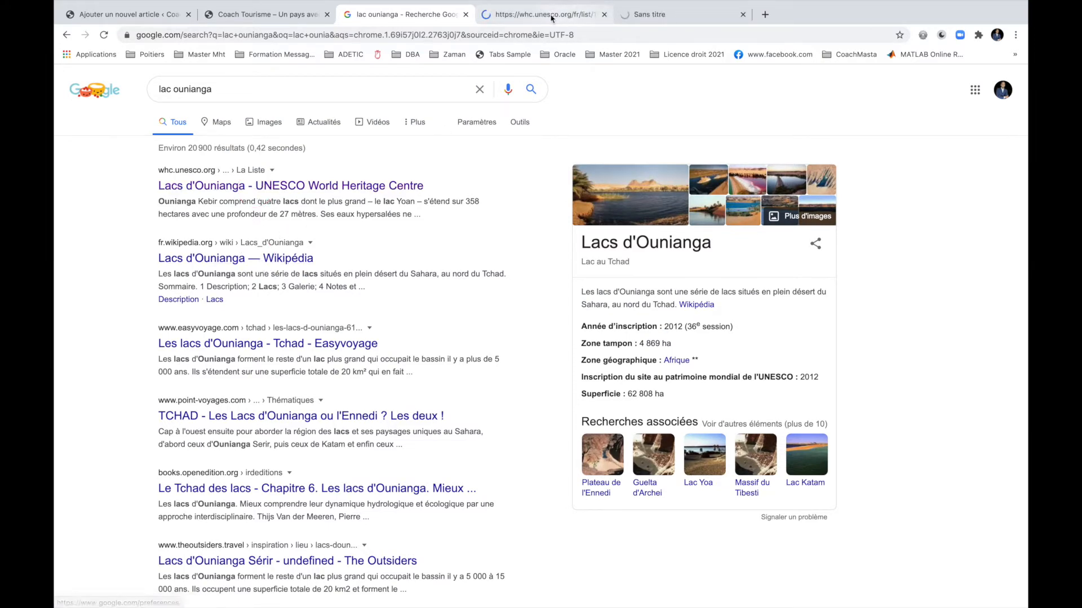
{"action": "left_click", "coordinate": [542, 17]}
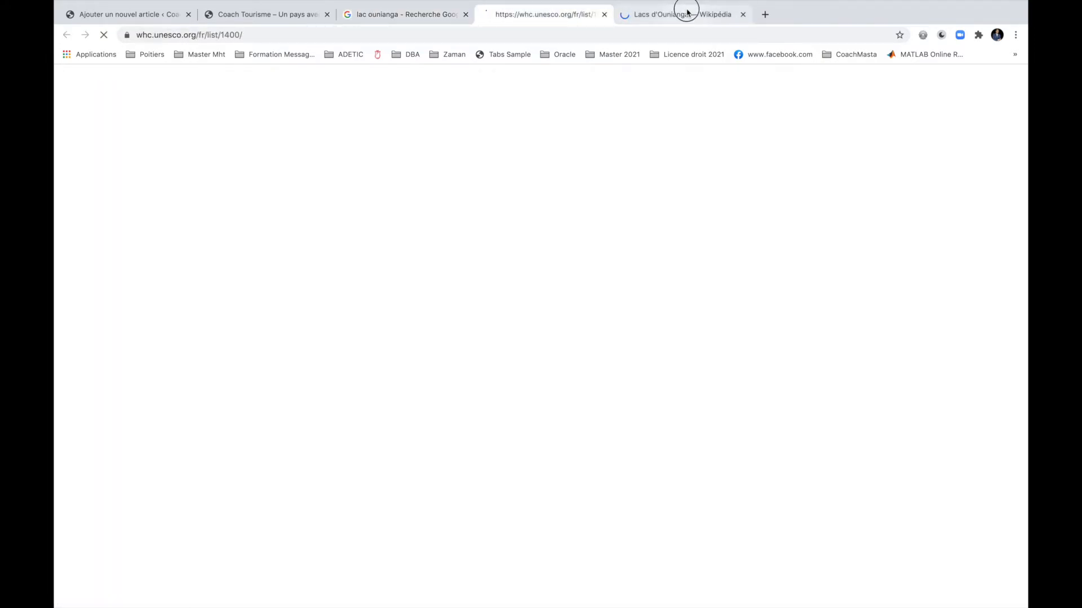
{"action": "left_click", "coordinate": [684, 14]}
Select the two Description paragraphs of the Wikipedia Lacs d'Ounianga article.
{"action": "scroll", "coordinate": [560, 342], "scroll_direction": "down", "scroll_amount": 5}
{"action": "scroll", "coordinate": [559, 342], "scroll_direction": "down", "scroll_amount": 4}
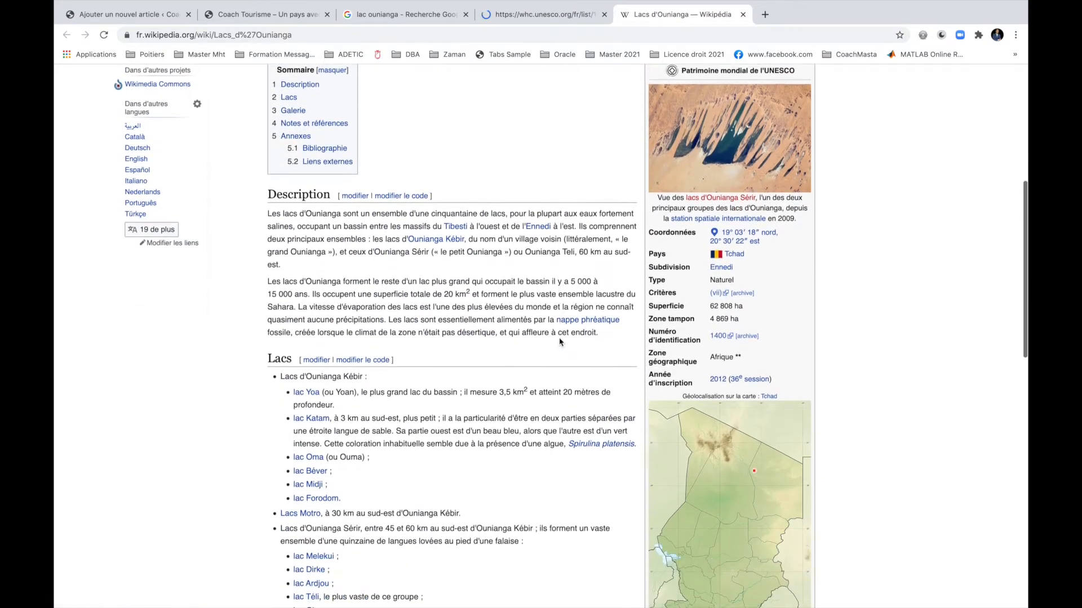
{"action": "left_click_drag", "start_coordinate": [267, 130], "coordinate": [606, 257]}
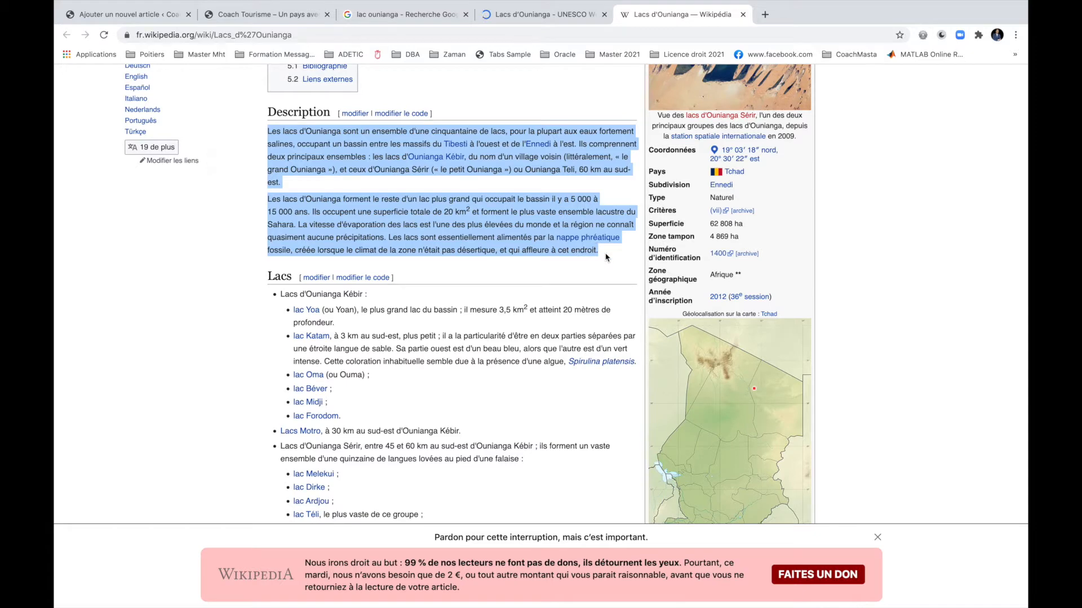
{"action": "left_click", "coordinate": [286, 14]}
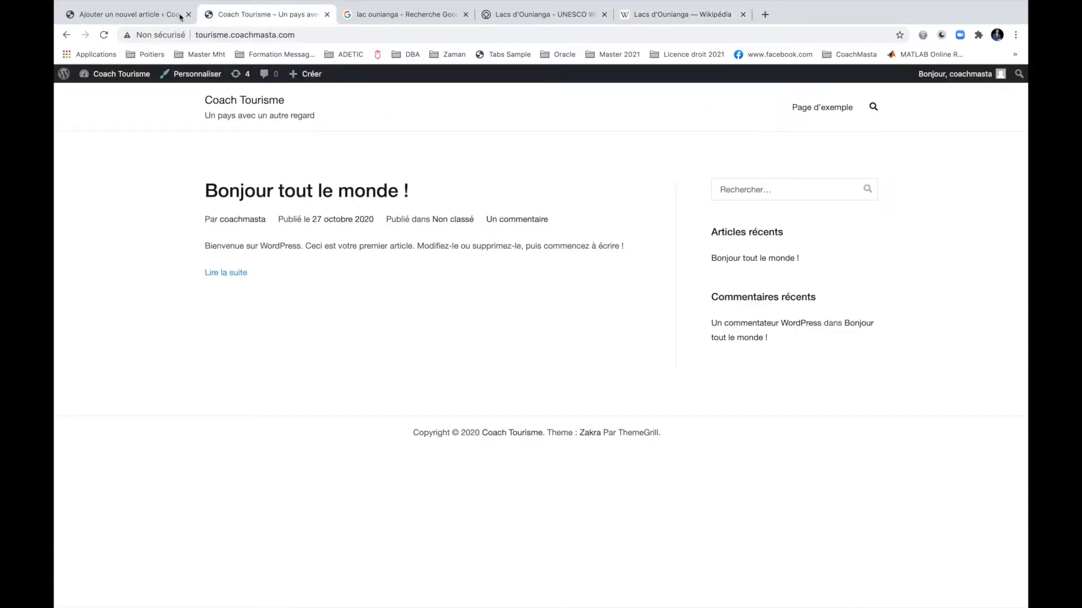
Paste the two Wikipedia Description paragraphs into the Lac ounianga post body.
{"action": "left_click", "coordinate": [136, 15]}
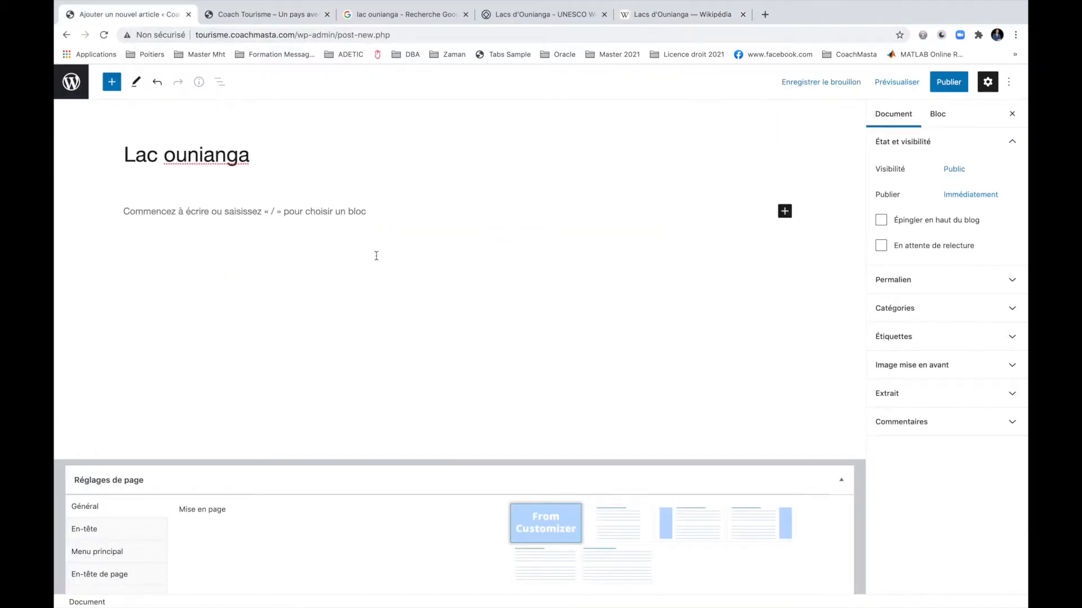
{"action": "type", "text": "Les lacs d'Ounianga sont un ensemble d'une cinquantaine de lacs, pour la plupart aux eaux fortement salines, occupant un bassin entre les massifs du Tibesti à l'ouest et de l'Ennedi à l'est. Ils comprennent deux principaux ensembles : les lacs d'Ounianga Kébir, du nom d'un village voisin (littéralement, « le grand Ounianga »), et les lacs d'Ounianga Sérir (« le petit Ounianga ») ou Ounianga Teli, 60 km au sud-est. Les lacs d'Ounianga forment le reste d'un lac plus grand qui occupait le bassin il y a 5 000 à 15 000 ans. Ils occupent une superficie totale de 20 km2 et forment le plus vaste ensemble lacustre du Sahara. La vitesse d'évaporation des lacs est l'une des plus élevées du monde et la région ne connaît quasiment aucune précipitations. Les lacs sont essentiellement alimentés par la nappe phréatique fossile, créée lorsque le climat de la zone n'était pas désertique, et qui affleure à cet endroit."}
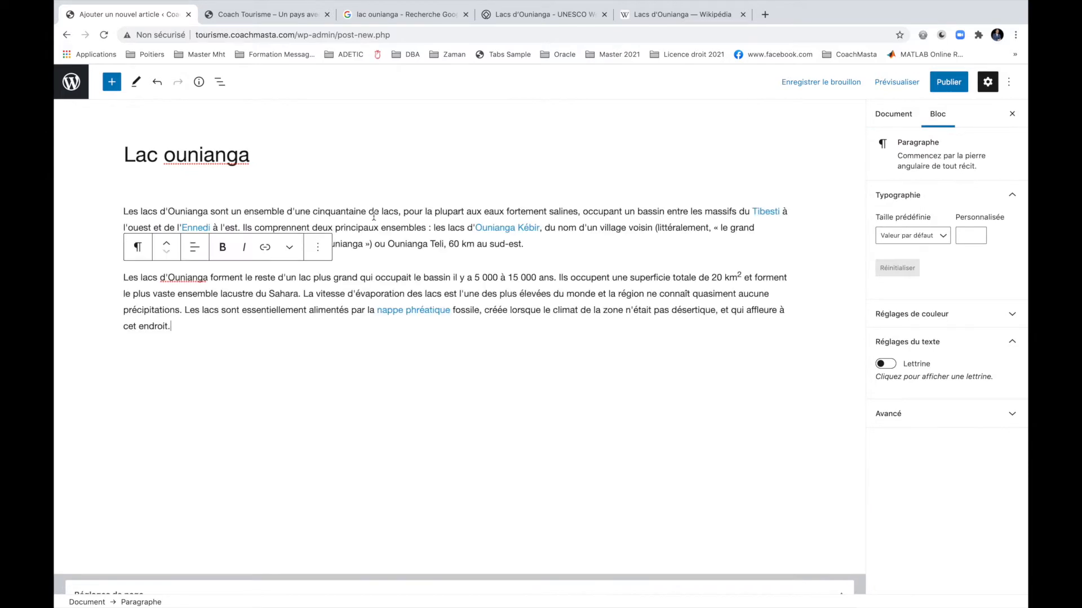
{"action": "left_click", "coordinate": [671, 6]}
{"action": "scroll", "coordinate": [668, 260], "scroll_direction": "down", "scroll_amount": 15}
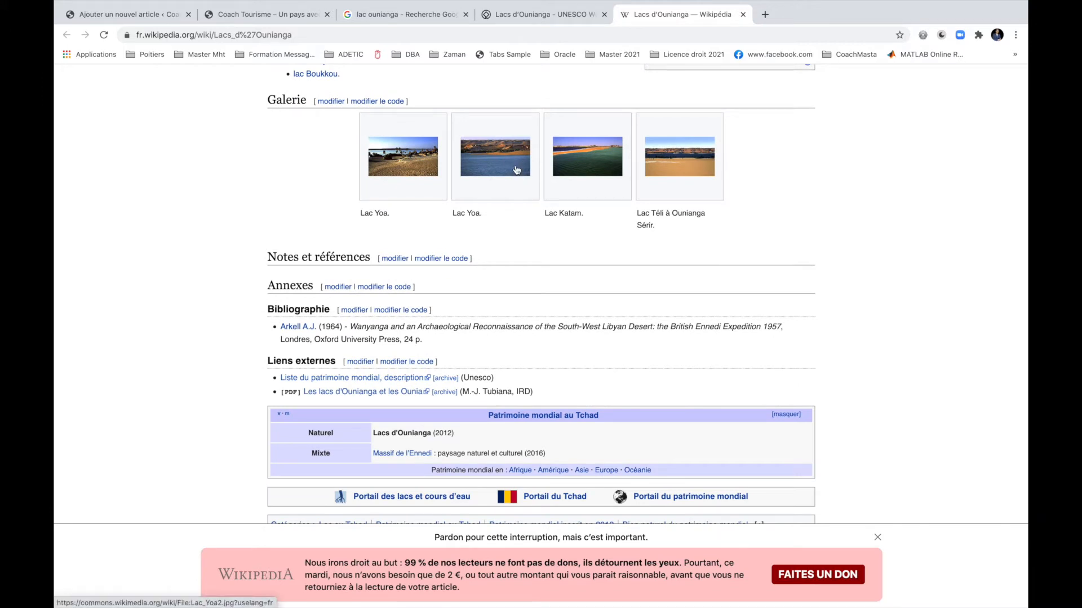
Save the Lac Yoa gallery photo as Lac_Yoa2.jpg into a new Tourisme folder.
{"action": "left_click", "coordinate": [486, 164]}
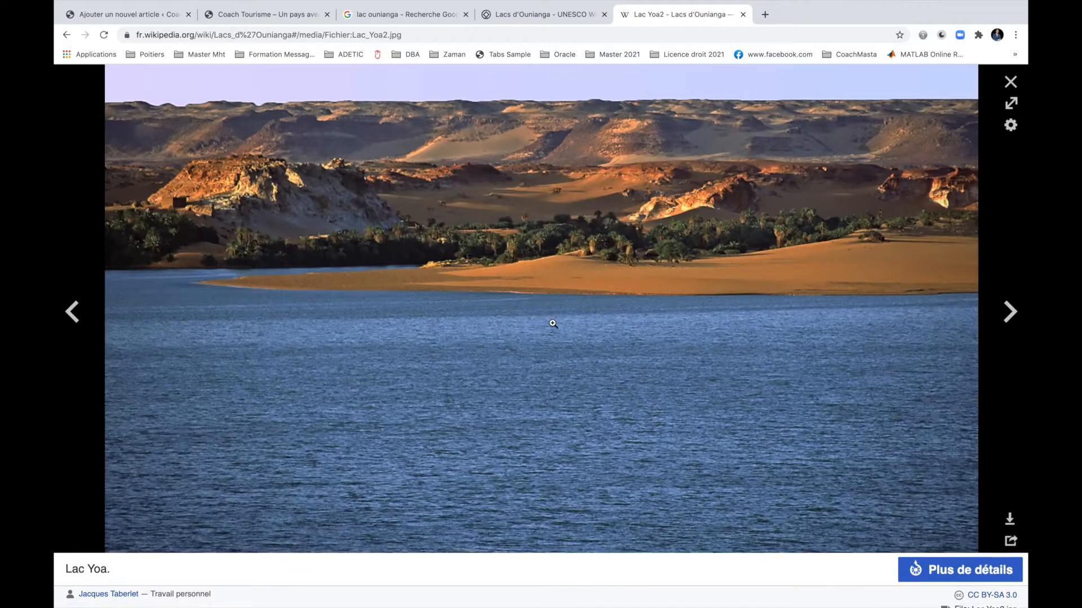
{"action": "right_click", "coordinate": [485, 307]}
{"action": "left_click", "coordinate": [516, 321]}
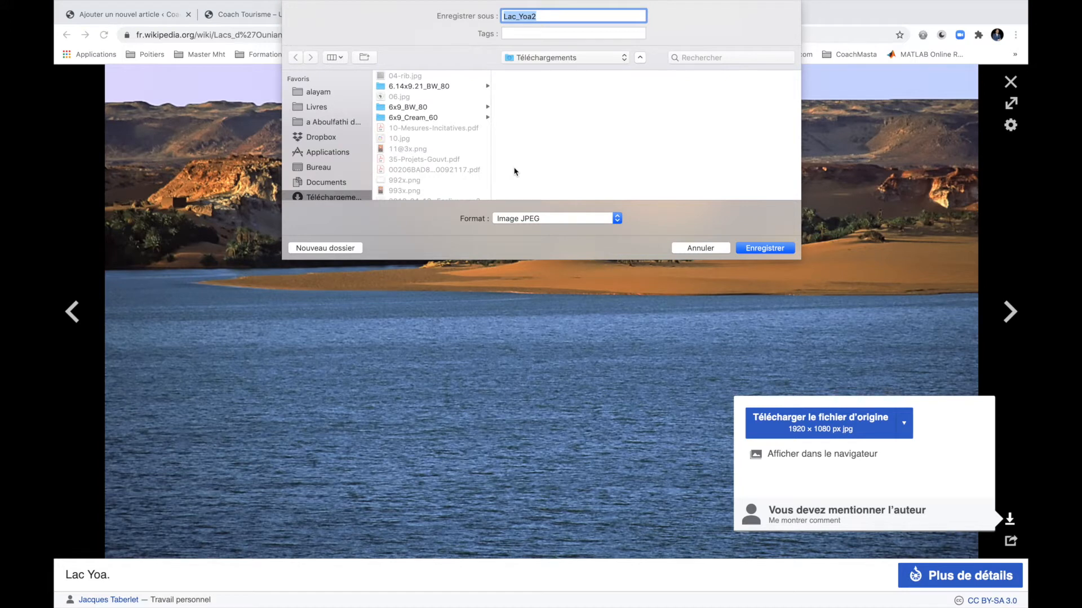
{"action": "left_click", "coordinate": [372, 57]}
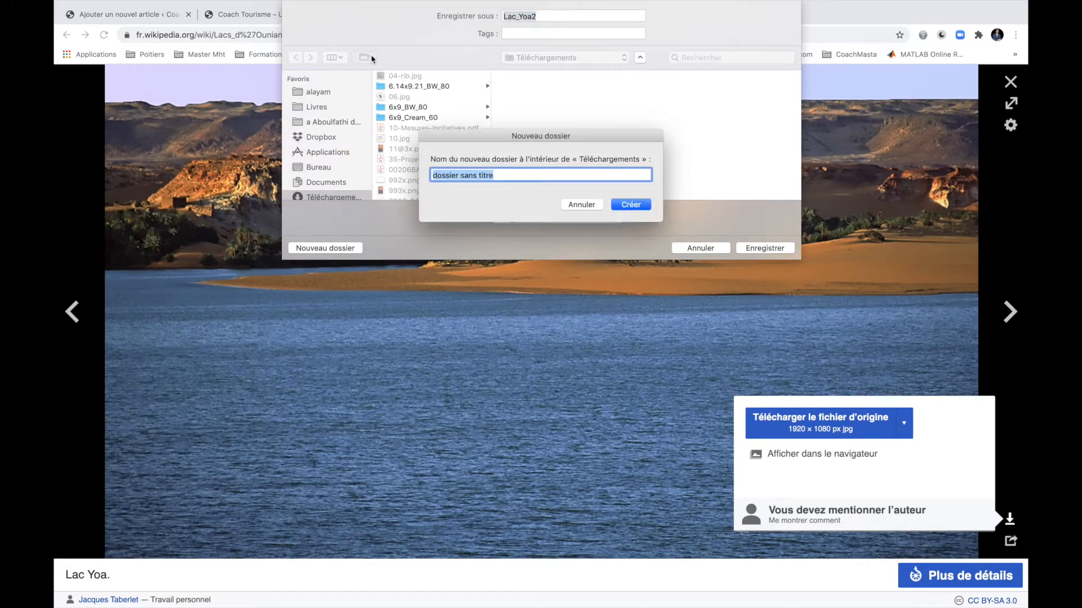
{"action": "type", "text": "Touris"}
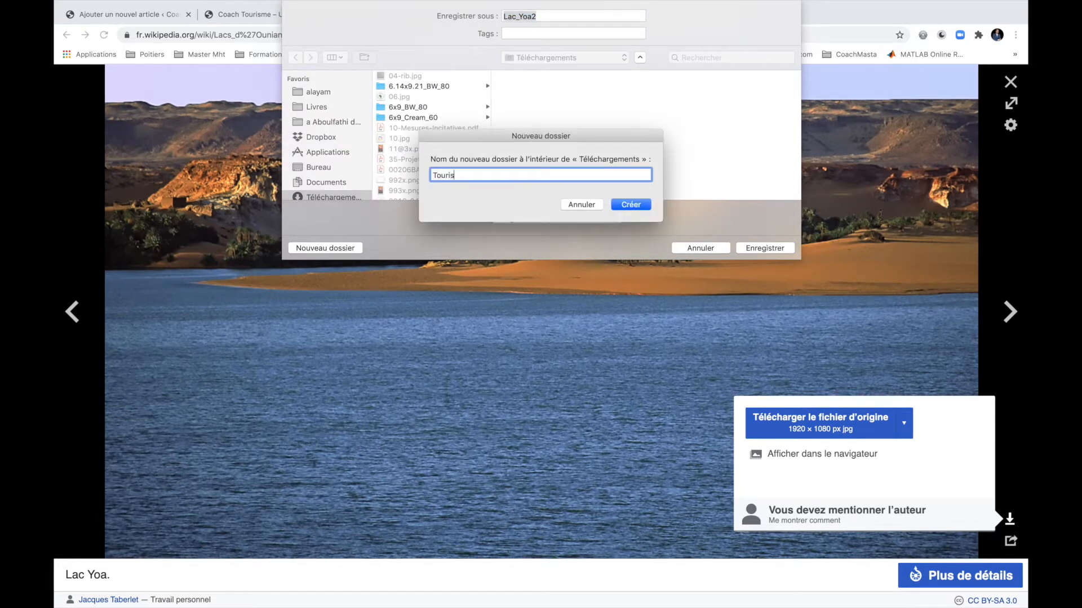
{"action": "left_click", "coordinate": [626, 206]}
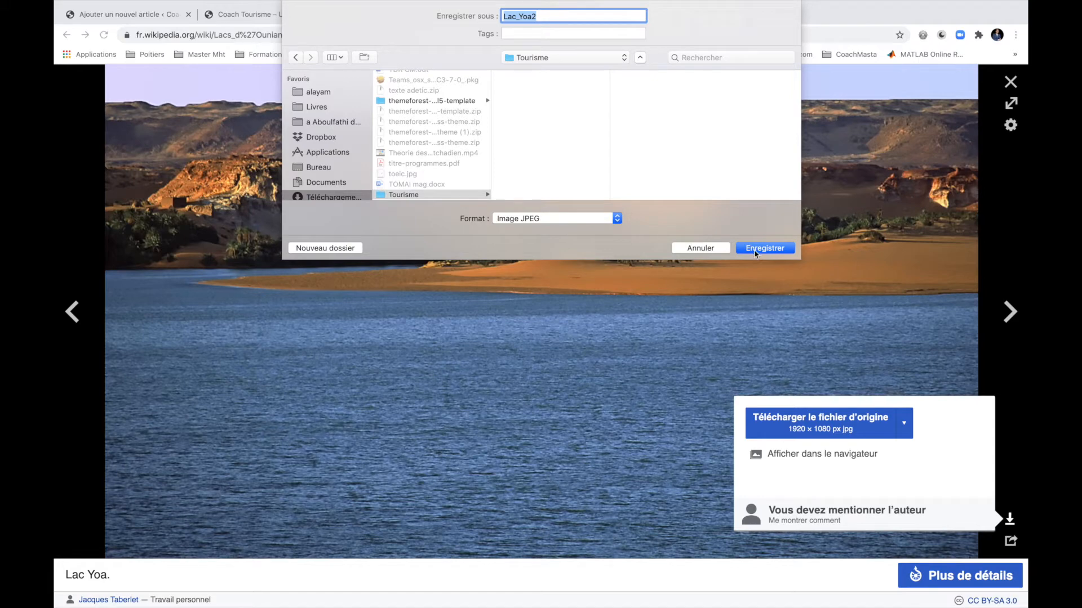
{"action": "left_click", "coordinate": [754, 250]}
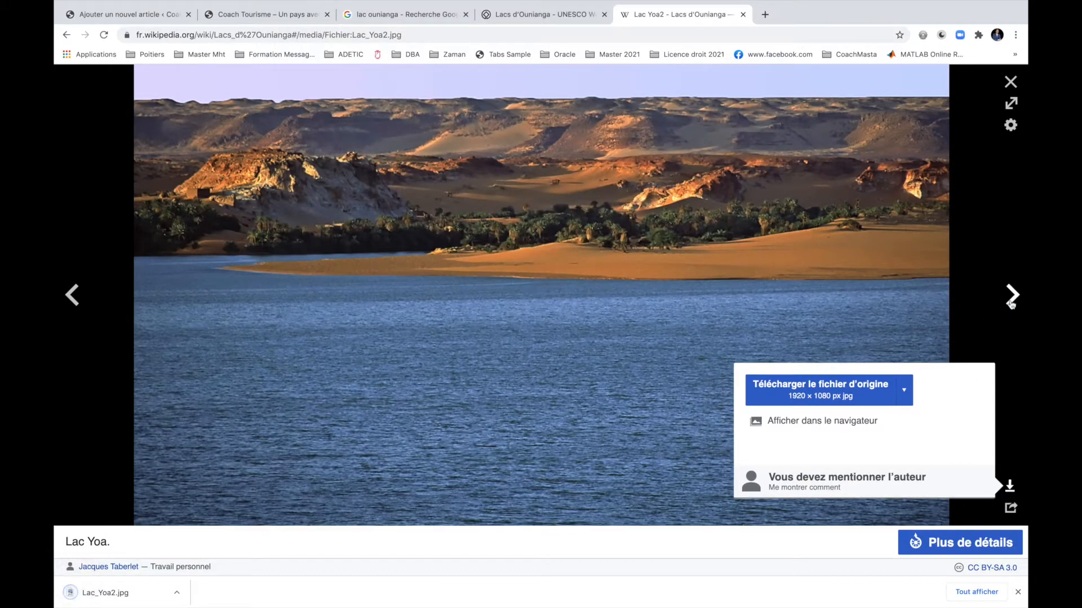
Save the Lac Katam gallery photo as Lac_Katam.jpg into Tourisme.
{"action": "left_click", "coordinate": [1010, 302]}
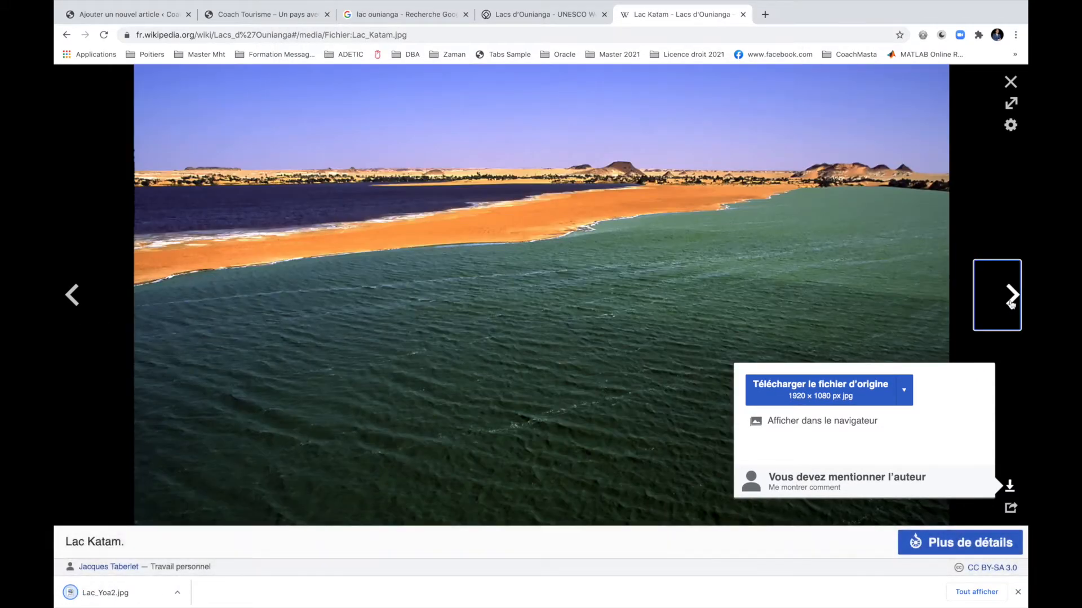
{"action": "right_click", "coordinate": [555, 261]}
{"action": "left_click", "coordinate": [572, 280]}
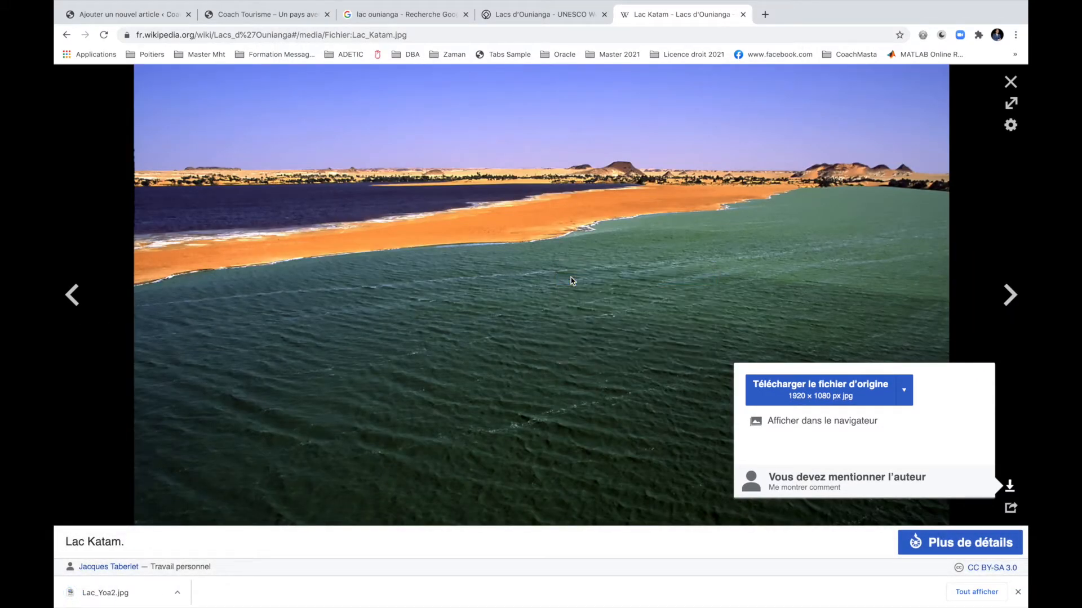
{"action": "left_click", "coordinate": [764, 249]}
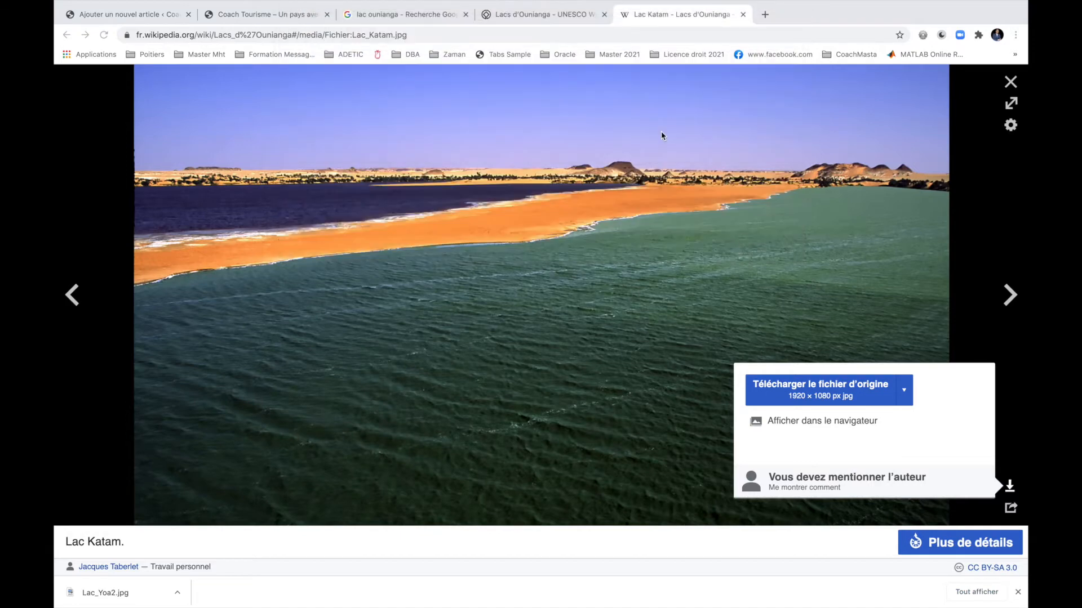
{"action": "key", "text": "ctrl+shift+Tab"}
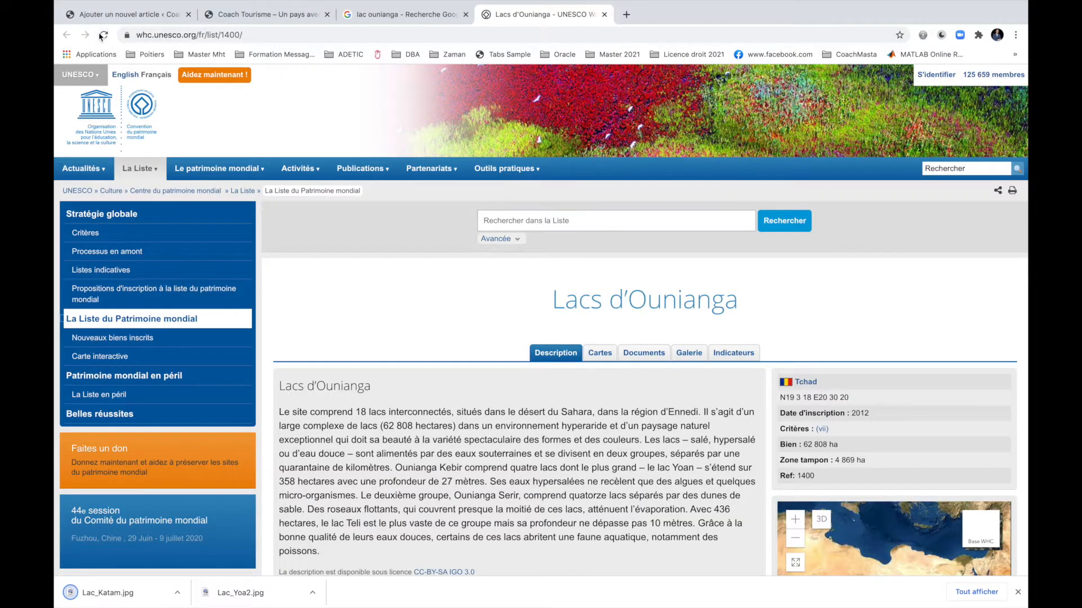
Insert an Image block below the second paragraph and upload Tourisme/Lac_Yoa2.jpg into it.
{"action": "left_click", "coordinate": [120, 21]}
{"action": "left_click", "coordinate": [309, 292]}
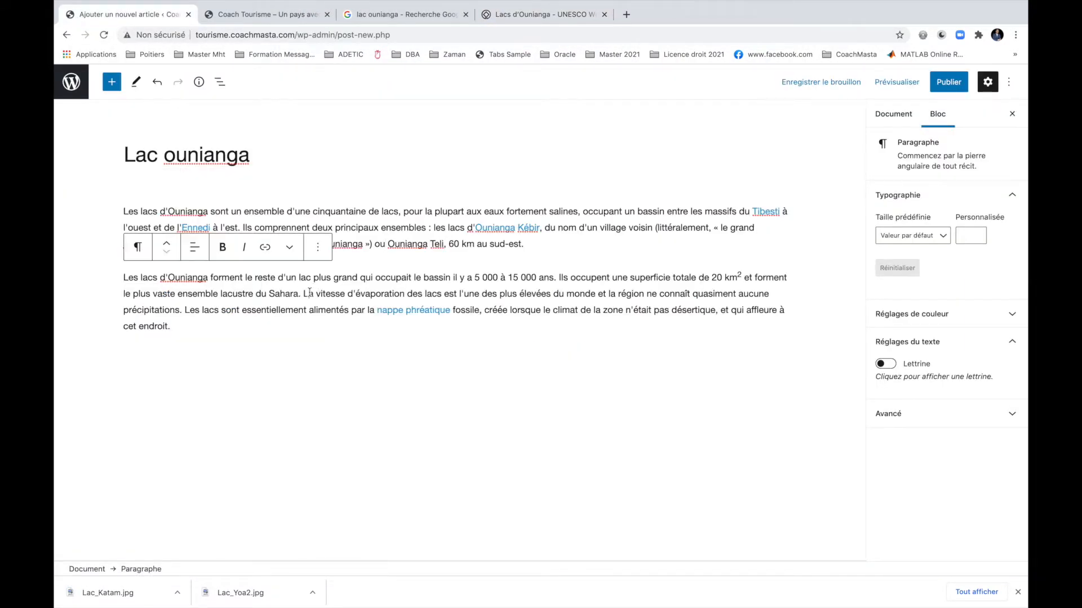
{"action": "left_click", "coordinate": [208, 340]}
{"action": "key", "text": "Return"}
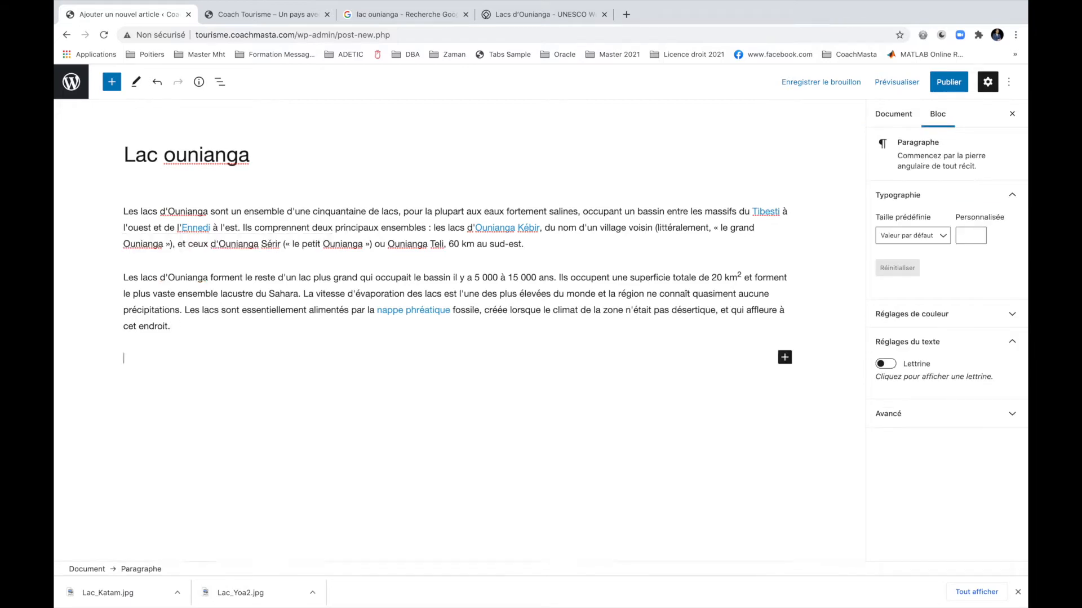
{"action": "left_click", "coordinate": [111, 85]}
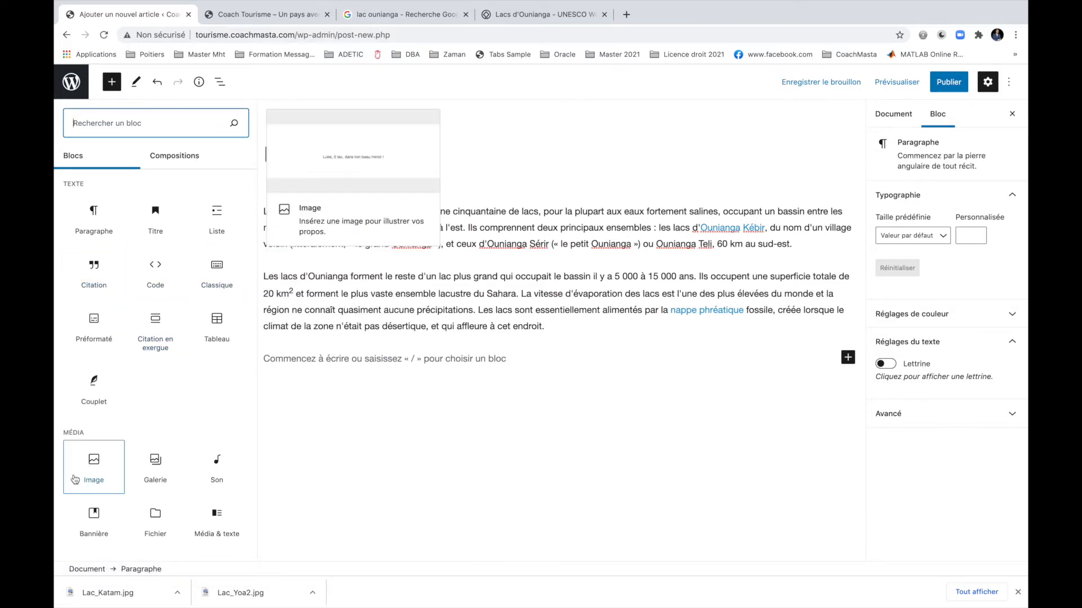
{"action": "left_click", "coordinate": [96, 468]}
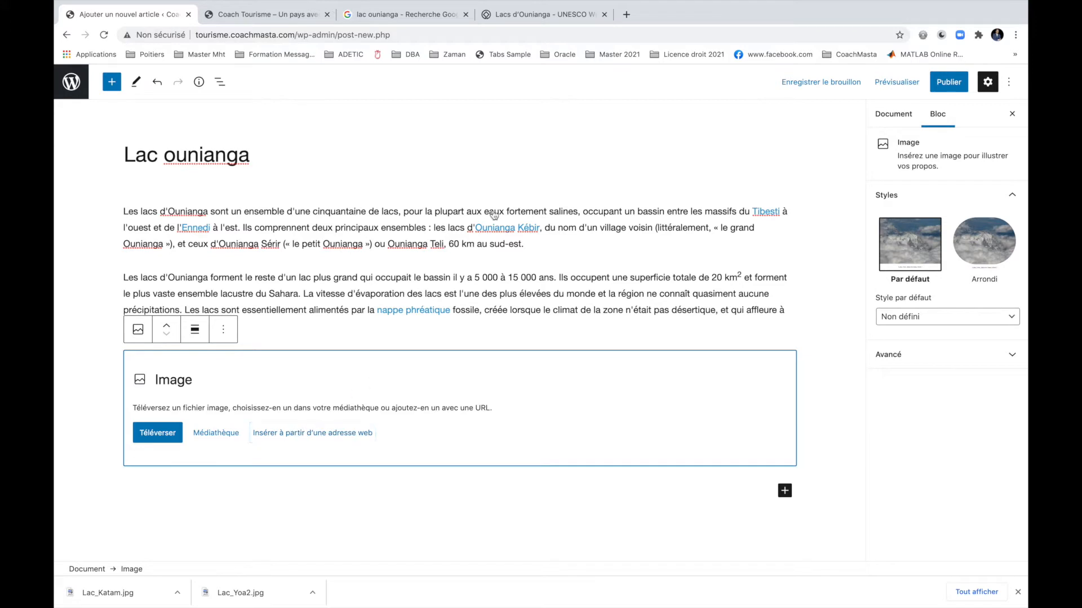
{"action": "left_click", "coordinate": [164, 440]}
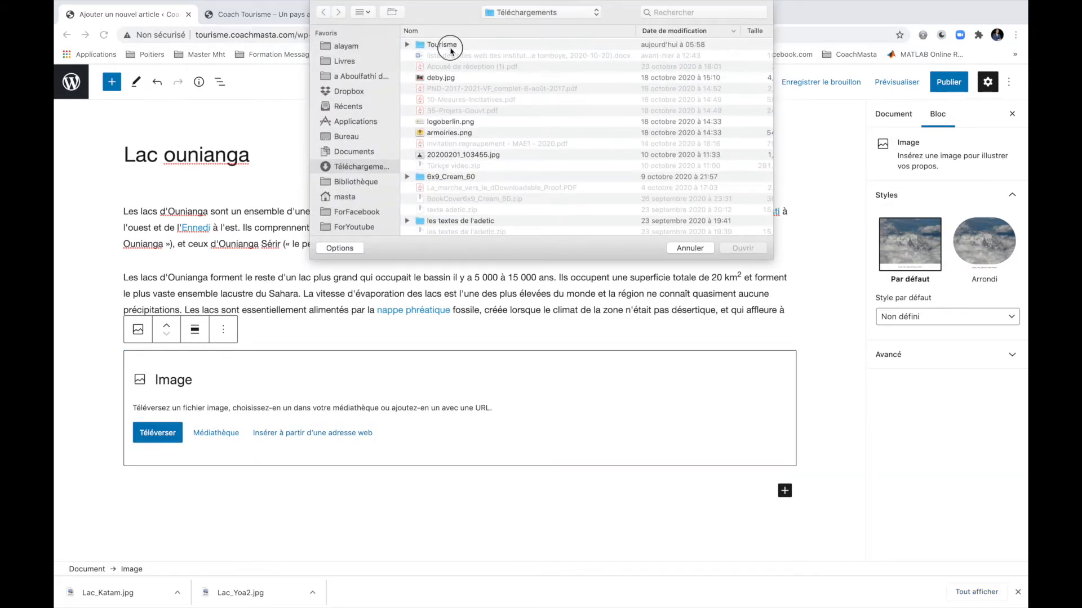
{"action": "double_click", "coordinate": [451, 47]}
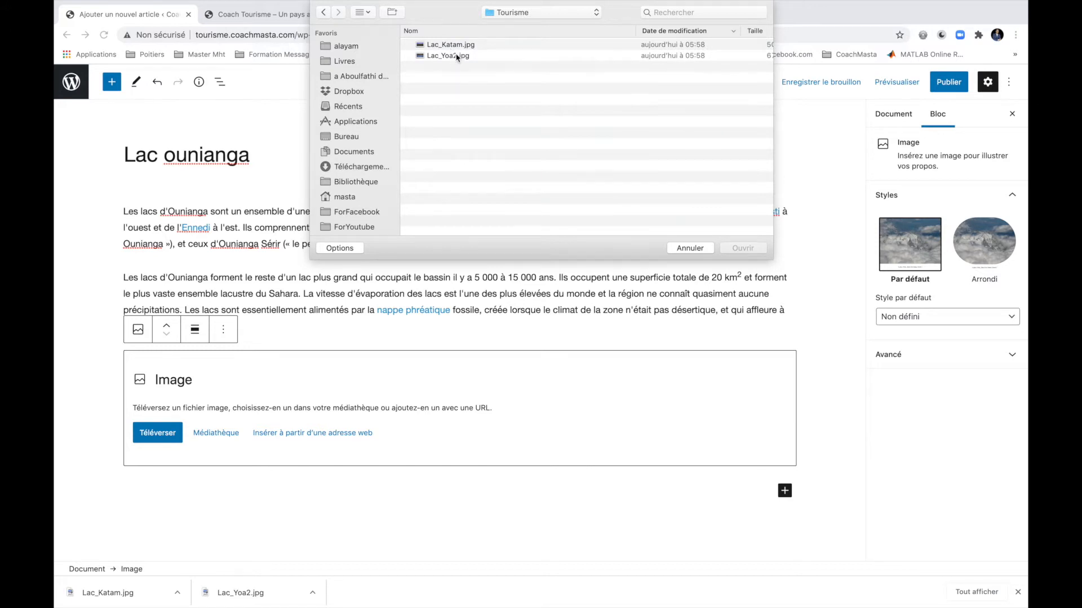
{"action": "double_click", "coordinate": [457, 57]}
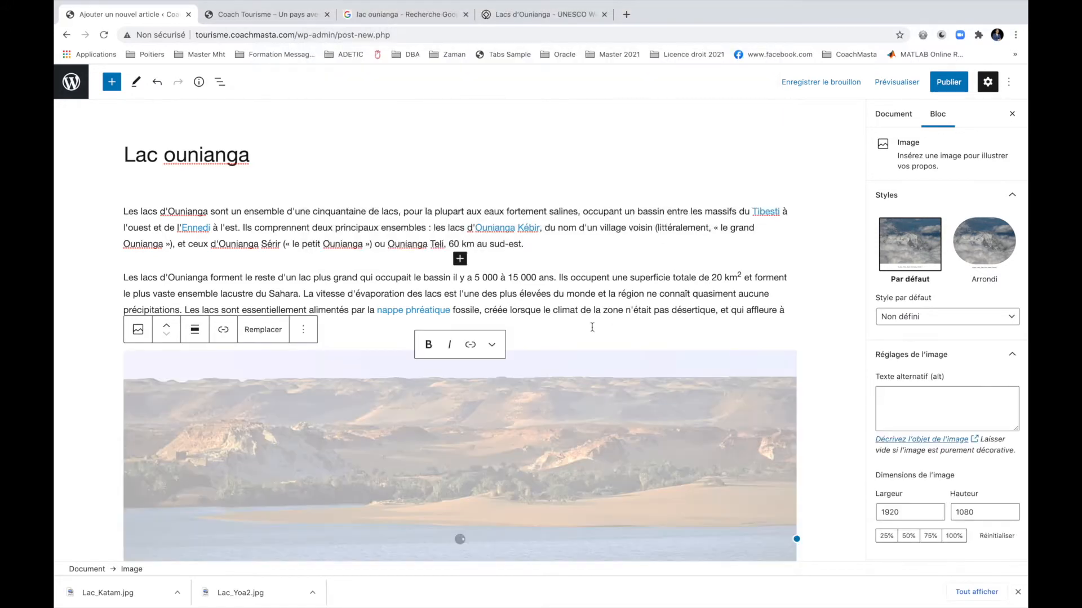
Apply the Arrondi rounded style to the Lac Yoa image.
{"action": "scroll", "coordinate": [573, 371], "scroll_direction": "down", "scroll_amount": 6}
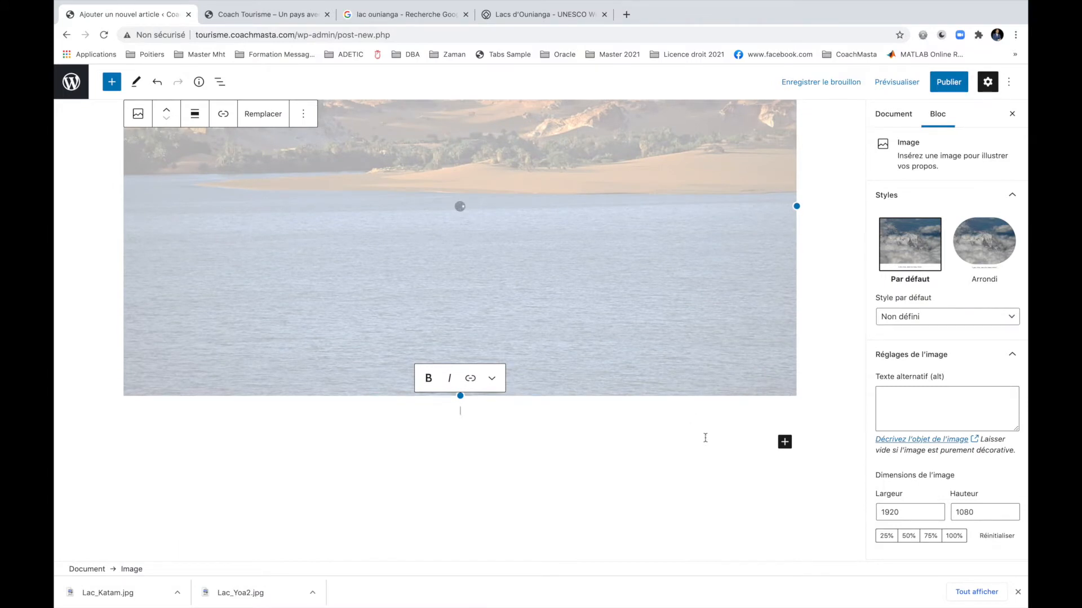
{"action": "scroll", "coordinate": [740, 340], "scroll_direction": "up", "scroll_amount": 5}
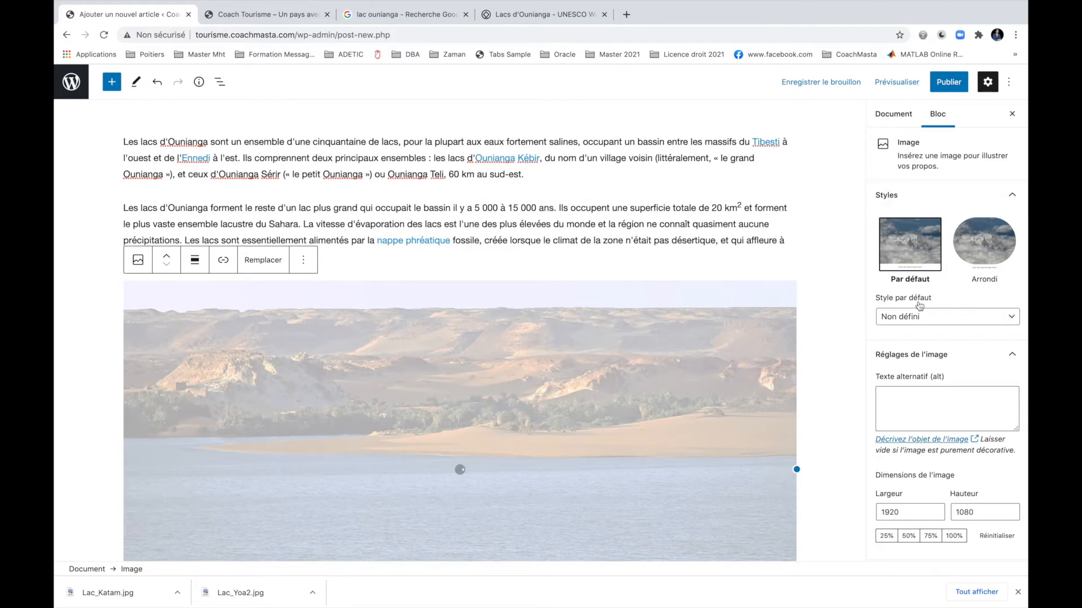
{"action": "left_click", "coordinate": [1002, 251]}
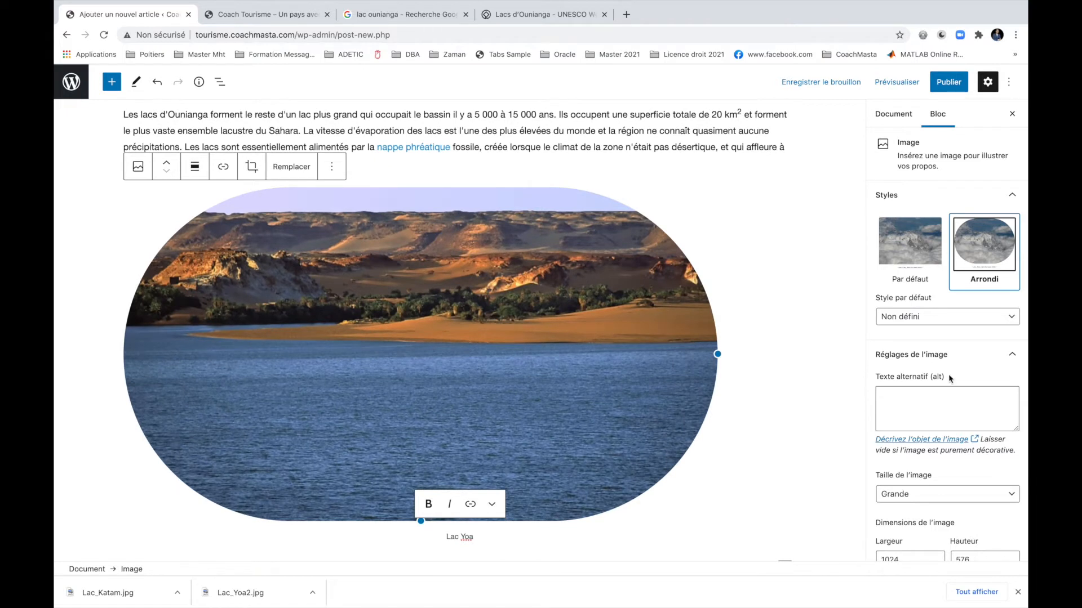
Select the paragraph above and show the Document settings in the sidebar.
{"action": "scroll", "coordinate": [952, 379], "scroll_direction": "down", "scroll_amount": 2}
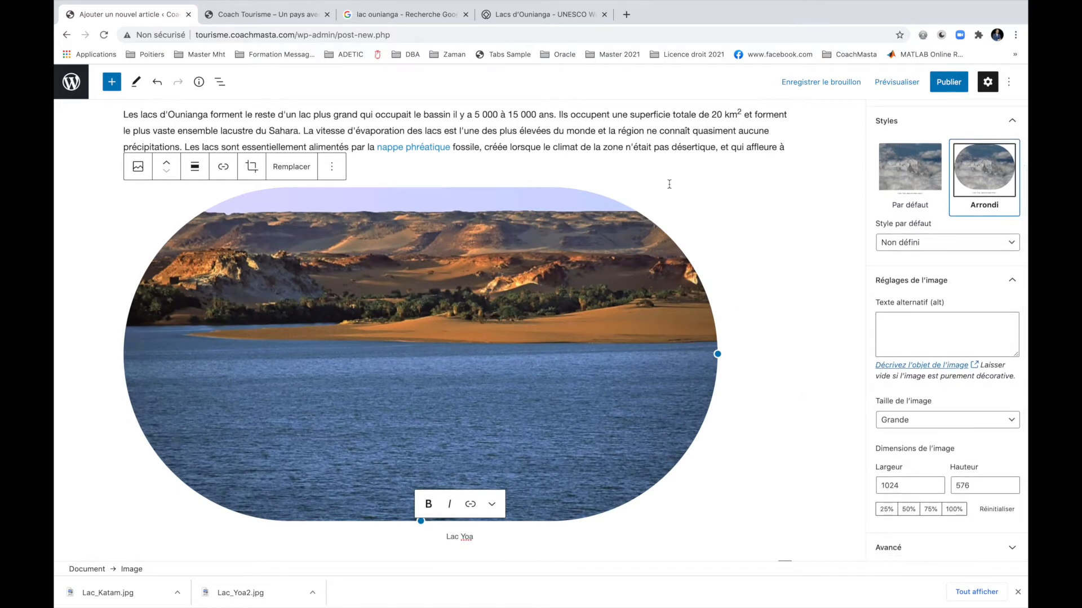
{"action": "left_click", "coordinate": [654, 129]}
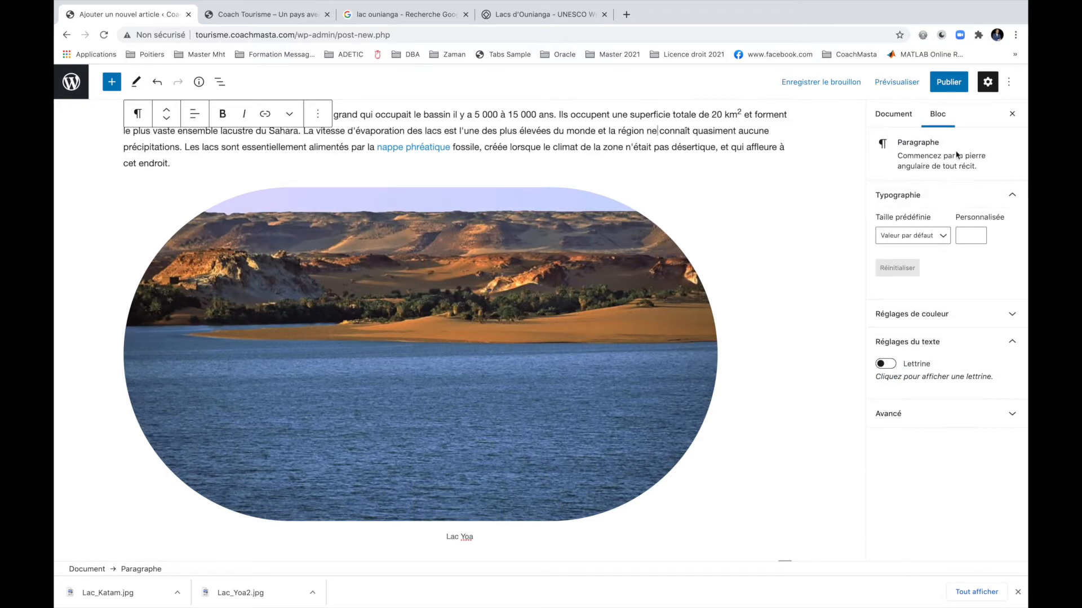
{"action": "left_click", "coordinate": [902, 116]}
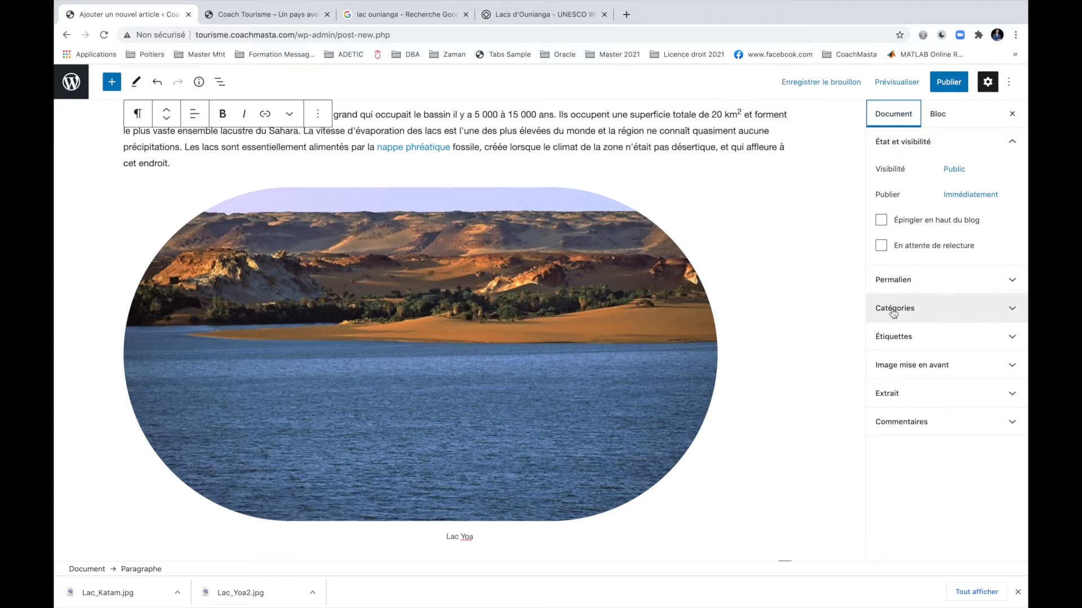
Upload Lac_Katam.jpg in the Image mise en avant panel and set it as featured image.
{"action": "left_click", "coordinate": [902, 372]}
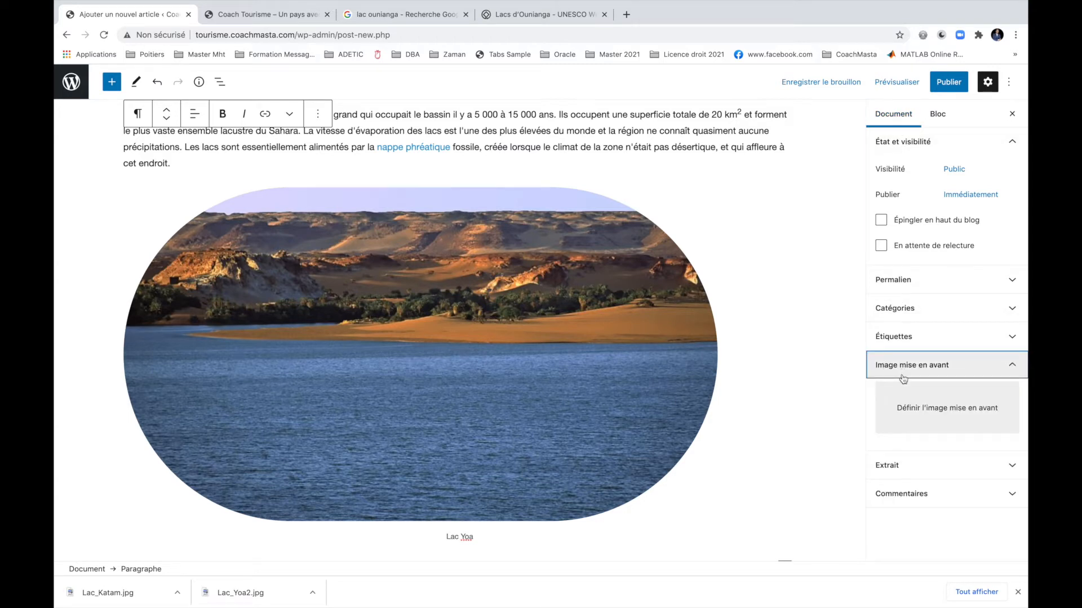
{"action": "left_click", "coordinate": [924, 417]}
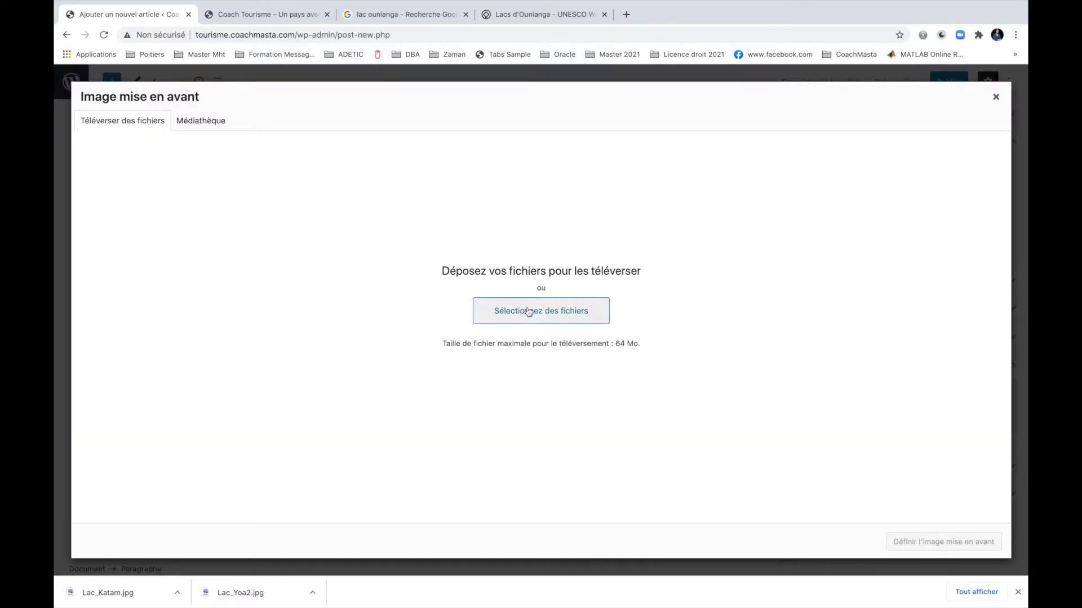
{"action": "left_click", "coordinate": [500, 314]}
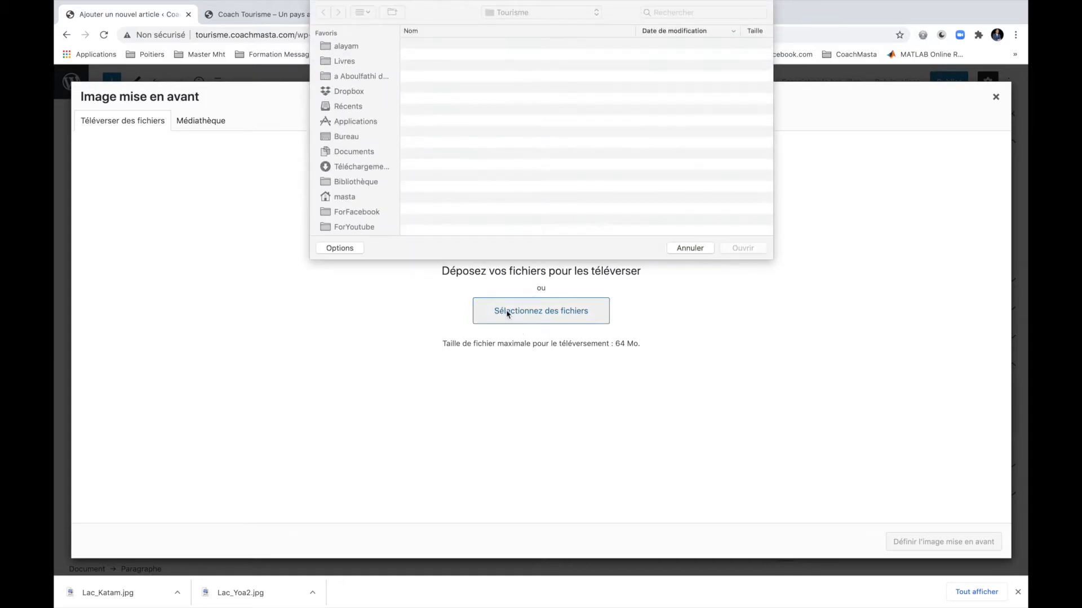
{"action": "double_click", "coordinate": [444, 48]}
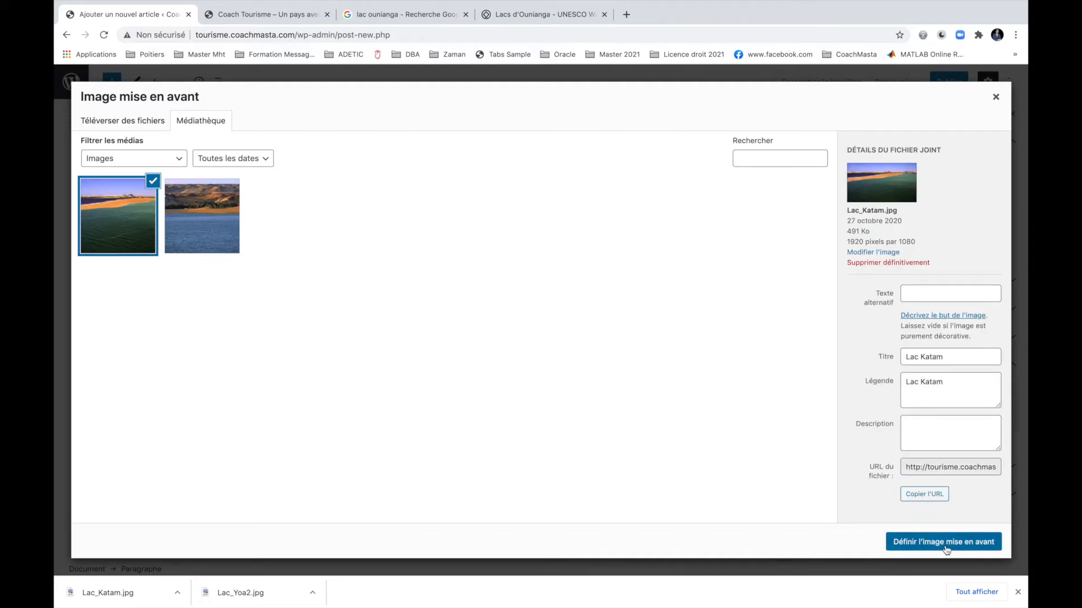
{"action": "left_click", "coordinate": [945, 542]}
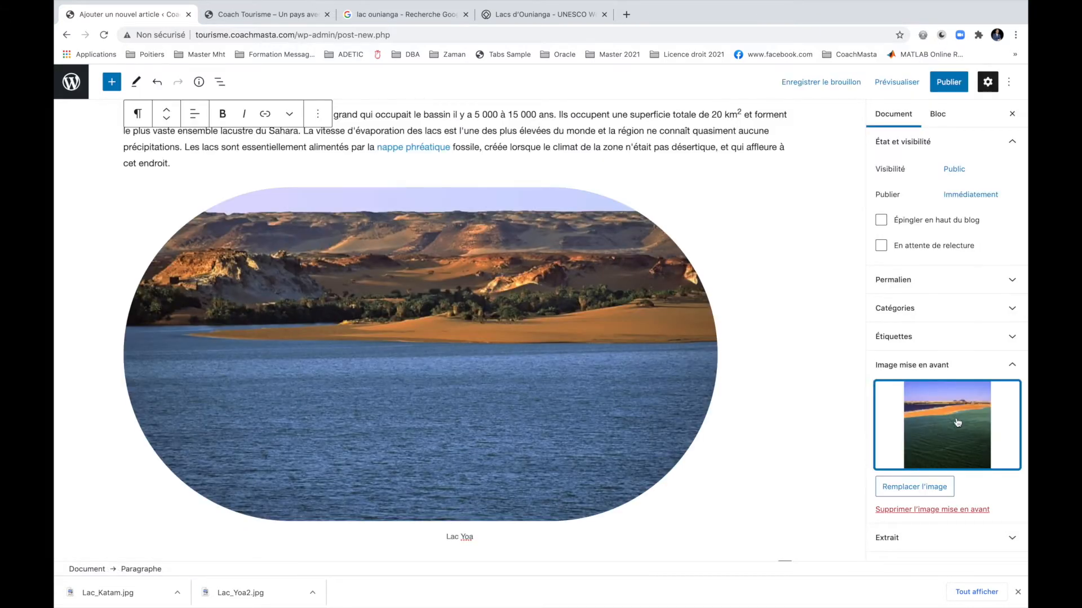
Publish the Lac ounianga post, confirm in the pre-publish panel, and view the live article.
{"action": "left_click", "coordinate": [944, 86]}
{"action": "left_click", "coordinate": [900, 84]}
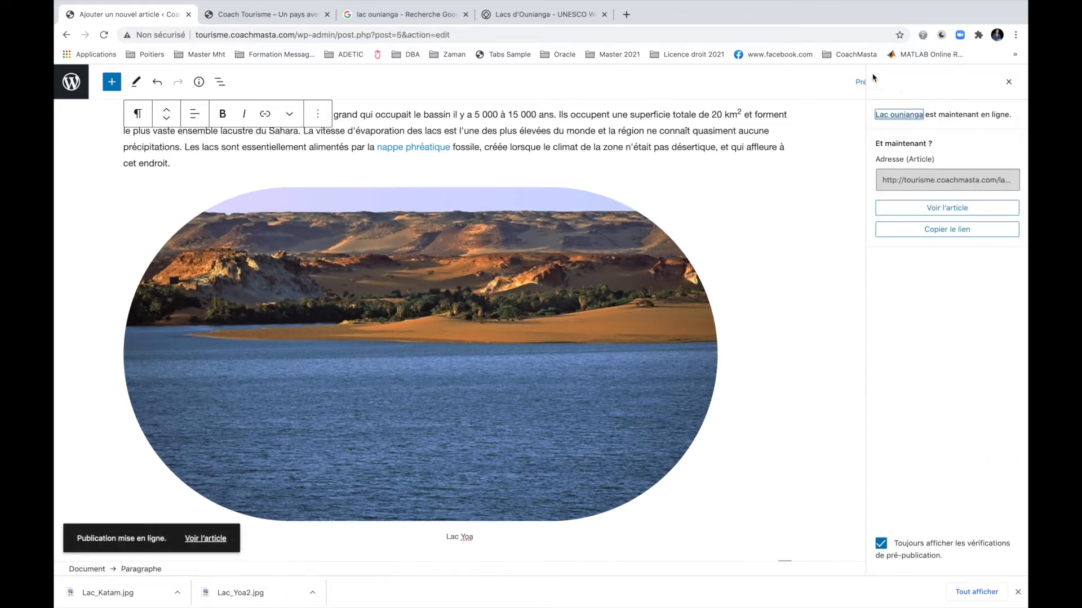
{"action": "left_click", "coordinate": [204, 540]}
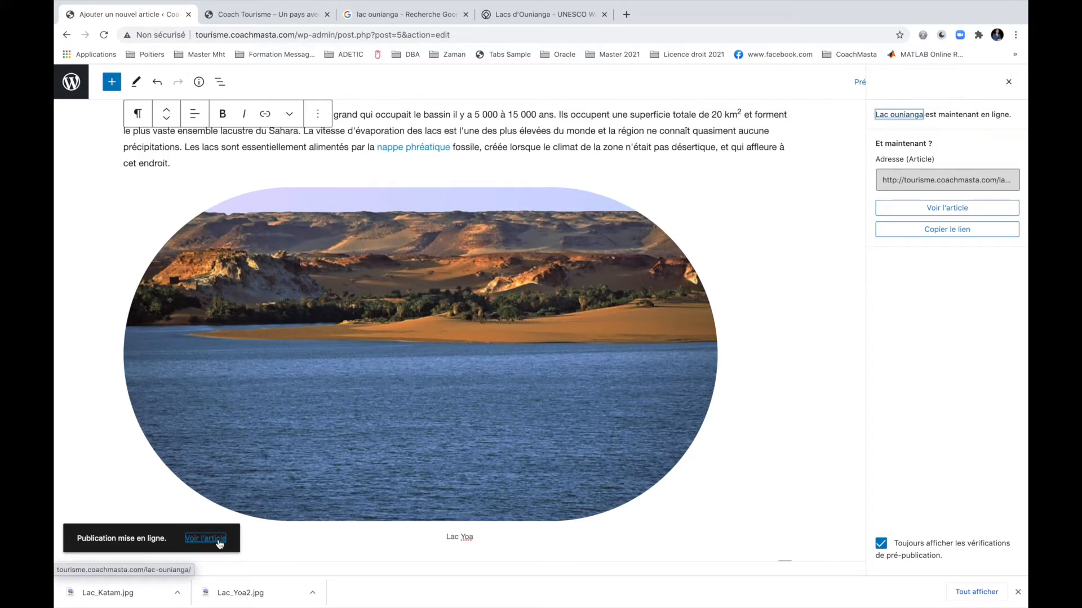
{"action": "left_click", "coordinate": [220, 542]}
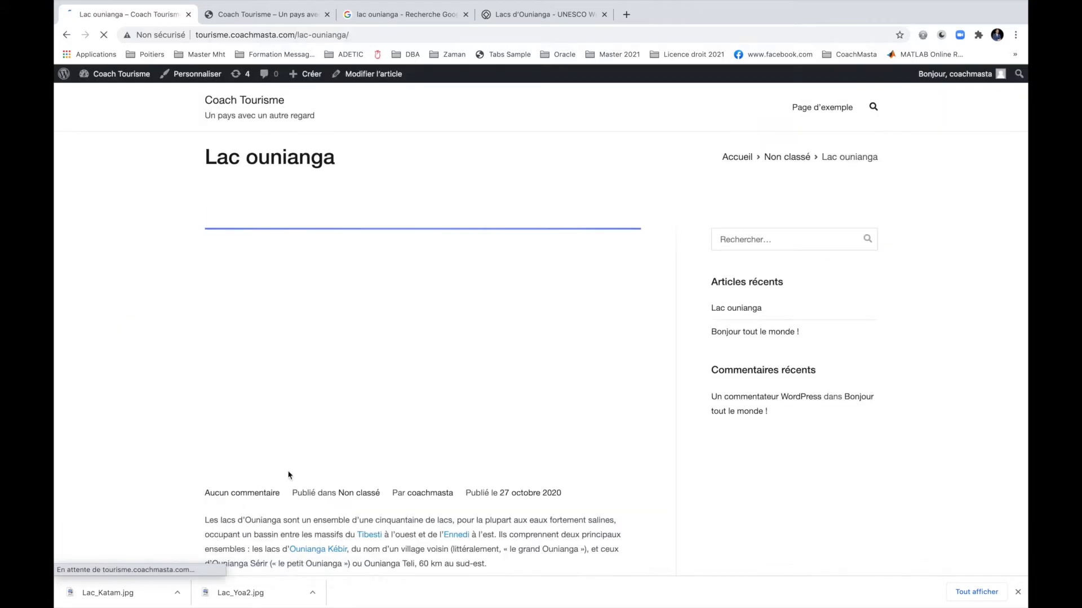
{"action": "scroll", "coordinate": [504, 486], "scroll_direction": "down", "scroll_amount": 4}
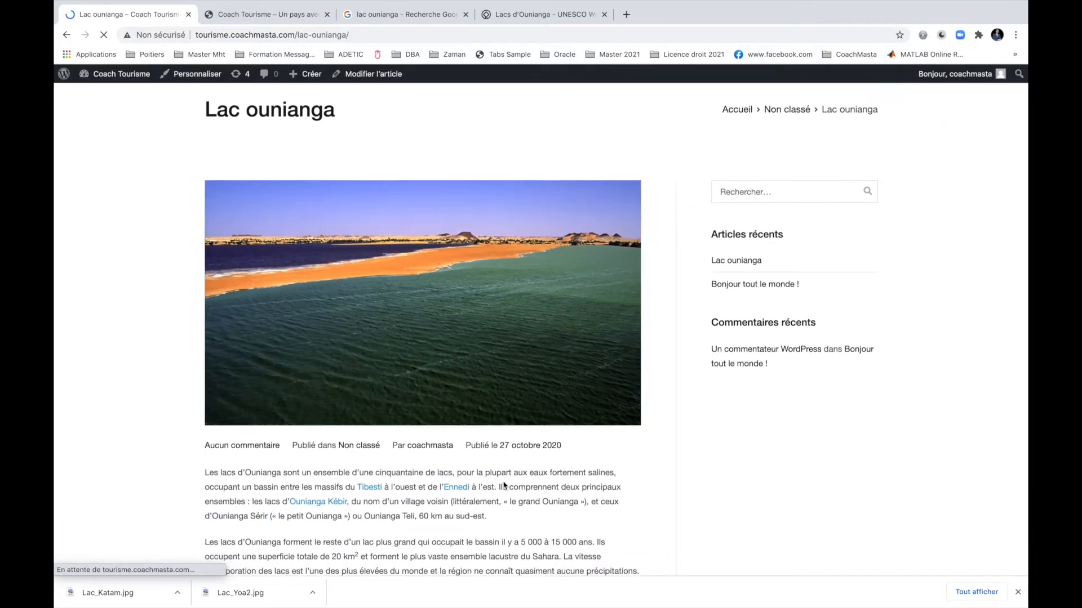
{"action": "scroll", "coordinate": [504, 485], "scroll_direction": "down", "scroll_amount": 10}
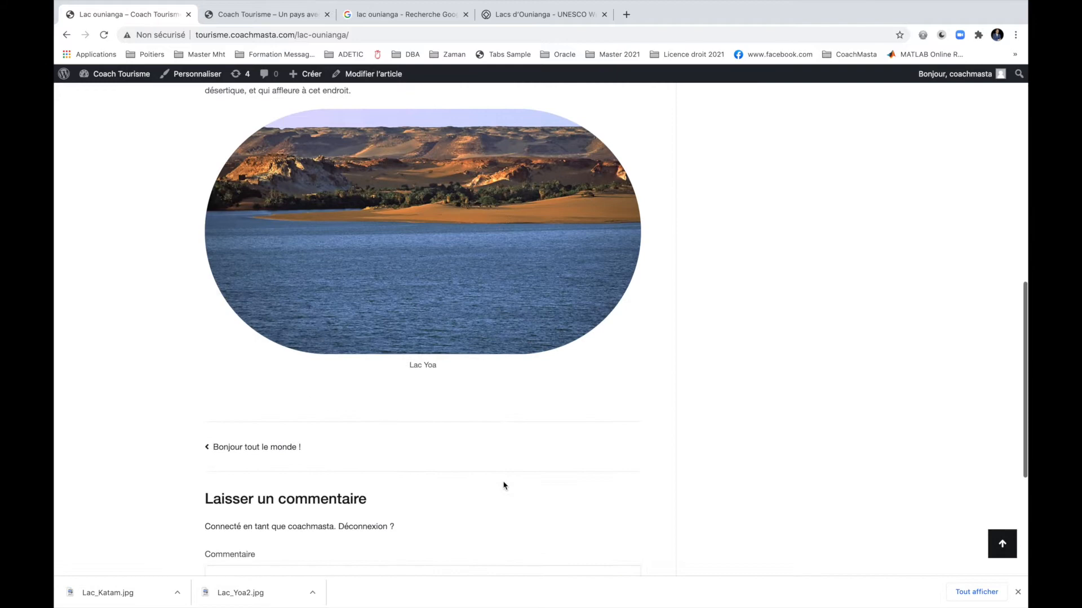
{"action": "scroll", "coordinate": [505, 486], "scroll_direction": "up", "scroll_amount": 15}
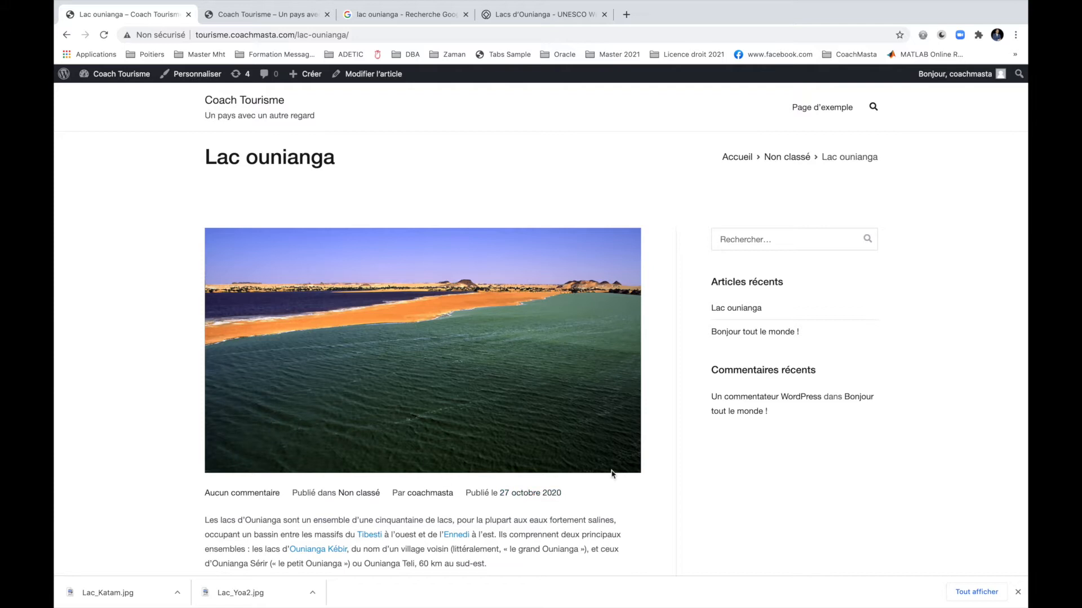
{"action": "scroll", "coordinate": [613, 475], "scroll_direction": "down", "scroll_amount": 3}
{"action": "scroll", "coordinate": [613, 475], "scroll_direction": "down", "scroll_amount": 4}
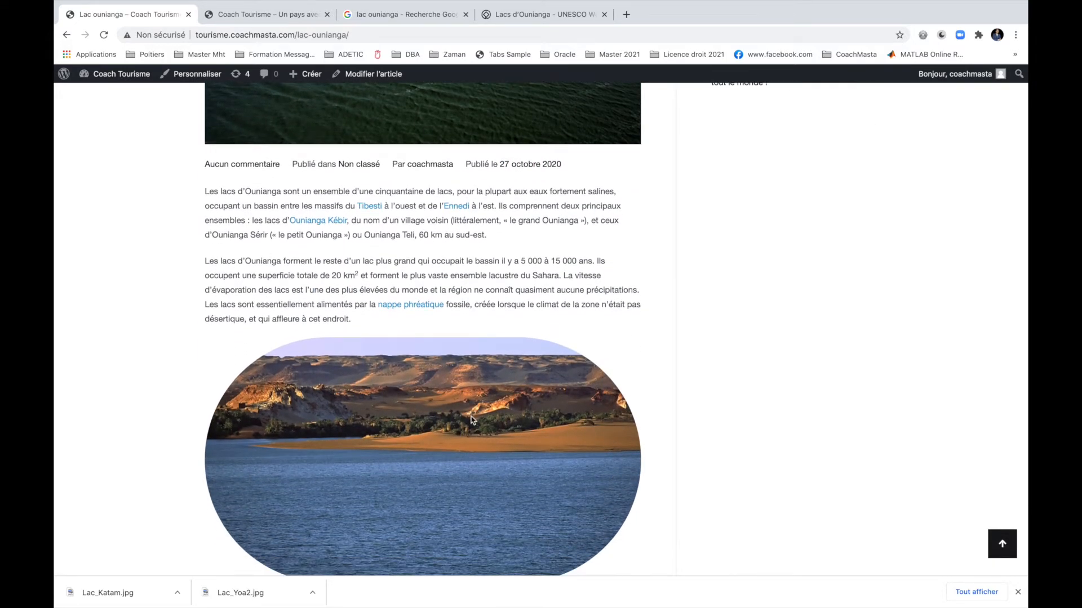
{"action": "scroll", "coordinate": [472, 420], "scroll_direction": "down", "scroll_amount": 5}
{"action": "scroll", "coordinate": [472, 420], "scroll_direction": "up", "scroll_amount": 10}
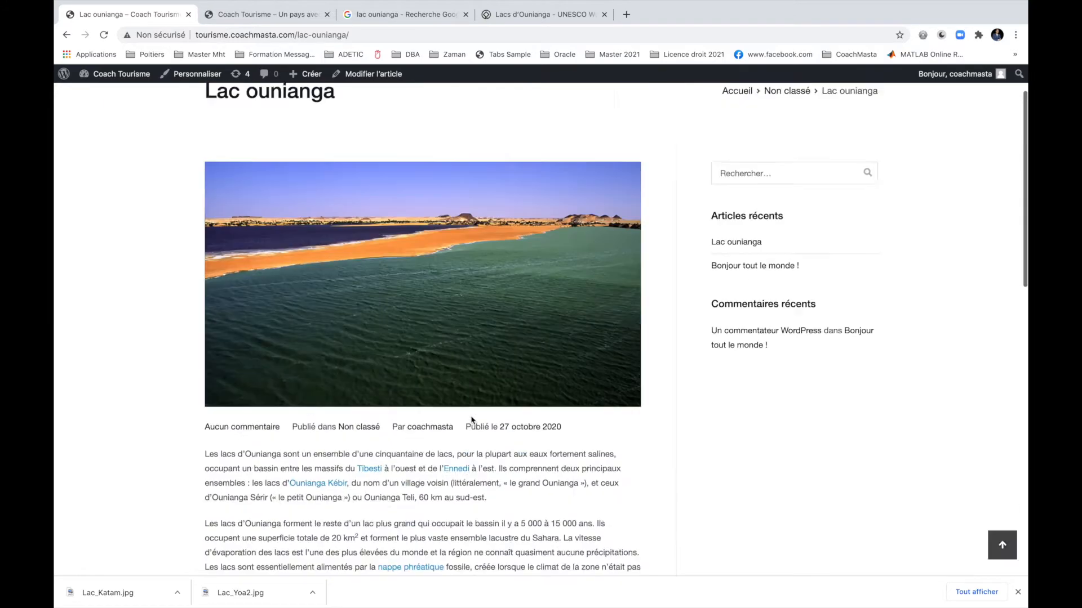
{"action": "scroll", "coordinate": [472, 420], "scroll_direction": "up", "scroll_amount": 2}
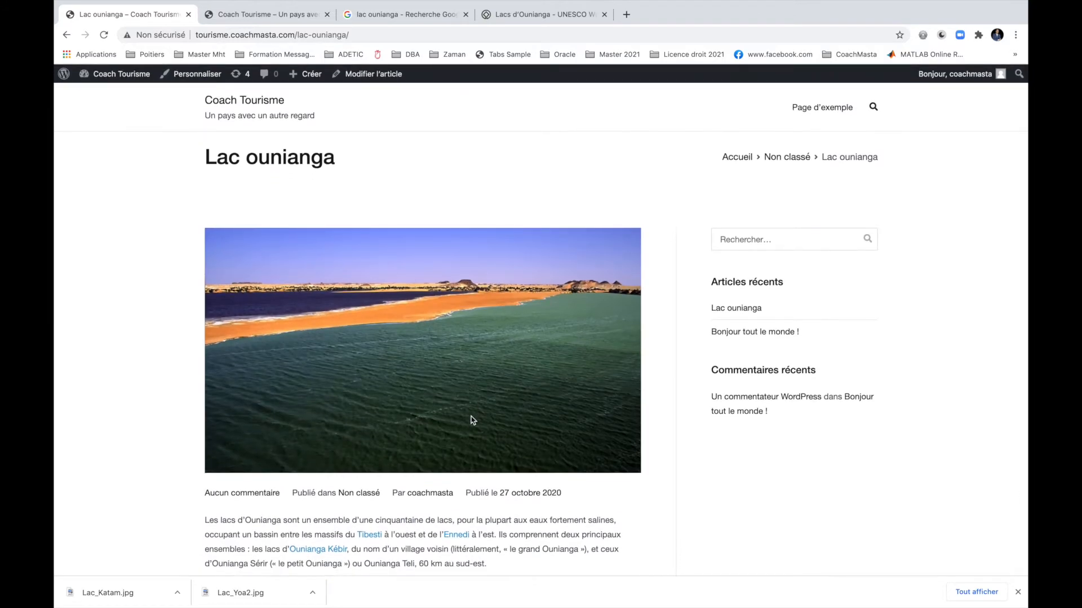
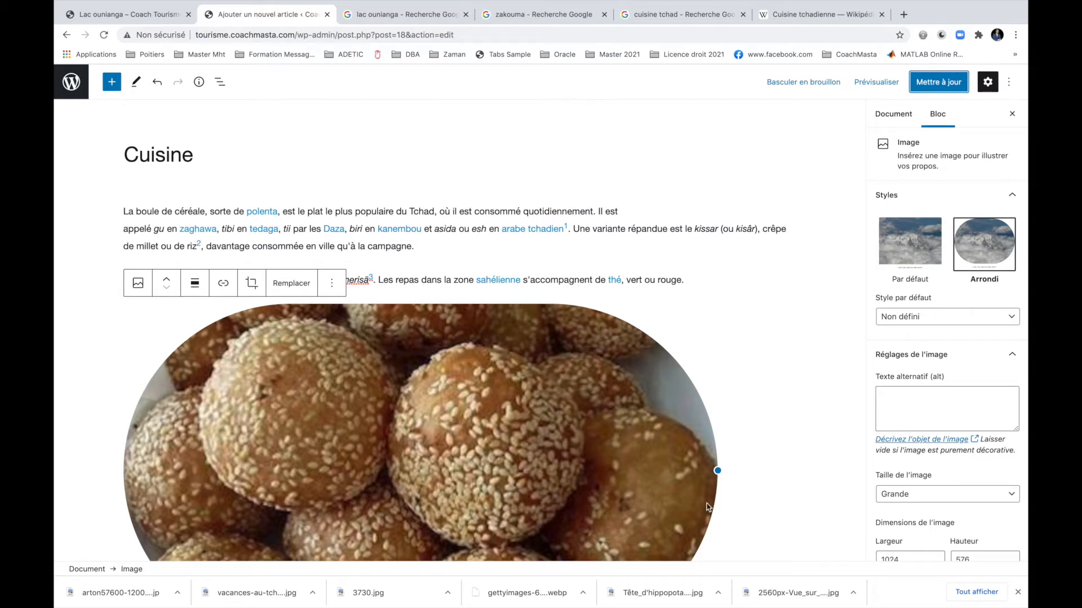
Move the Cuisine article from Non classé to the Cuisine category and update it.
{"action": "left_click", "coordinate": [896, 116]}
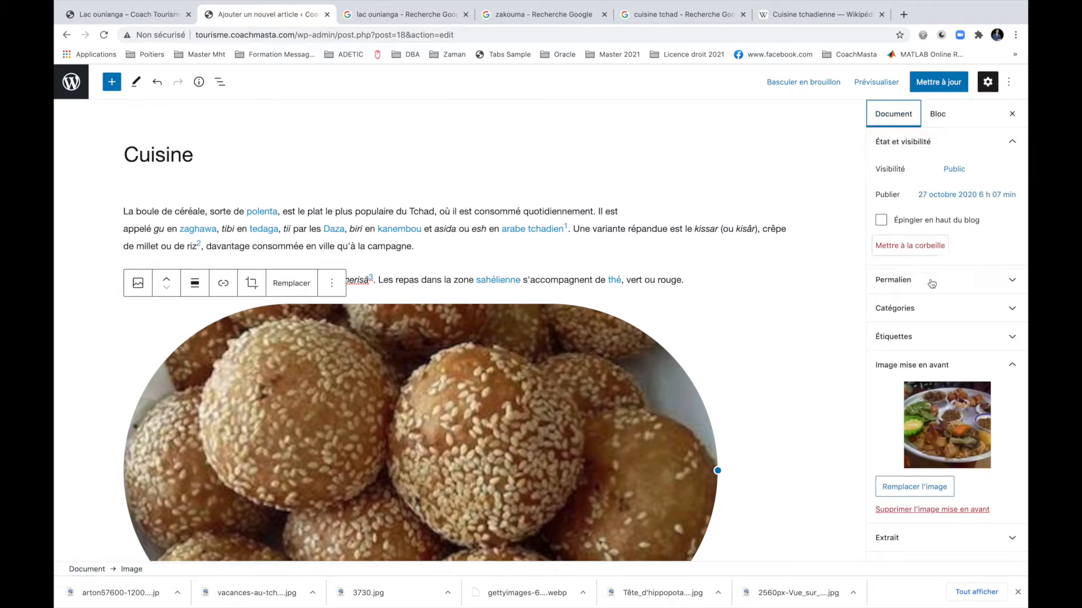
{"action": "left_click", "coordinate": [927, 311]}
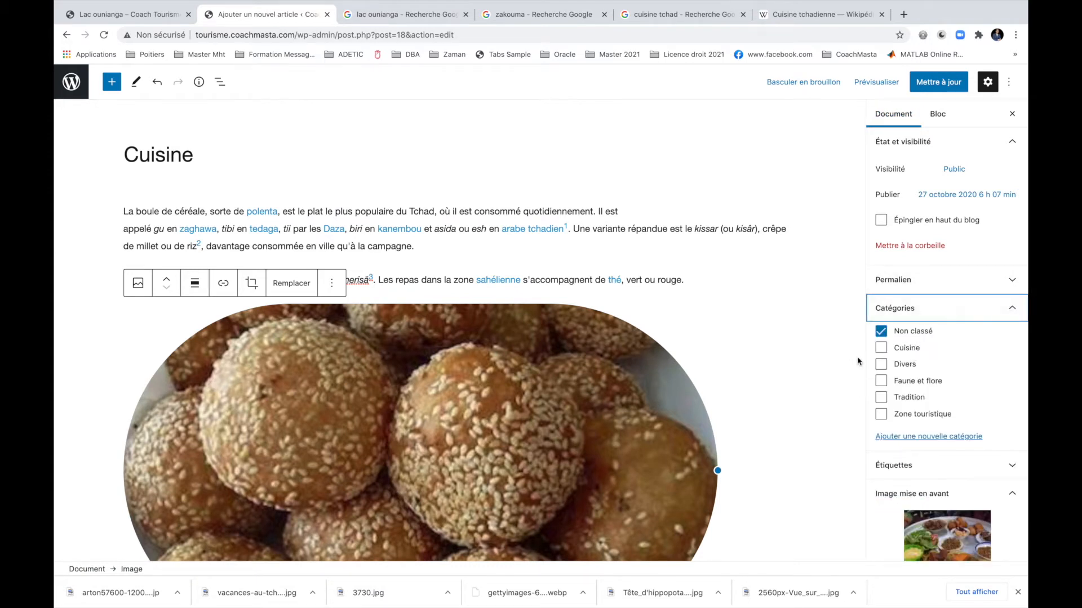
{"action": "left_click", "coordinate": [881, 333]}
{"action": "left_click", "coordinate": [882, 348]}
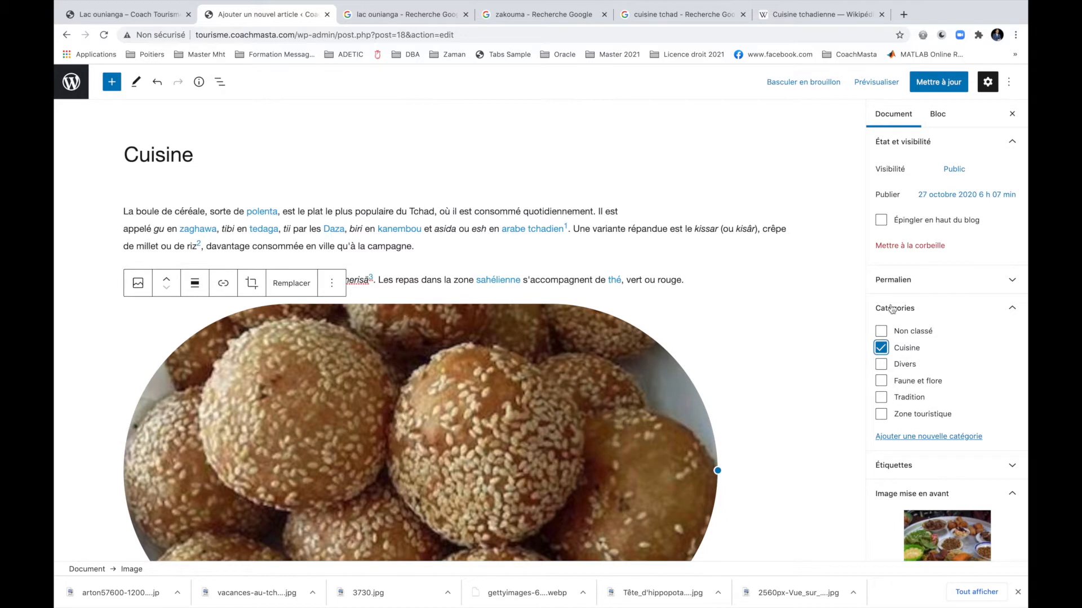
{"action": "left_click", "coordinate": [930, 89]}
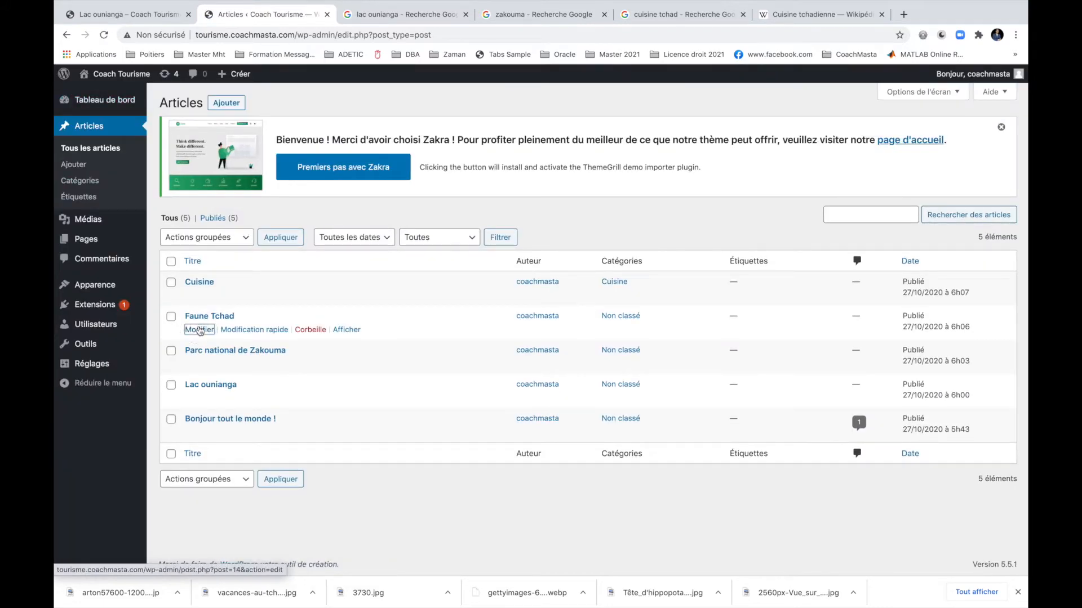
Refile Faune Tchad from Non classé to Faune et flore, update it, and return to the articles list.
{"action": "left_click", "coordinate": [199, 330]}
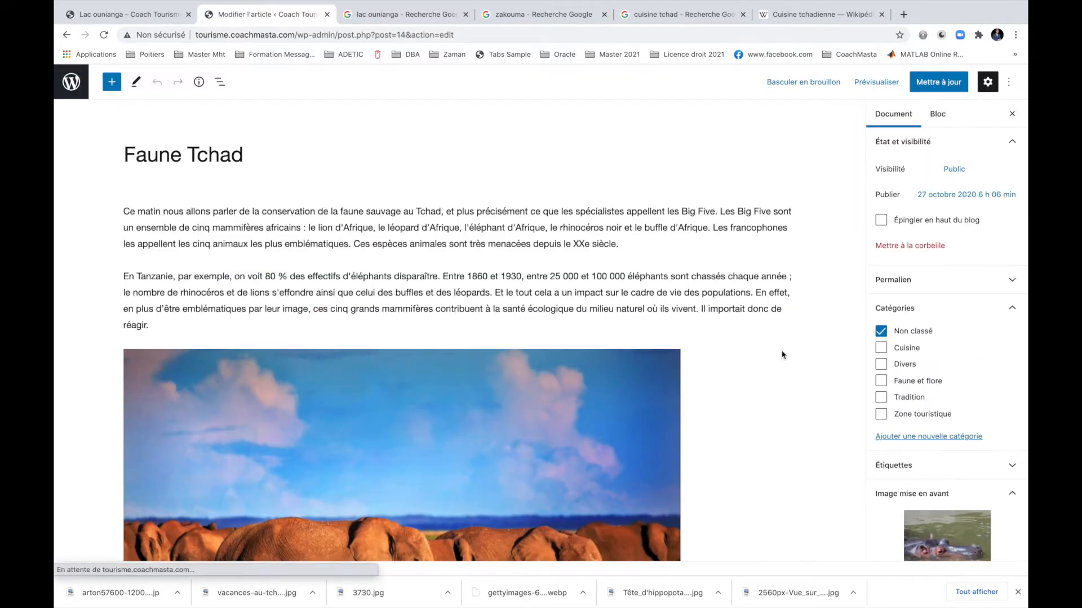
{"action": "left_click", "coordinate": [910, 331]}
{"action": "left_click", "coordinate": [924, 383]}
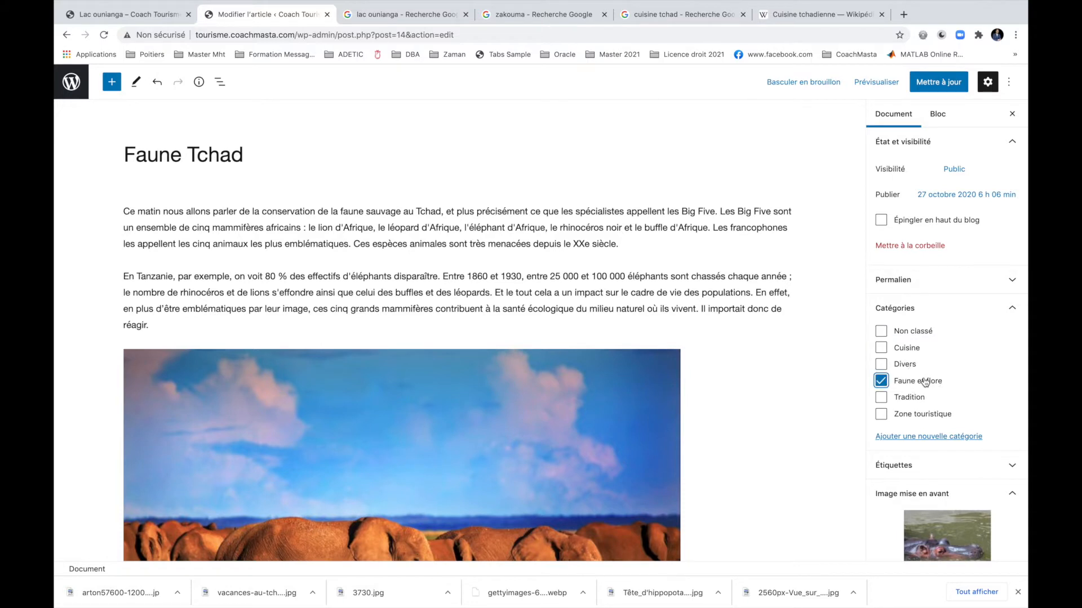
{"action": "left_click", "coordinate": [938, 81]}
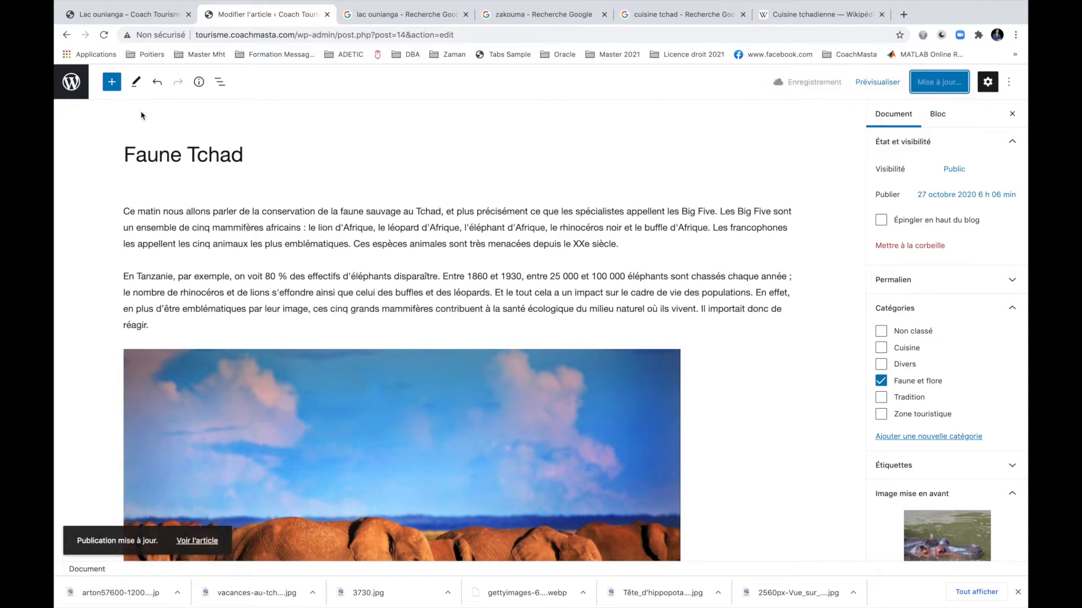
{"action": "left_click", "coordinate": [71, 82]}
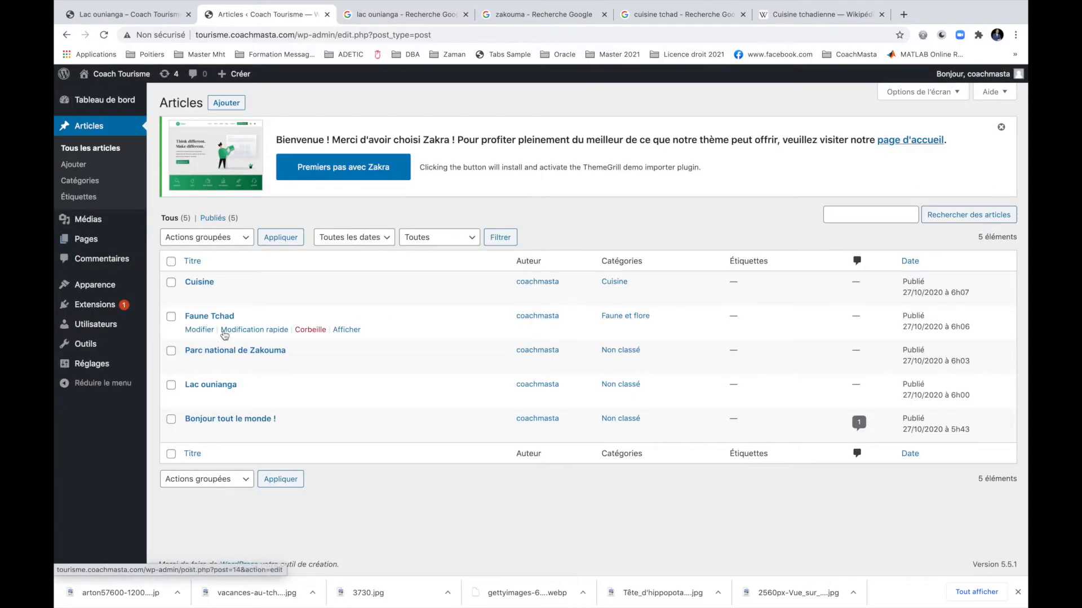
Quick-edit Parc national de Zakouma to swap Non classé for Zone touristique.
{"action": "left_click", "coordinate": [244, 365]}
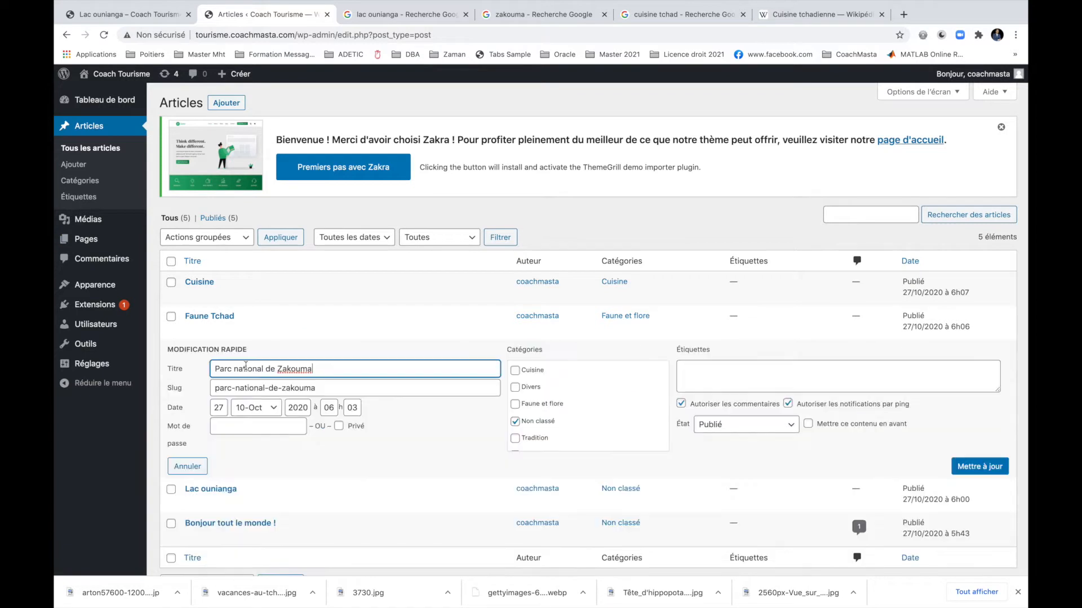
{"action": "left_click", "coordinate": [540, 426]}
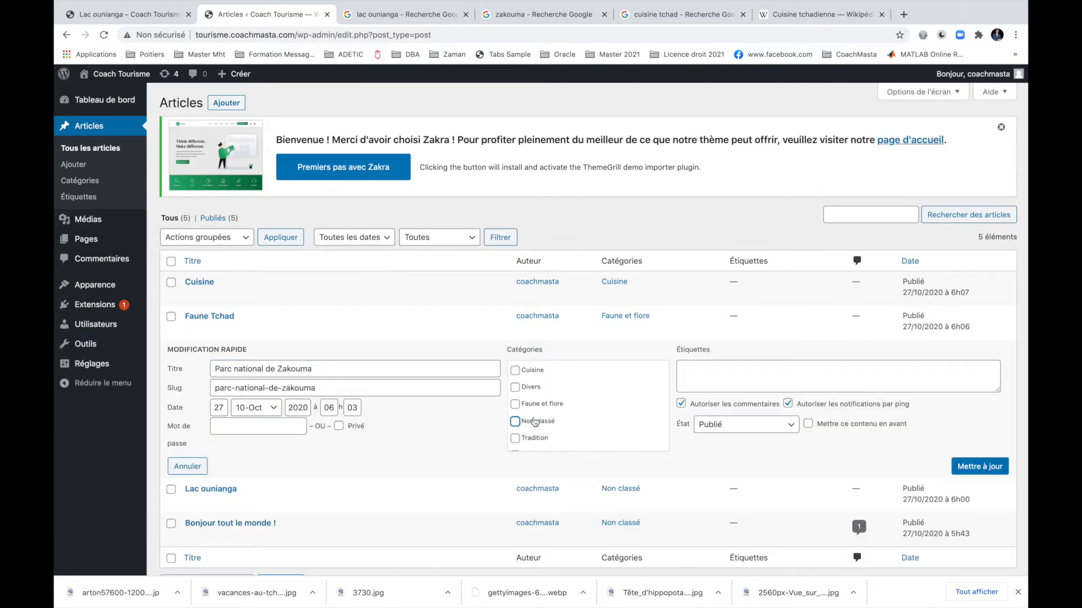
{"action": "scroll", "coordinate": [540, 437], "scroll_direction": "down", "scroll_amount": 1}
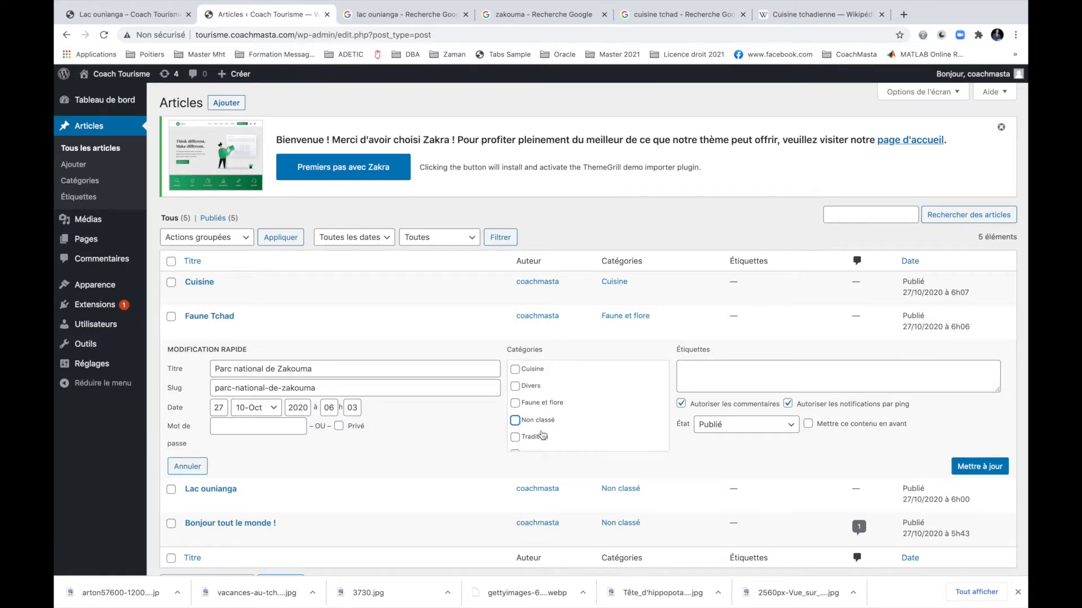
{"action": "left_click", "coordinate": [555, 444]}
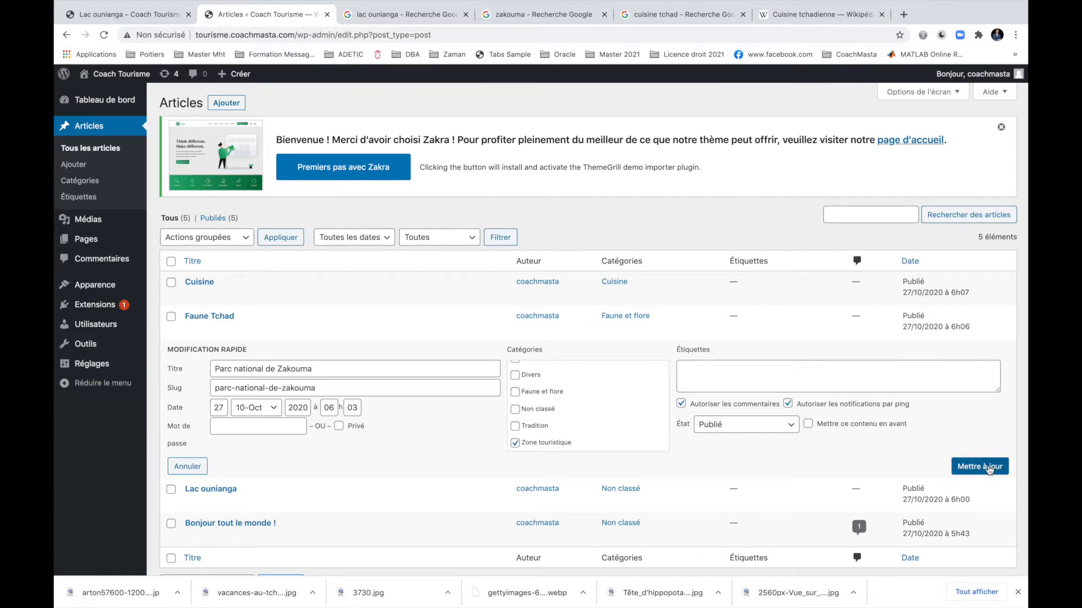
{"action": "left_click", "coordinate": [979, 466]}
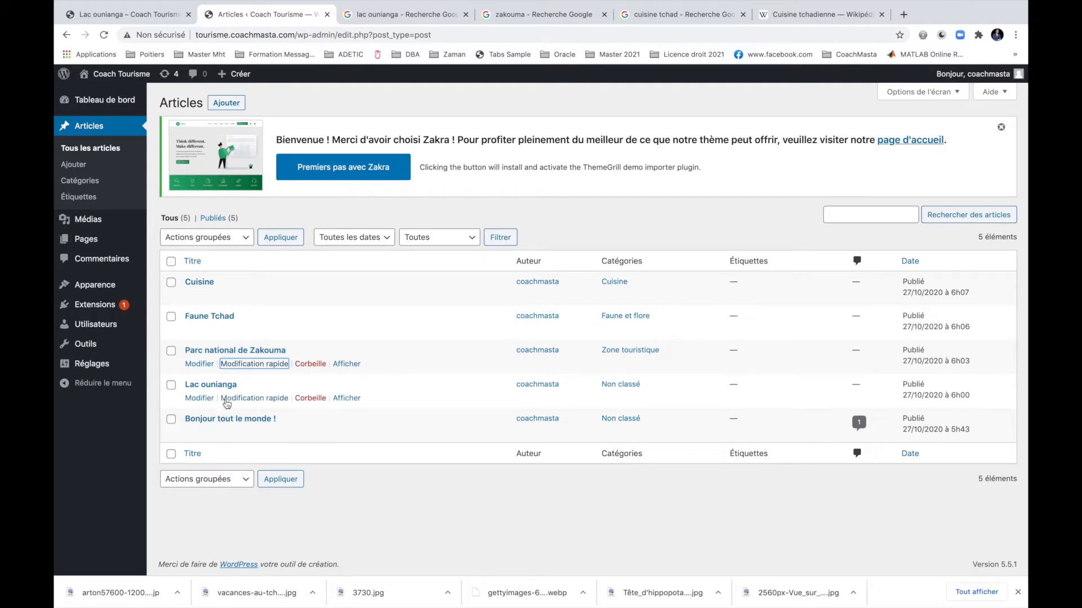
Refile Lac ounianga under Zone touristique instead of Non classé, update it, and return to the list.
{"action": "left_click", "coordinate": [206, 399]}
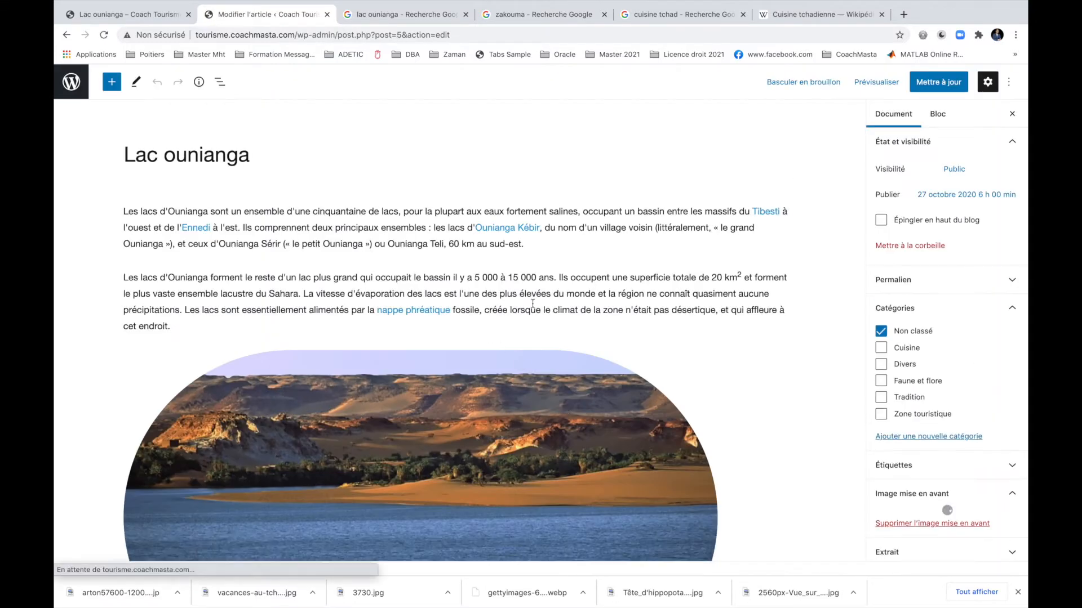
{"action": "left_click", "coordinate": [920, 332]}
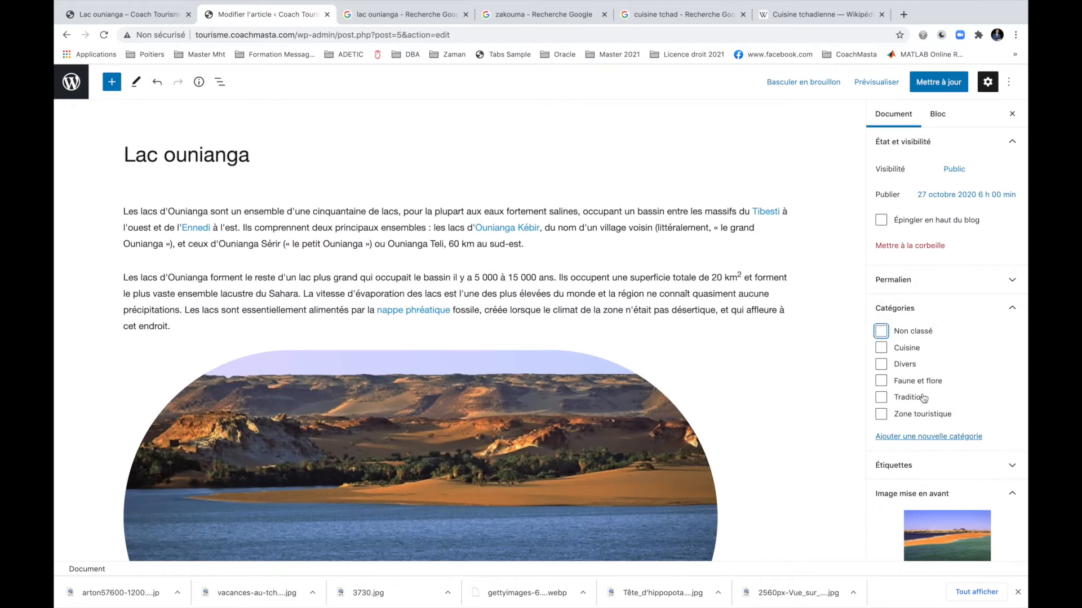
{"action": "left_click", "coordinate": [909, 416]}
{"action": "left_click", "coordinate": [938, 81]}
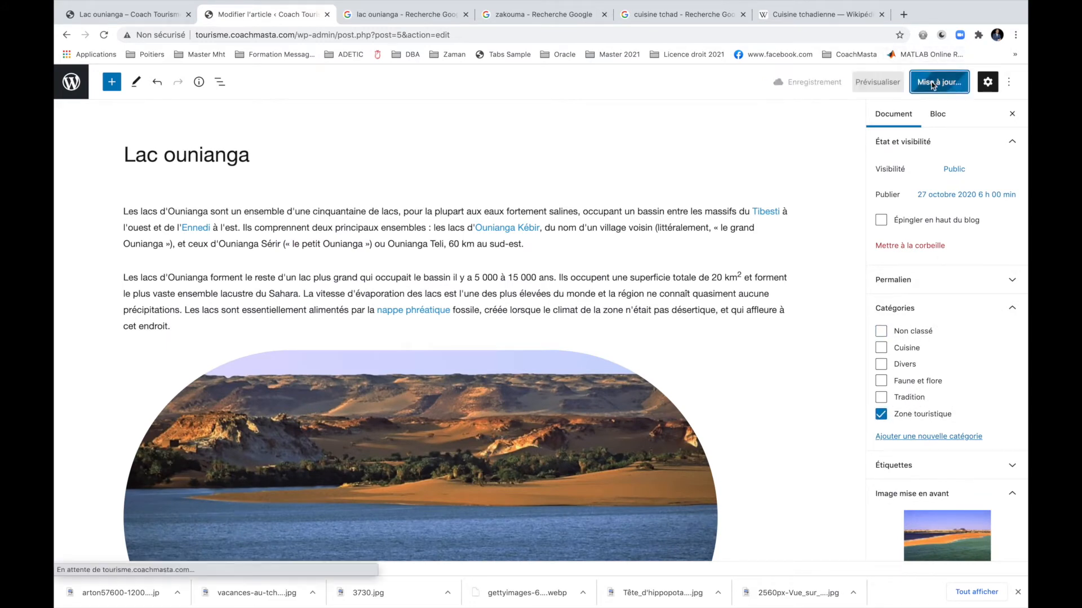
{"action": "left_click", "coordinate": [72, 83]}
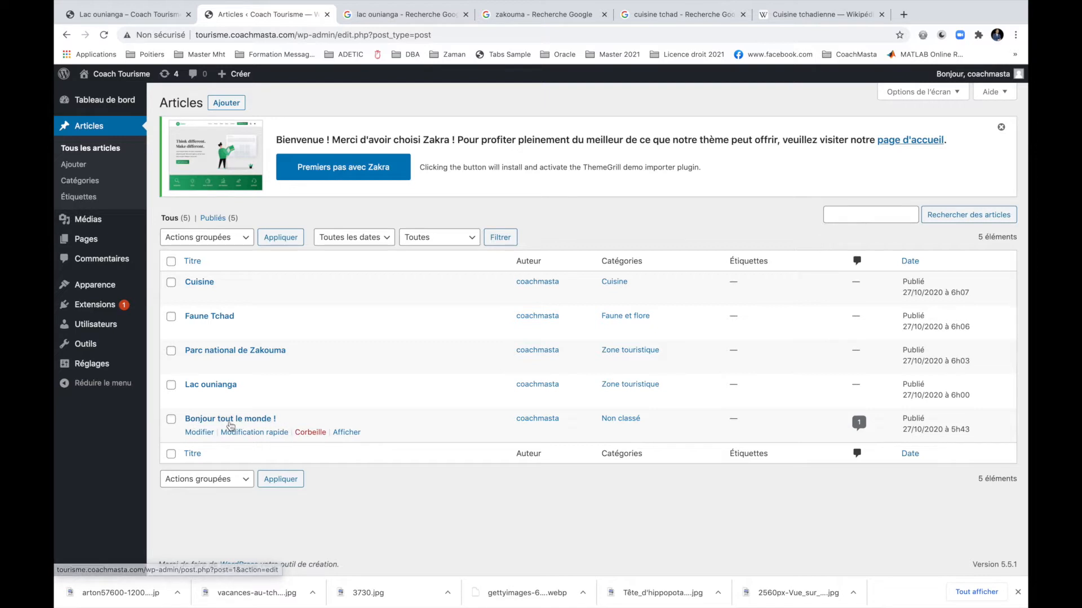
Trash the Bonjour tout le monde ! post and open the public site's front page.
{"action": "left_click", "coordinate": [313, 433]}
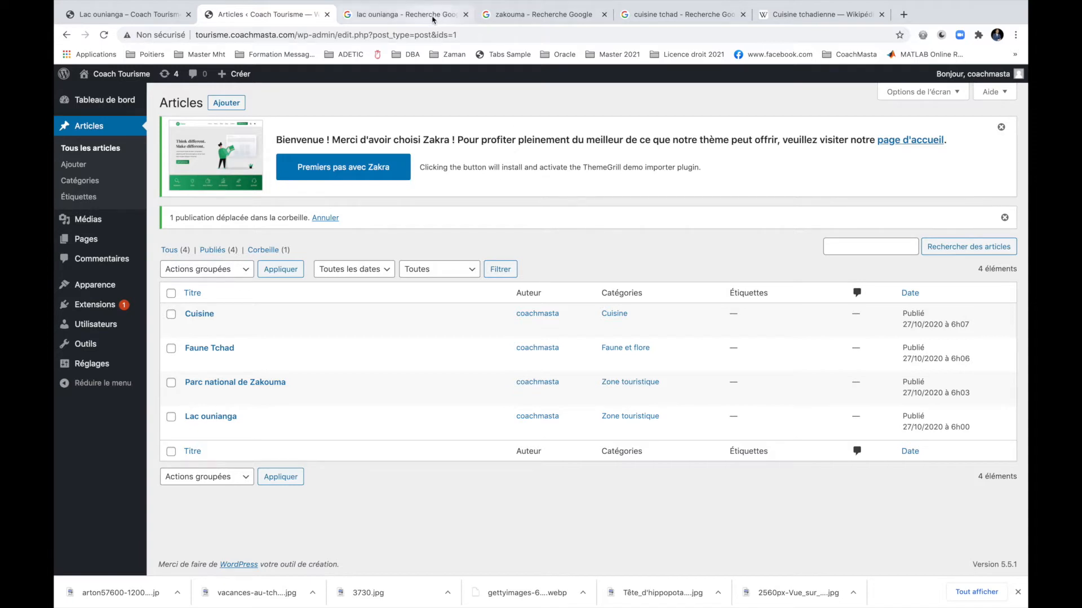
{"action": "mouse_move", "coordinate": [123, 75]}
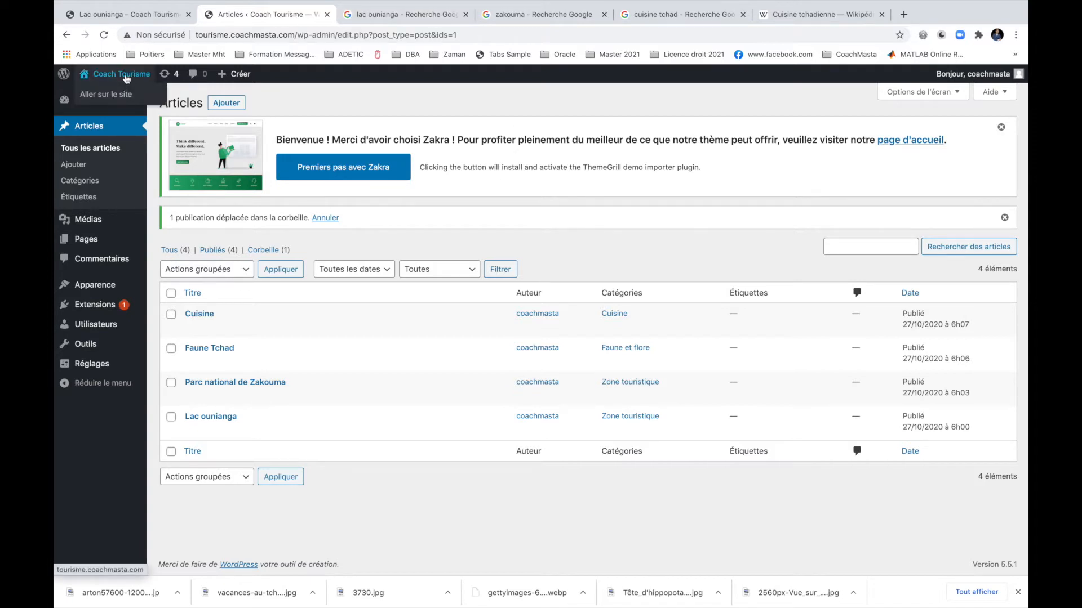
{"action": "left_click", "coordinate": [123, 94]}
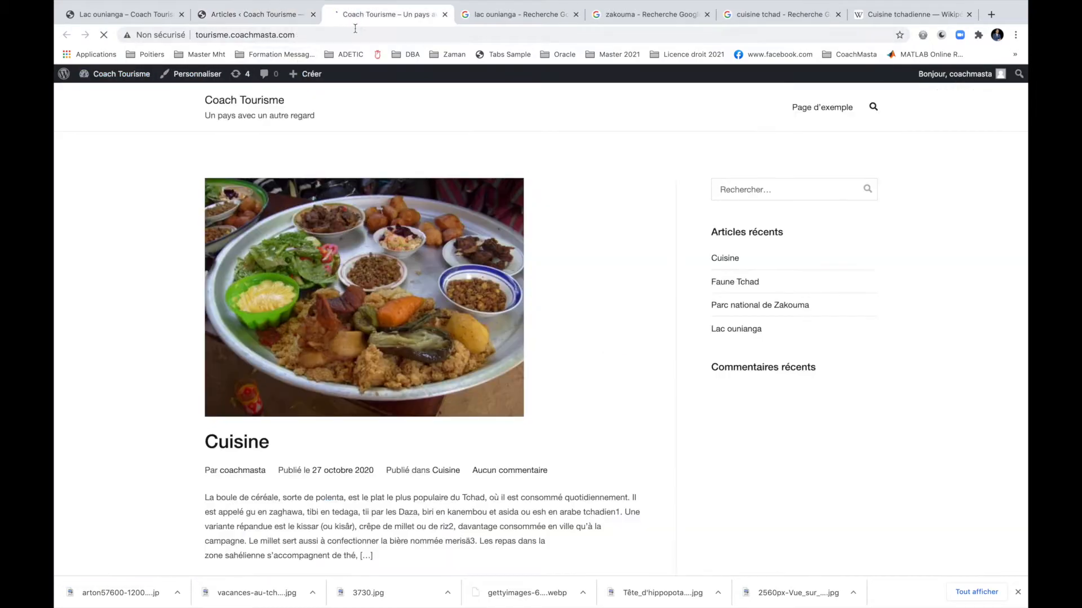
Scroll through the four posts on the live front page, then go back to the admin Articles tab.
{"action": "scroll", "coordinate": [540, 382], "scroll_direction": "down", "scroll_amount": 20}
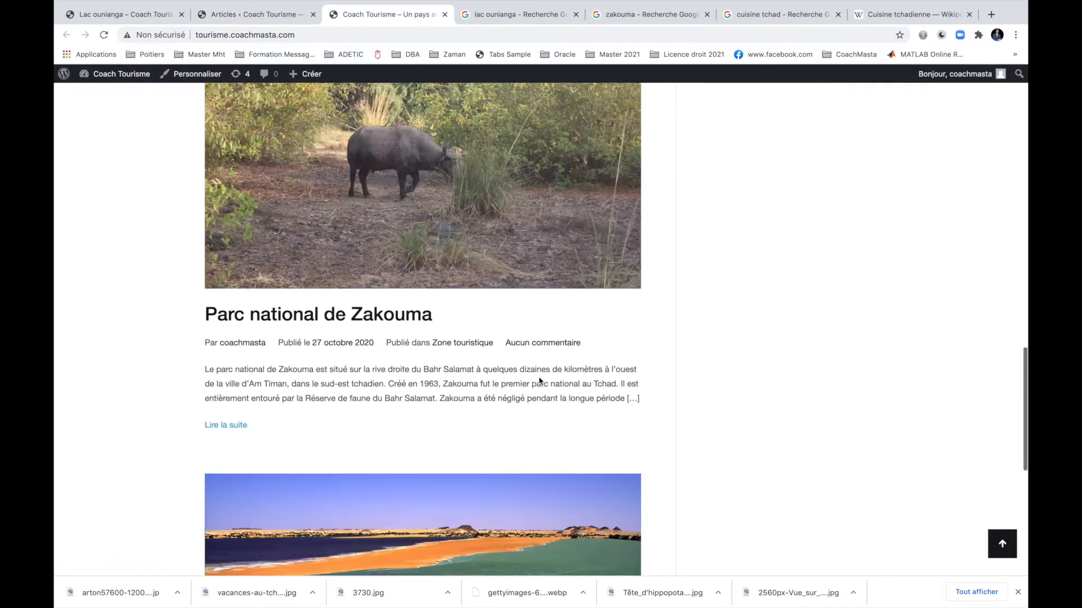
{"action": "scroll", "coordinate": [539, 378], "scroll_direction": "up", "scroll_amount": 20}
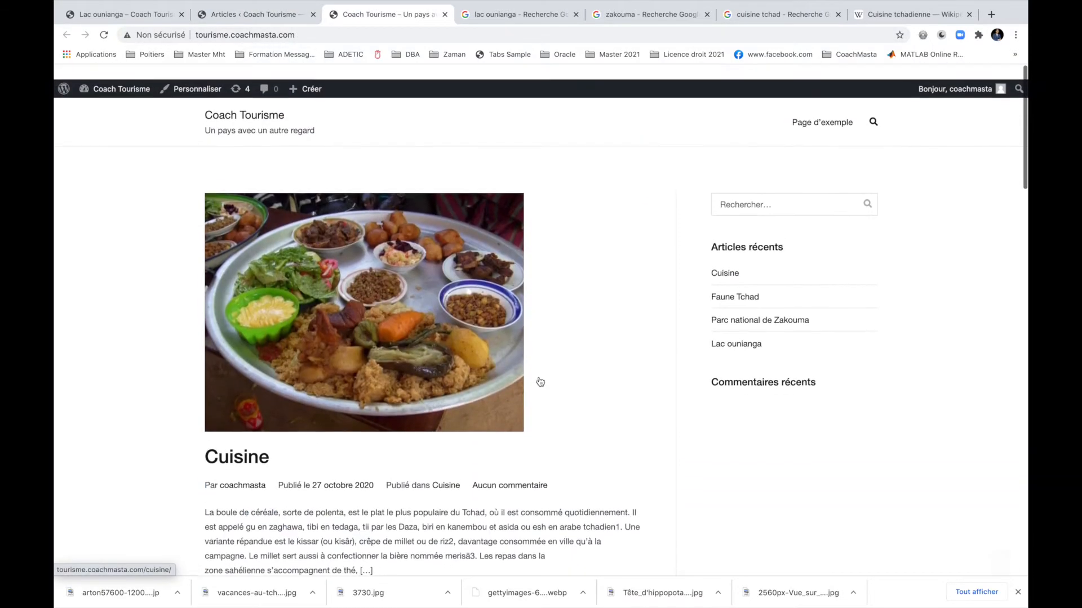
{"action": "scroll", "coordinate": [540, 382], "scroll_direction": "down", "scroll_amount": 20}
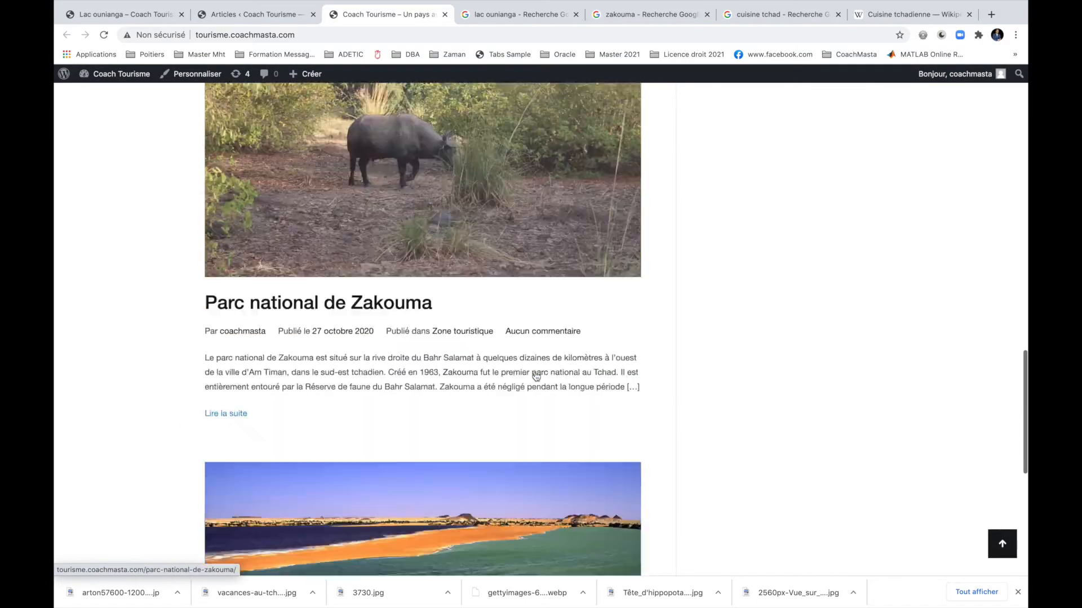
{"action": "scroll", "coordinate": [536, 376], "scroll_direction": "down", "scroll_amount": 5}
{"action": "scroll", "coordinate": [534, 377], "scroll_direction": "up", "scroll_amount": 20}
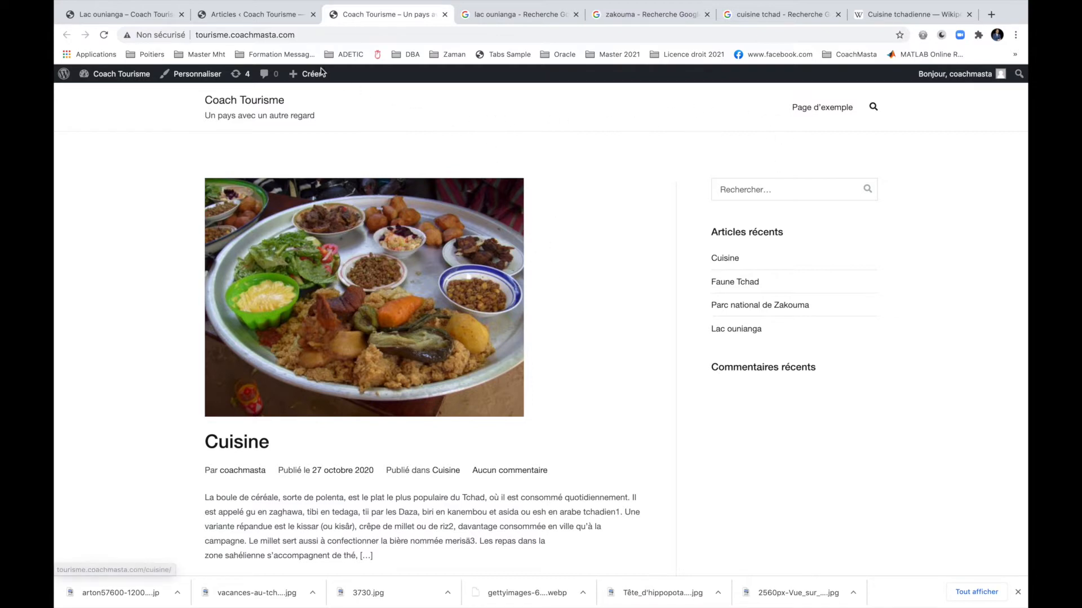
{"action": "left_click", "coordinate": [235, 16]}
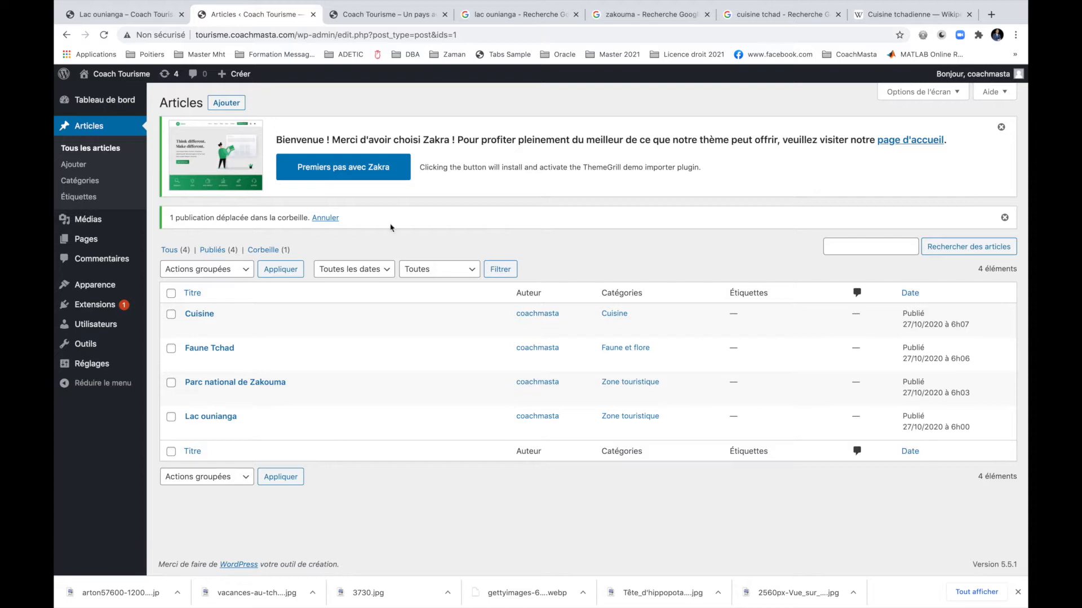
Create a new page titled 'A propos de nous' and begin its first paragraph with 'Nous sommes une'.
{"action": "mouse_move", "coordinate": [114, 250]}
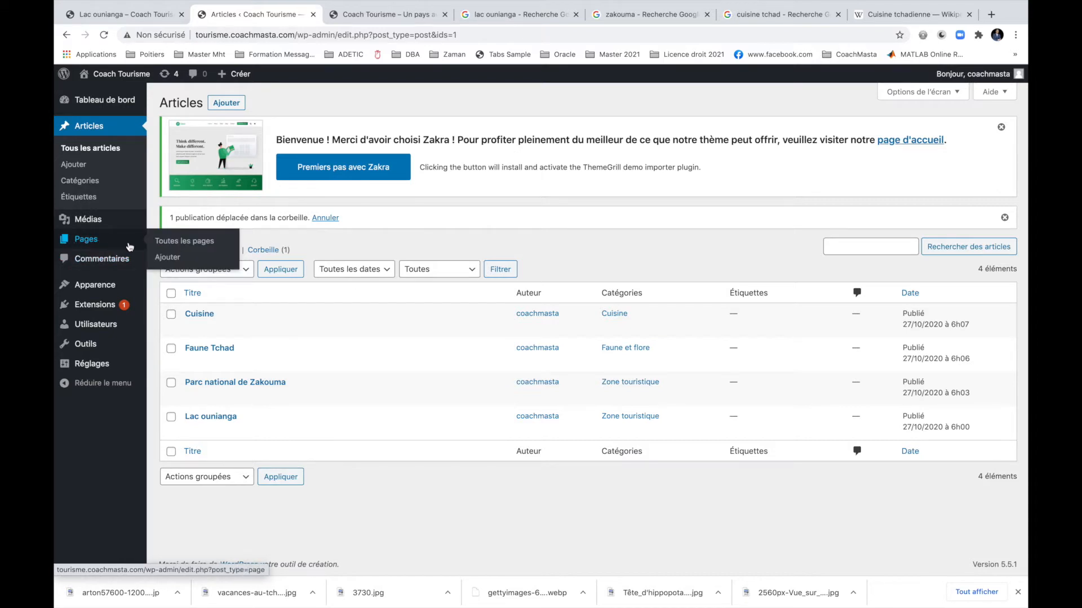
{"action": "left_click", "coordinate": [172, 258]}
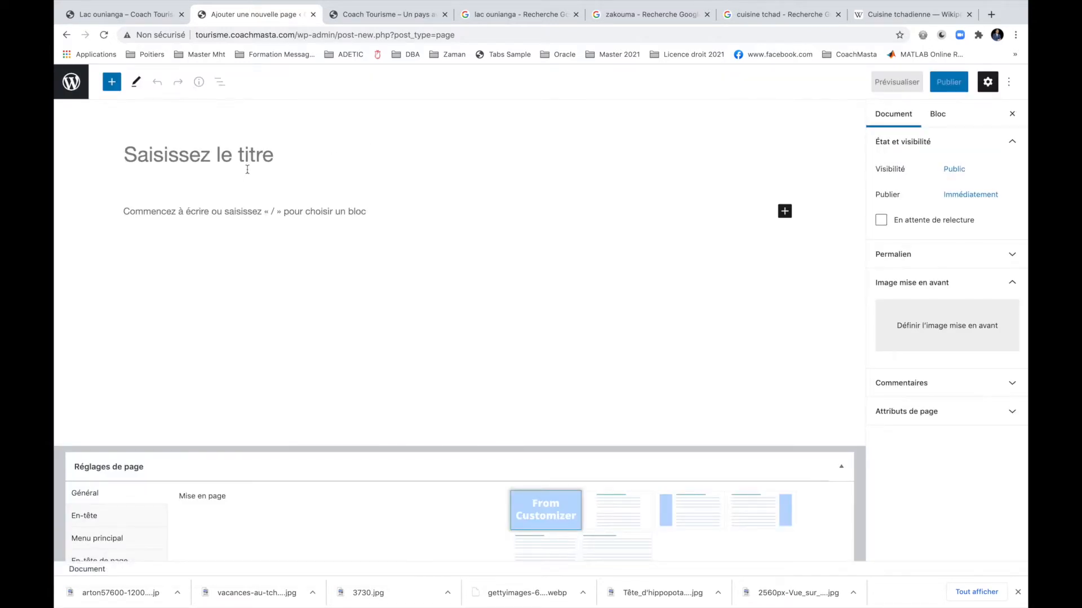
{"action": "type", "text": "A propo"}
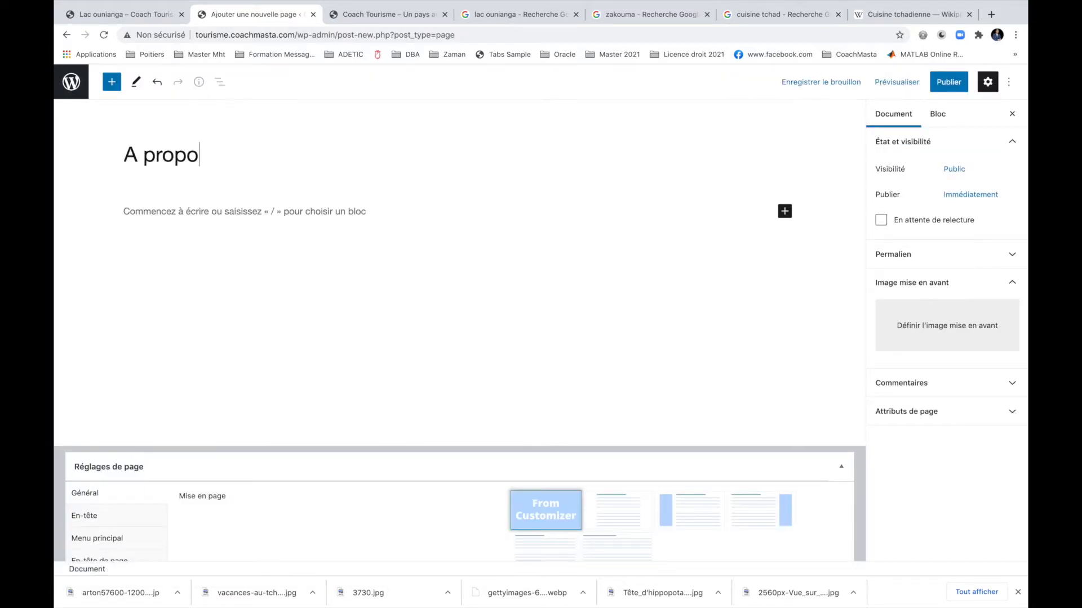
{"action": "type", "text": "s de nous"}
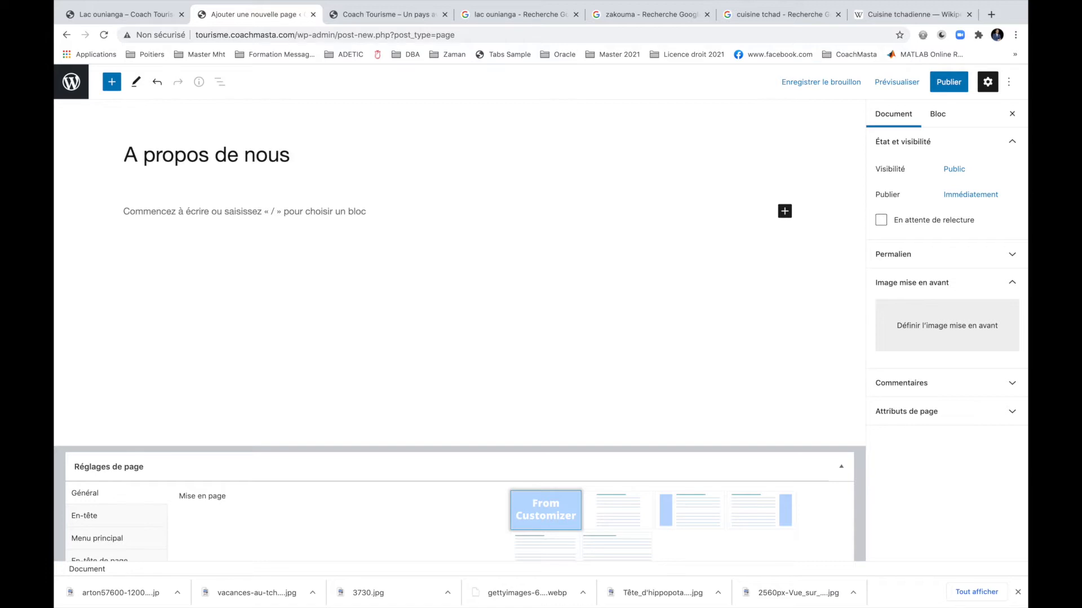
{"action": "left_click", "coordinate": [209, 211]}
{"action": "type", "text": "Nous sommes une"}
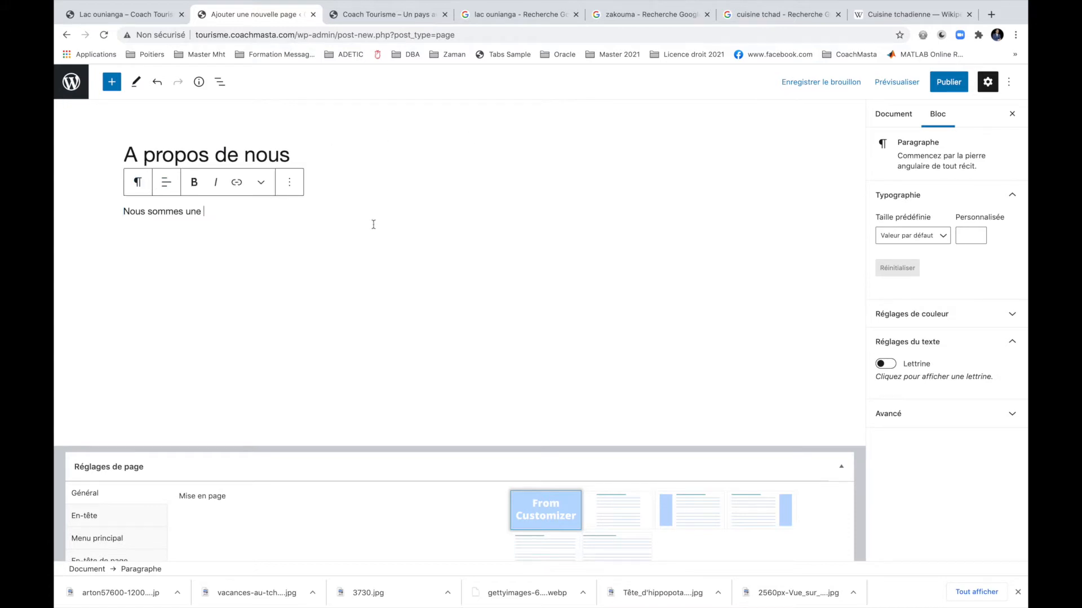
{"action": "left_click", "coordinate": [575, 15]}
Close the leftover Chad tabs, search 'lorem', and open lipsum.com, accepting its privacy consent.
{"action": "left_click", "coordinate": [575, 15]}
{"action": "left_click", "coordinate": [575, 14]}
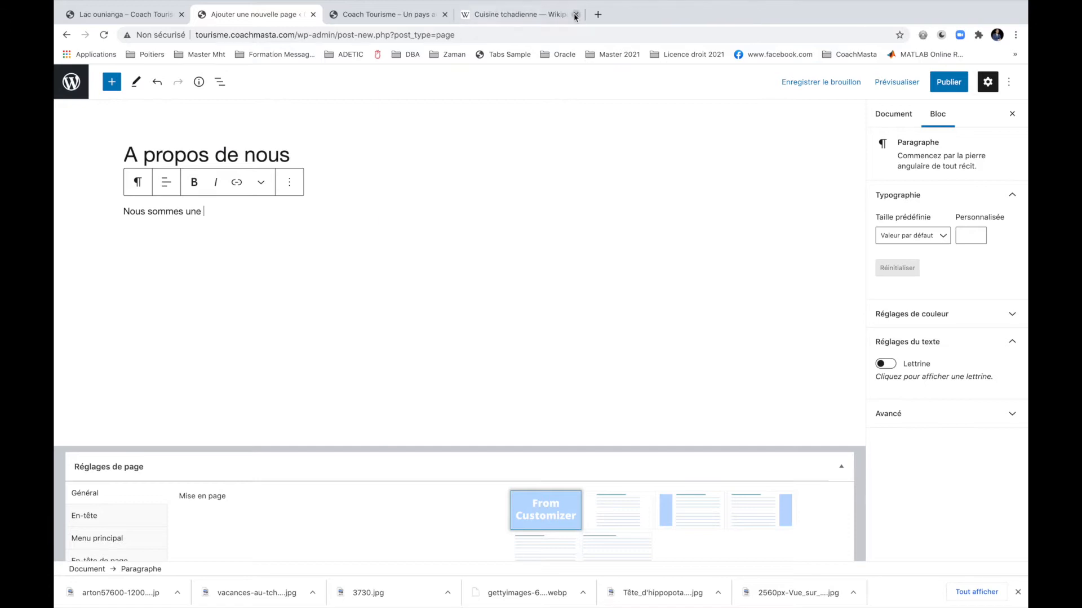
{"action": "left_click", "coordinate": [576, 14]}
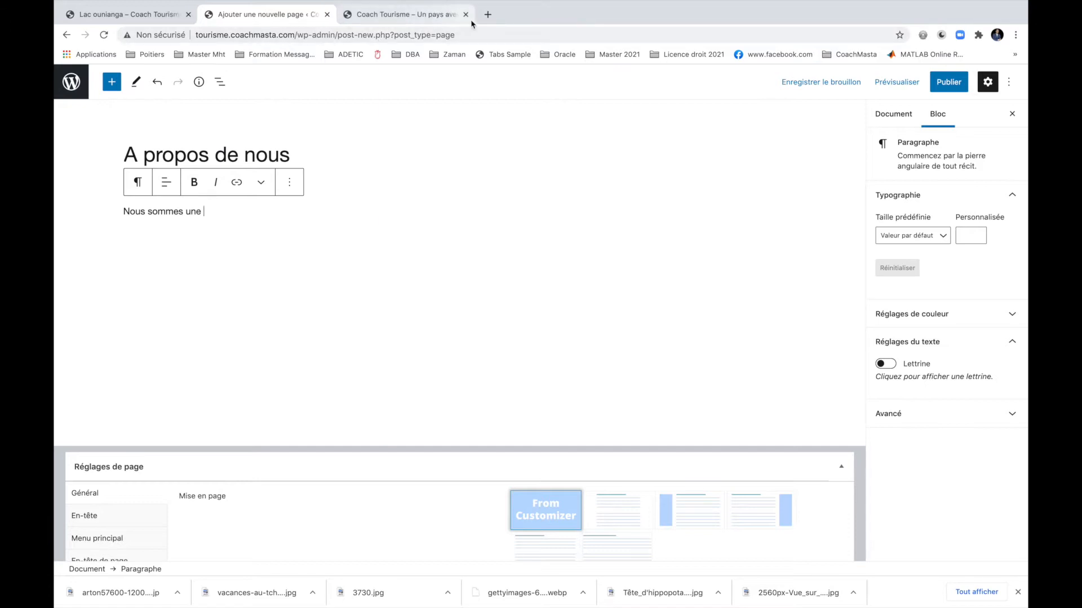
{"action": "left_click", "coordinate": [488, 16]}
{"action": "type", "text": "lorem ipsum"}
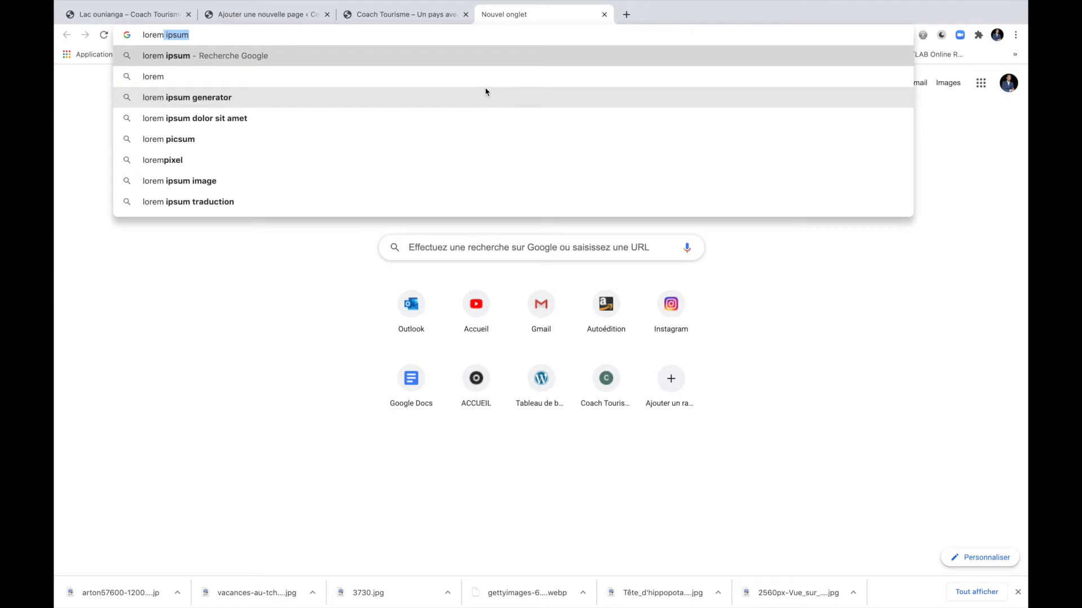
{"action": "key", "text": "Return"}
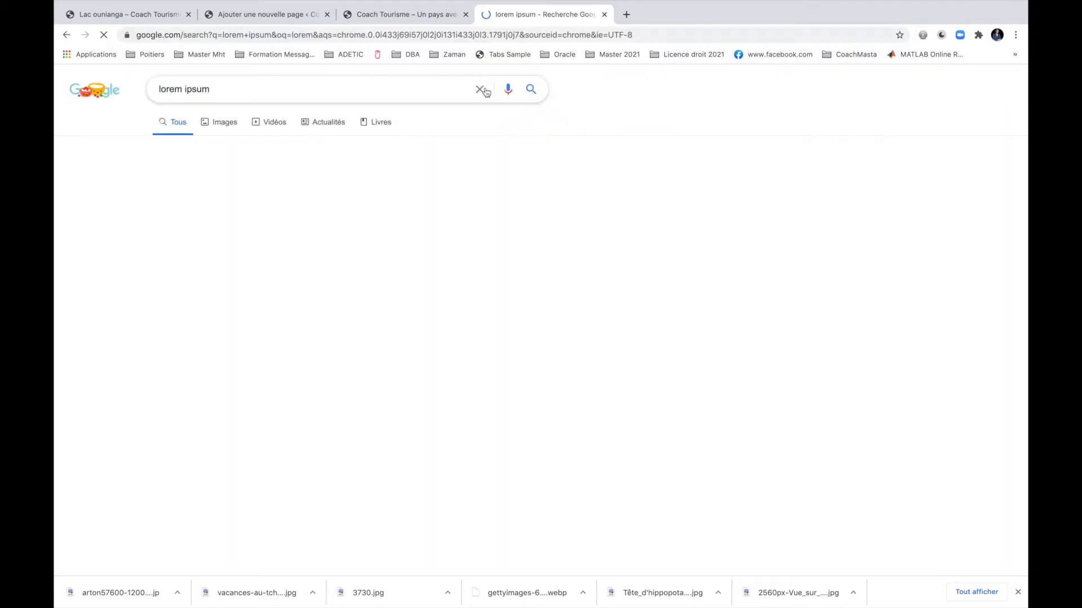
{"action": "left_click", "coordinate": [275, 194]}
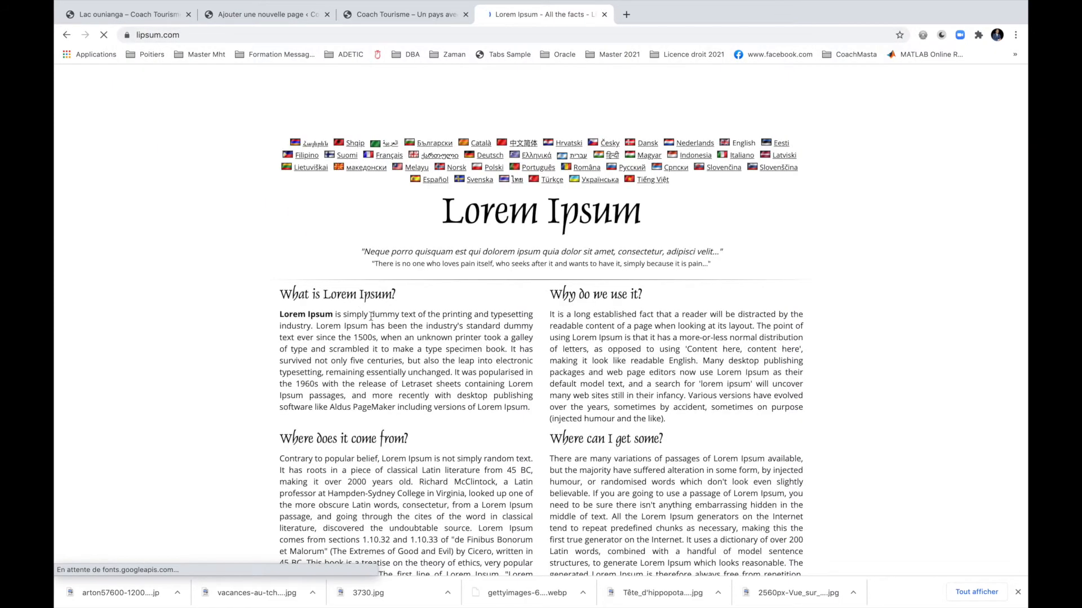
{"action": "scroll", "coordinate": [371, 316], "scroll_direction": "down", "scroll_amount": 2}
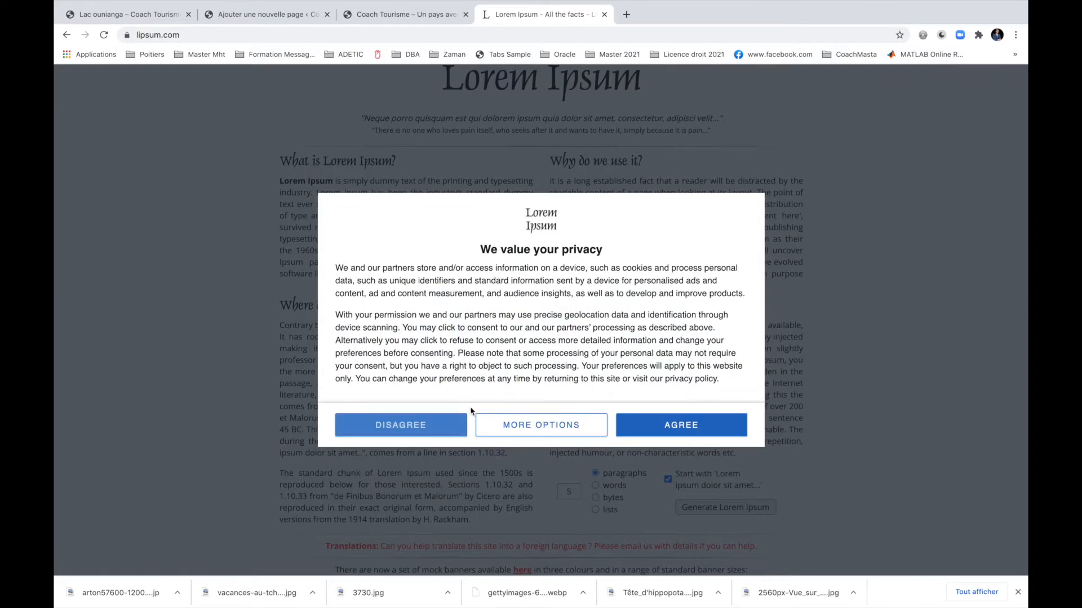
{"action": "left_click", "coordinate": [682, 426]}
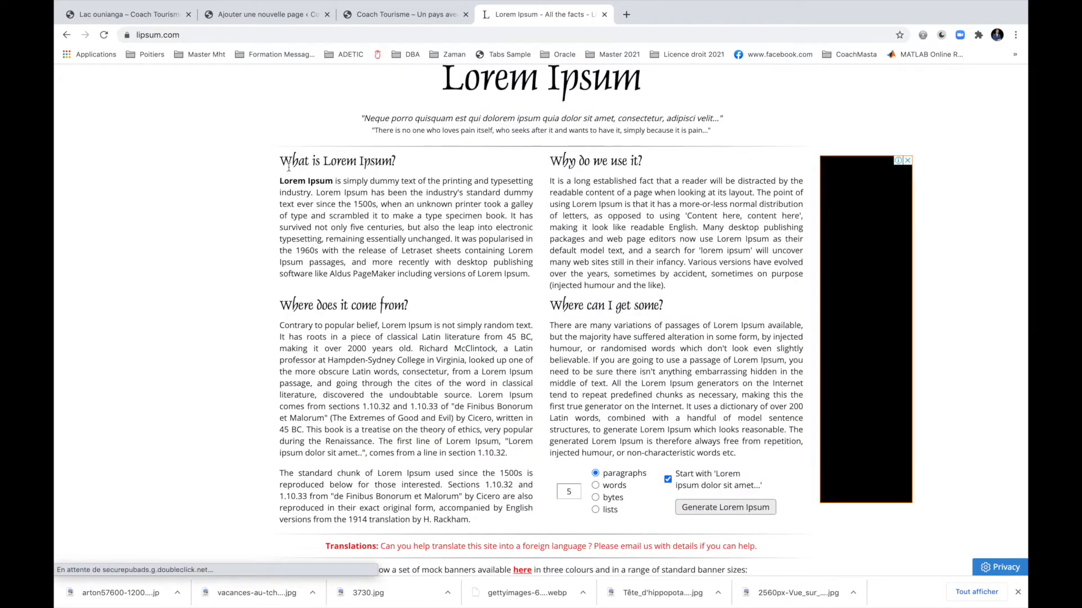
Generate five Lorem Ipsum paragraphs, select them all for copying, and return to WordPress.
{"action": "left_click_drag", "start_coordinate": [280, 158], "coordinate": [340, 212]}
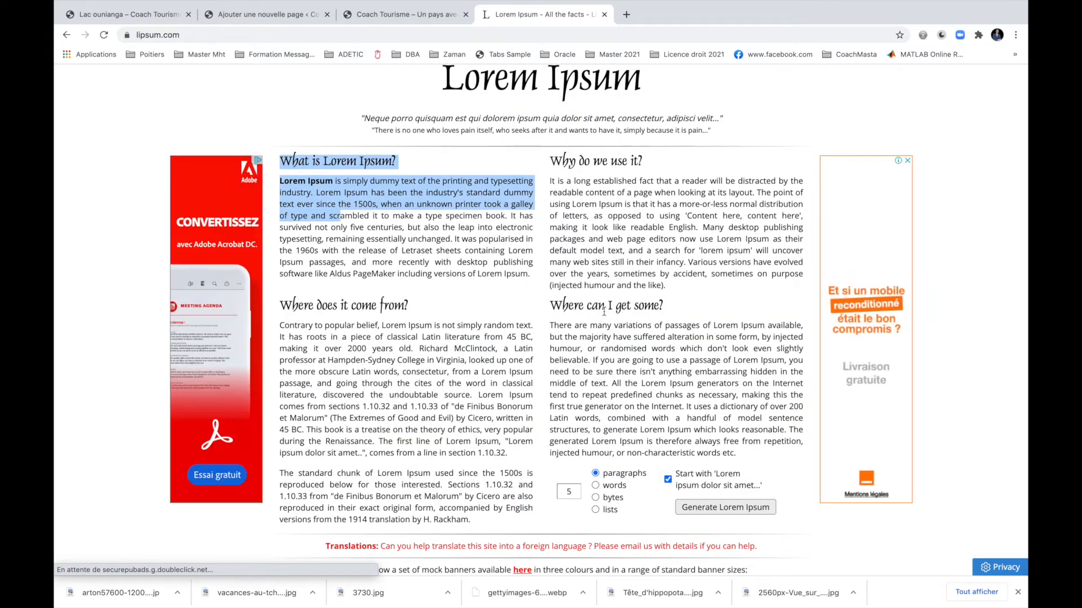
{"action": "scroll", "coordinate": [644, 292], "scroll_direction": "down", "scroll_amount": 4}
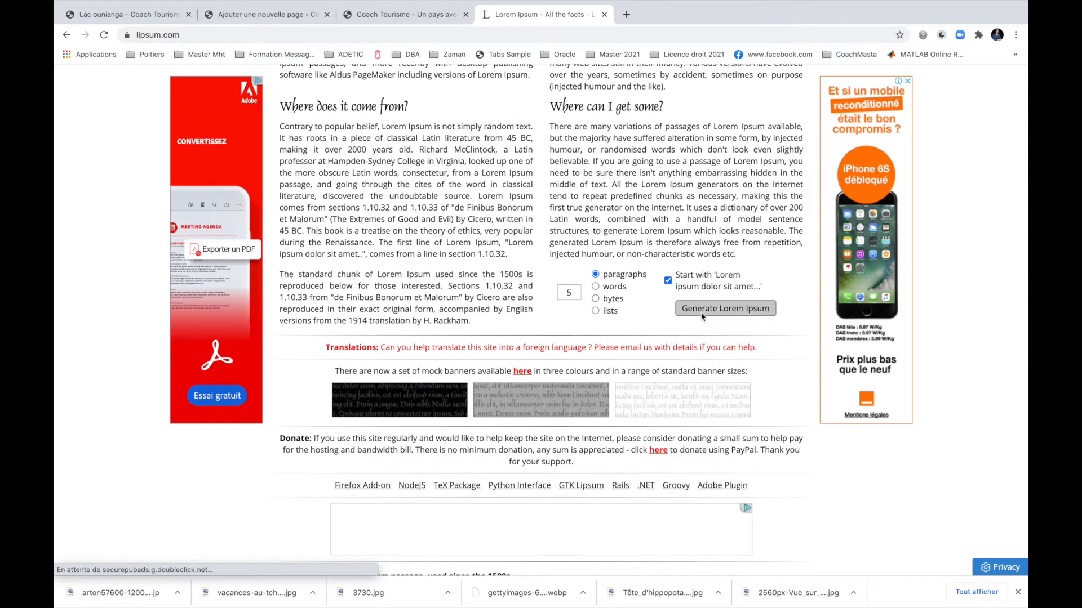
{"action": "left_click", "coordinate": [725, 308]}
{"action": "scroll", "coordinate": [702, 317], "scroll_direction": "down", "scroll_amount": 3}
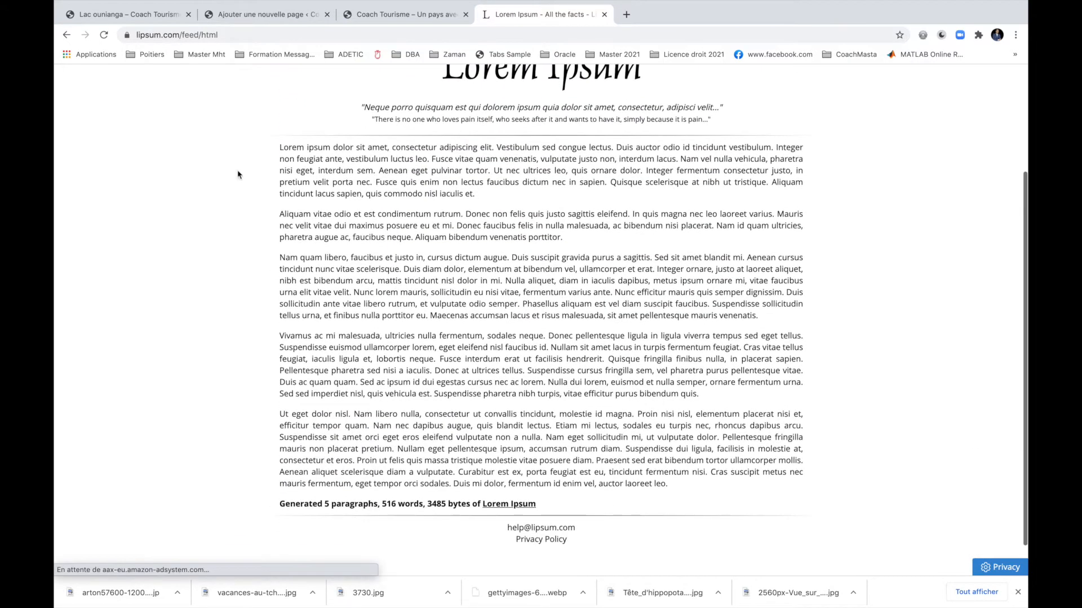
{"action": "left_click_drag", "start_coordinate": [281, 146], "coordinate": [702, 397]}
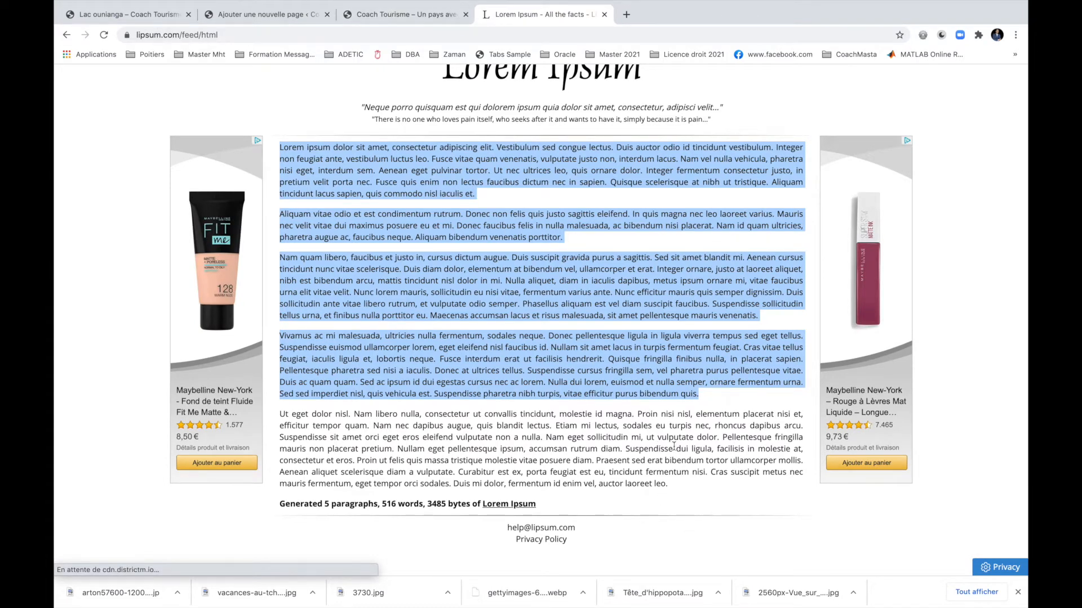
{"action": "left_click", "coordinate": [681, 487], "text": "shift"}
{"action": "key", "text": "super+c"}
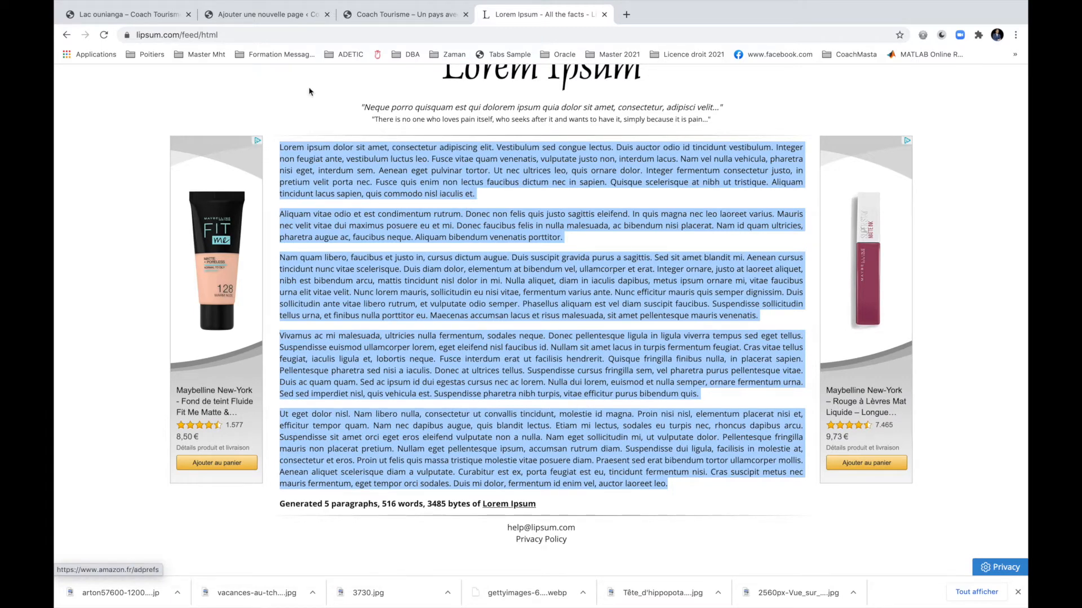
{"action": "left_click", "coordinate": [253, 14]}
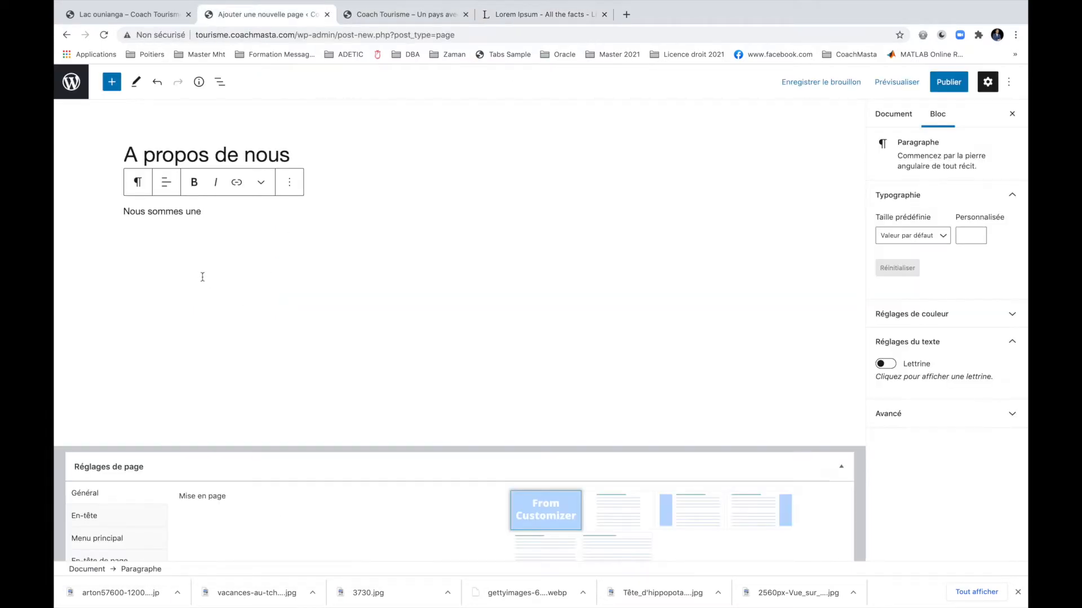
Replace the placeholder 'Nous sommes une' with the pasted Lorem Ipsum paragraphs.
{"action": "left_click_drag", "start_coordinate": [212, 217], "coordinate": [111, 220]}
{"action": "key", "text": "super+v"}
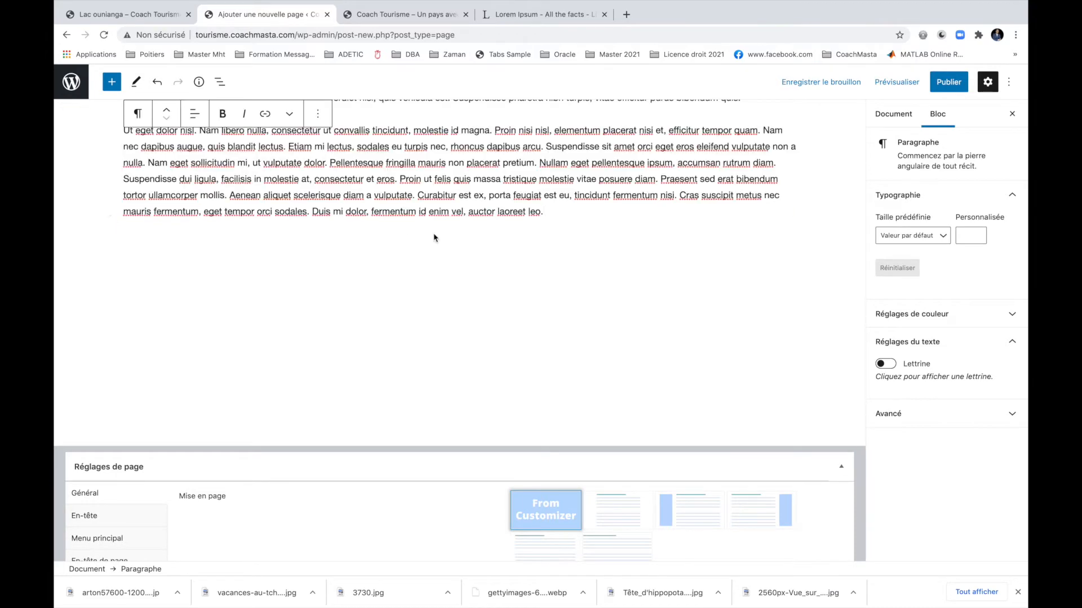
{"action": "scroll", "coordinate": [435, 235], "scroll_direction": "up", "scroll_amount": 10}
{"action": "scroll", "coordinate": [434, 233], "scroll_direction": "down", "scroll_amount": 1}
{"action": "scroll", "coordinate": [433, 233], "scroll_direction": "down", "scroll_amount": 1}
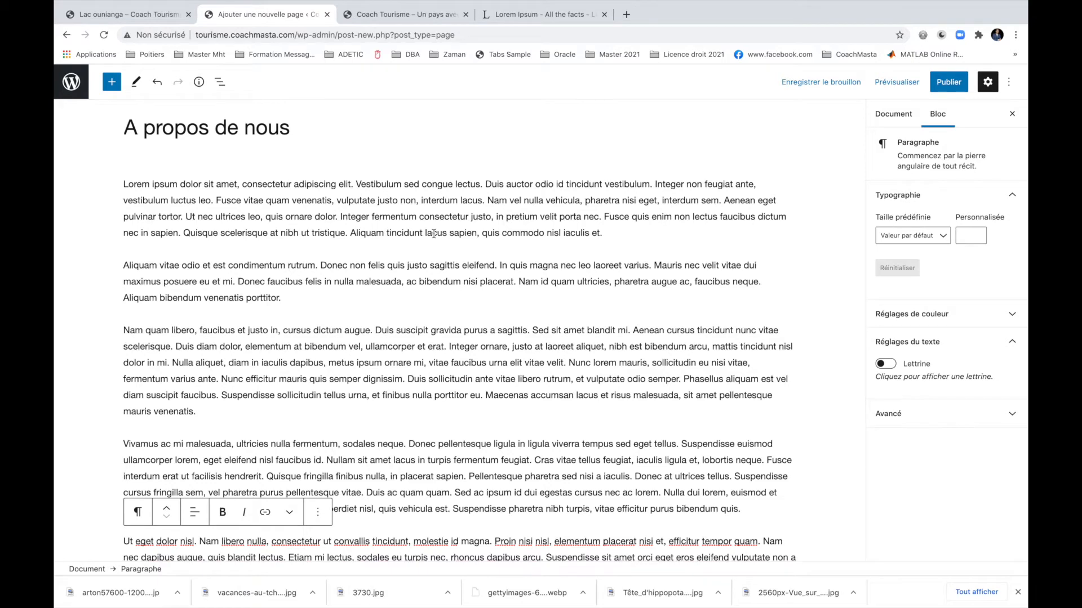
{"action": "mouse_move", "coordinate": [458, 248]}
Publish the A propos de nous page and bring up its Document settings.
{"action": "left_click", "coordinate": [942, 89]}
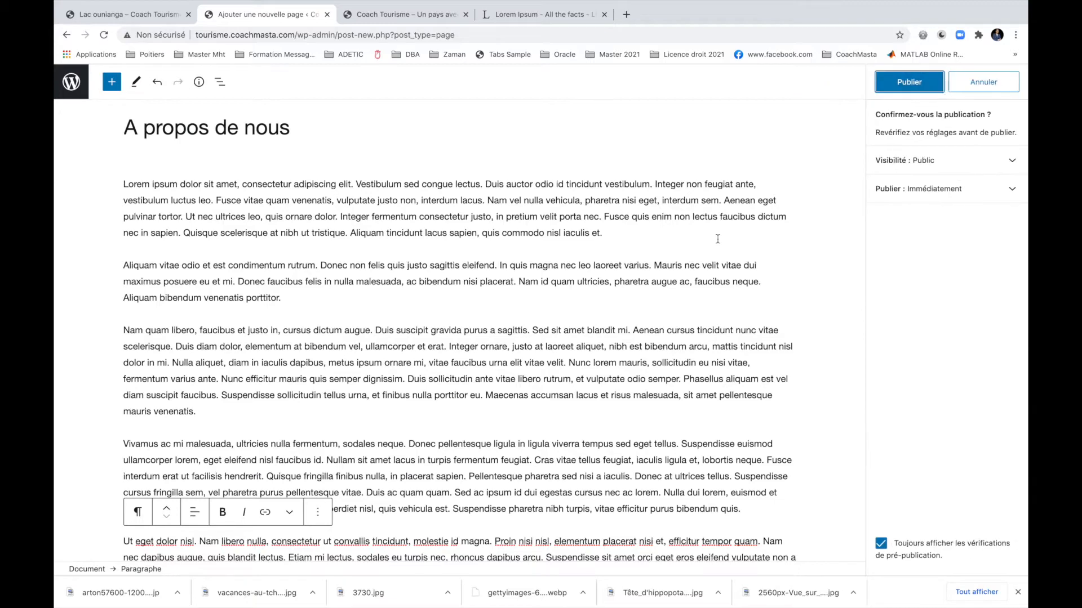
{"action": "left_click", "coordinate": [907, 86]}
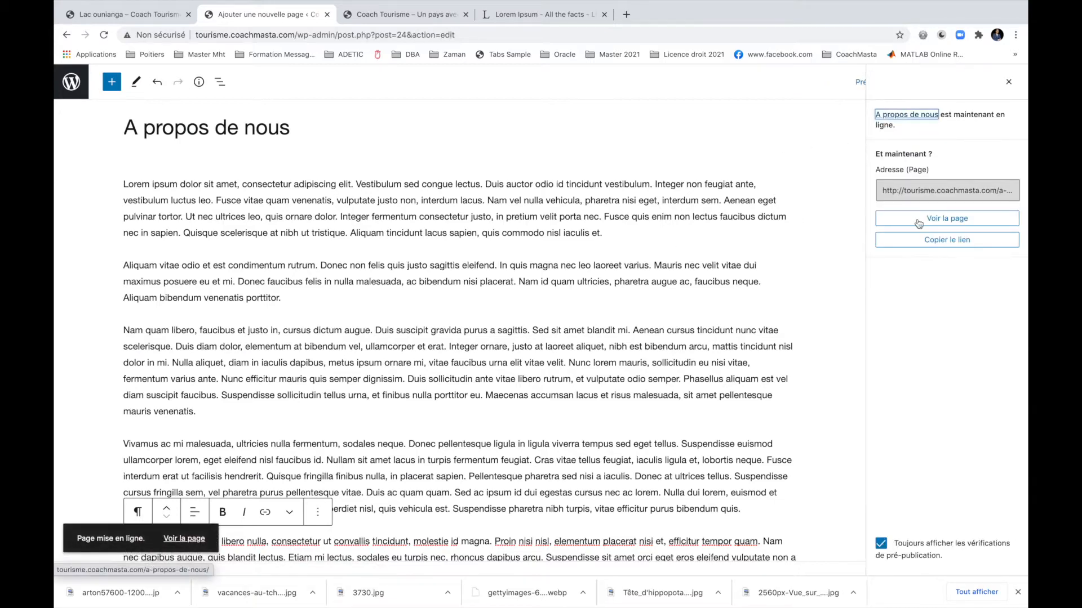
{"action": "left_click", "coordinate": [1009, 82]}
{"action": "left_click", "coordinate": [894, 114]}
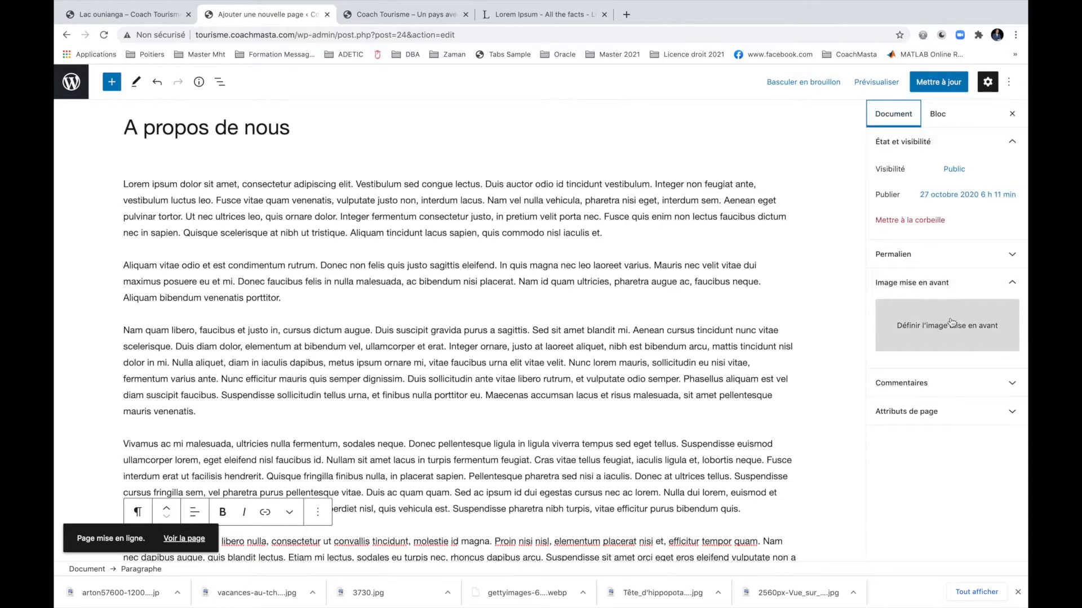
In a new tab, search Google for 'beau bureau'.
{"action": "left_click", "coordinate": [626, 14]}
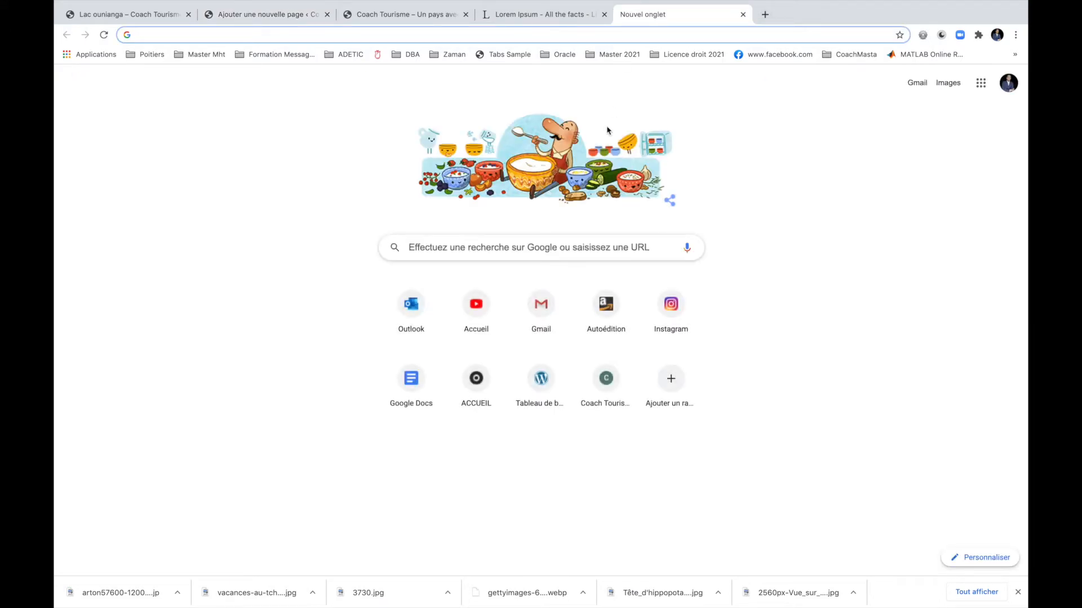
{"action": "type", "text": "belle ma"}
{"action": "key", "text": "BackSpace"}
{"action": "key", "text": "BackSpace"}
{"action": "key", "text": "BackSpace"}
{"action": "type", "text": "offi"}
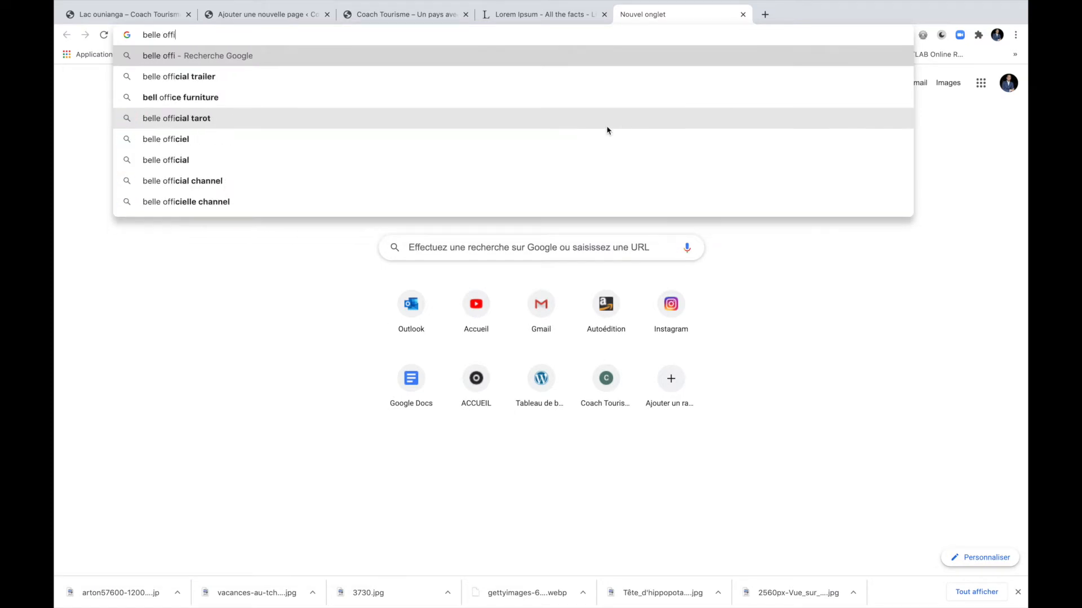
{"action": "key", "text": "BackSpace"}
{"action": "key", "text": "BackSpace"}
{"action": "key", "text": "BackSpace"}
{"action": "key", "text": "BackSpace"}
{"action": "type", "text": "bureau"}
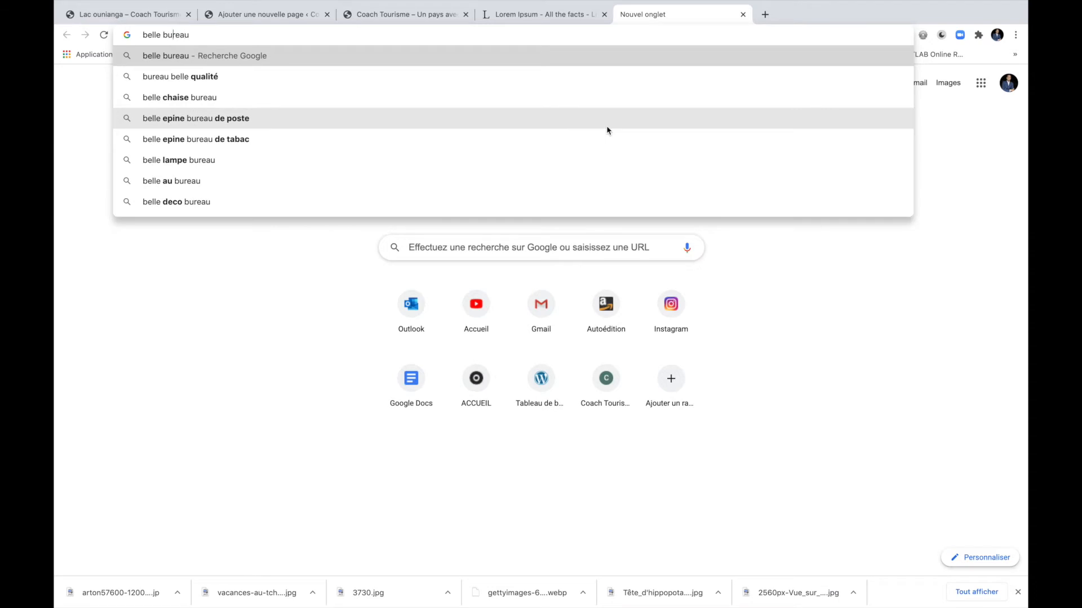
{"action": "key", "text": "BackSpace"}
{"action": "key", "text": "BackSpace"}
{"action": "key", "text": "BackSpace"}
{"action": "type", "text": "au"}
{"action": "key", "text": "Return"}
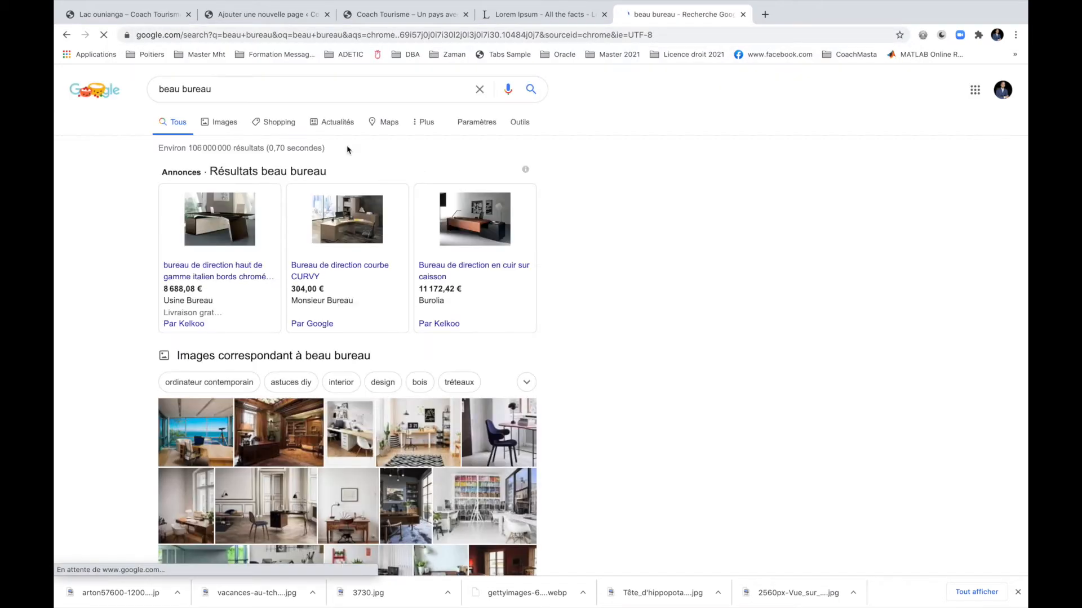
Switch to image results and change the query to 'beau batiment'.
{"action": "left_click", "coordinate": [230, 122]}
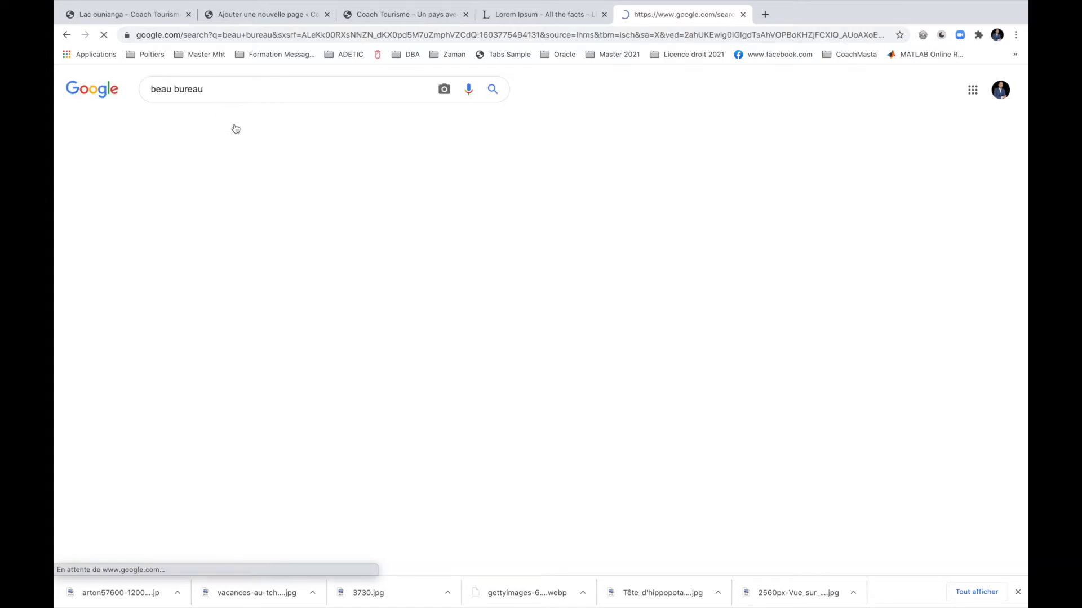
{"action": "left_click", "coordinate": [190, 91]}
{"action": "double_click", "coordinate": [189, 90]}
{"action": "type", "text": "batiment"}
{"action": "key", "text": "Return"}
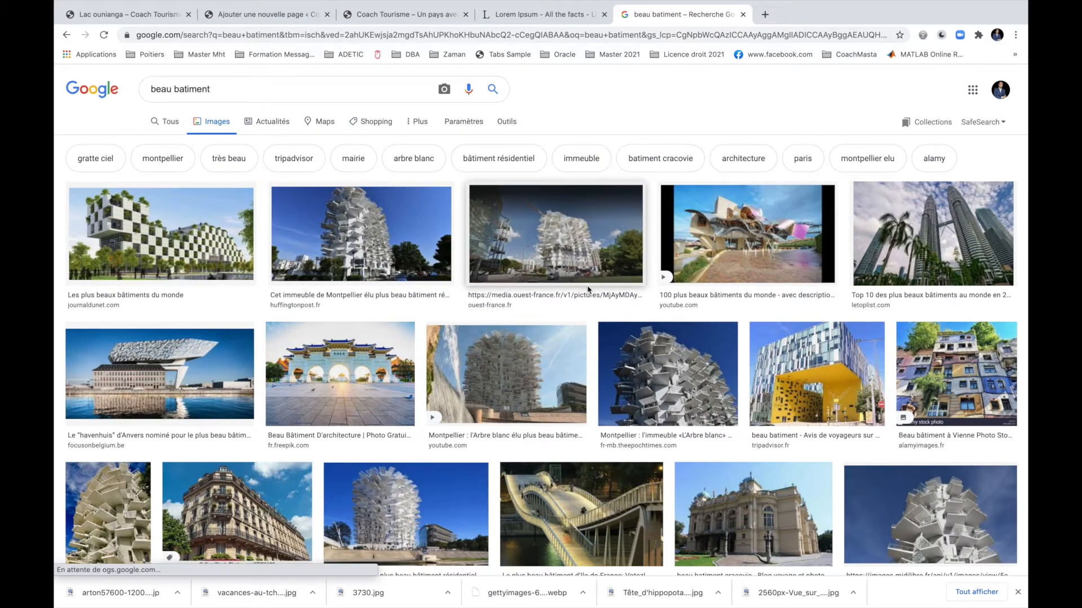
Save the Antwerp havenhuis photo as untitled_7.png and return to the WordPress editor.
{"action": "left_click", "coordinate": [222, 384]}
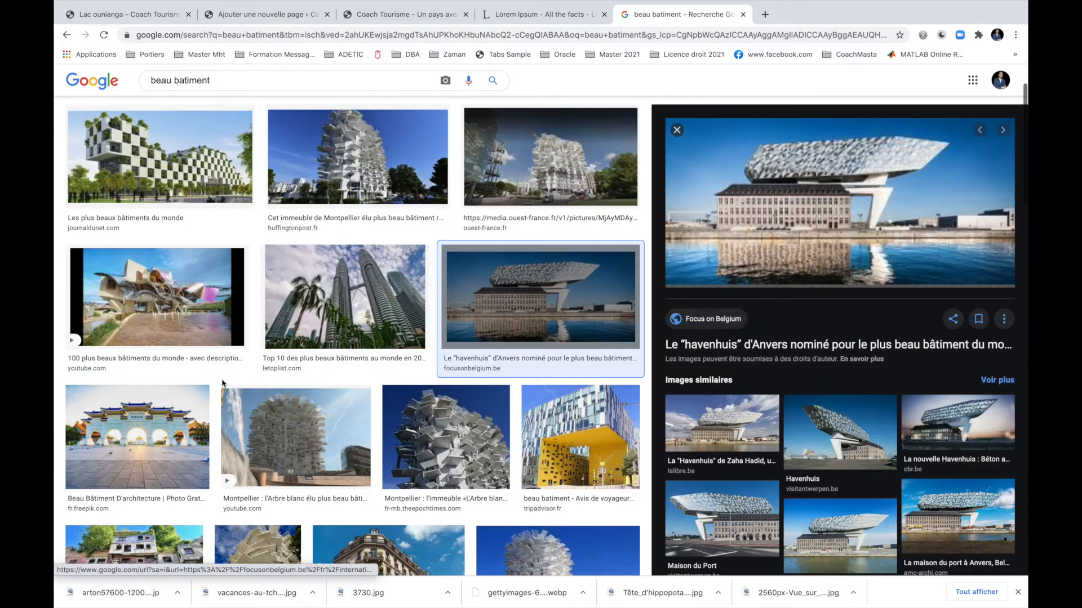
{"action": "right_click", "coordinate": [780, 237]}
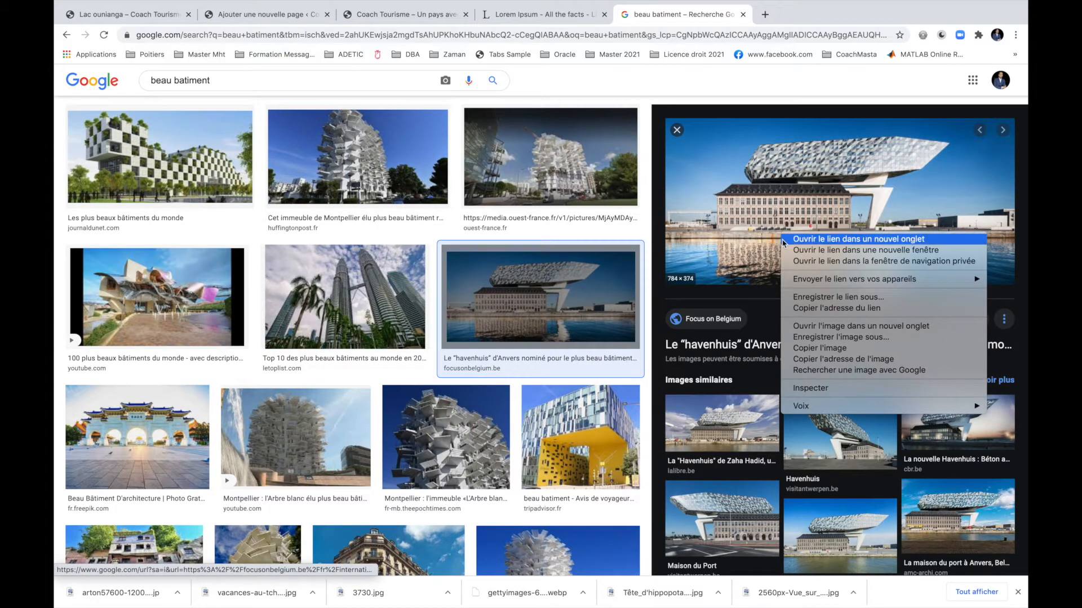
{"action": "left_click", "coordinate": [846, 337]}
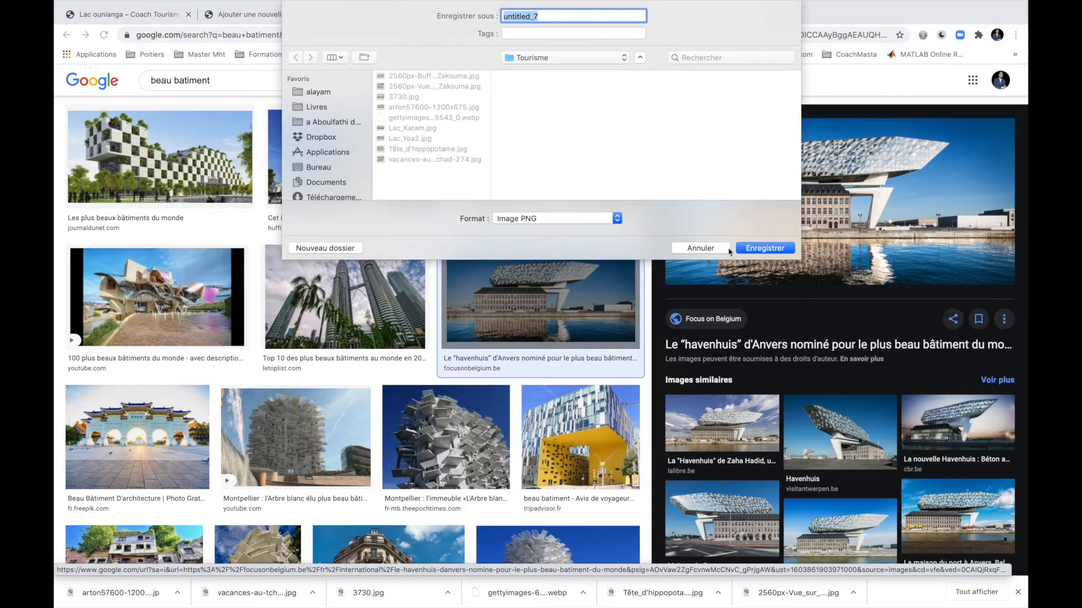
{"action": "left_click", "coordinate": [745, 249]}
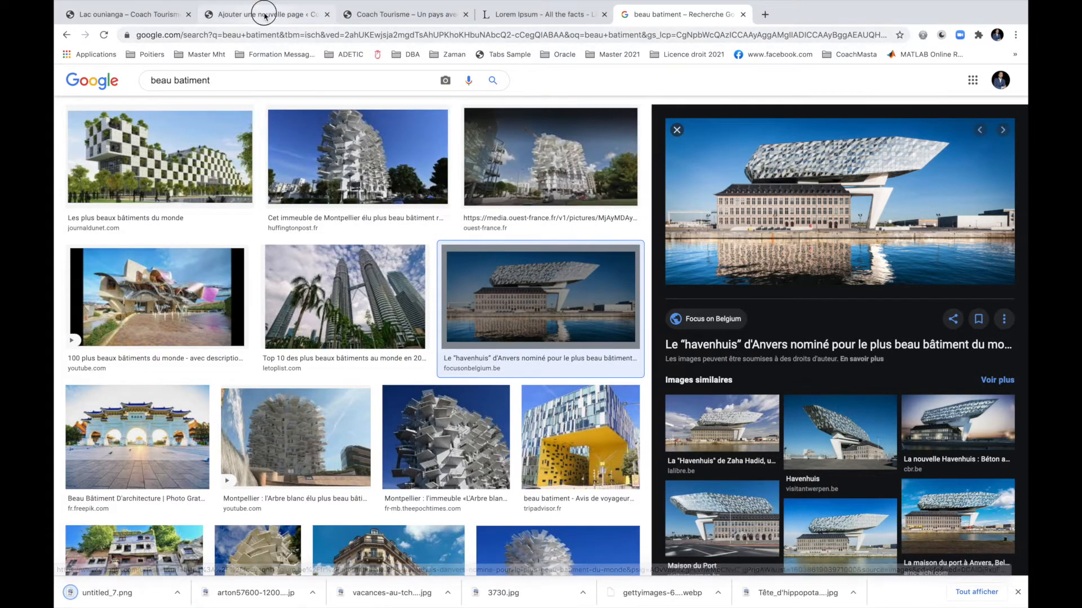
{"action": "left_click", "coordinate": [264, 16]}
Upload the Antwerp building photo and set it as the page's featured image.
{"action": "left_click", "coordinate": [932, 324]}
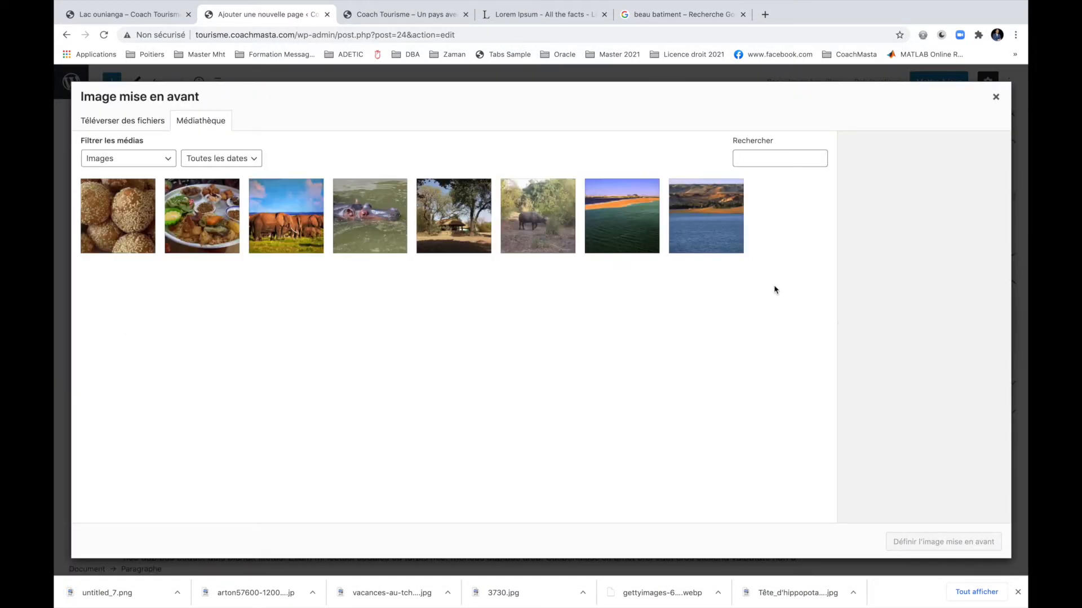
{"action": "left_click", "coordinate": [119, 119]}
{"action": "left_click", "coordinate": [548, 316]}
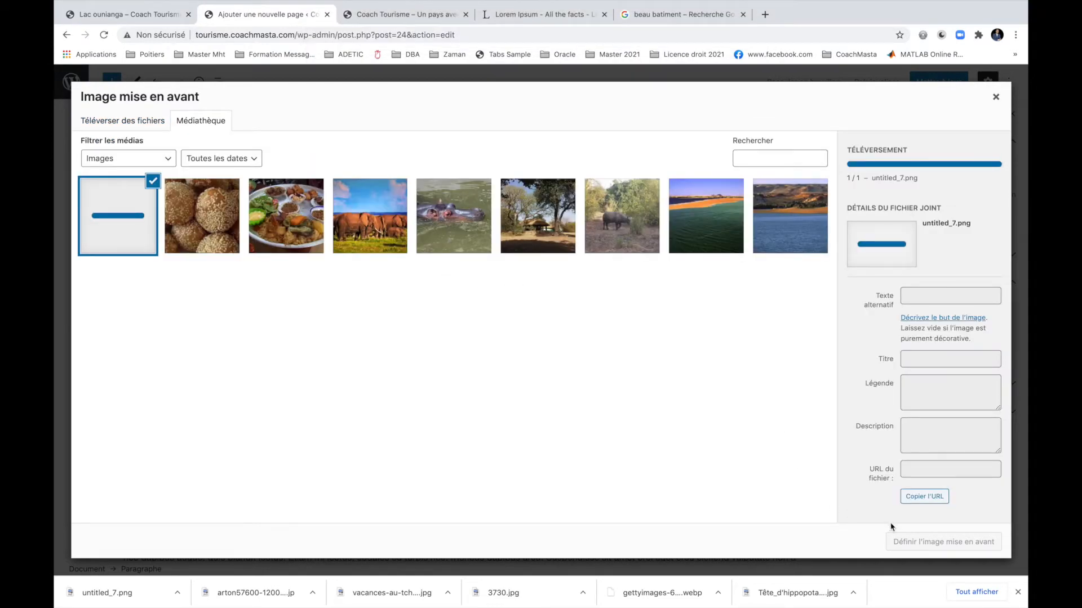
{"action": "left_click", "coordinate": [928, 543]}
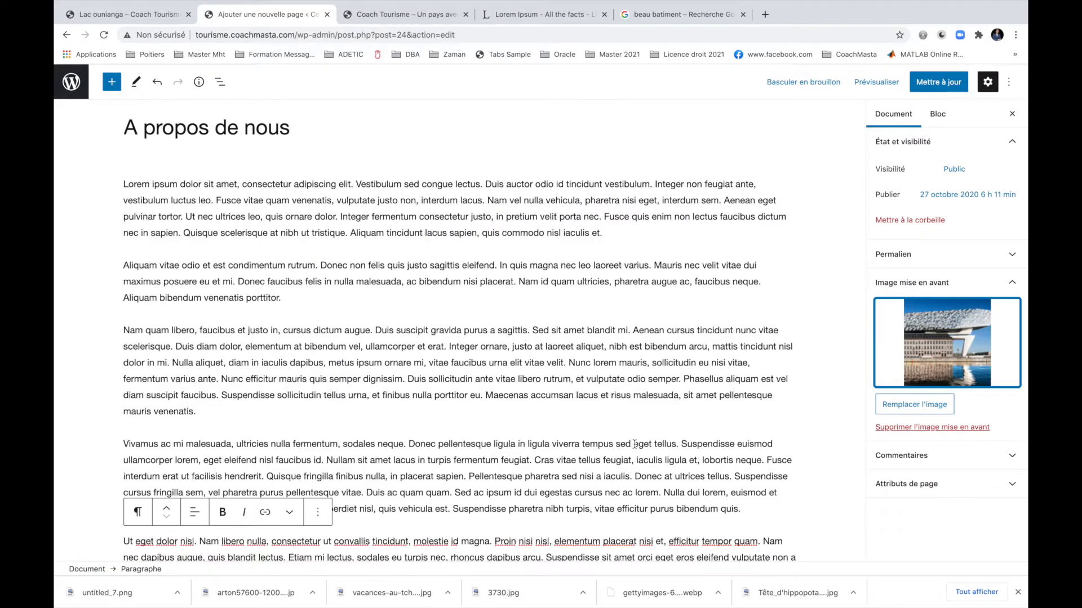
Update the A propos de nous page and view the published page in a new tab.
{"action": "left_click", "coordinate": [517, 323]}
{"action": "scroll", "coordinate": [517, 324], "scroll_direction": "up", "scroll_amount": 1}
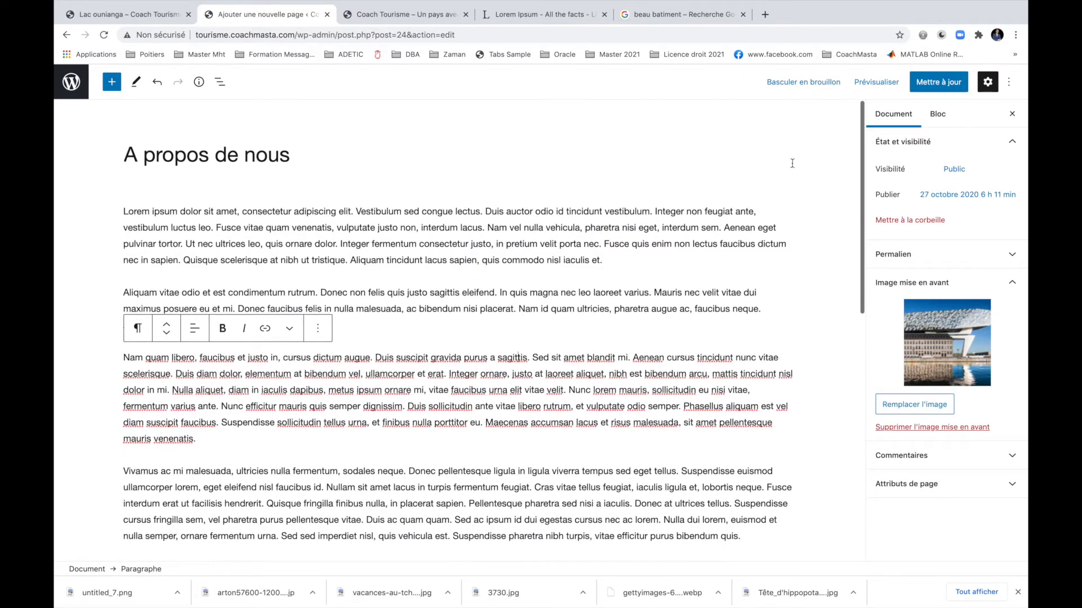
{"action": "left_click", "coordinate": [933, 81]}
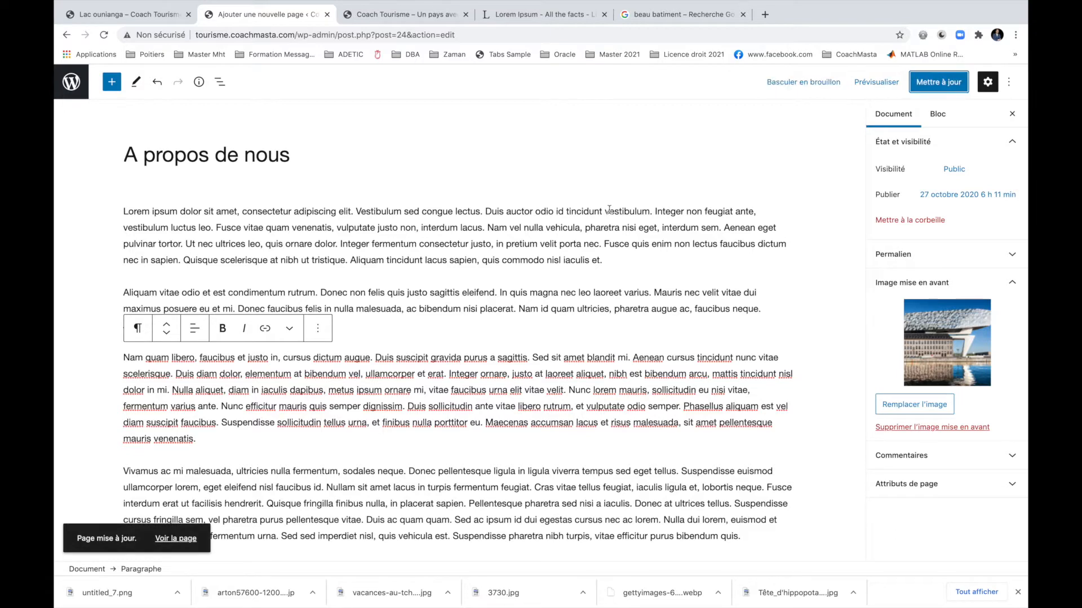
{"action": "left_click", "coordinate": [175, 539], "text": "super"}
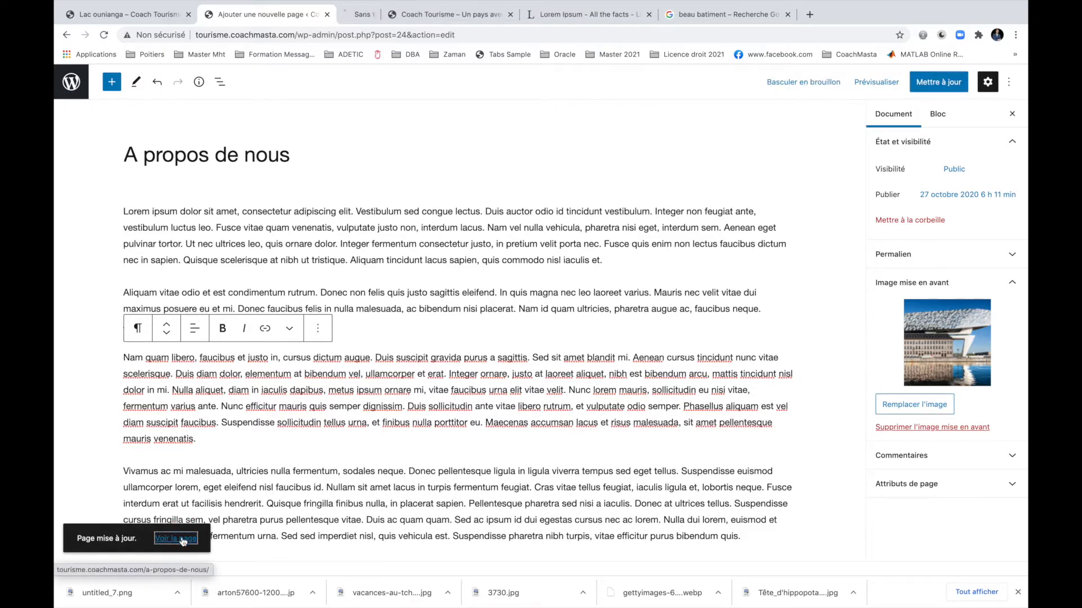
{"action": "left_click", "coordinate": [403, 16]}
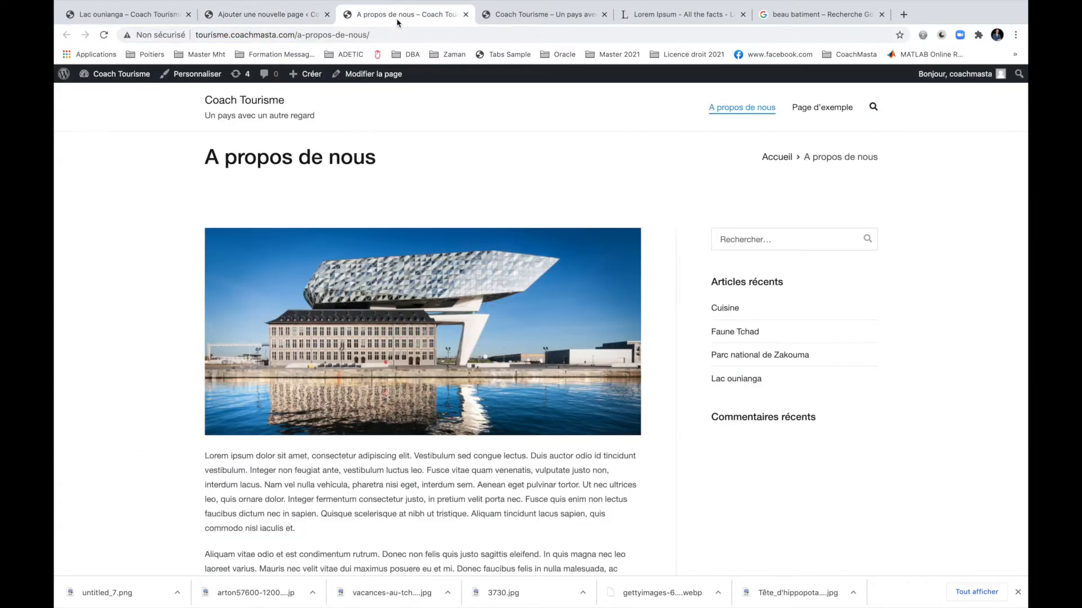
Scroll over the live About page, then return to the 'Ajouter une nouvelle page' editor tab.
{"action": "scroll", "coordinate": [556, 292], "scroll_direction": "down", "scroll_amount": 15}
{"action": "scroll", "coordinate": [556, 293], "scroll_direction": "up", "scroll_amount": 15}
{"action": "left_click", "coordinate": [273, 15]}
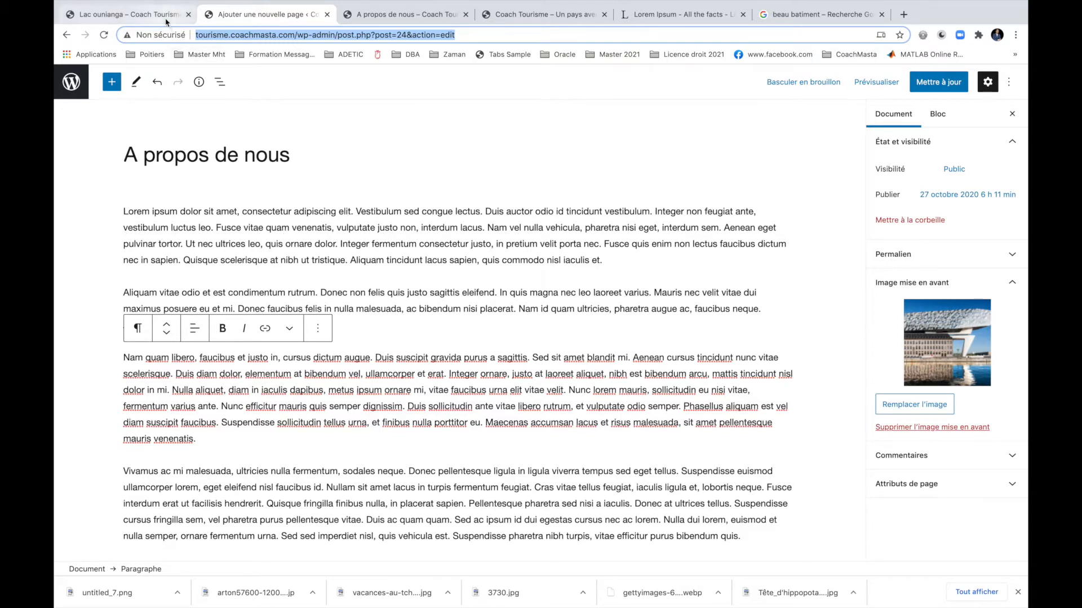
Create a new page titled 'Contact' saying 'Nos contacts seront bientôt en ligne. Vous pouvez nous écrire sur :'.
{"action": "left_click", "coordinate": [72, 83]}
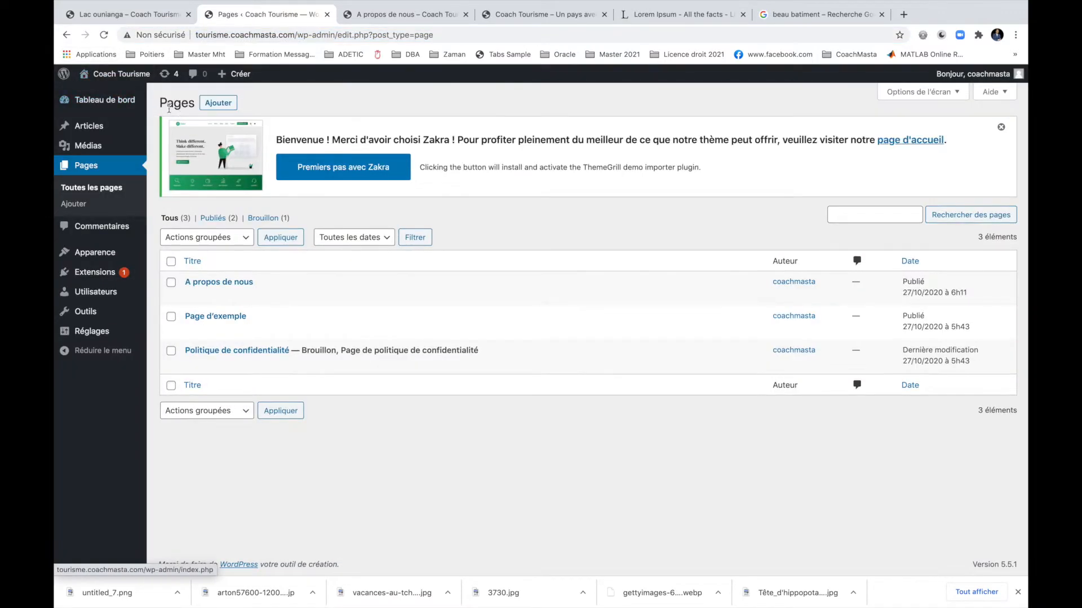
{"action": "mouse_move", "coordinate": [244, 78]}
{"action": "left_click", "coordinate": [236, 125]}
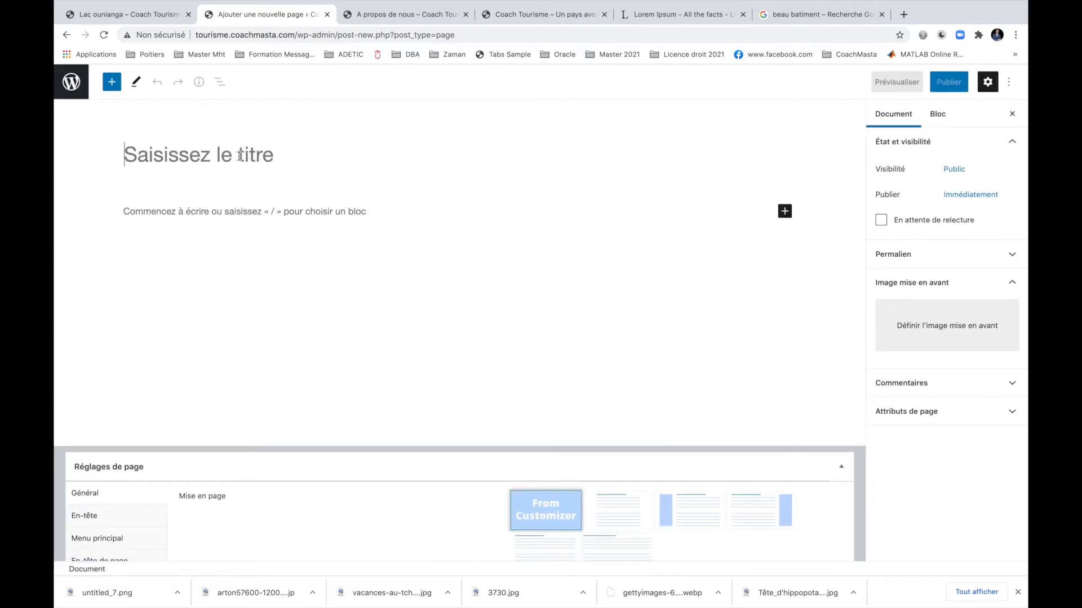
{"action": "type", "text": "Co"}
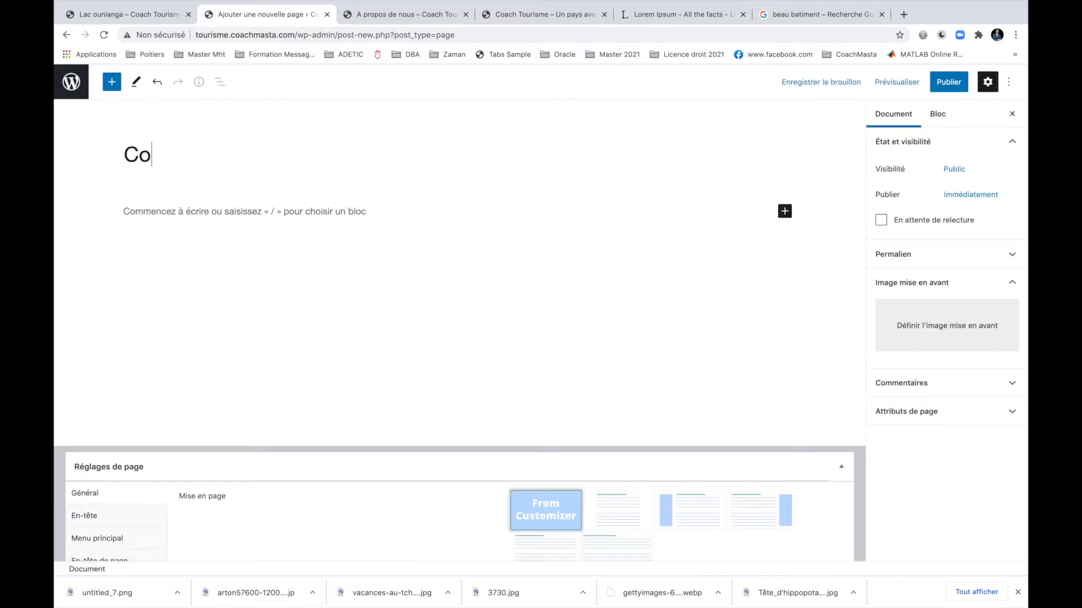
{"action": "type", "text": "ntact"}
{"action": "left_click", "coordinate": [256, 209]}
{"action": "type", "text": "Nos contact"}
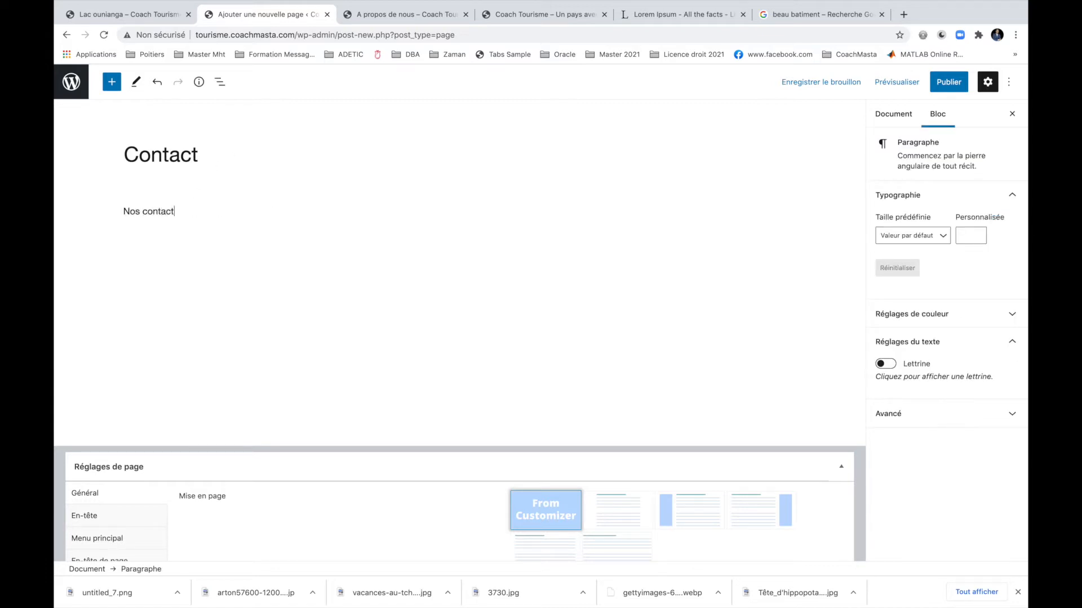
{"action": "type", "text": "s seront bientôt en ligne. Vous pouvez nous"}
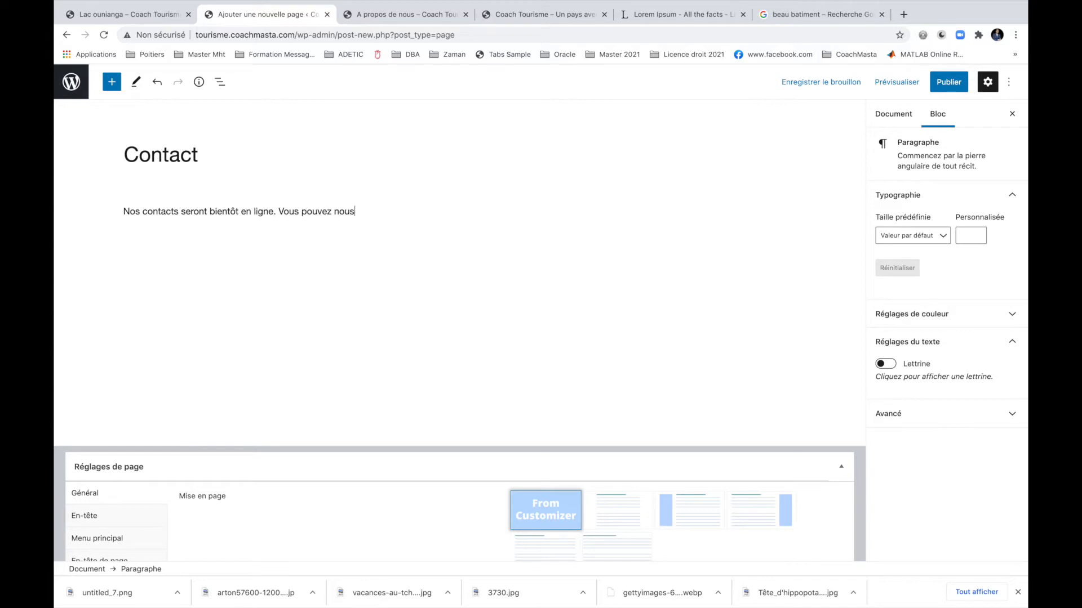
{"action": "type", "text": " écrire sur :"}
Add the contact e-mail address on a new line and publish the Contact page.
{"action": "key", "text": "Return"}
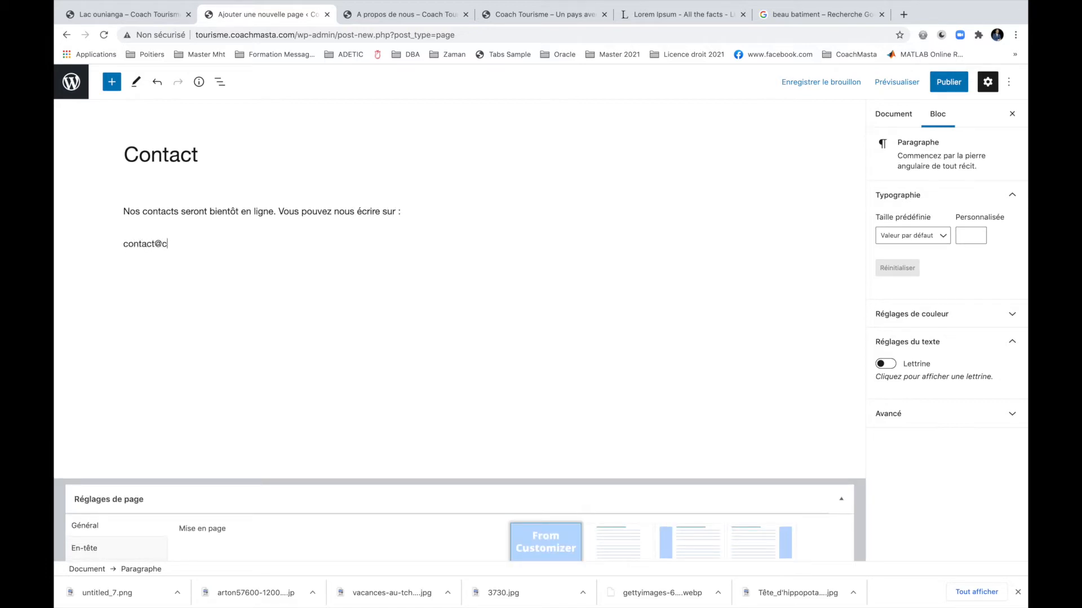
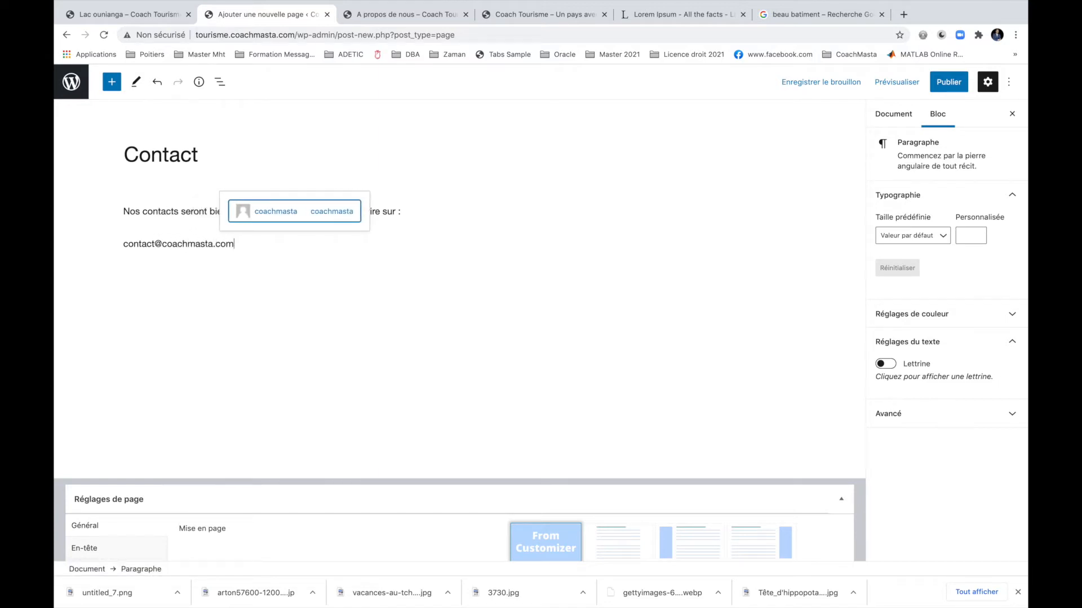
{"action": "key", "text": "Escape"}
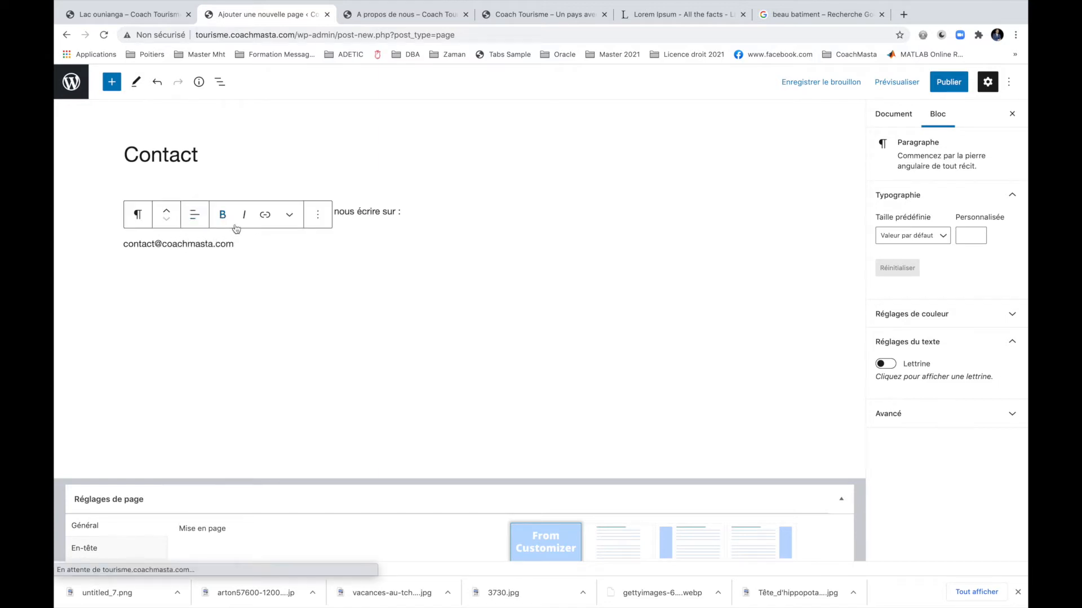
{"action": "left_click", "coordinate": [326, 261]}
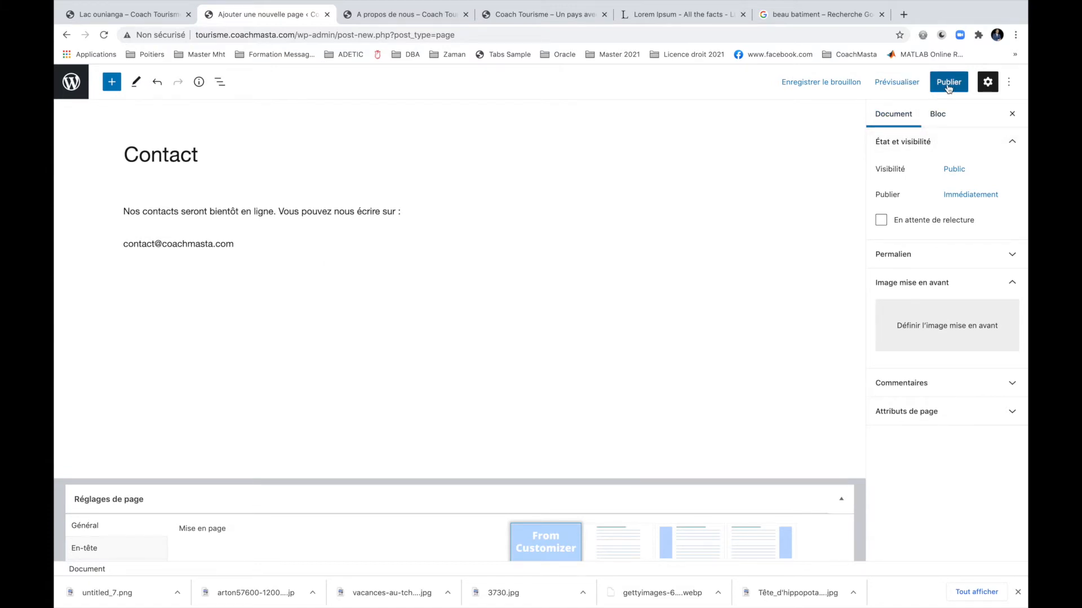
{"action": "left_click", "coordinate": [948, 84]}
{"action": "left_click", "coordinate": [916, 84]}
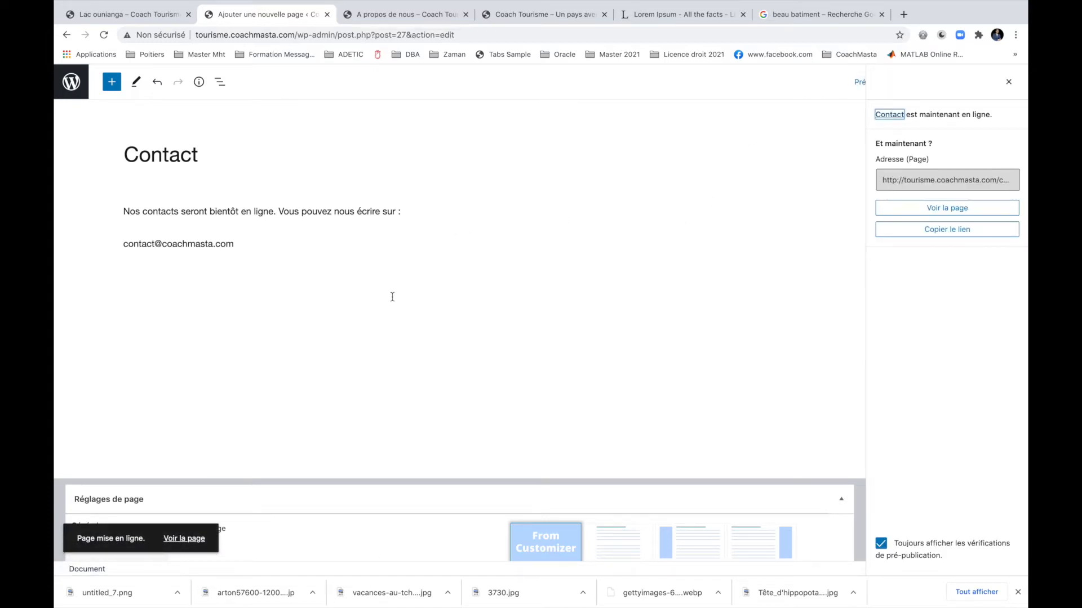
Create and publish a 'Cours WordPress' page reading 'Nos vidéos de formation WordPress seront bientôt'.
{"action": "left_click", "coordinate": [73, 96]}
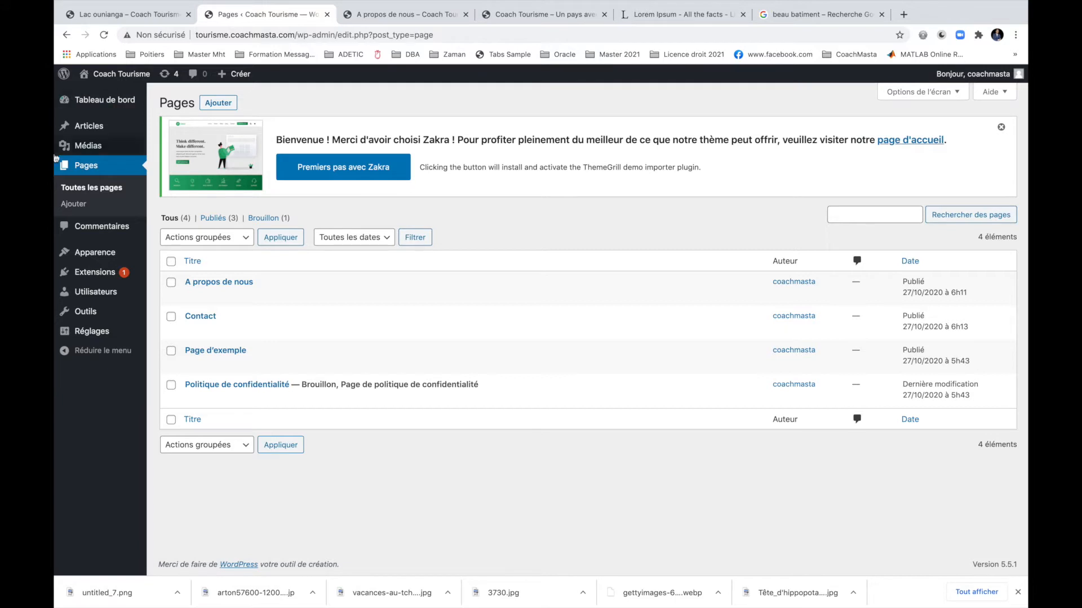
{"action": "mouse_move", "coordinate": [236, 77]}
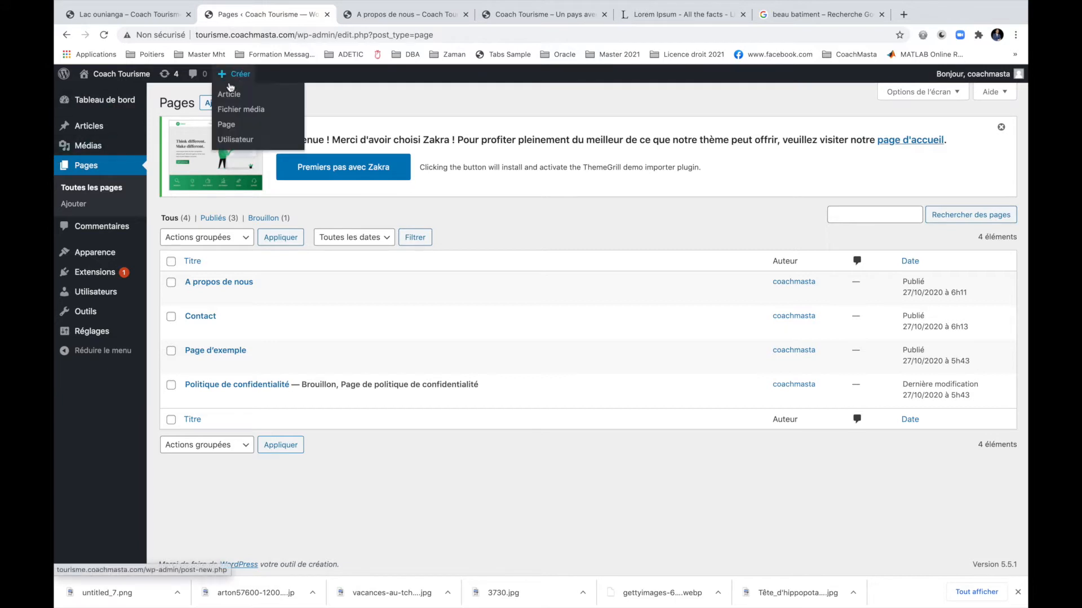
{"action": "left_click", "coordinate": [227, 124]}
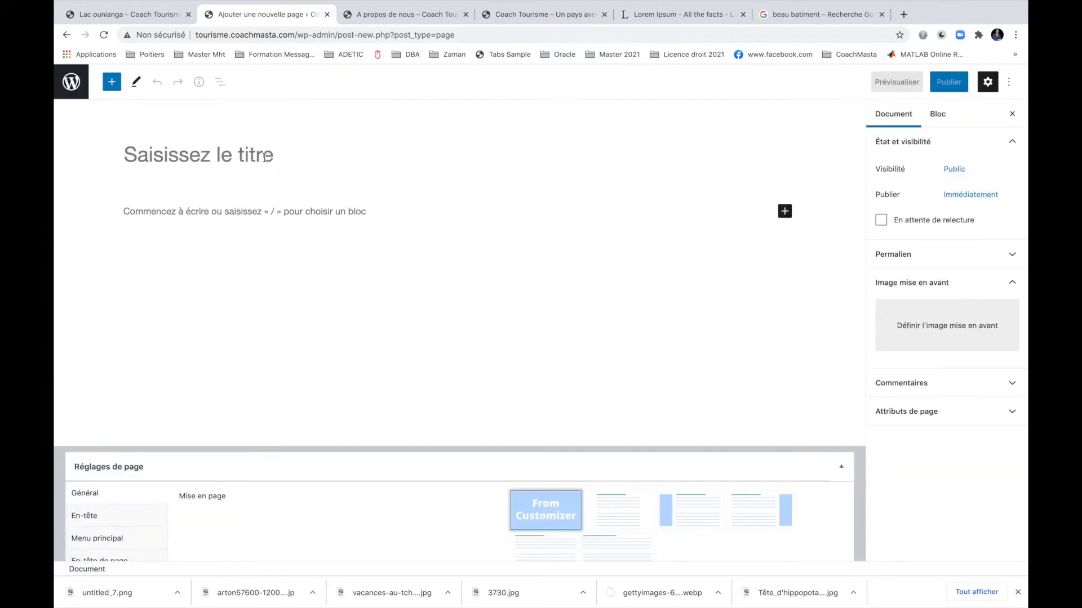
{"action": "type", "text": "Cours "}
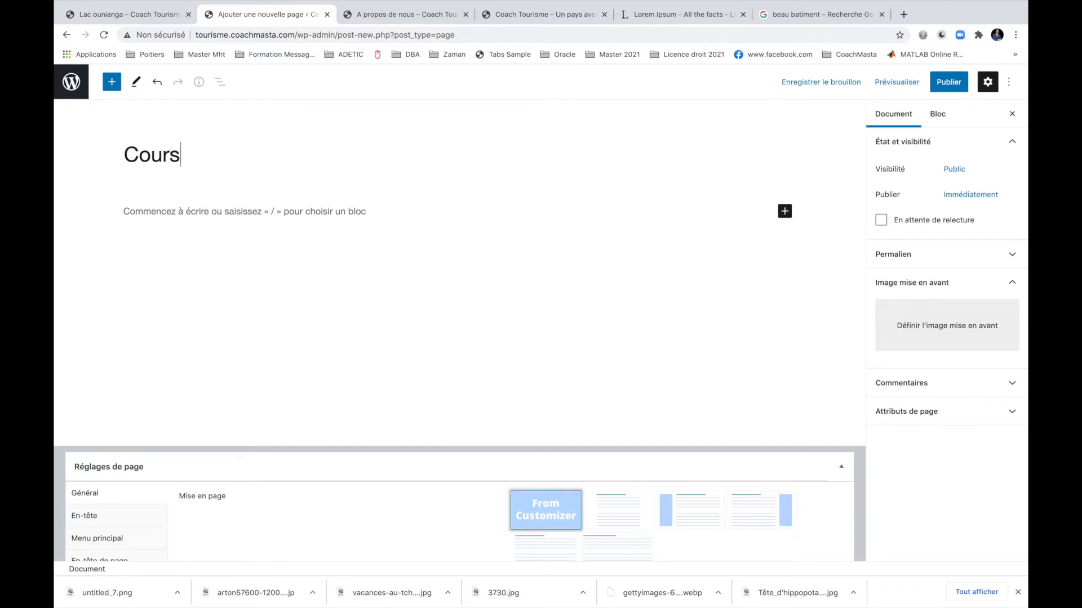
{"action": "type", "text": "WordPress"}
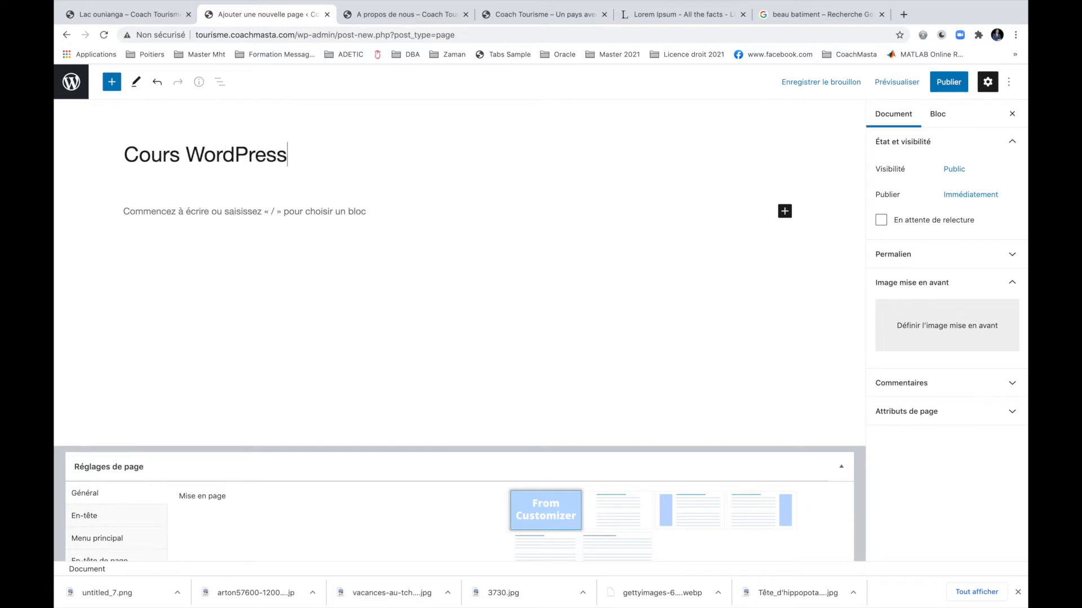
{"action": "left_click", "coordinate": [260, 216]}
{"action": "type", "text": "Nos vidéos de form"}
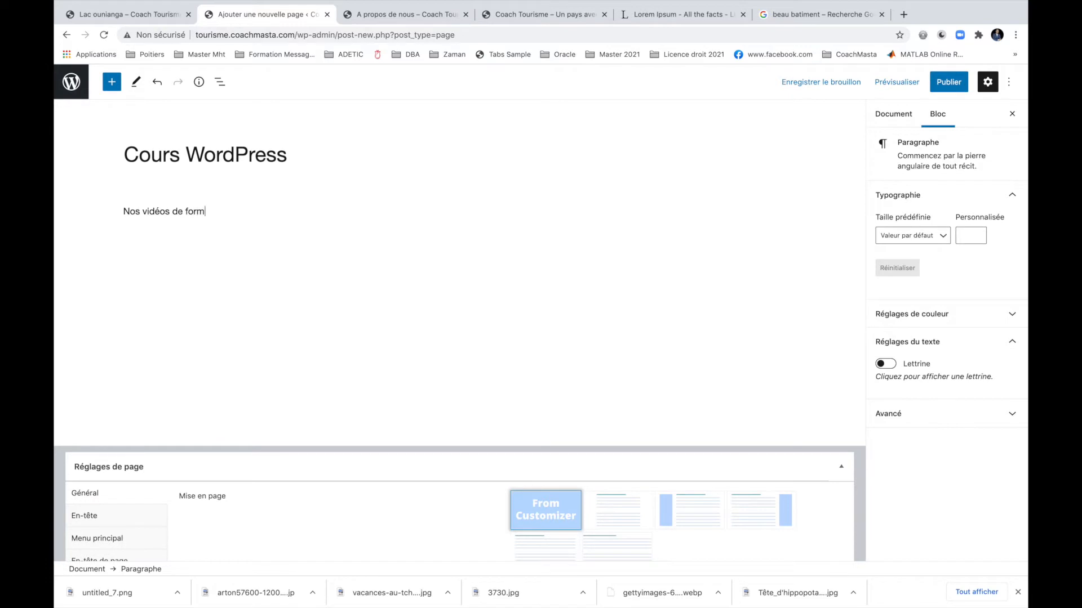
{"action": "type", "text": "ation WordPress seront bientôt en ligne."}
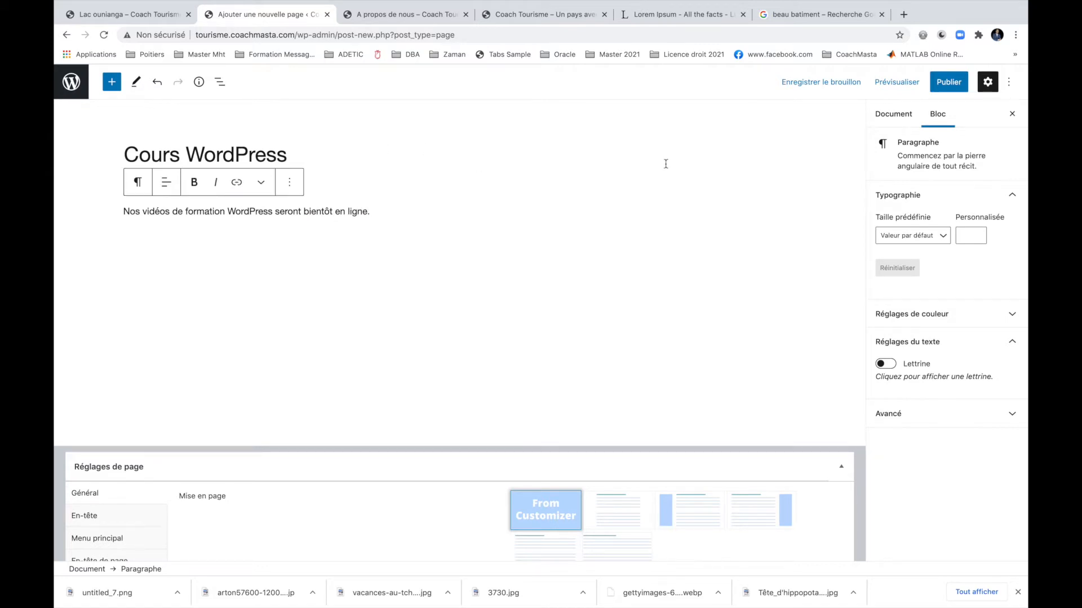
{"action": "left_click", "coordinate": [949, 82]}
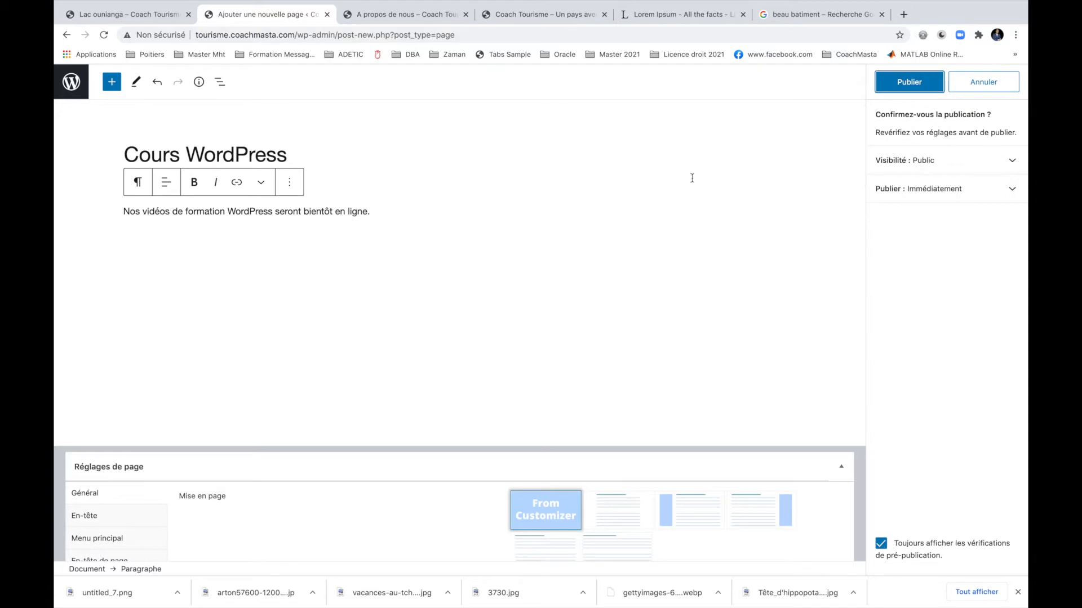
{"action": "left_click", "coordinate": [902, 84]}
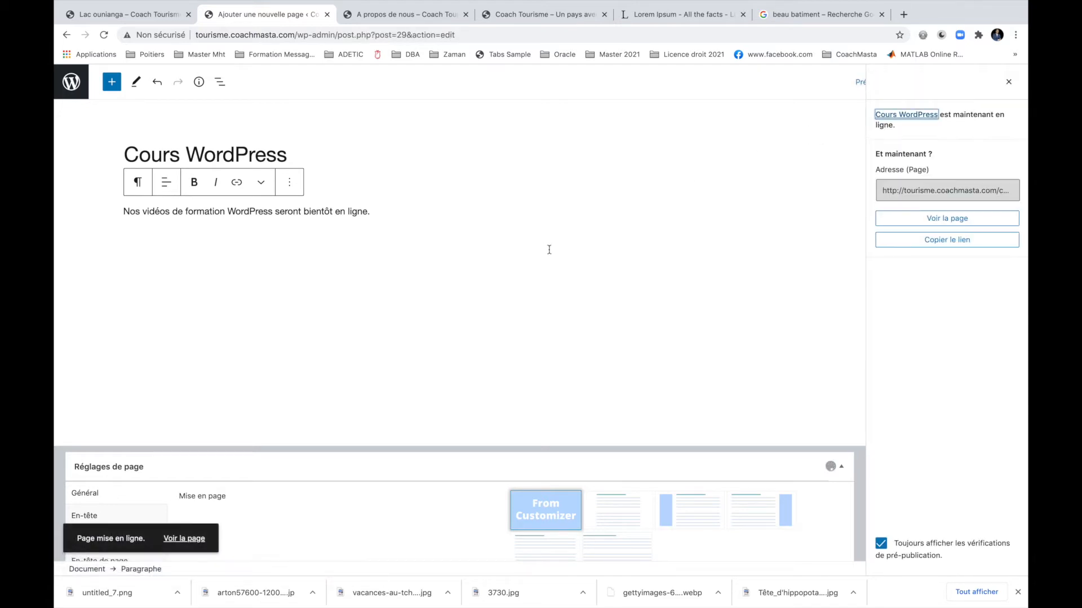
{"action": "left_click", "coordinate": [392, 217]}
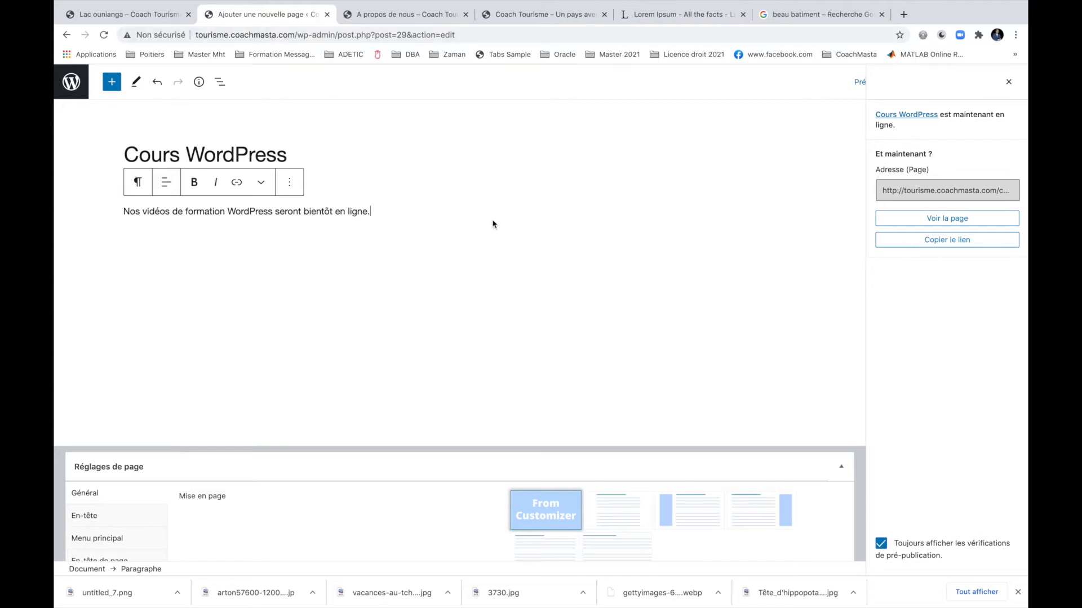
Reload the published About page to check the new pages appear.
{"action": "left_click", "coordinate": [356, 14]}
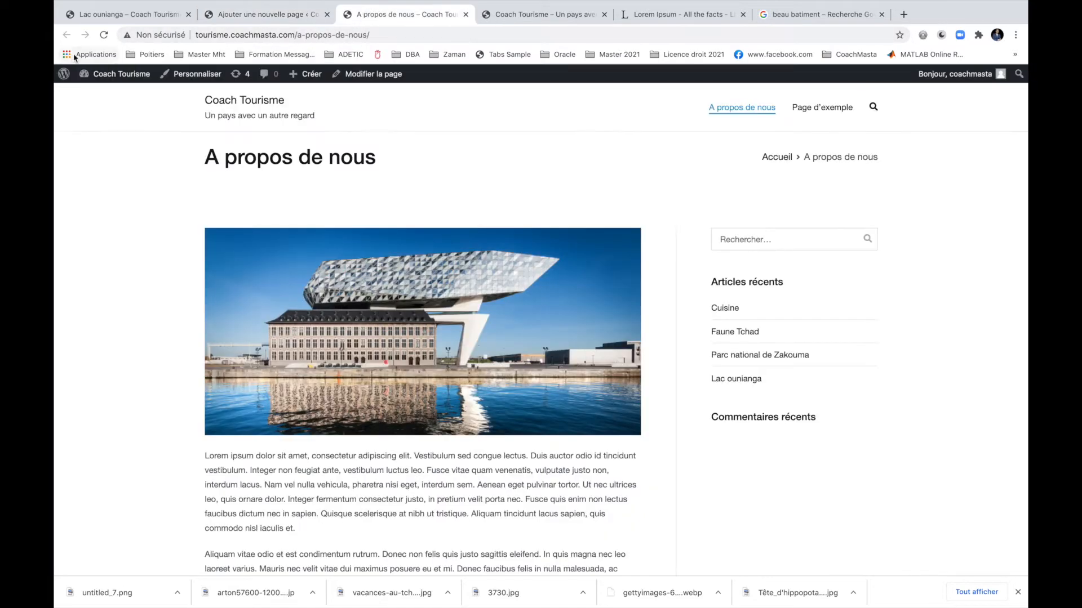
{"action": "left_click", "coordinate": [104, 34]}
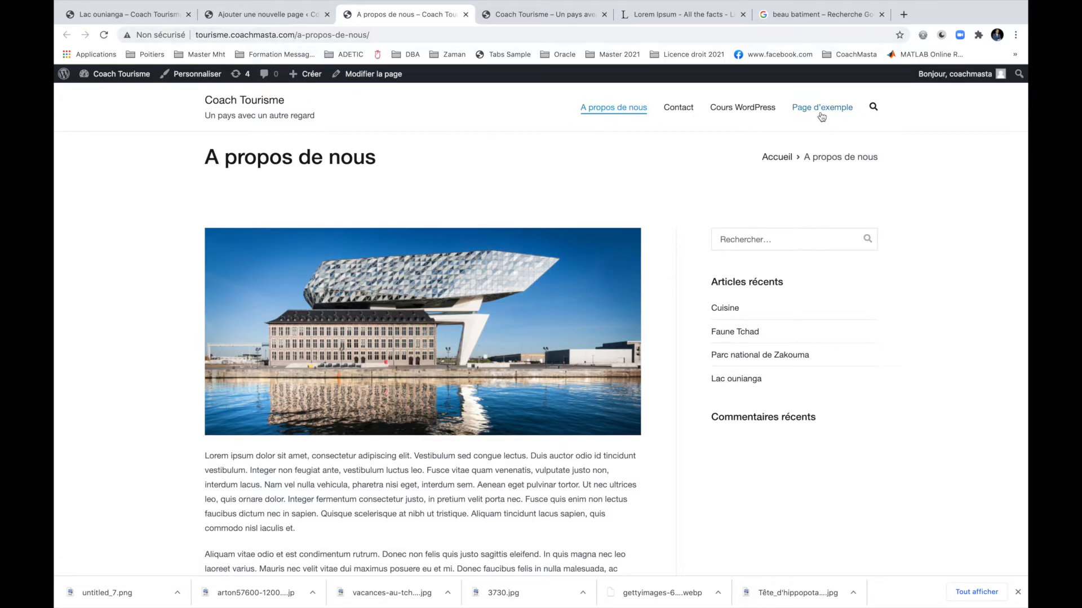
{"action": "left_click", "coordinate": [274, 16]}
Move 'Page d'exemple' to the trash from the Pages list, then switch to the A propos de nous tab.
{"action": "left_click", "coordinate": [85, 85]}
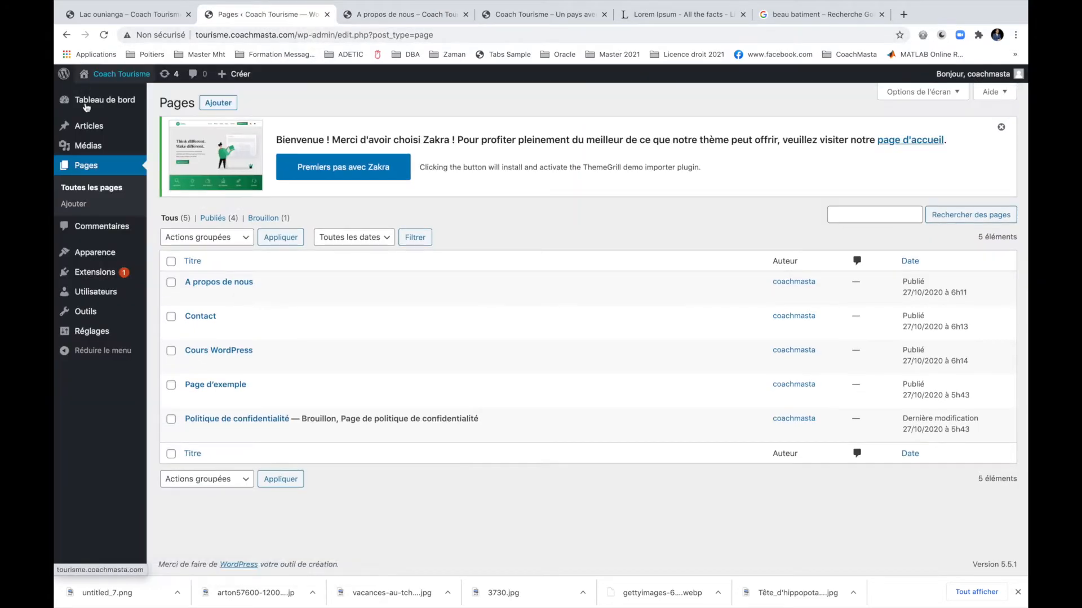
{"action": "mouse_move", "coordinate": [96, 245]}
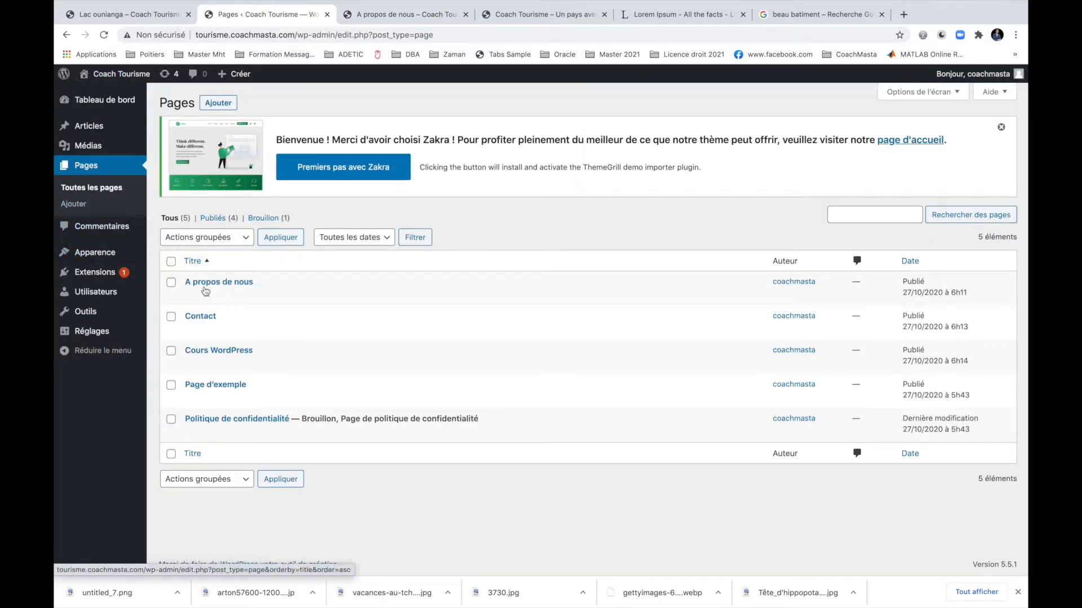
{"action": "left_click", "coordinate": [311, 398]}
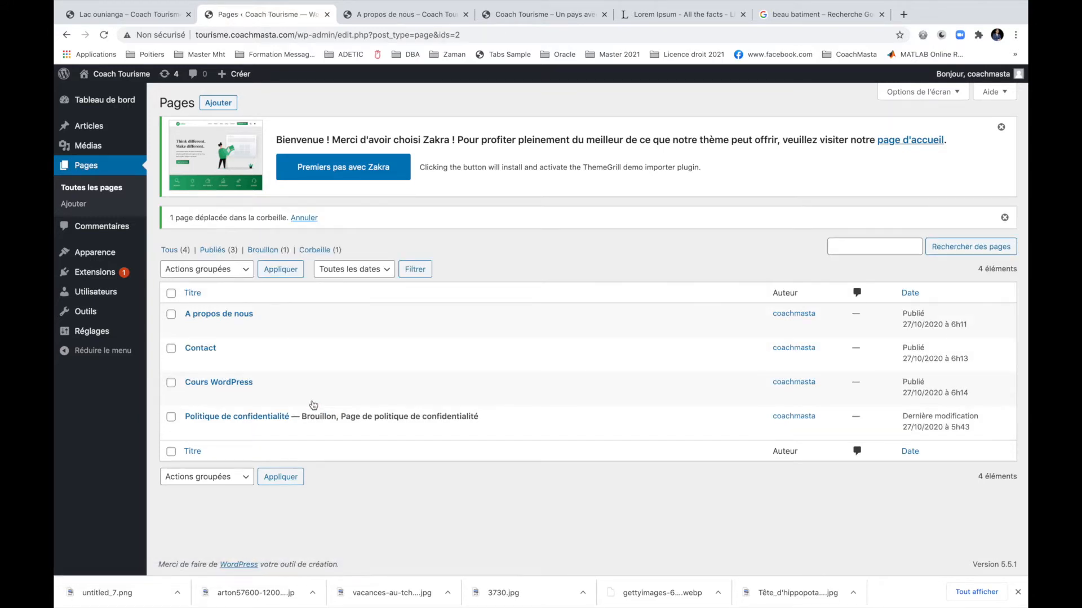
{"action": "left_click", "coordinate": [397, 16]}
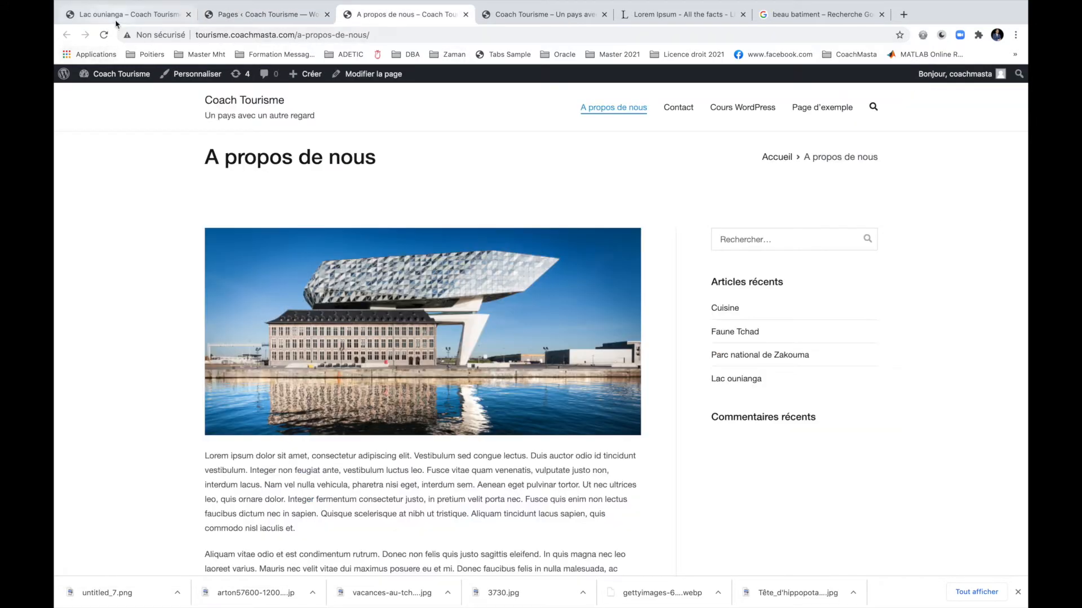
Reload the A propos de nous page and check the header menu no longer shows Page d'exemple.
{"action": "left_click", "coordinate": [105, 34]}
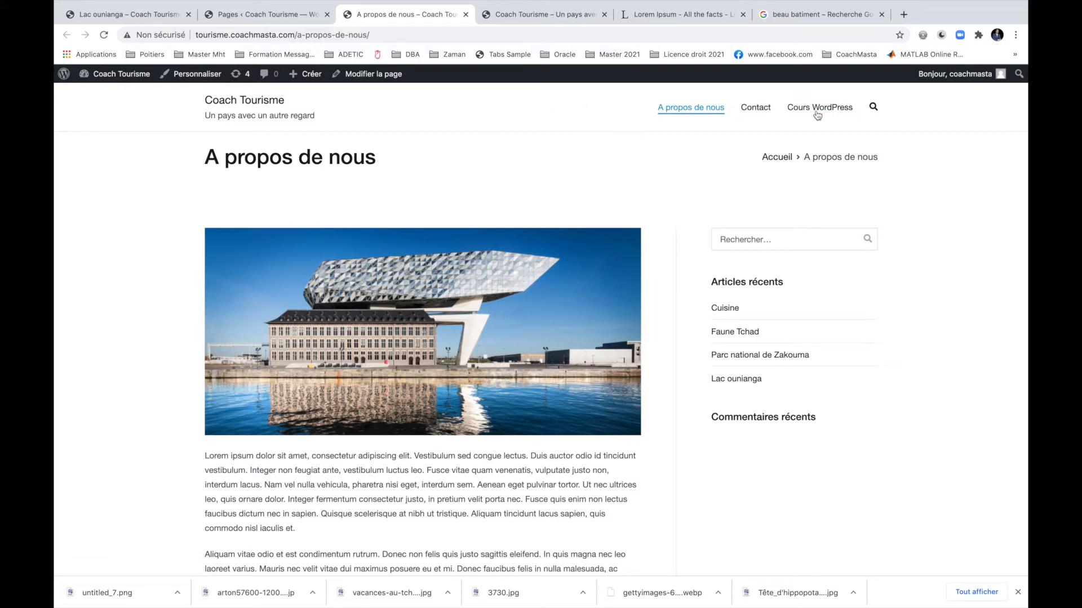
{"action": "mouse_move", "coordinate": [112, 74]}
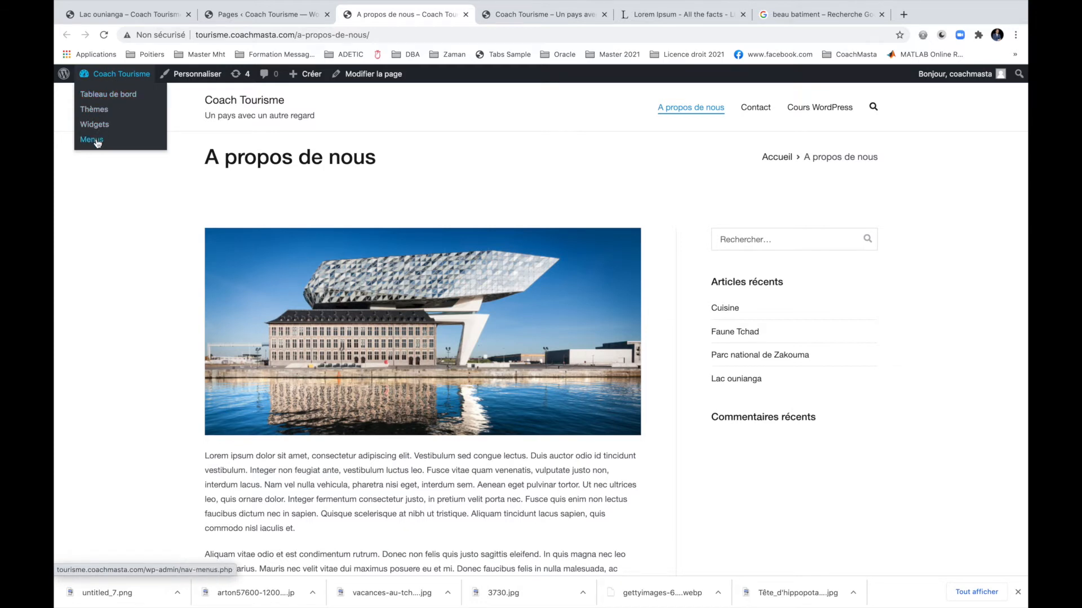
Go from the admin dashboard to Apparence > Menus.
{"action": "left_click", "coordinate": [120, 79]}
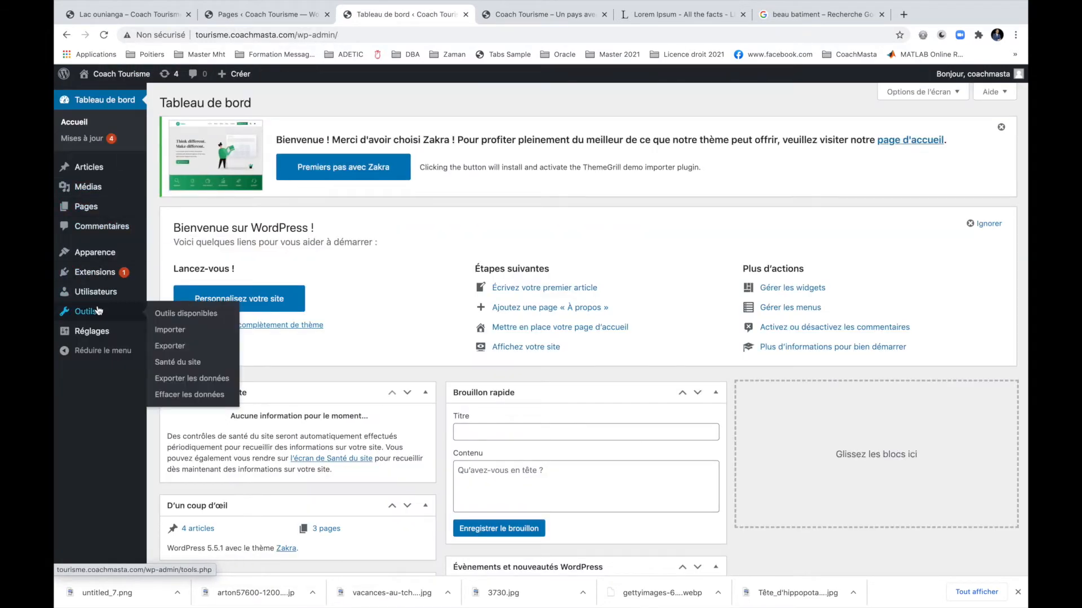
{"action": "mouse_move", "coordinate": [100, 256]}
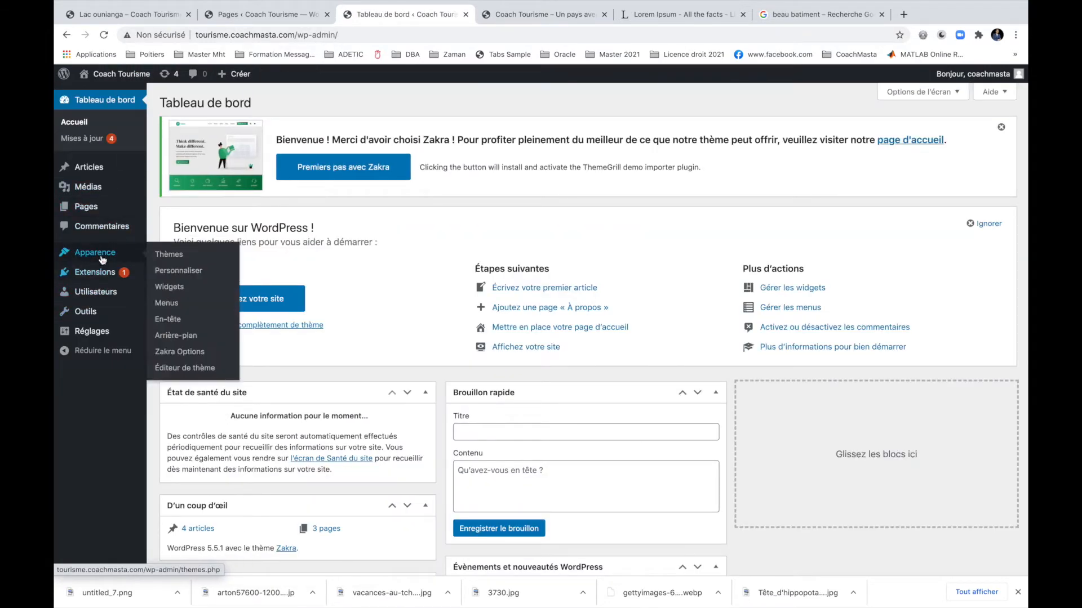
{"action": "left_click", "coordinate": [171, 304]}
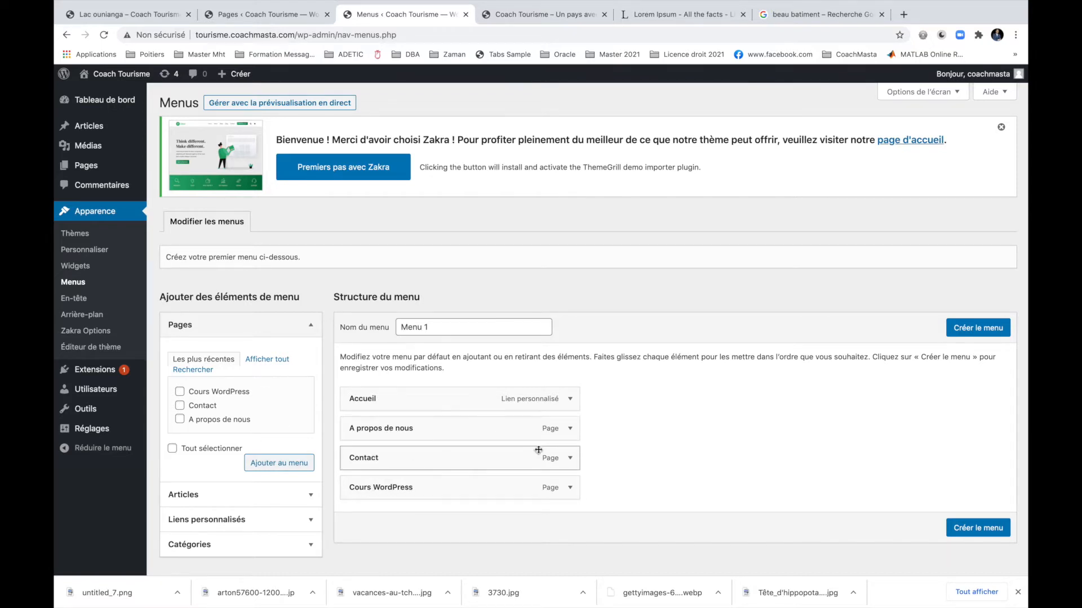
{"action": "scroll", "coordinate": [596, 454], "scroll_direction": "down", "scroll_amount": 1}
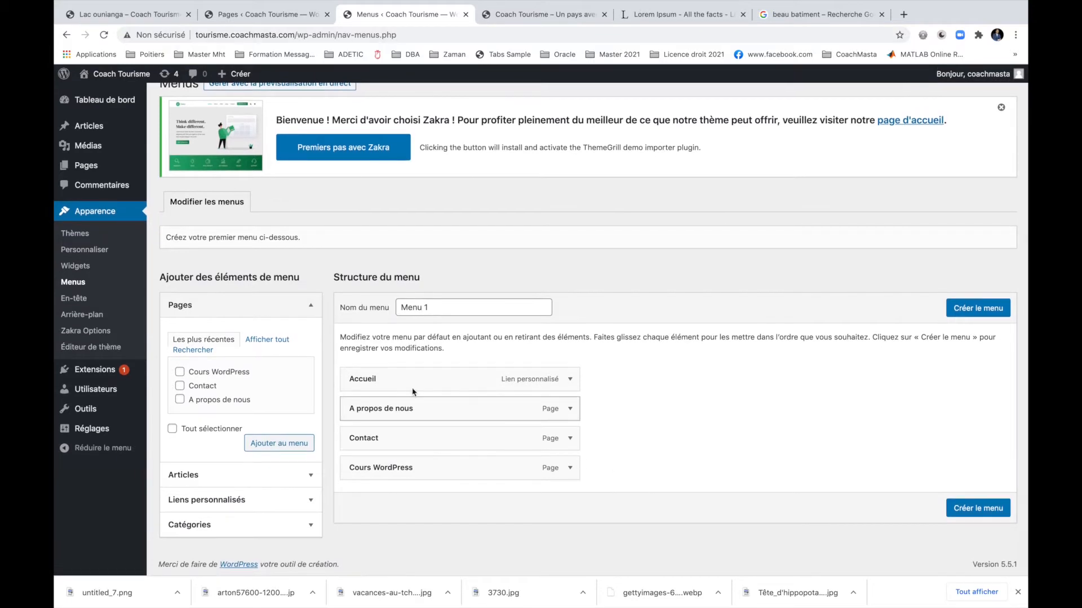
Reload the home page to confirm the header lists A propos de nous, Contact and Cours WordPress.
{"action": "left_click", "coordinate": [299, 15]}
{"action": "left_click", "coordinate": [528, 16]}
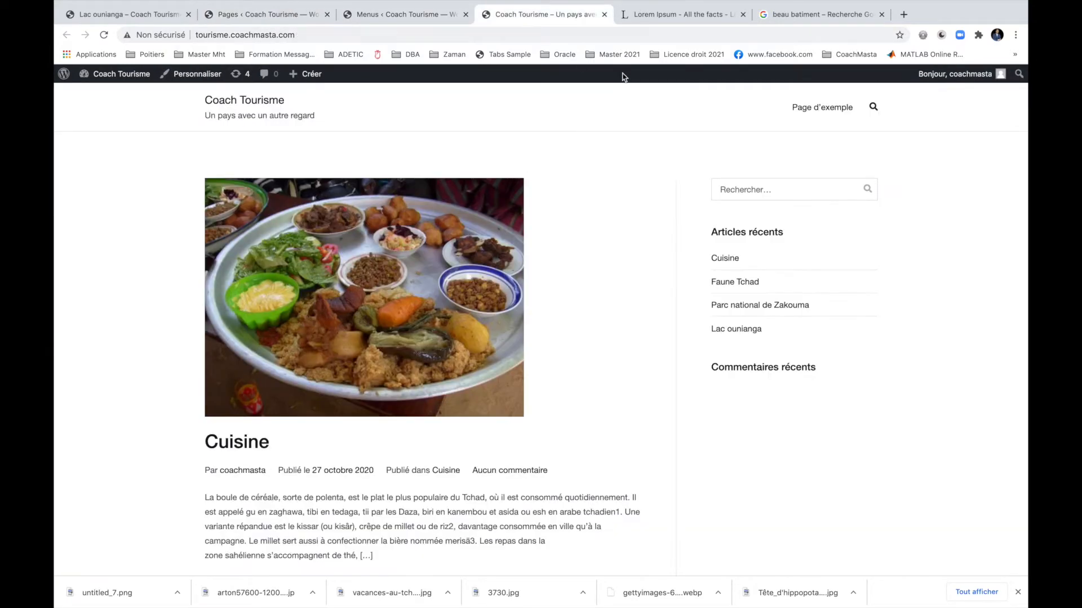
{"action": "left_click", "coordinate": [103, 34]}
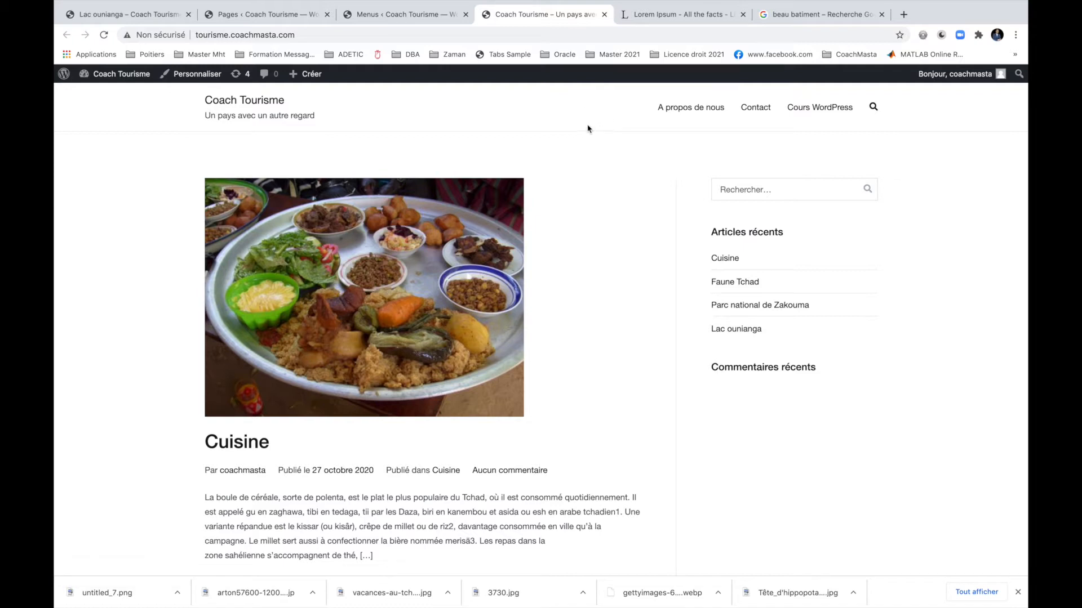
{"action": "left_click", "coordinate": [408, 20]}
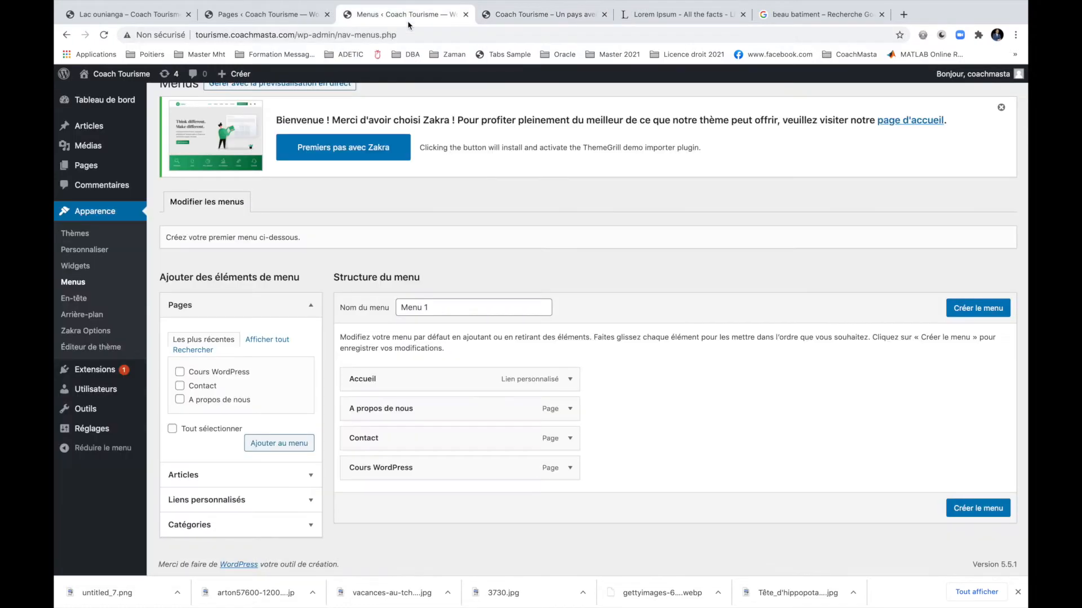
Add the Tradition, Faune et flore, Divers, Cuisine and Zone touristique categories to Menu 1.
{"action": "left_click", "coordinate": [225, 528]}
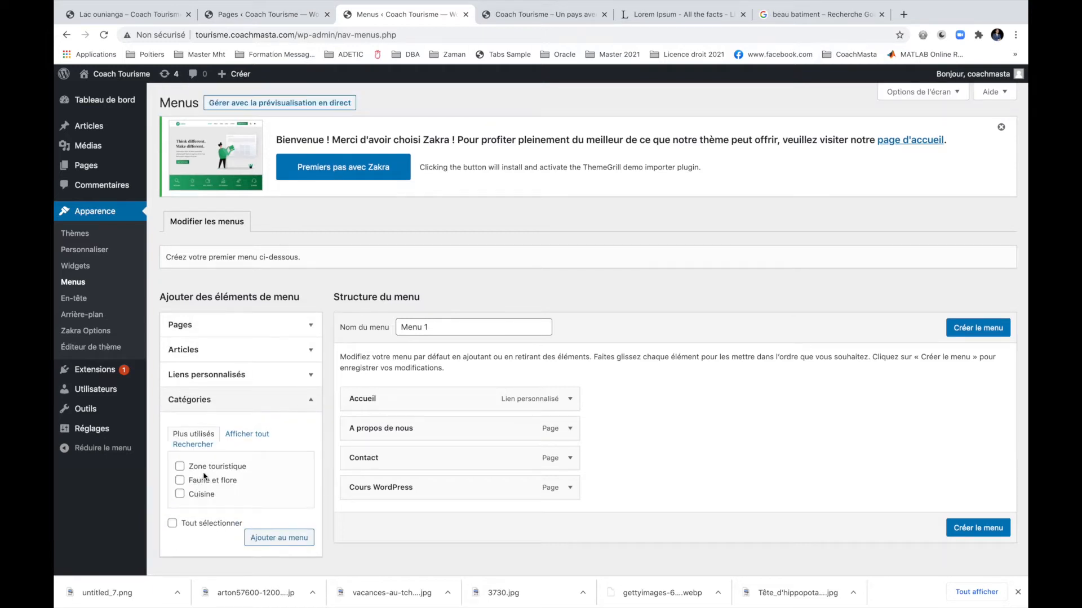
{"action": "left_click", "coordinate": [247, 434]}
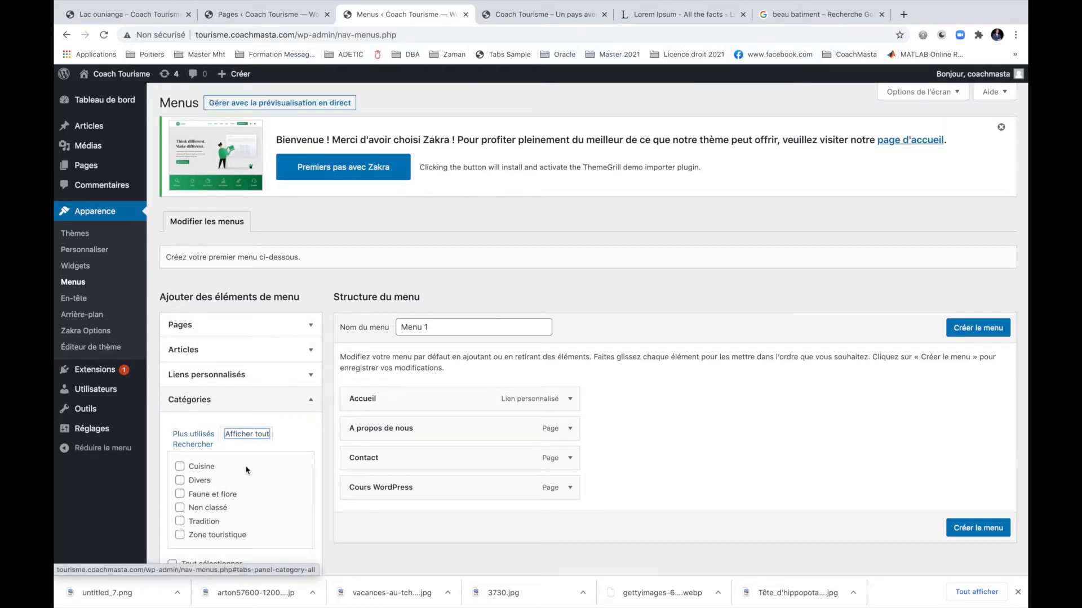
{"action": "scroll", "coordinate": [253, 501], "scroll_direction": "down", "scroll_amount": 1}
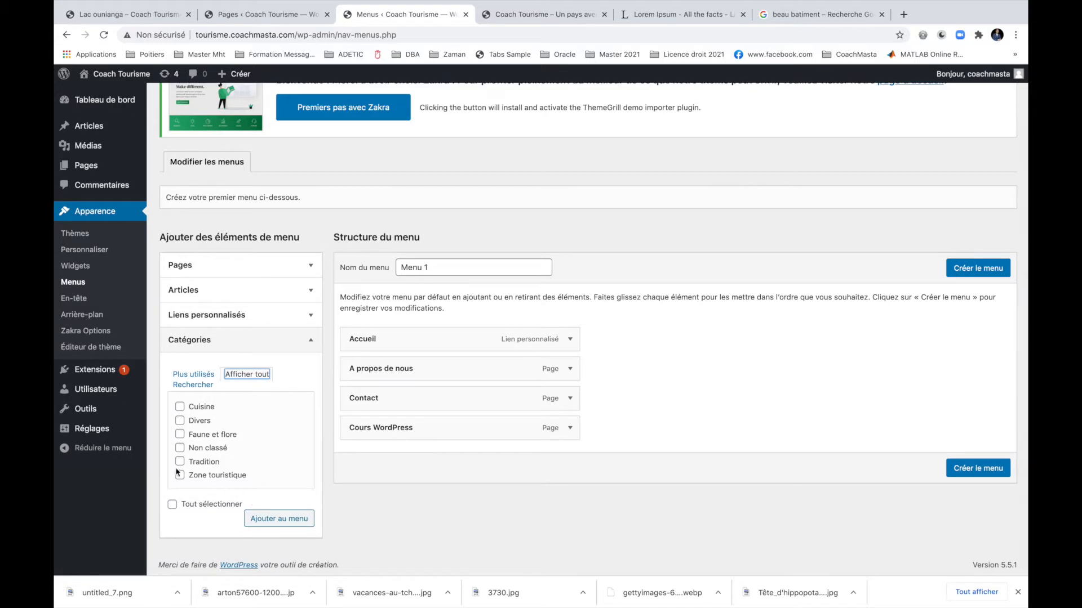
{"action": "left_click", "coordinate": [180, 462]}
{"action": "left_click", "coordinate": [180, 434]}
{"action": "left_click", "coordinate": [180, 421]}
{"action": "left_click", "coordinate": [180, 406]}
{"action": "left_click", "coordinate": [181, 476]}
{"action": "left_click", "coordinate": [277, 519]}
Reorder the menu to Faune et flore, Tradition, Zone touristique, Cuisine, all above Contact at top level.
{"action": "scroll", "coordinate": [744, 462], "scroll_direction": "down", "scroll_amount": 2}
{"action": "scroll", "coordinate": [745, 462], "scroll_direction": "down", "scroll_amount": 1}
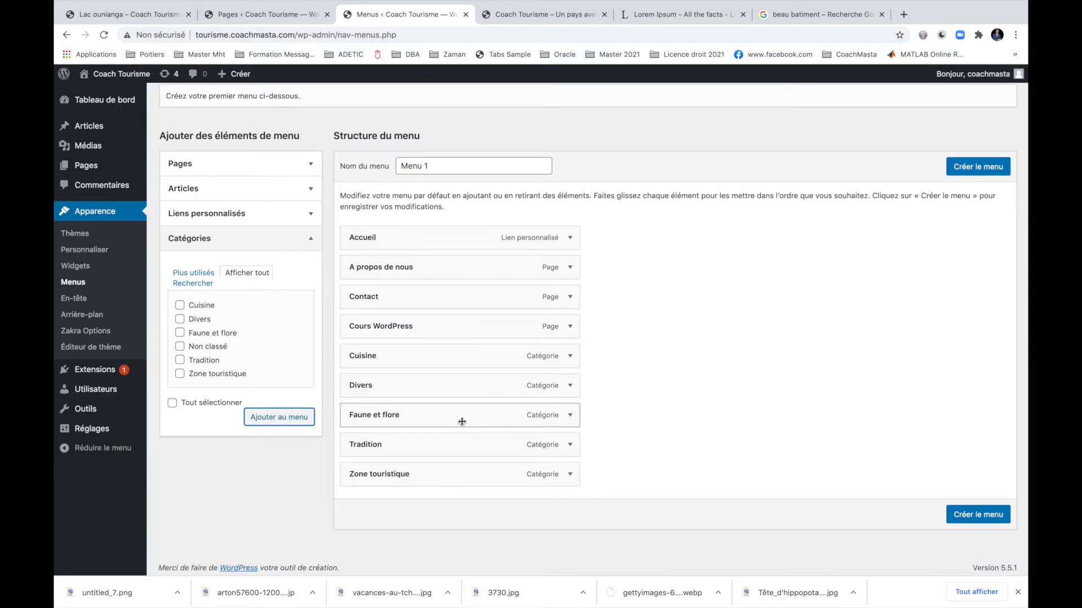
{"action": "left_click_drag", "start_coordinate": [380, 420], "coordinate": [363, 325]}
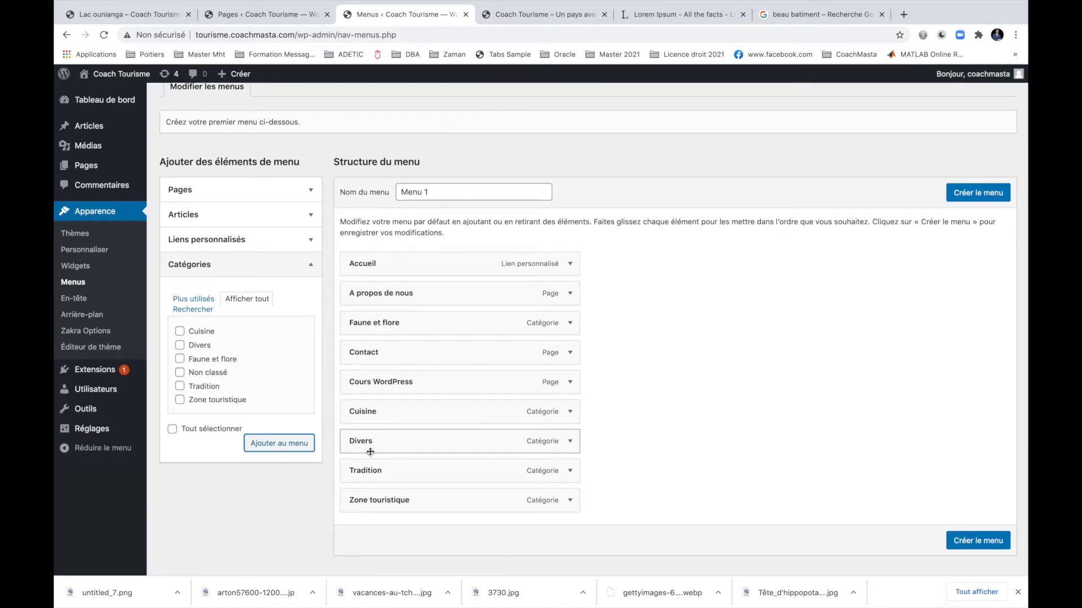
{"action": "left_click_drag", "start_coordinate": [367, 469], "coordinate": [368, 352]}
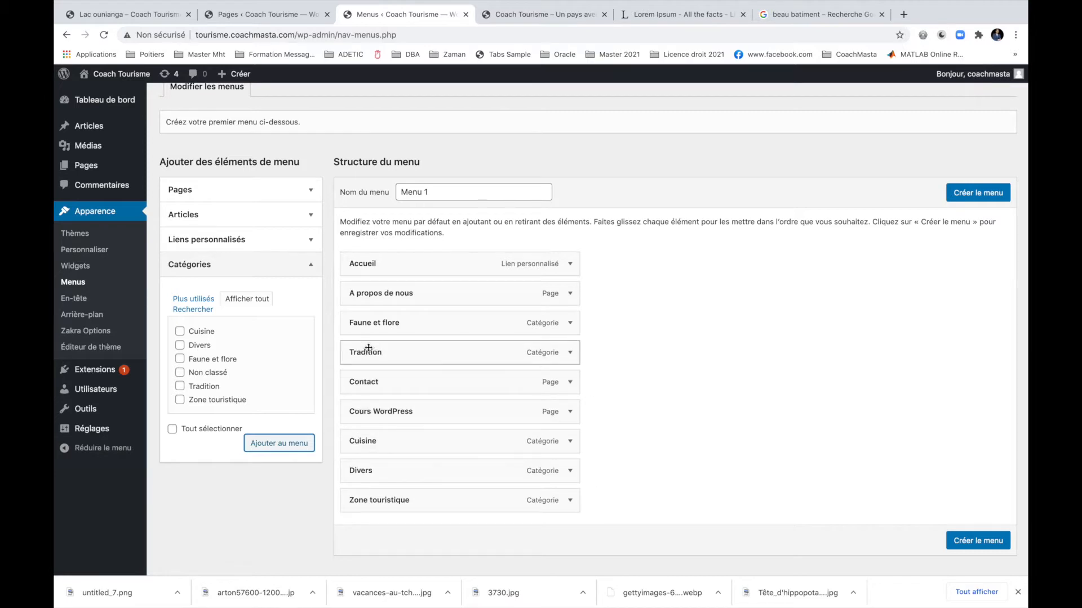
{"action": "left_click_drag", "start_coordinate": [362, 499], "coordinate": [355, 380]}
{"action": "left_click_drag", "start_coordinate": [370, 476], "coordinate": [360, 411]}
{"action": "left_click", "coordinate": [603, 417]}
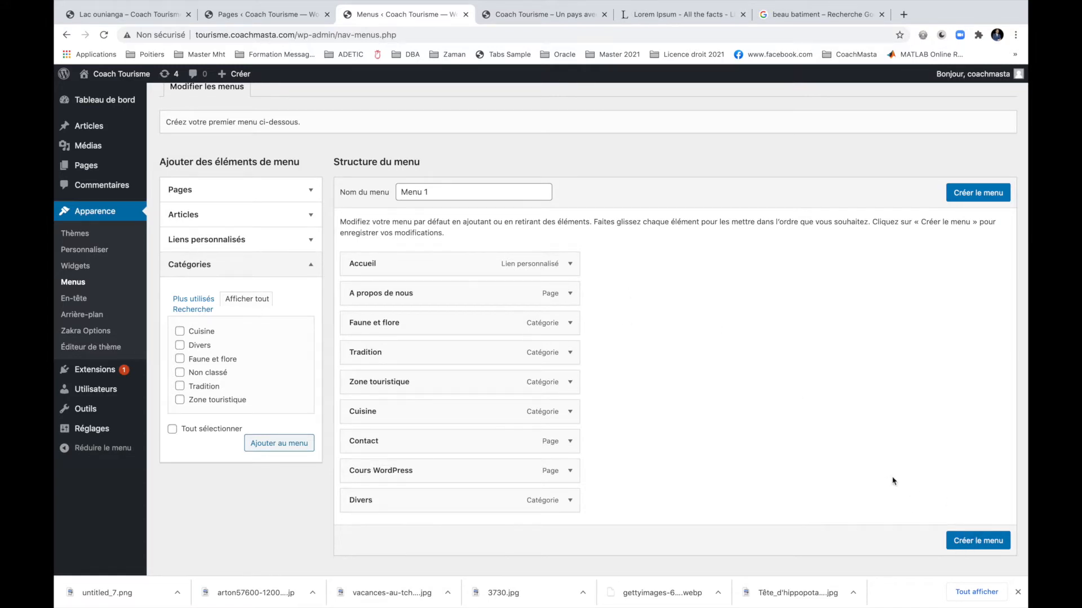
{"action": "scroll", "coordinate": [893, 481], "scroll_direction": "down", "scroll_amount": 1}
{"action": "scroll", "coordinate": [893, 481], "scroll_direction": "up", "scroll_amount": 3}
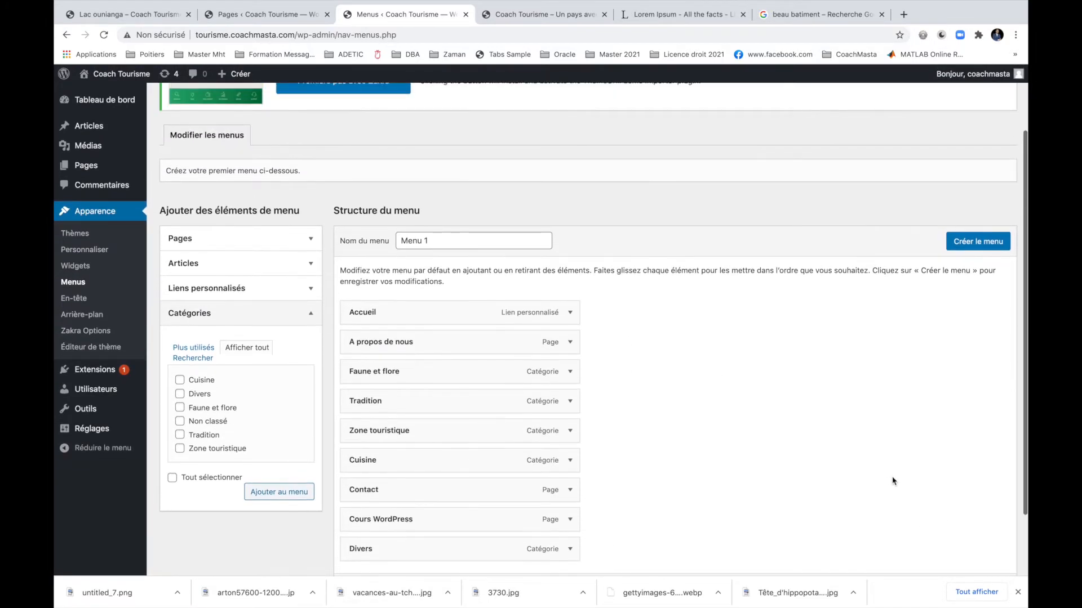
{"action": "scroll", "coordinate": [893, 481], "scroll_direction": "up", "scroll_amount": 1}
{"action": "scroll", "coordinate": [893, 481], "scroll_direction": "down", "scroll_amount": 3}
Create Menu 1, assign it to the Primaire location, save and view the live site.
{"action": "left_click", "coordinate": [967, 512]}
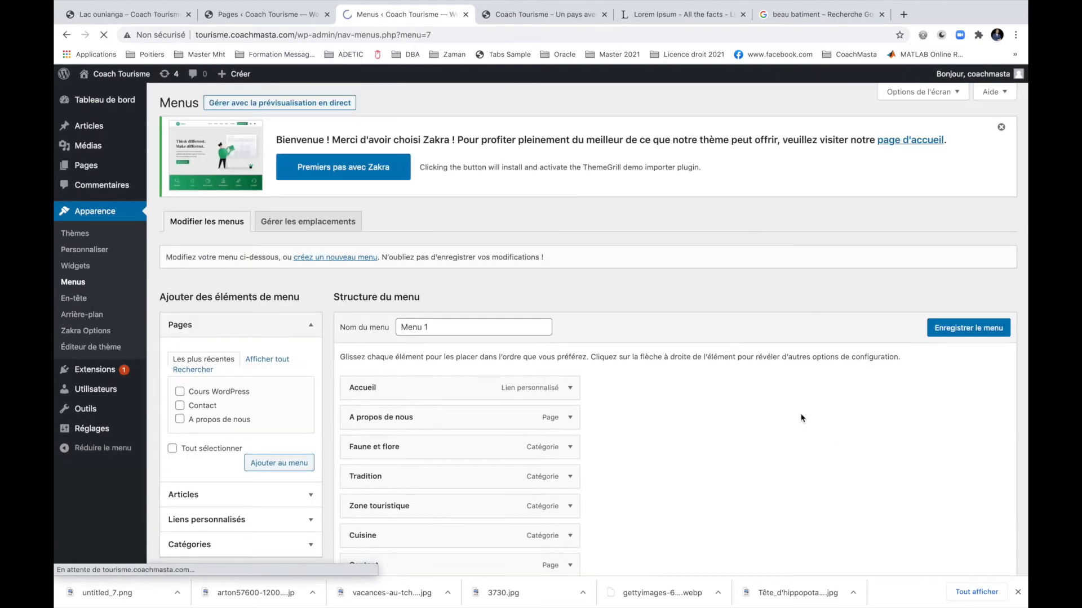
{"action": "scroll", "coordinate": [801, 418], "scroll_direction": "down", "scroll_amount": 2}
{"action": "scroll", "coordinate": [801, 419], "scroll_direction": "down", "scroll_amount": 3}
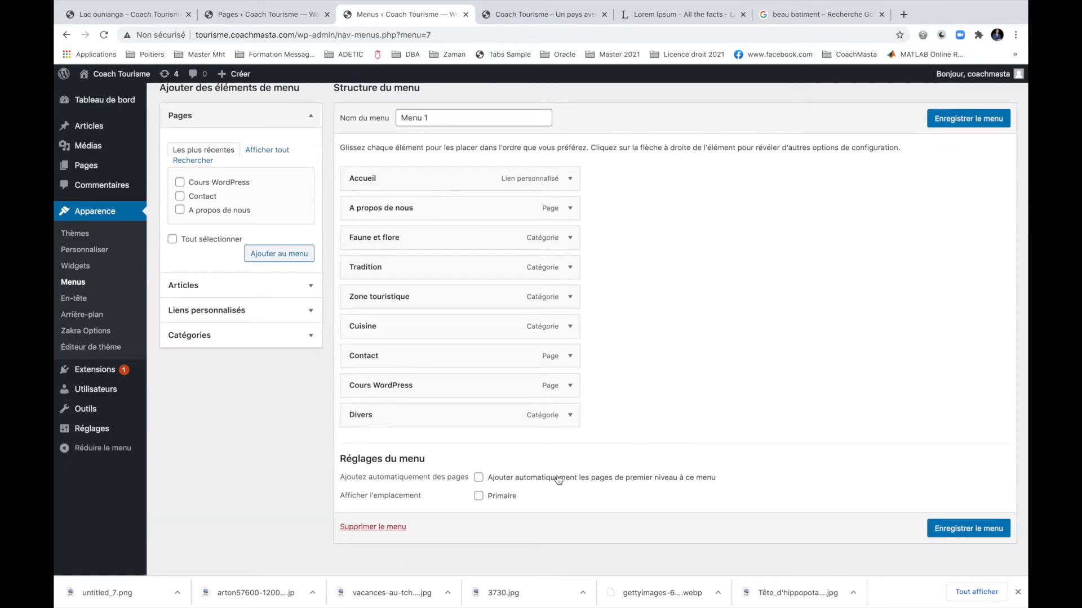
{"action": "left_click", "coordinate": [477, 500]}
{"action": "left_click", "coordinate": [968, 528]}
{"action": "left_click", "coordinate": [523, 17]}
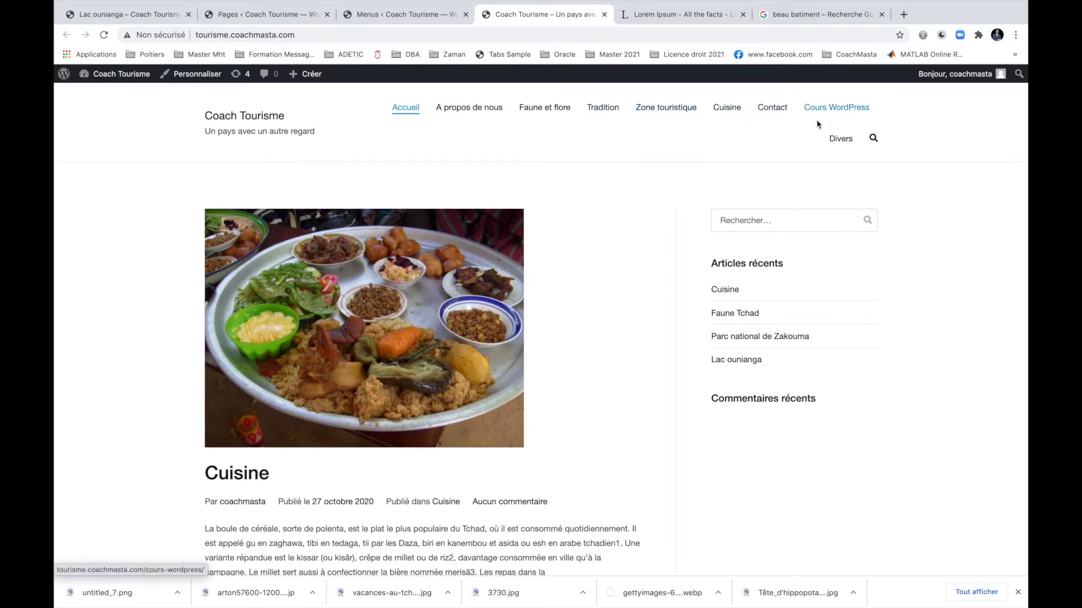
Move Contact to the end of the menu, save, and reload the site to verify.
{"action": "left_click", "coordinate": [416, 14]}
{"action": "scroll", "coordinate": [656, 381], "scroll_direction": "down", "scroll_amount": 5}
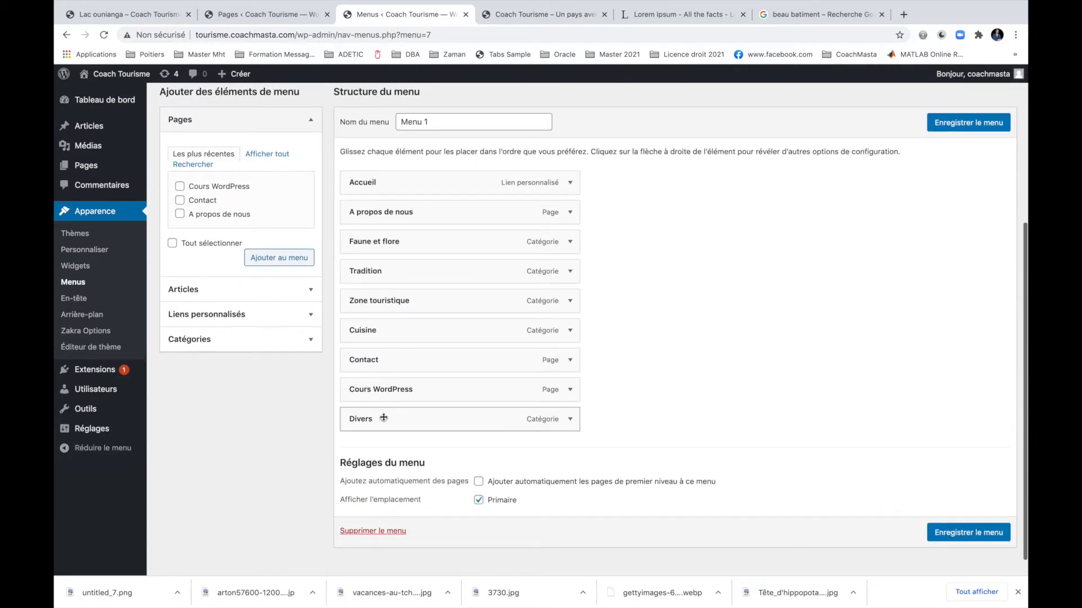
{"action": "left_click_drag", "start_coordinate": [367, 360], "coordinate": [369, 429]}
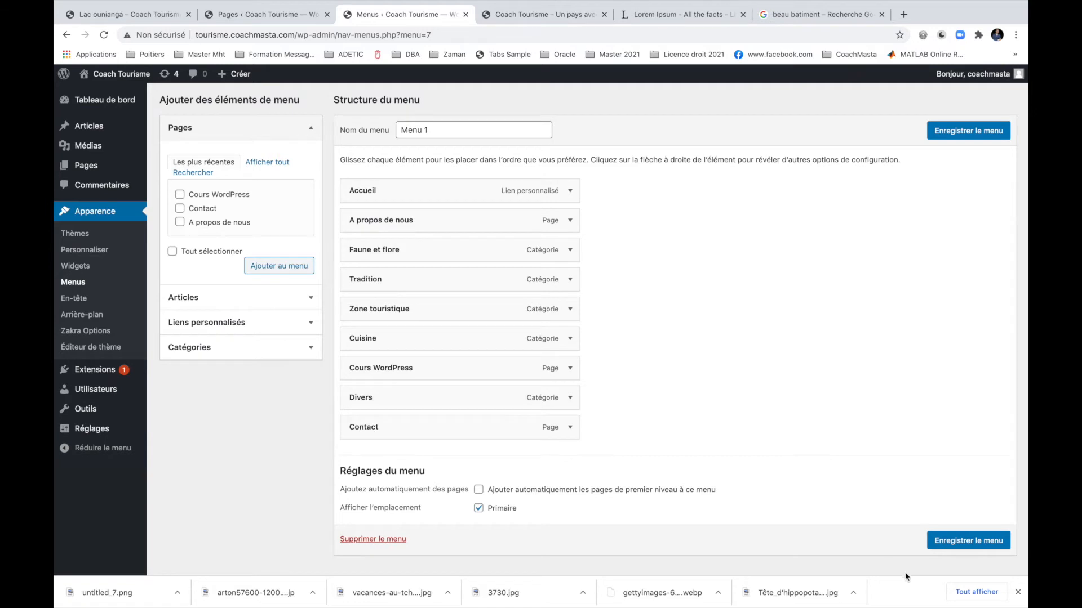
{"action": "left_click", "coordinate": [966, 541]}
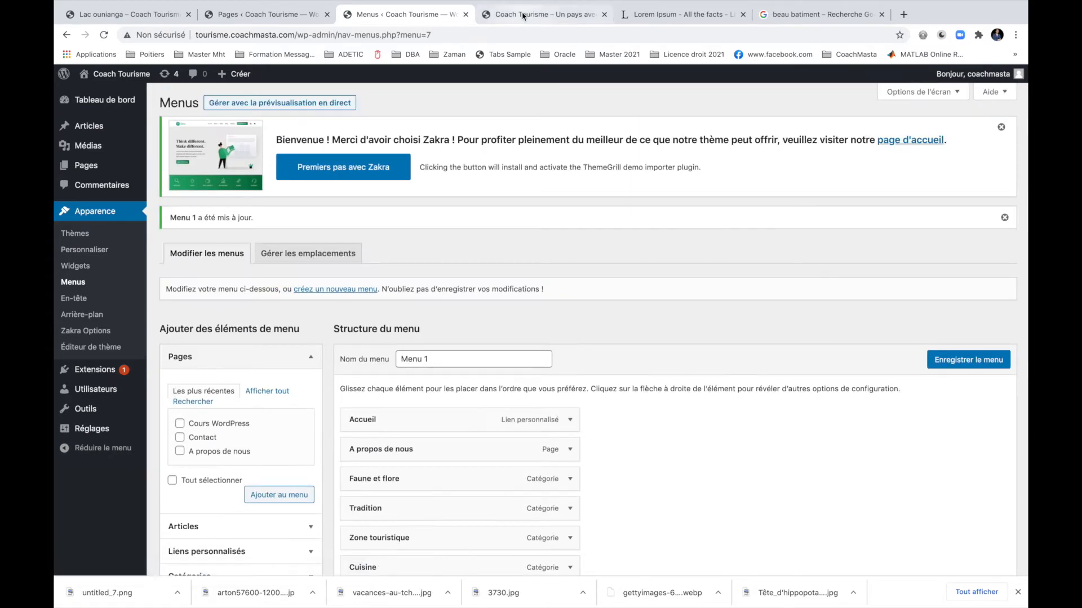
{"action": "left_click", "coordinate": [523, 15]}
{"action": "key", "text": "super+r"}
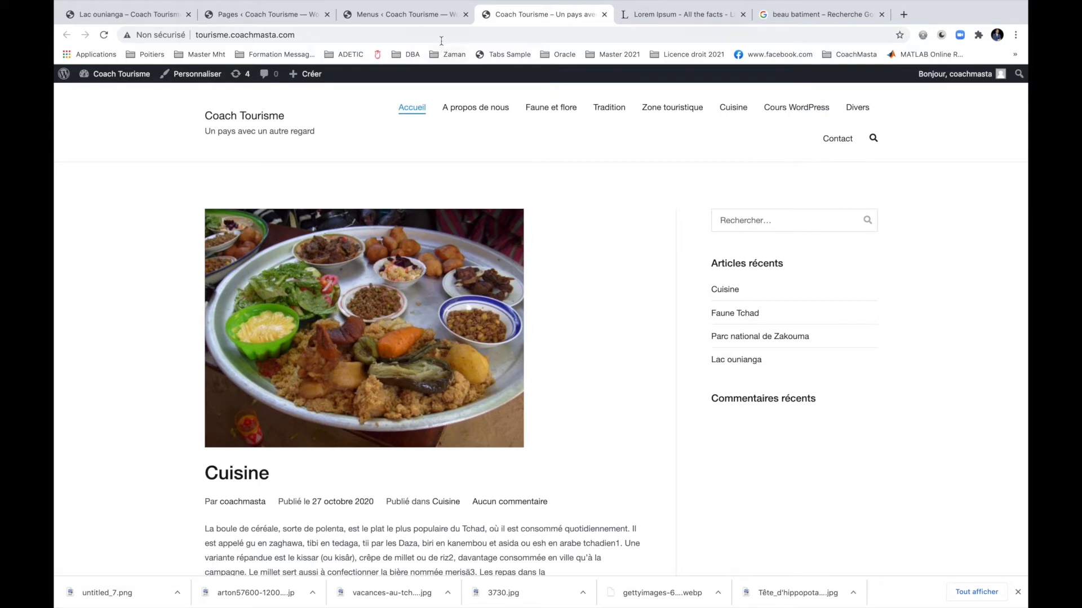
{"action": "left_click", "coordinate": [405, 14]}
{"action": "scroll", "coordinate": [718, 452], "scroll_direction": "down", "scroll_amount": 5}
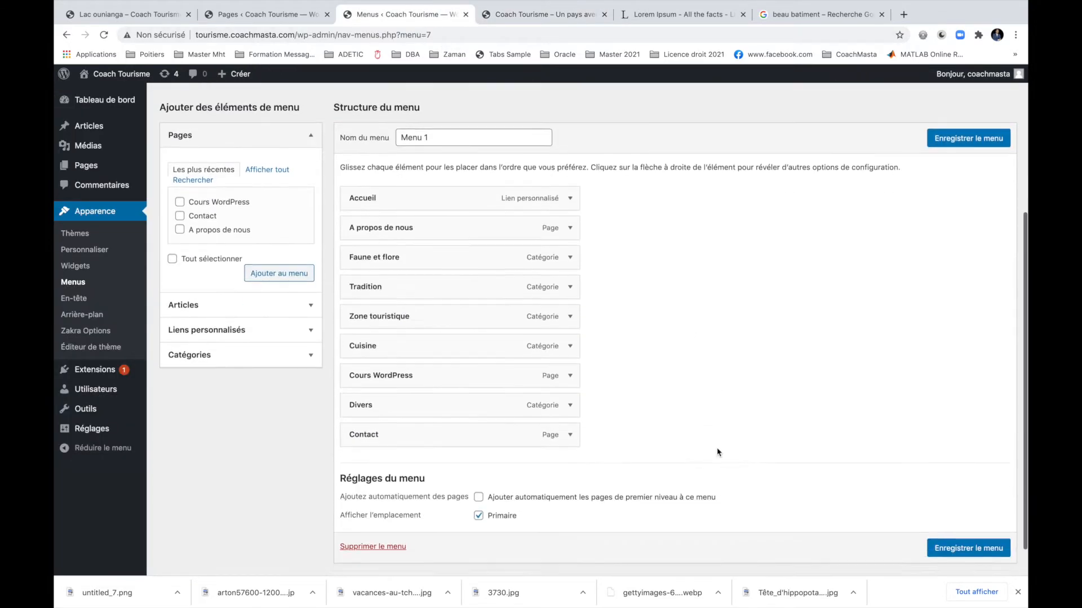
Add an 'Autre' custom link with URL '#' and place it just below Cuisine.
{"action": "left_click", "coordinate": [231, 307]}
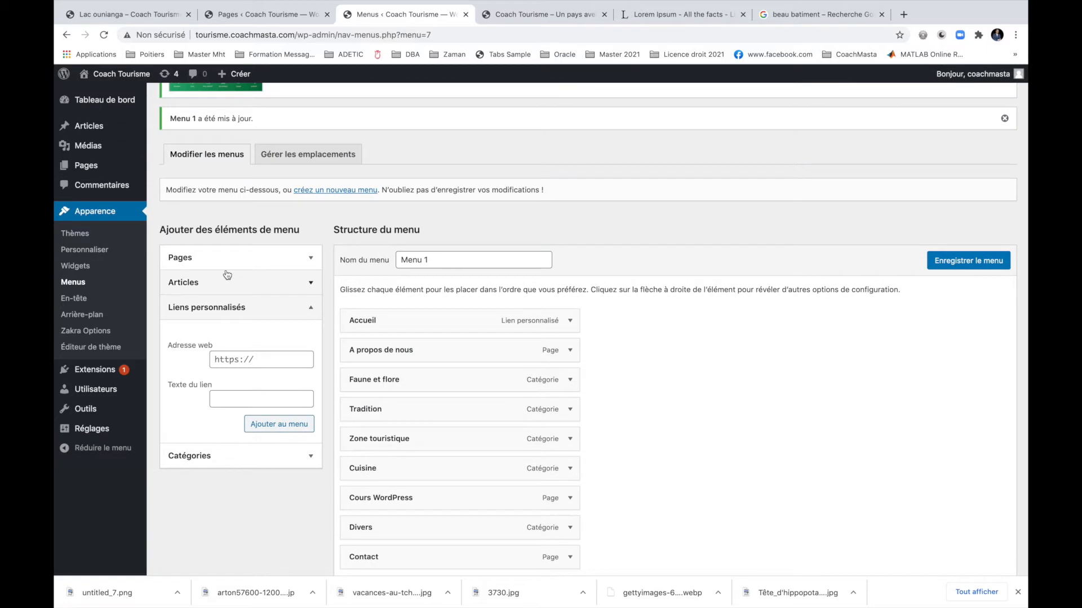
{"action": "left_click", "coordinate": [260, 359]}
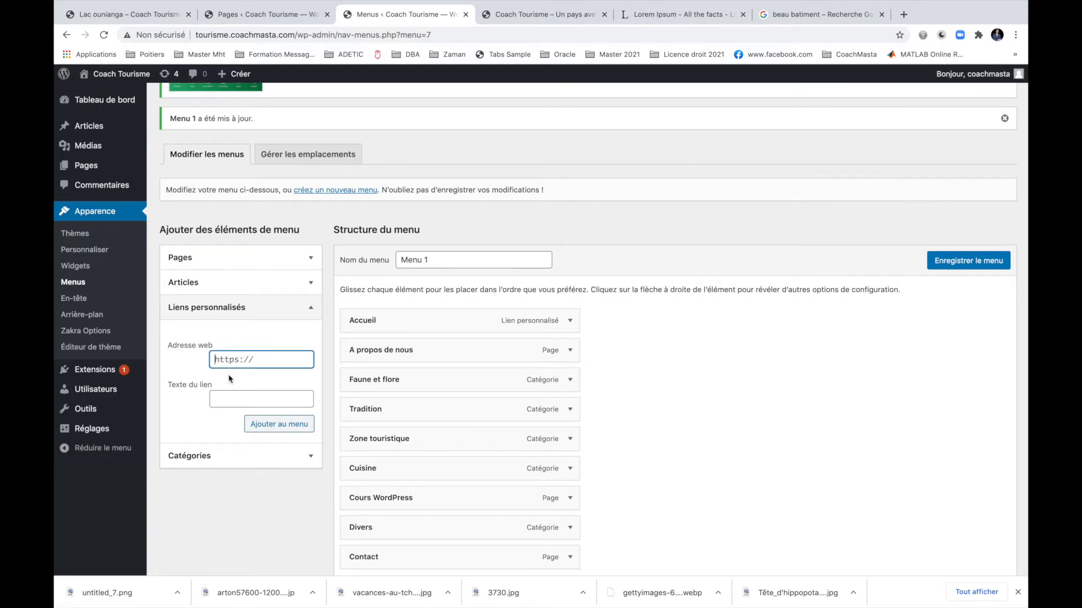
{"action": "type", "text": "#"}
{"action": "left_click", "coordinate": [241, 400]}
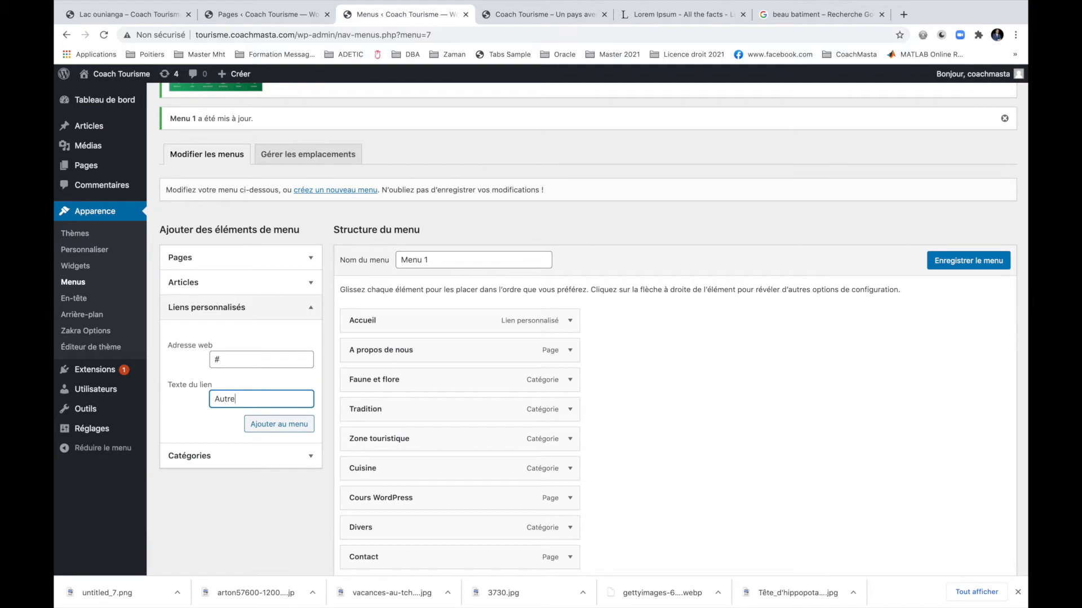
{"action": "left_click", "coordinate": [265, 425]}
{"action": "scroll", "coordinate": [792, 466], "scroll_direction": "down", "scroll_amount": 3}
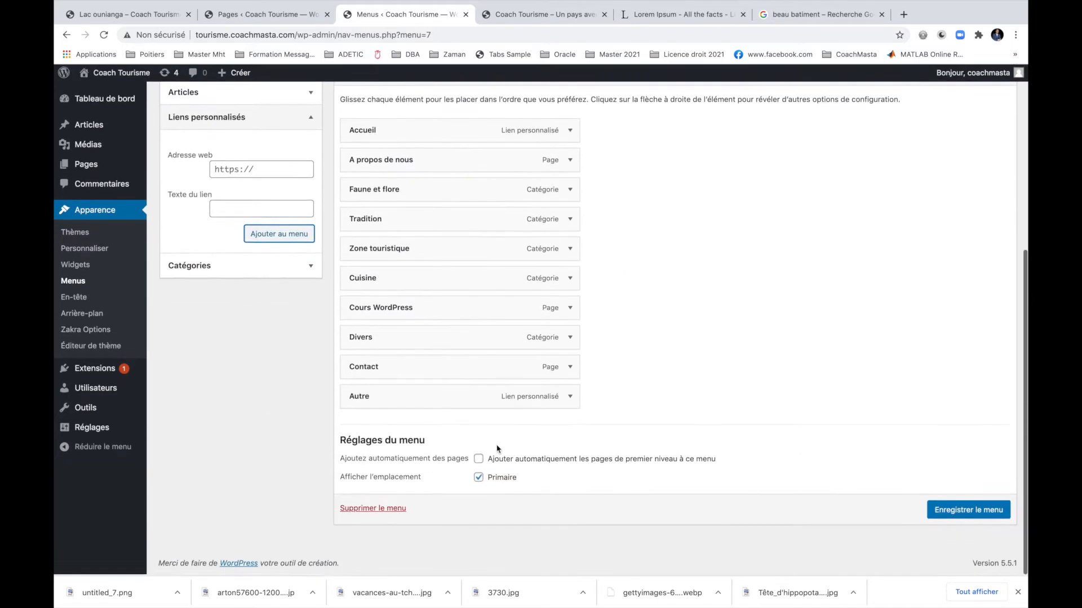
{"action": "left_click_drag", "start_coordinate": [381, 386], "coordinate": [424, 425]}
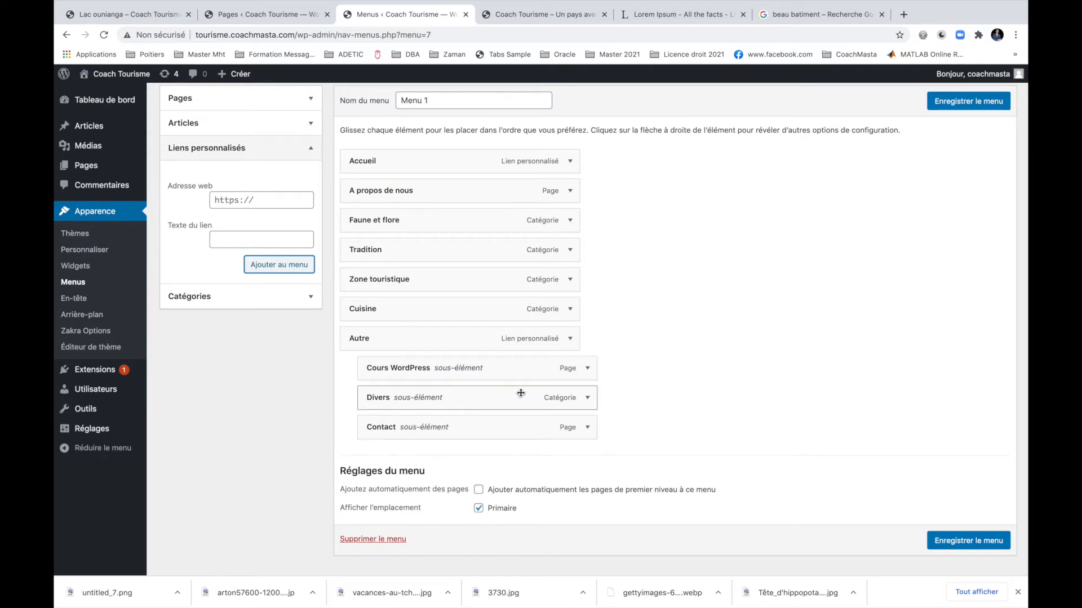
Save the reorganised menu and reload the live site to check it.
{"action": "left_click", "coordinate": [965, 539]}
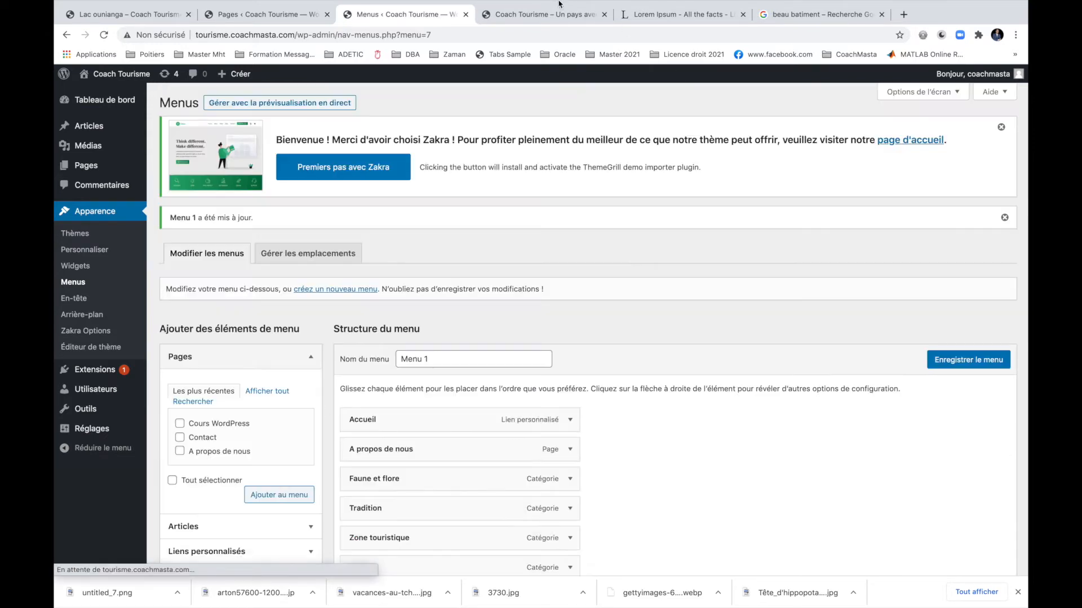
{"action": "left_click", "coordinate": [540, 14]}
{"action": "left_click", "coordinate": [104, 34]}
{"action": "mouse_move", "coordinate": [837, 108]}
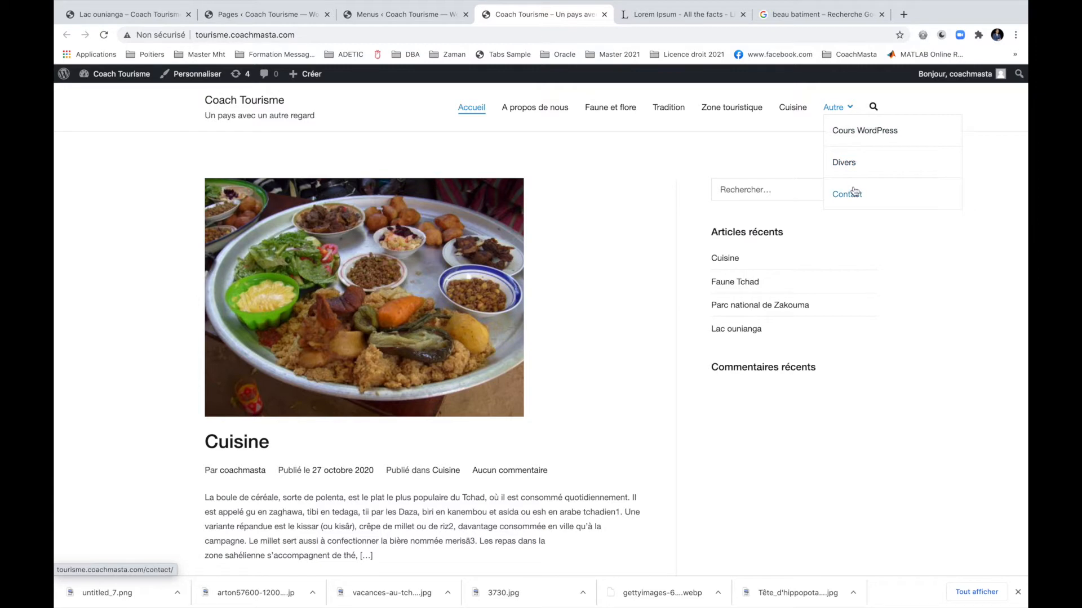
{"action": "left_click", "coordinate": [392, 21]}
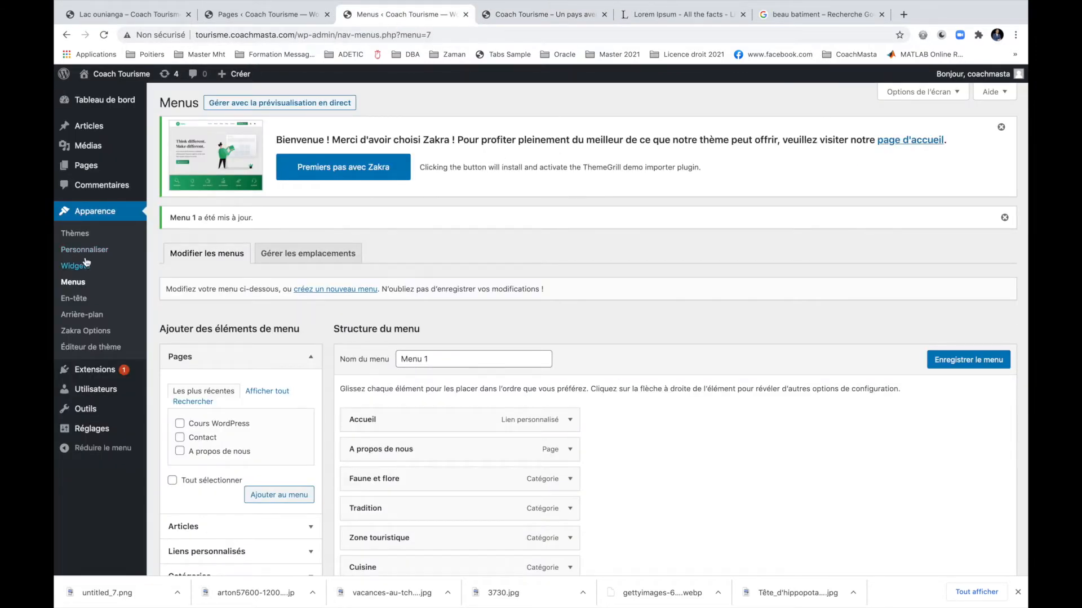
Start a new page titled 'Contribution' and begin its first paragraph.
{"action": "mouse_move", "coordinate": [91, 167]}
{"action": "left_click", "coordinate": [168, 184]}
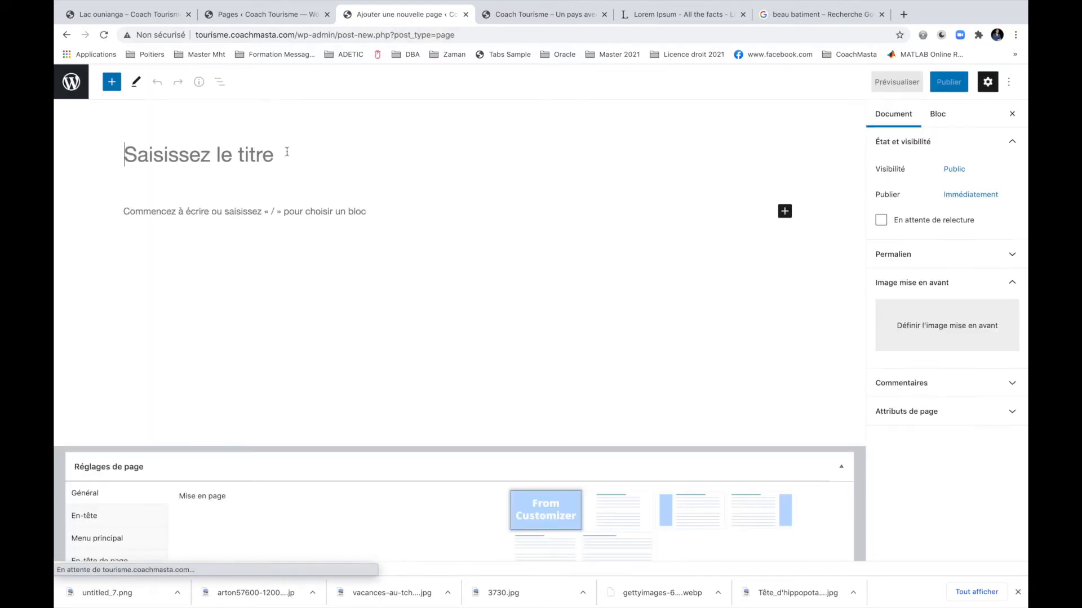
{"action": "type", "text": "COntri"}
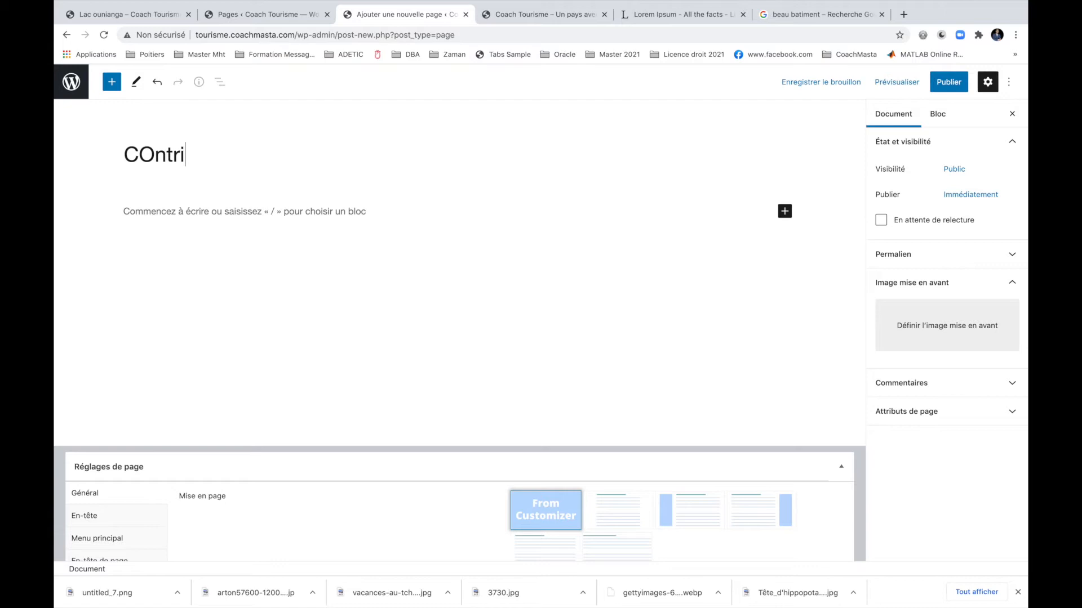
{"action": "key", "text": "BackSpace"}
{"action": "key", "text": "BackSpace"}
{"action": "key", "text": "BackSpace"}
{"action": "key", "text": "BackSpace"}
{"action": "key", "text": "BackSpace"}
{"action": "type", "text": "ontir"}
{"action": "key", "text": "BackSpace"}
{"action": "key", "text": "BackSpace"}
{"action": "type", "text": "ributui"}
{"action": "key", "text": "BackSpace"}
{"action": "key", "text": "BackSpace"}
{"action": "type", "text": "ion"}
{"action": "left_click", "coordinate": [239, 212]}
{"action": "type", "text": "V"}
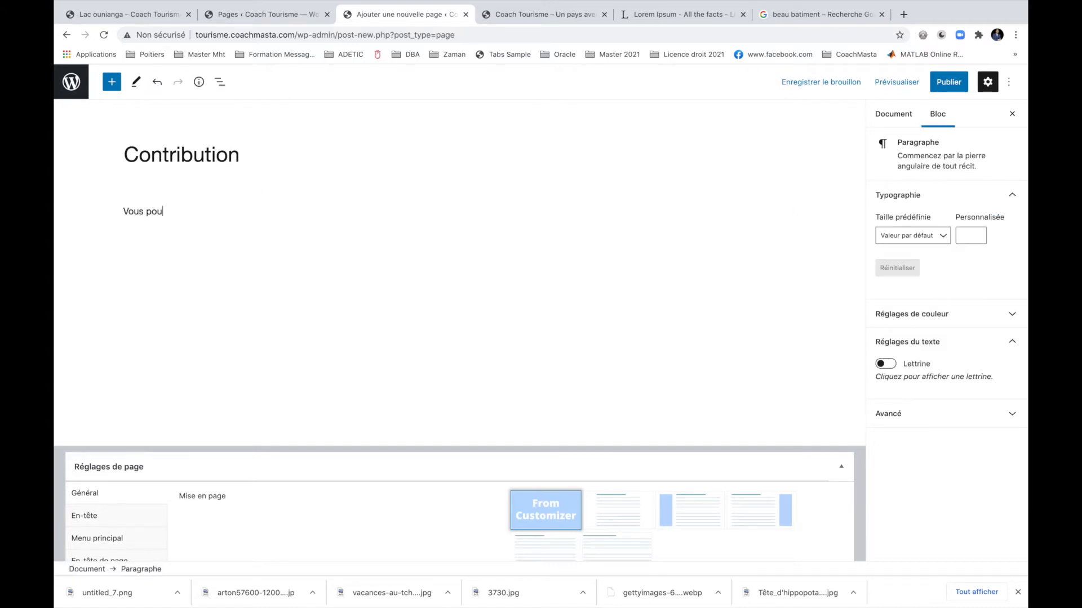
{"action": "type", "text": "ous pou"}
Replace the draft text with pasted Lorem Ipsum paragraphs and publish the page.
{"action": "left_click", "coordinate": [659, 15]}
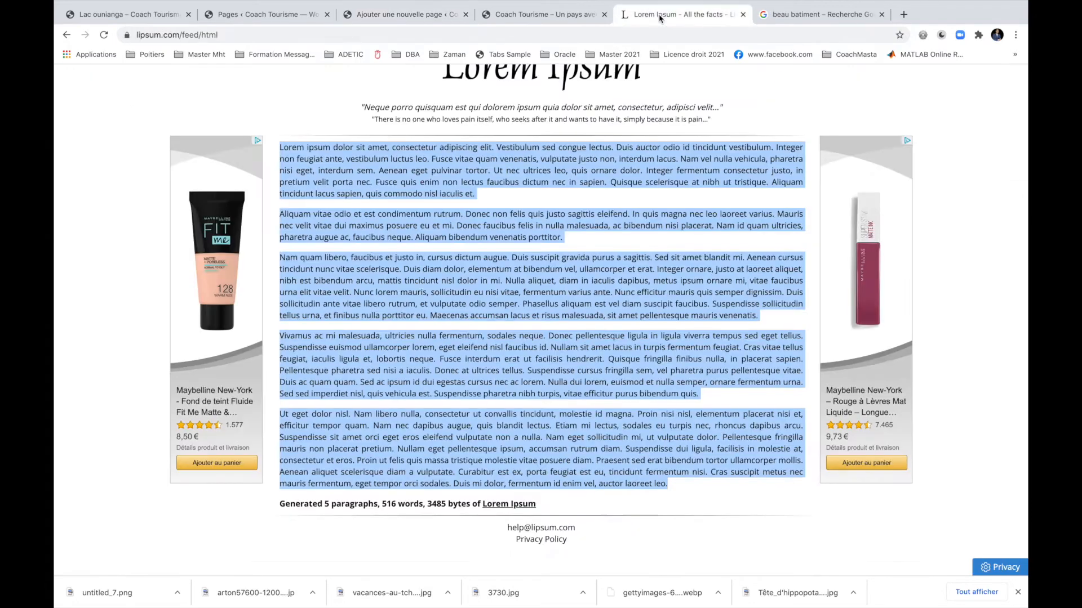
{"action": "left_click", "coordinate": [382, 15]}
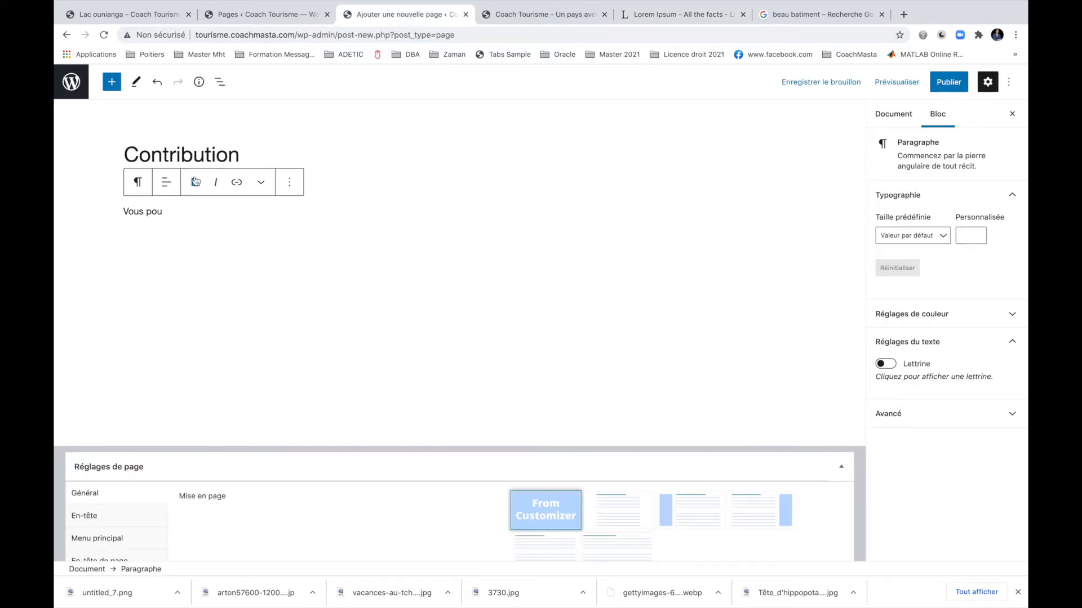
{"action": "left_click_drag", "start_coordinate": [164, 212], "coordinate": [98, 215]}
{"action": "key", "text": "ctrl+v"}
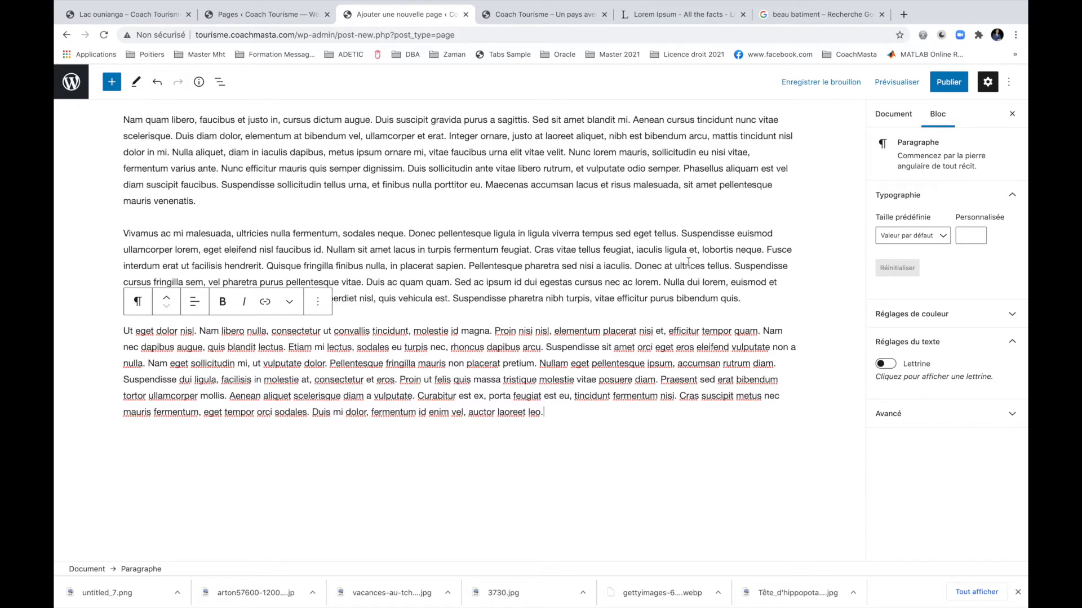
{"action": "scroll", "coordinate": [688, 262], "scroll_direction": "up", "scroll_amount": 5}
{"action": "left_click", "coordinate": [932, 92]}
{"action": "left_click", "coordinate": [903, 90]}
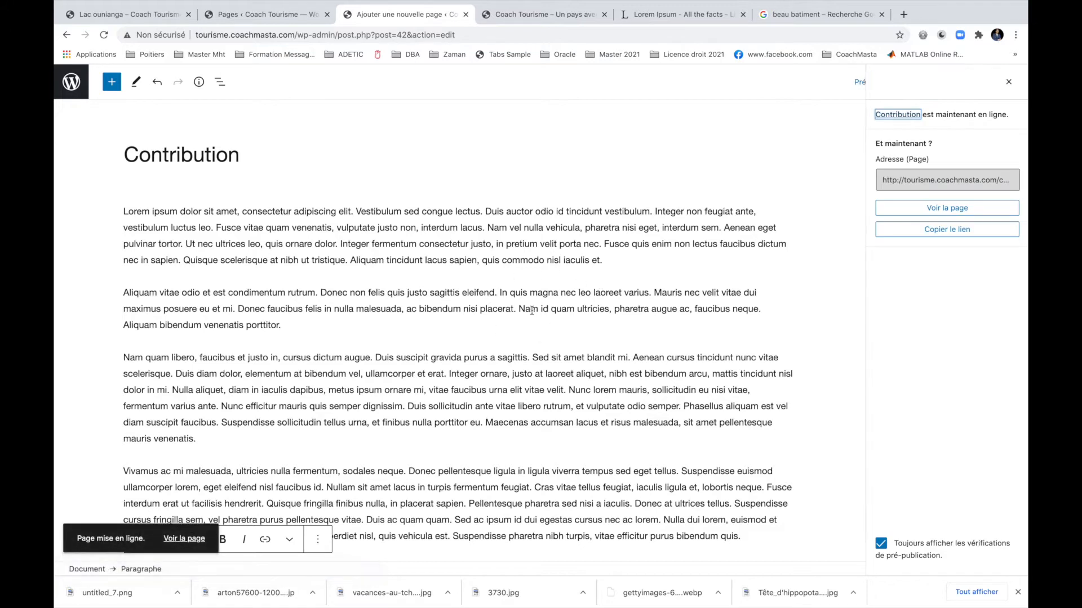
Rename the page to 'Contributions', update it, and view the live front page.
{"action": "left_click", "coordinate": [247, 162]}
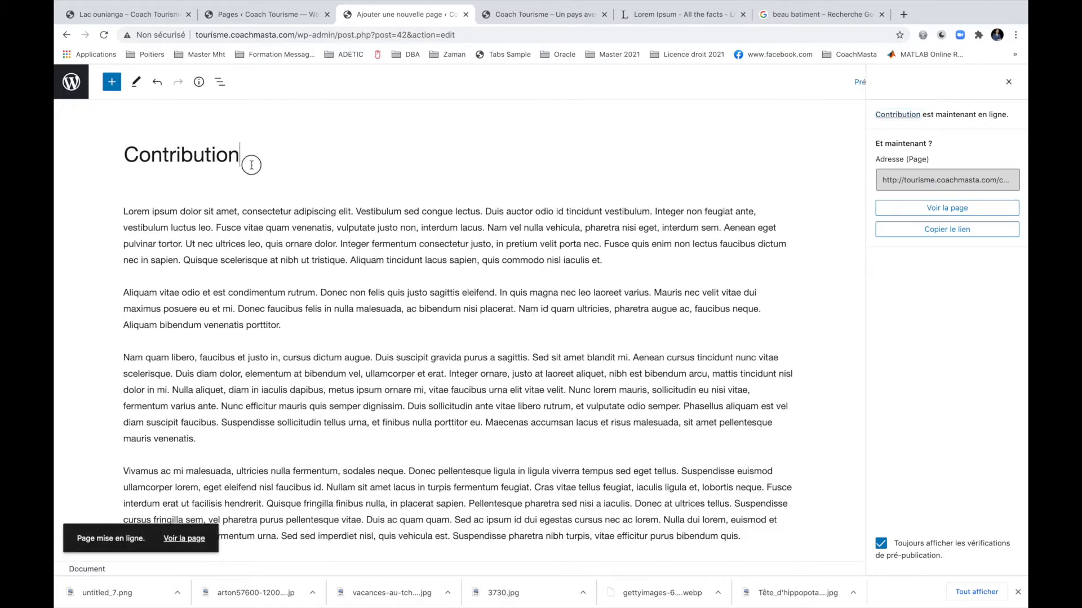
{"action": "type", "text": "s"}
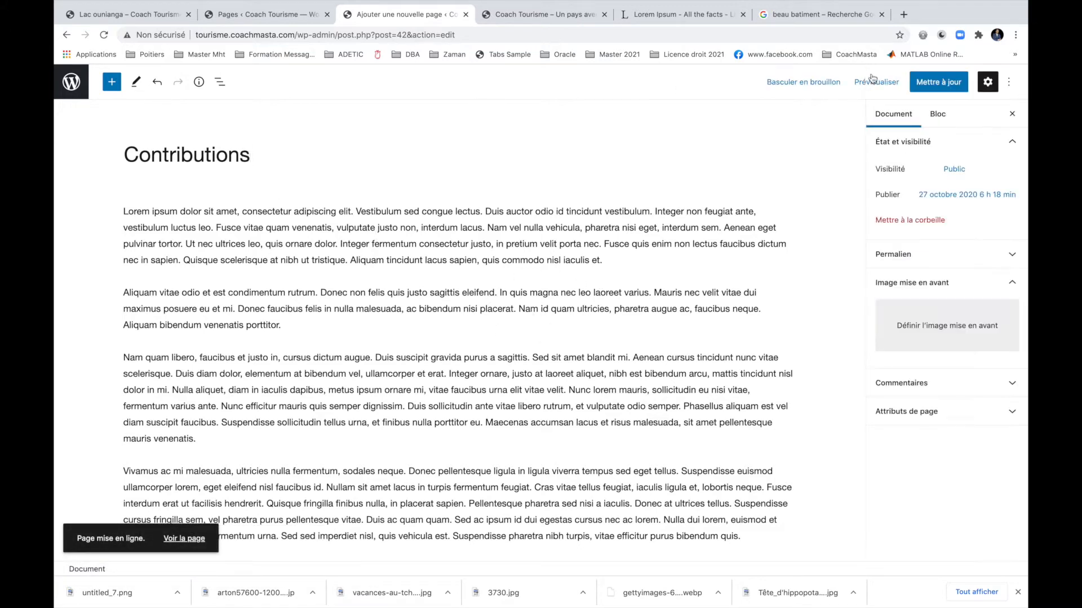
{"action": "left_click", "coordinate": [950, 88]}
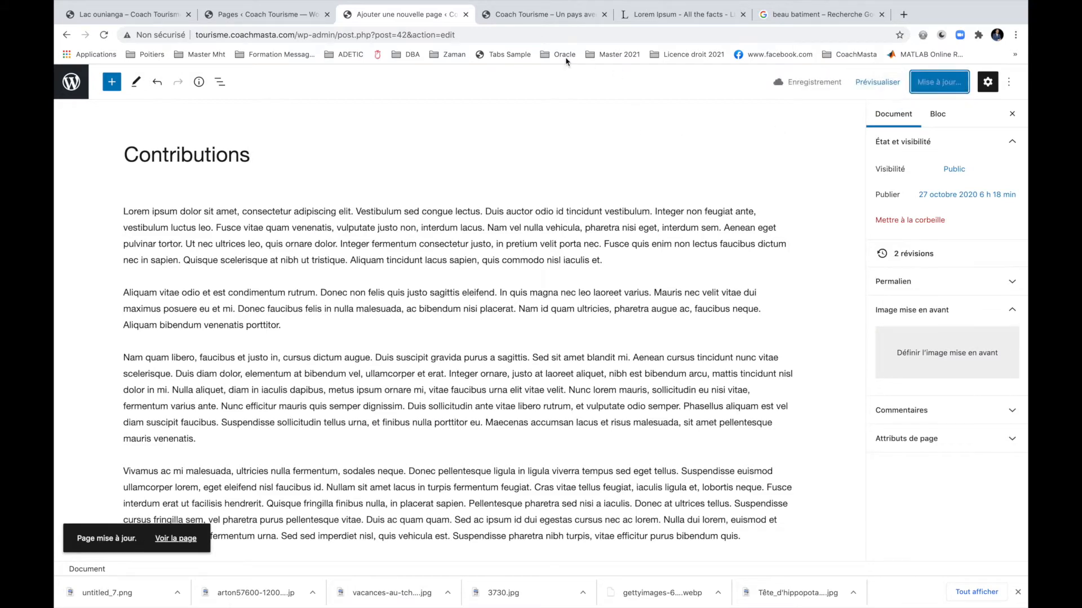
{"action": "left_click", "coordinate": [498, 29]}
{"action": "left_click", "coordinate": [503, 15]}
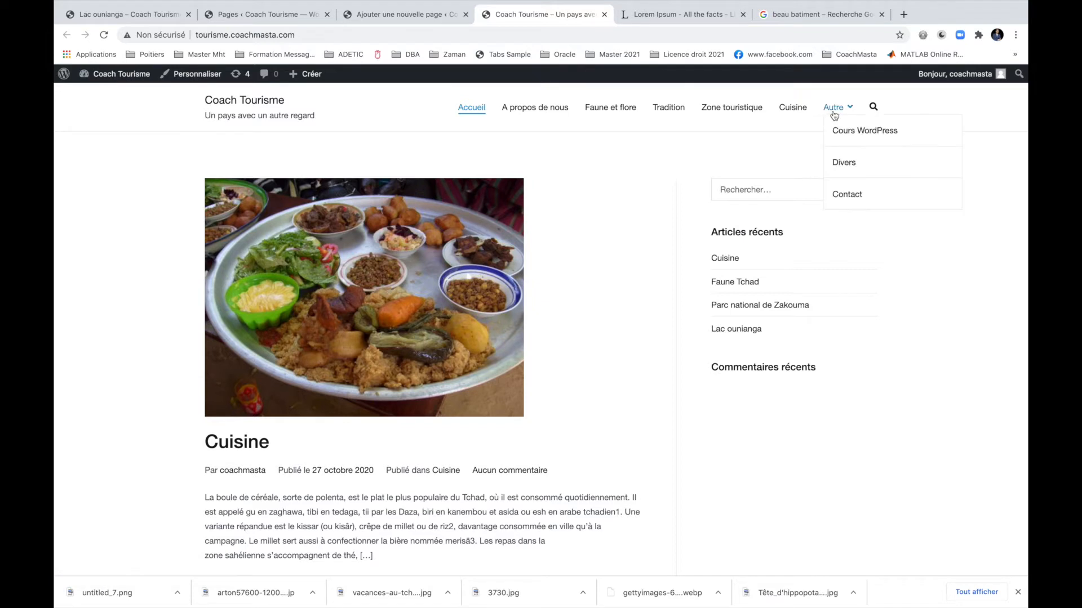
Add the Contributions page to Menu 1 in Apparence > Menus.
{"action": "mouse_move", "coordinate": [834, 109]}
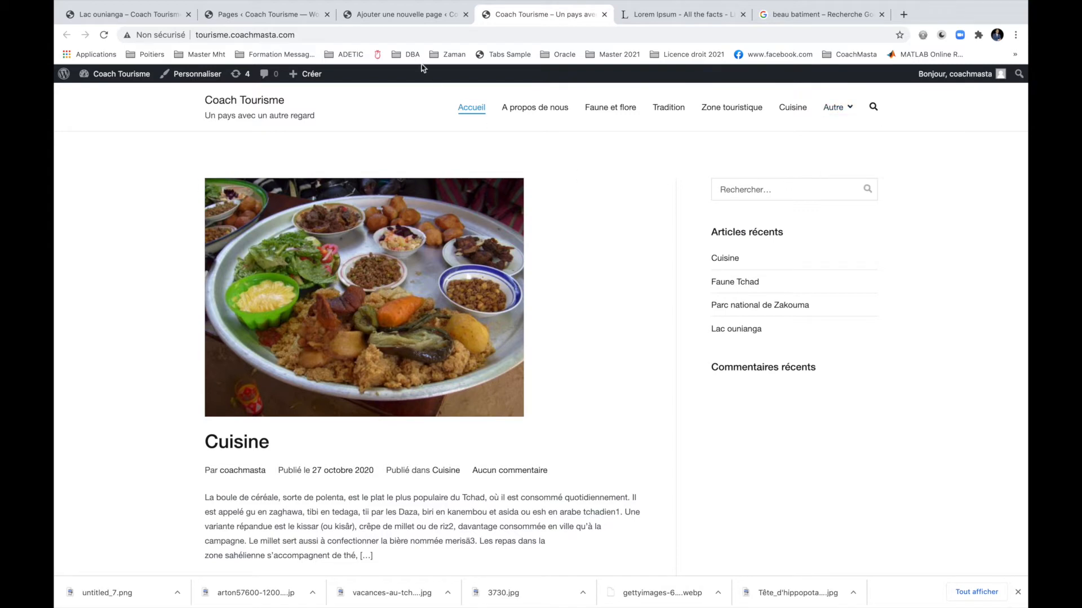
{"action": "left_click", "coordinate": [413, 16]}
{"action": "left_click", "coordinate": [63, 74]}
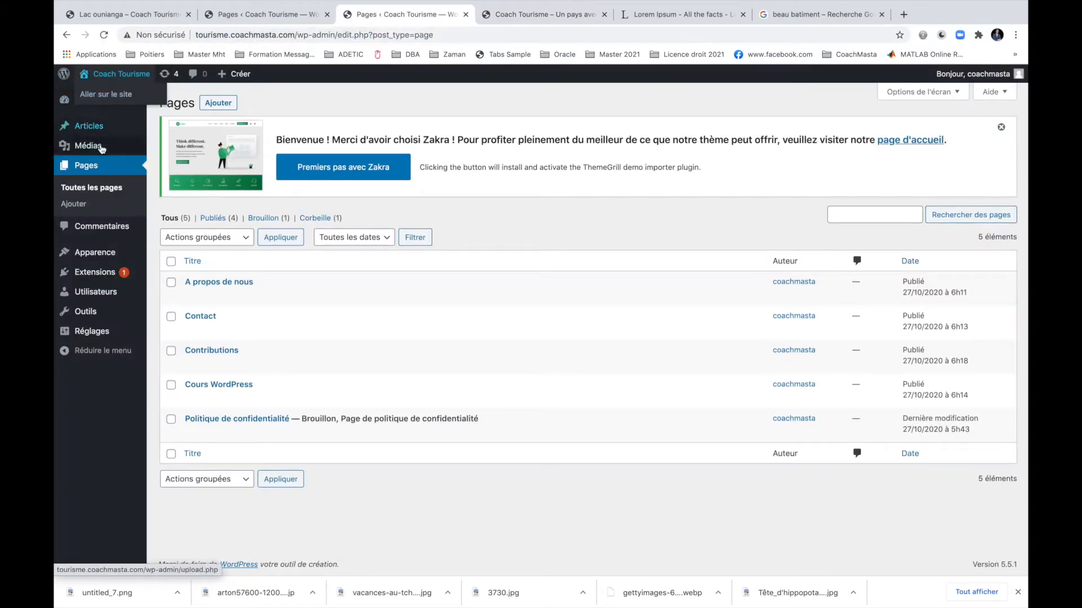
{"action": "mouse_move", "coordinate": [107, 252]}
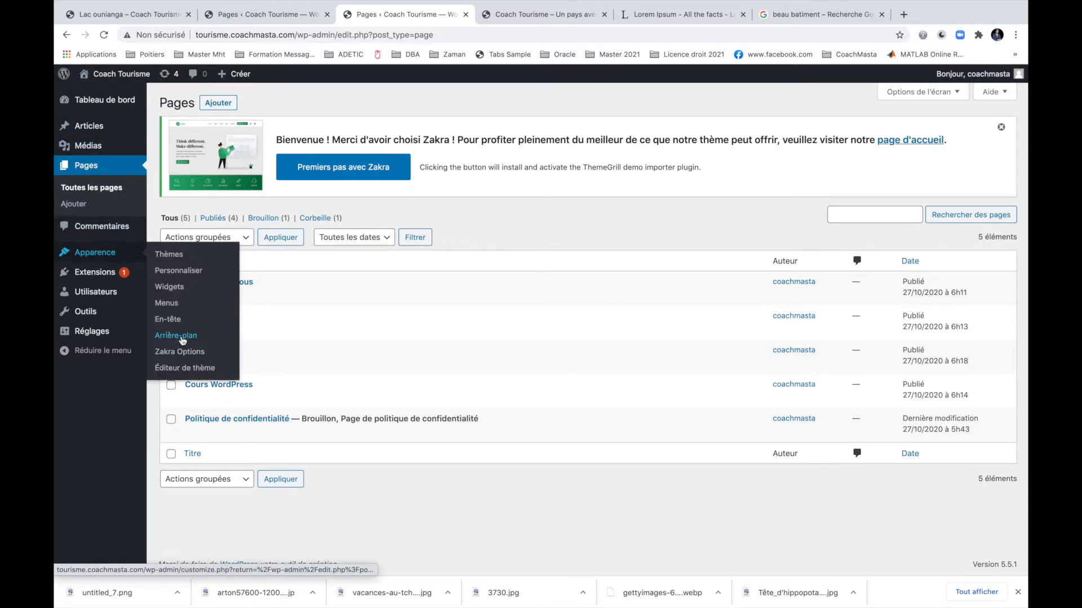
{"action": "left_click", "coordinate": [175, 309]}
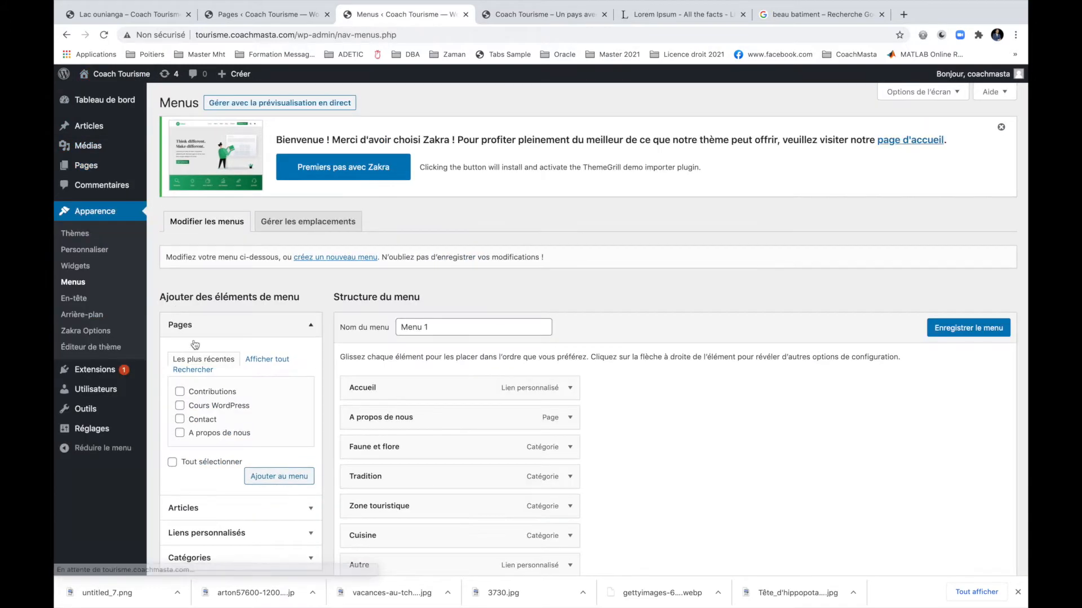
{"action": "scroll", "coordinate": [238, 392], "scroll_direction": "down", "scroll_amount": 3}
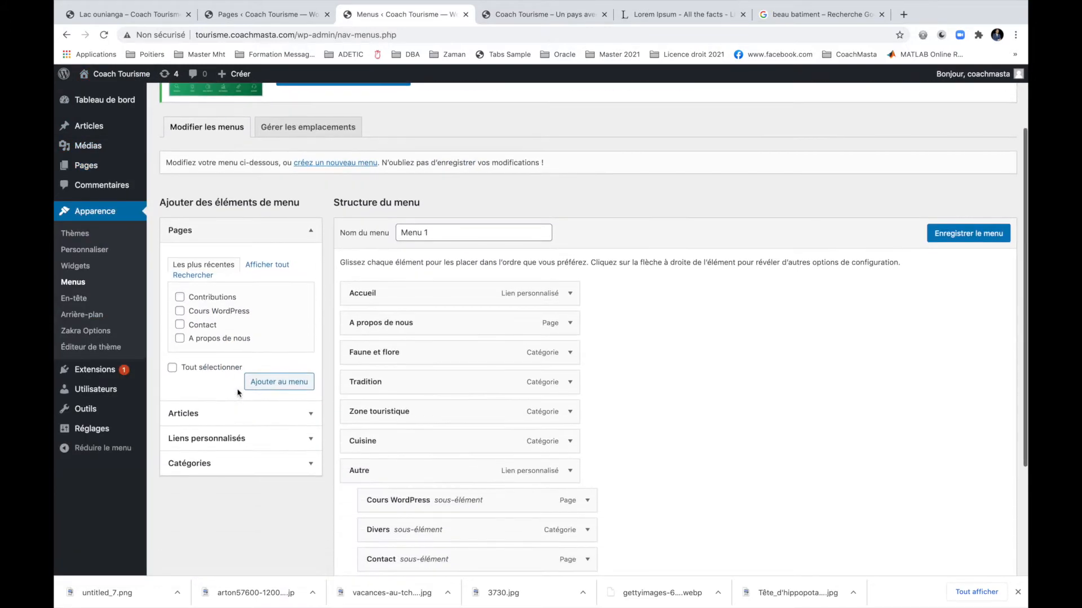
{"action": "left_click", "coordinate": [208, 299]}
{"action": "left_click", "coordinate": [278, 383]}
Nest Contributions under Autre after Divers, move Contact to top level, and save the menu.
{"action": "scroll", "coordinate": [315, 400], "scroll_direction": "down", "scroll_amount": 4}
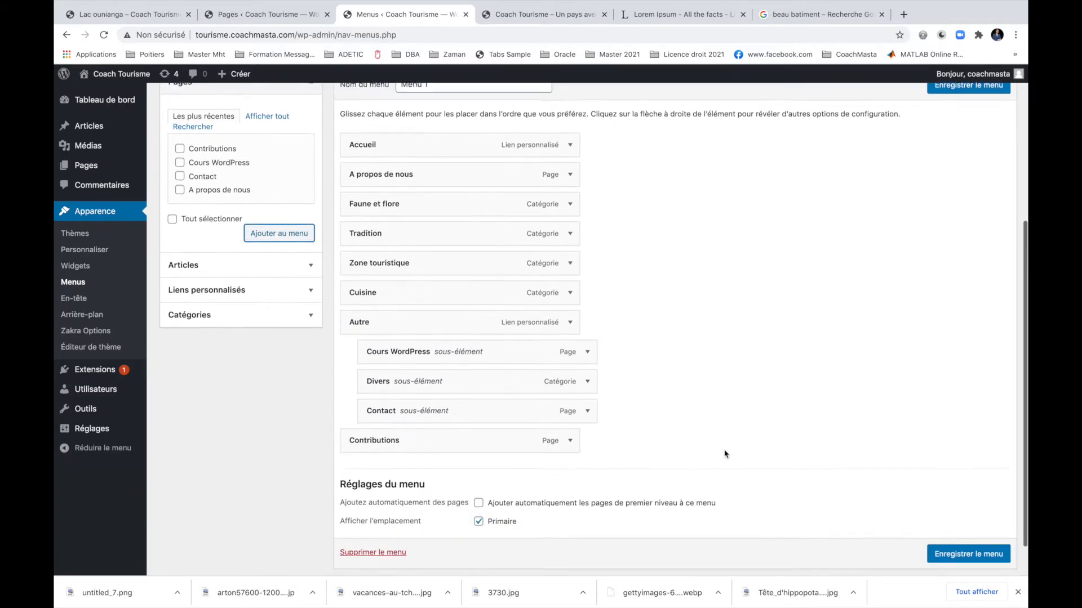
{"action": "left_click_drag", "start_coordinate": [350, 400], "coordinate": [399, 400]}
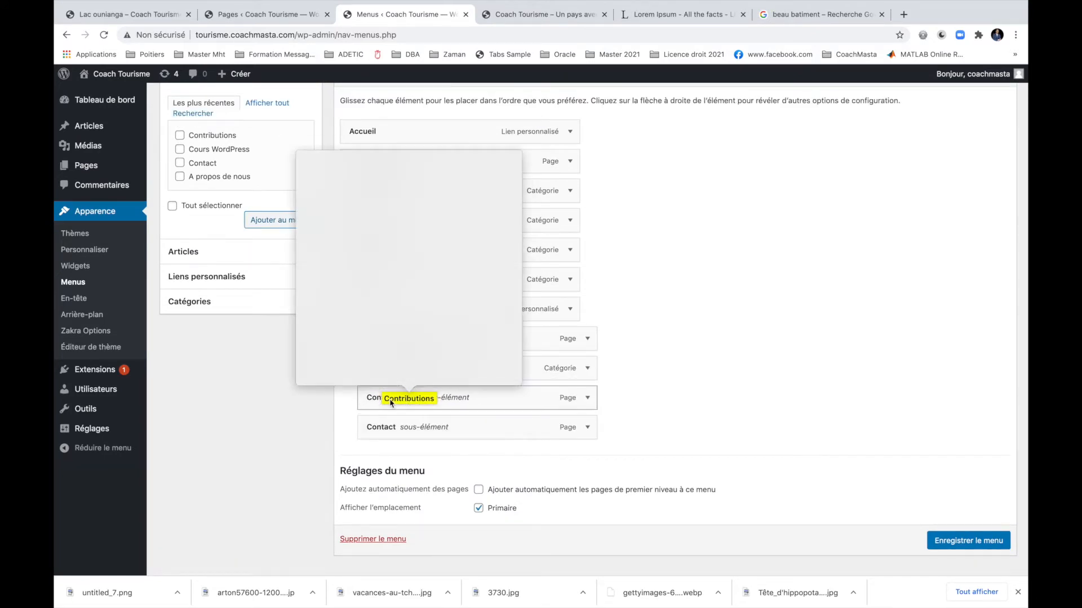
{"action": "left_click", "coordinate": [620, 361]}
{"action": "left_click_drag", "start_coordinate": [459, 427], "coordinate": [444, 427]}
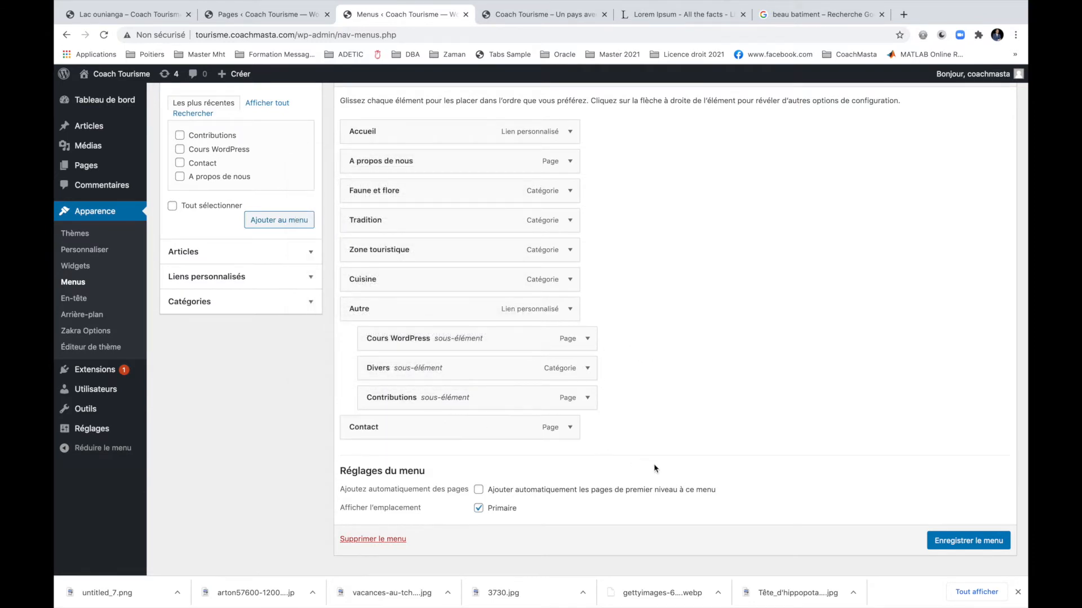
{"action": "left_click", "coordinate": [941, 542]}
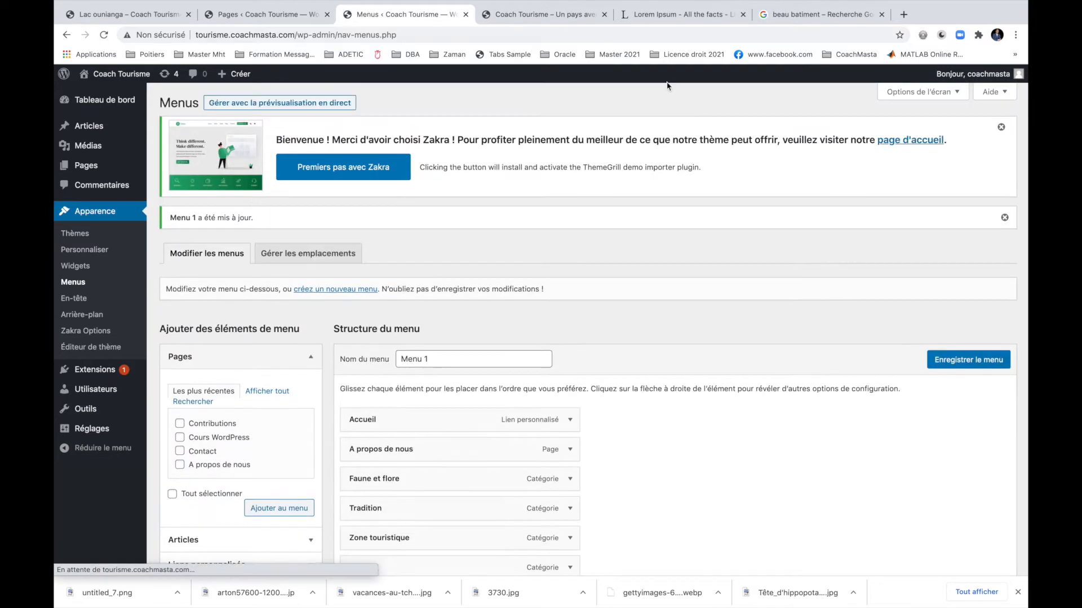
Switch to the live Coach Tourisme site tab and reload it to check the menu.
{"action": "left_click", "coordinate": [558, 17]}
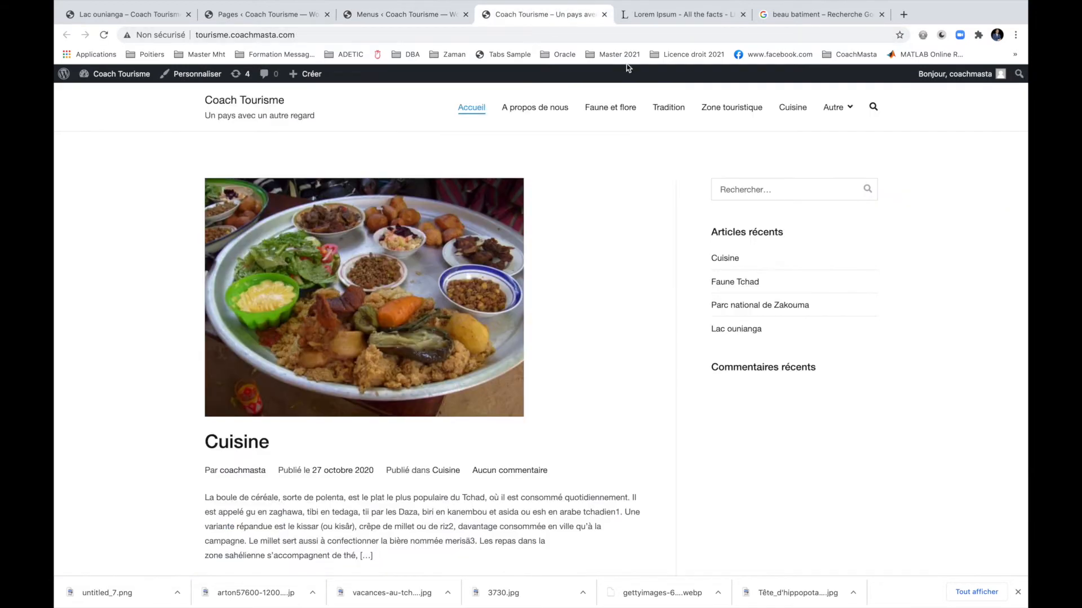
{"action": "left_click", "coordinate": [104, 34]}
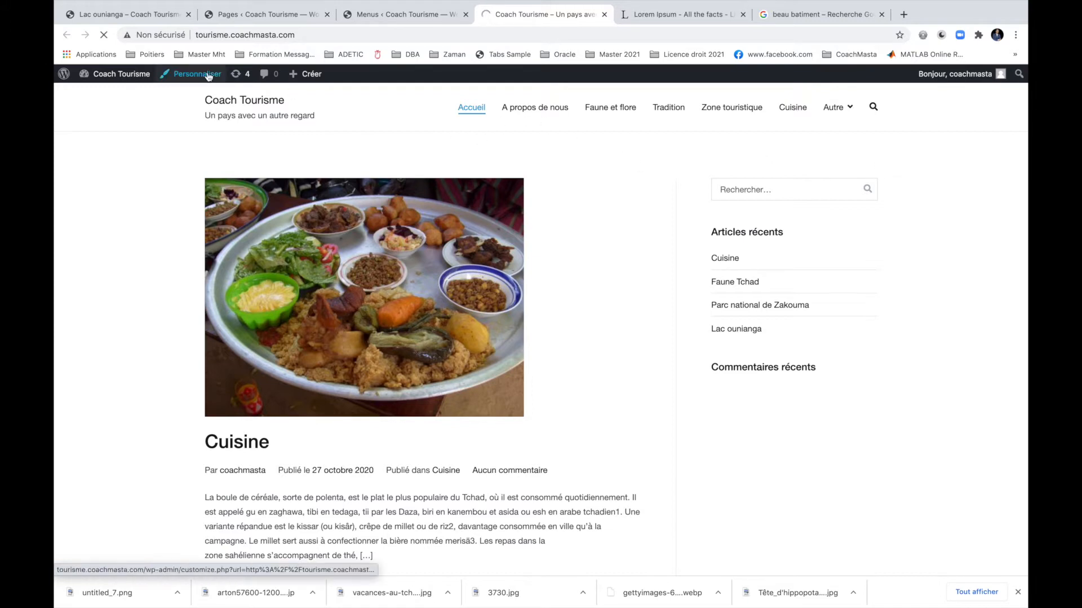
{"action": "left_click", "coordinate": [300, 35]}
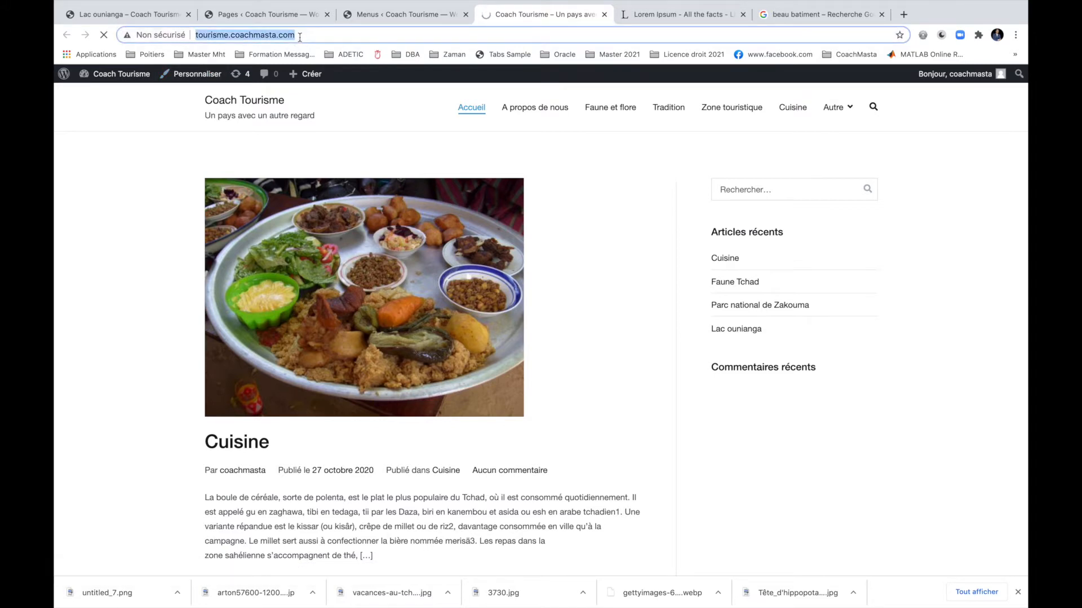
{"action": "left_click", "coordinate": [353, 66]}
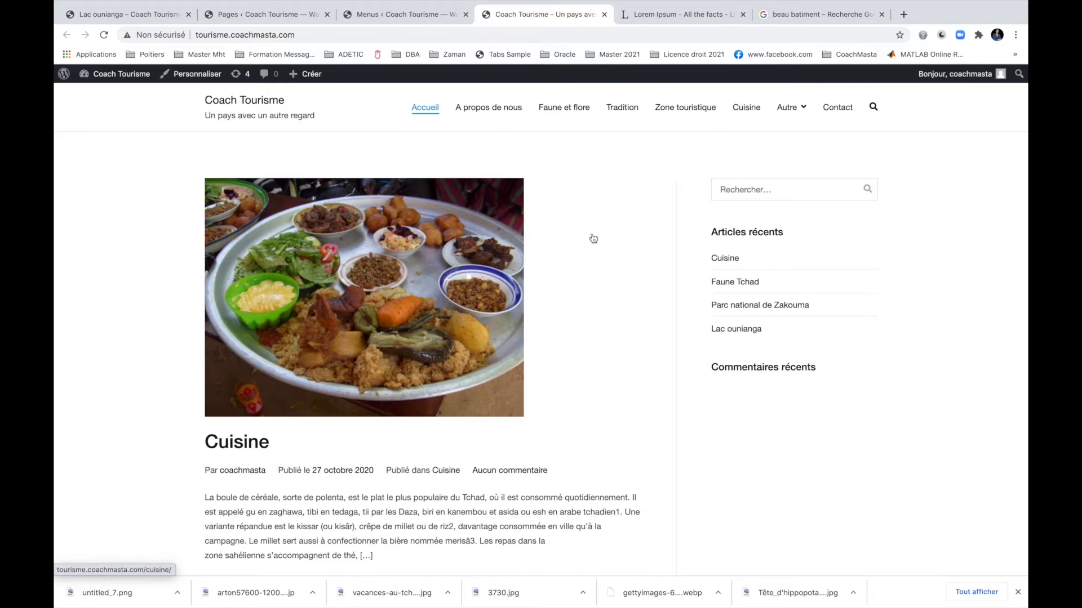
Scroll the home page, then open the Faune et flore category from the top menu.
{"action": "scroll", "coordinate": [594, 238], "scroll_direction": "down", "scroll_amount": 2}
{"action": "scroll", "coordinate": [593, 237], "scroll_direction": "down", "scroll_amount": 7}
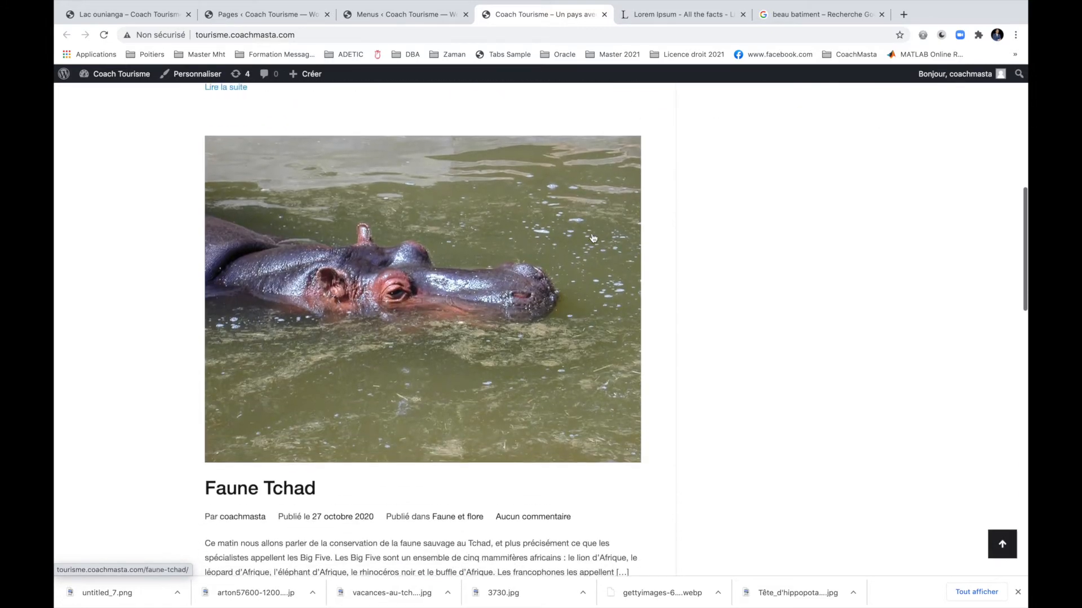
{"action": "scroll", "coordinate": [685, 323], "scroll_direction": "up", "scroll_amount": 10}
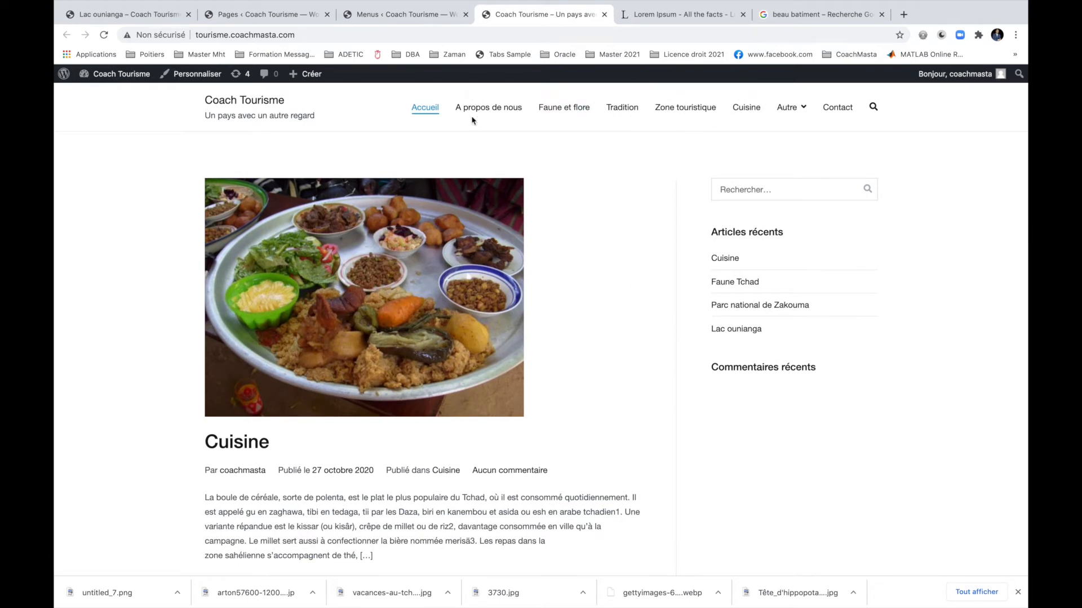
{"action": "left_click", "coordinate": [559, 117]}
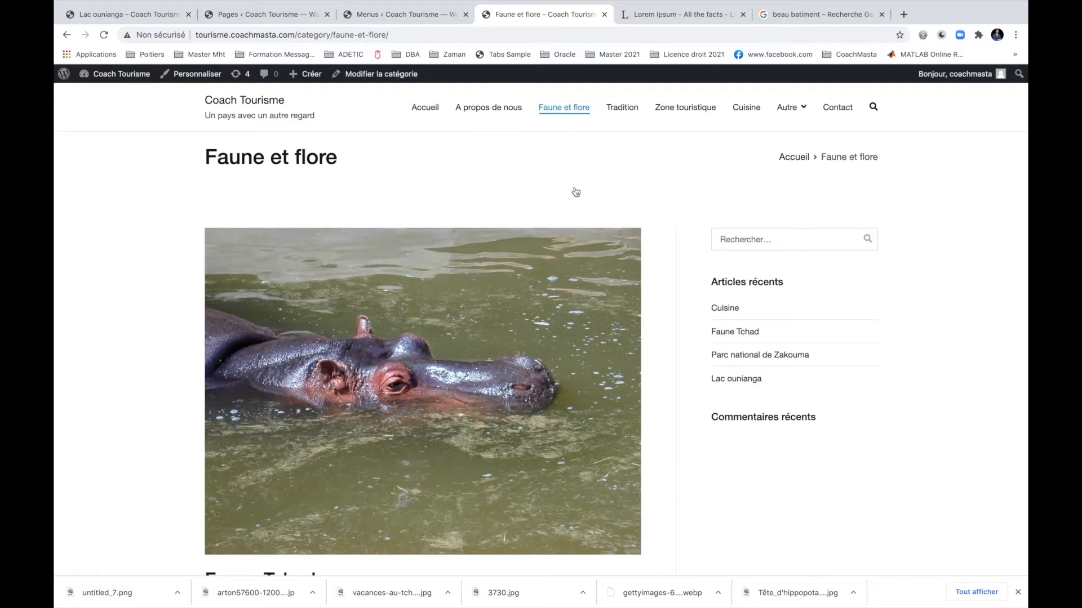
Open the Zone touristique category page and scroll through its articles.
{"action": "scroll", "coordinate": [575, 185], "scroll_direction": "down", "scroll_amount": 5}
{"action": "scroll", "coordinate": [575, 181], "scroll_direction": "up", "scroll_amount": 5}
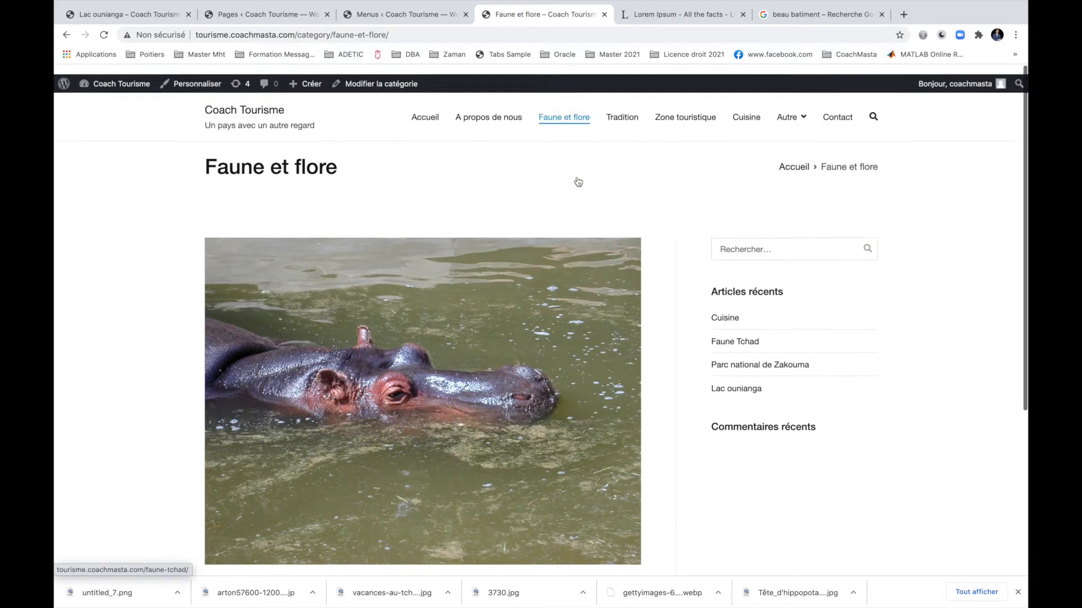
{"action": "left_click", "coordinate": [684, 108]}
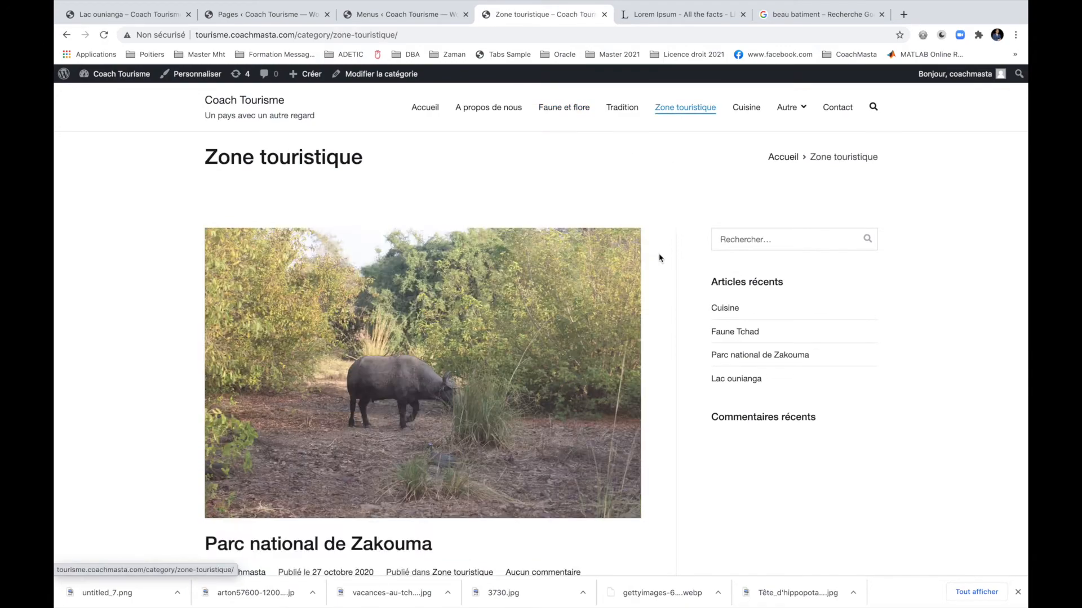
{"action": "scroll", "coordinate": [660, 258], "scroll_direction": "down", "scroll_amount": 5}
{"action": "scroll", "coordinate": [661, 258], "scroll_direction": "down", "scroll_amount": 5}
{"action": "scroll", "coordinate": [660, 258], "scroll_direction": "up", "scroll_amount": 10}
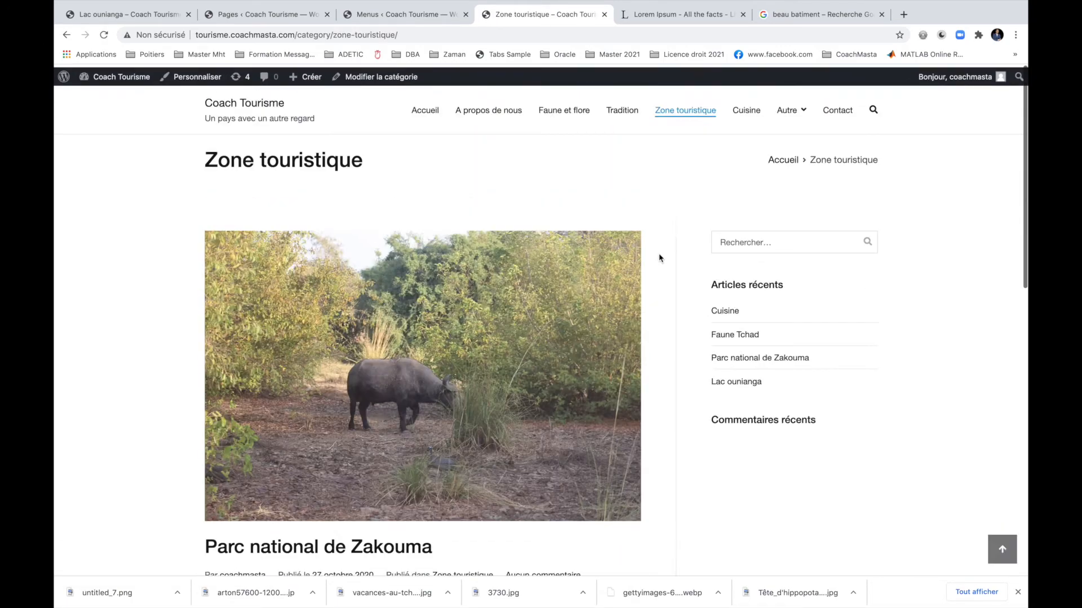
{"action": "scroll", "coordinate": [660, 258], "scroll_direction": "down", "scroll_amount": 10}
{"action": "scroll", "coordinate": [661, 258], "scroll_direction": "up", "scroll_amount": 7}
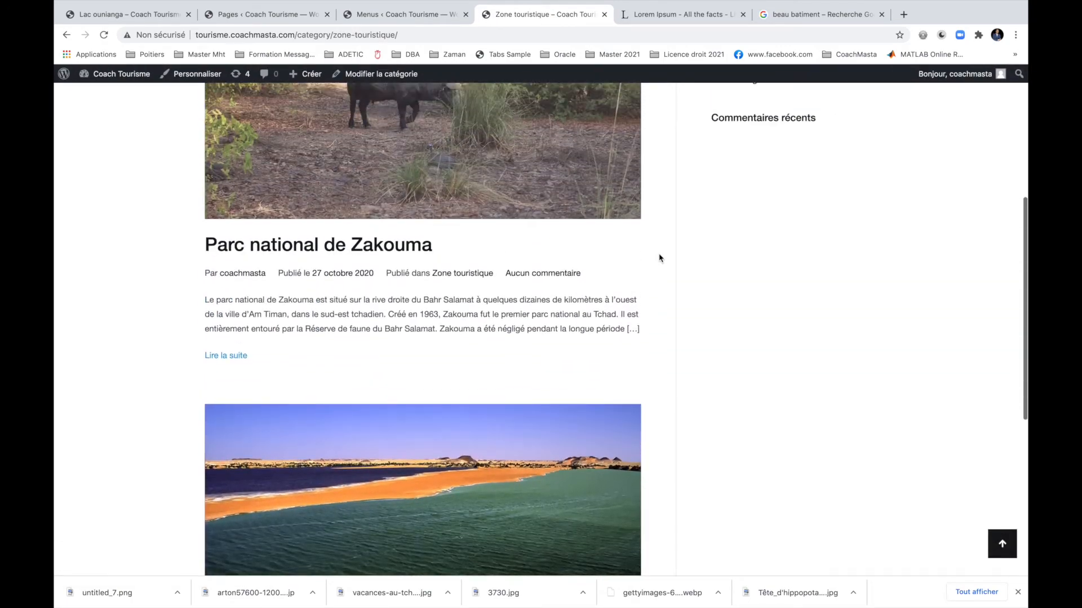
{"action": "scroll", "coordinate": [661, 258], "scroll_direction": "up", "scroll_amount": 3}
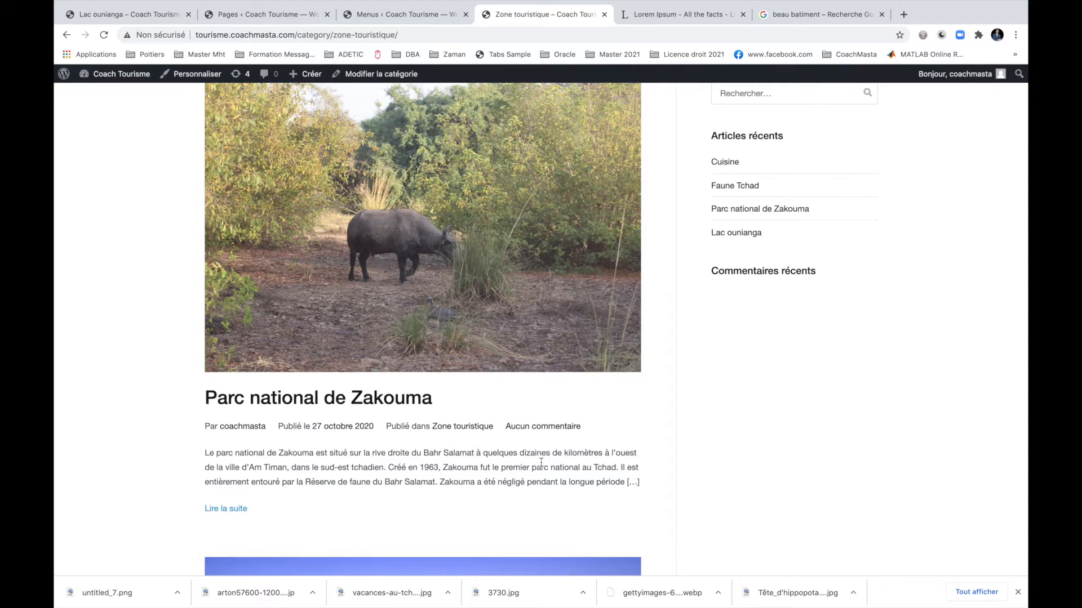
Read the full Parc national de Zakouma article, then go back to Accueil.
{"action": "left_click", "coordinate": [231, 510]}
{"action": "scroll", "coordinate": [234, 516], "scroll_direction": "down", "scroll_amount": 15}
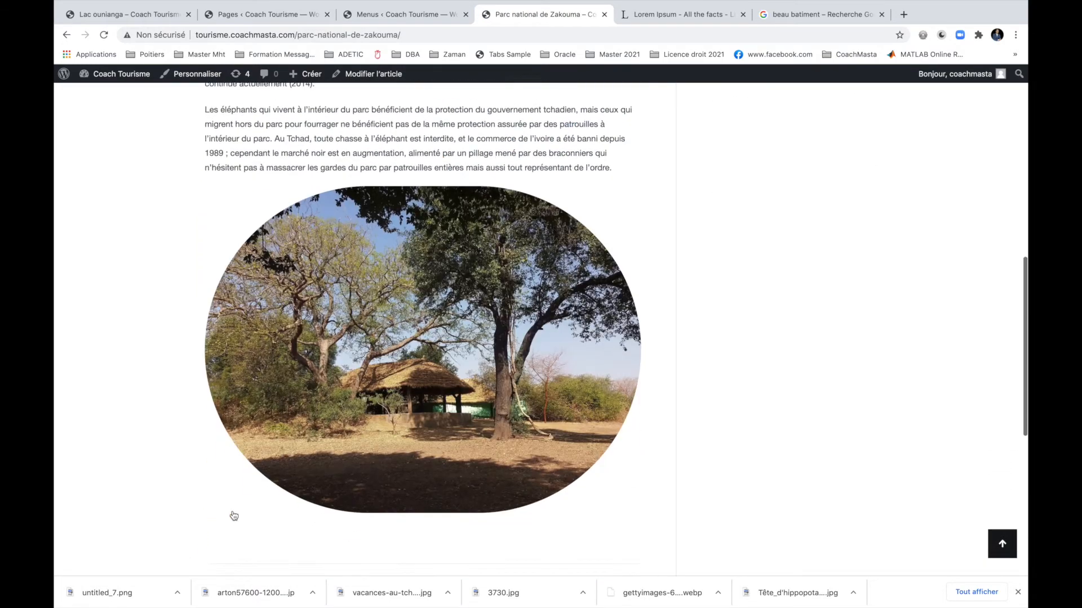
{"action": "scroll", "coordinate": [233, 516], "scroll_direction": "down", "scroll_amount": 3}
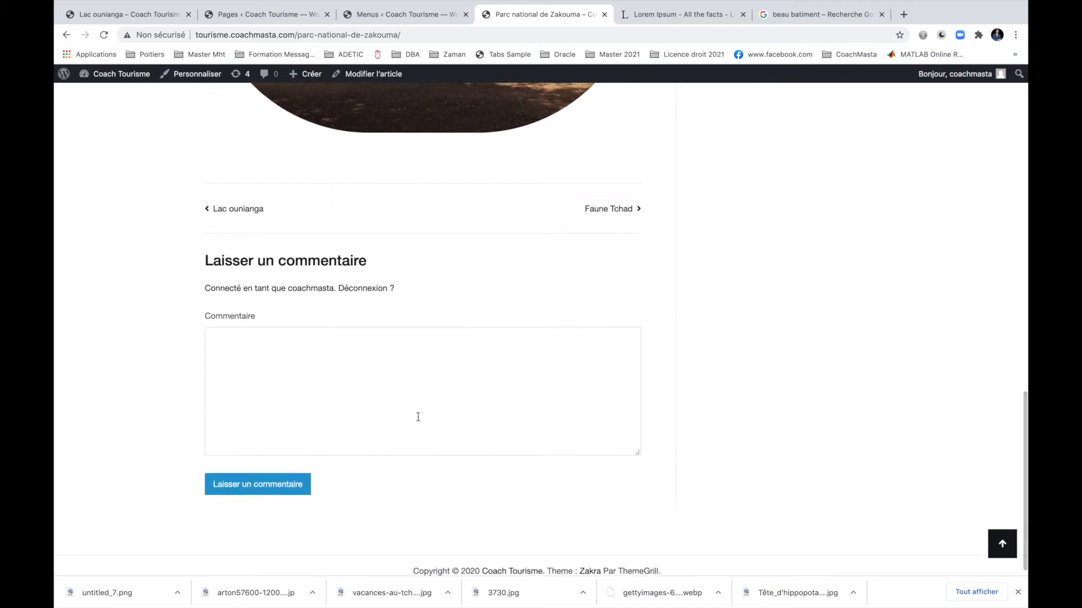
{"action": "scroll", "coordinate": [424, 430], "scroll_direction": "up", "scroll_amount": 20}
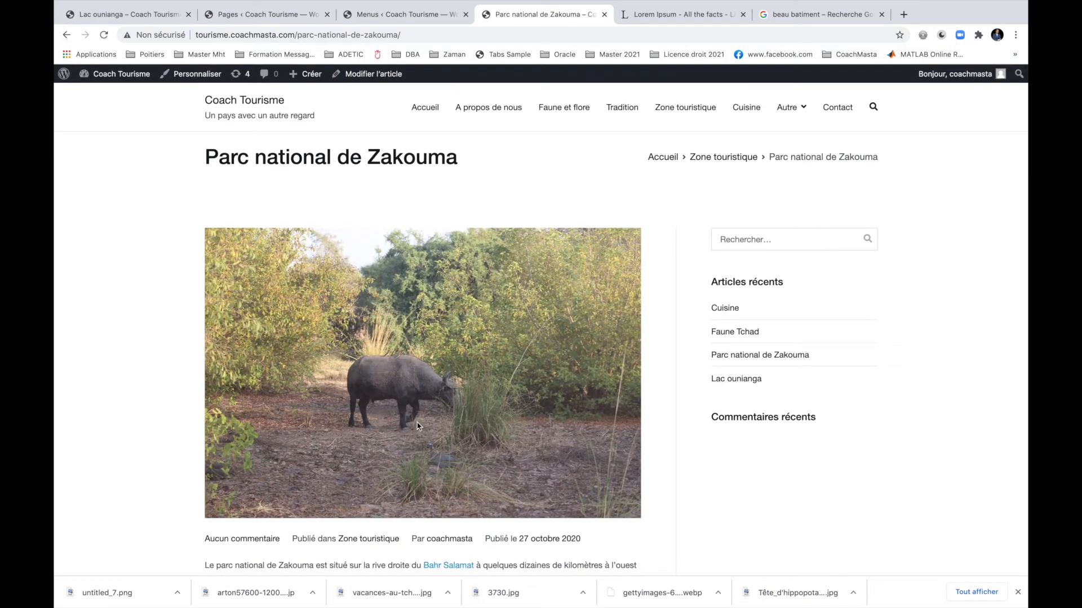
{"action": "left_click", "coordinate": [425, 107]}
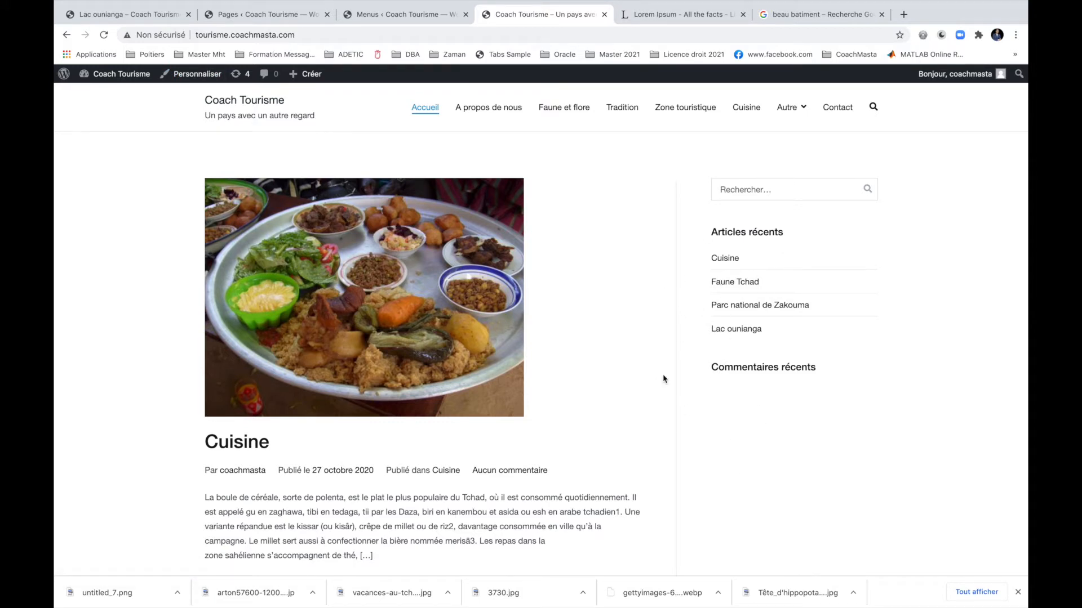
Open the customizer's right-sidebar widgets and collapse the Articles récents settings.
{"action": "left_click", "coordinate": [188, 78]}
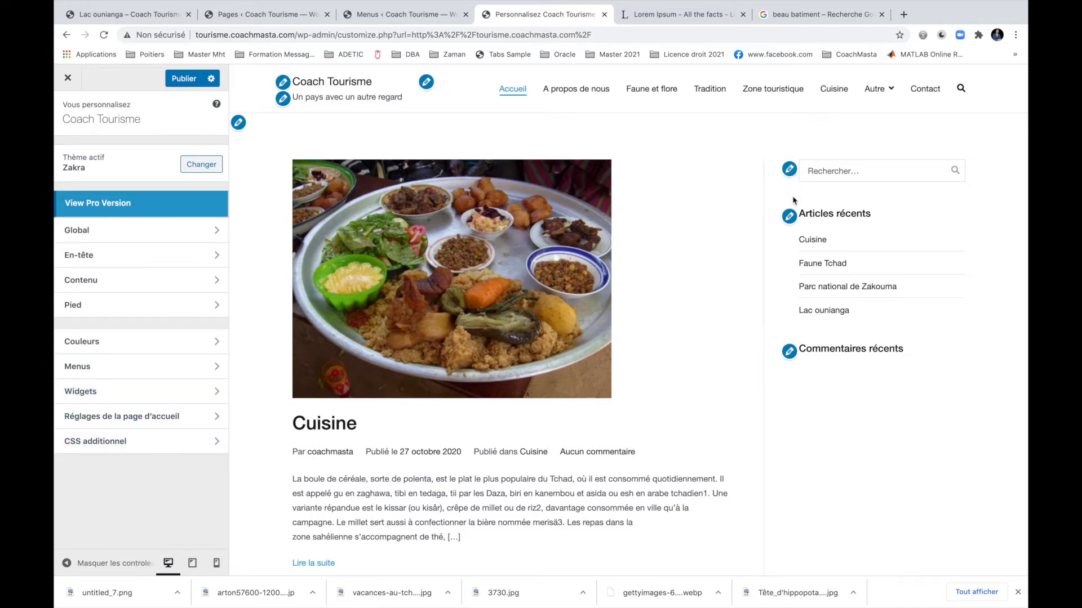
{"action": "left_click", "coordinate": [789, 217]}
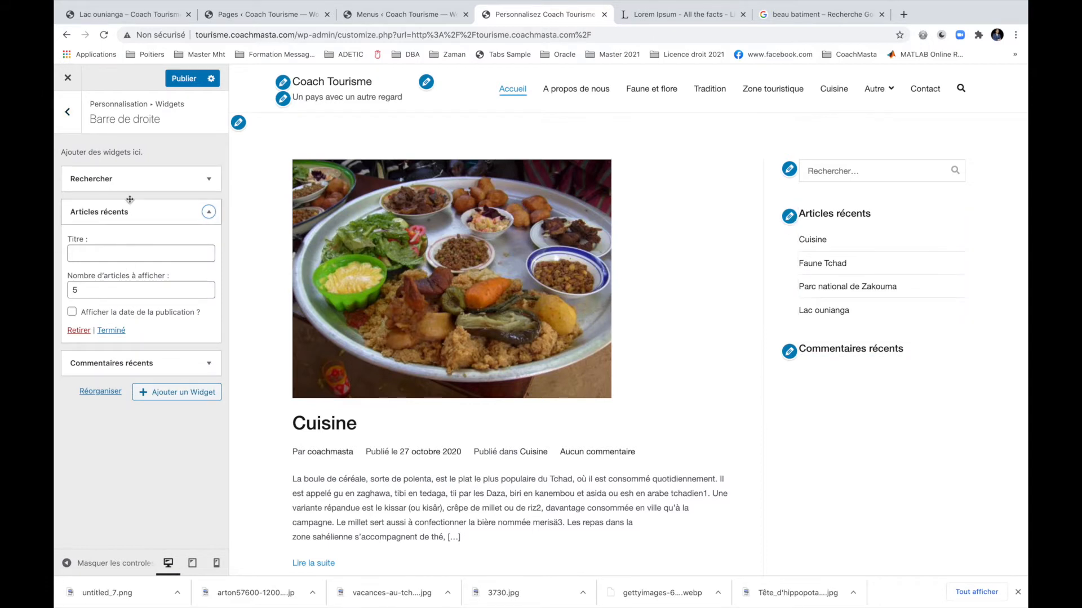
{"action": "left_click", "coordinate": [208, 212]}
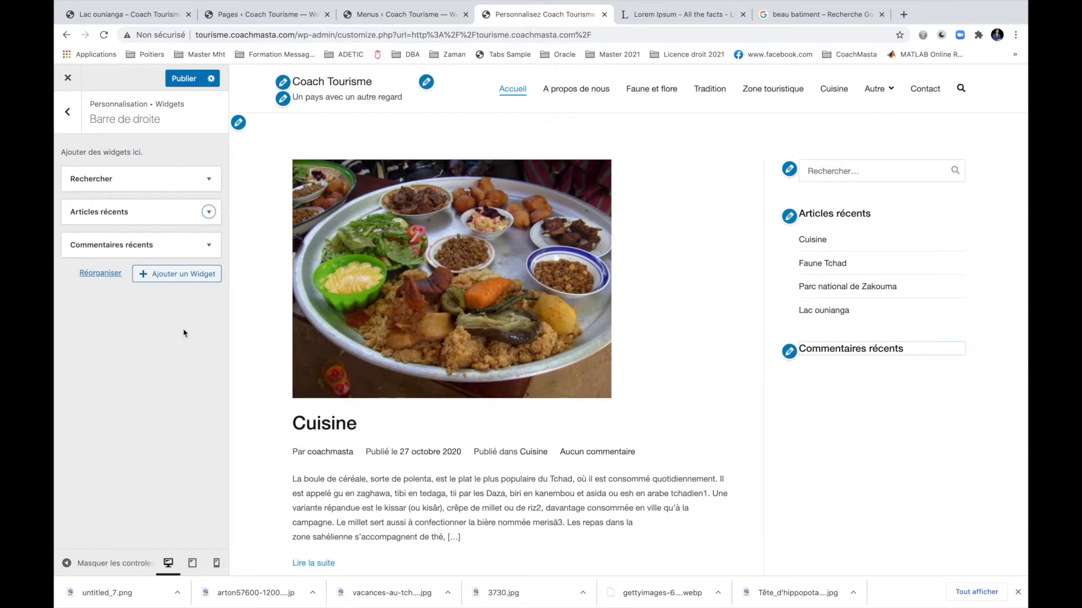
Bring up the Ajouter un Widget list and search it for 'cal'.
{"action": "left_click", "coordinate": [167, 280]}
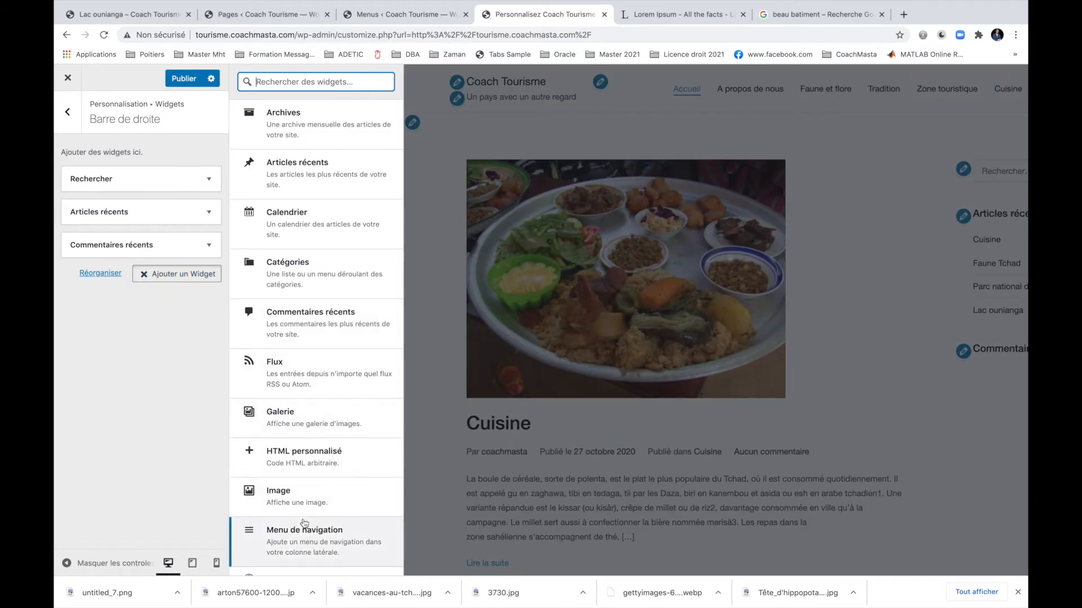
{"action": "scroll", "coordinate": [299, 257], "scroll_direction": "down", "scroll_amount": 2}
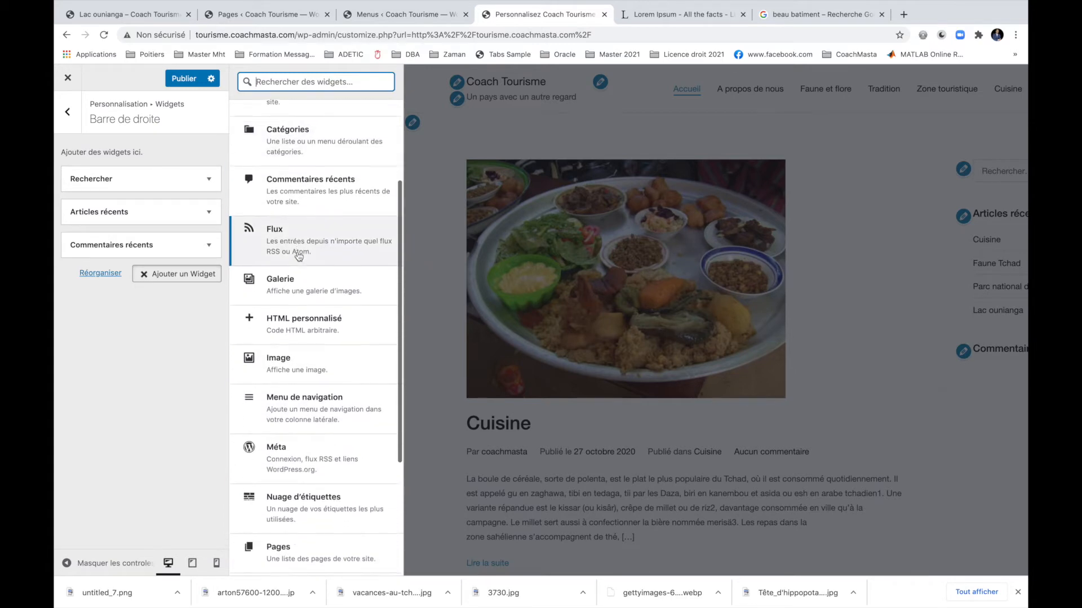
{"action": "type", "text": "cal"}
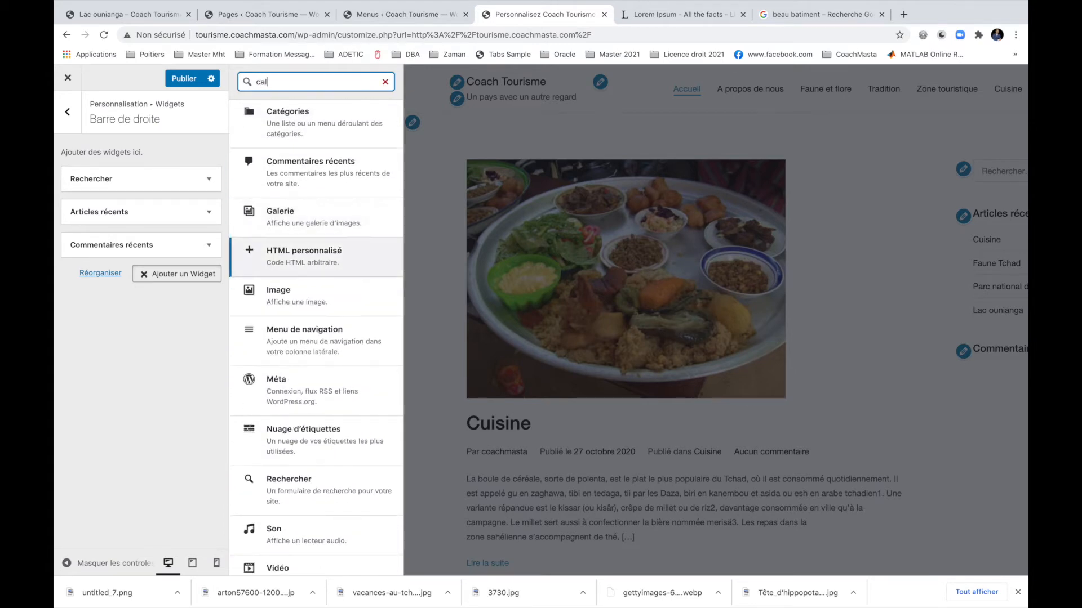
Add a Calendrier widget titled 'Notre calendrier' to the right sidebar.
{"action": "left_click", "coordinate": [296, 118]}
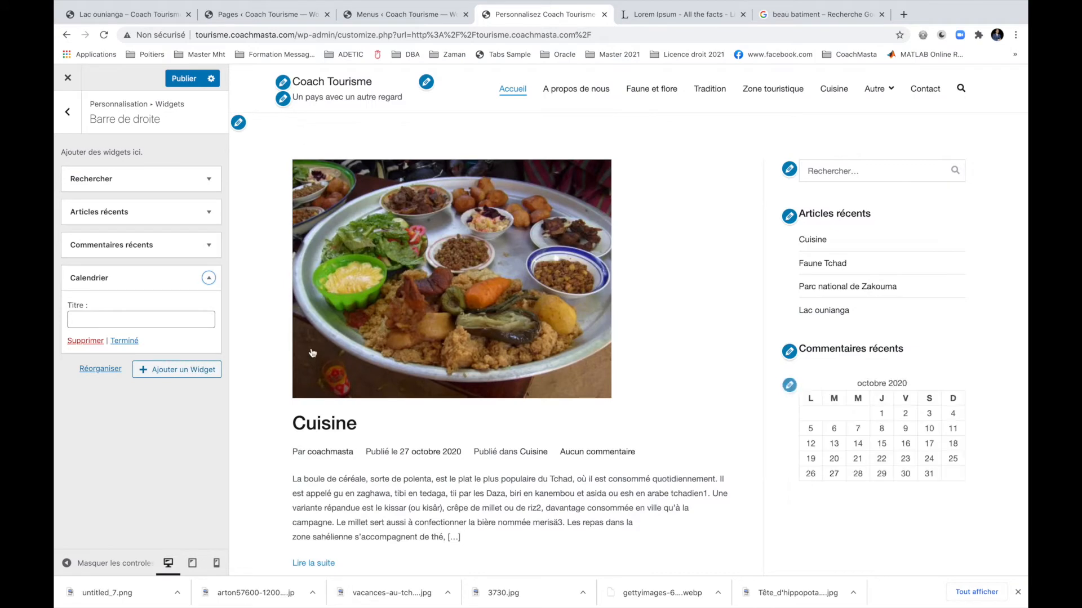
{"action": "left_click", "coordinate": [152, 323]}
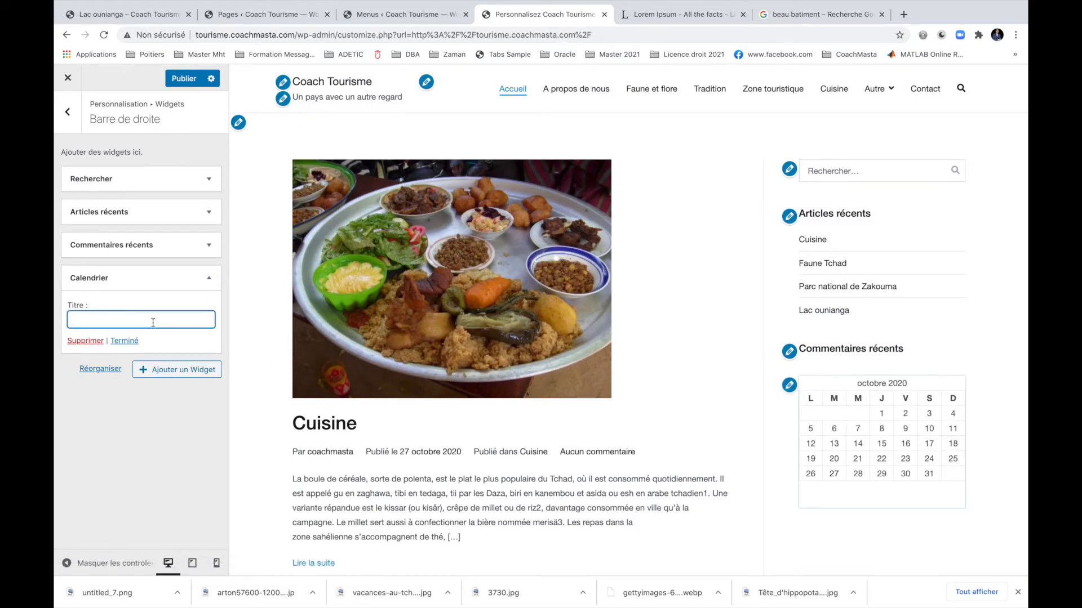
{"action": "type", "text": "Notre calendrier"}
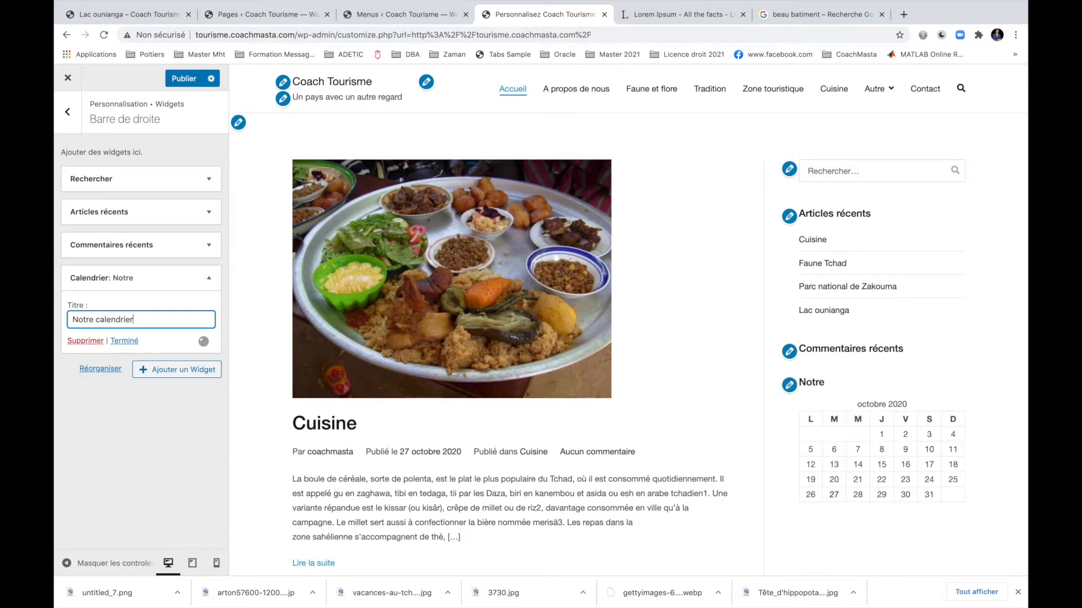
{"action": "left_click", "coordinate": [124, 341]}
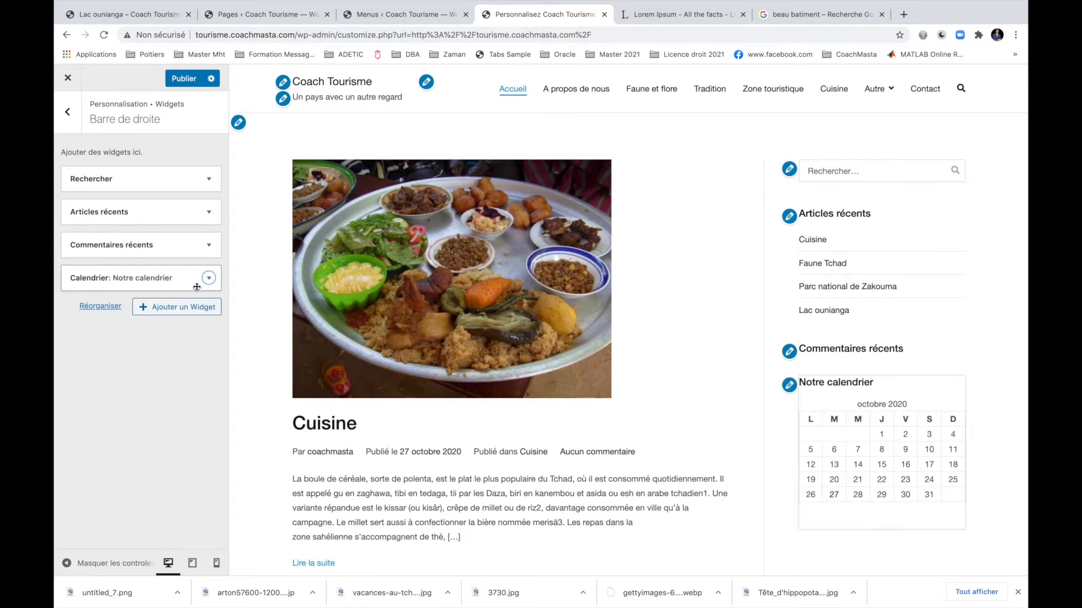
Add a Galerie widget and title it 'Nos images'.
{"action": "left_click", "coordinate": [184, 309]}
{"action": "scroll", "coordinate": [269, 372], "scroll_direction": "down", "scroll_amount": 3}
{"action": "left_click", "coordinate": [290, 296]}
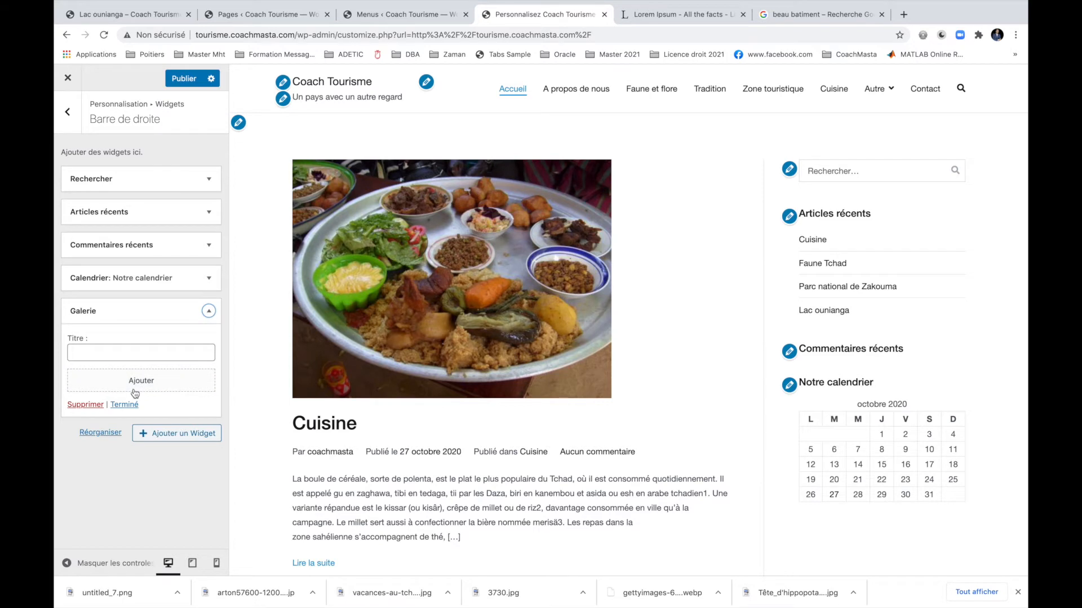
{"action": "left_click", "coordinate": [128, 352]}
{"action": "type", "text": "Nos images"}
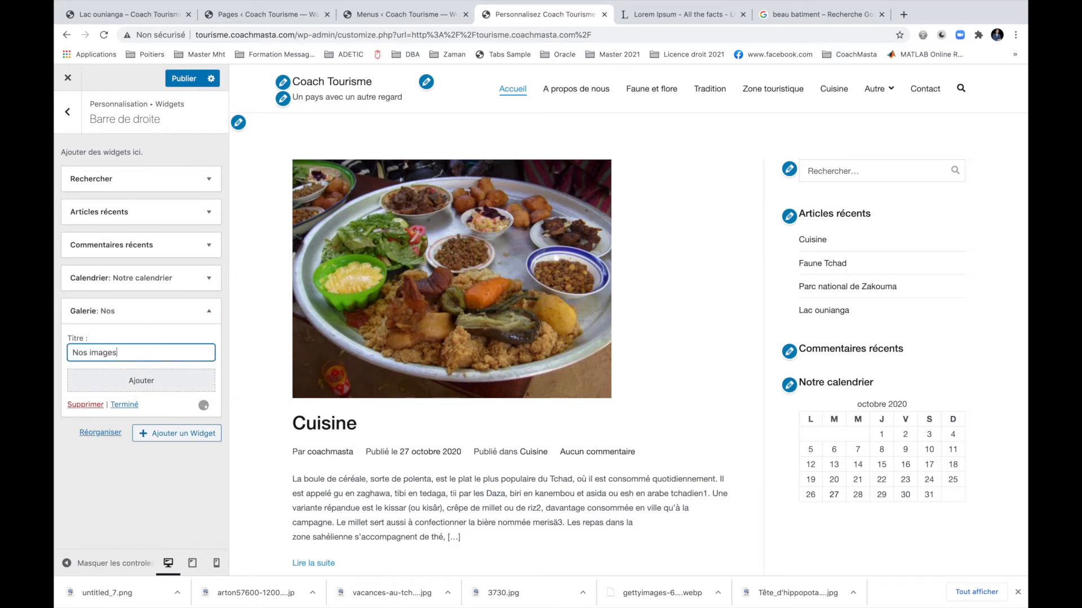
Insert six photos into the gallery: sesame balls, food plate, building, elephants, Zakouma camp, buffalo.
{"action": "left_click", "coordinate": [135, 380]}
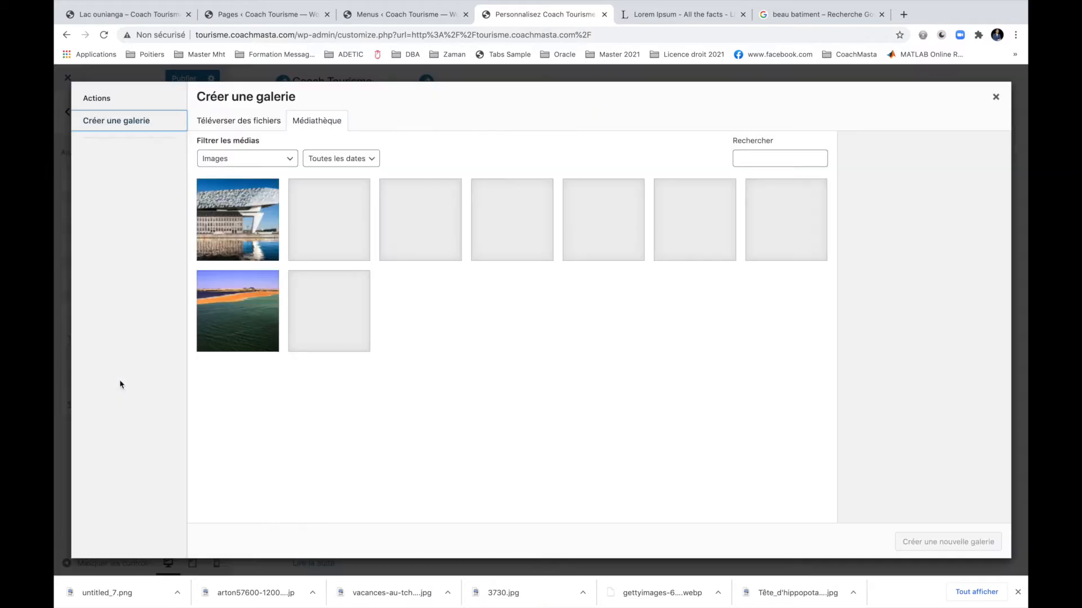
{"action": "left_click", "coordinate": [346, 237]}
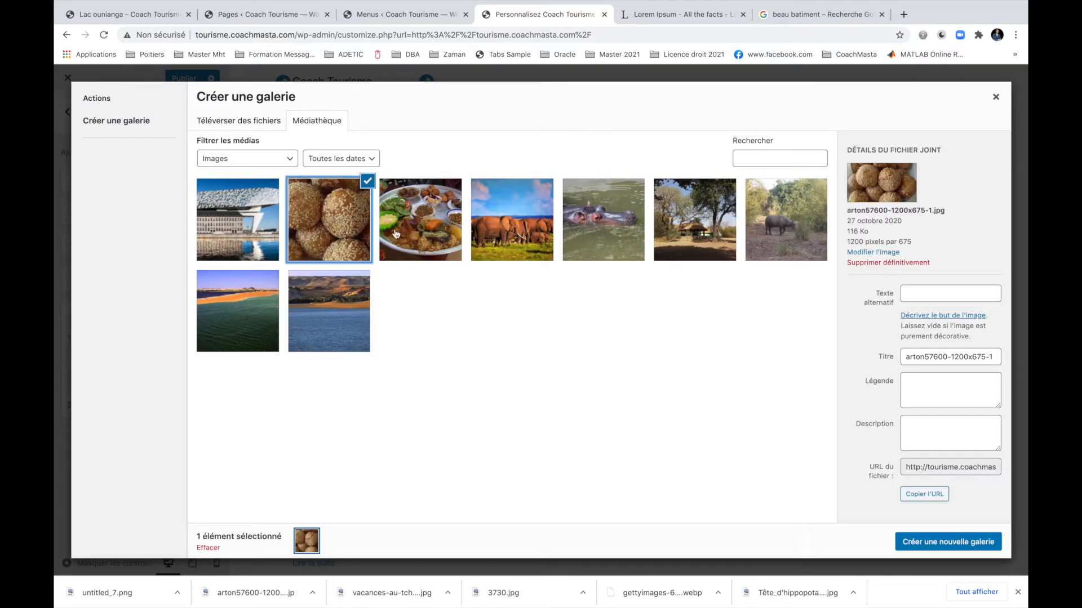
{"action": "left_click", "coordinate": [395, 234]}
{"action": "left_click", "coordinate": [245, 241]}
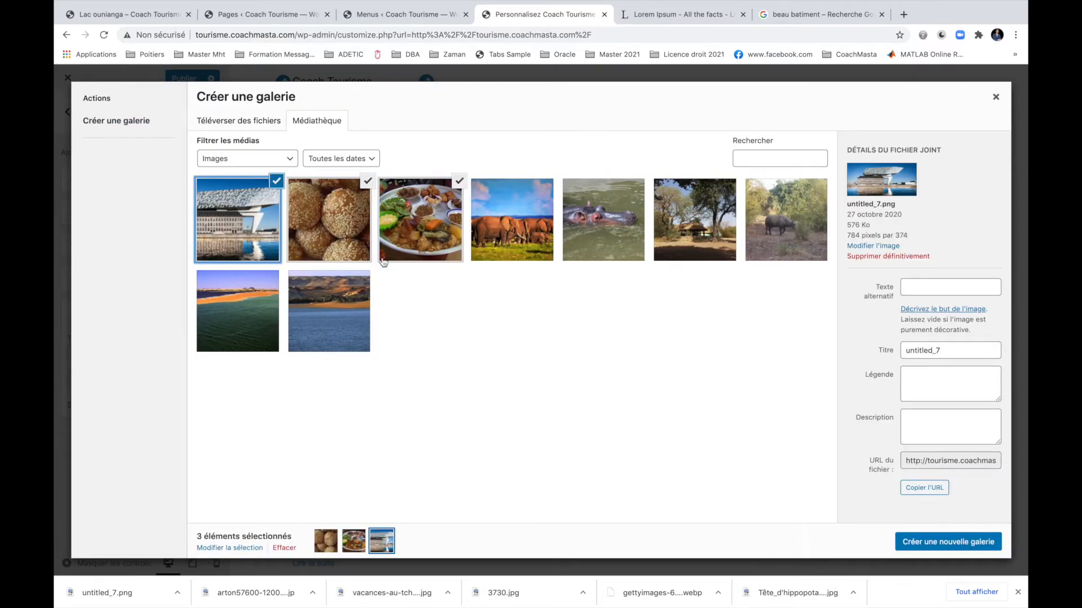
{"action": "left_click", "coordinate": [537, 254]}
{"action": "left_click", "coordinate": [697, 244]}
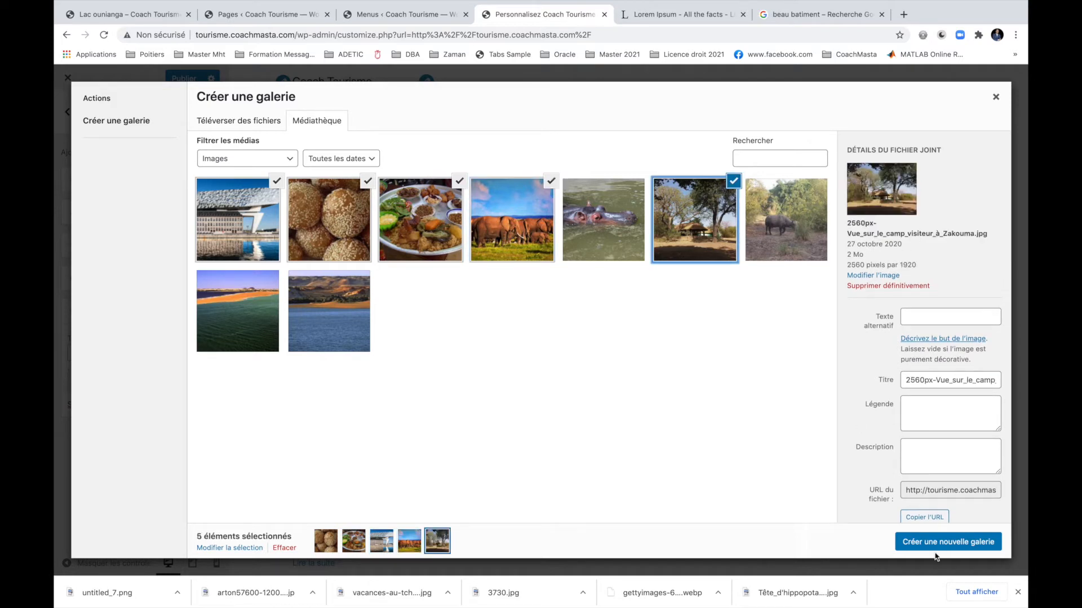
{"action": "left_click", "coordinate": [798, 233]}
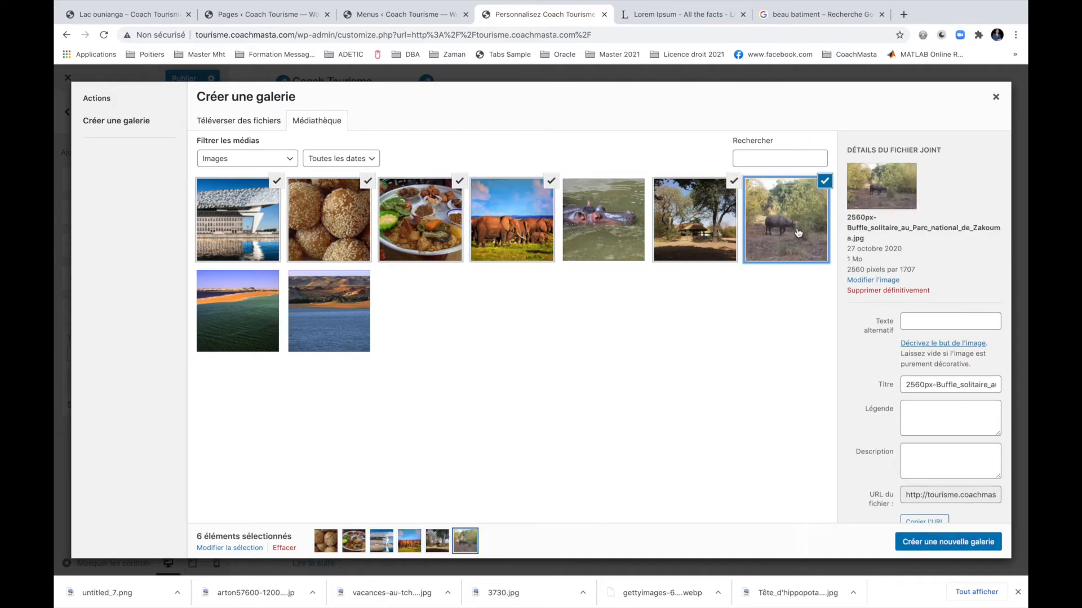
{"action": "left_click", "coordinate": [917, 544]}
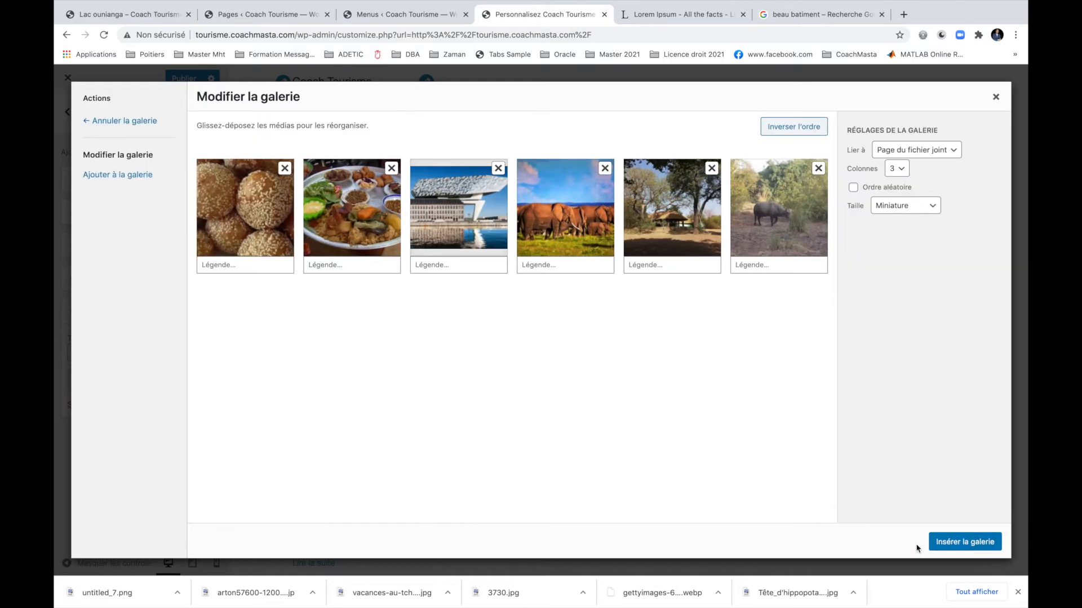
{"action": "left_click", "coordinate": [948, 542]}
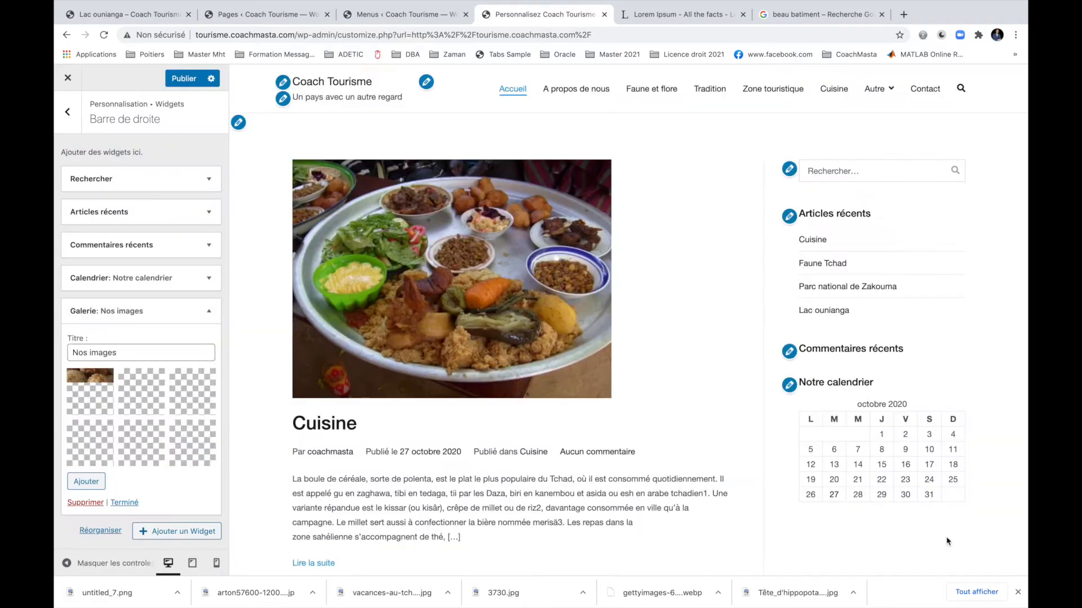
{"action": "scroll", "coordinate": [717, 455], "scroll_direction": "down", "scroll_amount": 1}
{"action": "scroll", "coordinate": [717, 455], "scroll_direction": "down", "scroll_amount": 4}
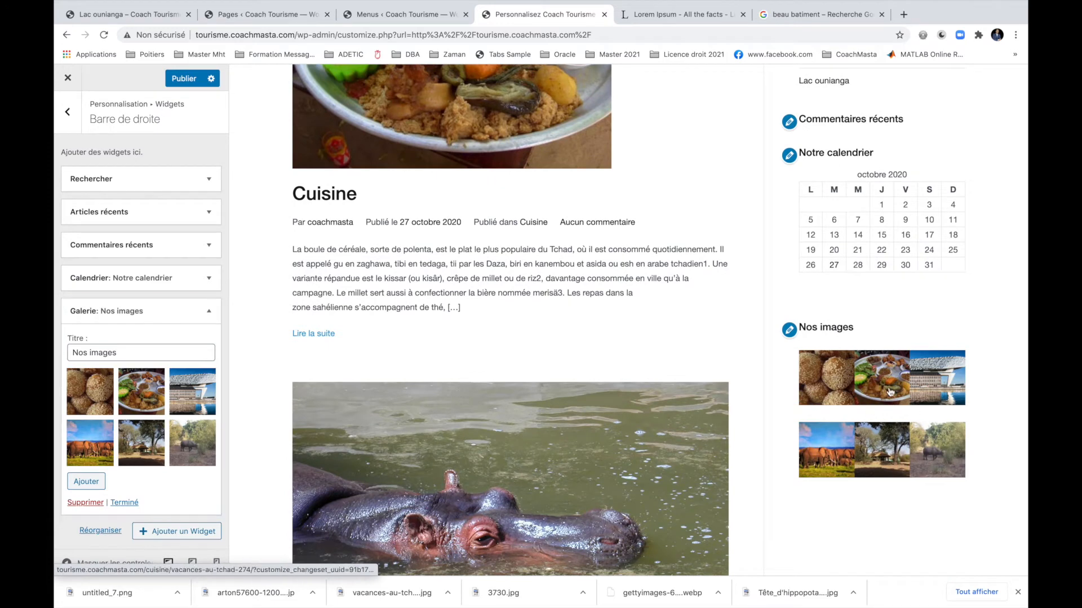
Set the gallery to 2 columns, update it, and finish the widget.
{"action": "left_click", "coordinate": [141, 396]}
{"action": "left_click", "coordinate": [899, 169]}
{"action": "left_click", "coordinate": [903, 313]}
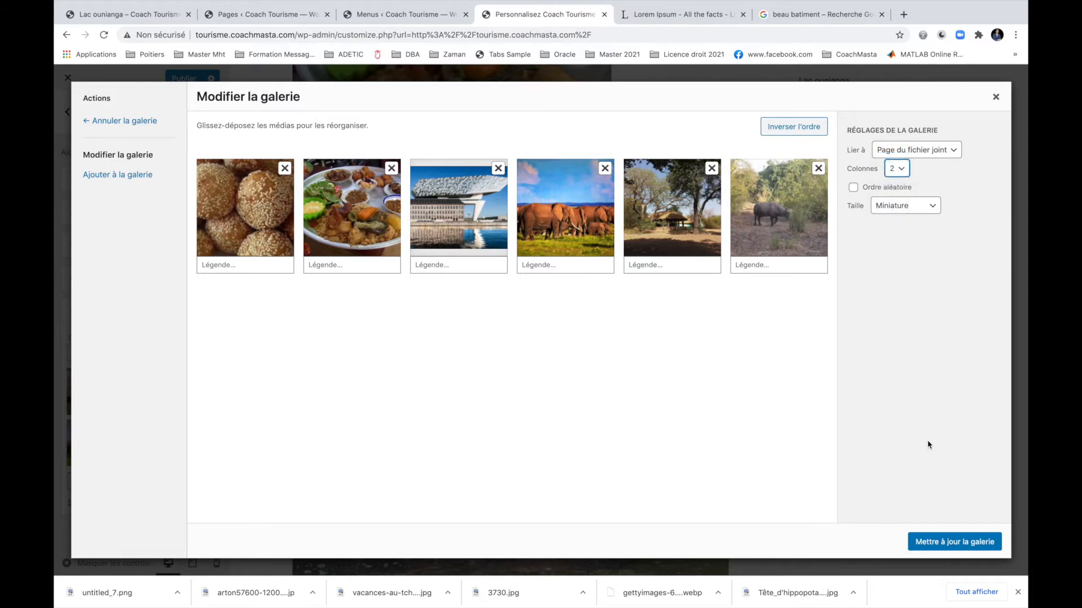
{"action": "left_click", "coordinate": [954, 542]}
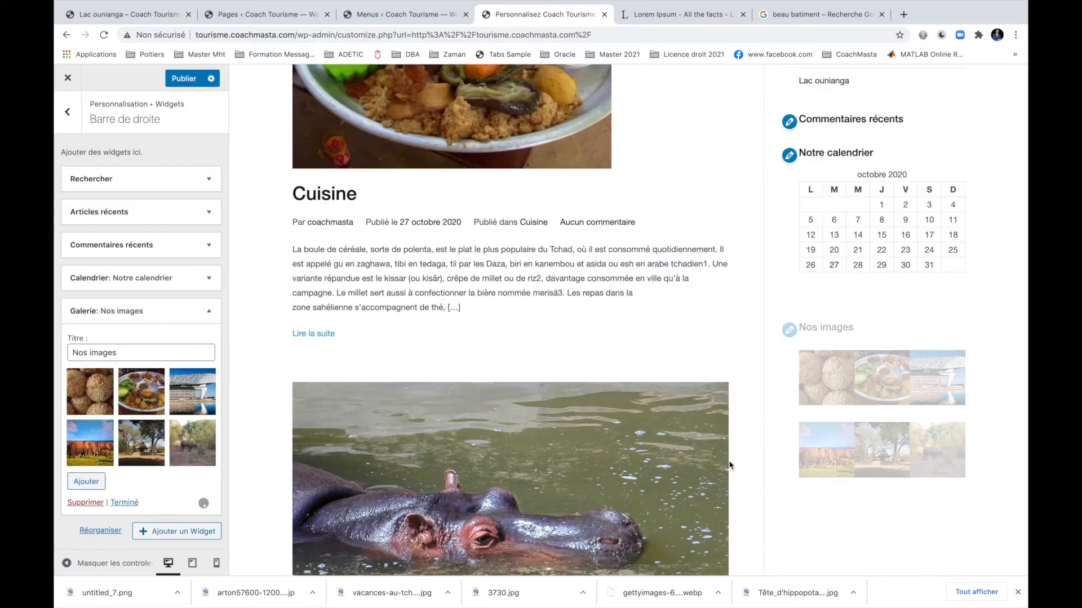
{"action": "scroll", "coordinate": [923, 419], "scroll_direction": "down", "scroll_amount": 2}
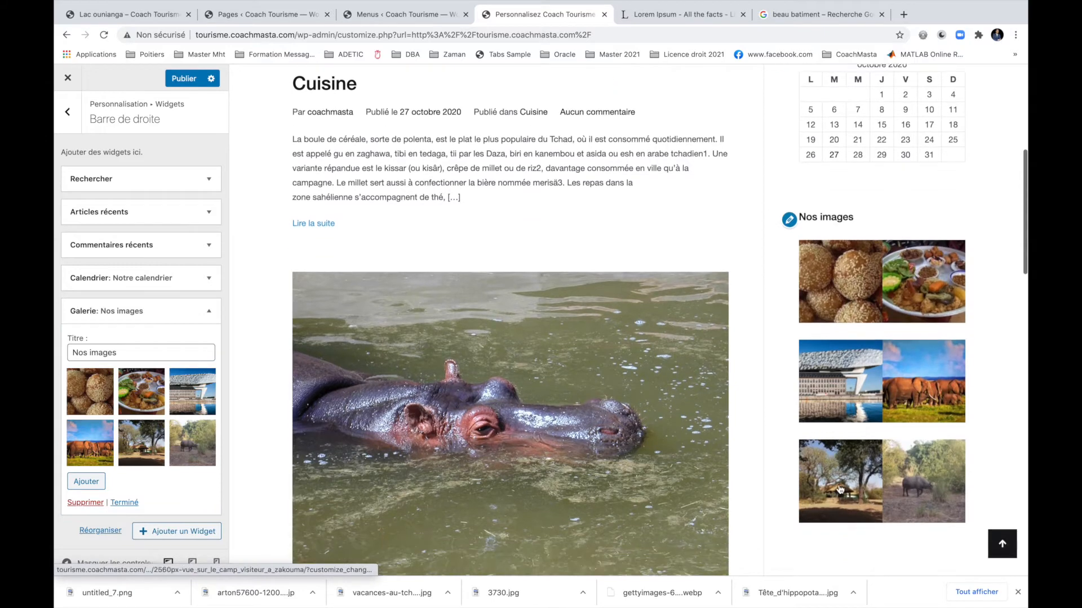
{"action": "left_click", "coordinate": [123, 503]}
{"action": "scroll", "coordinate": [765, 356], "scroll_direction": "down", "scroll_amount": 2}
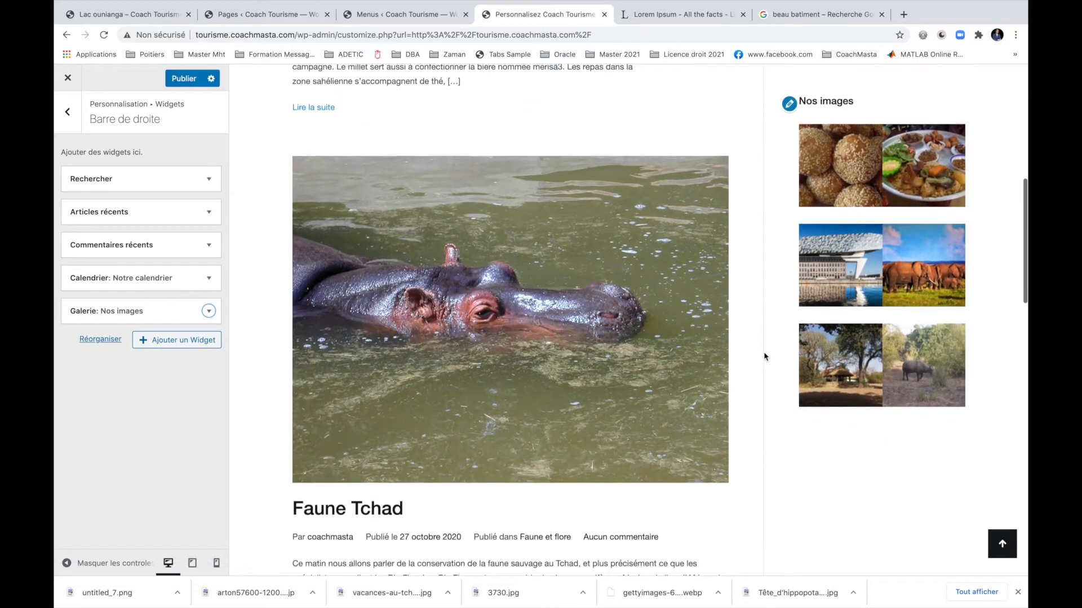
Add a Vidéo widget titled 'Le Tchad' and choose inserting a video from a web address.
{"action": "left_click", "coordinate": [181, 341]}
{"action": "scroll", "coordinate": [320, 382], "scroll_direction": "down", "scroll_amount": 4}
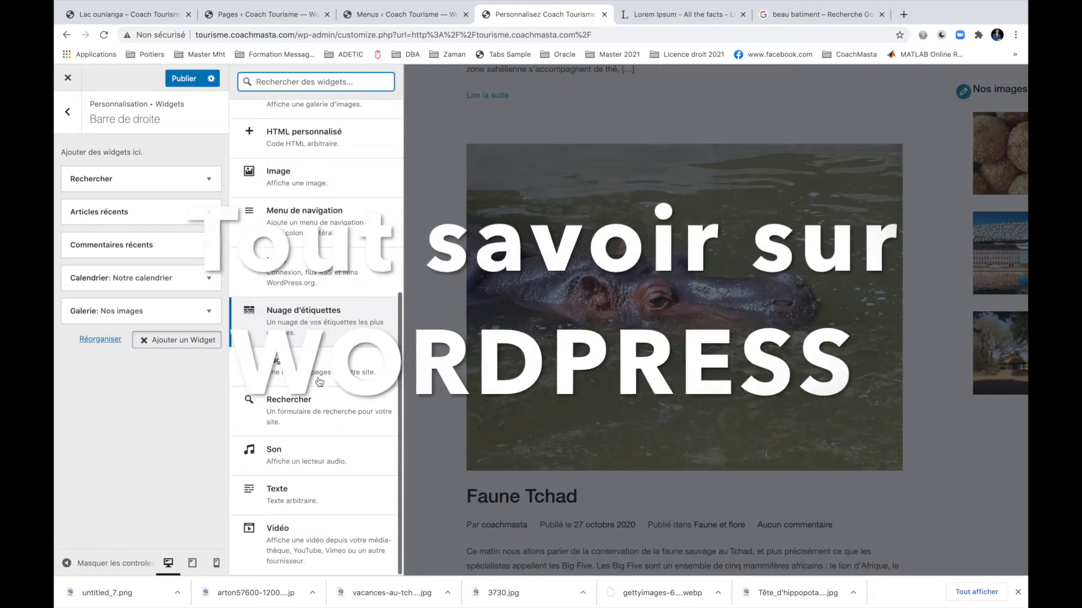
{"action": "left_click", "coordinate": [305, 538]}
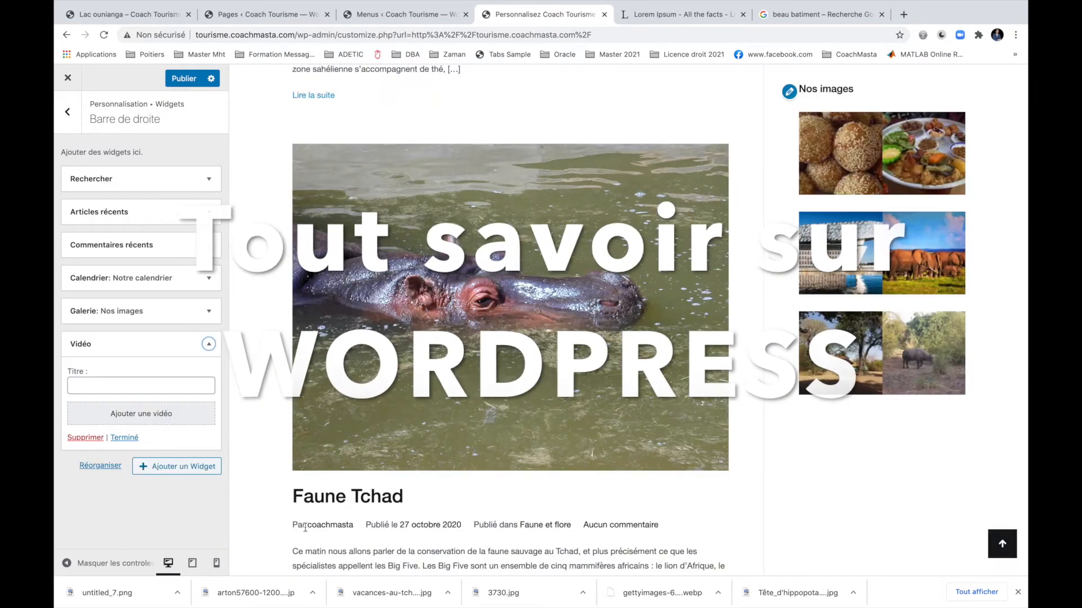
{"action": "left_click", "coordinate": [167, 392]}
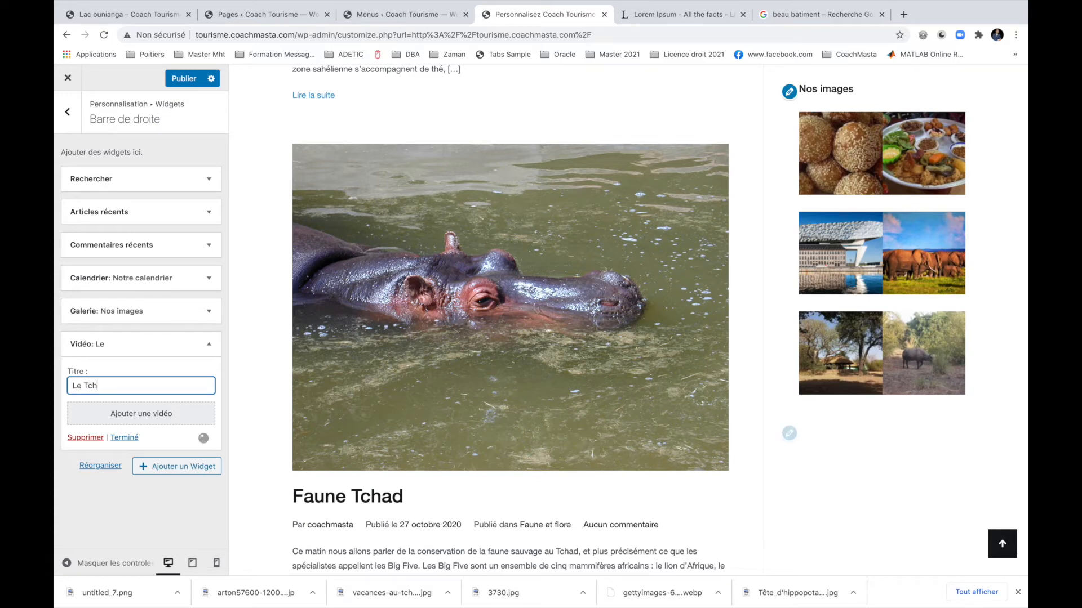
{"action": "left_click", "coordinate": [146, 414]}
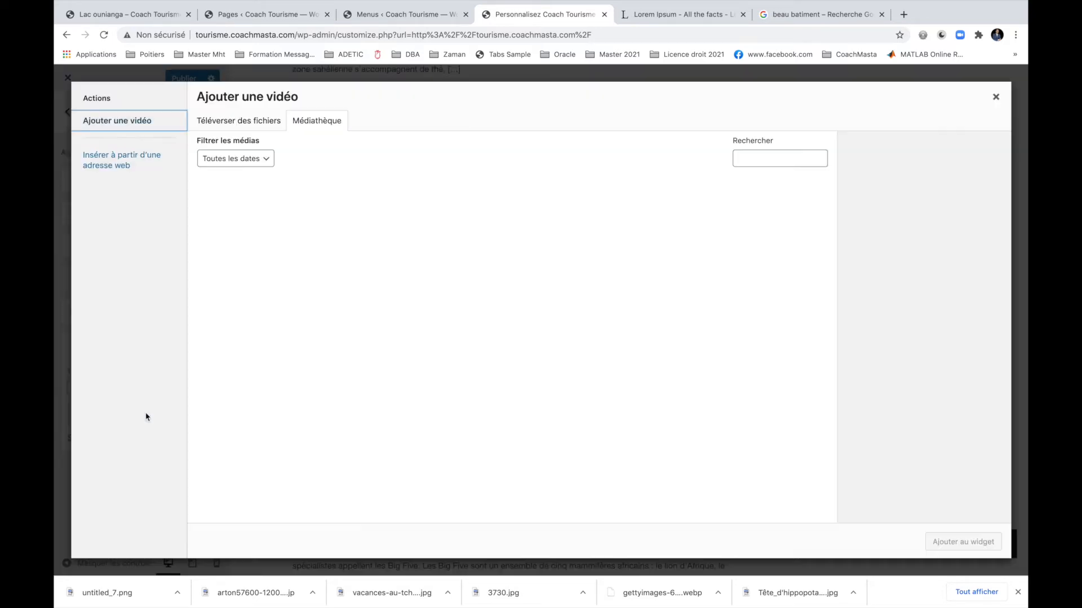
{"action": "left_click", "coordinate": [121, 162]}
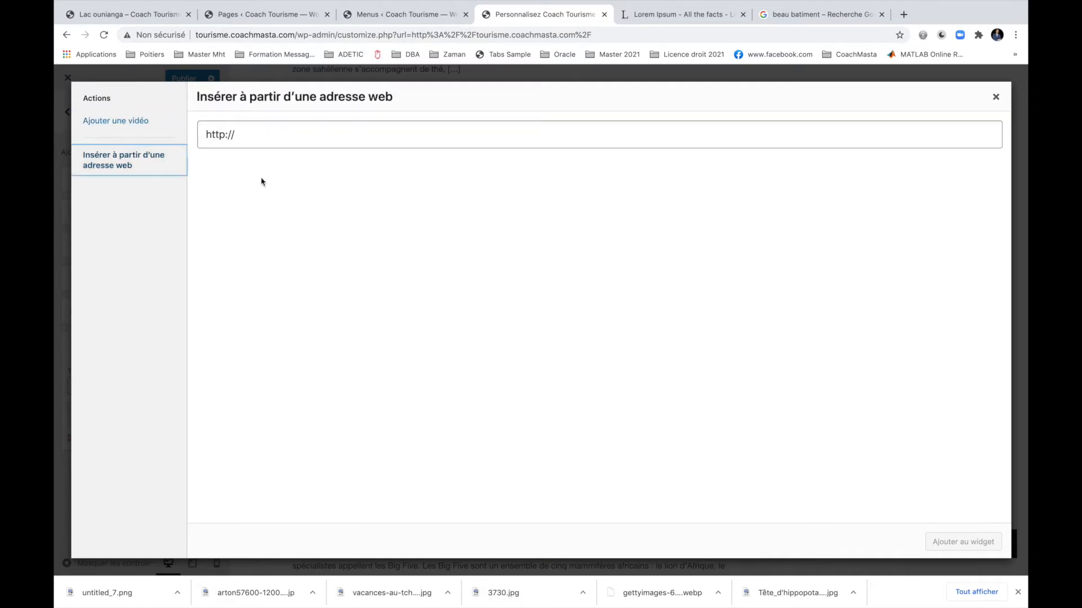
Open youtube.com in a new tab and search for 'tchad coach masta'.
{"action": "key", "text": "ctrl+t"}
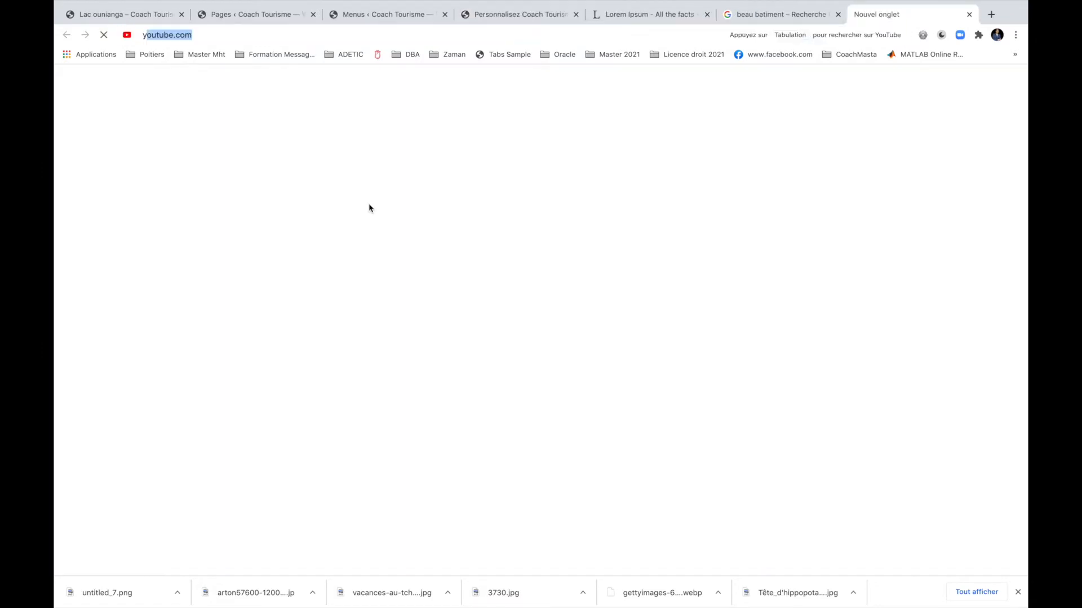
{"action": "type", "text": "youtube.com"}
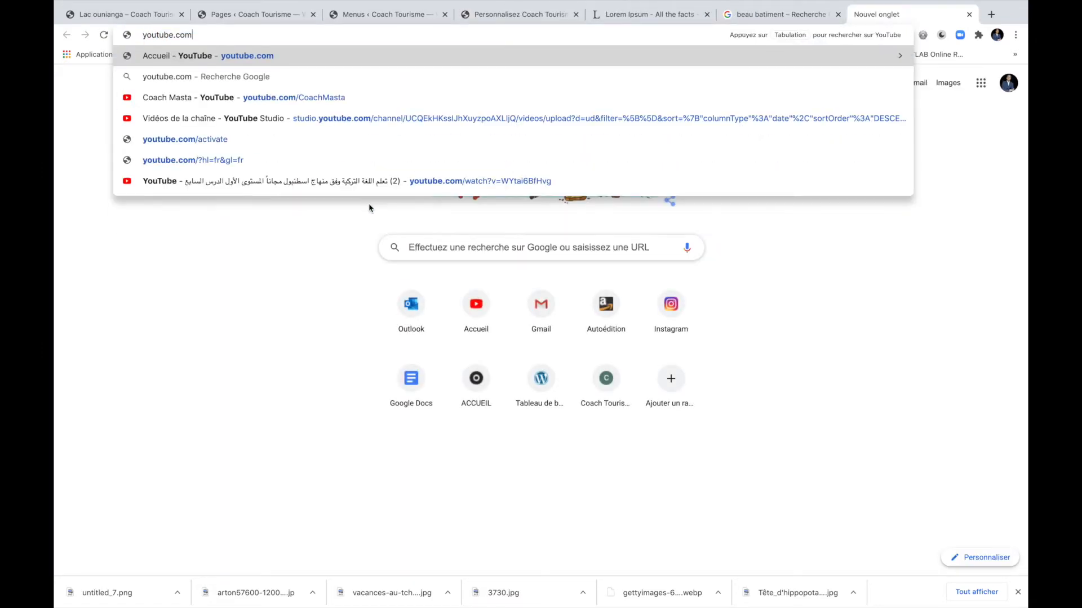
{"action": "key", "text": "Return"}
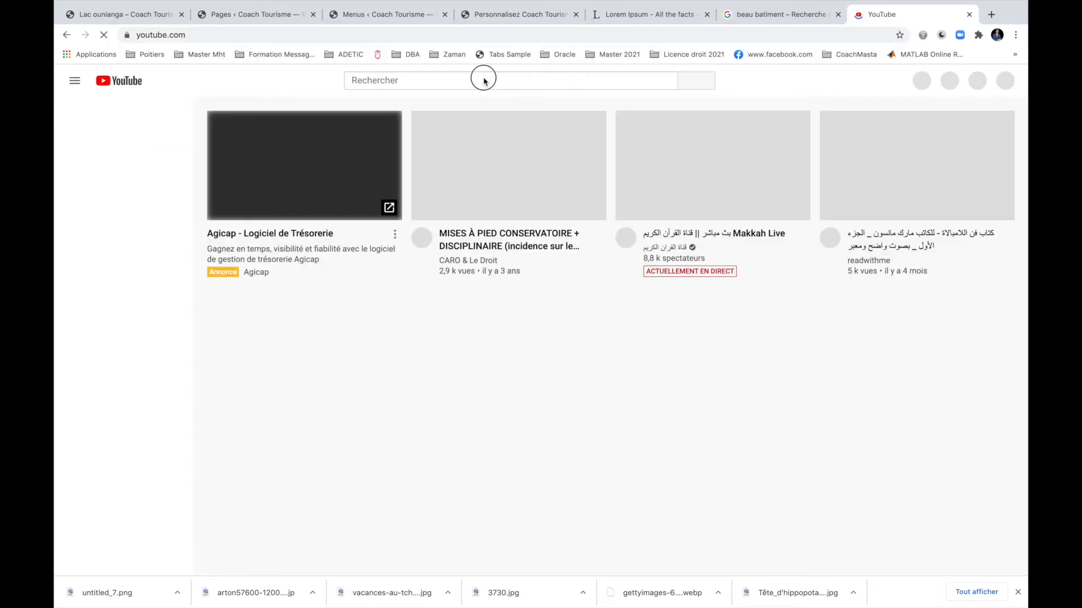
{"action": "left_click", "coordinate": [484, 81]}
{"action": "type", "text": "t"}
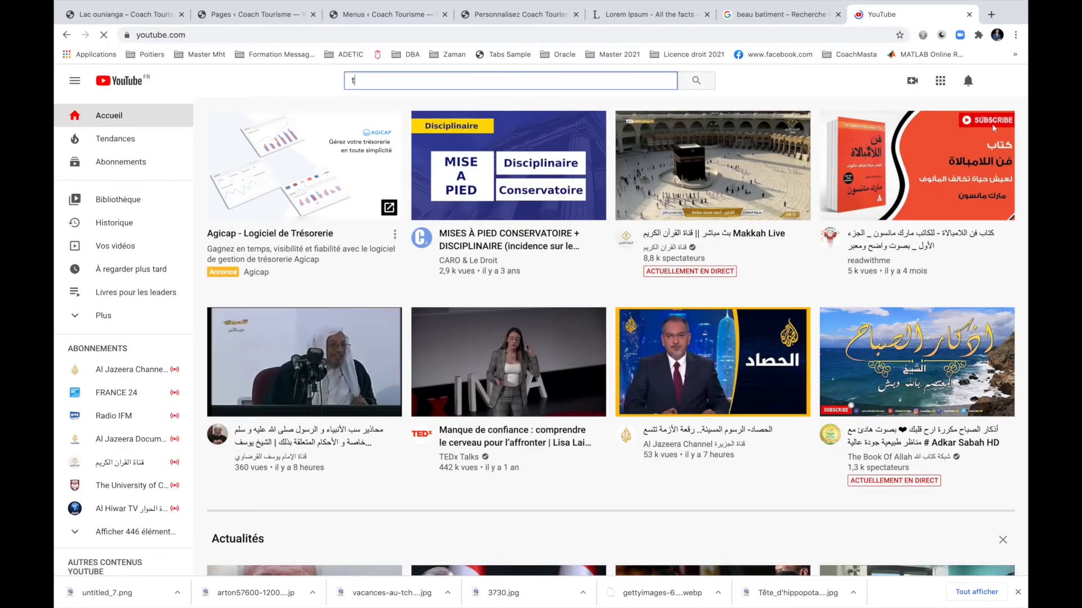
{"action": "type", "text": "chad coach "}
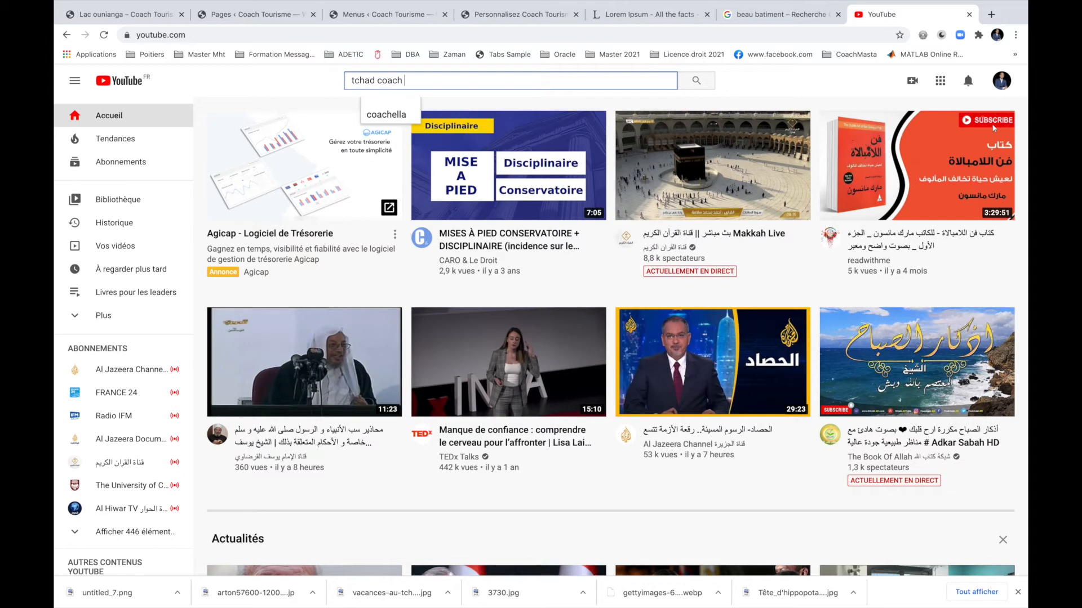
{"action": "type", "text": "masta"}
{"action": "key", "text": "Return"}
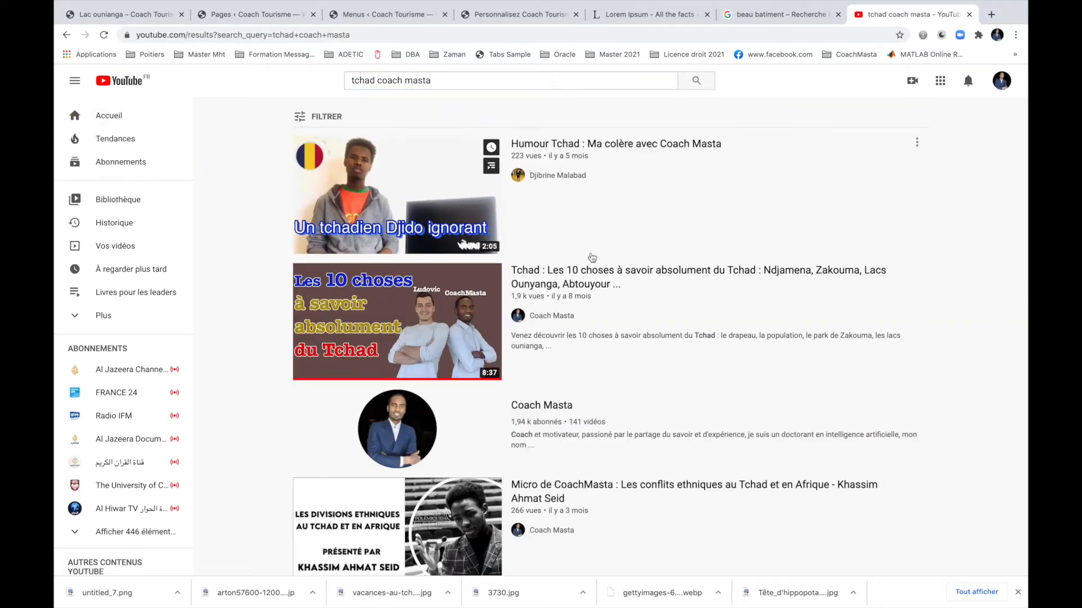
Copy the share link of the 'Tchad : Les 10 choses à savoir' video.
{"action": "left_click", "coordinate": [566, 283]}
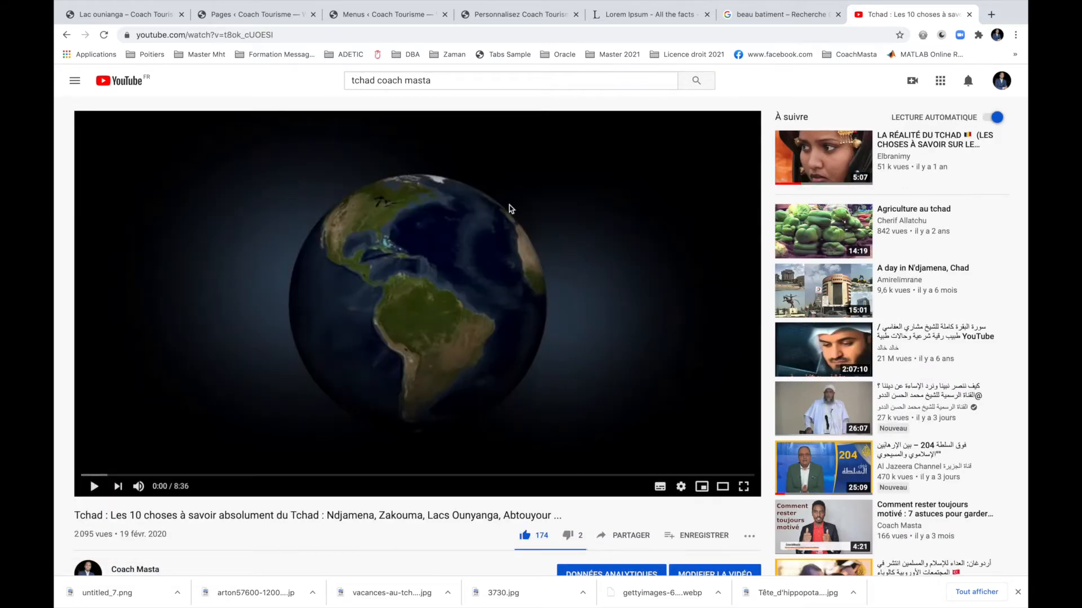
{"action": "scroll", "coordinate": [494, 307], "scroll_direction": "down", "scroll_amount": 1}
{"action": "scroll", "coordinate": [361, 511], "scroll_direction": "down", "scroll_amount": 2}
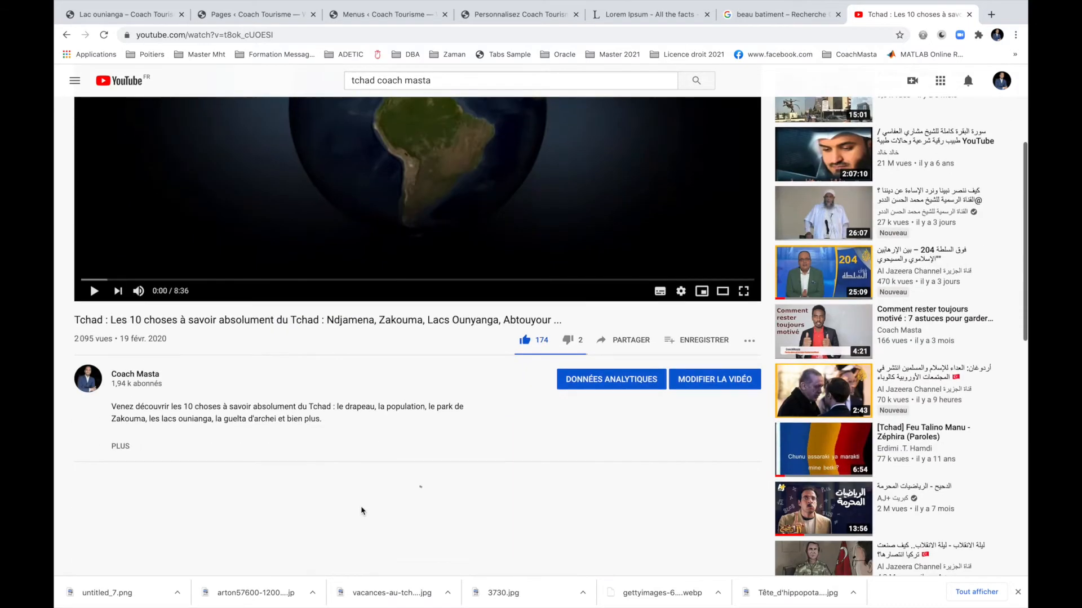
{"action": "left_click", "coordinate": [629, 340]}
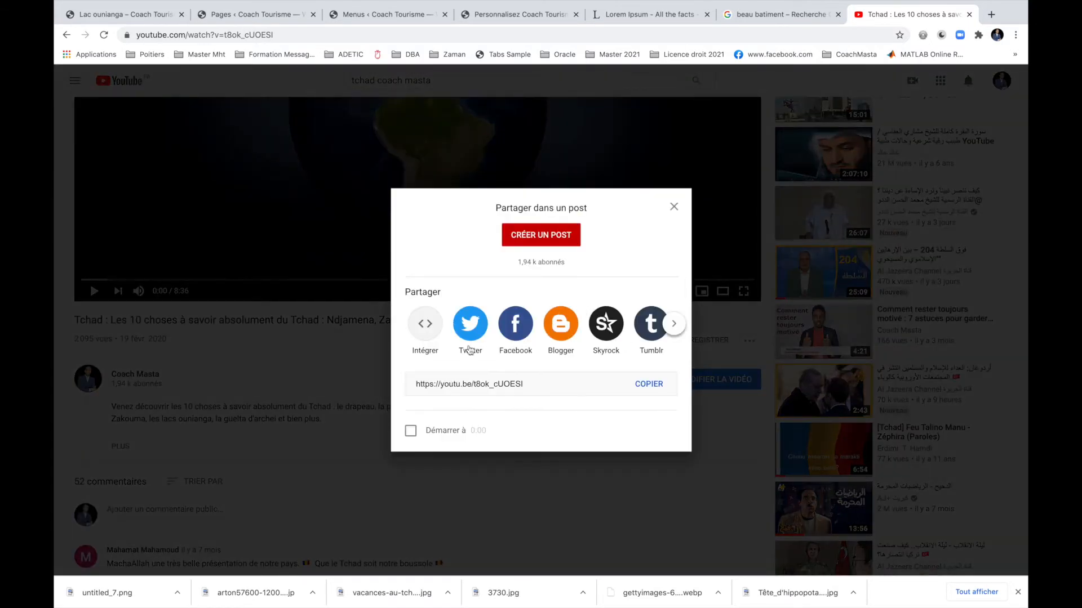
{"action": "left_click", "coordinate": [642, 389]}
{"action": "key", "text": "super+c"}
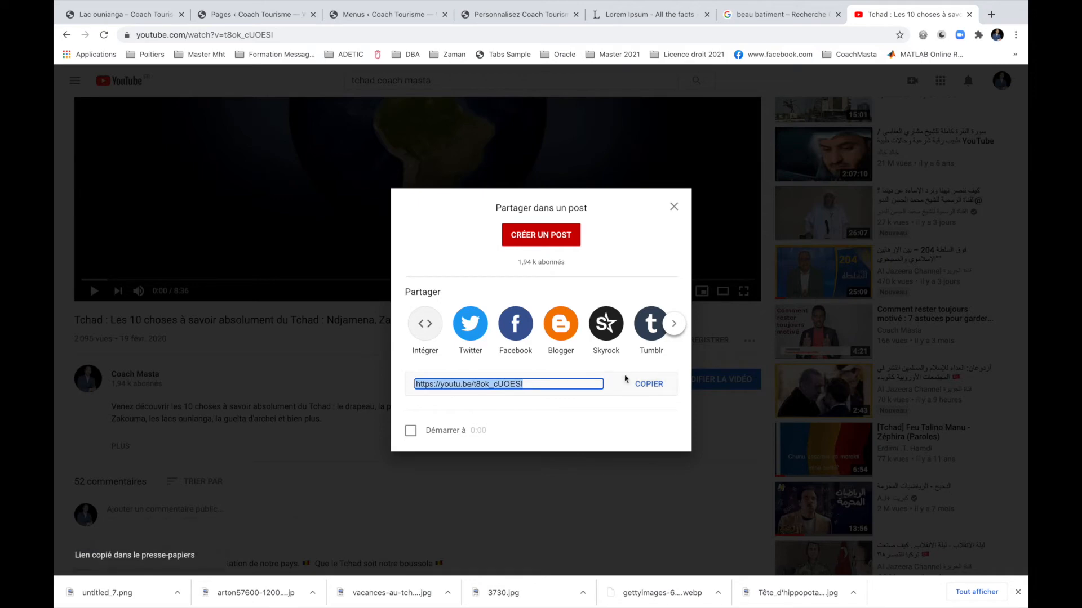
{"action": "left_click", "coordinate": [118, 14]}
{"action": "left_click", "coordinate": [248, 14]}
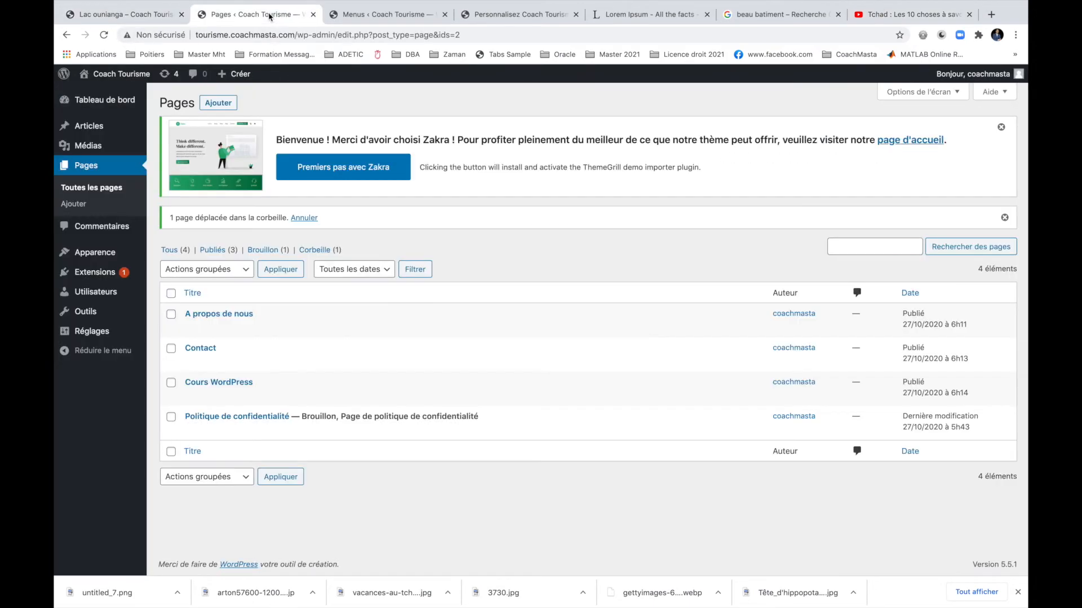
Paste the copied youtu.be link in the customizer and add it to the Le Tchad widget.
{"action": "left_click", "coordinate": [397, 19]}
{"action": "left_click", "coordinate": [496, 15]}
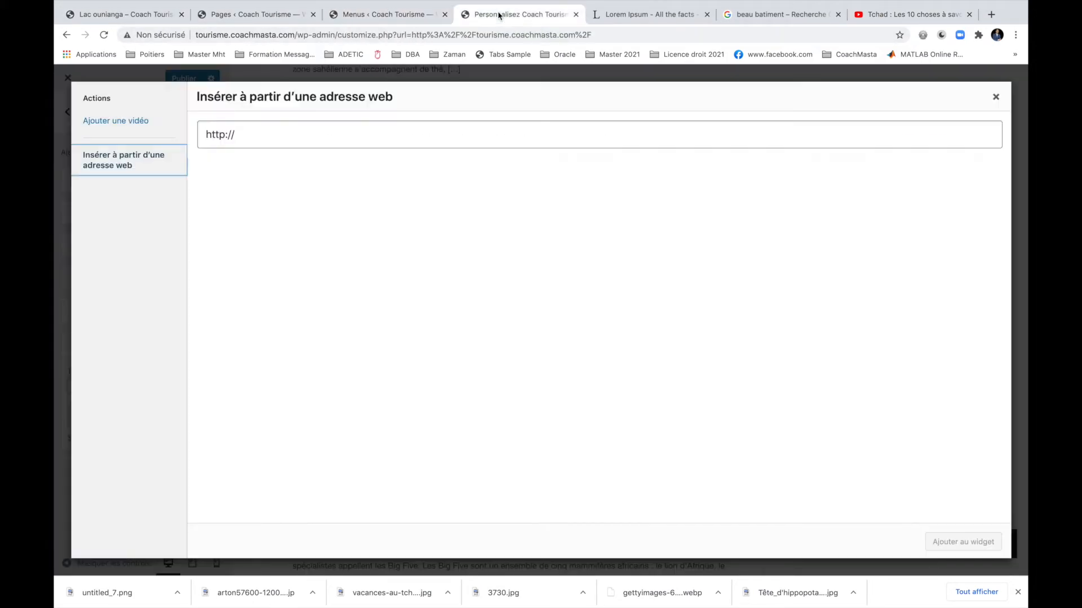
{"action": "left_click", "coordinate": [329, 134]}
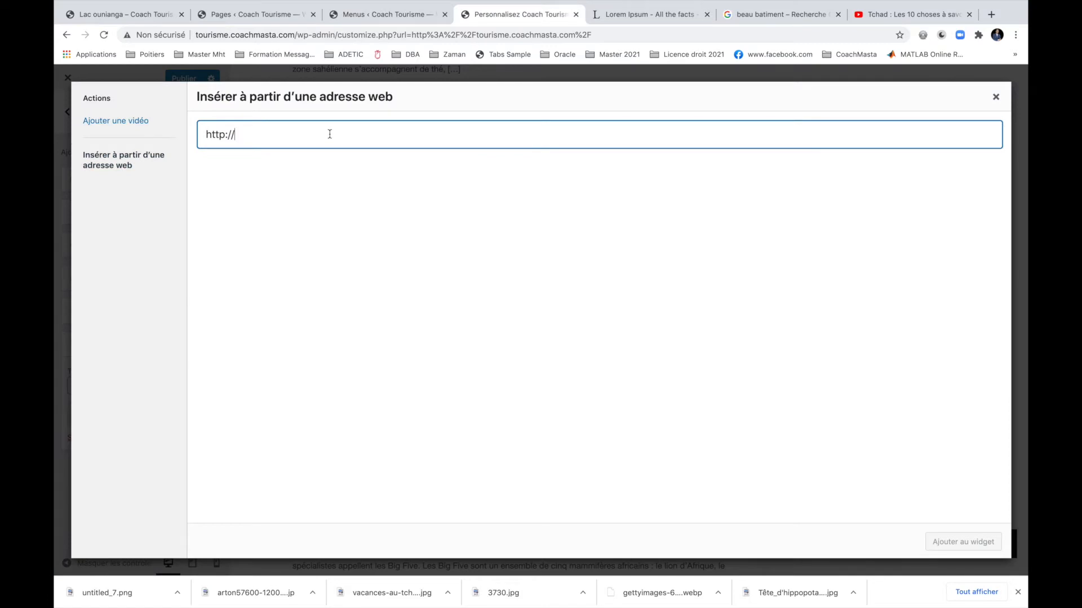
{"action": "key", "text": "super+a"}
{"action": "key", "text": "super+v"}
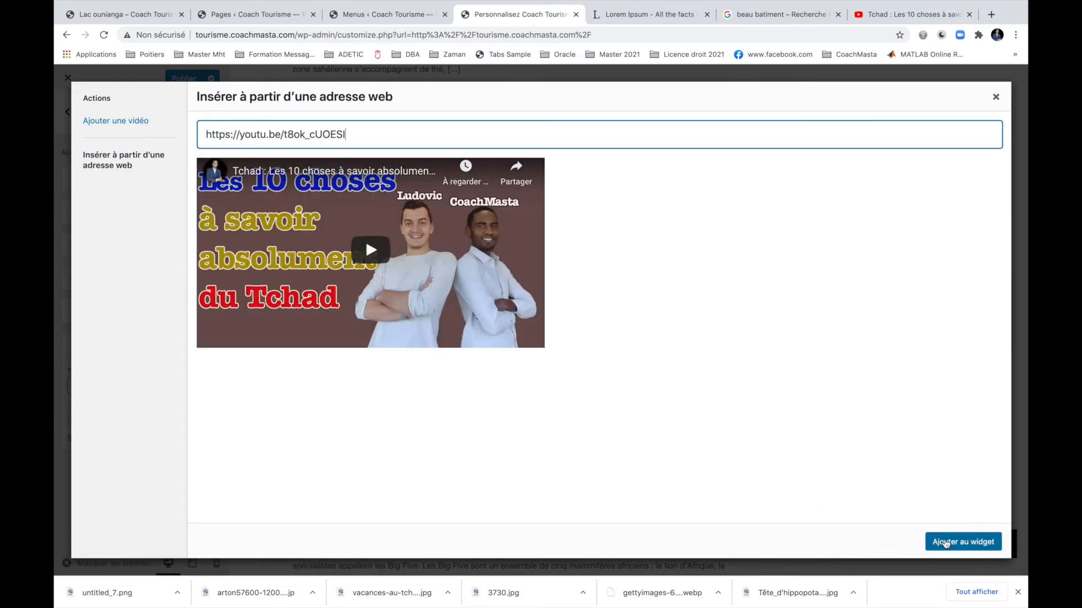
{"action": "left_click", "coordinate": [946, 544]}
{"action": "scroll", "coordinate": [814, 483], "scroll_direction": "down", "scroll_amount": 3}
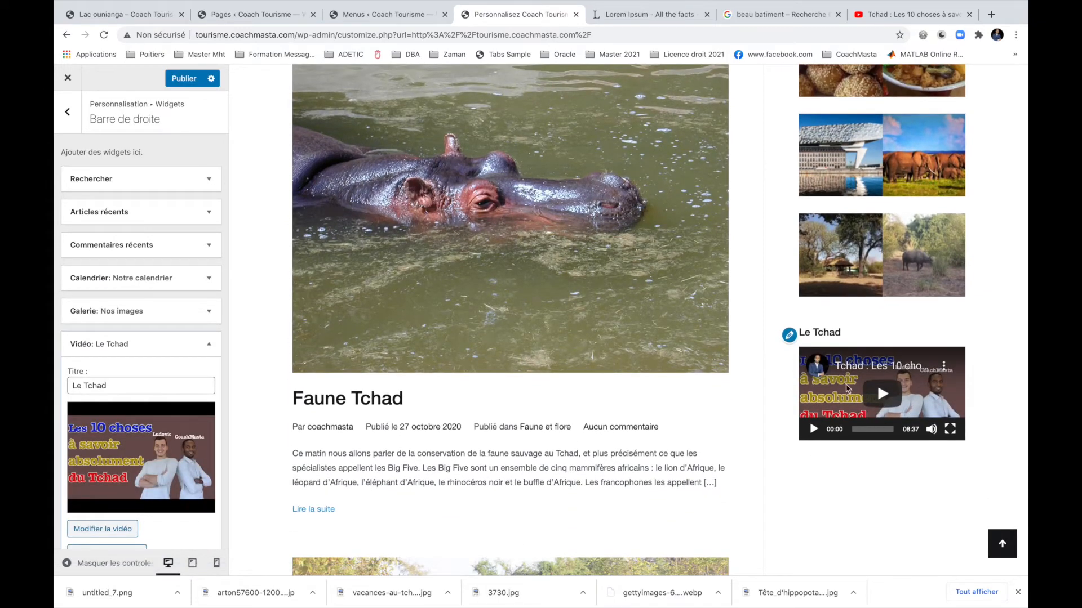
Change the video widget title to 'Les 10 à savoir du Tchad'.
{"action": "left_click", "coordinate": [96, 386]}
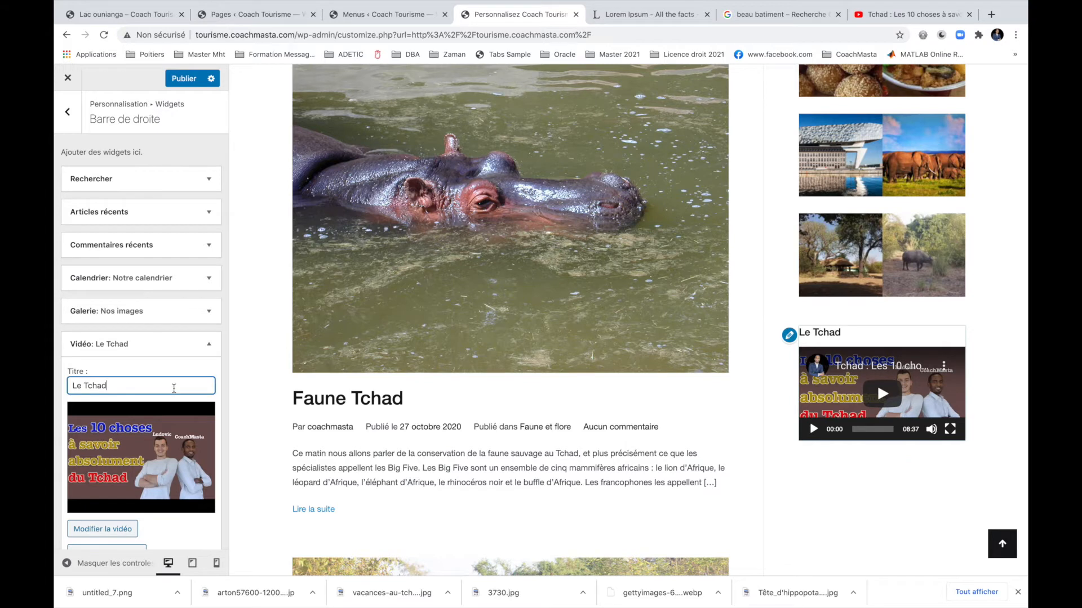
{"action": "type", "text": "0"}
{"action": "key", "text": "BackSpace"}
{"action": "type", "text": "10 à "}
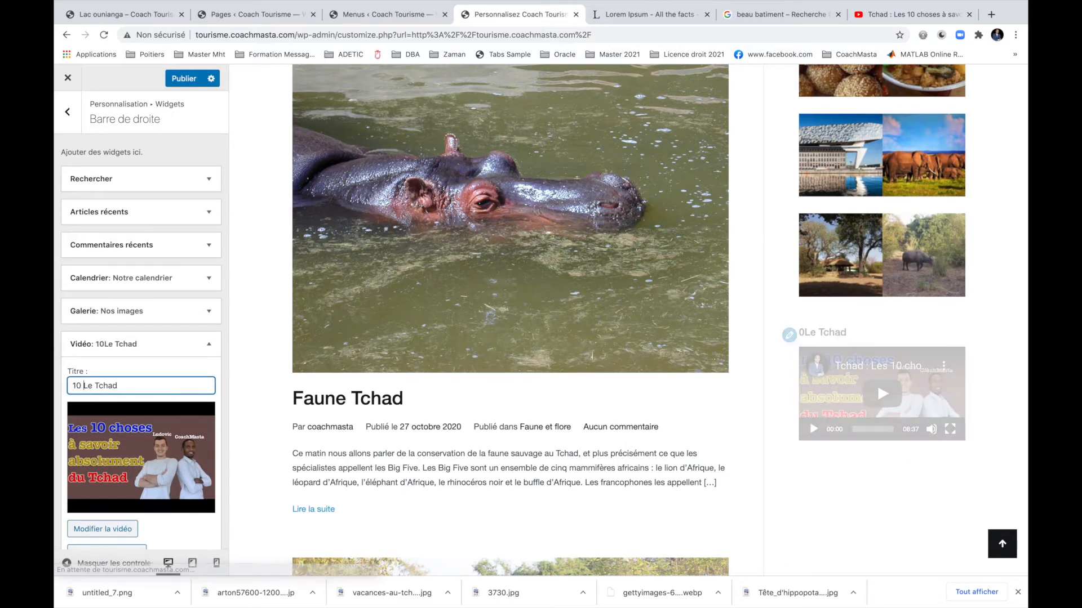
{"action": "type", "text": "savoir du"}
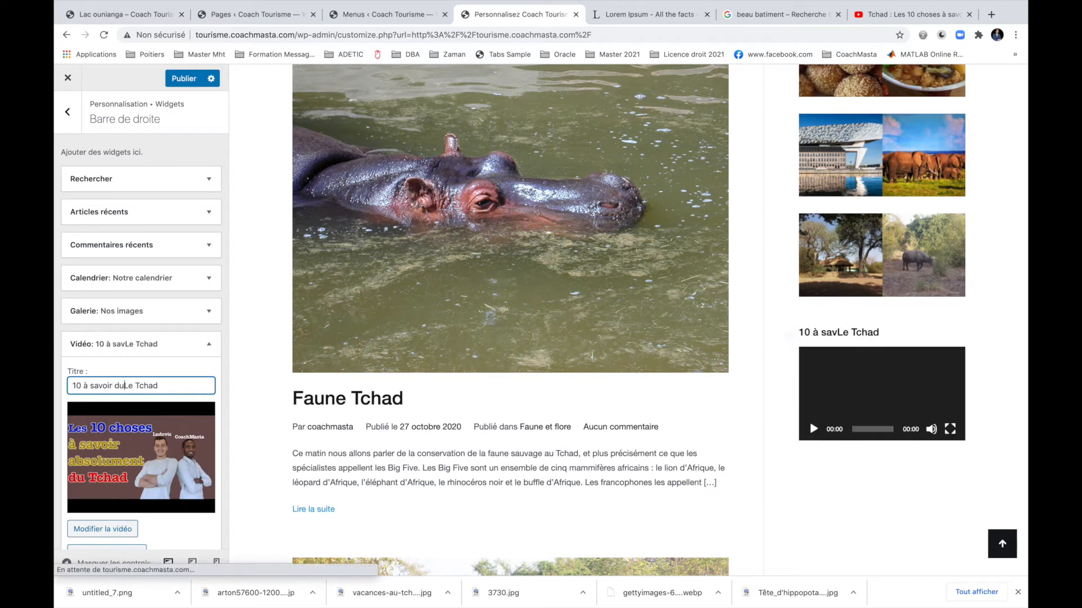
{"action": "key", "text": "Delete"}
{"action": "key", "text": "Delete"}
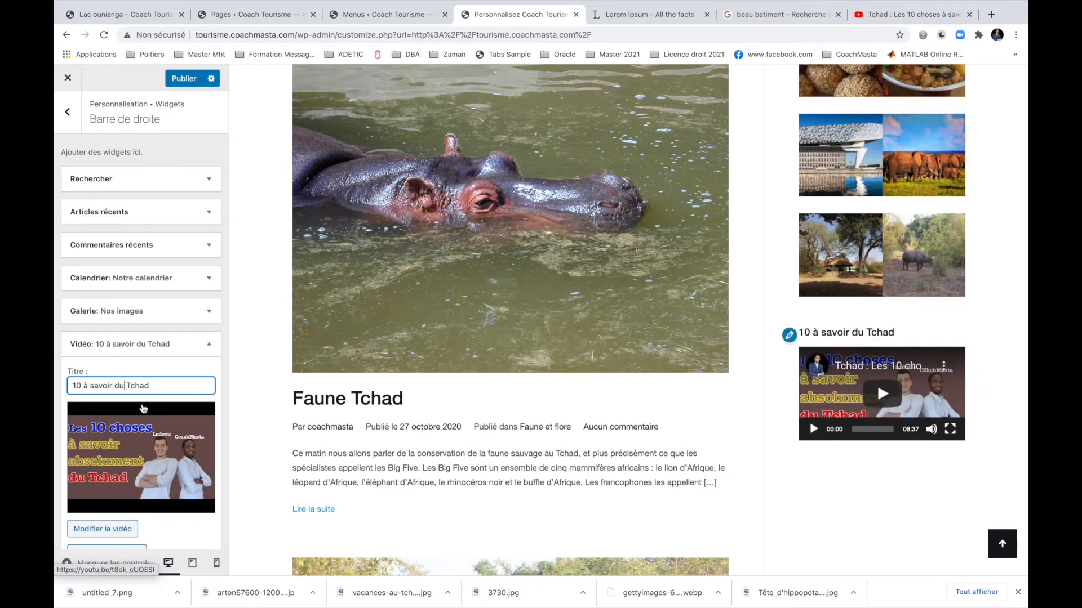
{"action": "left_click", "coordinate": [70, 385]}
{"action": "type", "text": "Les"}
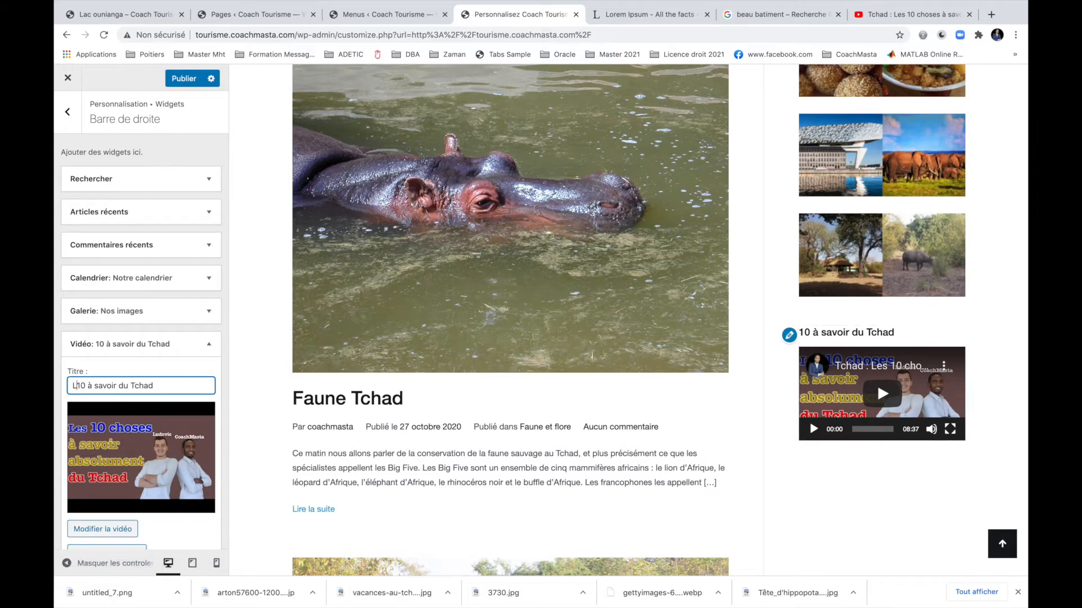
Finish the video widget and publish the customizer changes.
{"action": "scroll", "coordinate": [118, 450], "scroll_direction": "down", "scroll_amount": 3}
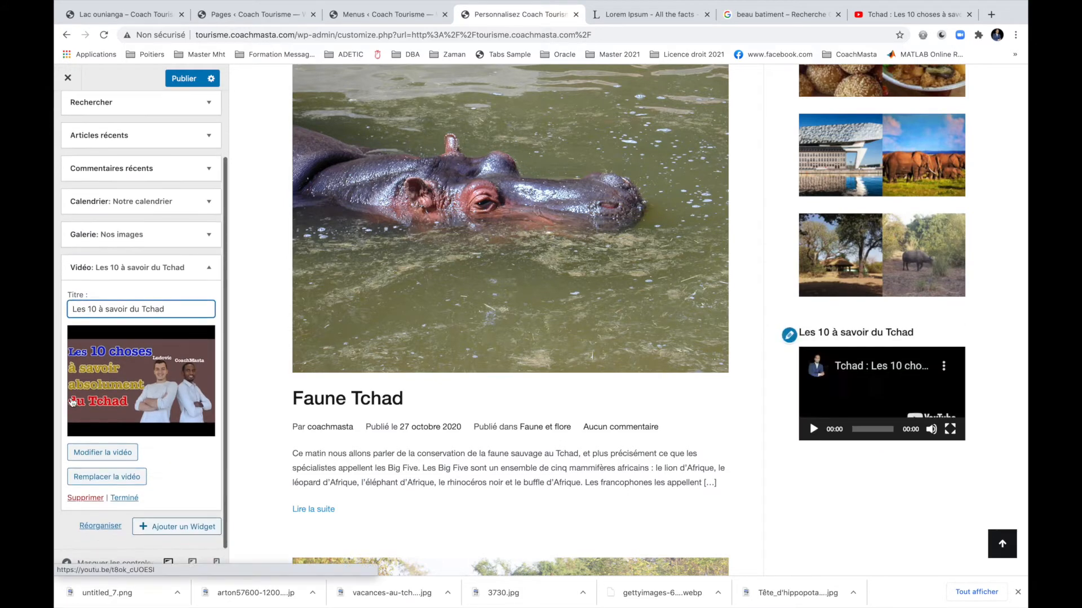
{"action": "left_click", "coordinate": [117, 499]}
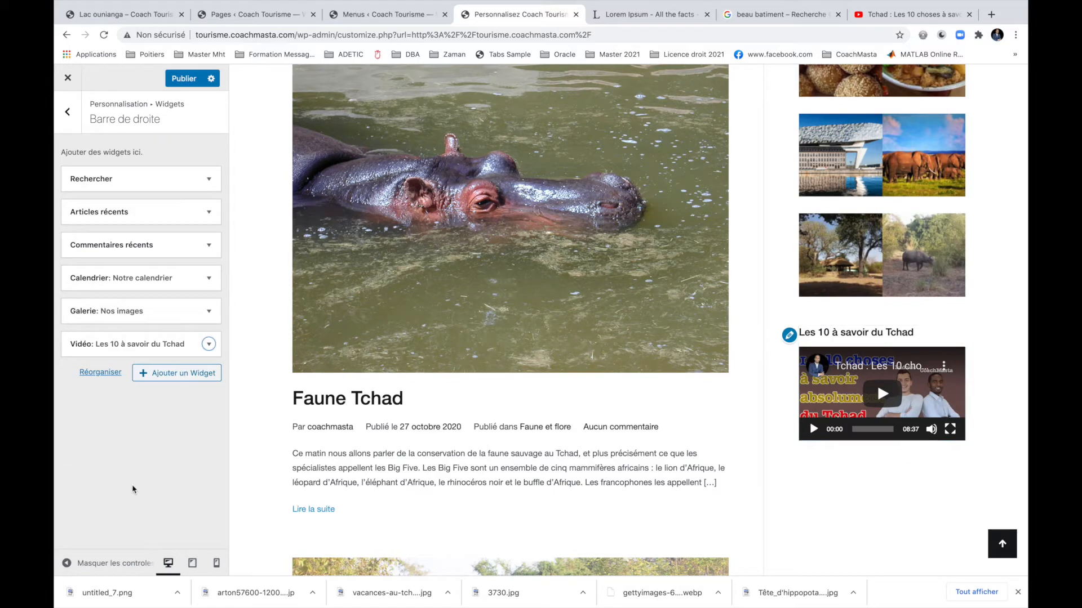
{"action": "left_click", "coordinate": [184, 78]}
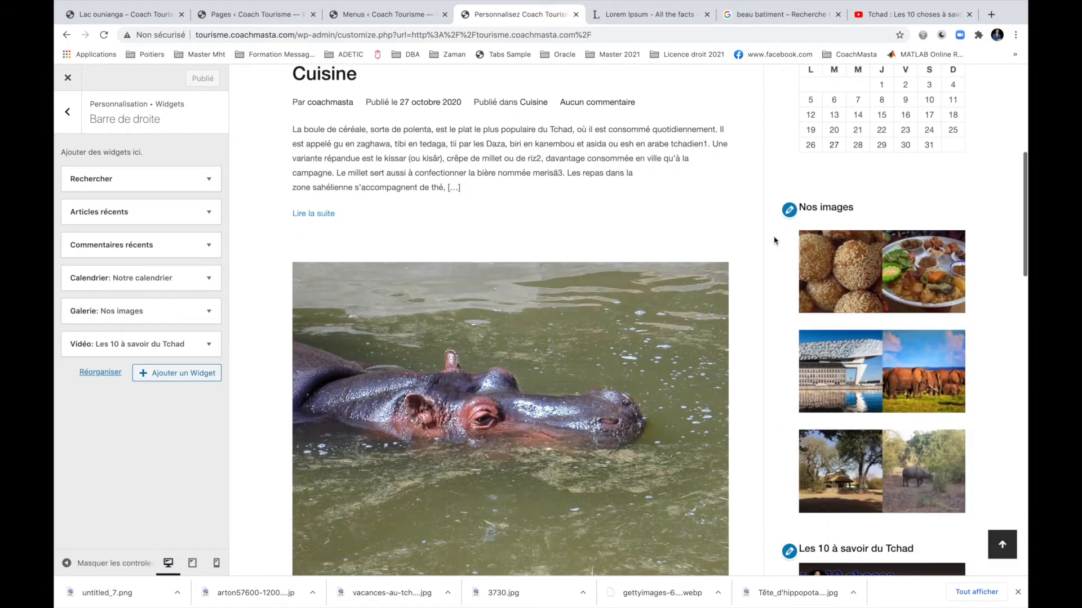
{"action": "scroll", "coordinate": [773, 241], "scroll_direction": "down", "scroll_amount": 15}
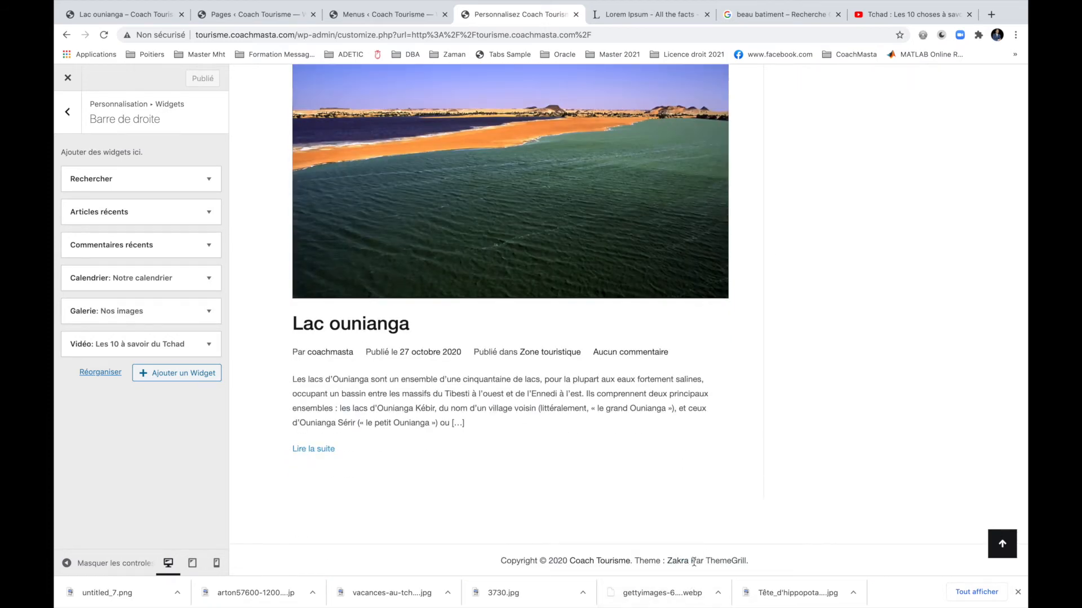
Check the Pied footer settings and its Widgets de pied panel.
{"action": "left_click", "coordinate": [67, 111]}
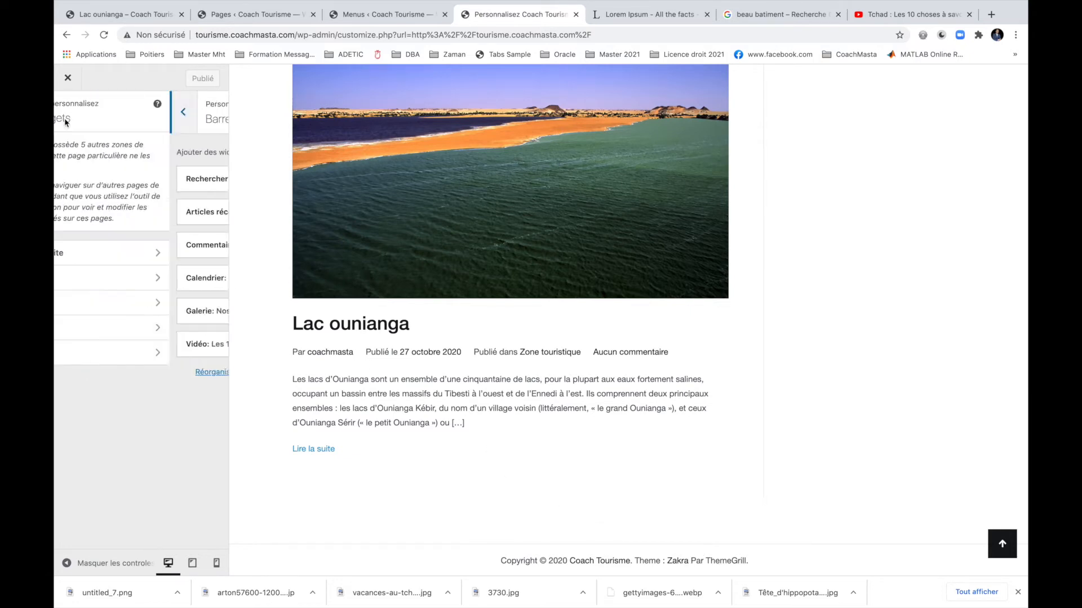
{"action": "left_click", "coordinate": [68, 111]}
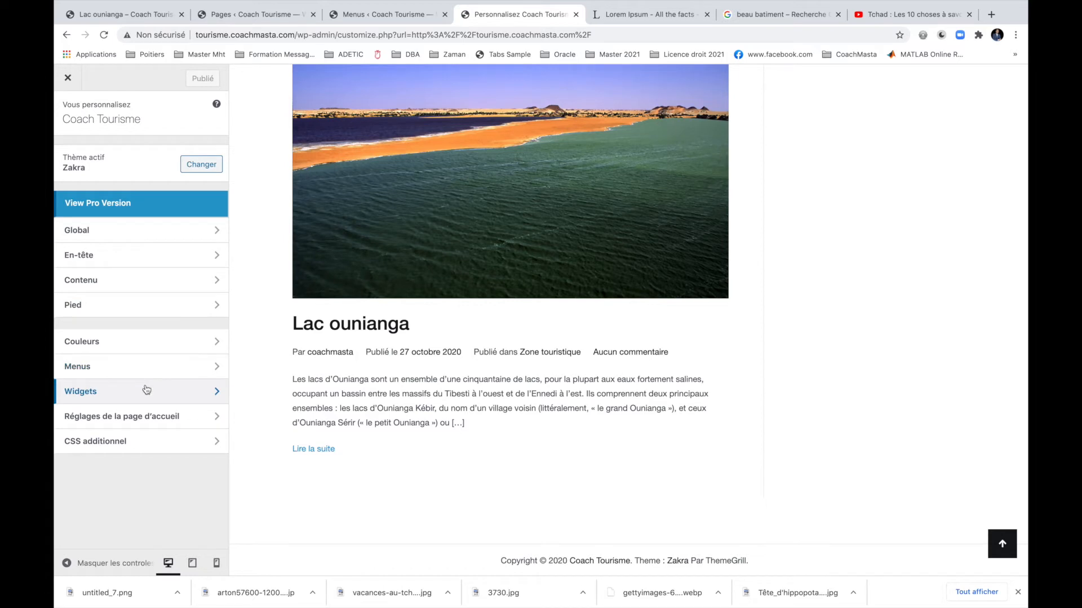
{"action": "left_click", "coordinate": [134, 305]}
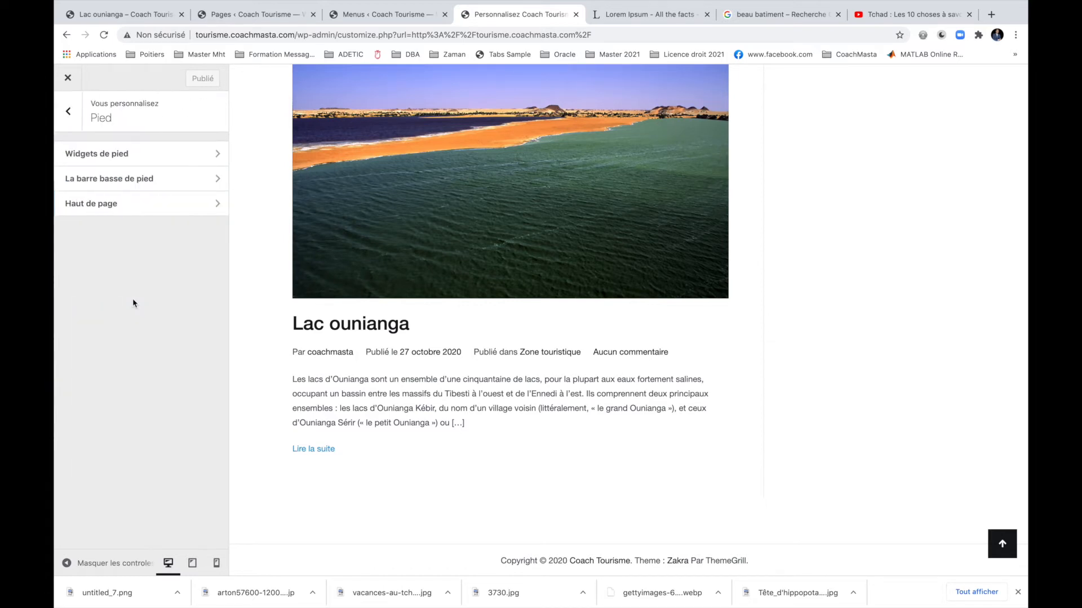
{"action": "left_click", "coordinate": [93, 152]}
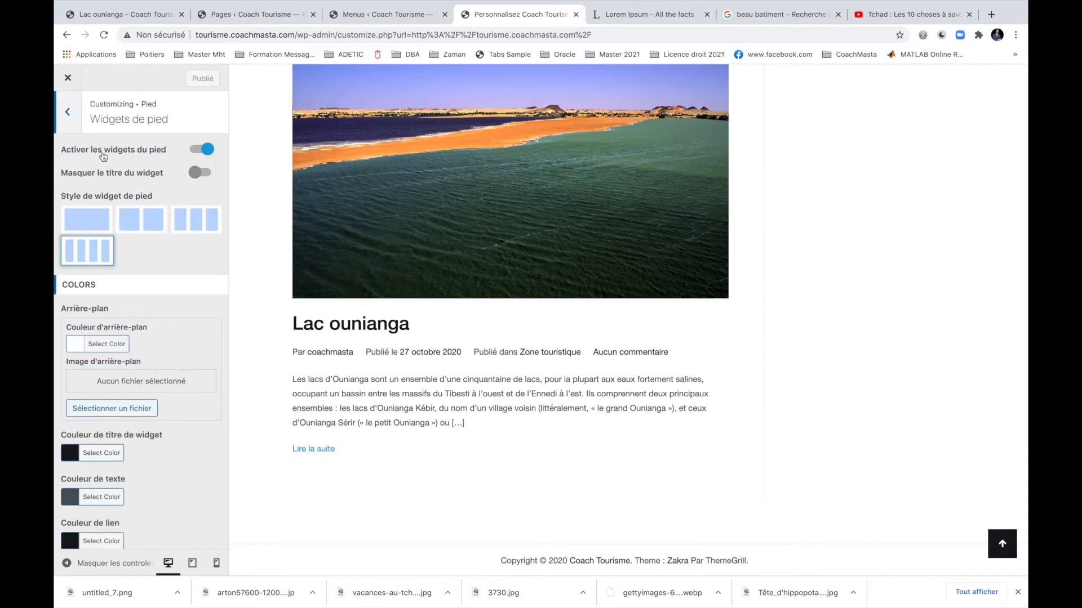
{"action": "left_click", "coordinate": [68, 111]}
{"action": "left_click", "coordinate": [67, 112]}
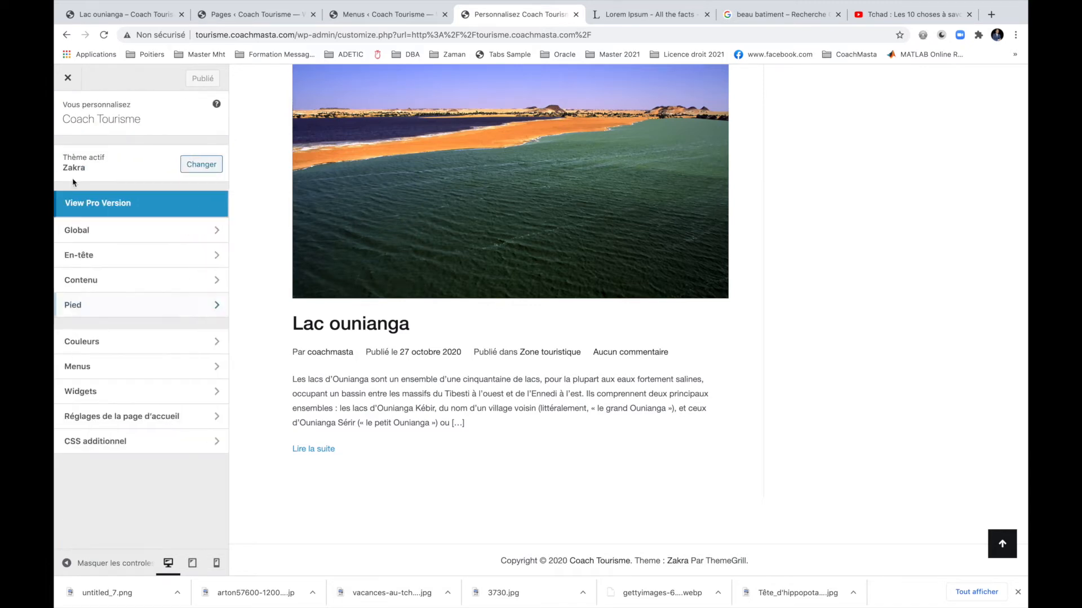
Inspect the Pied quatre, Barre de droite and Pied un widget areas, returning to the main menu.
{"action": "left_click", "coordinate": [97, 392]}
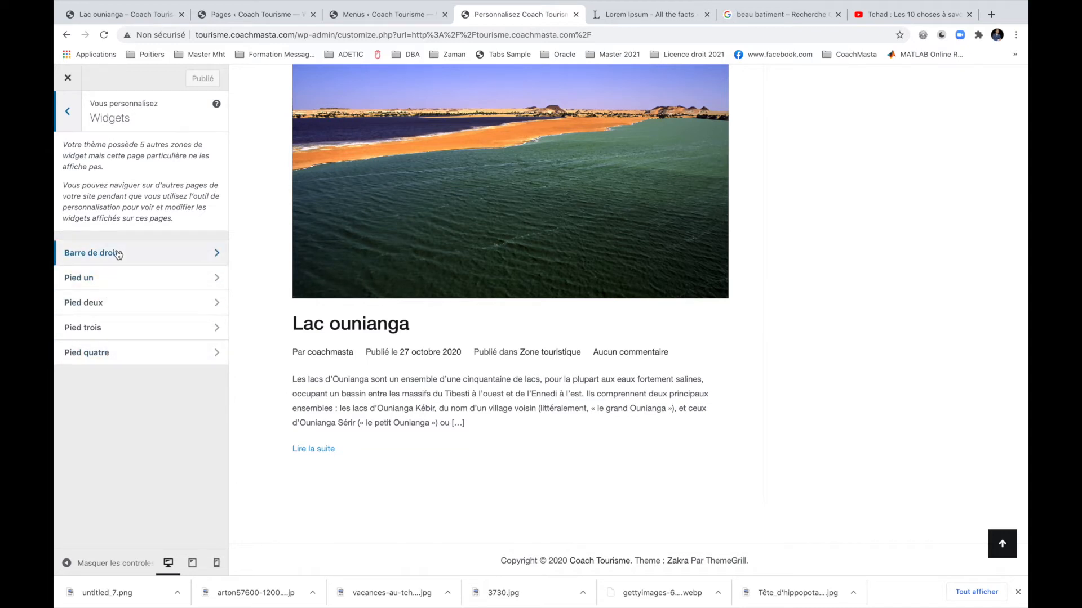
{"action": "left_click", "coordinate": [95, 353]}
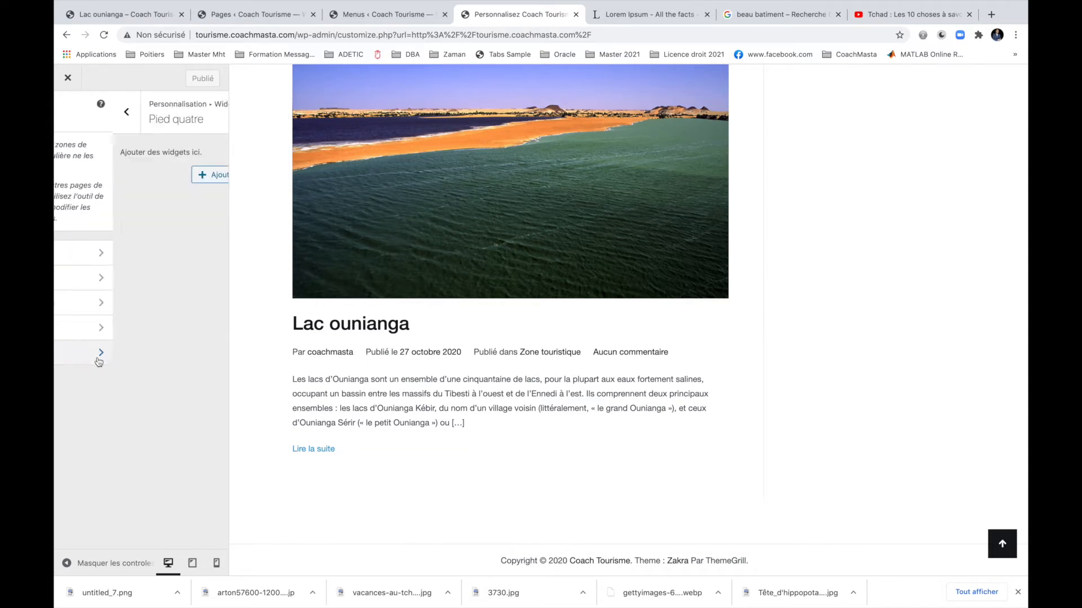
{"action": "left_click", "coordinate": [67, 112]}
{"action": "left_click", "coordinate": [113, 248]}
{"action": "left_click", "coordinate": [67, 111]}
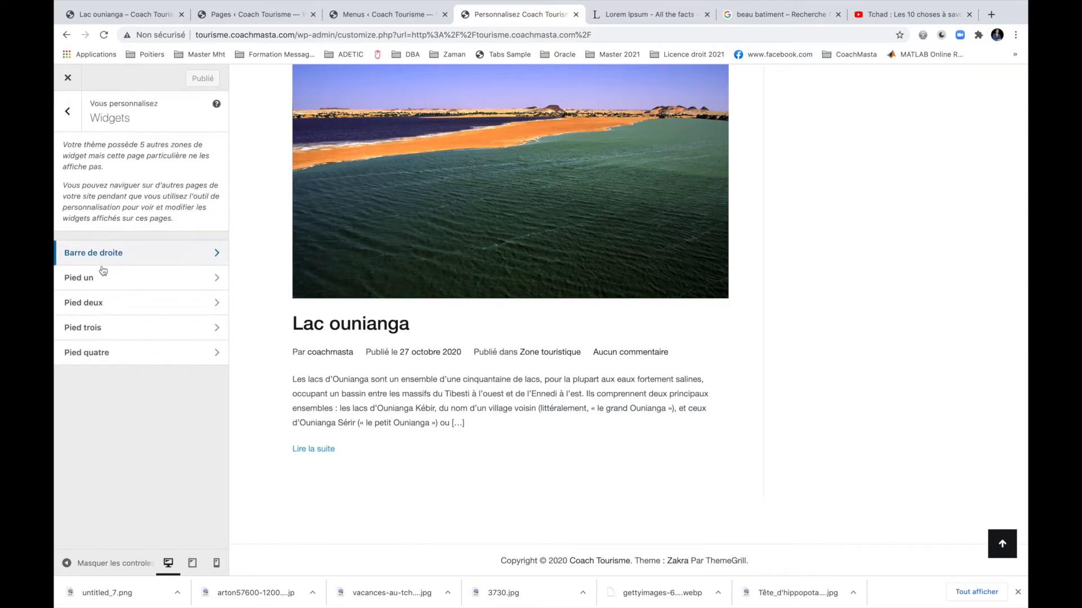
{"action": "left_click", "coordinate": [102, 279]}
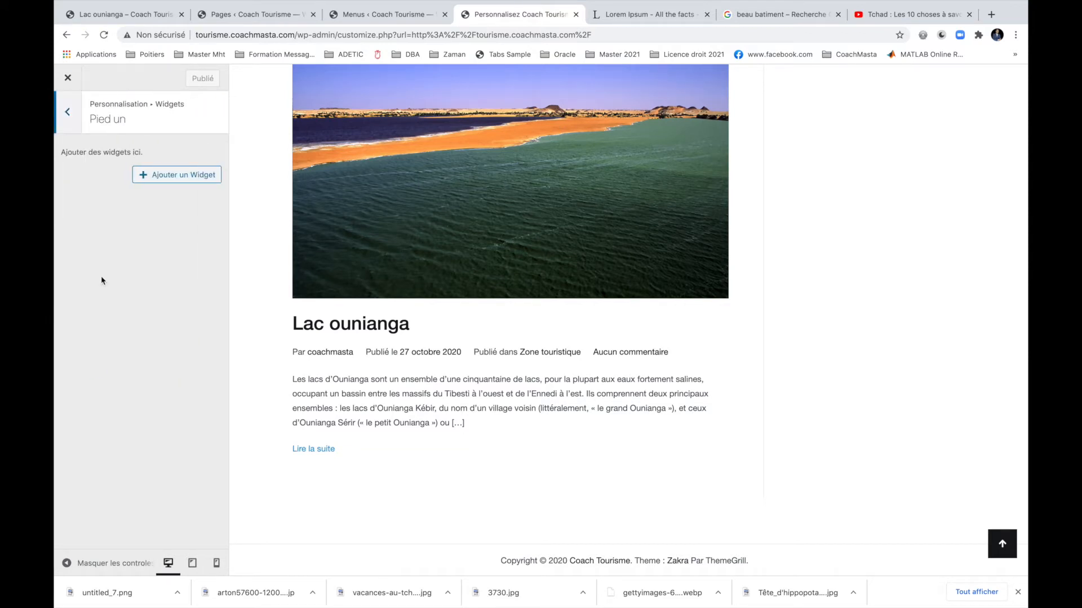
{"action": "left_click", "coordinate": [69, 115]}
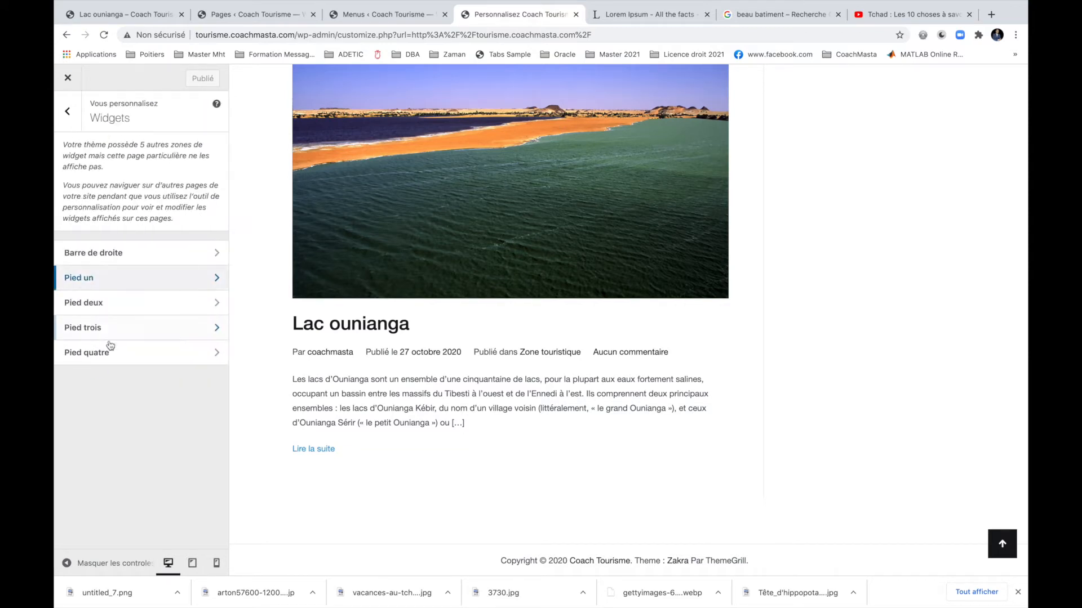
{"action": "left_click", "coordinate": [69, 113]}
{"action": "left_click", "coordinate": [69, 116]}
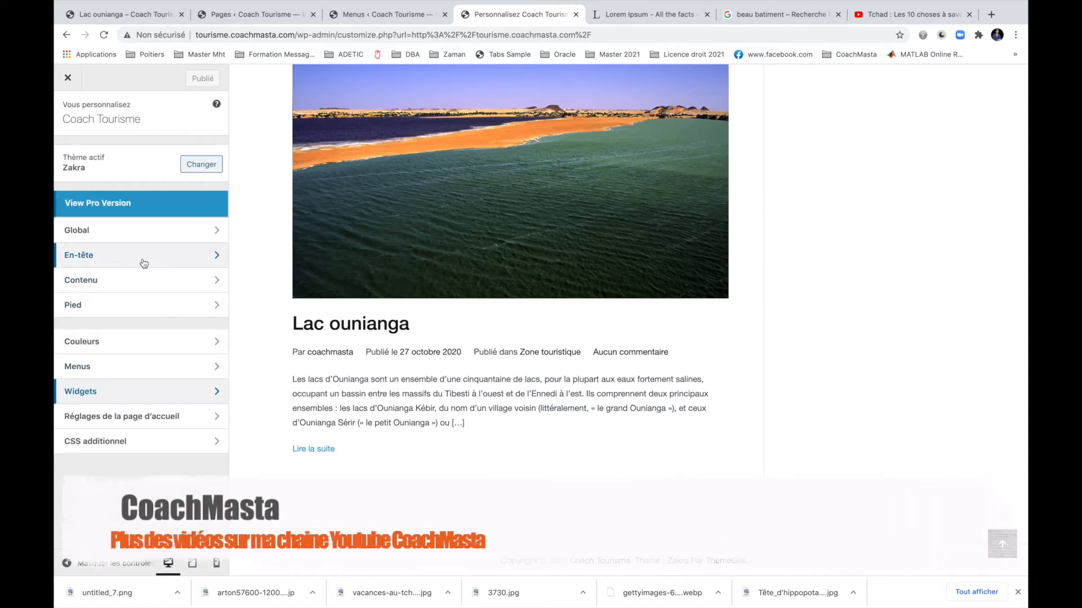
Browse the Customizer's Global settings and the Pied footer's bottom-bar panel, returning to the main menu.
{"action": "left_click", "coordinate": [134, 231]}
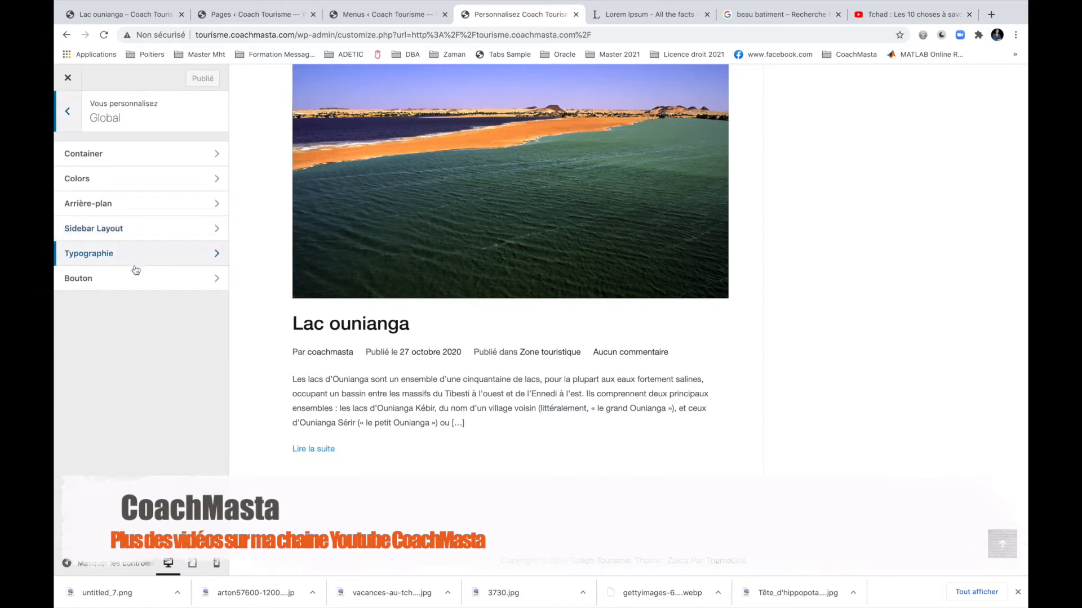
{"action": "left_click", "coordinate": [68, 113]}
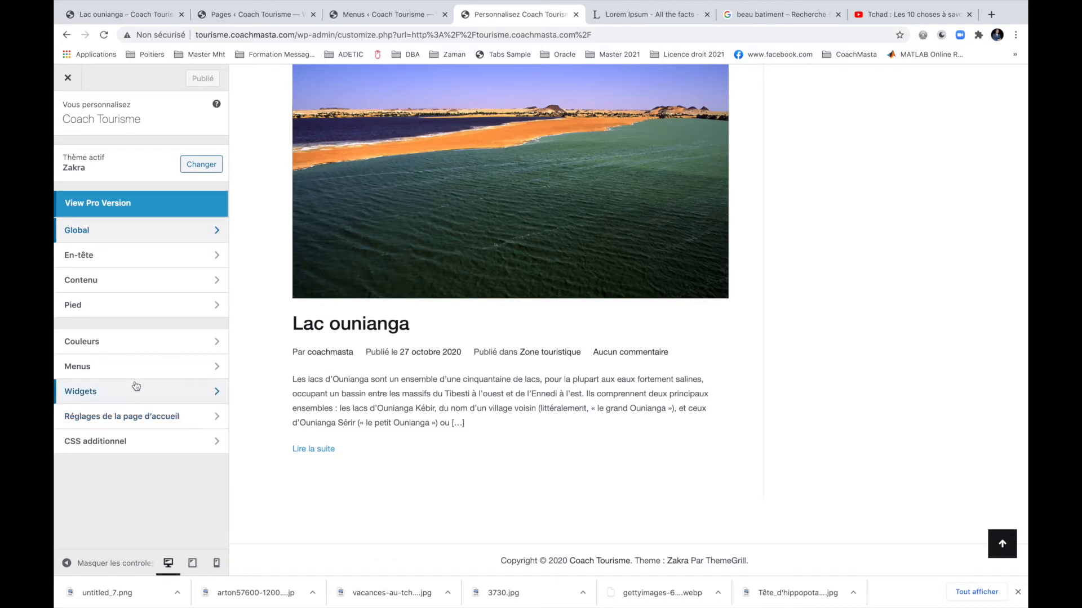
{"action": "left_click", "coordinate": [137, 306]}
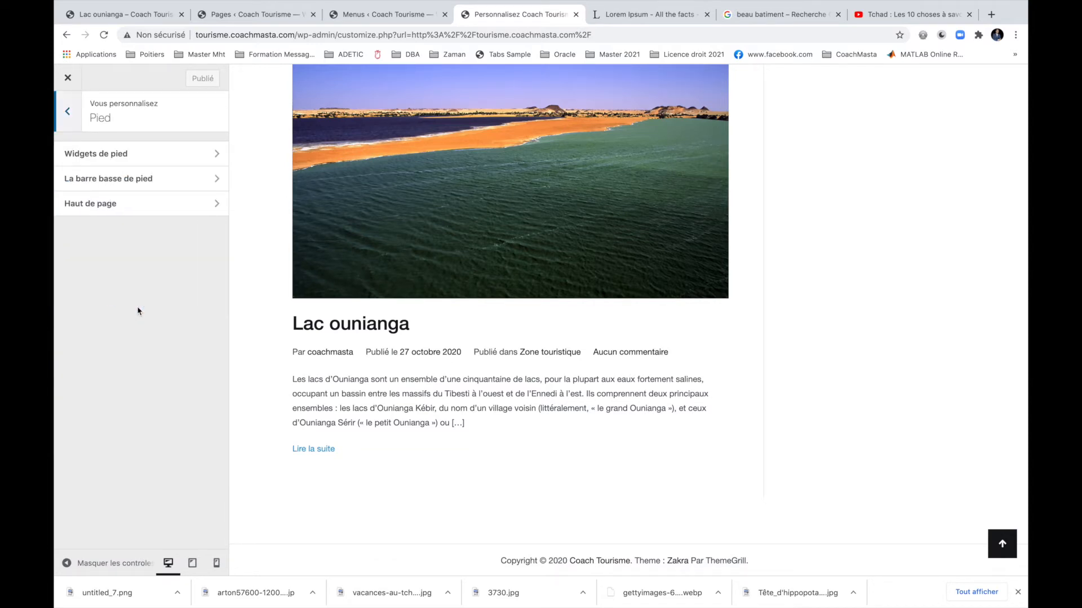
{"action": "left_click", "coordinate": [142, 179]}
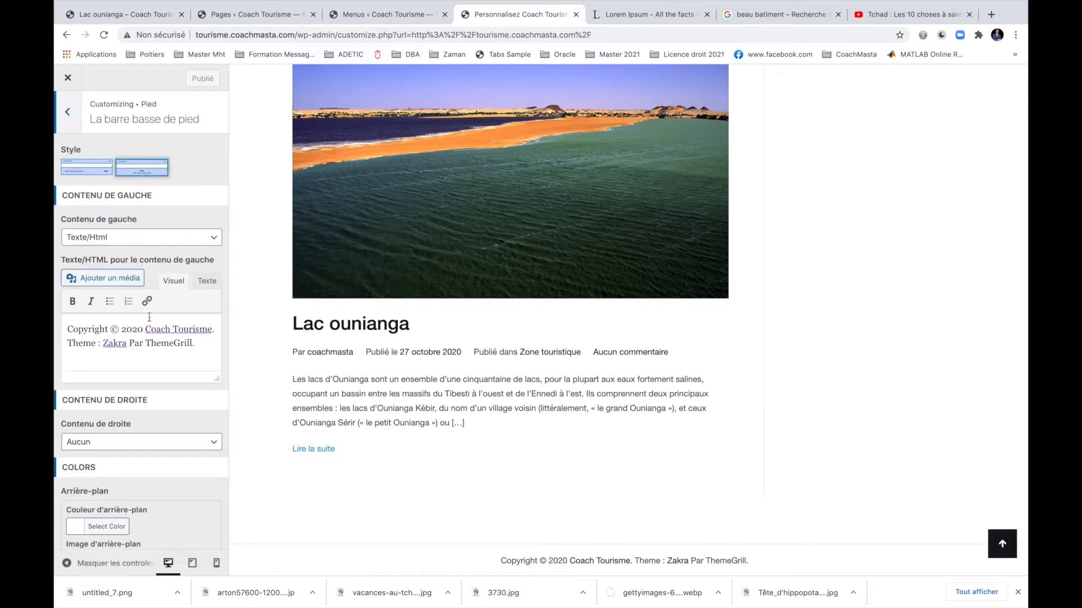
{"action": "left_click", "coordinate": [78, 112]}
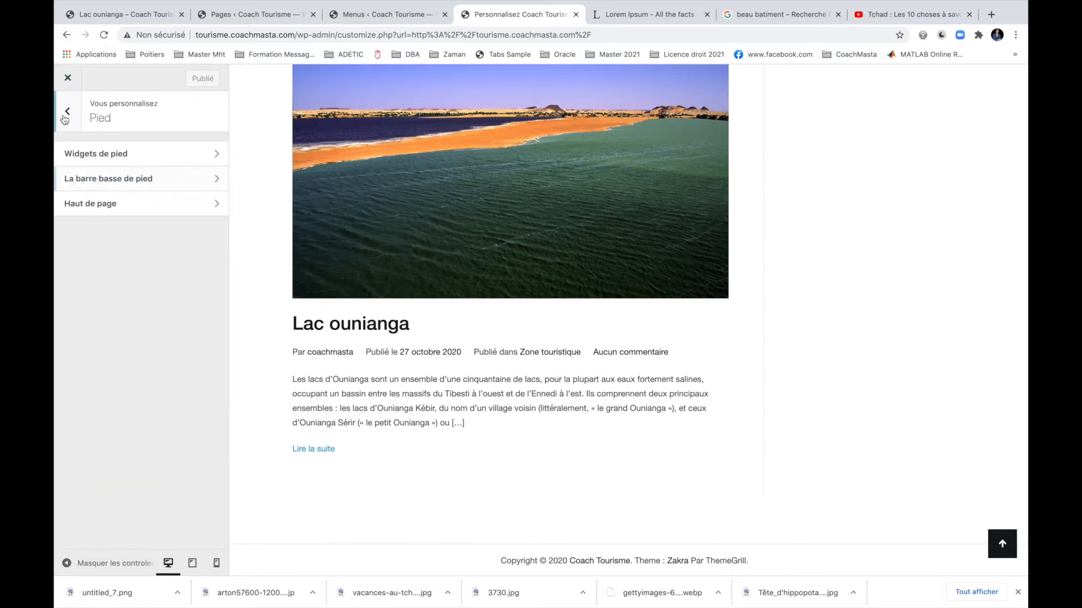
{"action": "left_click", "coordinate": [76, 126]}
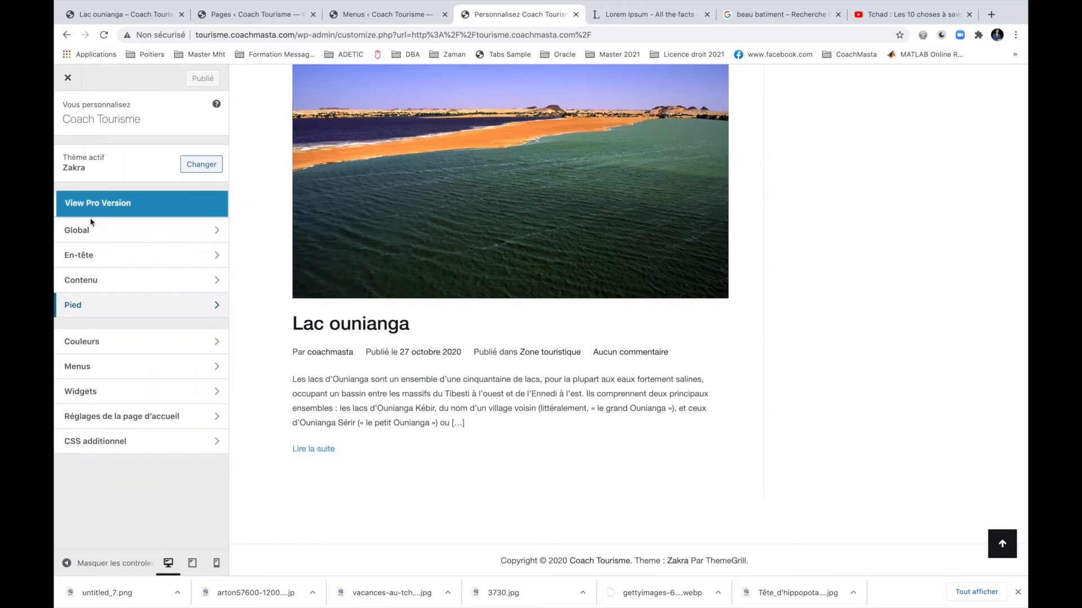
Review Pied > Widgets de pied, then show La barre basse de pied with its Coach Tourisme copyright text.
{"action": "left_click", "coordinate": [98, 314]}
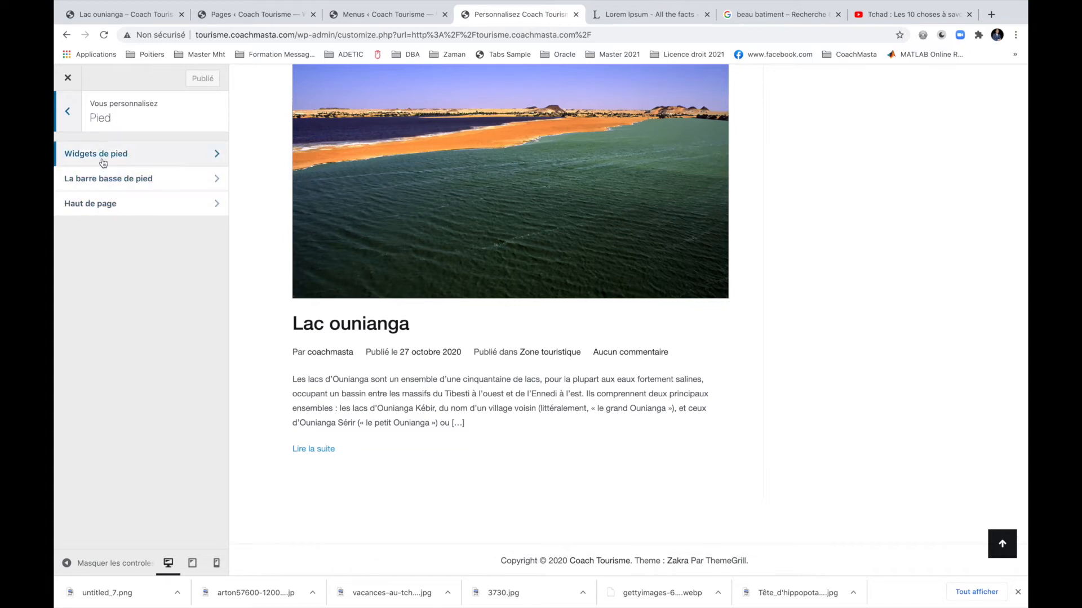
{"action": "left_click", "coordinate": [69, 160]}
{"action": "scroll", "coordinate": [136, 291], "scroll_direction": "down", "scroll_amount": 1}
{"action": "scroll", "coordinate": [135, 292], "scroll_direction": "down", "scroll_amount": 6}
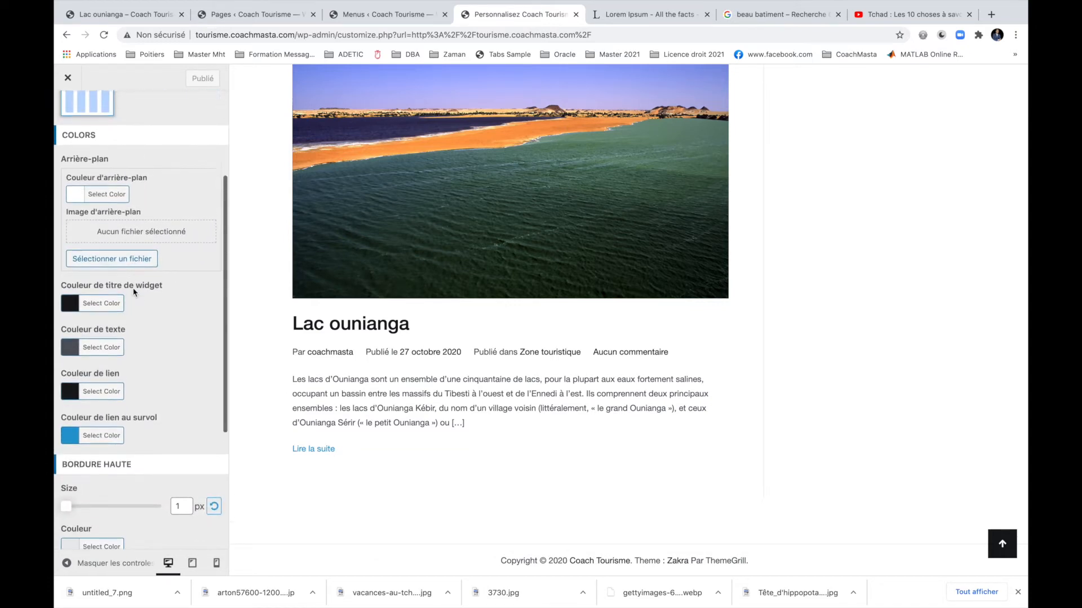
{"action": "scroll", "coordinate": [130, 281], "scroll_direction": "up", "scroll_amount": 7}
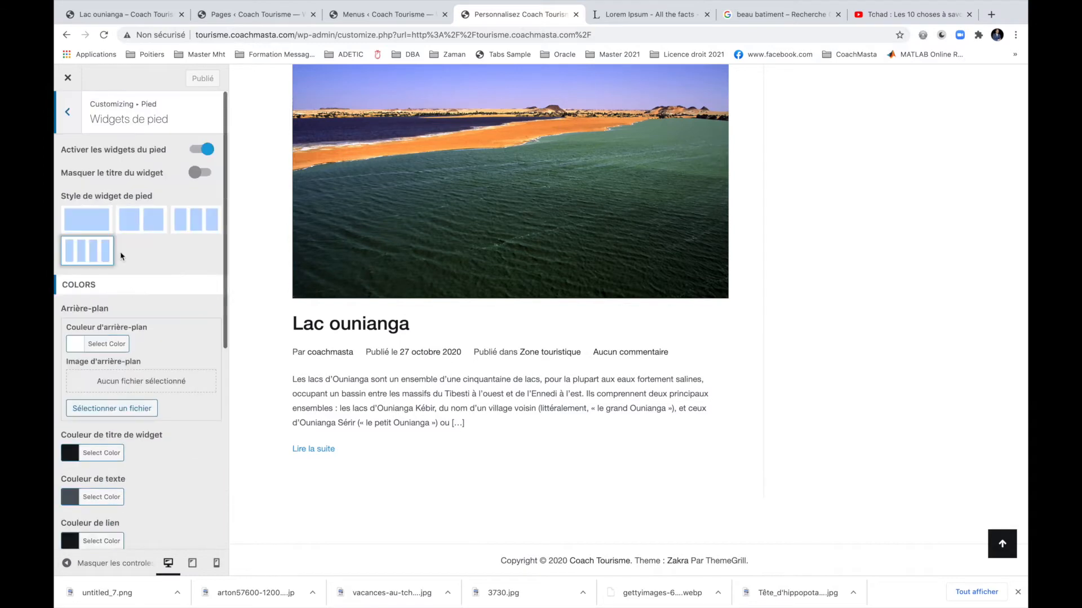
{"action": "left_click", "coordinate": [67, 111]}
{"action": "left_click", "coordinate": [110, 185]}
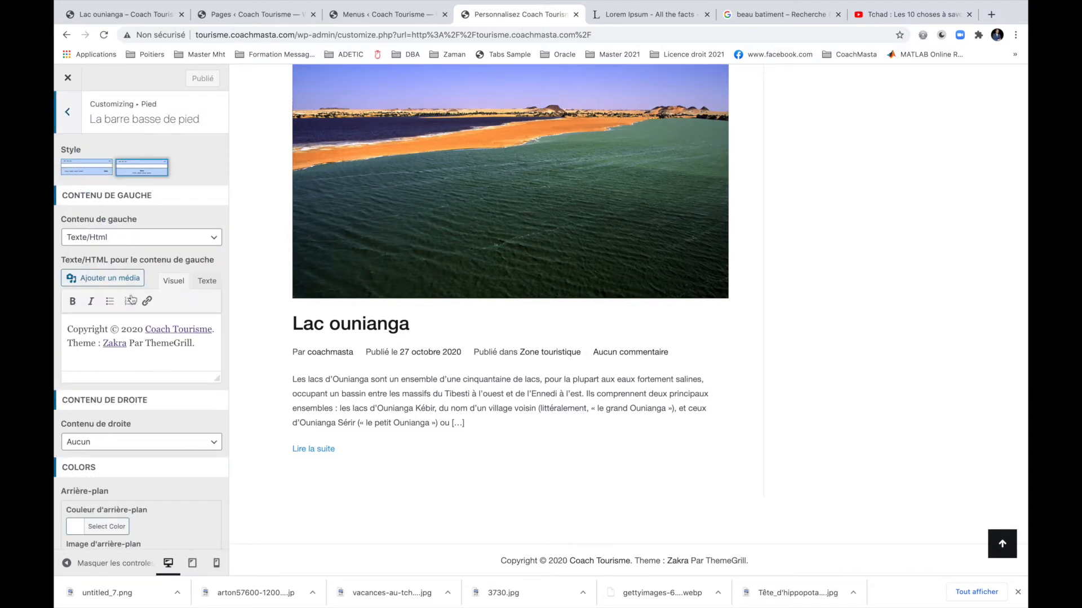
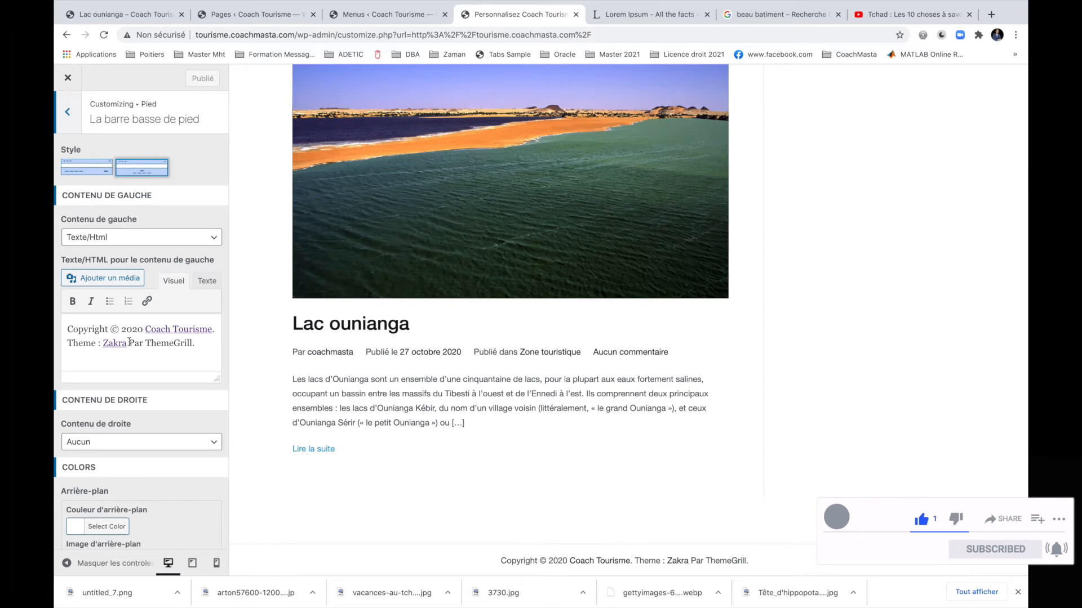
Replace the Zakra credit after the copyright line with 'Tous droits réservés', correcting its spelling.
{"action": "left_click_drag", "start_coordinate": [68, 343], "coordinate": [203, 345]}
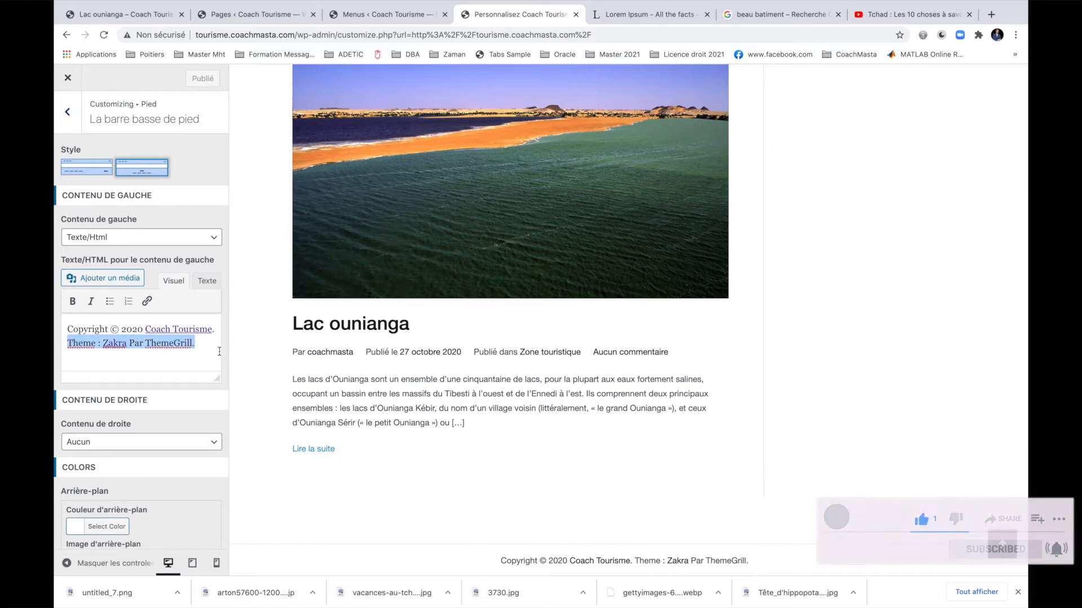
{"action": "key", "text": "BackSpace"}
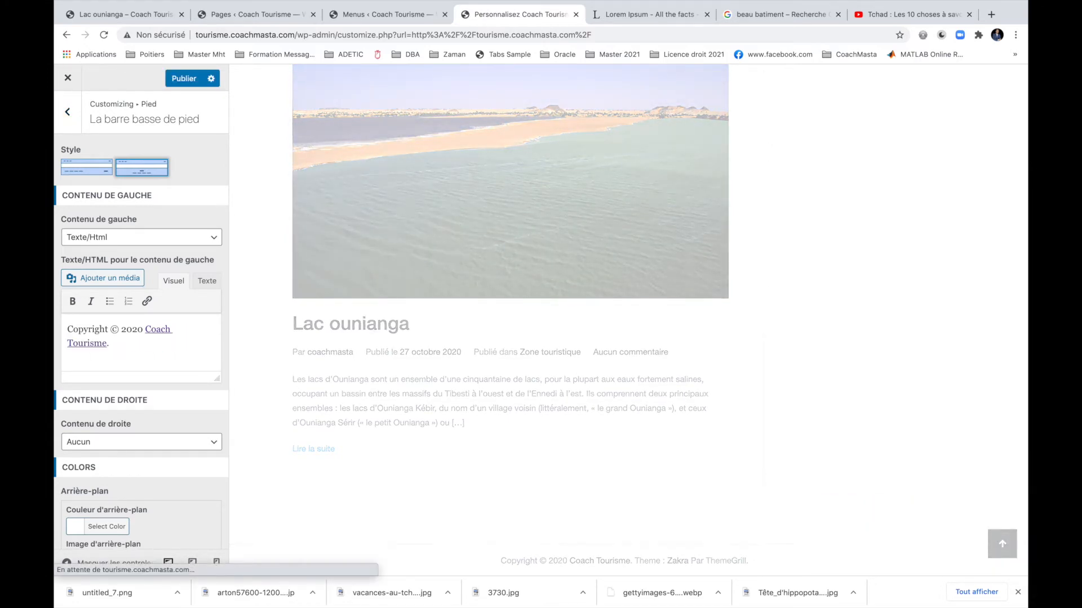
{"action": "type", "text": "To"}
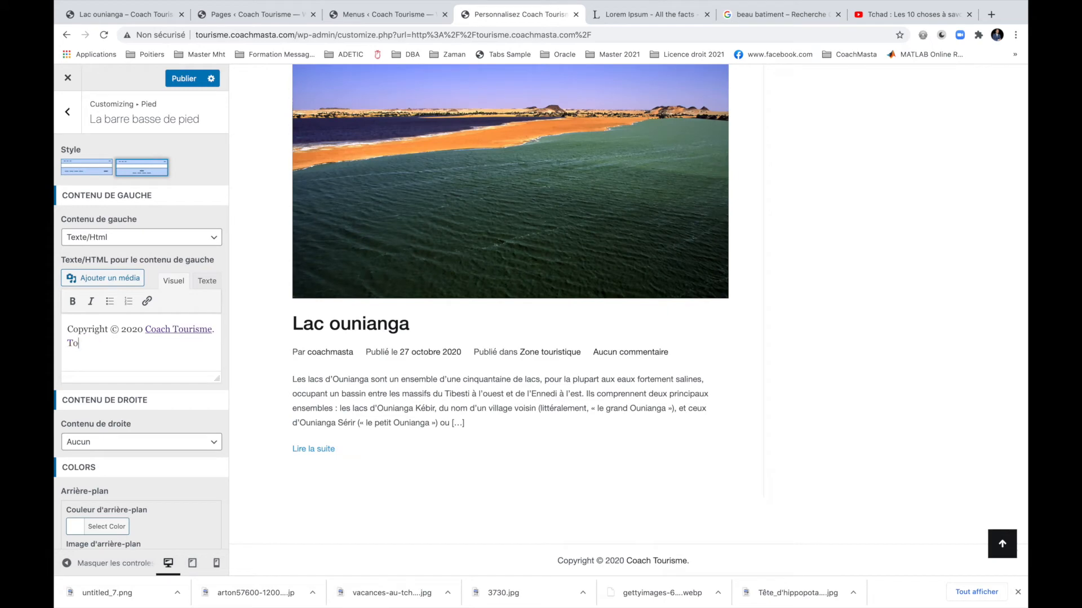
{"action": "type", "text": "us droit res"}
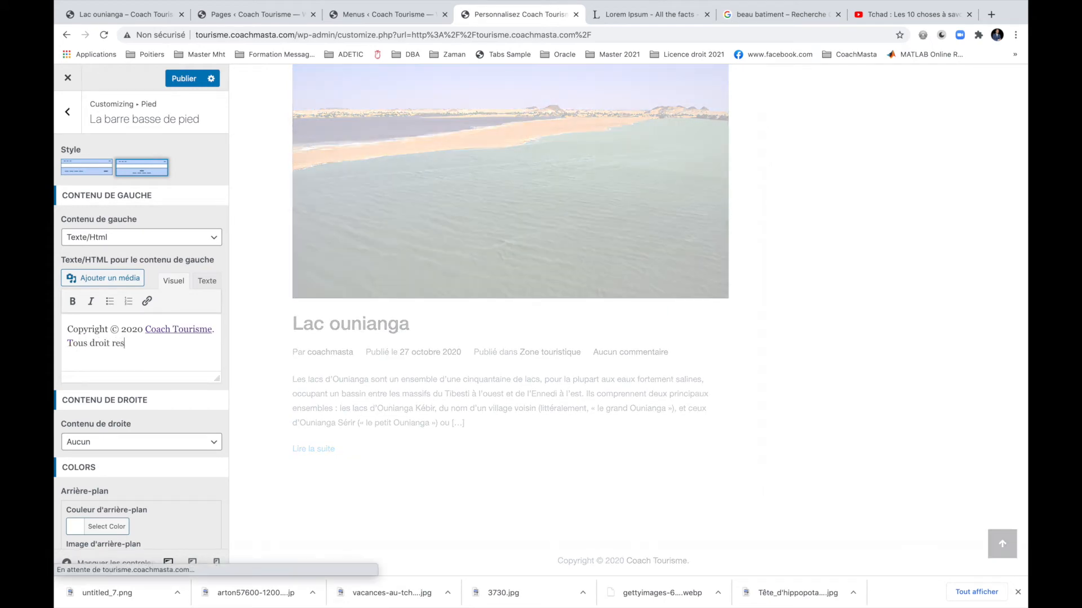
{"action": "type", "text": "ervés"}
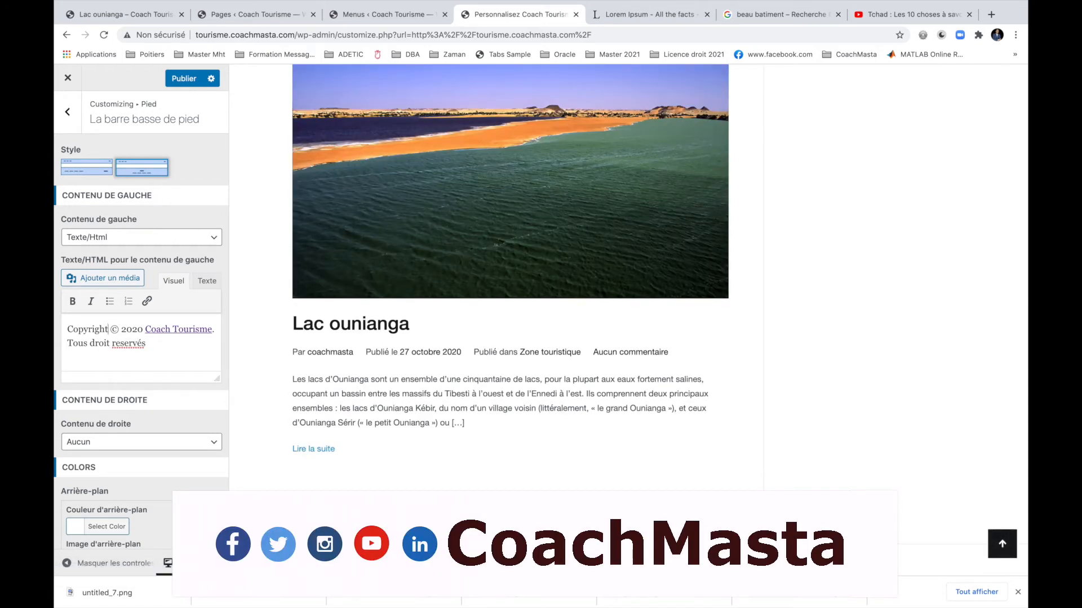
{"action": "left_click", "coordinate": [107, 346]}
{"action": "type", "text": "s"}
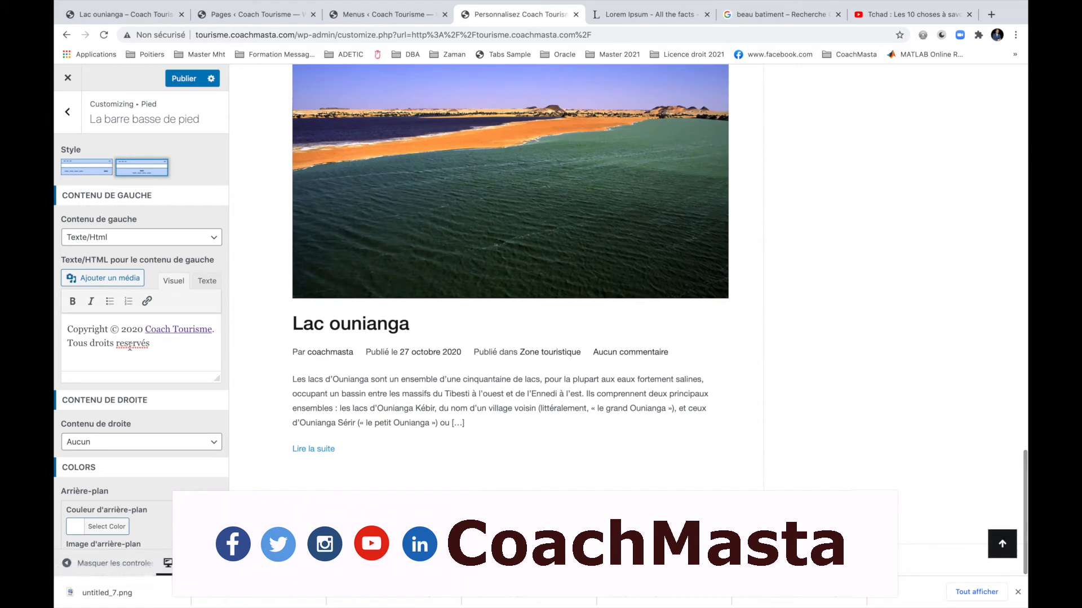
{"action": "right_click", "coordinate": [131, 346]}
{"action": "left_click", "coordinate": [146, 352]}
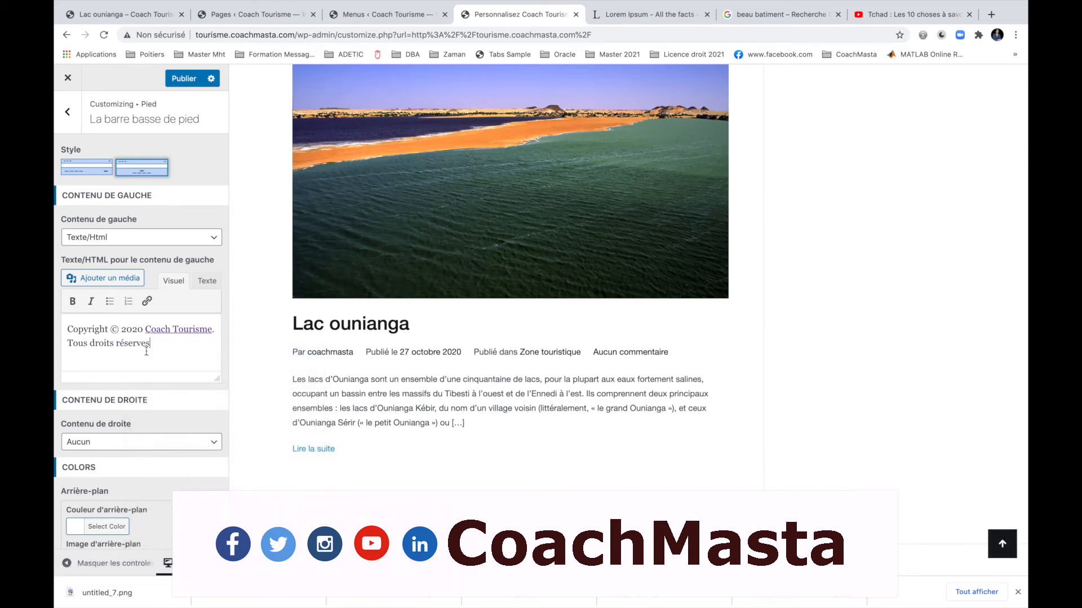
{"action": "left_click", "coordinate": [139, 330]}
{"action": "left_click", "coordinate": [88, 527]}
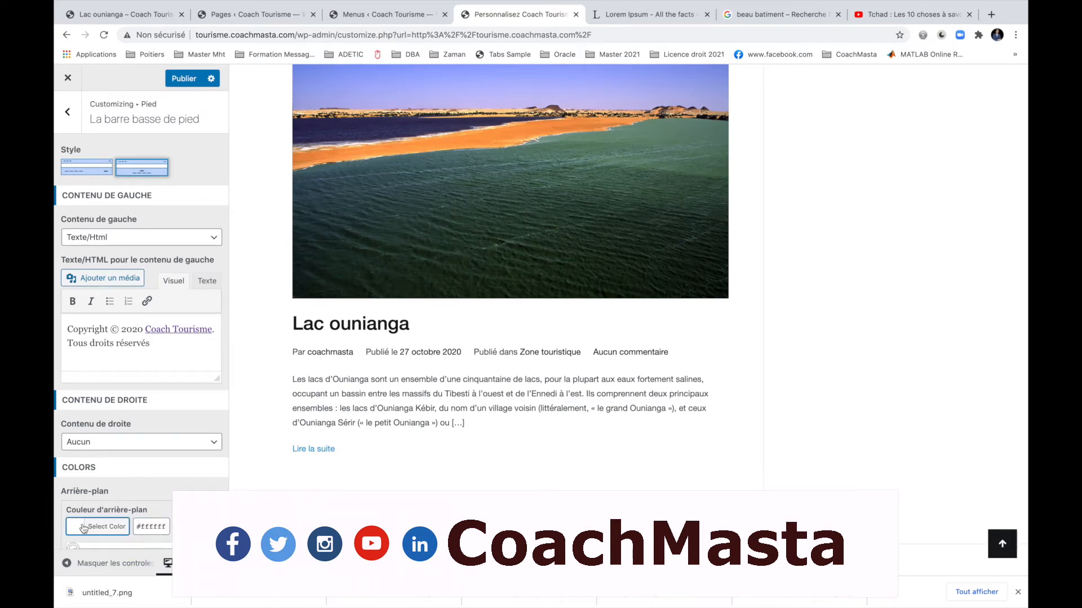
Set the footer bottom bar's background colour to grey #757575.
{"action": "left_click", "coordinate": [81, 530]}
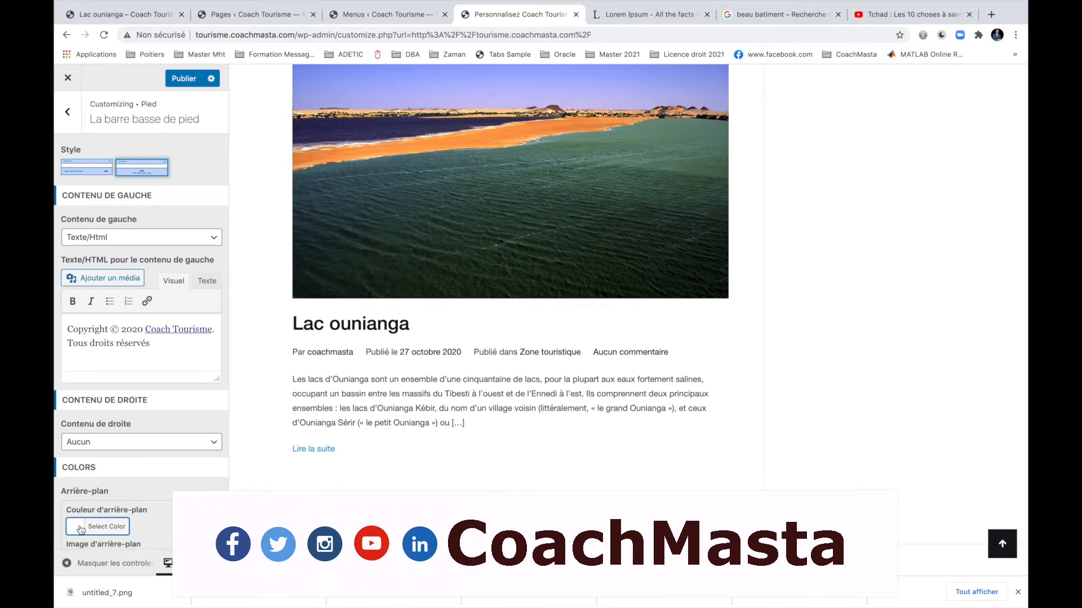
{"action": "left_click", "coordinate": [94, 533]}
{"action": "scroll", "coordinate": [105, 539], "scroll_direction": "down", "scroll_amount": 3}
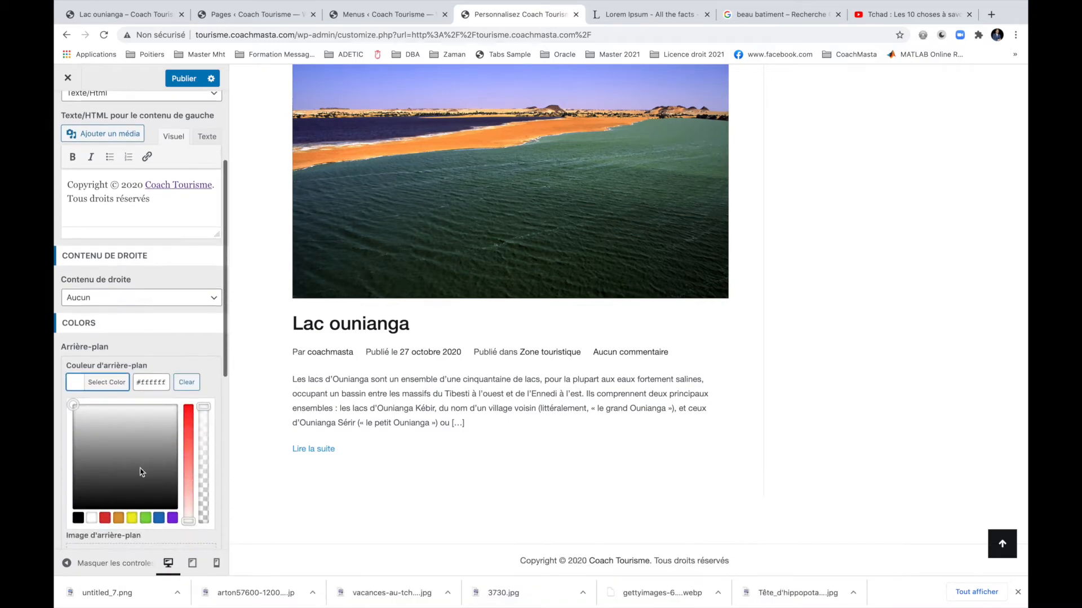
{"action": "left_click", "coordinate": [141, 469]}
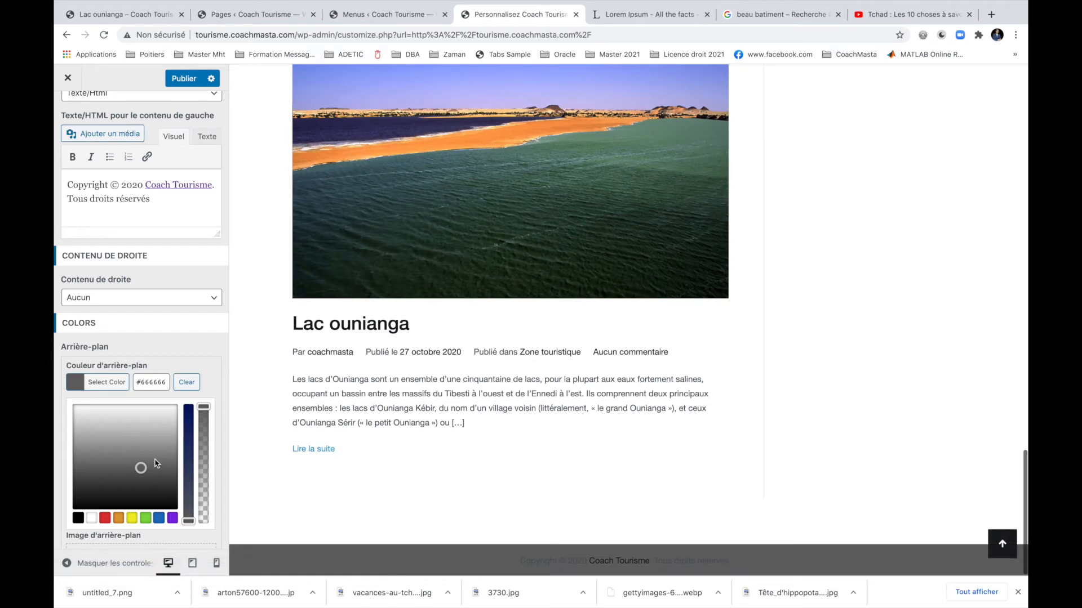
{"action": "scroll", "coordinate": [156, 463], "scroll_direction": "down", "scroll_amount": 2}
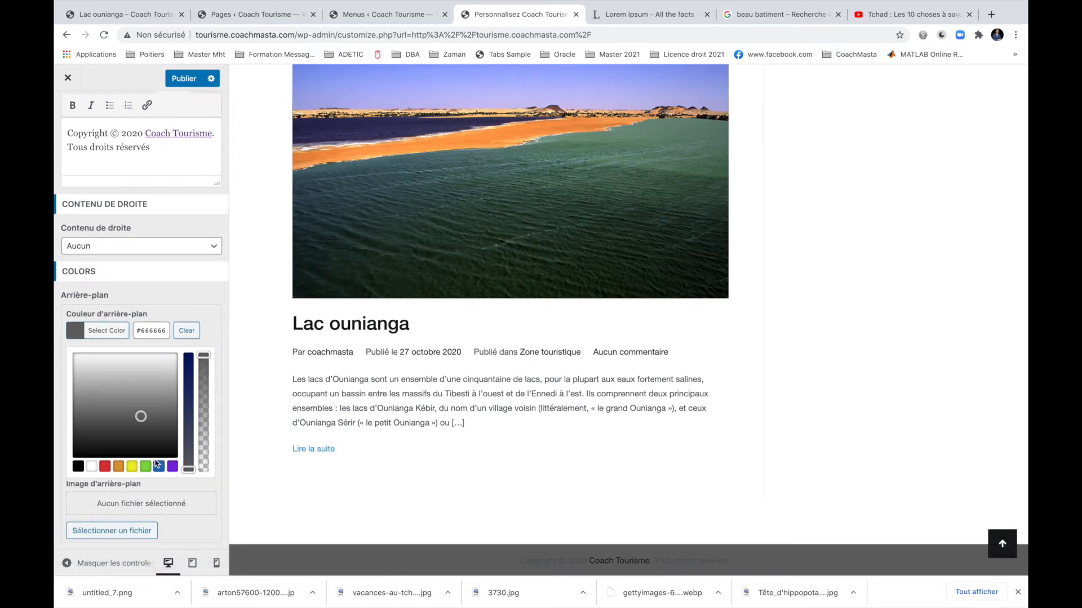
{"action": "left_click", "coordinate": [150, 410]}
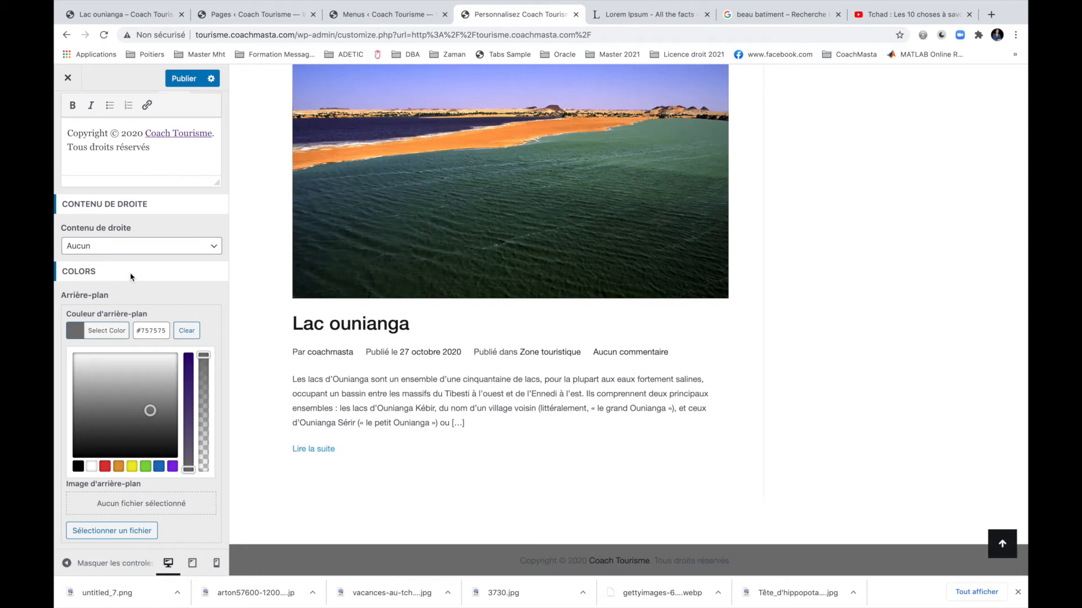
{"action": "left_click", "coordinate": [130, 276]}
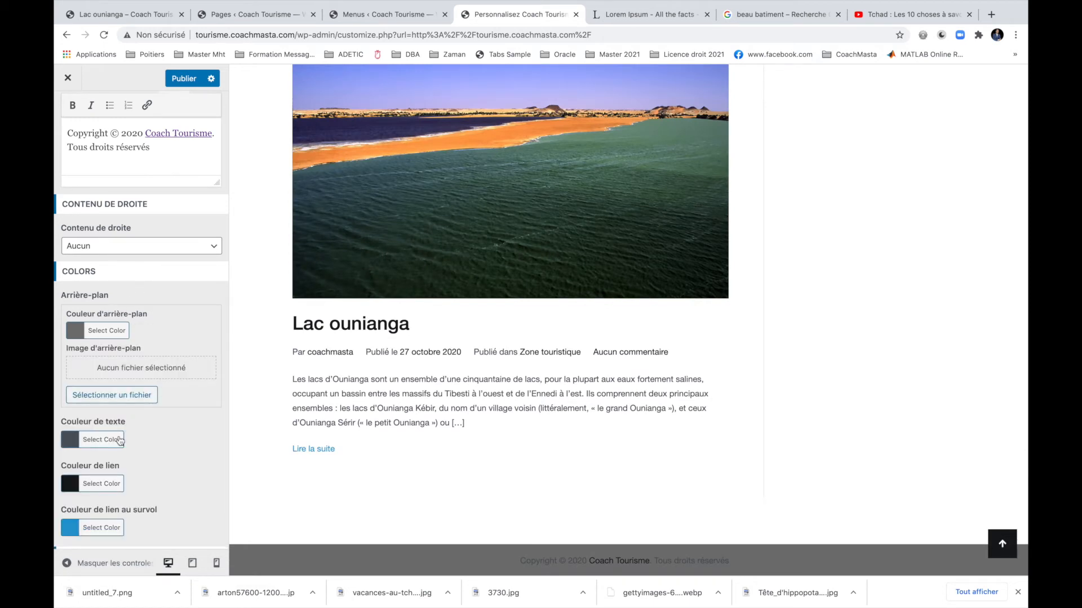
After trying a few shades, set the bottom bar text colour to white.
{"action": "left_click", "coordinate": [101, 440]}
{"action": "left_click", "coordinate": [102, 478]}
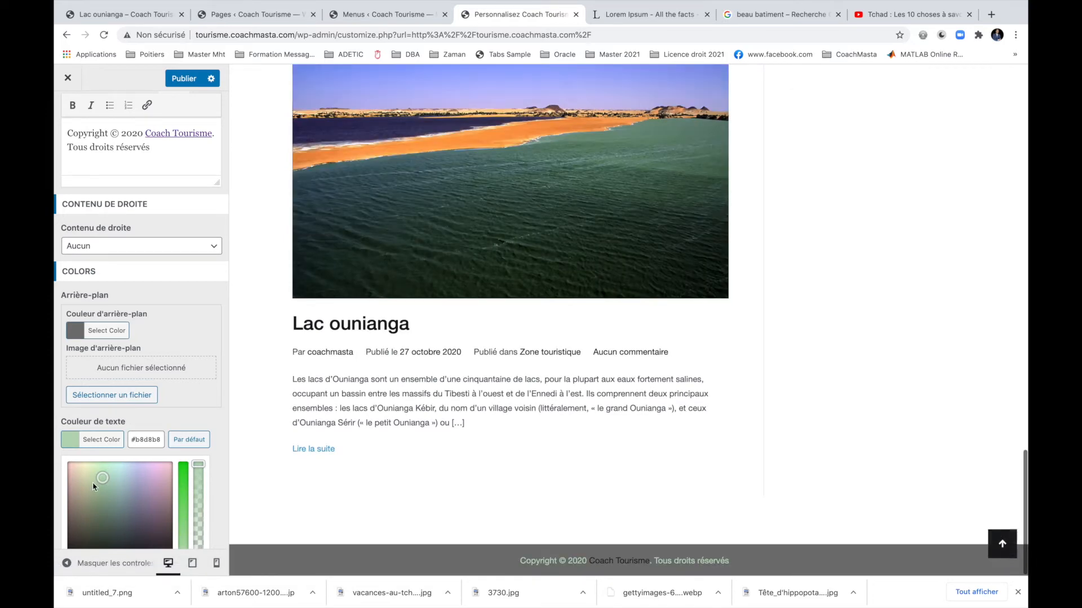
{"action": "left_click", "coordinate": [80, 469]}
{"action": "left_click_drag", "start_coordinate": [79, 468], "coordinate": [59, 459]}
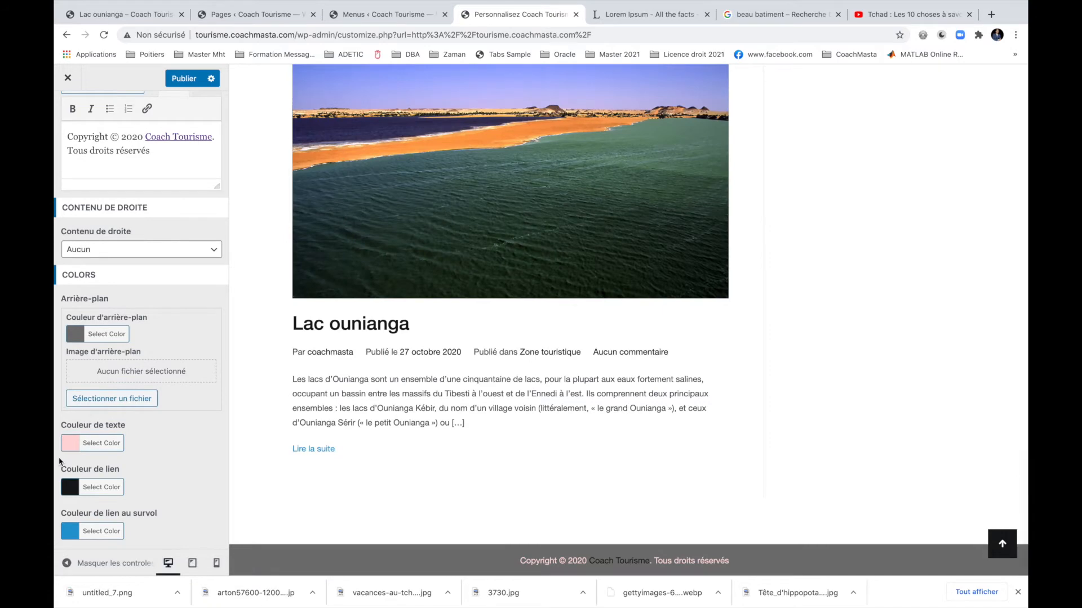
{"action": "scroll", "coordinate": [67, 428], "scroll_direction": "down", "scroll_amount": 3}
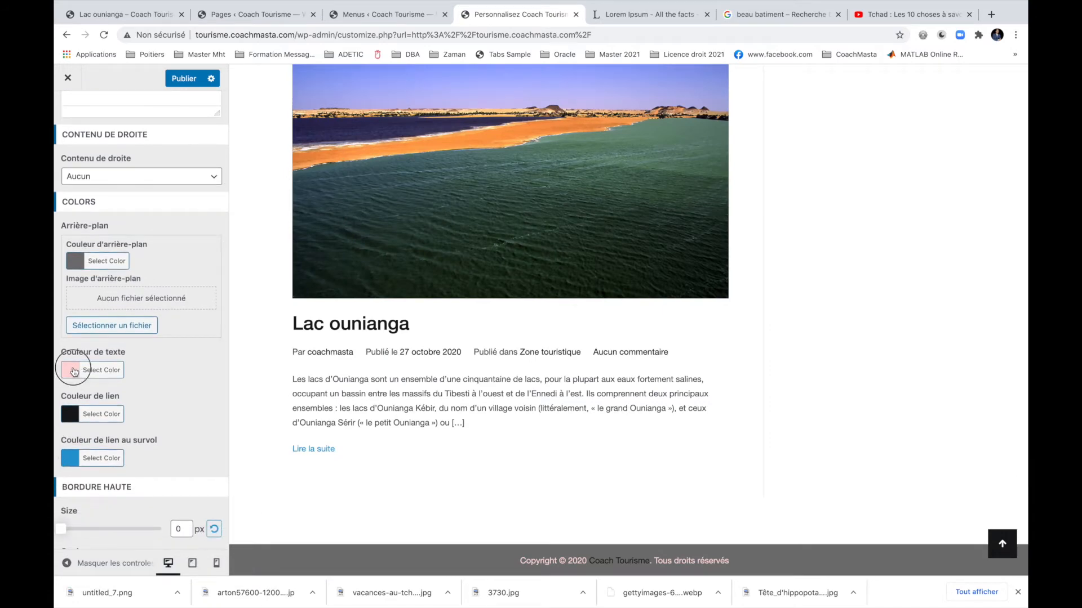
{"action": "left_click", "coordinate": [73, 371]}
{"action": "left_click", "coordinate": [86, 506]}
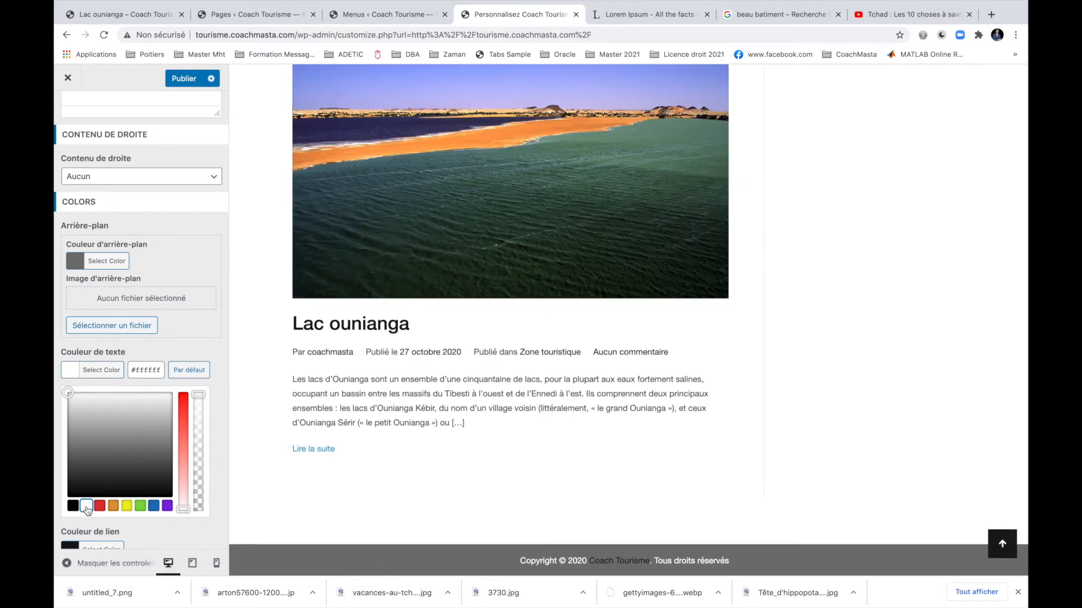
{"action": "left_click", "coordinate": [126, 366]}
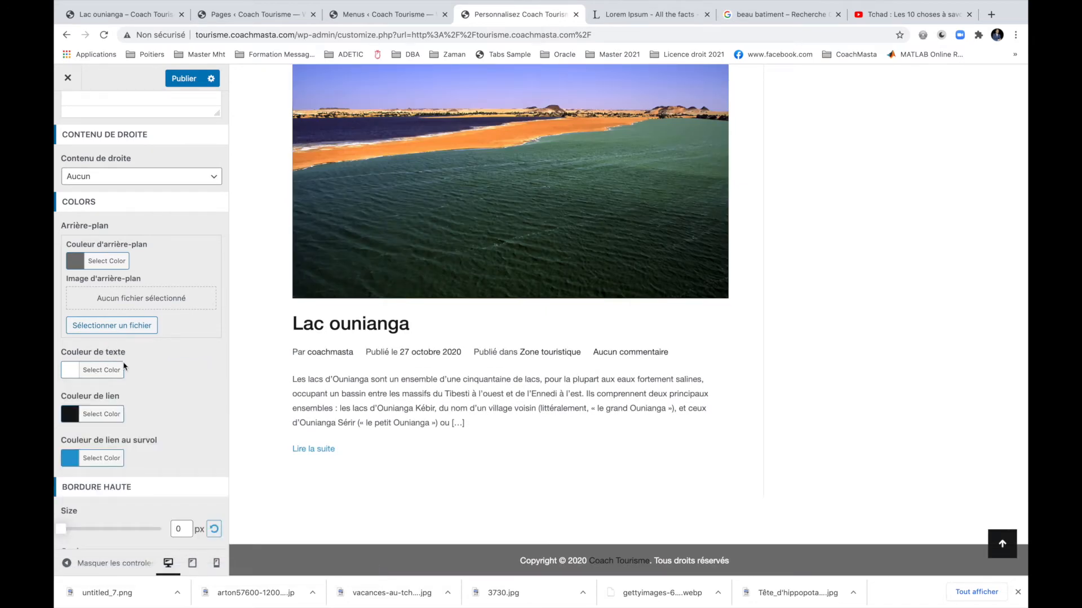
{"action": "left_click", "coordinate": [92, 414]}
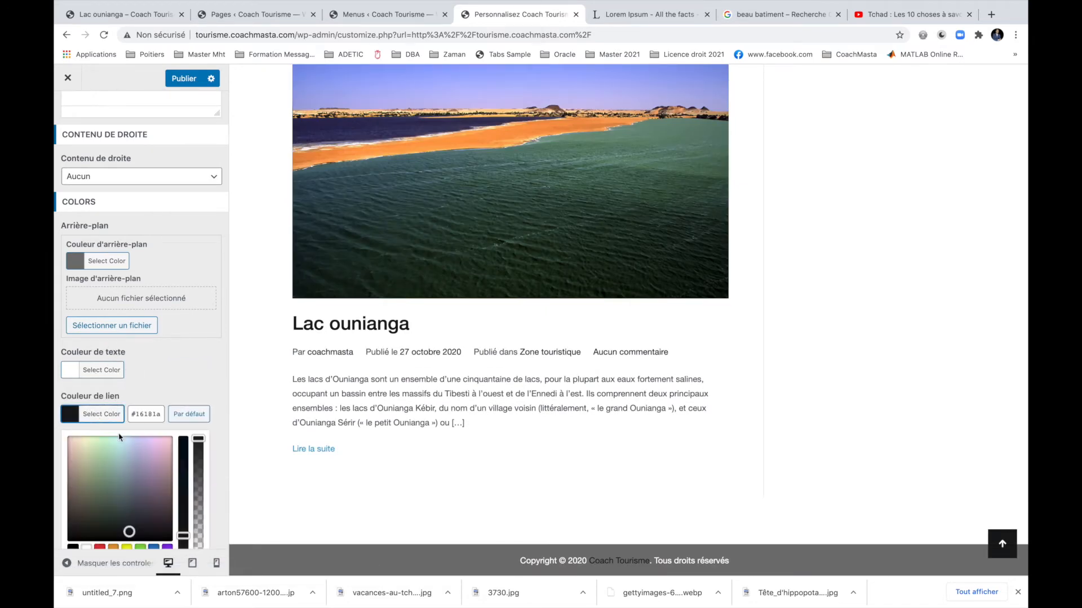
After trying red and blue, set the footer link colour to light green #a9d183.
{"action": "left_click", "coordinate": [100, 548]}
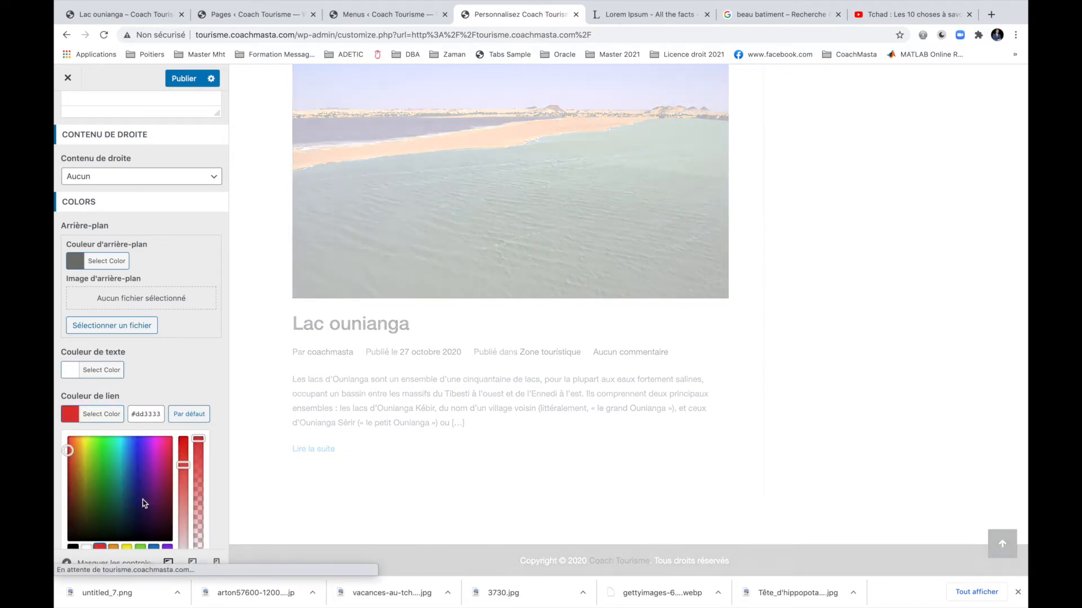
{"action": "scroll", "coordinate": [143, 500], "scroll_direction": "down", "scroll_amount": 2}
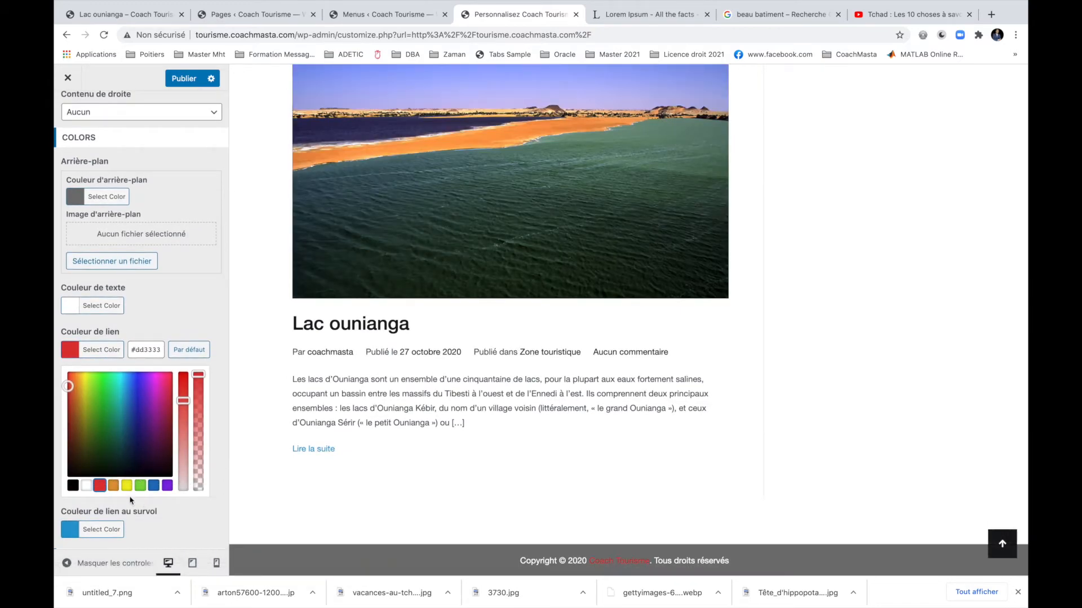
{"action": "left_click", "coordinate": [153, 486]}
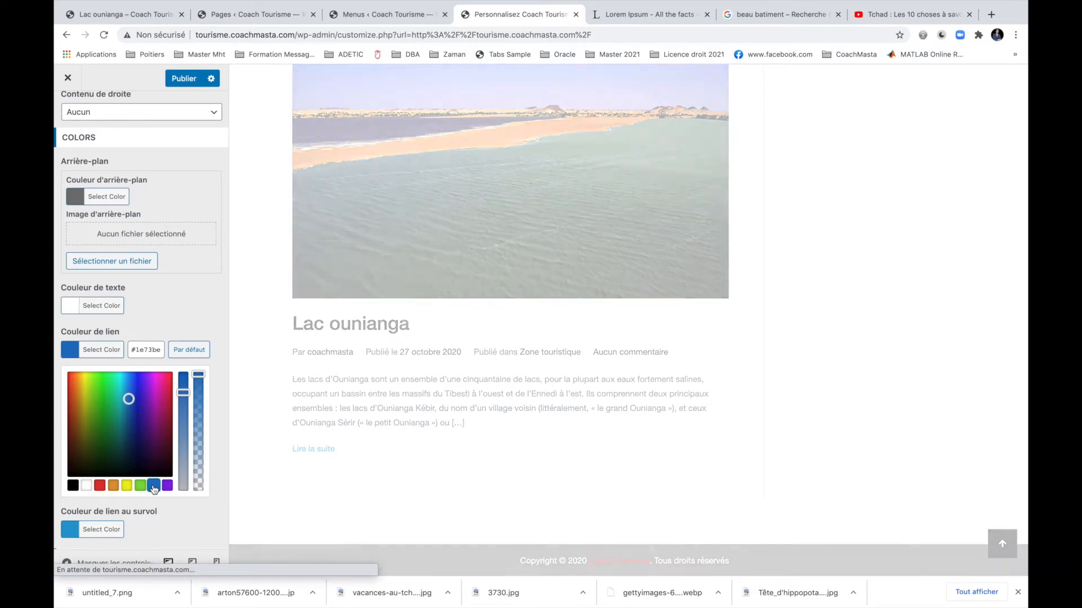
{"action": "left_click", "coordinate": [184, 451]}
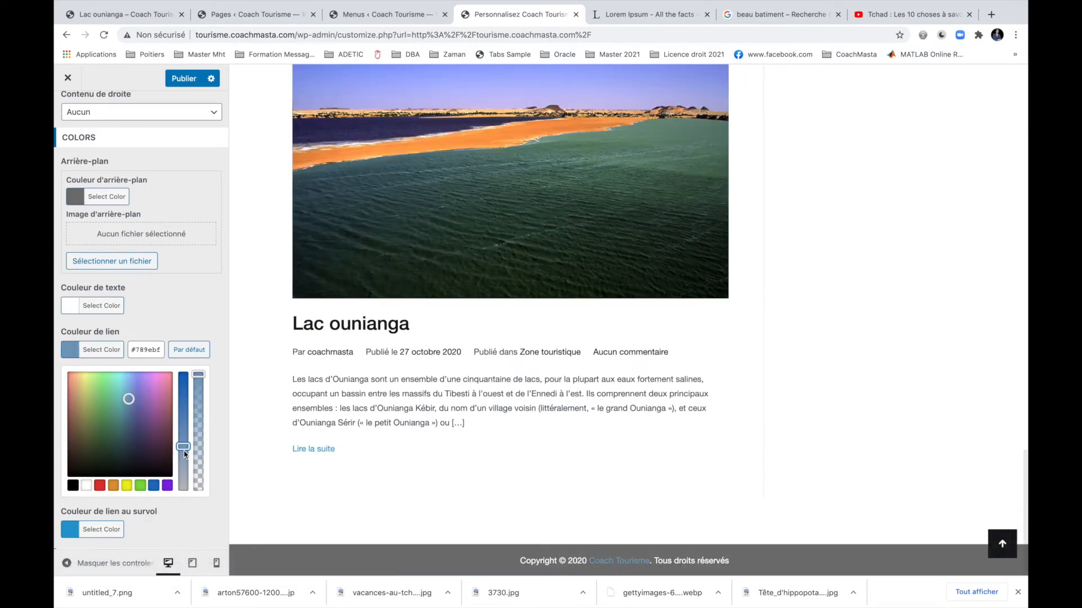
{"action": "left_click", "coordinate": [114, 417]}
{"action": "left_click_drag", "start_coordinate": [115, 417], "coordinate": [94, 392]}
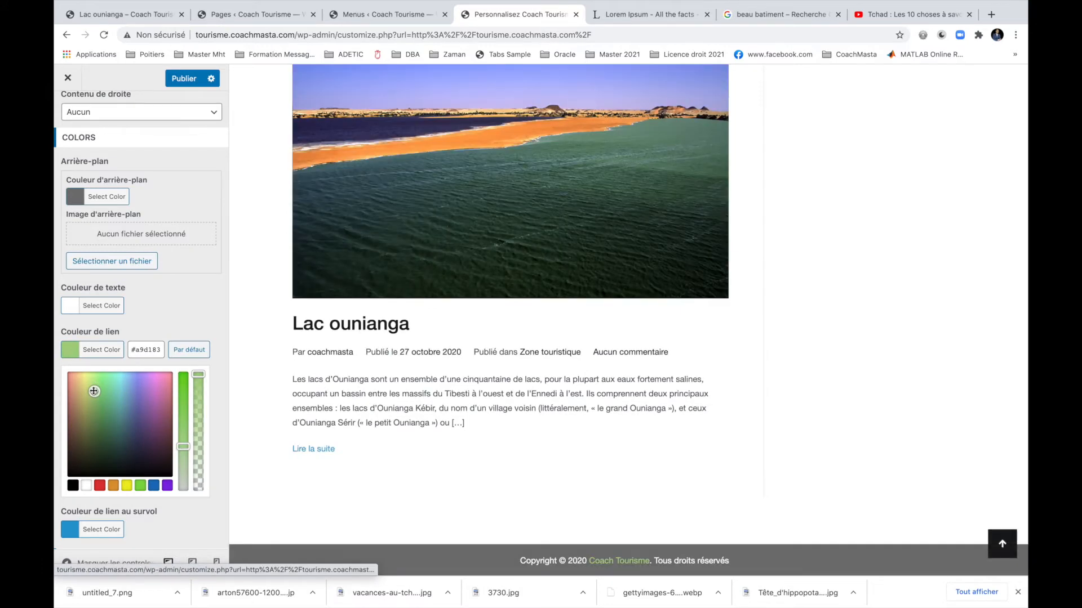
{"action": "left_click", "coordinate": [177, 325]}
{"action": "scroll", "coordinate": [189, 391], "scroll_direction": "down", "scroll_amount": 1}
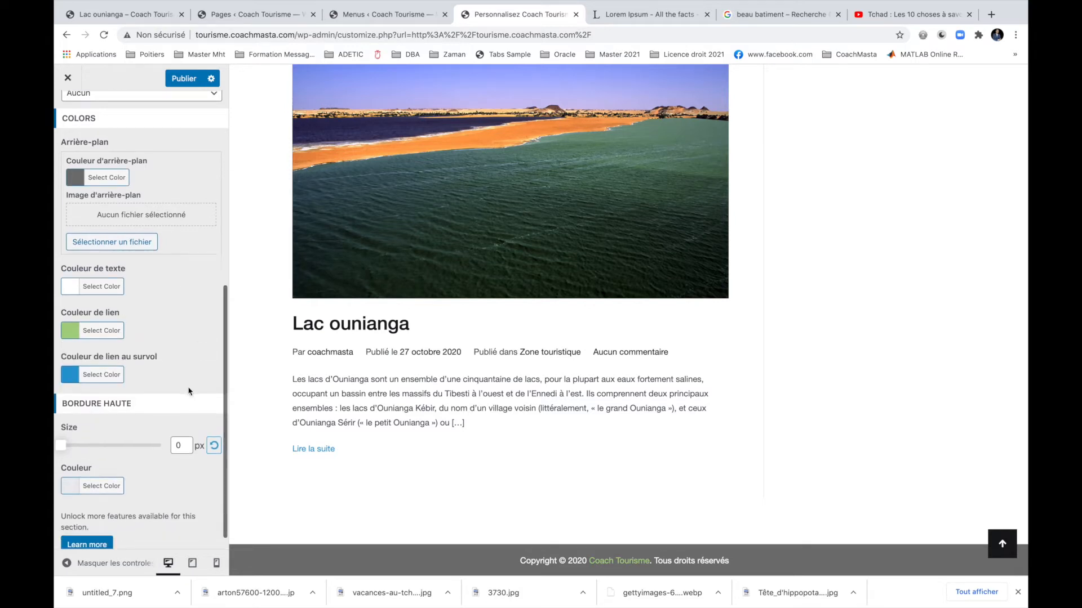
Set the bottom bar's top border thickness to 3 px.
{"action": "left_click", "coordinate": [67, 441]}
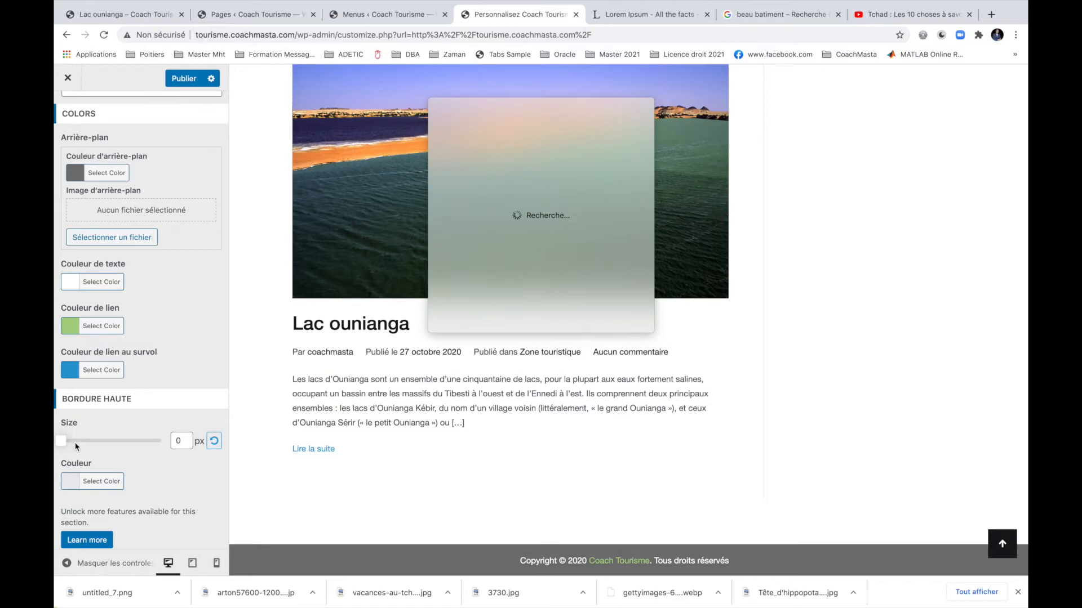
{"action": "left_click", "coordinate": [75, 444]}
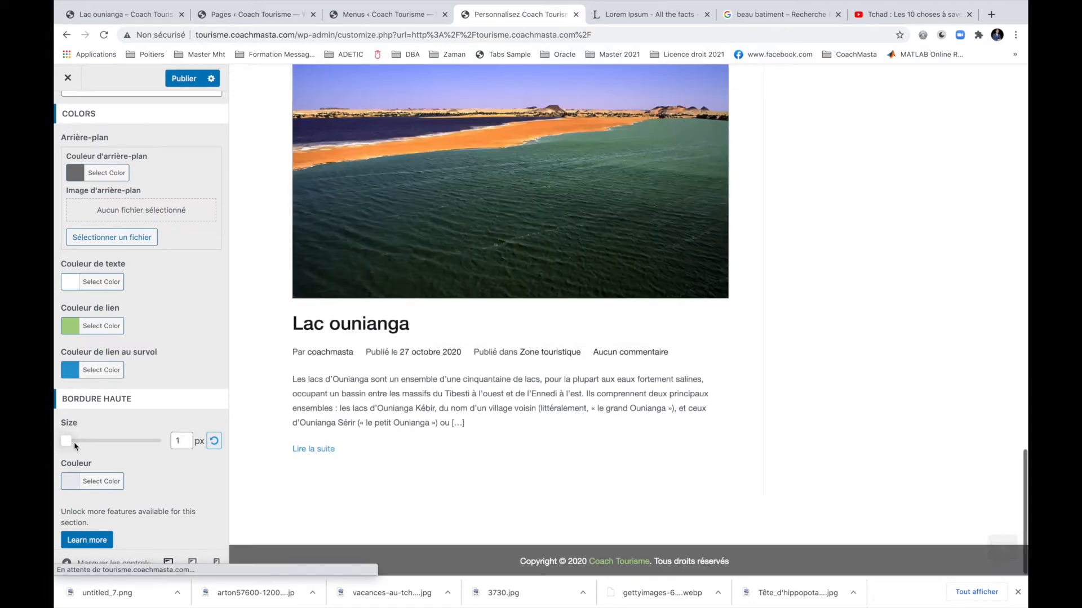
{"action": "left_click", "coordinate": [77, 443]}
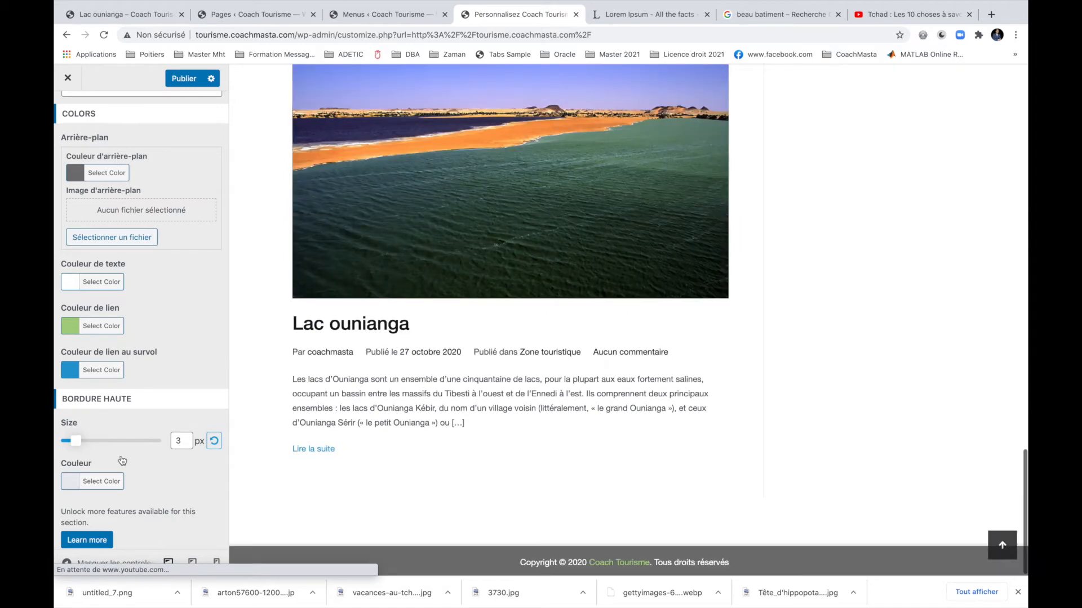
{"action": "scroll", "coordinate": [115, 451], "scroll_direction": "down", "scroll_amount": 1}
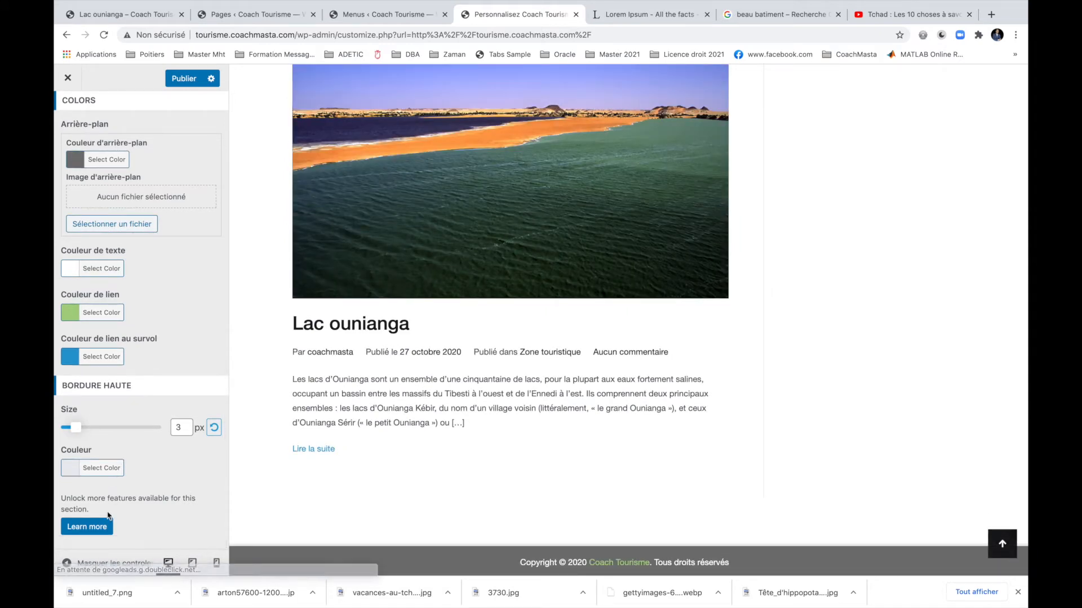
Publish the footer changes and close the Customizer to view the live site.
{"action": "left_click", "coordinate": [190, 81]}
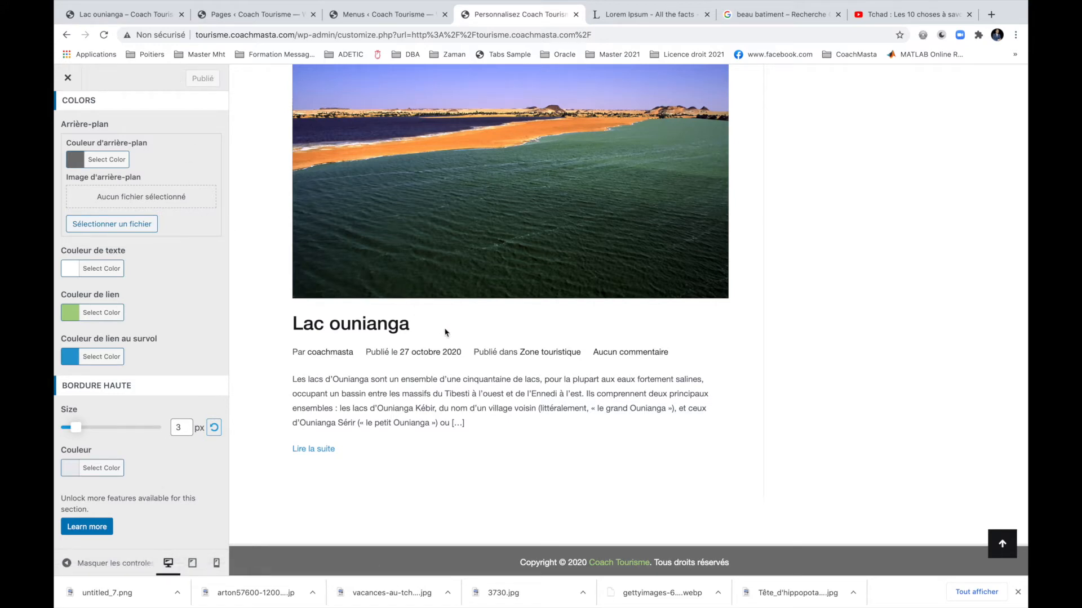
{"action": "scroll", "coordinate": [597, 445], "scroll_direction": "down", "scroll_amount": 1}
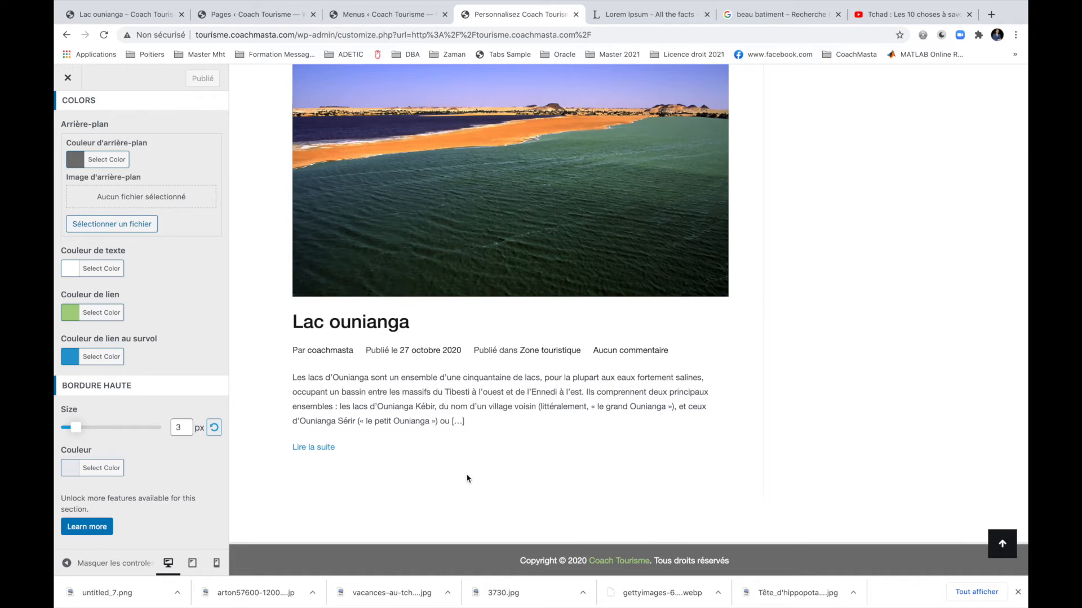
{"action": "left_click", "coordinate": [68, 78]}
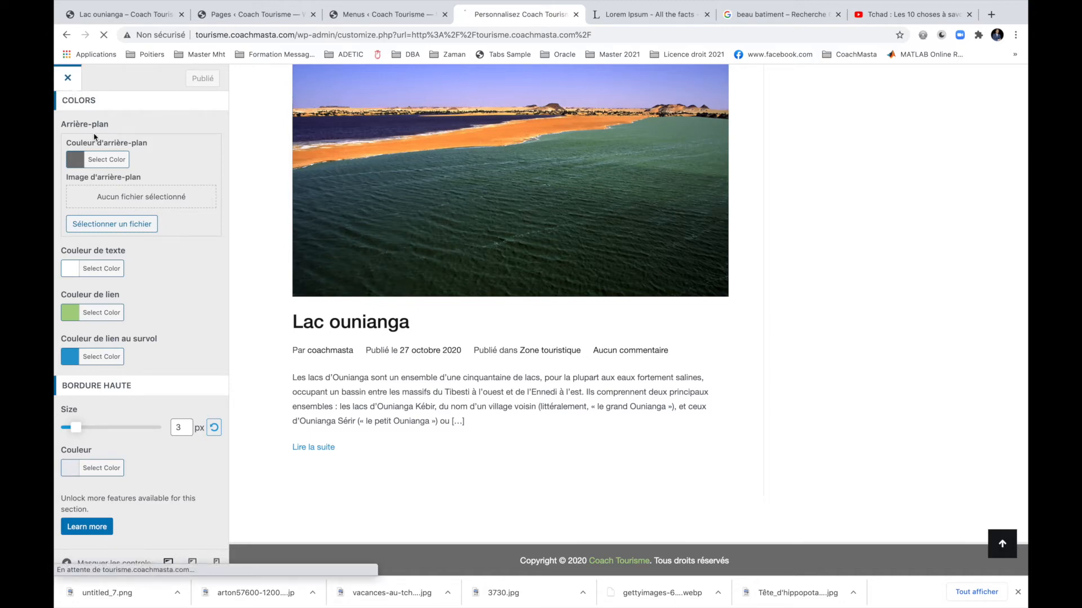
{"action": "scroll", "coordinate": [386, 247], "scroll_direction": "down", "scroll_amount": 15}
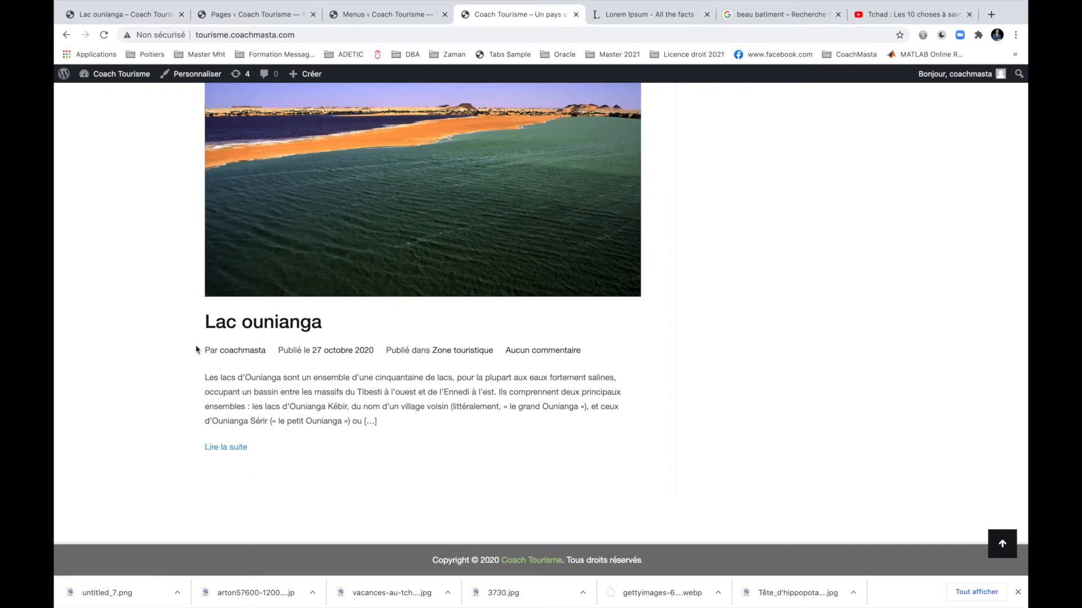
Reopen the Customizer and add an Image widget to the Pied un footer area.
{"action": "left_click", "coordinate": [195, 75]}
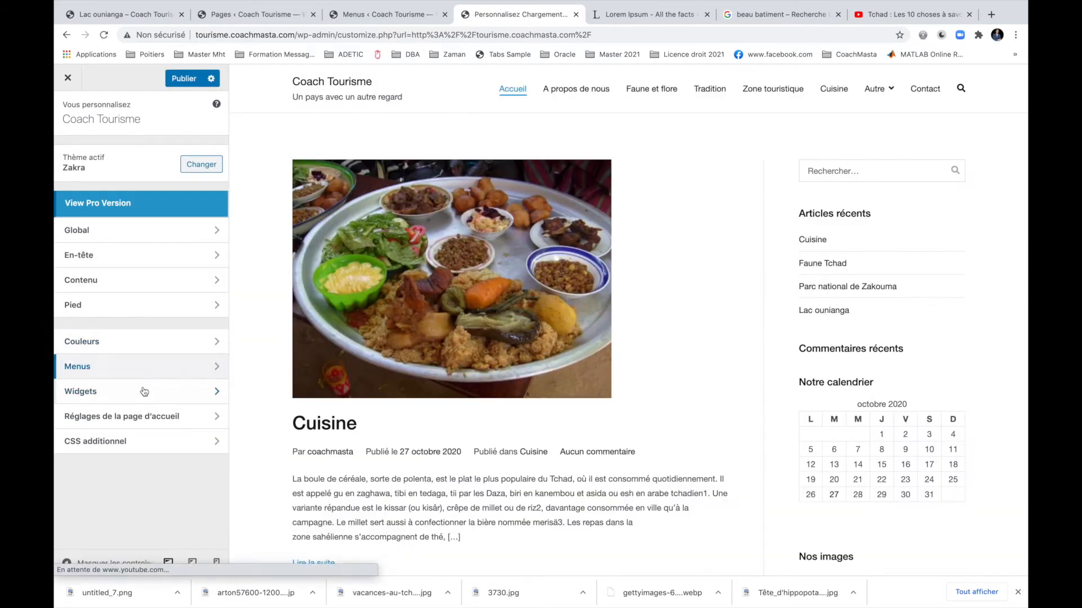
{"action": "left_click", "coordinate": [144, 392]}
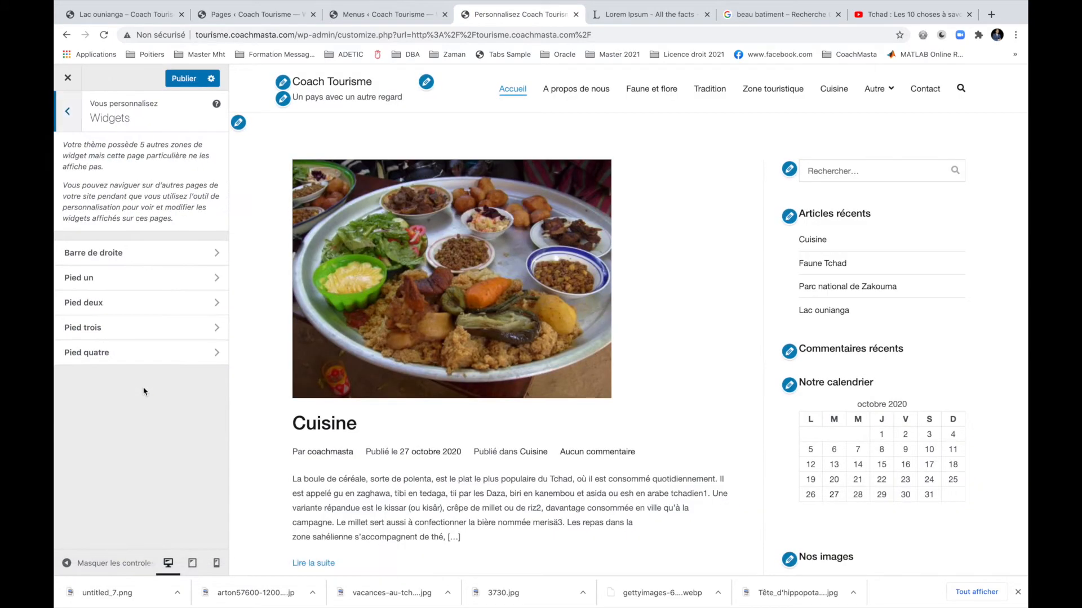
{"action": "left_click", "coordinate": [138, 278]}
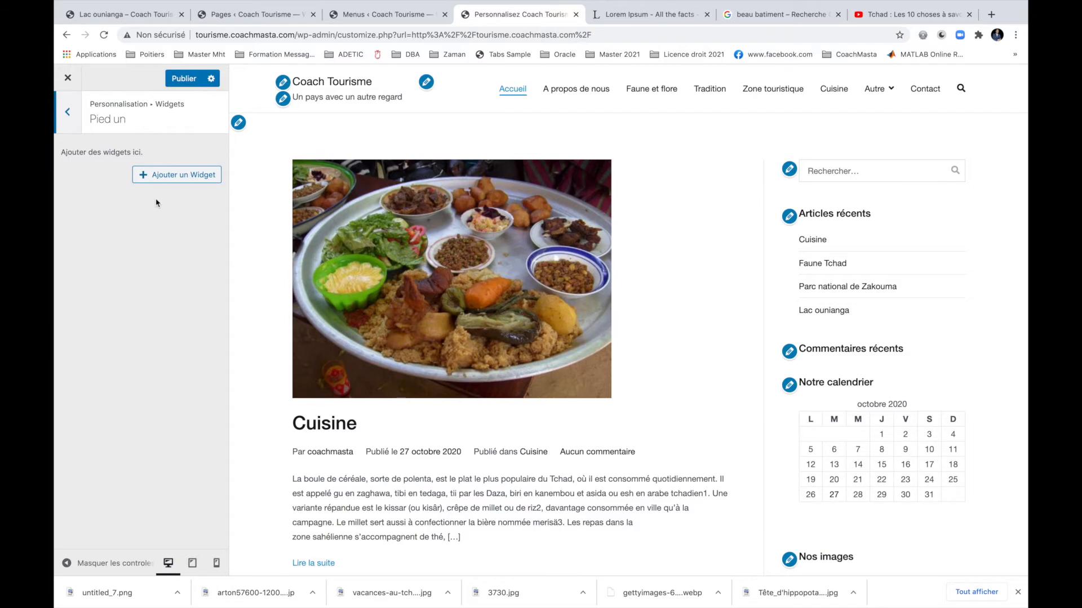
{"action": "left_click", "coordinate": [156, 179]}
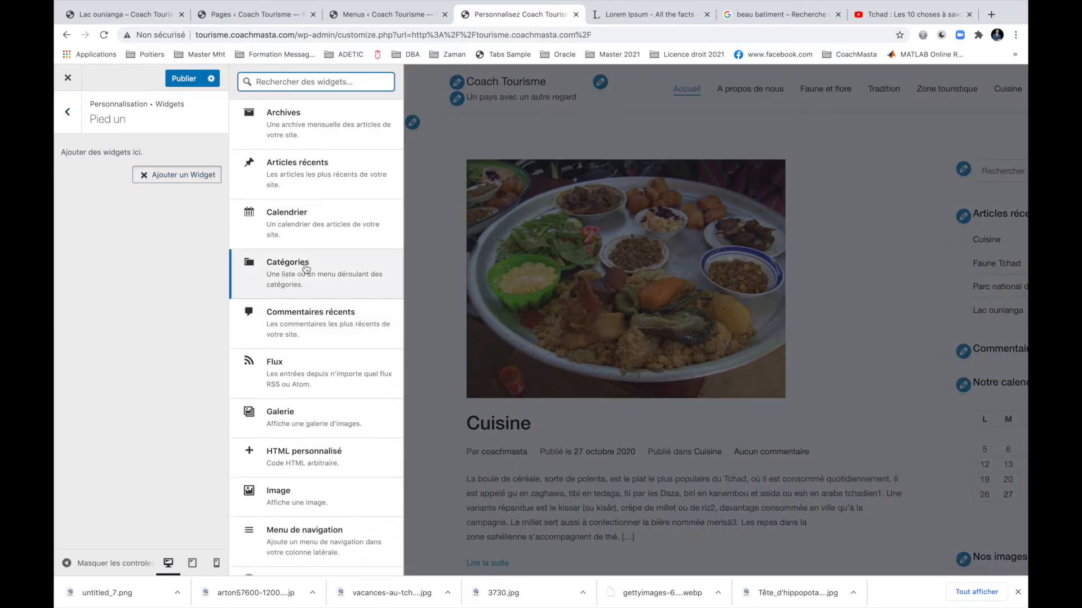
{"action": "scroll", "coordinate": [307, 306], "scroll_direction": "down", "scroll_amount": 3}
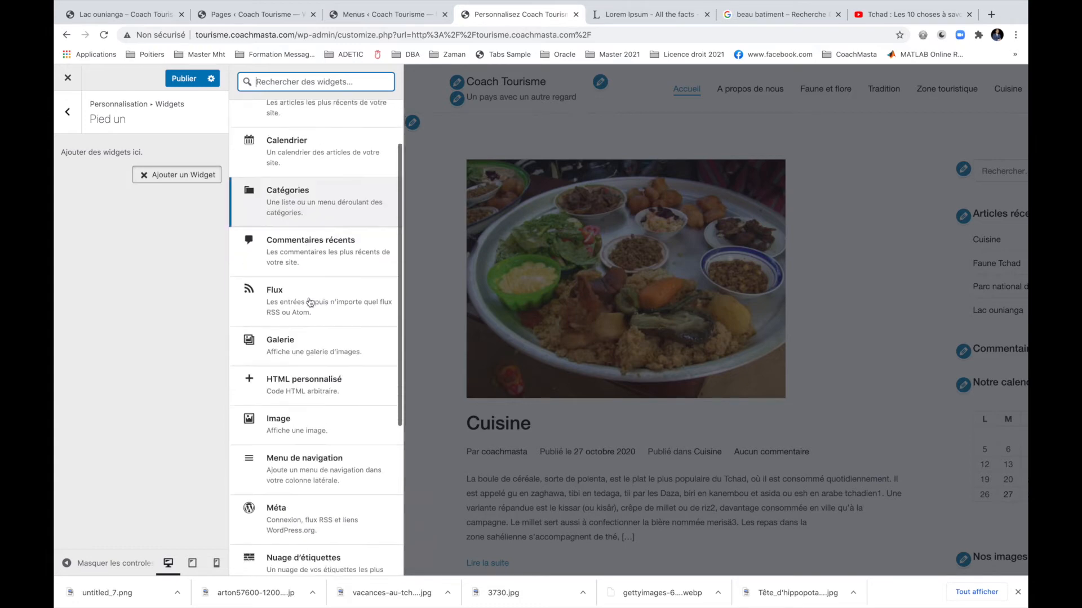
{"action": "left_click", "coordinate": [309, 366]}
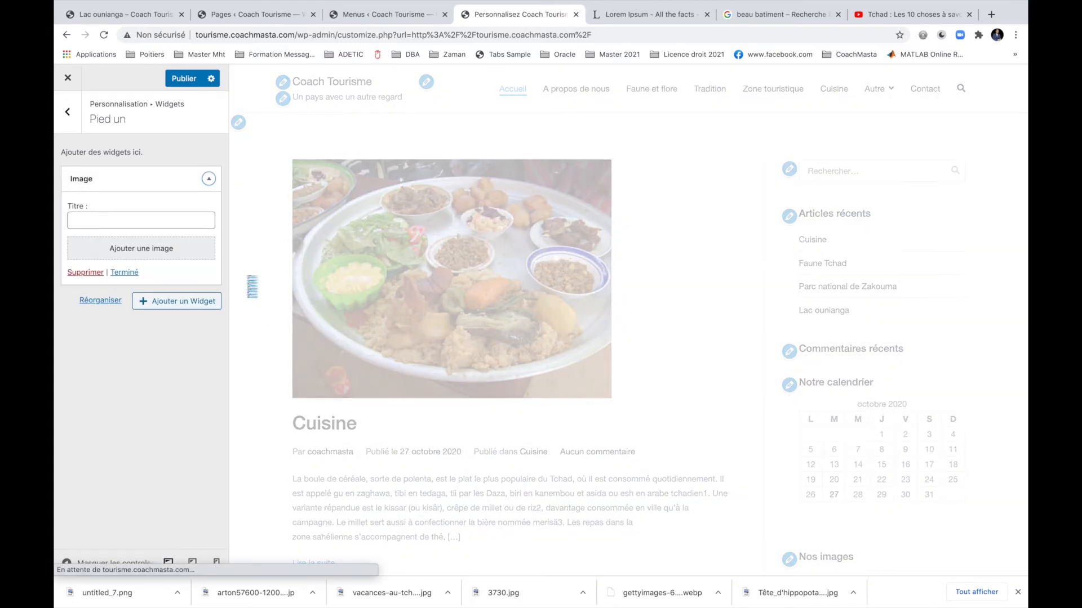
Title the image widget 'Notre cuisine' and give it the vacances-au-tchad-274.jpg food photo.
{"action": "left_click", "coordinate": [134, 221]}
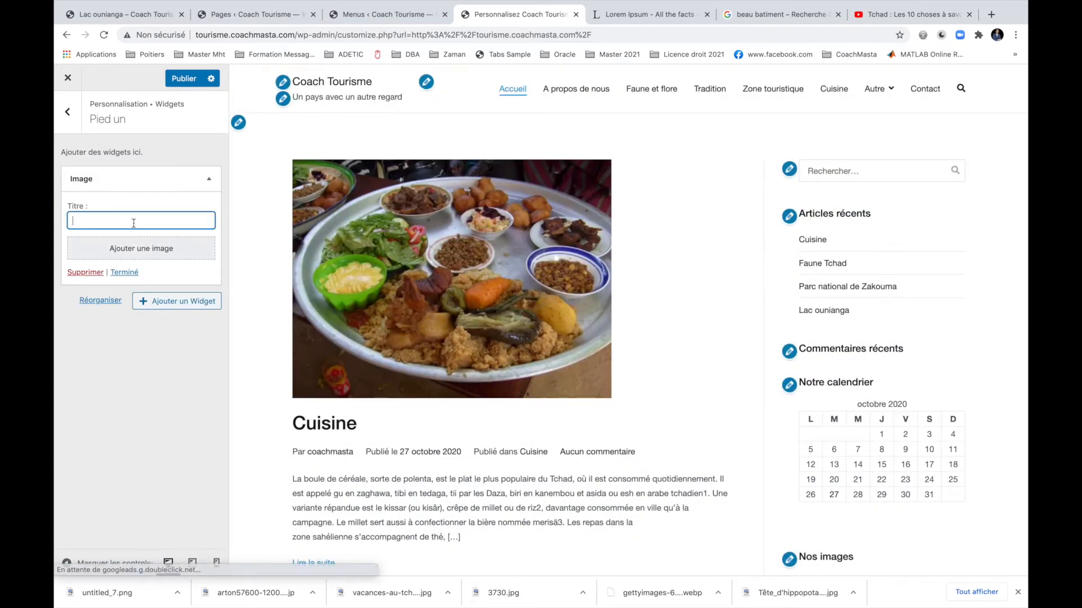
{"action": "type", "text": "Notre cuisine"}
{"action": "left_click", "coordinate": [122, 258]}
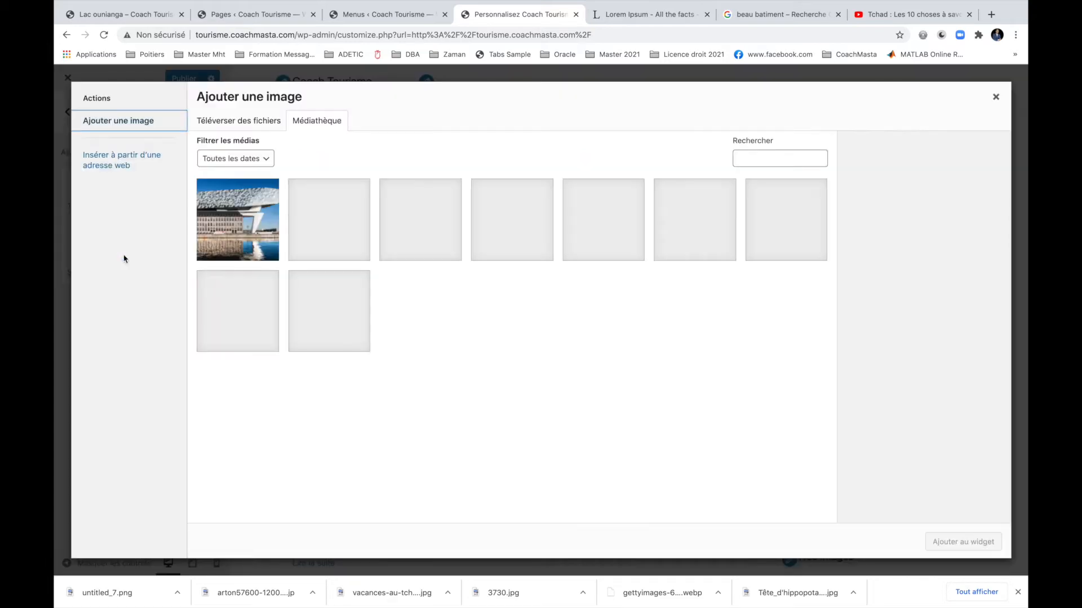
{"action": "left_click", "coordinate": [344, 230]}
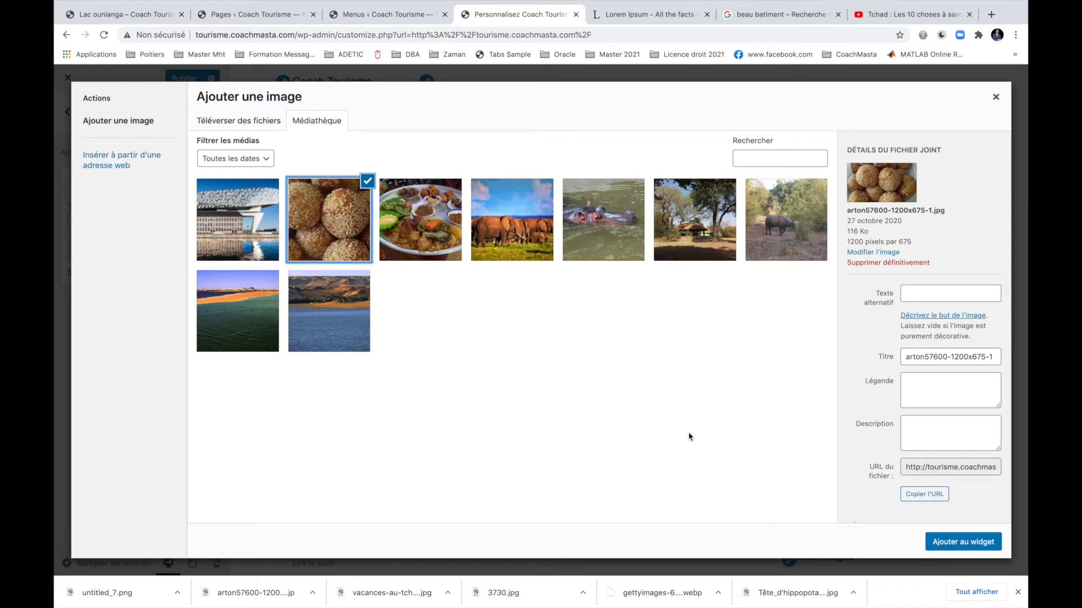
{"action": "left_click", "coordinate": [396, 206]}
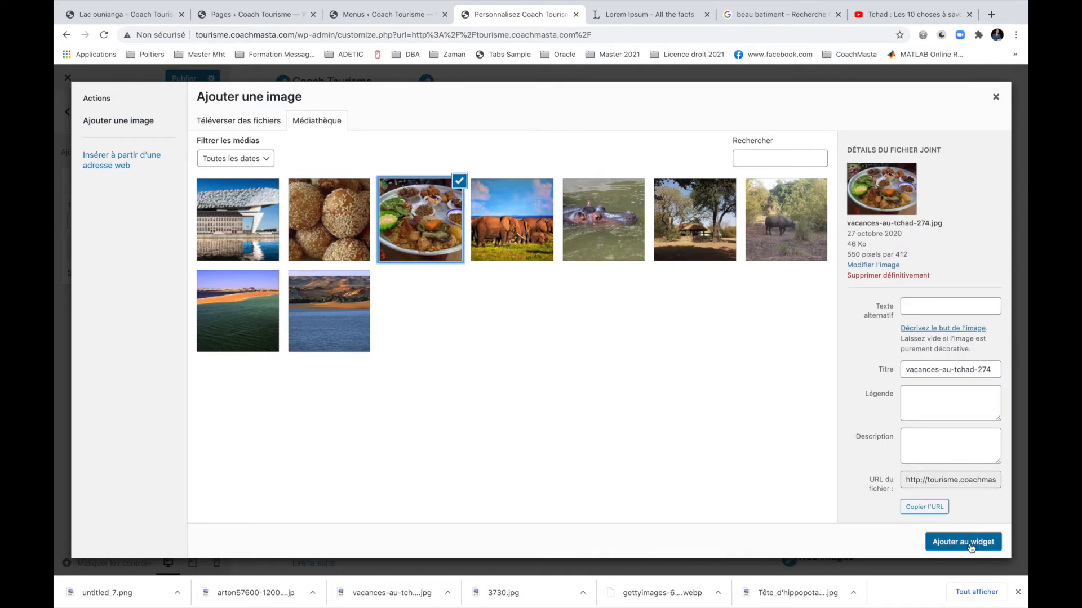
{"action": "left_click", "coordinate": [946, 542]}
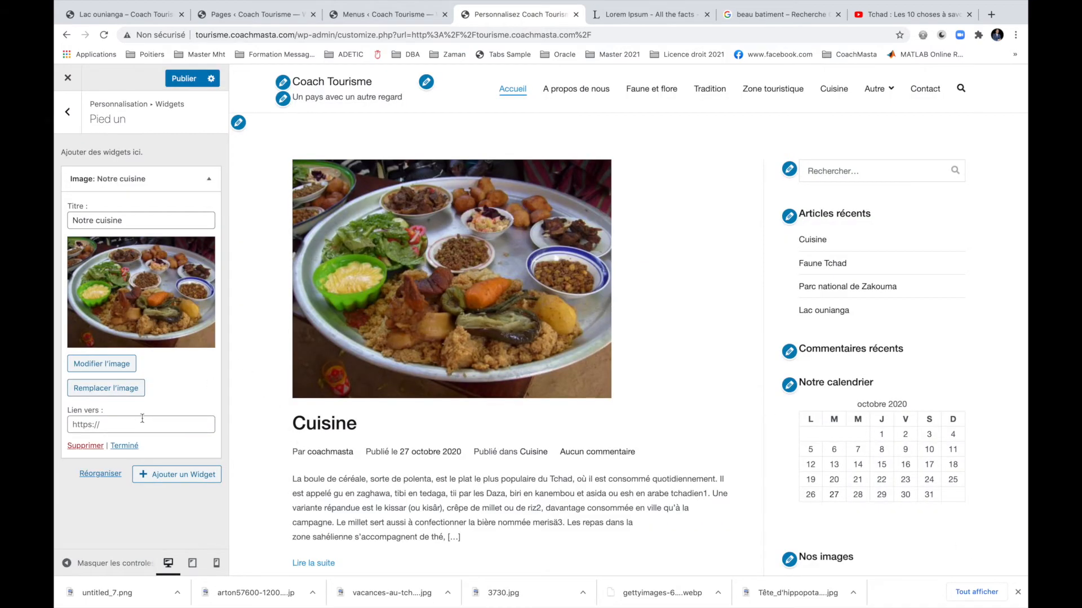
{"action": "scroll", "coordinate": [350, 468], "scroll_direction": "down", "scroll_amount": 15}
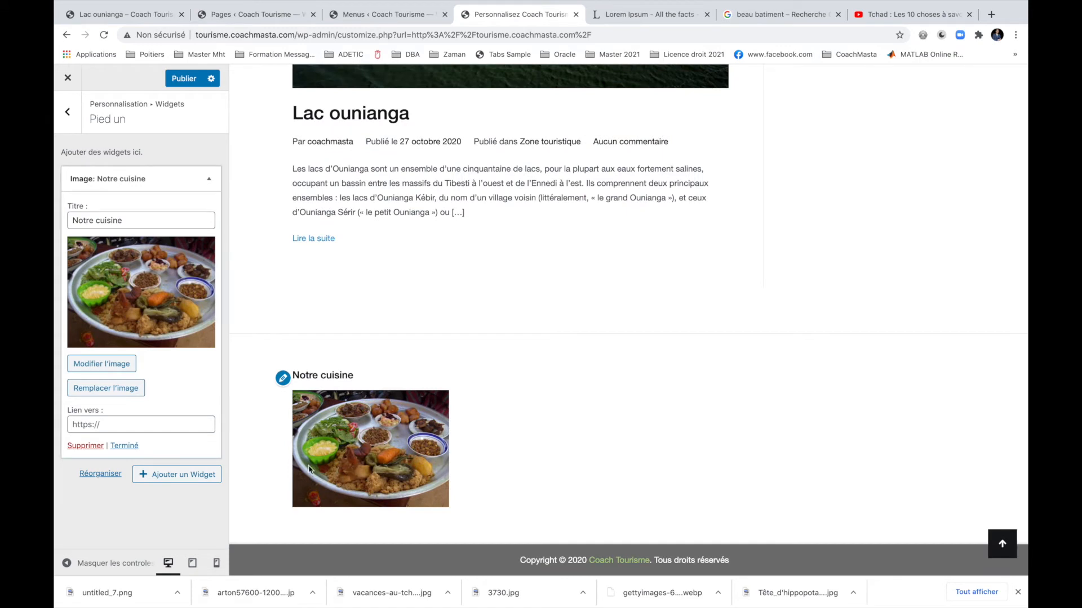
Add a second Image widget 'Notre faune' with the 3730.jpg elephants photo to Pied un.
{"action": "left_click", "coordinate": [131, 447]}
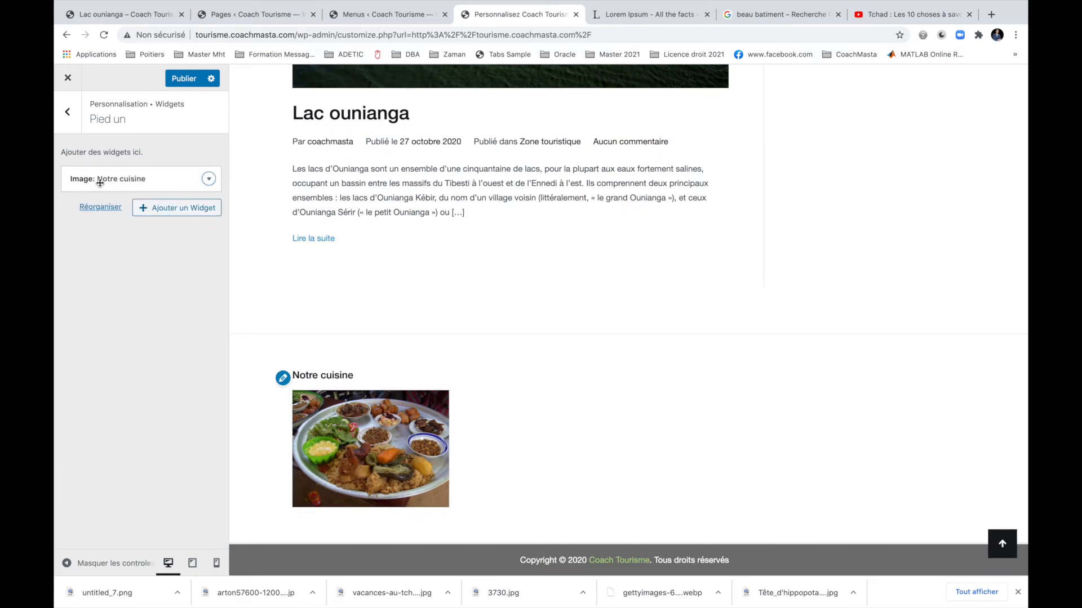
{"action": "left_click", "coordinate": [144, 208]}
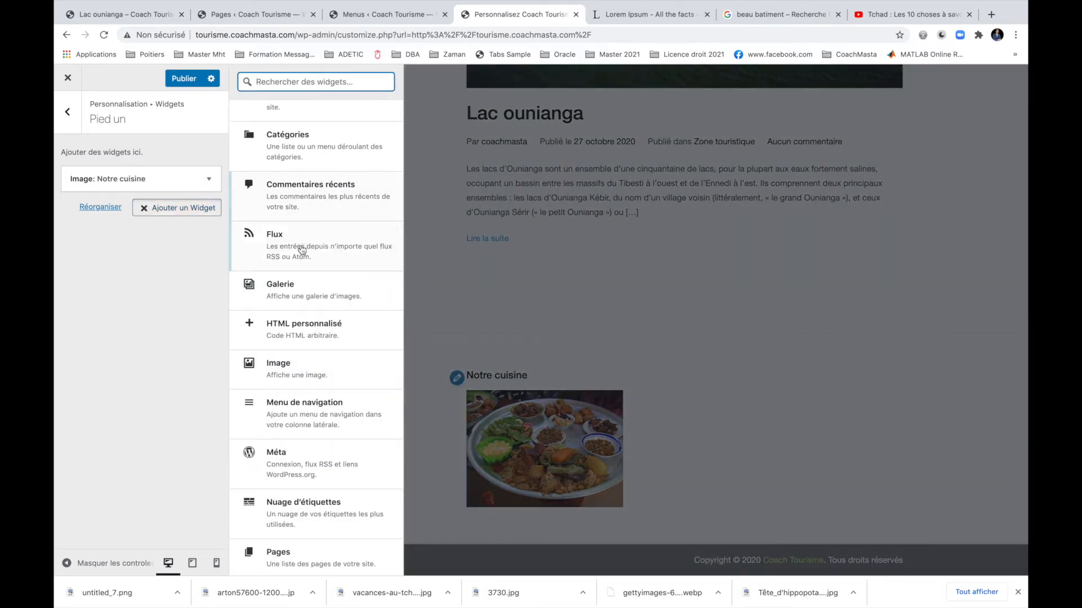
{"action": "scroll", "coordinate": [301, 245], "scroll_direction": "down", "scroll_amount": 5}
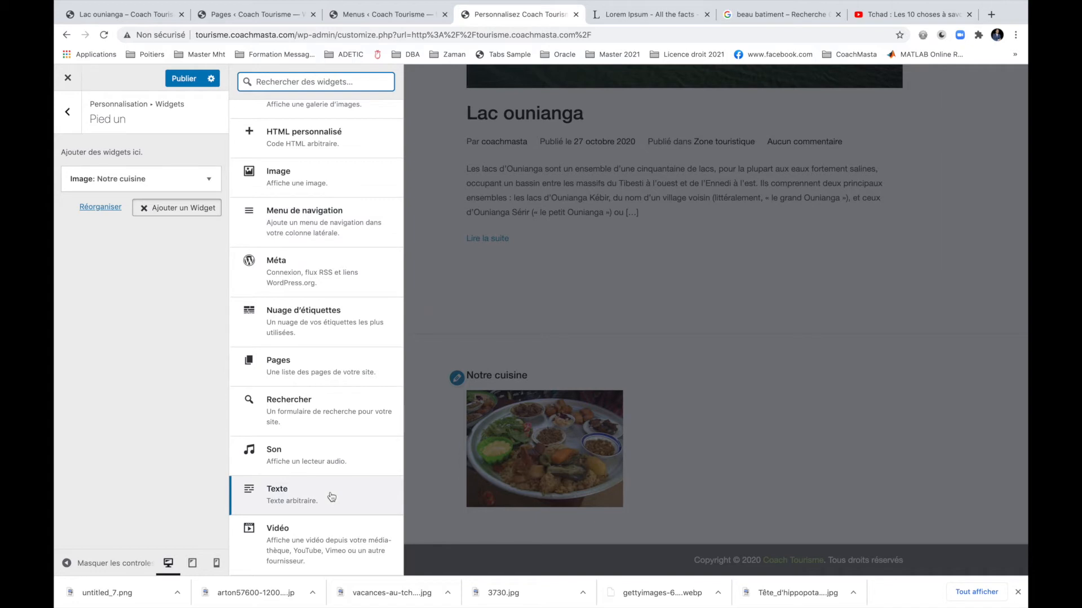
{"action": "left_click", "coordinate": [300, 176]}
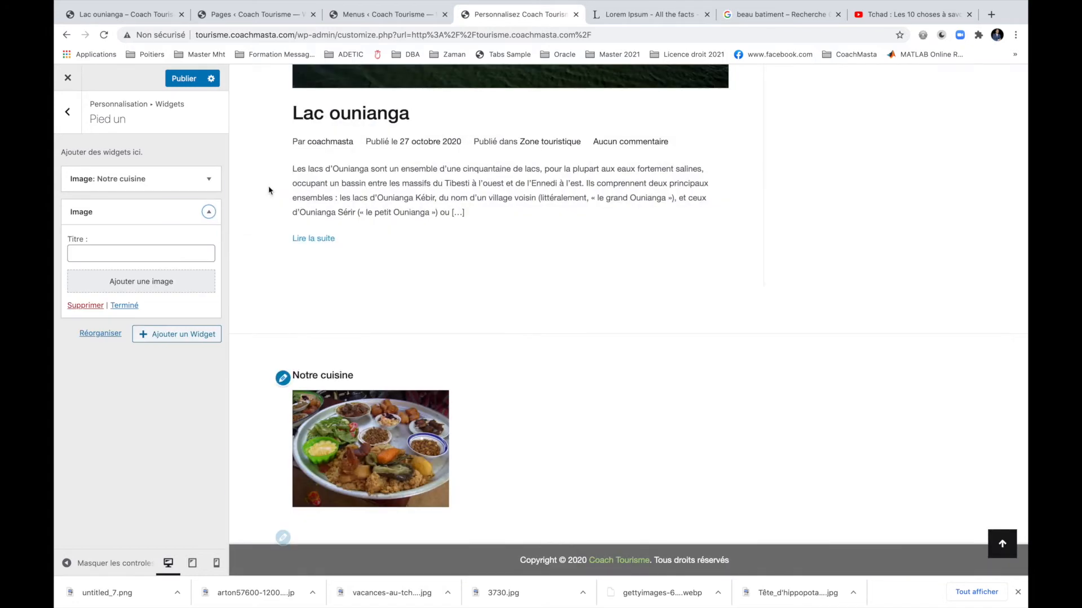
{"action": "left_click", "coordinate": [120, 251]}
{"action": "type", "text": "Notre faune"}
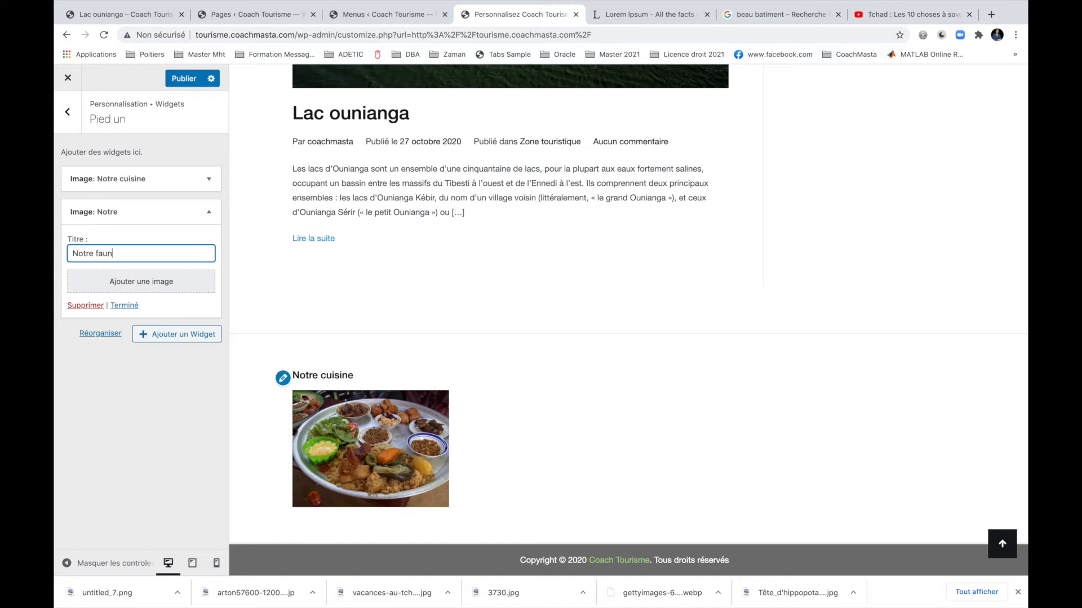
{"action": "left_click", "coordinate": [84, 280]}
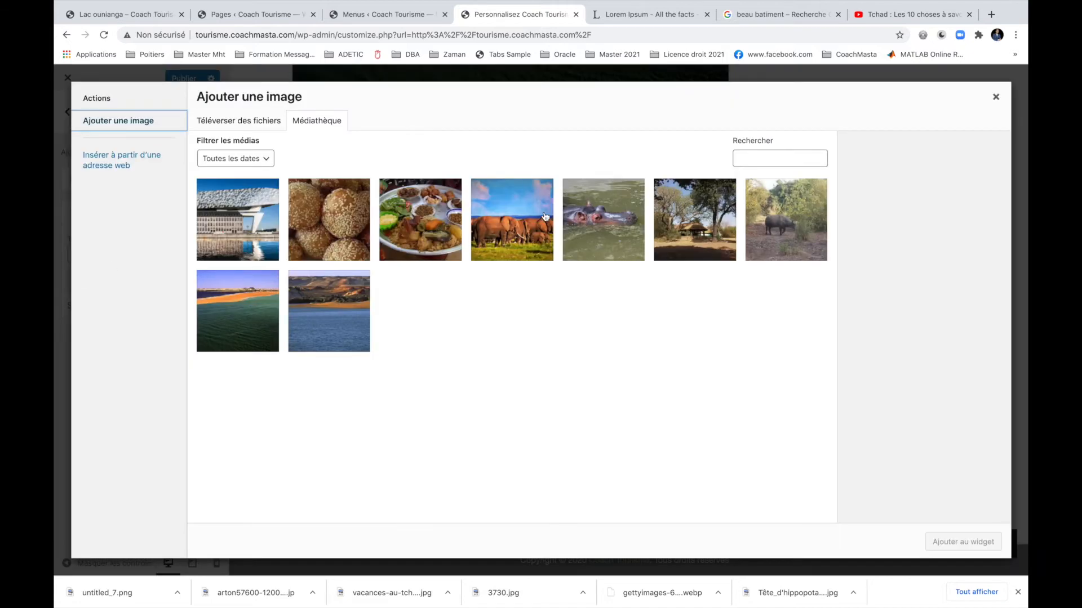
{"action": "left_click", "coordinate": [526, 241]}
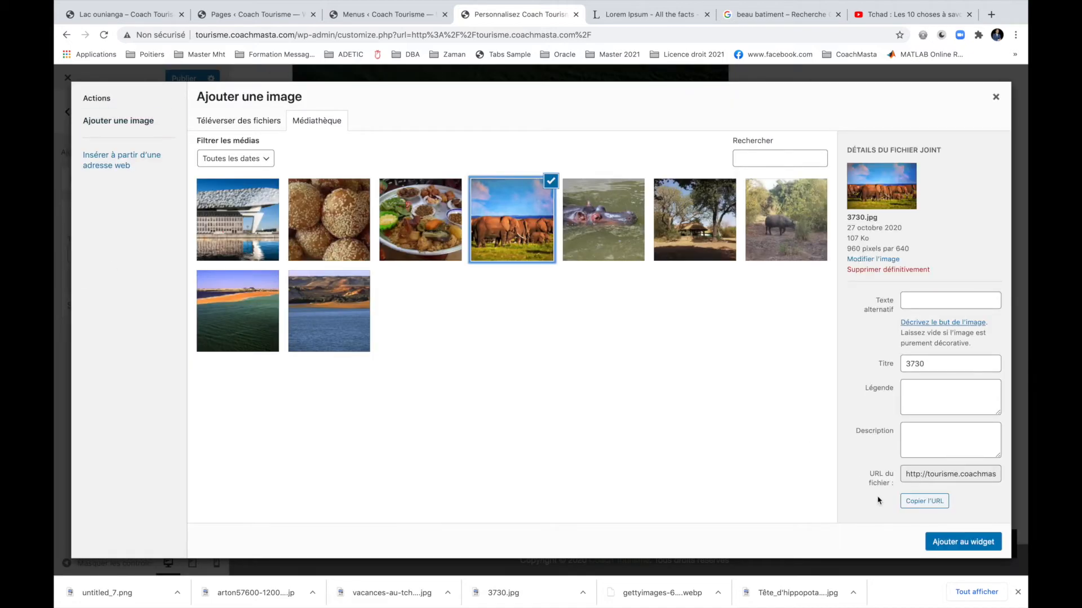
{"action": "left_click", "coordinate": [952, 543]}
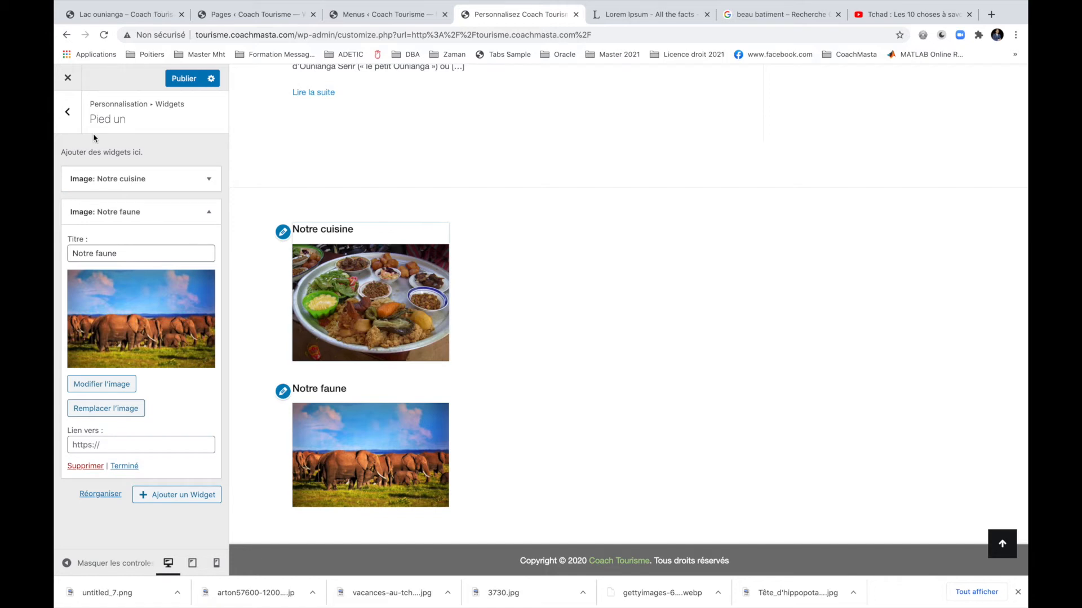
{"action": "left_click", "coordinate": [77, 116]}
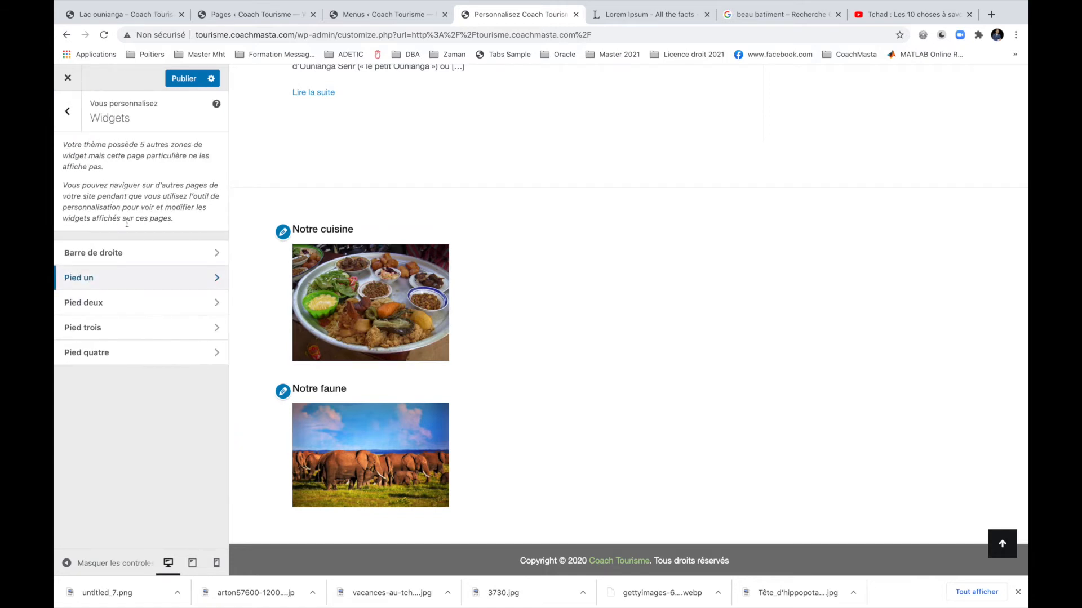
Add a 'Notre flore' Image widget with the camp photo to Pied deux.
{"action": "left_click", "coordinate": [140, 302]}
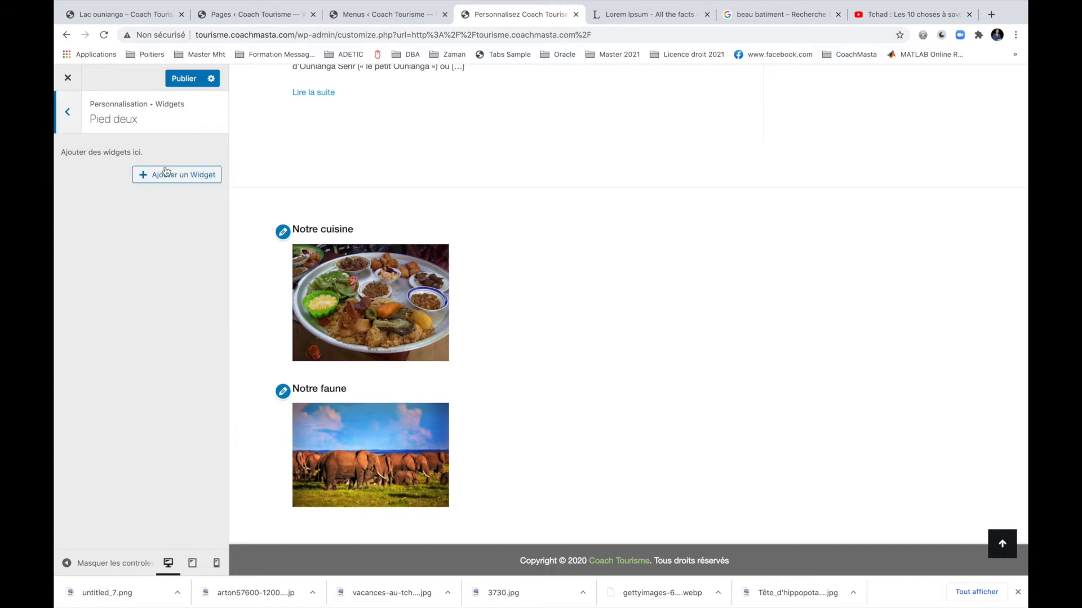
{"action": "left_click", "coordinate": [168, 175]}
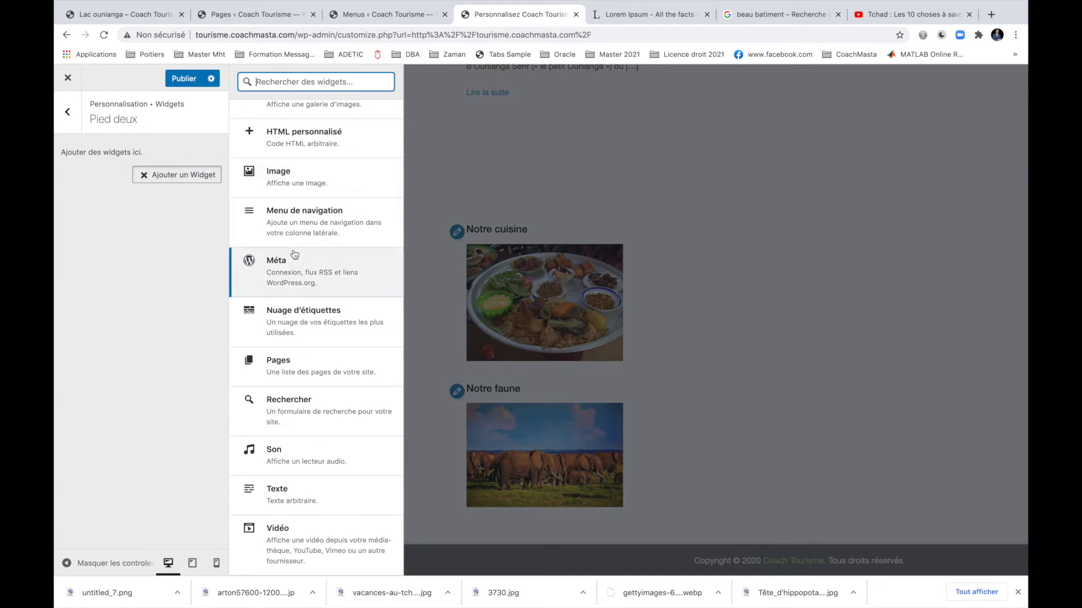
{"action": "left_click", "coordinate": [312, 165]}
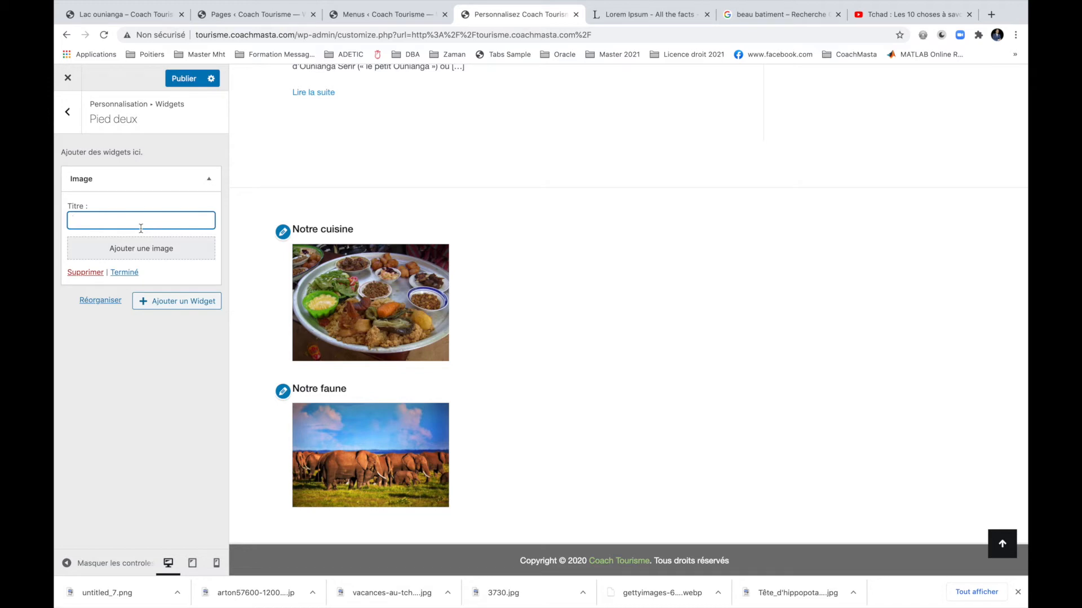
{"action": "type", "text": "Notre flore"}
{"action": "left_click", "coordinate": [125, 251]}
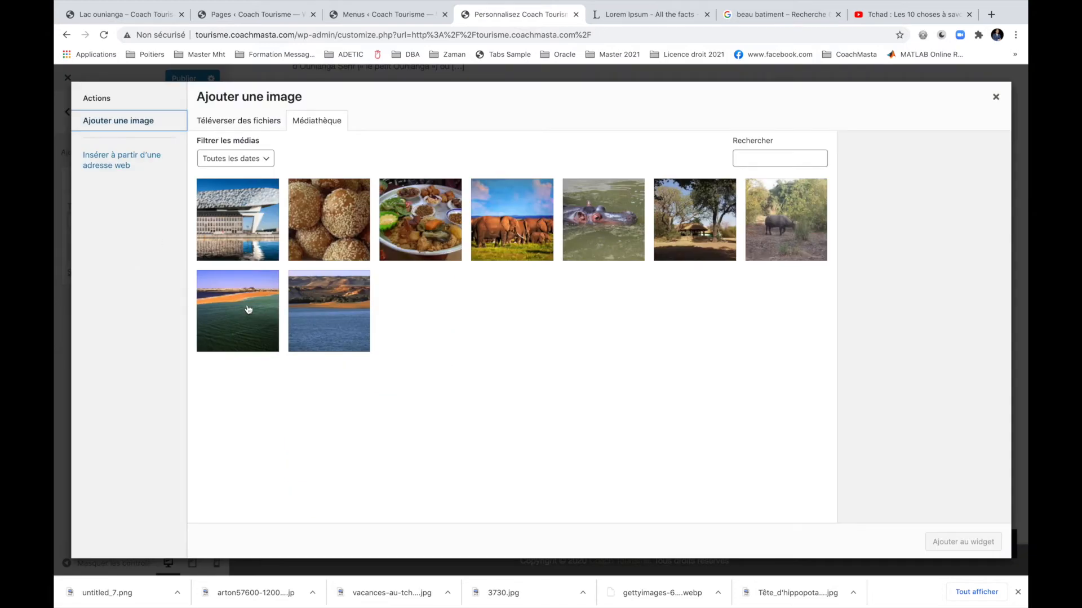
{"action": "left_click", "coordinate": [716, 238]}
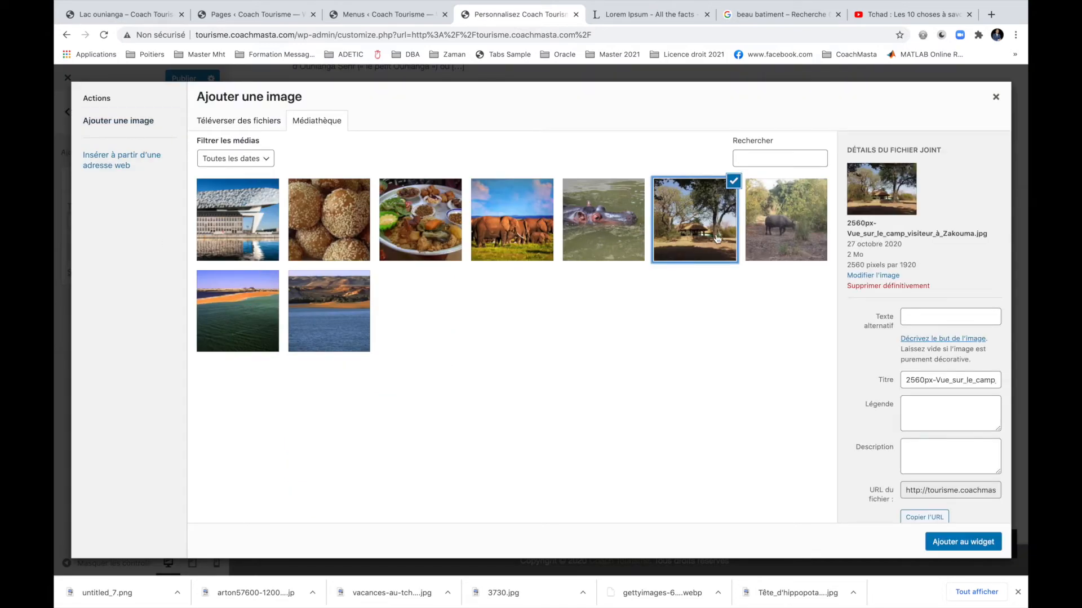
{"action": "left_click", "coordinate": [964, 542]}
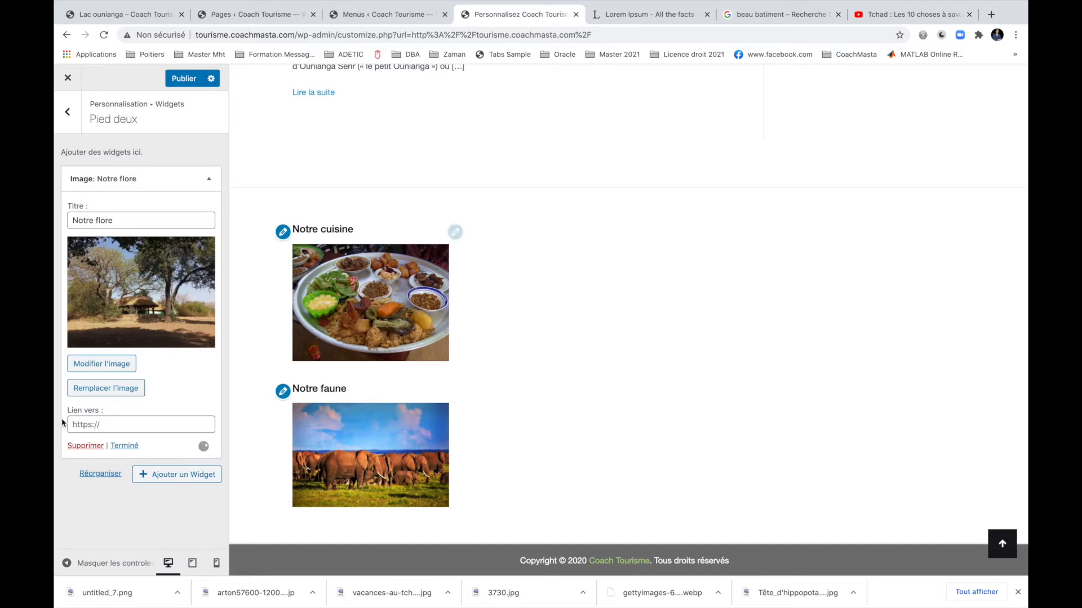
{"action": "left_click", "coordinate": [124, 445]}
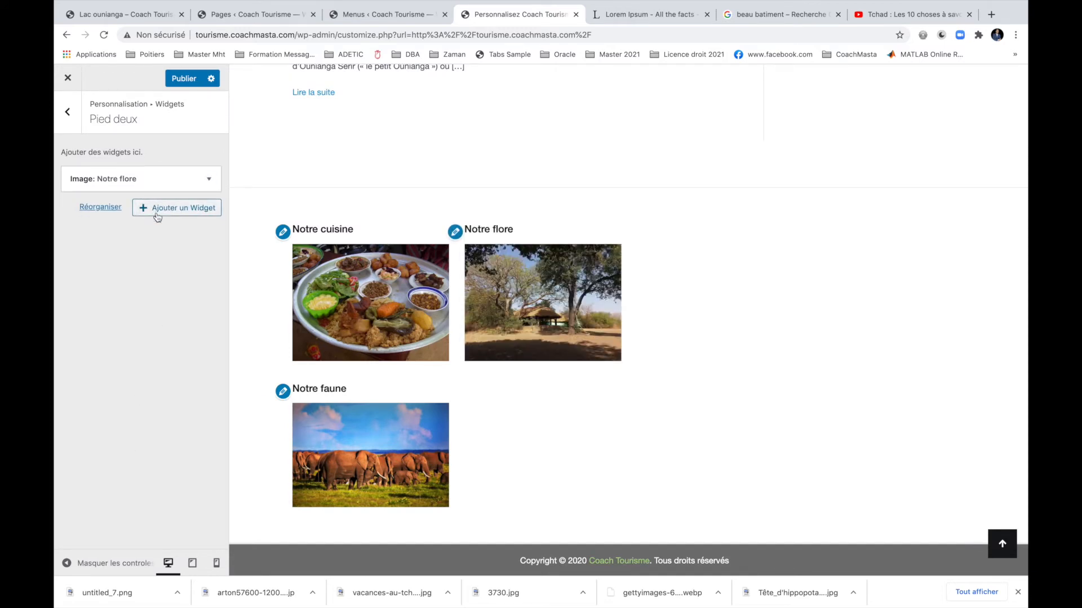
Add a 'Park de Zakouma' Image widget with the buffalo photo below it.
{"action": "left_click", "coordinate": [156, 210]}
{"action": "left_click", "coordinate": [289, 178]}
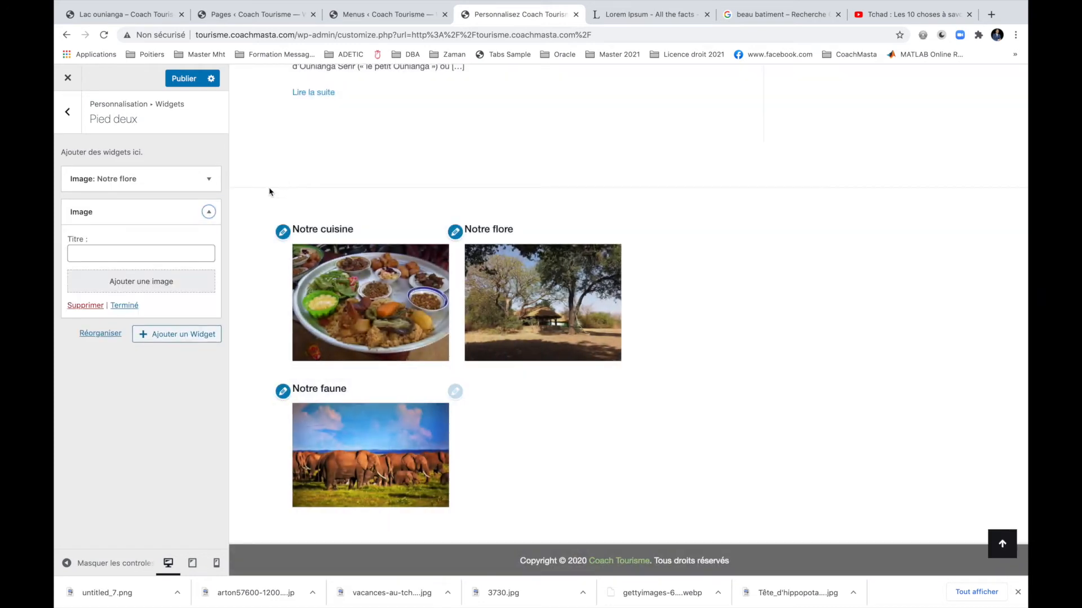
{"action": "left_click", "coordinate": [156, 259]}
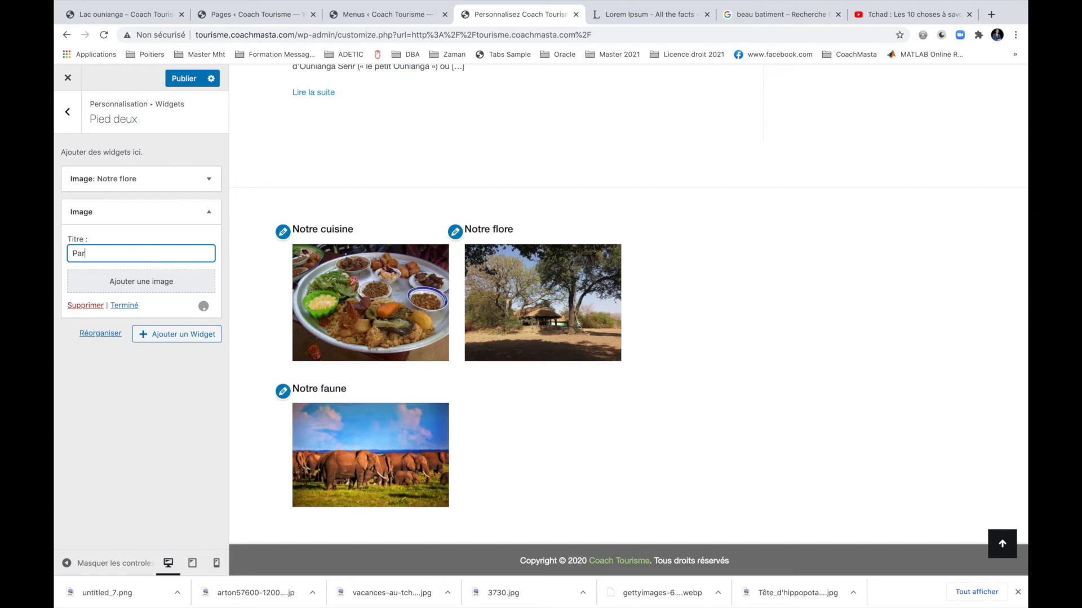
{"action": "type", "text": "Park deZakouma"}
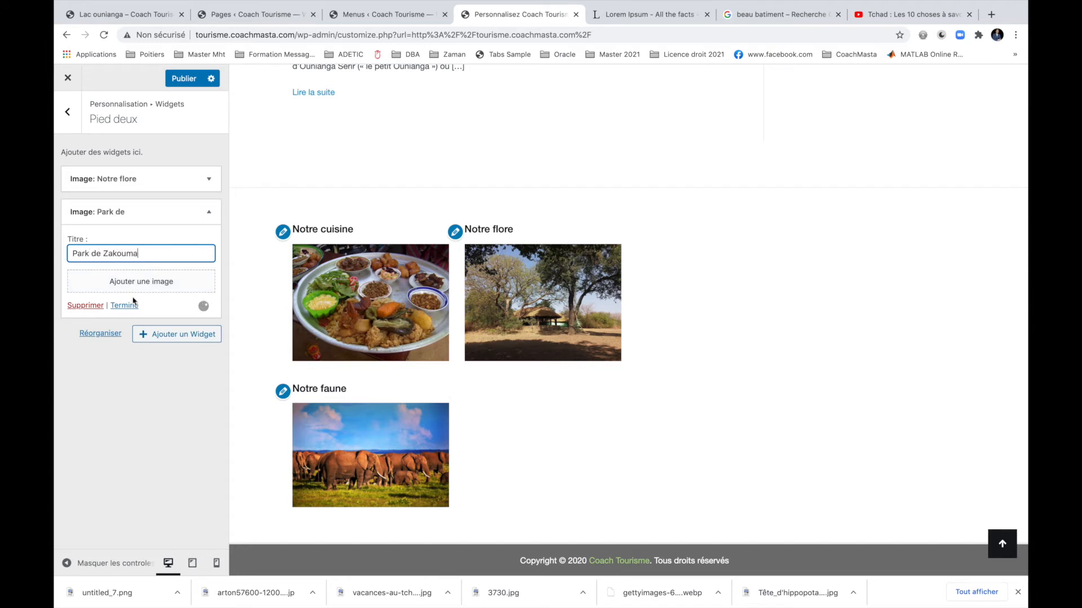
{"action": "left_click", "coordinate": [130, 282]}
{"action": "left_click", "coordinate": [778, 230]}
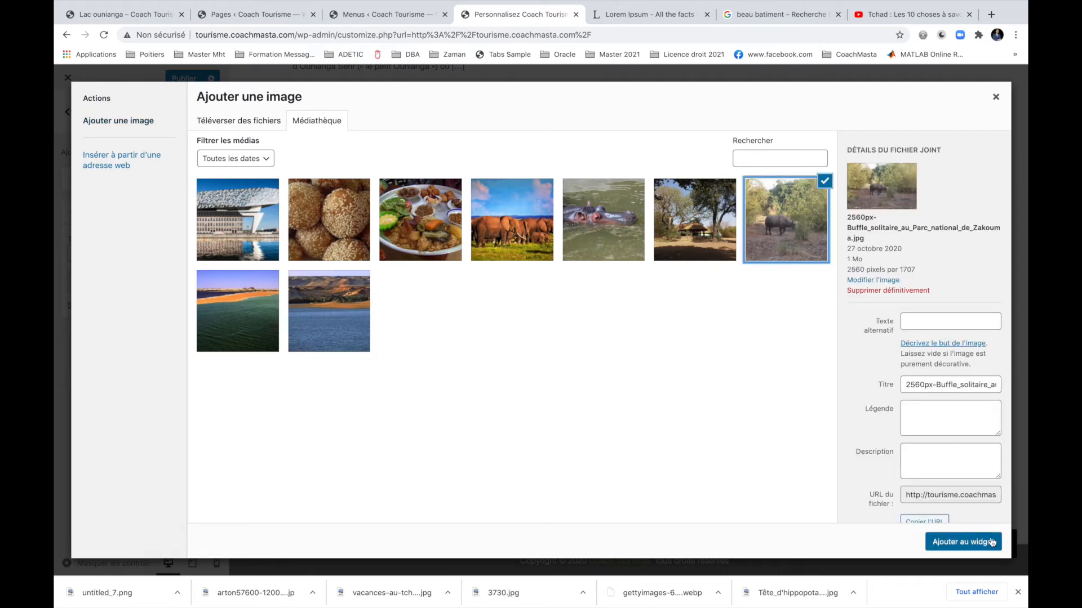
{"action": "left_click", "coordinate": [963, 541]}
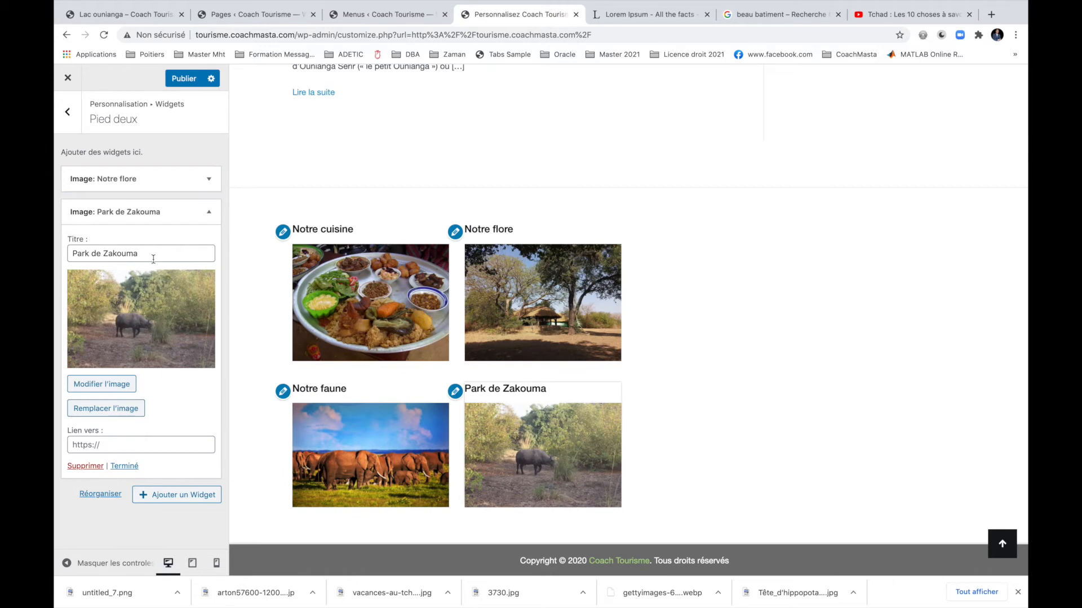
{"action": "left_click", "coordinate": [169, 495]}
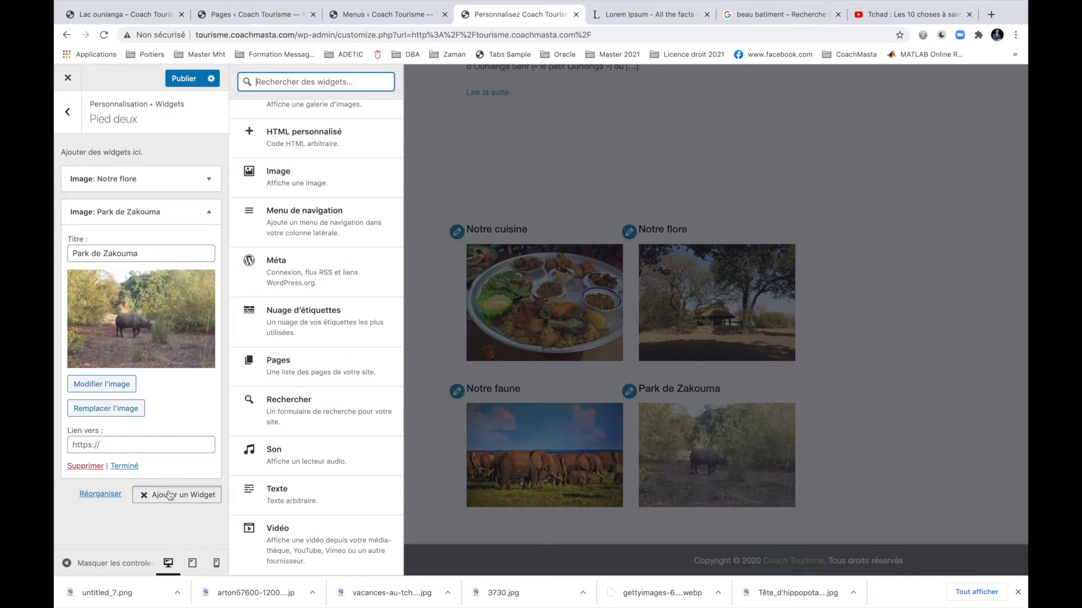
{"action": "left_click", "coordinate": [125, 466]}
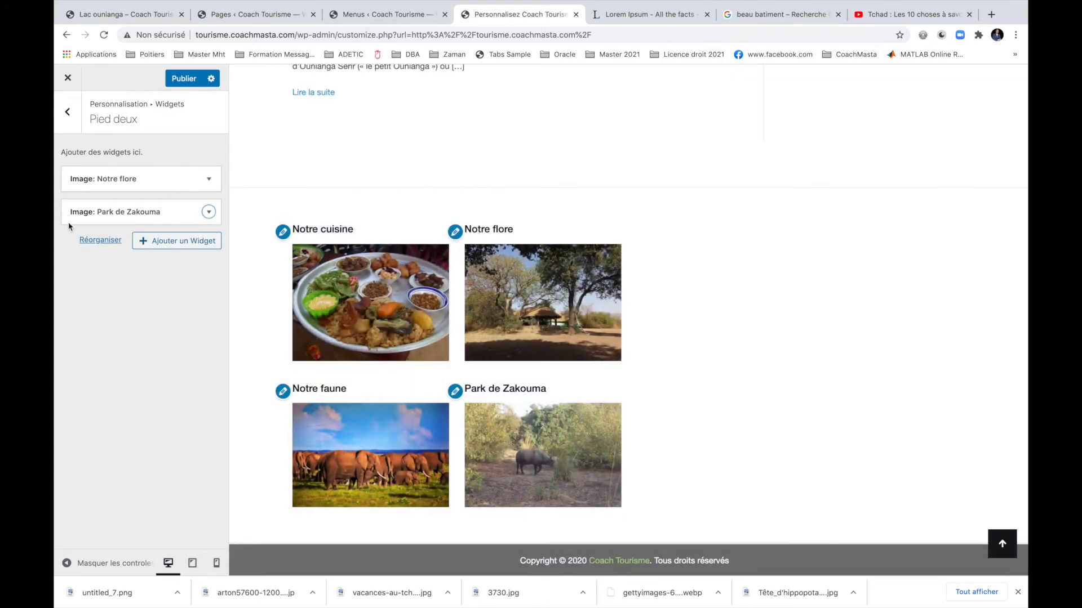
{"action": "left_click", "coordinate": [68, 112]}
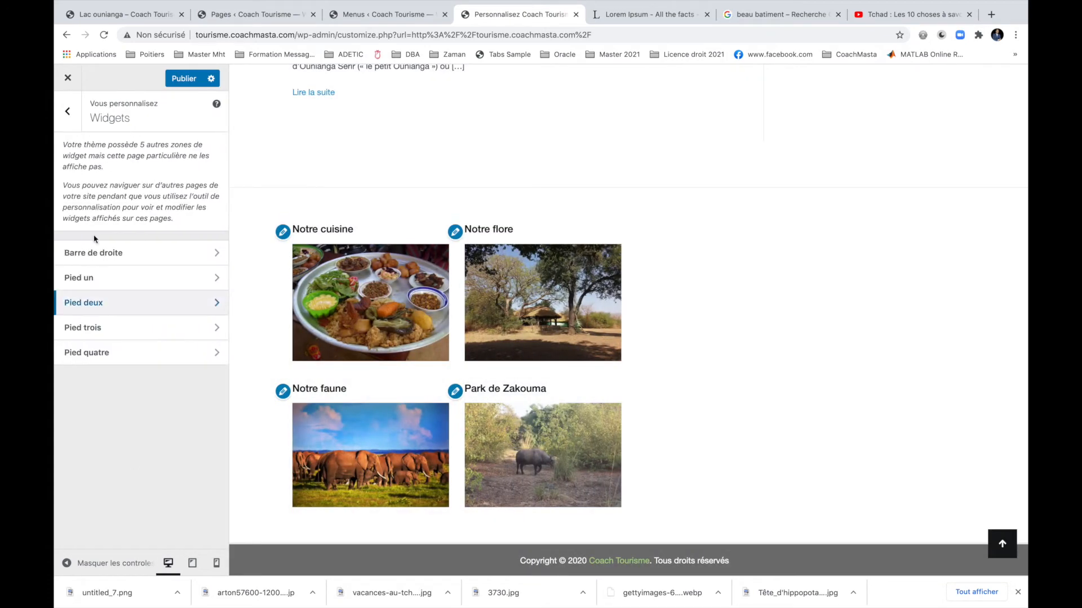
Add a Vidéo widget titled 'Le Tchad en vidéo' to the Pied trois footer.
{"action": "left_click", "coordinate": [124, 326]}
{"action": "left_click", "coordinate": [152, 177]}
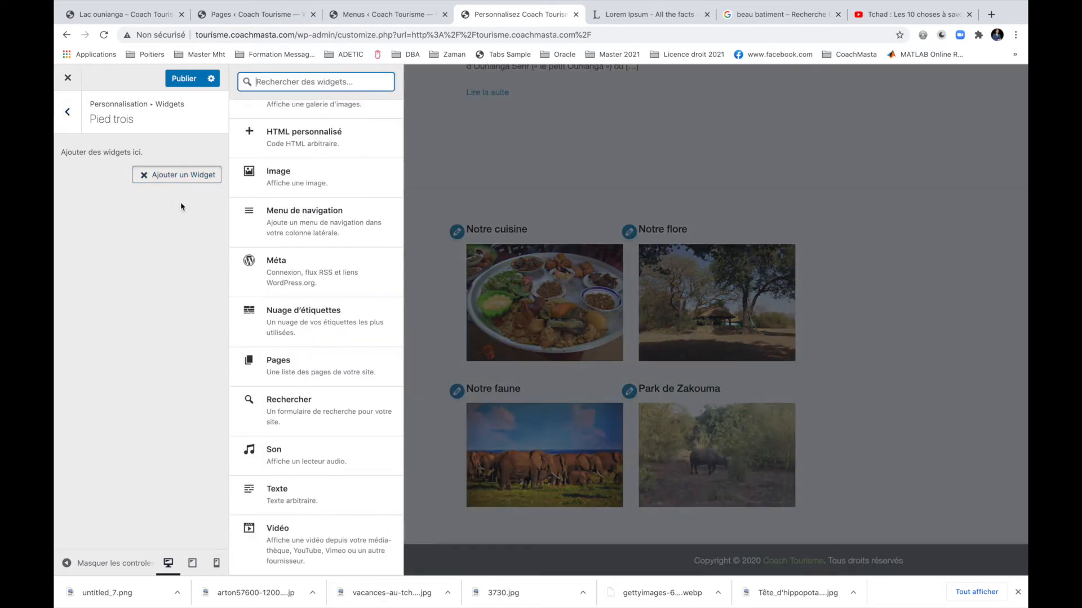
{"action": "left_click", "coordinate": [353, 532]}
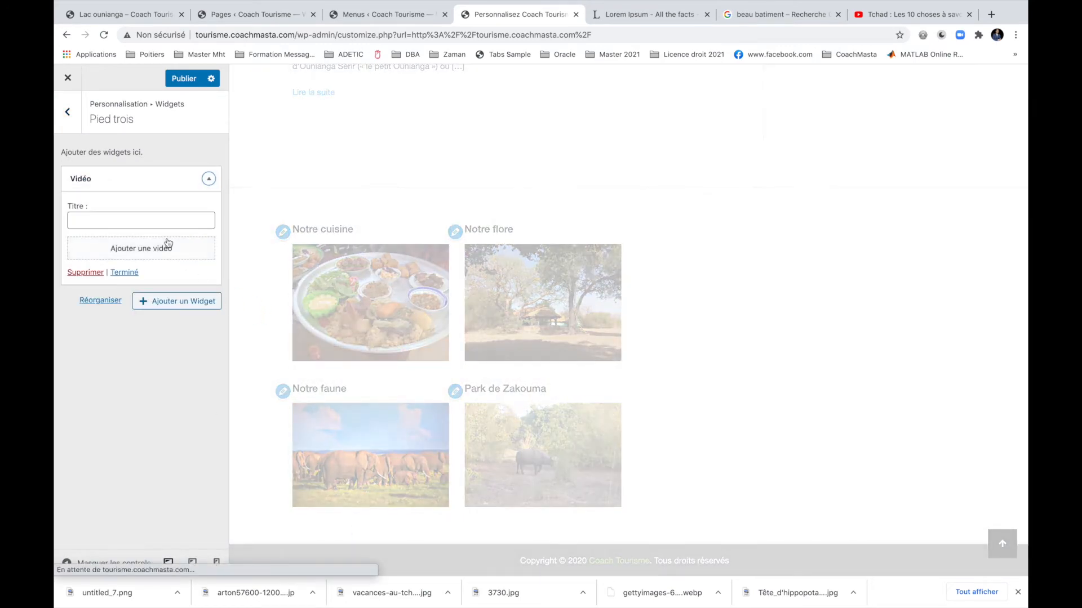
{"action": "left_click", "coordinate": [163, 221]}
{"action": "type", "text": "https://youtu.be/t8ok_cUOESI"}
{"action": "triple_click", "coordinate": [175, 220]}
{"action": "key", "text": "super+c"}
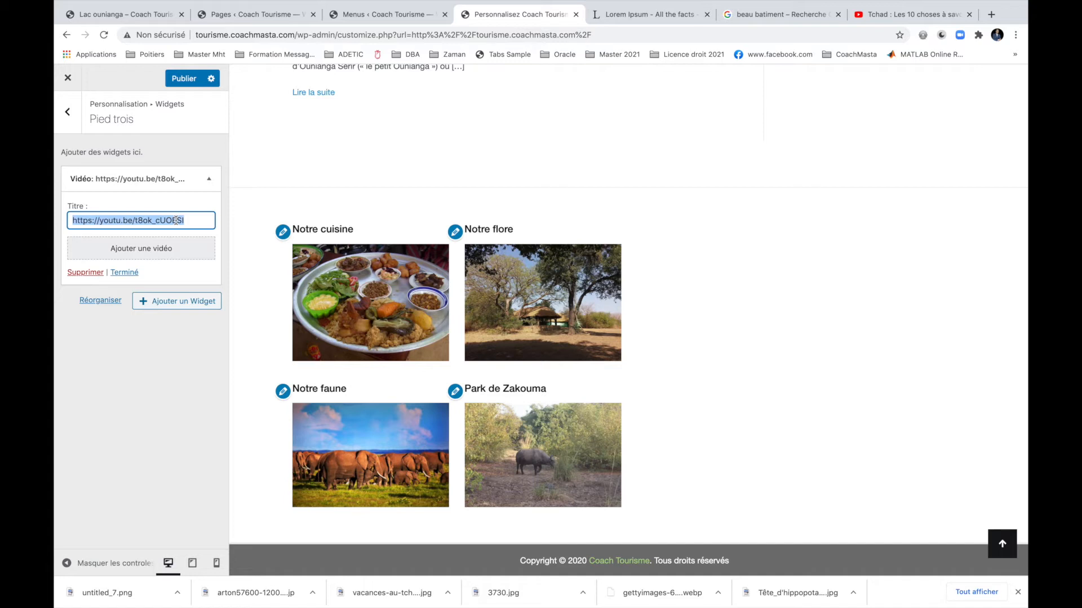
{"action": "type", "text": "L"}
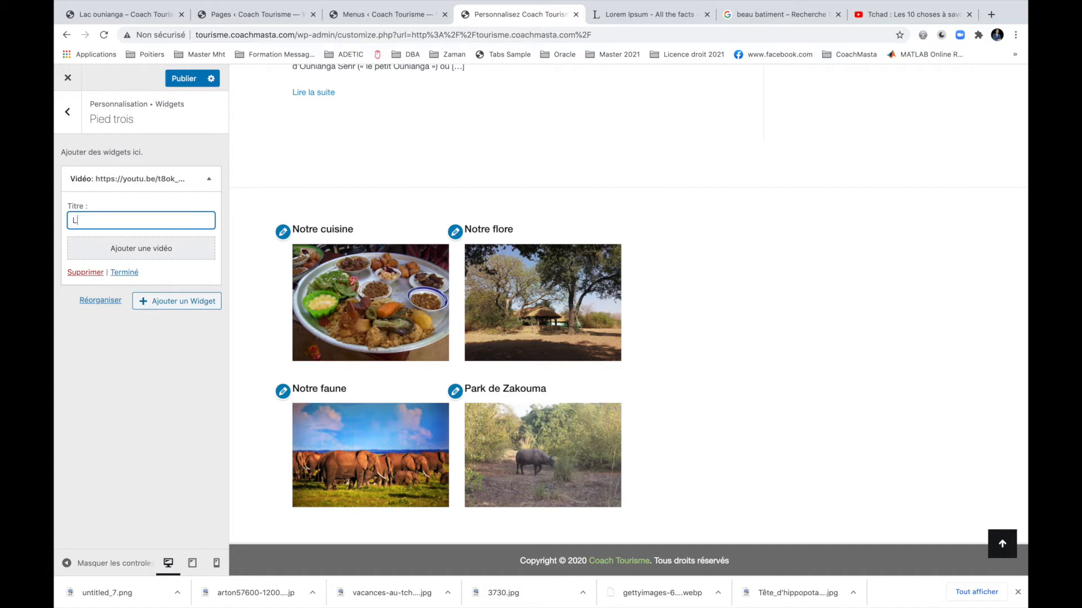
{"action": "type", "text": "e Tchad en vidéo"}
Embed the YouTube video about ten things to know about Chad from its web address.
{"action": "left_click", "coordinate": [169, 252]}
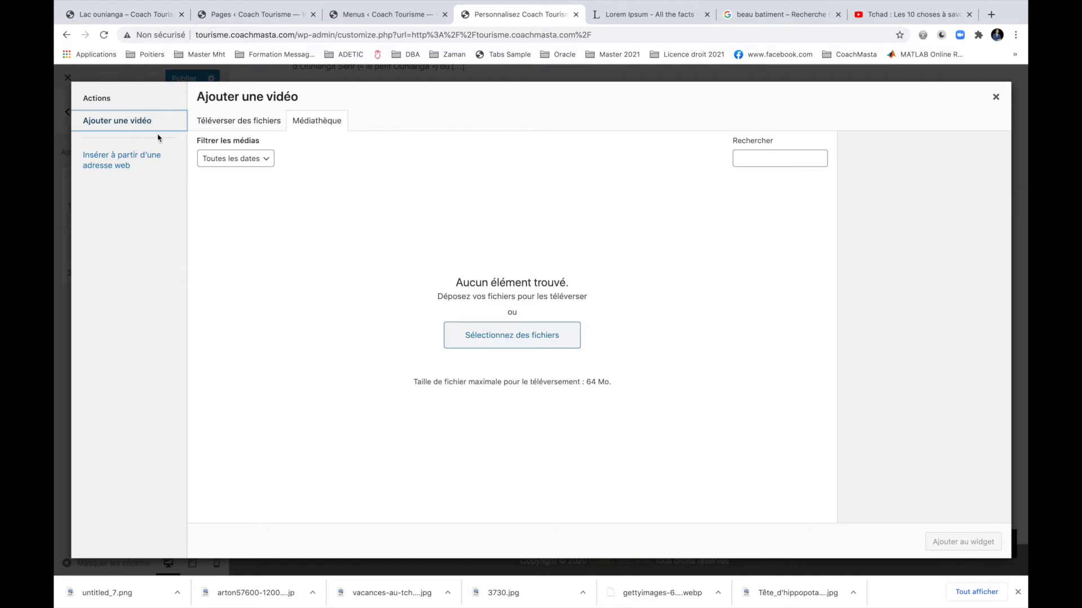
{"action": "left_click", "coordinate": [143, 159]}
{"action": "left_click", "coordinate": [301, 134]}
{"action": "key", "text": "super+v"}
{"action": "key", "text": "super+a"}
{"action": "key", "text": "super+v"}
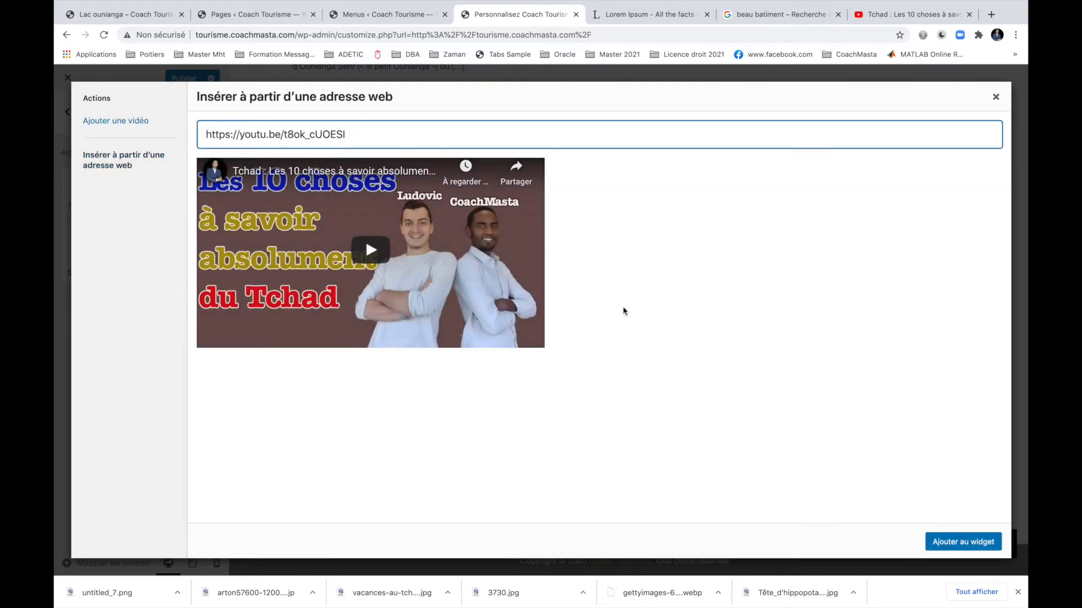
{"action": "left_click", "coordinate": [963, 542]}
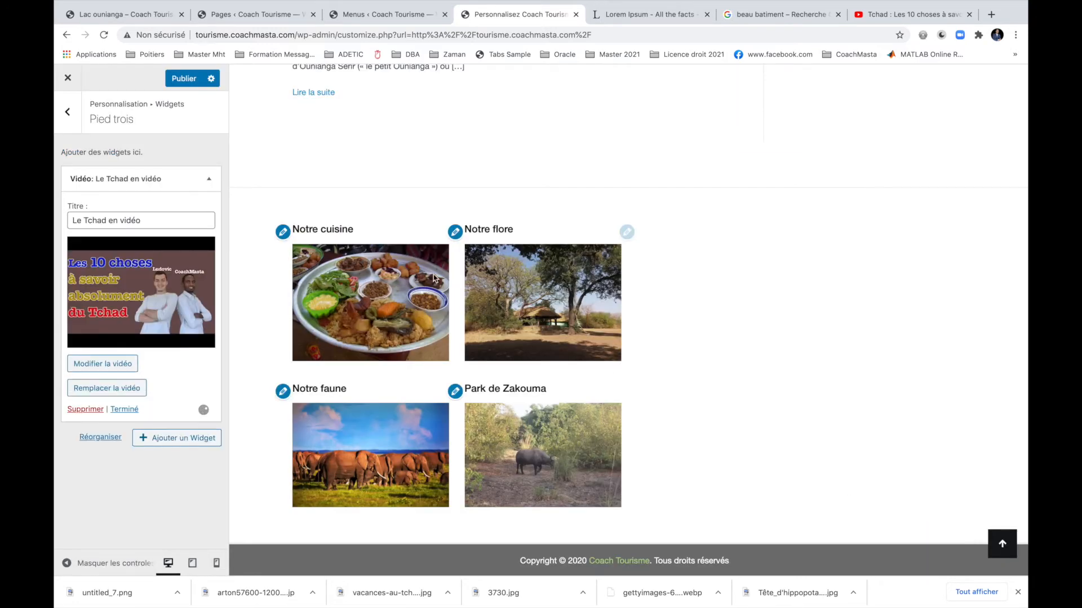
{"action": "left_click", "coordinate": [873, 22]}
{"action": "left_click", "coordinate": [116, 137]}
Copy the share link of the 'Humour Tchad : Ma colère' video and return to WordPress Menus.
{"action": "left_click", "coordinate": [66, 34]}
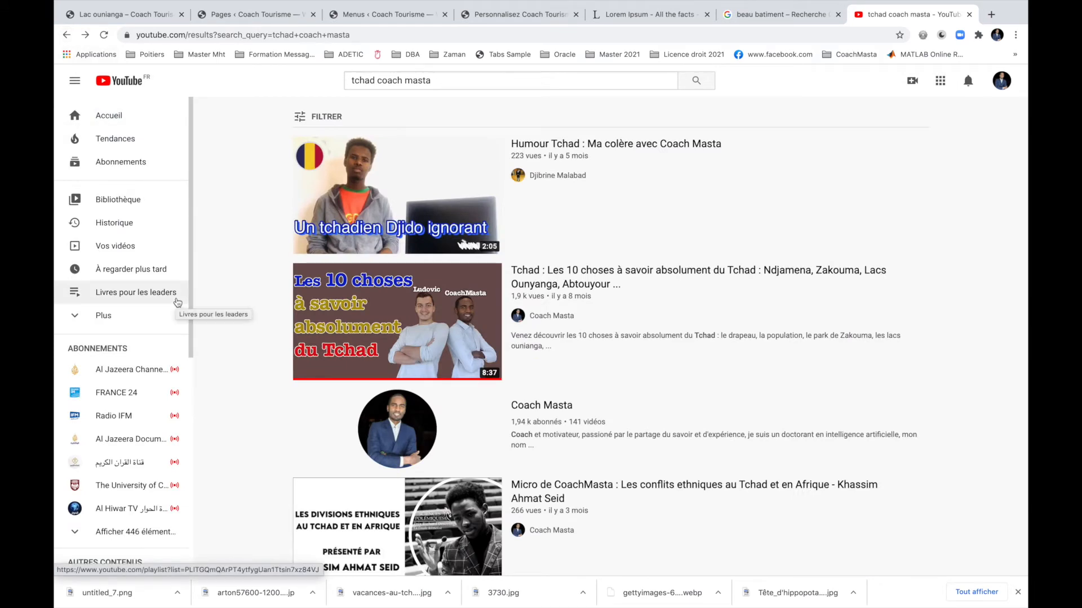
{"action": "left_click", "coordinate": [636, 148]}
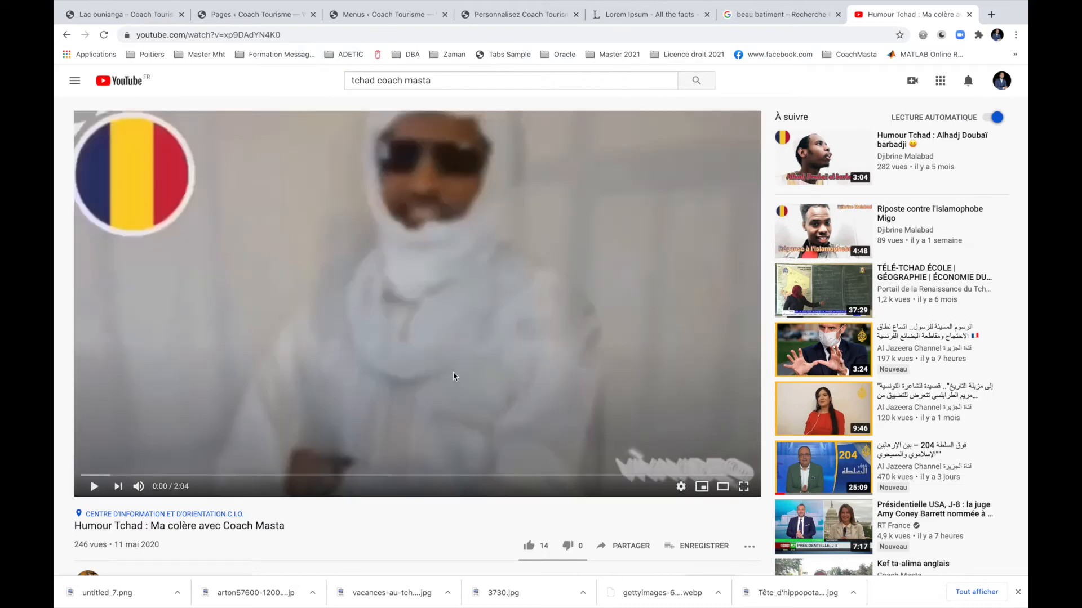
{"action": "scroll", "coordinate": [455, 376], "scroll_direction": "down", "scroll_amount": 1}
{"action": "left_click", "coordinate": [616, 488]}
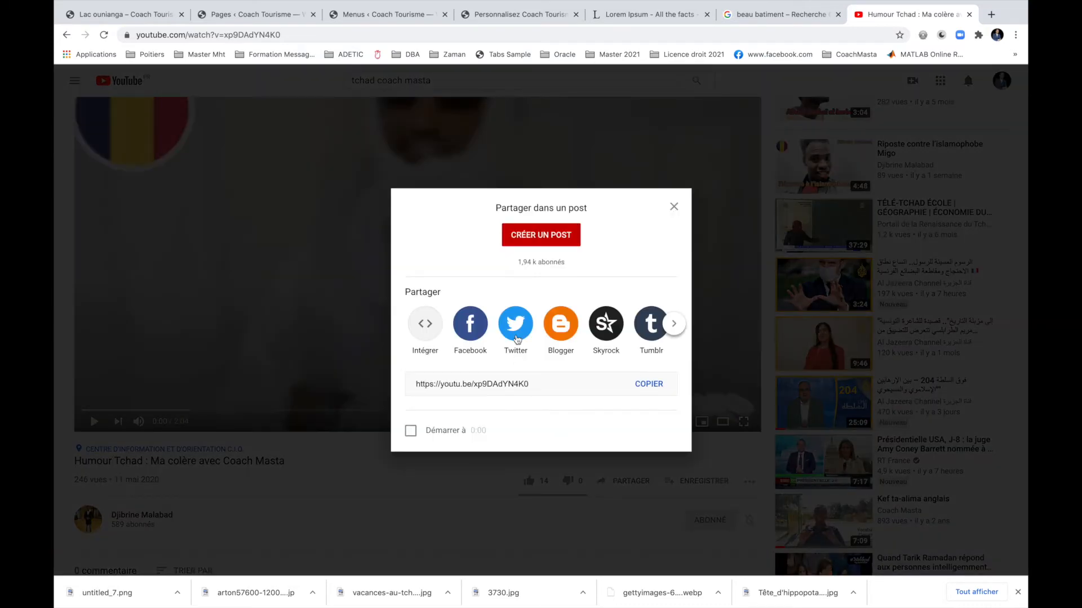
{"action": "left_click", "coordinate": [460, 389]}
{"action": "key", "text": "ctrl+c"}
{"action": "left_click", "coordinate": [641, 383]}
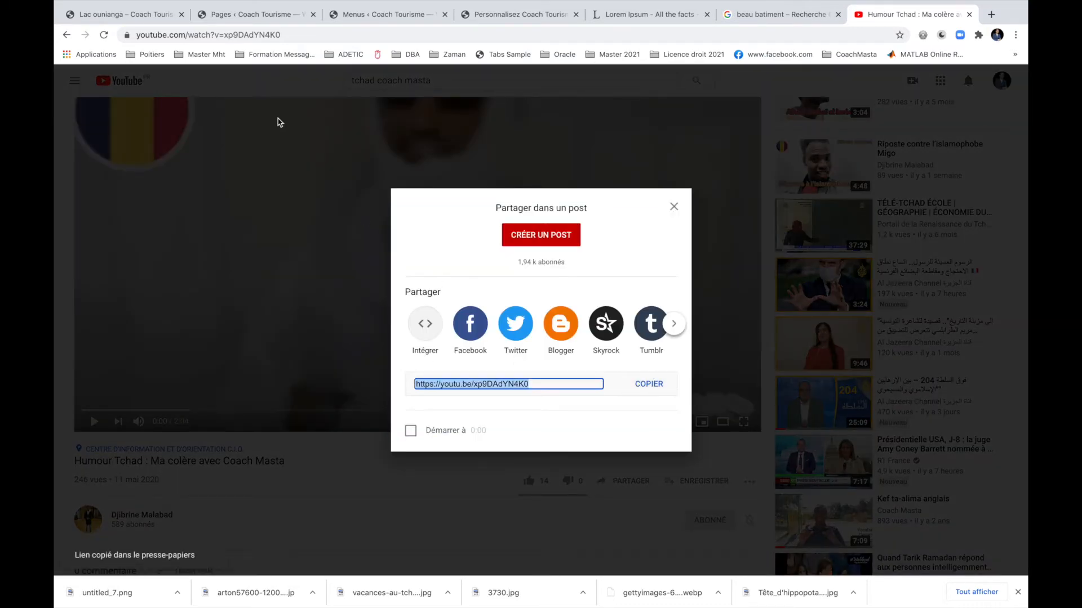
{"action": "left_click", "coordinate": [227, 15]}
{"action": "left_click", "coordinate": [349, 17]}
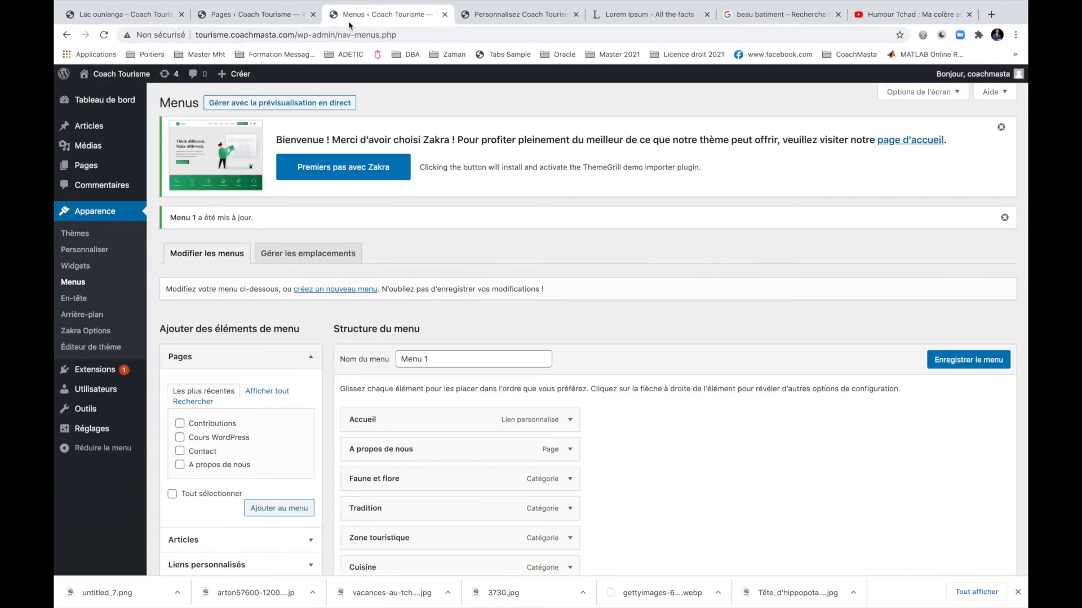
Add another video widget to Pied trois titled 'Notre humourist'.
{"action": "left_click", "coordinate": [445, 15]}
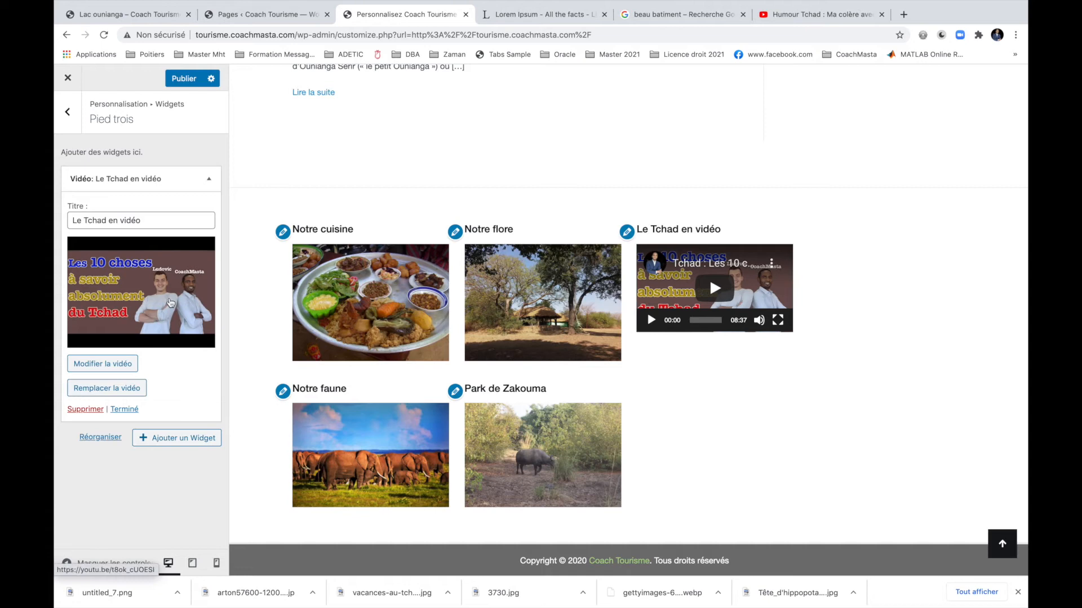
{"action": "left_click", "coordinate": [158, 437]}
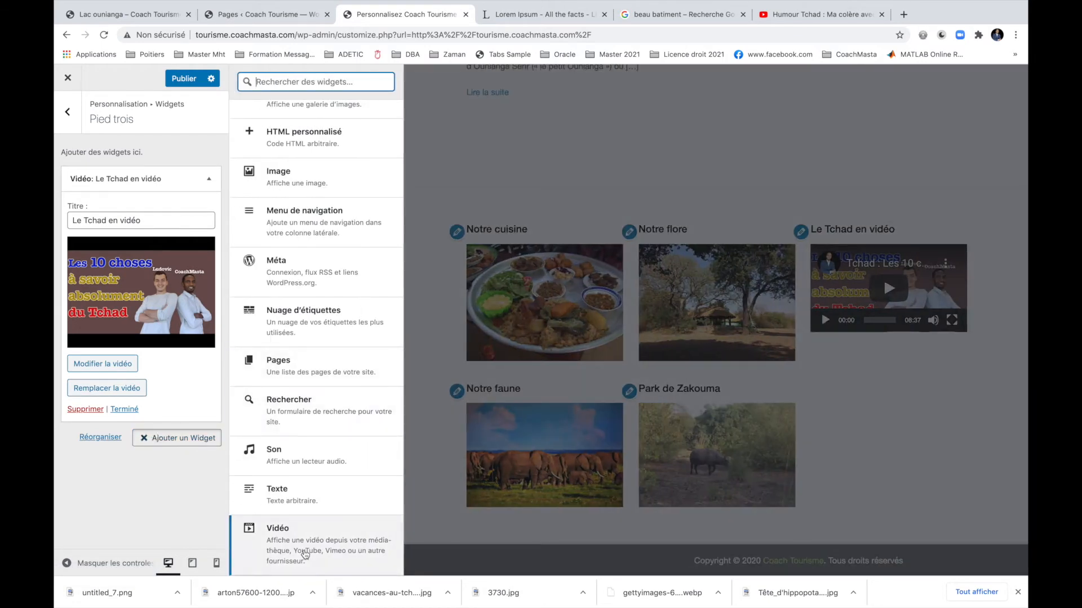
{"action": "left_click", "coordinate": [305, 538]}
{"action": "left_click", "coordinate": [147, 248]}
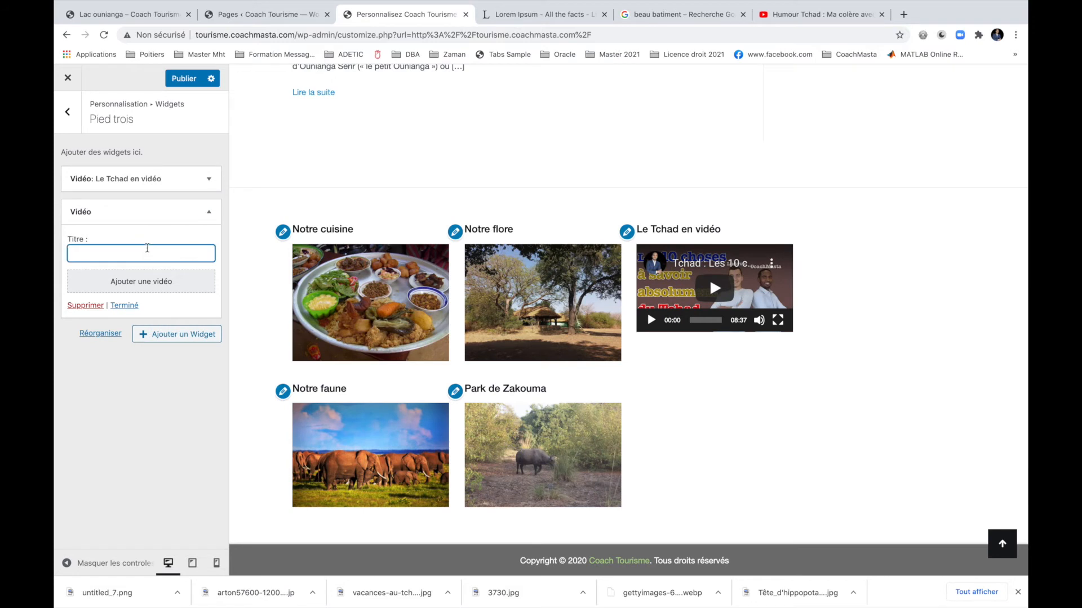
{"action": "type", "text": "Notre humouriste"}
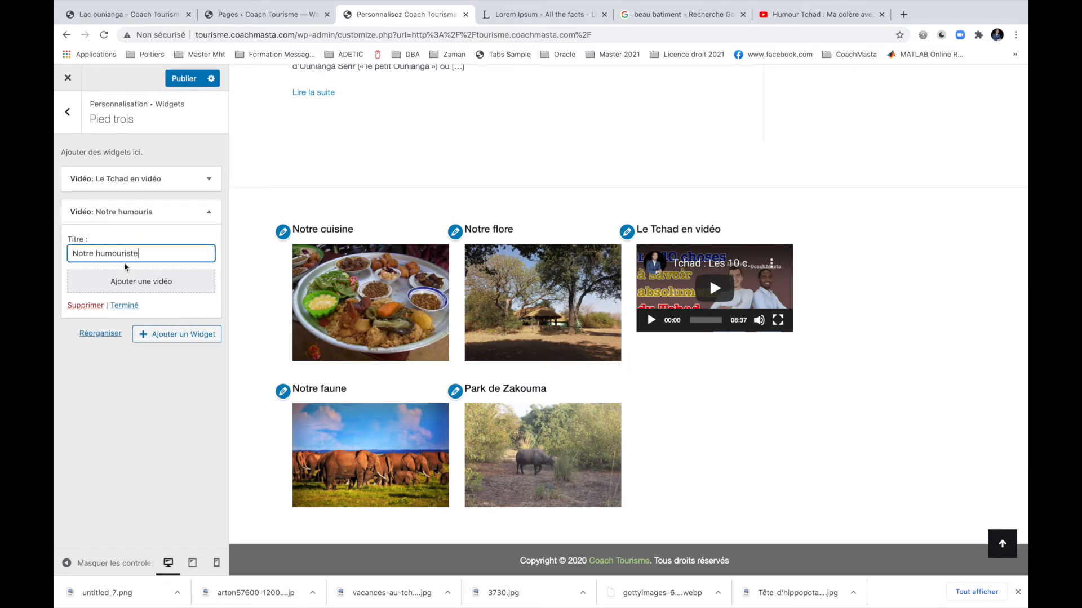
Embed the humour video from its pasted web link and finish the widget.
{"action": "left_click", "coordinate": [125, 273]}
{"action": "left_click", "coordinate": [149, 157]}
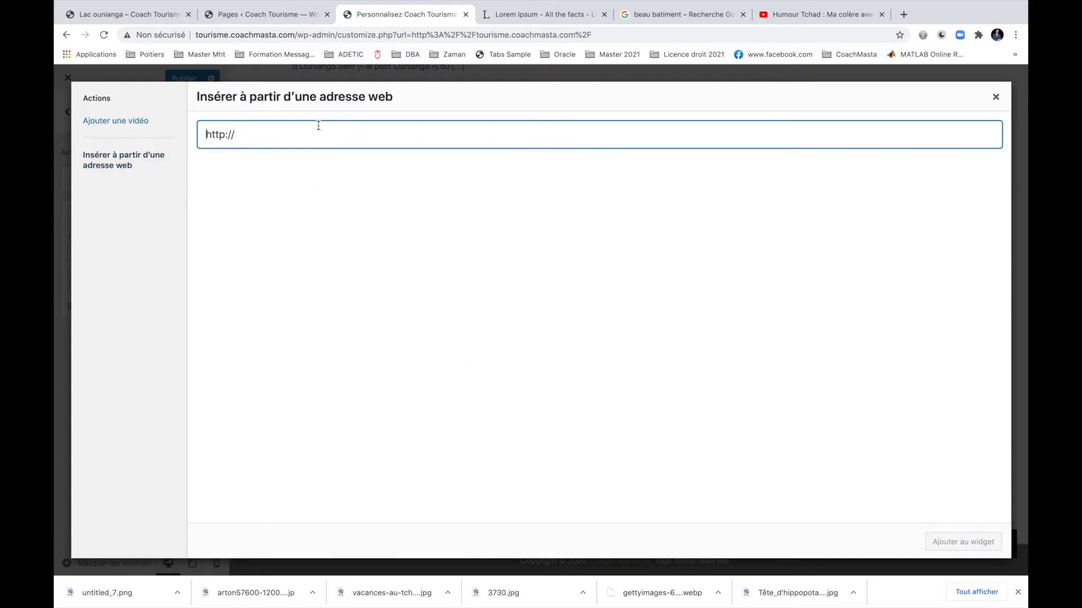
{"action": "key", "text": "ctrl+v"}
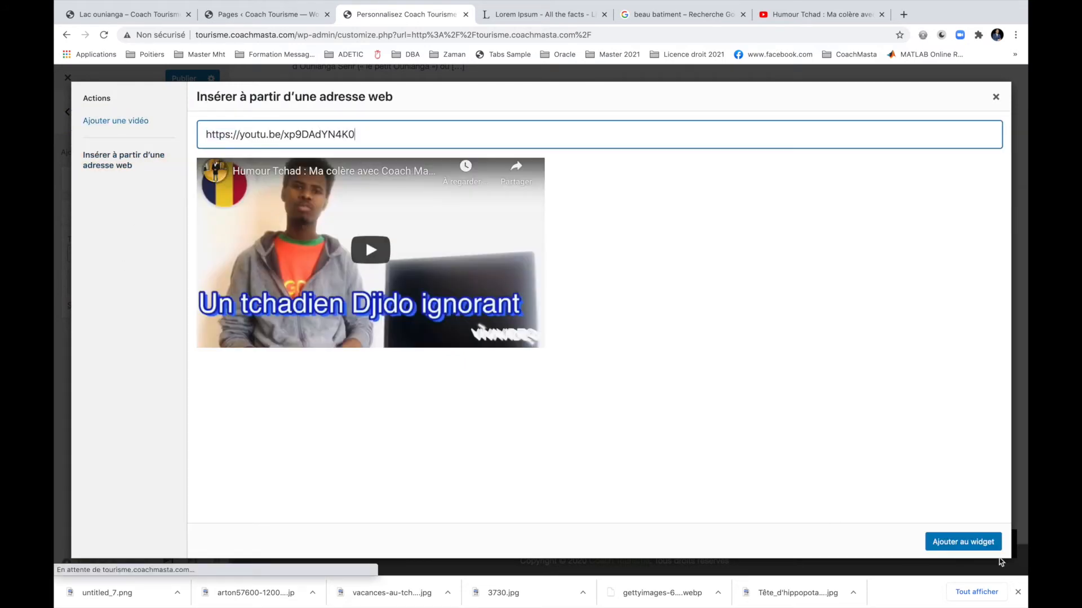
{"action": "left_click", "coordinate": [973, 543]}
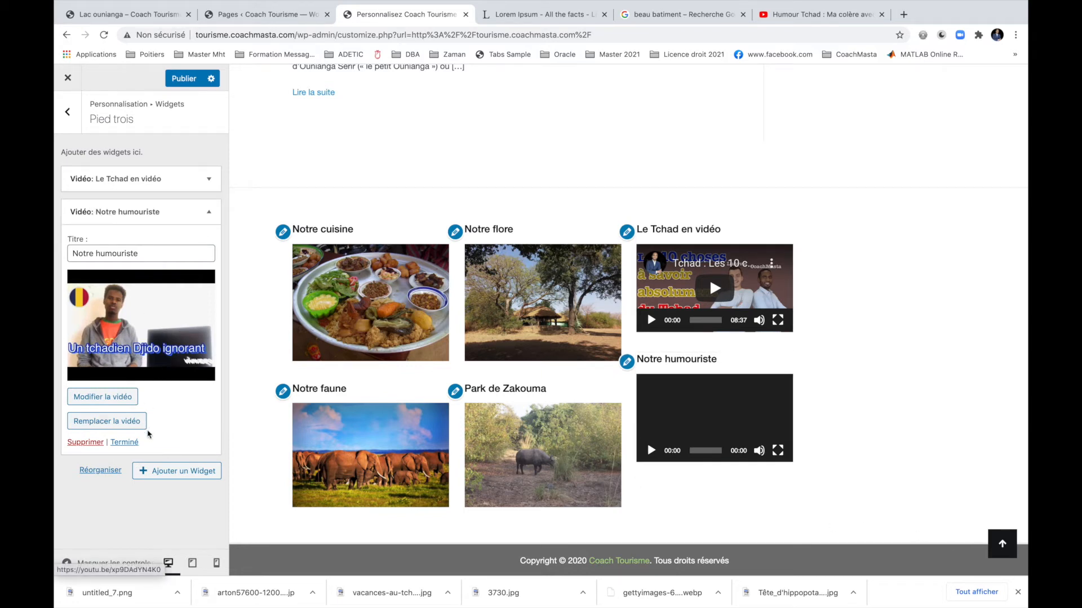
{"action": "left_click", "coordinate": [135, 442]}
{"action": "left_click", "coordinate": [68, 112]}
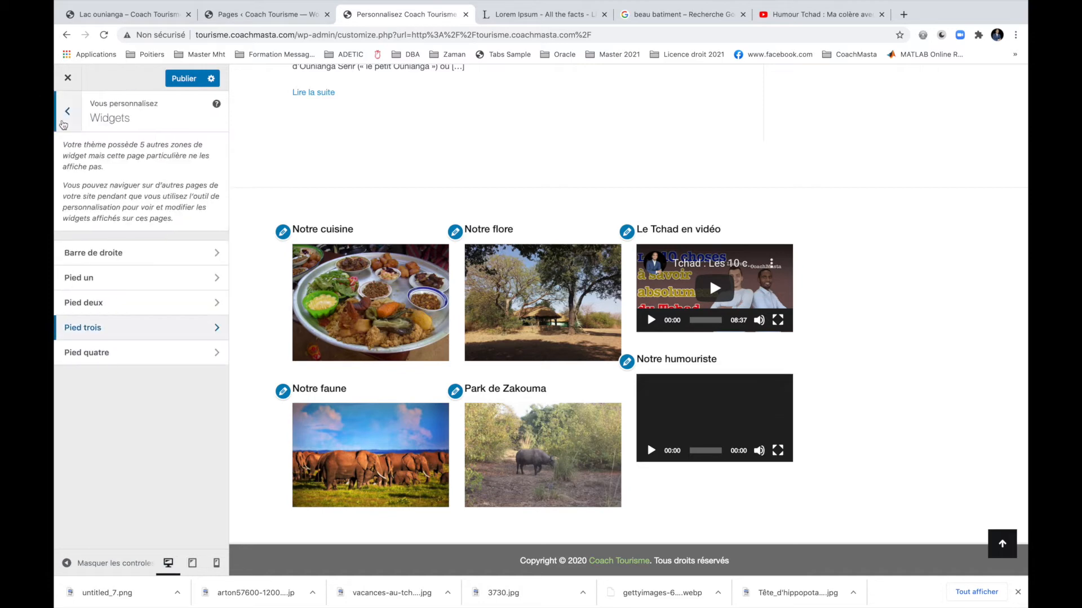
In Pied quatre, add an Articles récents widget titled 'Nos articles récents'.
{"action": "left_click", "coordinate": [150, 353]}
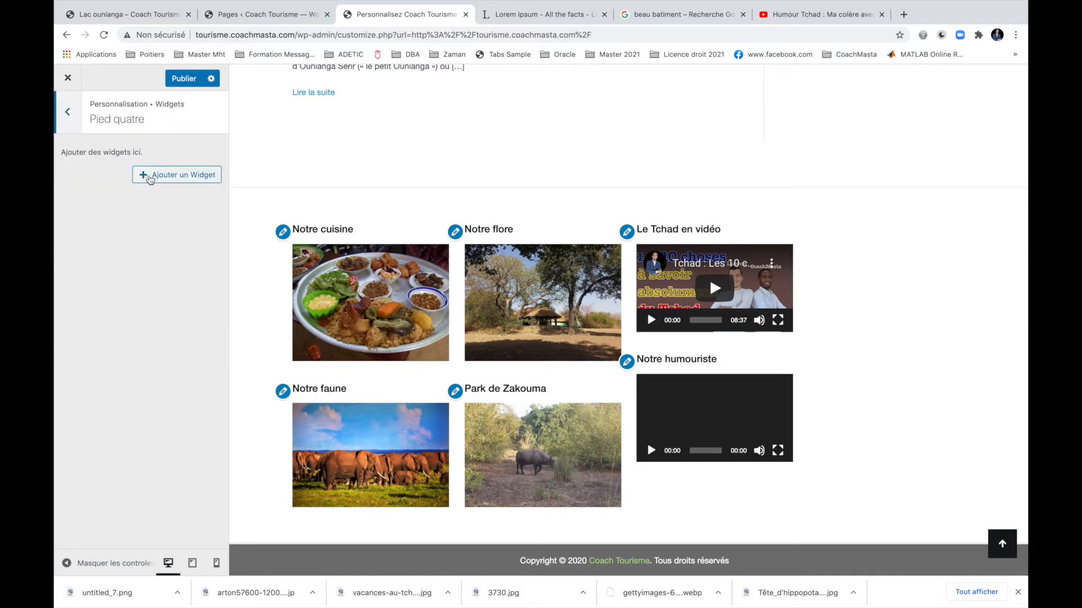
{"action": "left_click", "coordinate": [150, 175]}
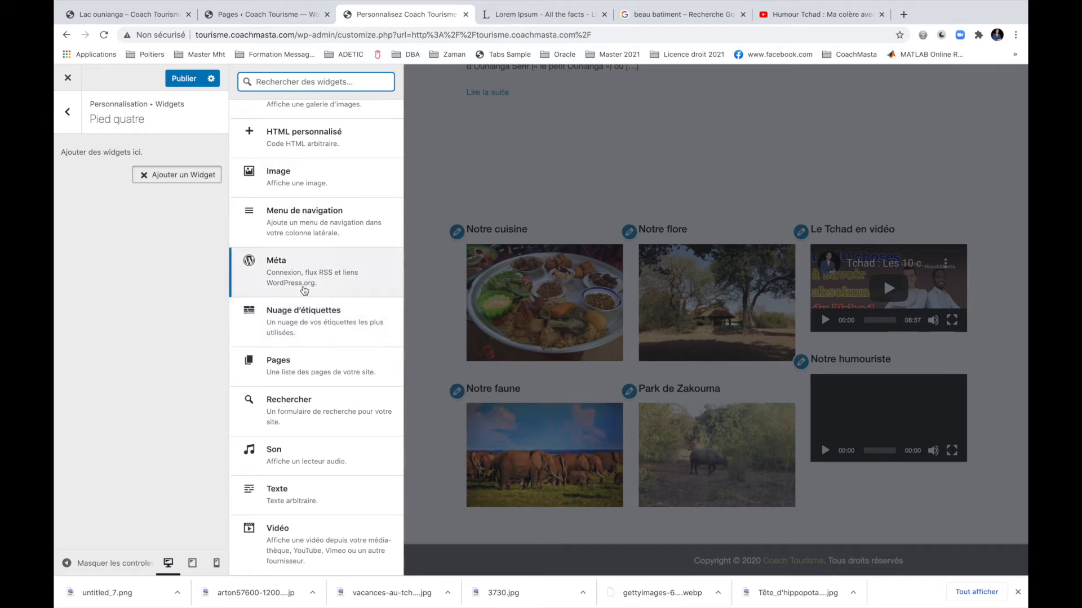
{"action": "scroll", "coordinate": [304, 290], "scroll_direction": "up", "scroll_amount": 5}
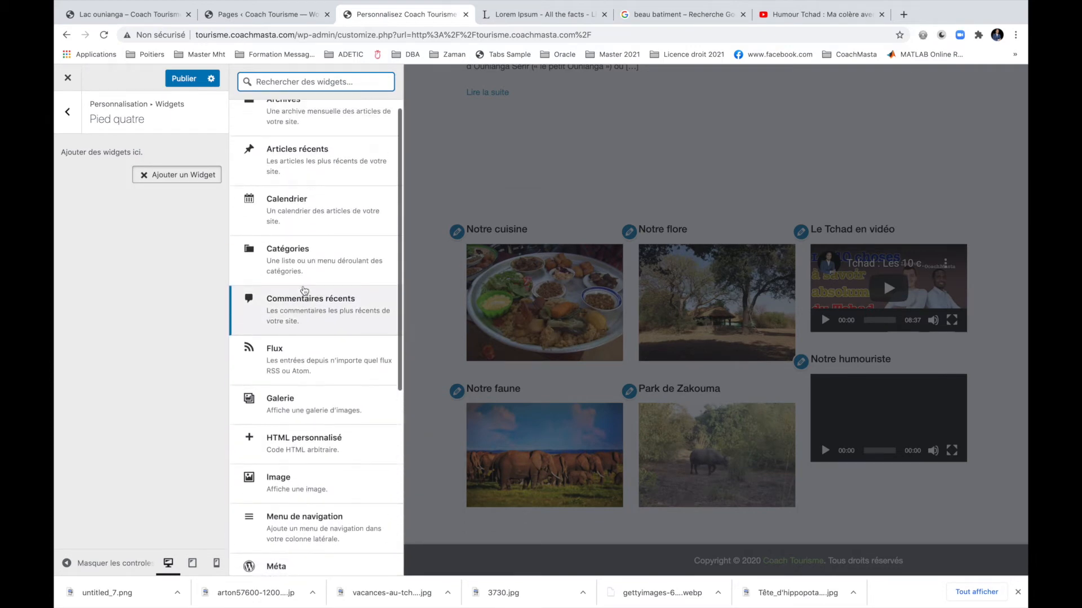
{"action": "left_click", "coordinate": [311, 180]}
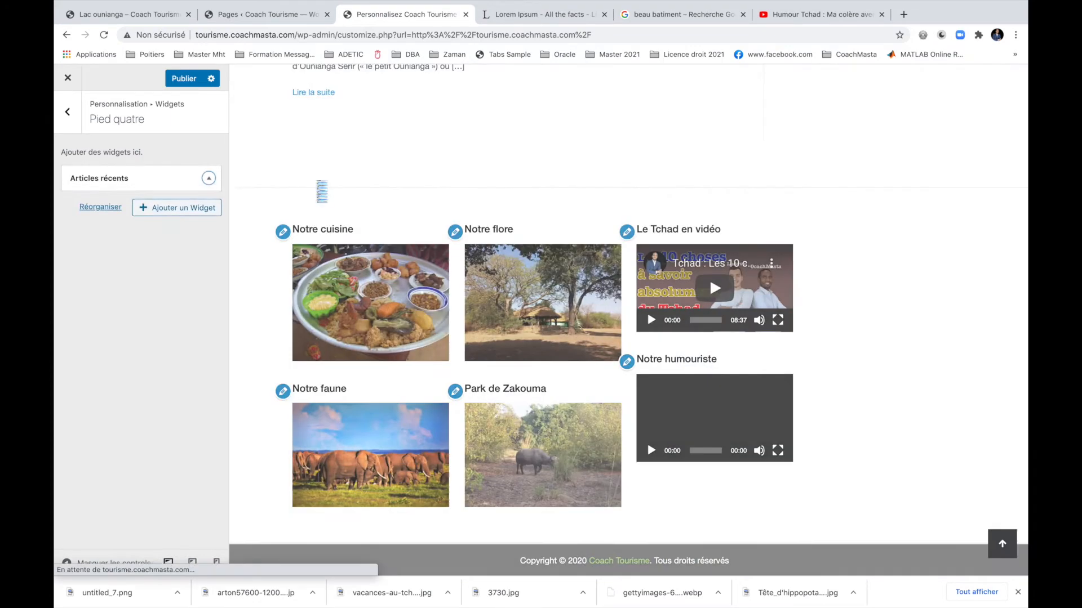
{"action": "left_click", "coordinate": [159, 219]}
{"action": "type", "text": "Nos a"}
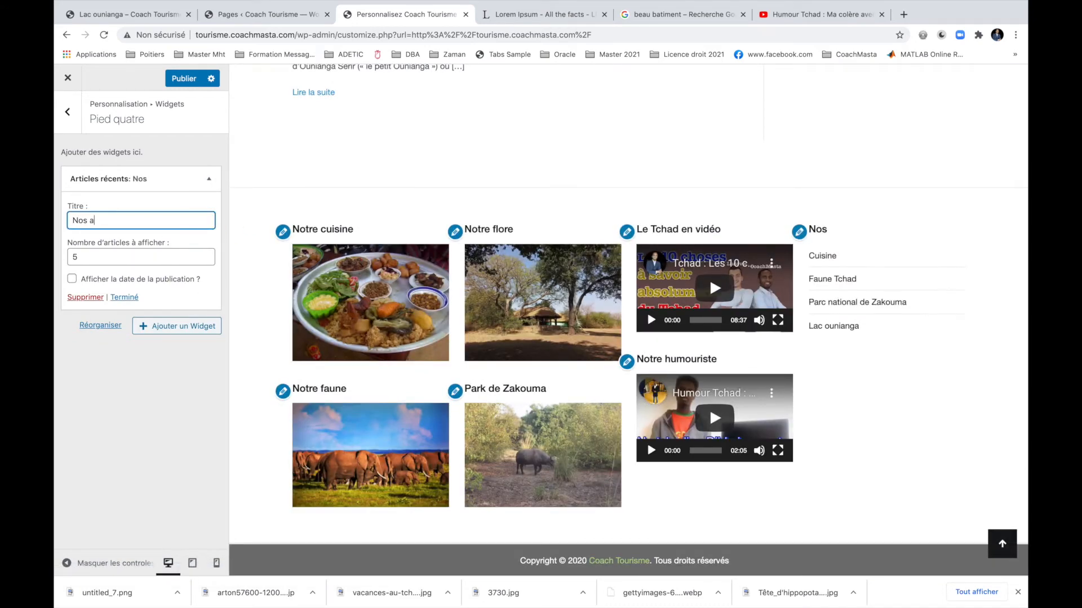
{"action": "type", "text": "rticles récents"}
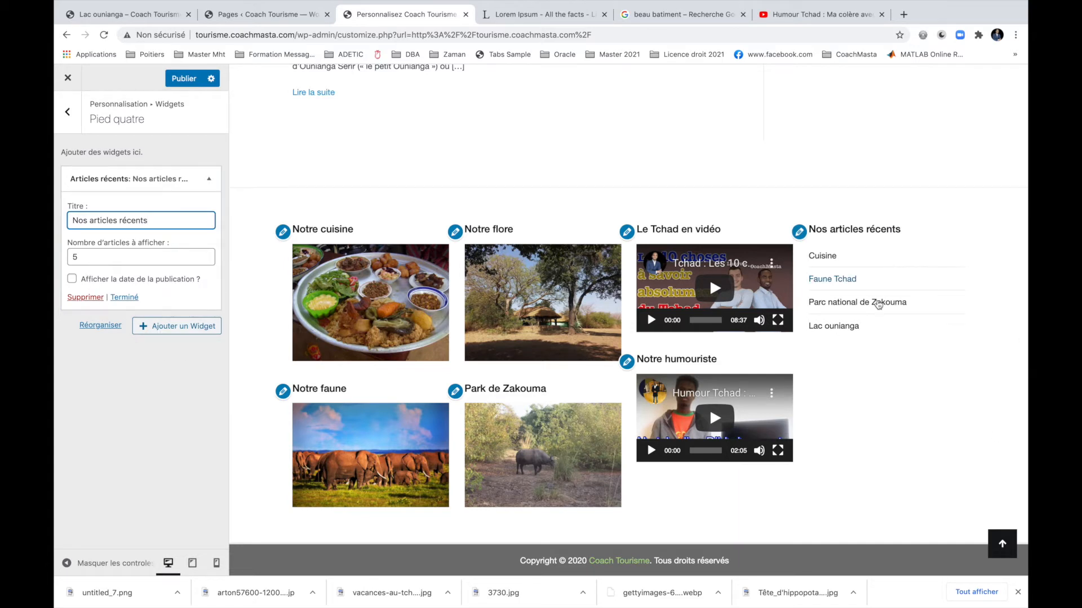
{"action": "left_click", "coordinate": [125, 297]}
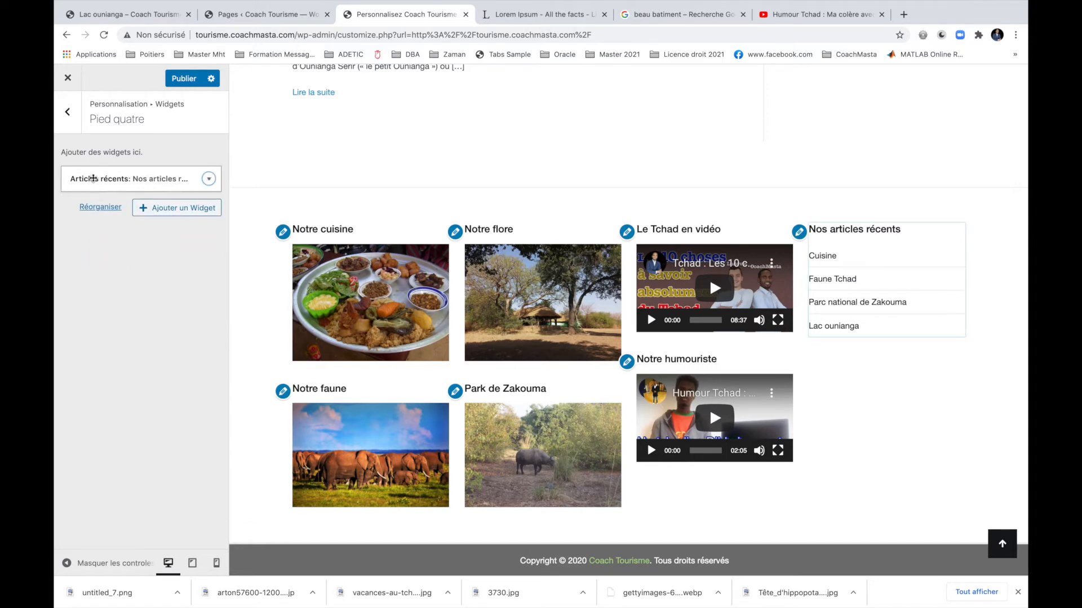
{"action": "left_click", "coordinate": [186, 212]}
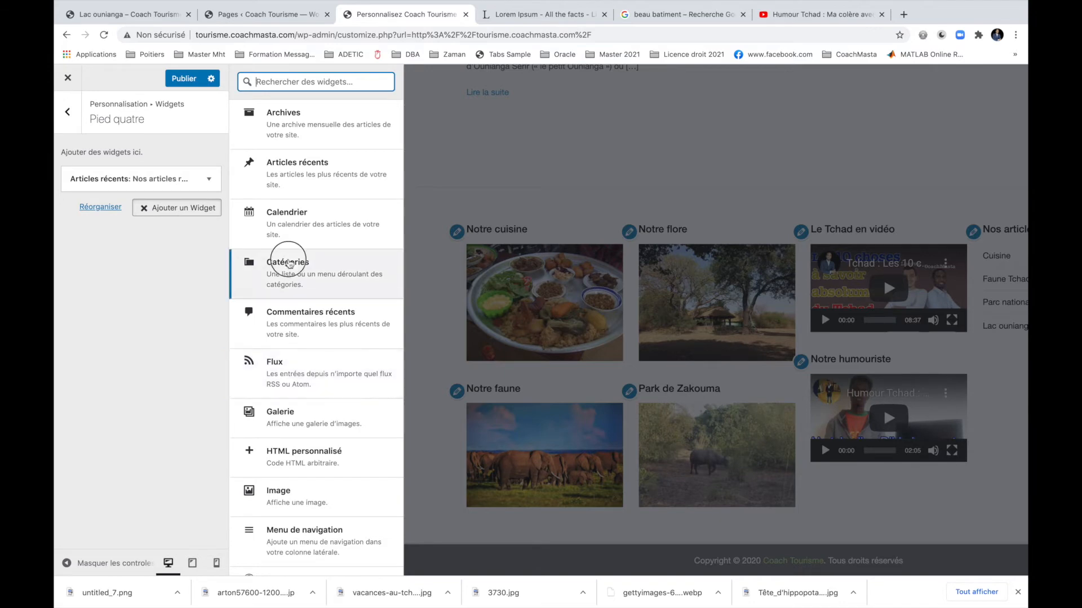
Add a Catégories widget titled 'Nos catégories' showing post counts, then publish the footer.
{"action": "left_click", "coordinate": [285, 264]}
{"action": "left_click", "coordinate": [124, 257]}
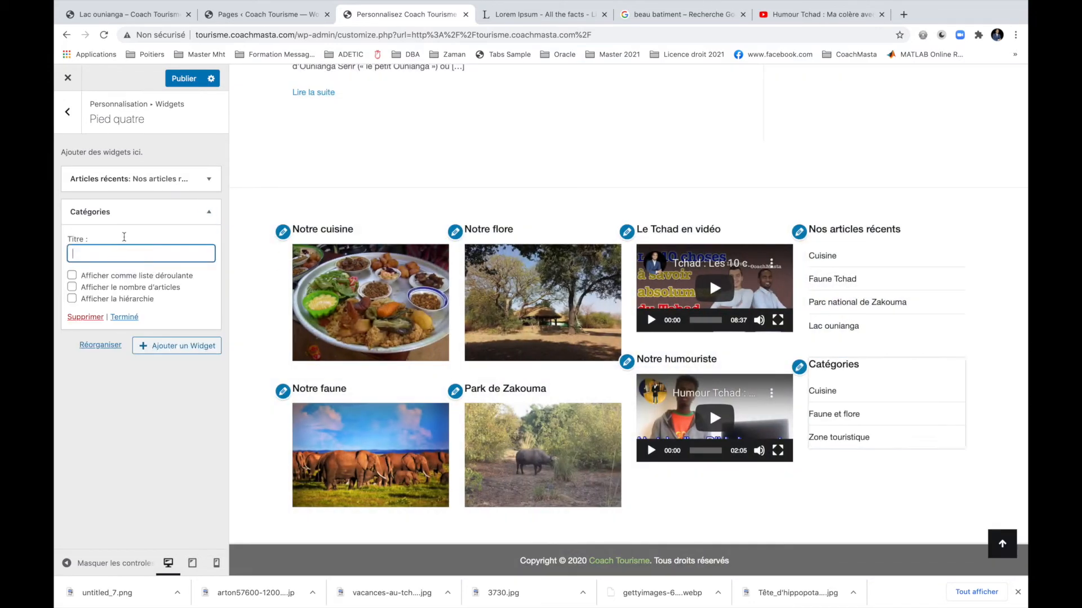
{"action": "type", "text": "Nos c"}
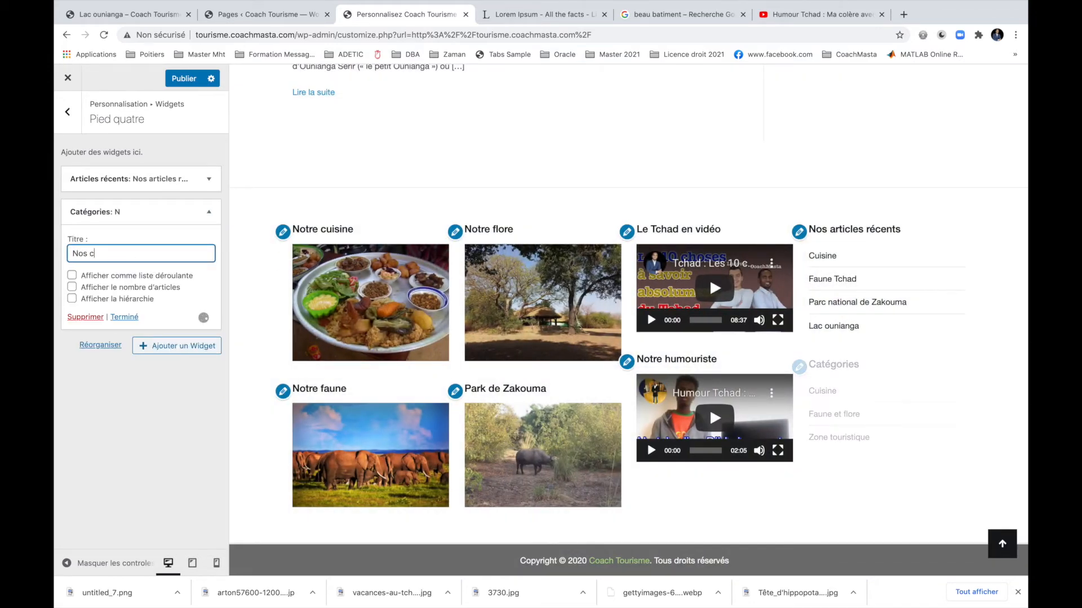
{"action": "type", "text": "atégories"}
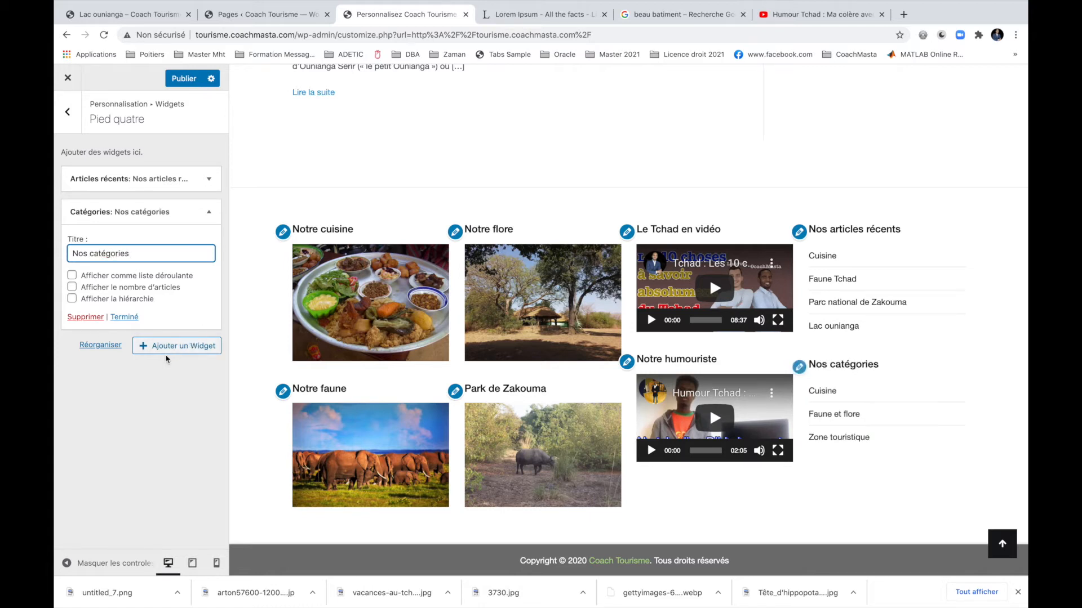
{"action": "left_click", "coordinate": [97, 288]}
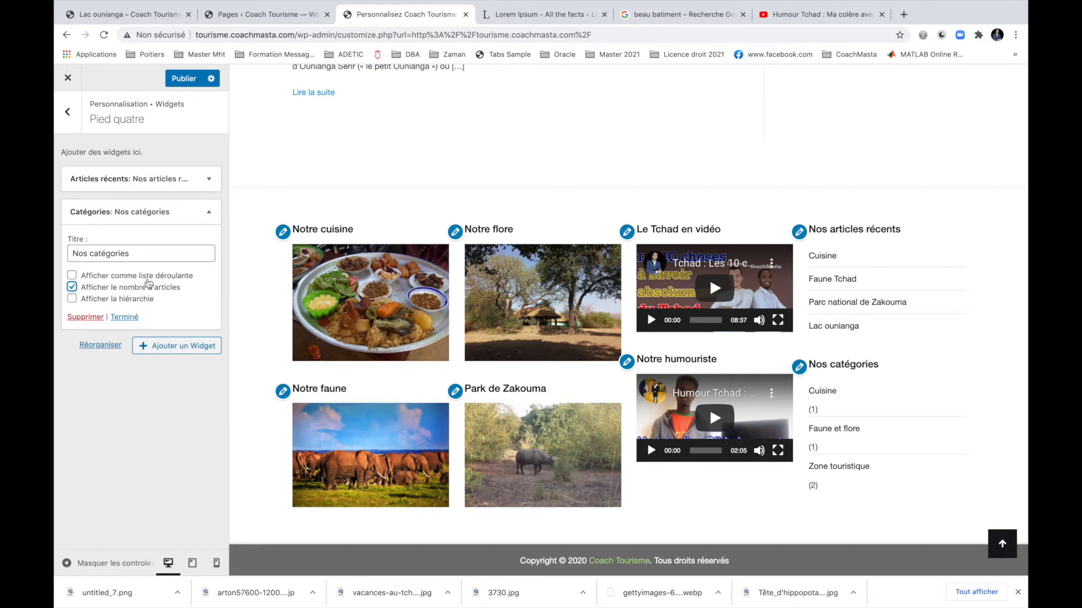
{"action": "left_click", "coordinate": [170, 346]}
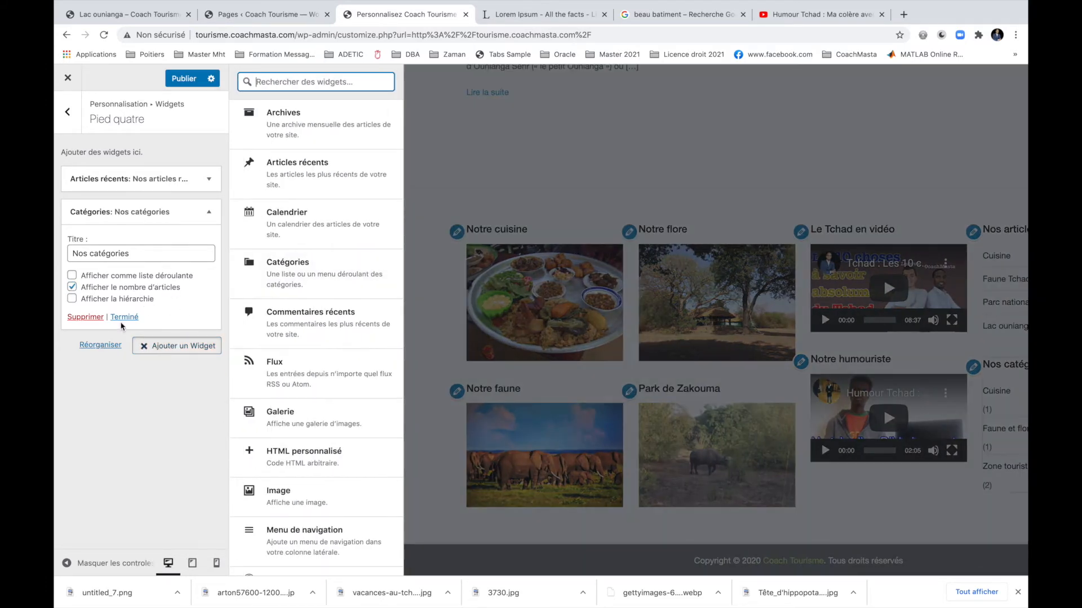
{"action": "left_click", "coordinate": [124, 318]}
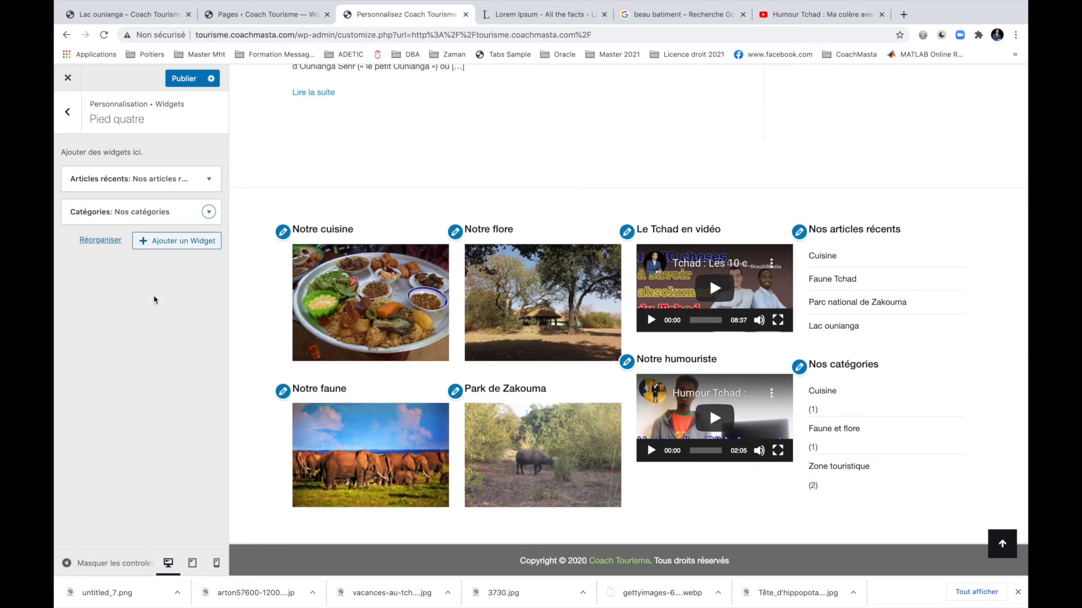
{"action": "left_click", "coordinate": [180, 85]}
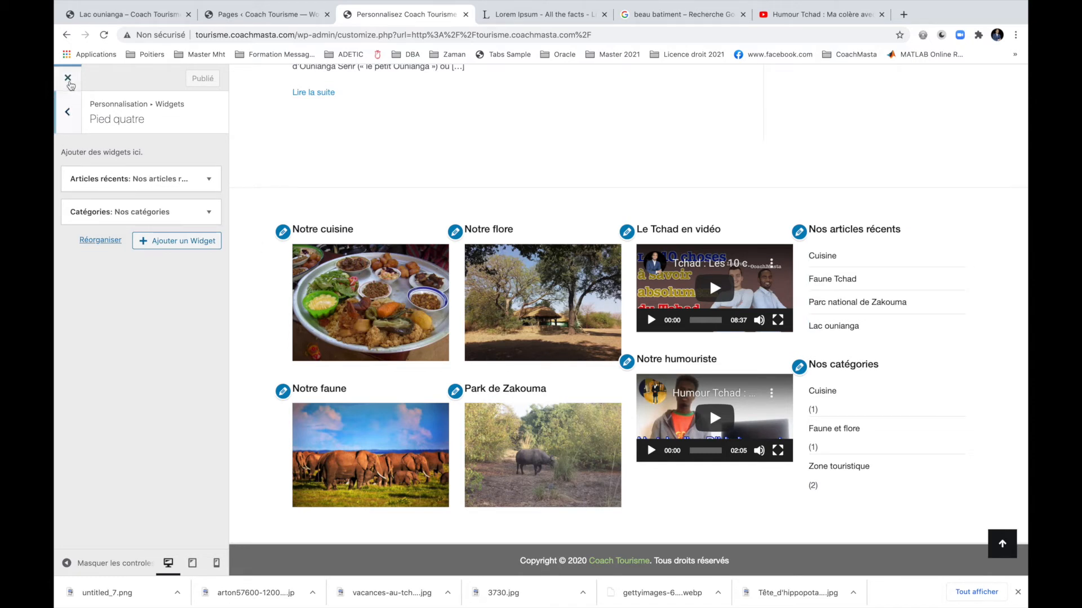
Leave the Customizer and go to the Apparence > Widgets admin page.
{"action": "left_click", "coordinate": [68, 79]}
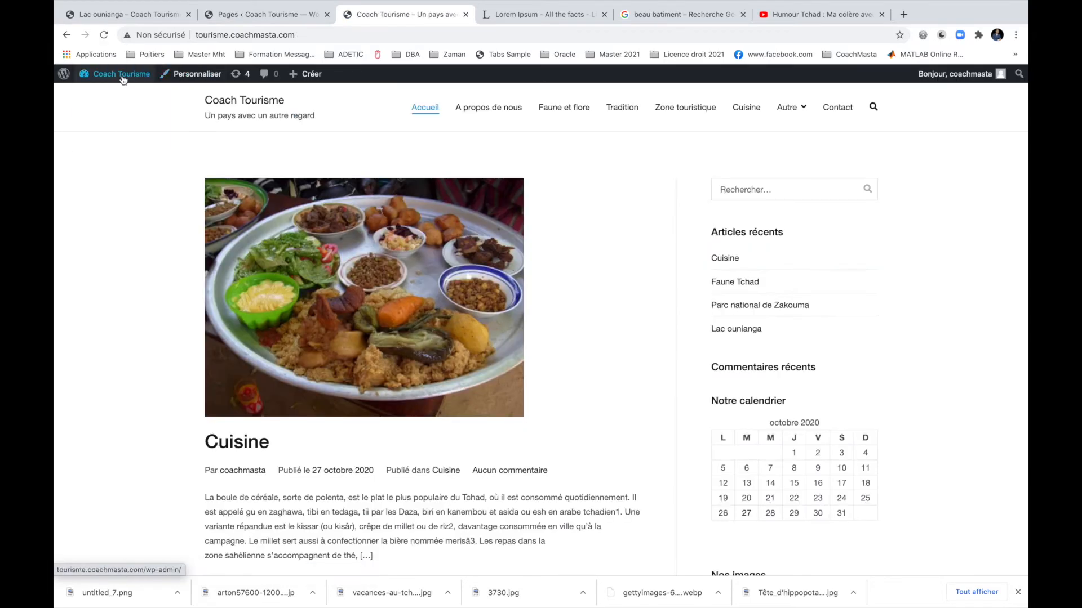
{"action": "mouse_move", "coordinate": [113, 74]}
{"action": "left_click", "coordinate": [107, 112]}
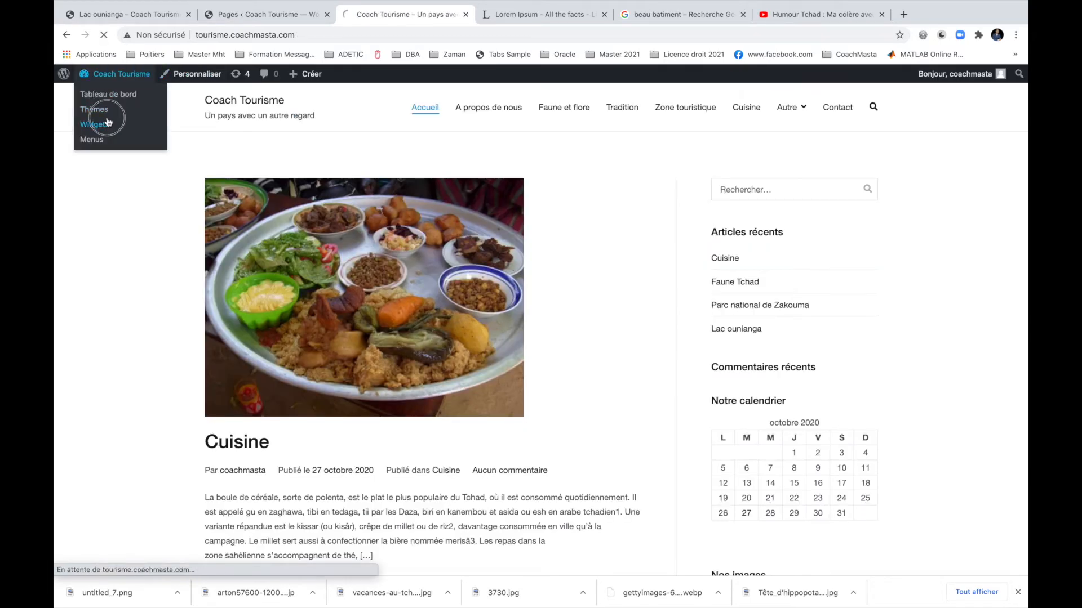
{"action": "left_click", "coordinate": [95, 125]}
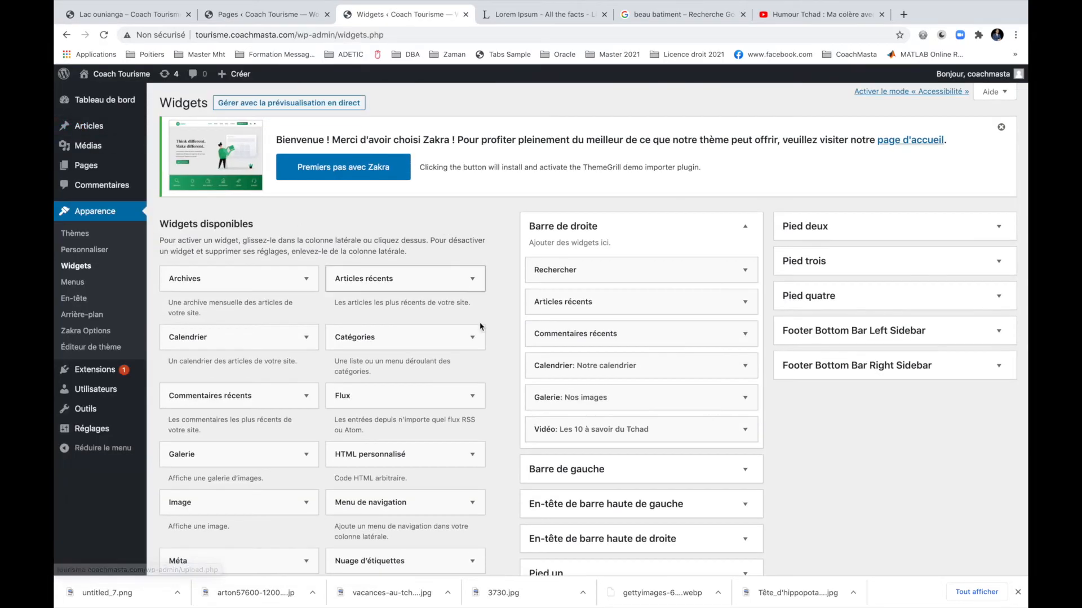
{"action": "scroll", "coordinate": [759, 462], "scroll_direction": "down", "scroll_amount": 2}
{"action": "scroll", "coordinate": [759, 462], "scroll_direction": "down", "scroll_amount": 3}
{"action": "scroll", "coordinate": [789, 366], "scroll_direction": "up", "scroll_amount": 2}
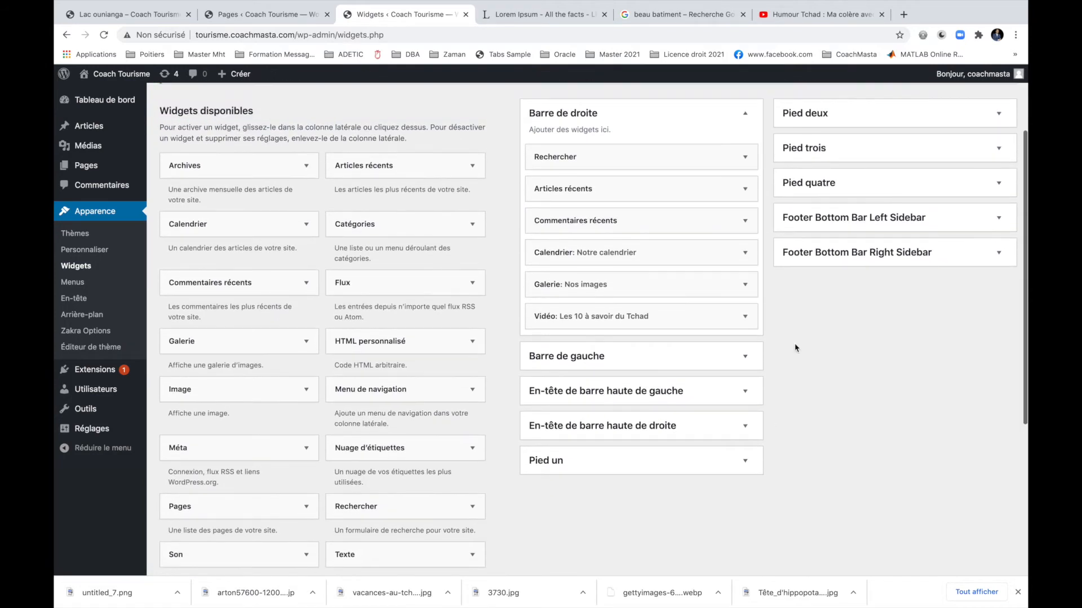
Move Nos articles récents and Nos catégories into Pied un, and Notre cuisine plus another image widget into Pied quatre.
{"action": "left_click", "coordinate": [862, 186]}
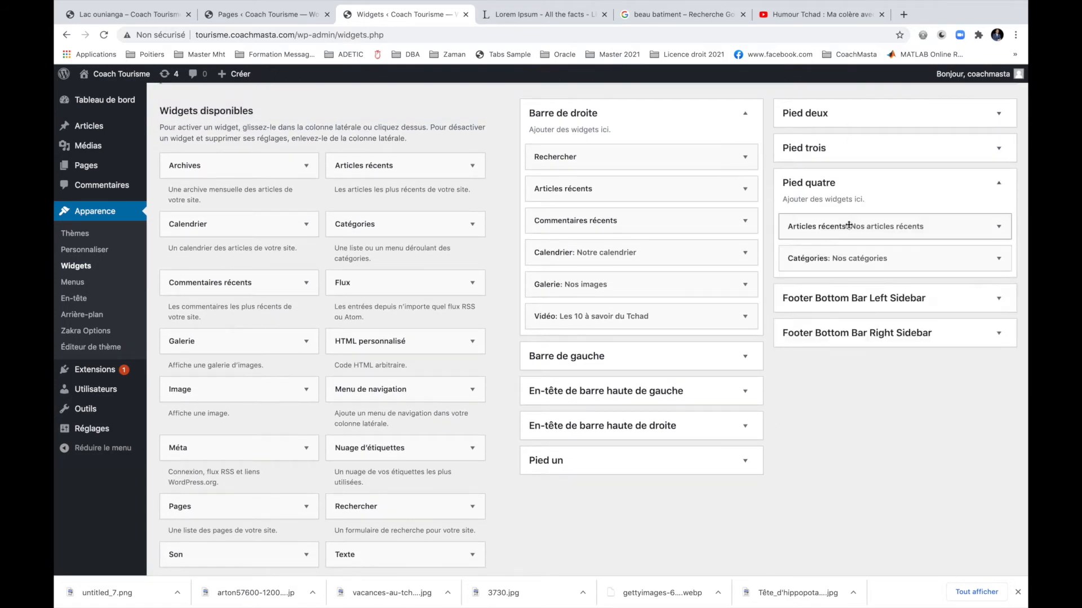
{"action": "left_click", "coordinate": [732, 461]}
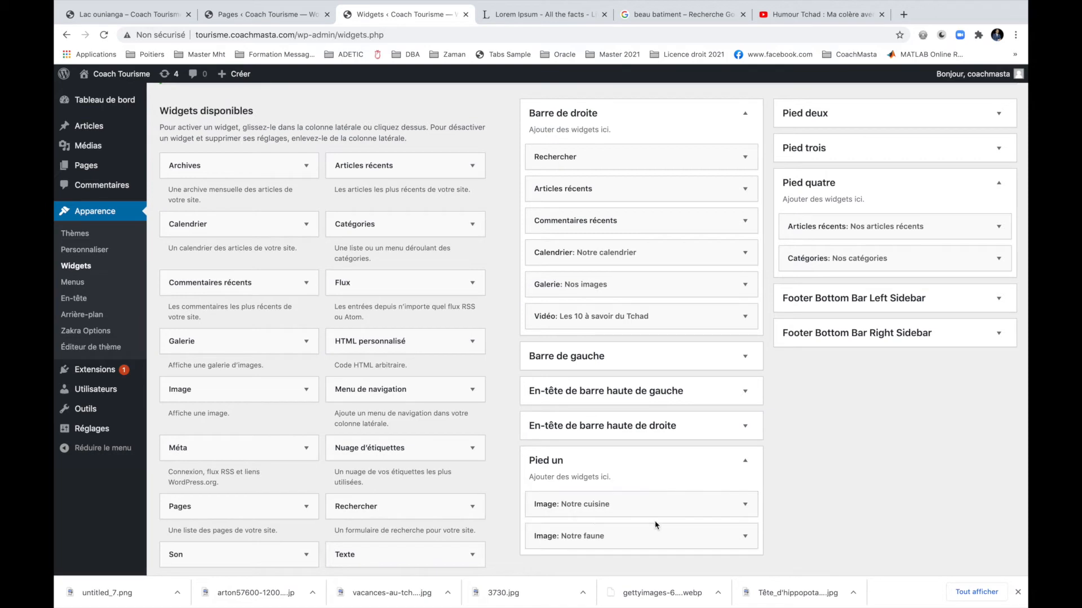
{"action": "left_click_drag", "start_coordinate": [857, 229], "coordinate": [606, 509]}
{"action": "left_click_drag", "start_coordinate": [827, 225], "coordinate": [594, 503]}
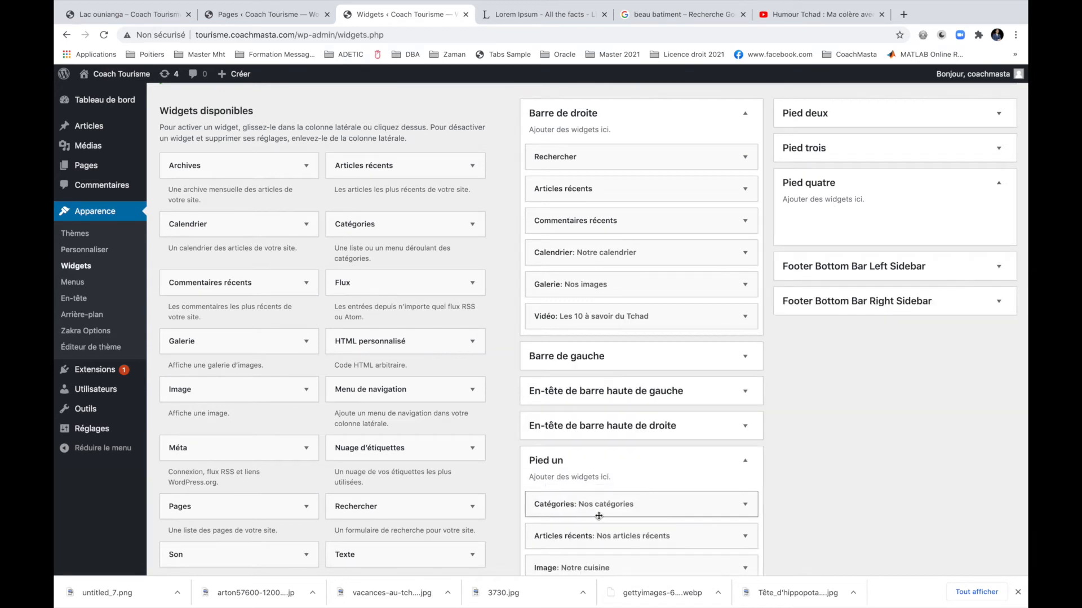
{"action": "left_click_drag", "start_coordinate": [603, 570], "coordinate": [834, 224]}
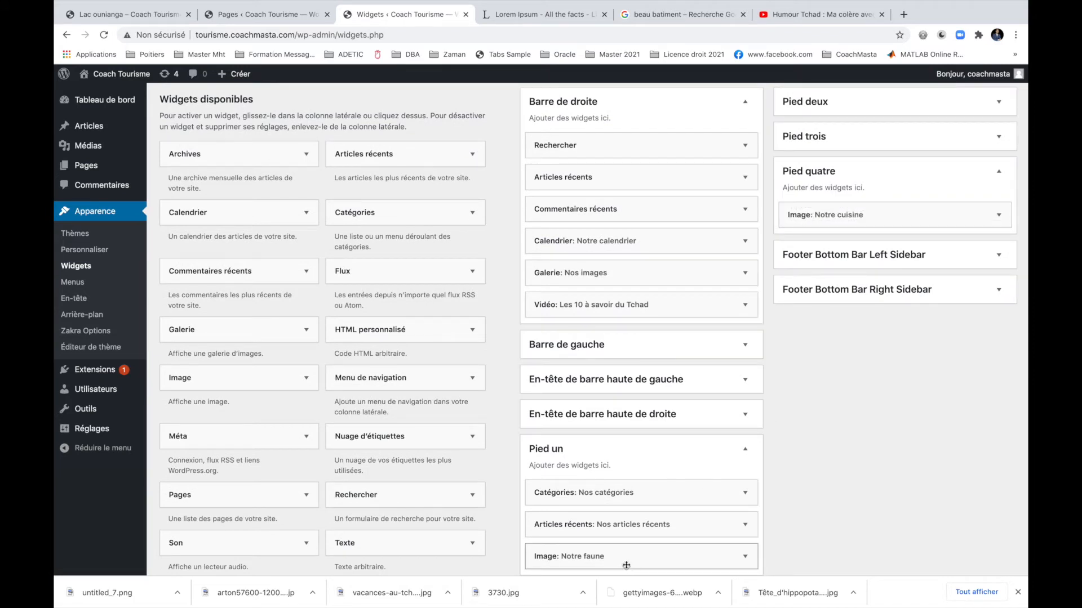
{"action": "left_click_drag", "start_coordinate": [625, 562], "coordinate": [875, 217]}
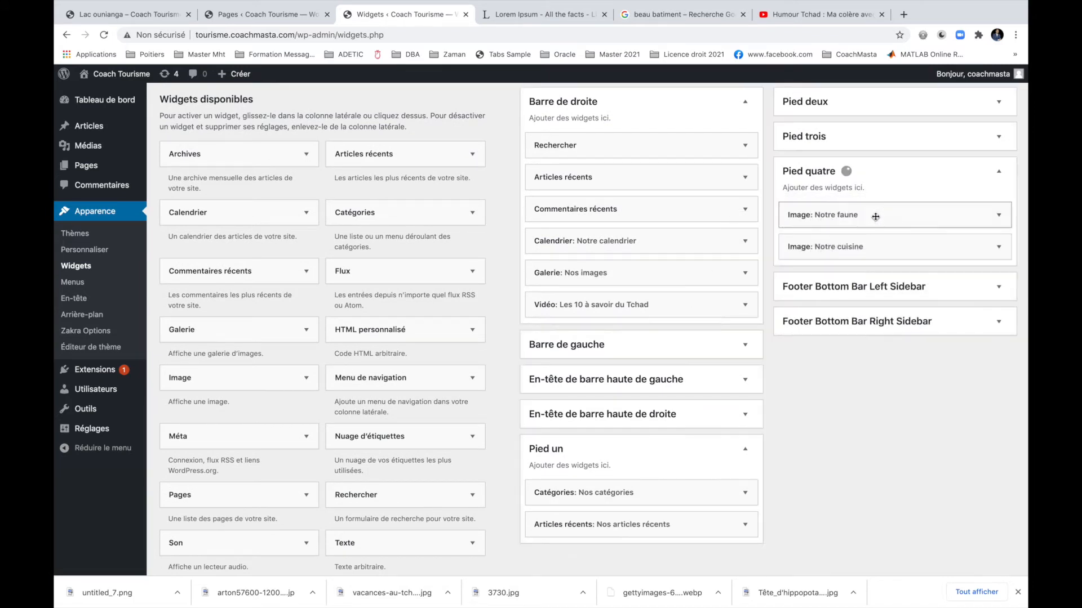
Move Notre faune into Pied deux, below Notre flore.
{"action": "left_click", "coordinate": [907, 139]}
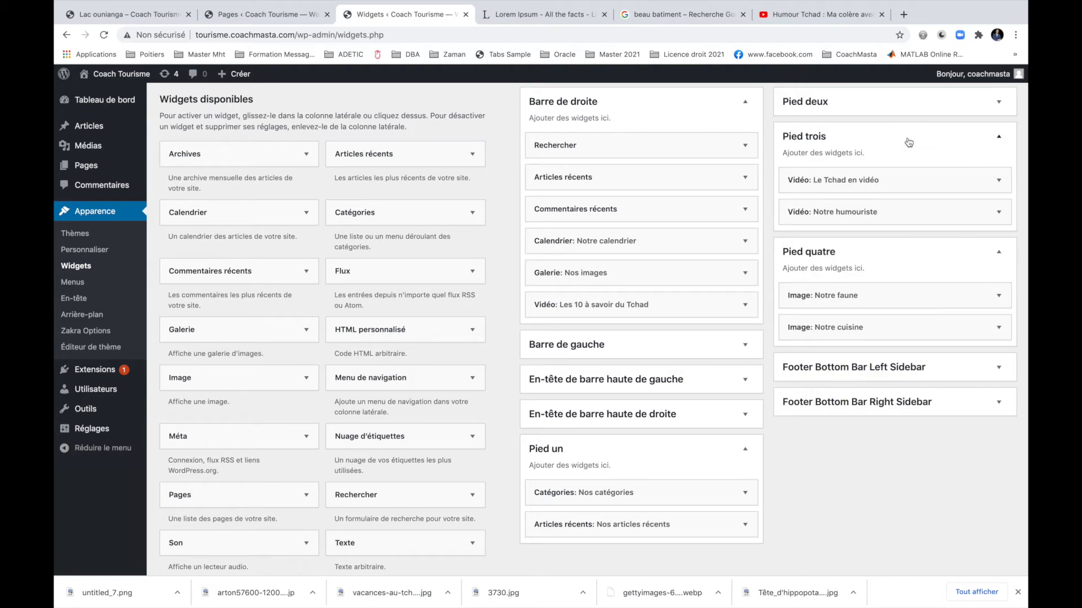
{"action": "left_click", "coordinate": [849, 105]}
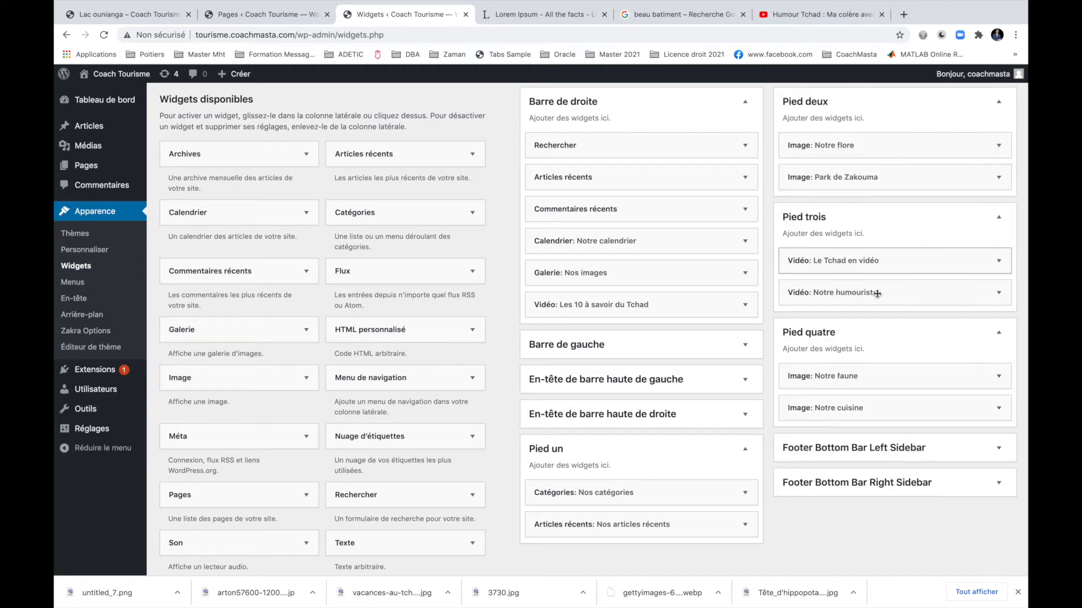
{"action": "mouse_move", "coordinate": [842, 377]}
{"action": "left_mouse_down"}
{"action": "mouse_move", "coordinate": [862, 164]}
{"action": "mouse_move", "coordinate": [843, 395]}
{"action": "left_mouse_up"}
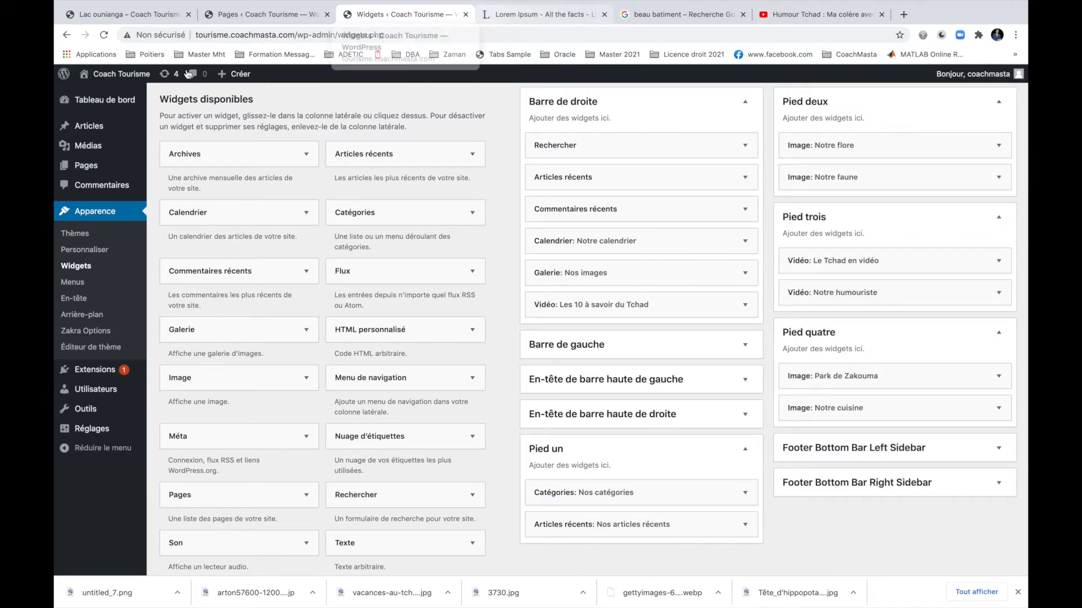
{"action": "mouse_move", "coordinate": [113, 77]}
{"action": "left_click", "coordinate": [120, 101]}
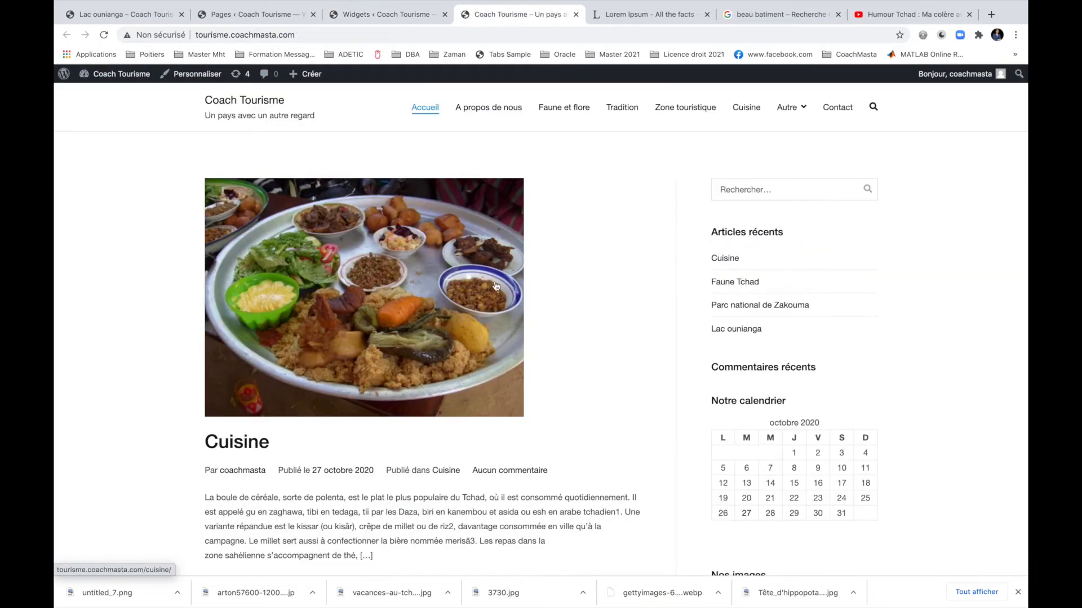
{"action": "scroll", "coordinate": [496, 286], "scroll_direction": "down", "scroll_amount": 10}
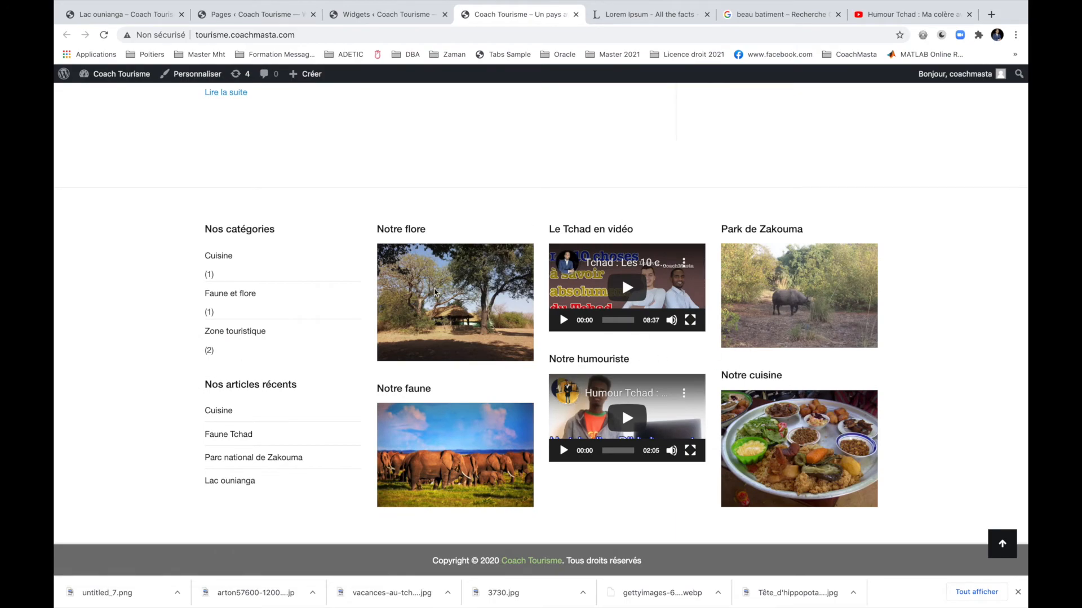
{"action": "scroll", "coordinate": [434, 291], "scroll_direction": "up", "scroll_amount": 10}
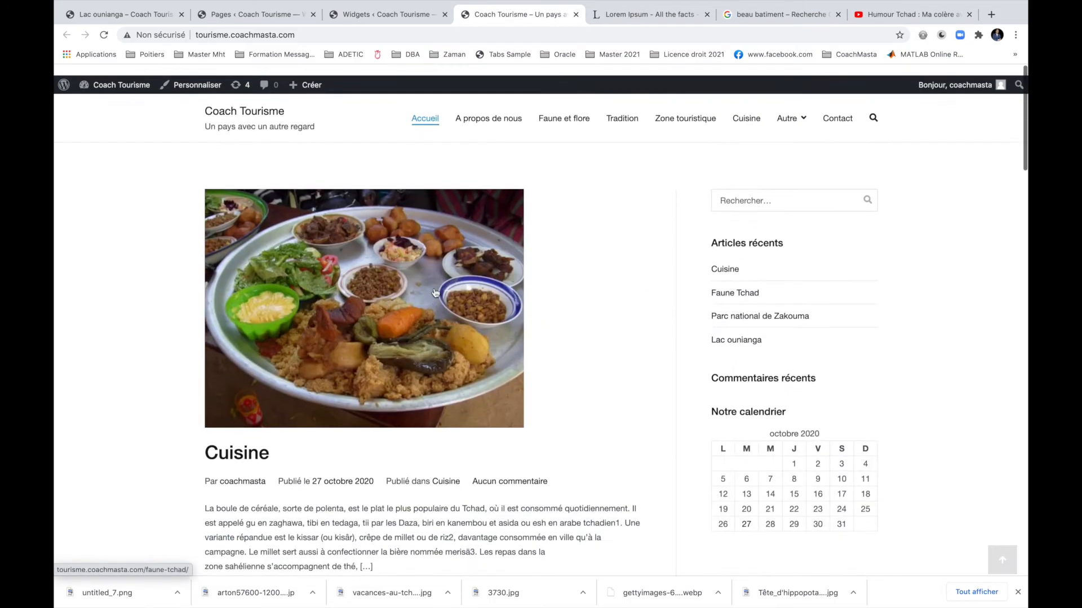
{"action": "left_click", "coordinate": [491, 107]}
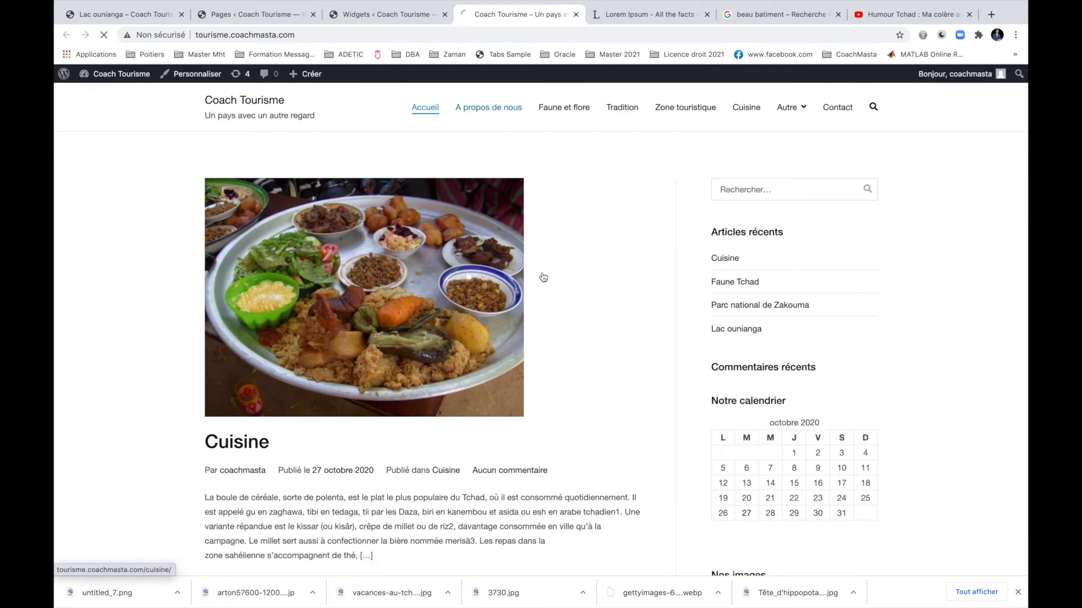
{"action": "scroll", "coordinate": [543, 277], "scroll_direction": "down", "scroll_amount": 15}
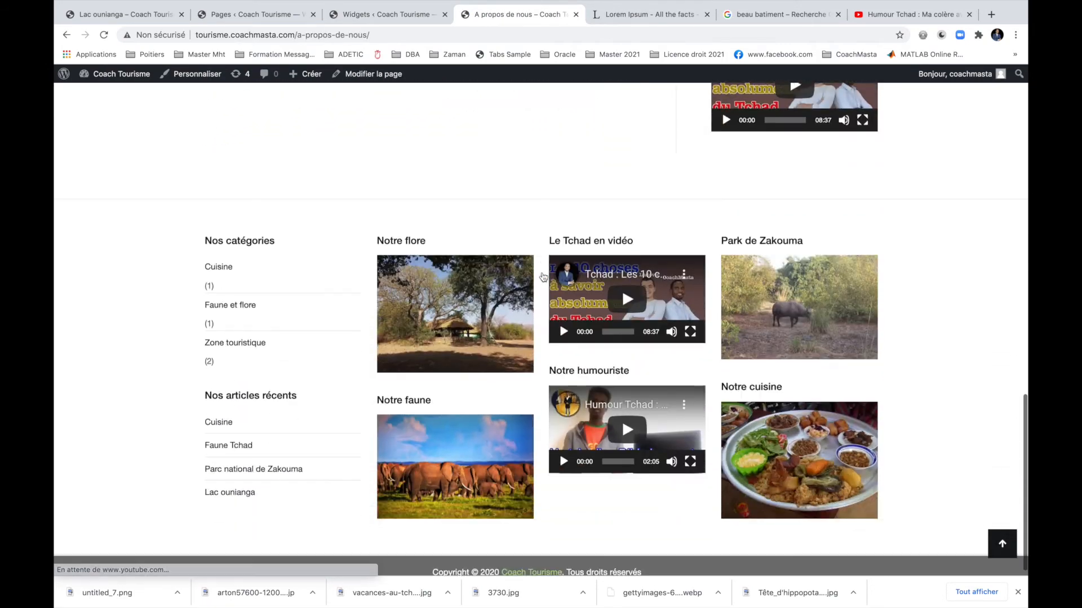
{"action": "scroll", "coordinate": [543, 276], "scroll_direction": "up", "scroll_amount": 15}
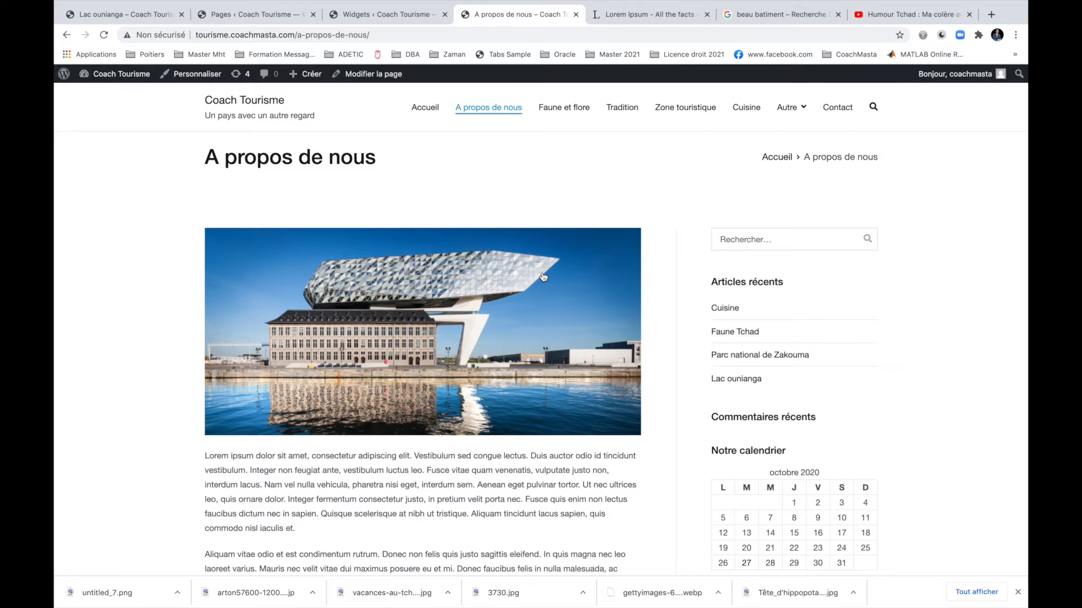
{"action": "left_click", "coordinate": [426, 109]}
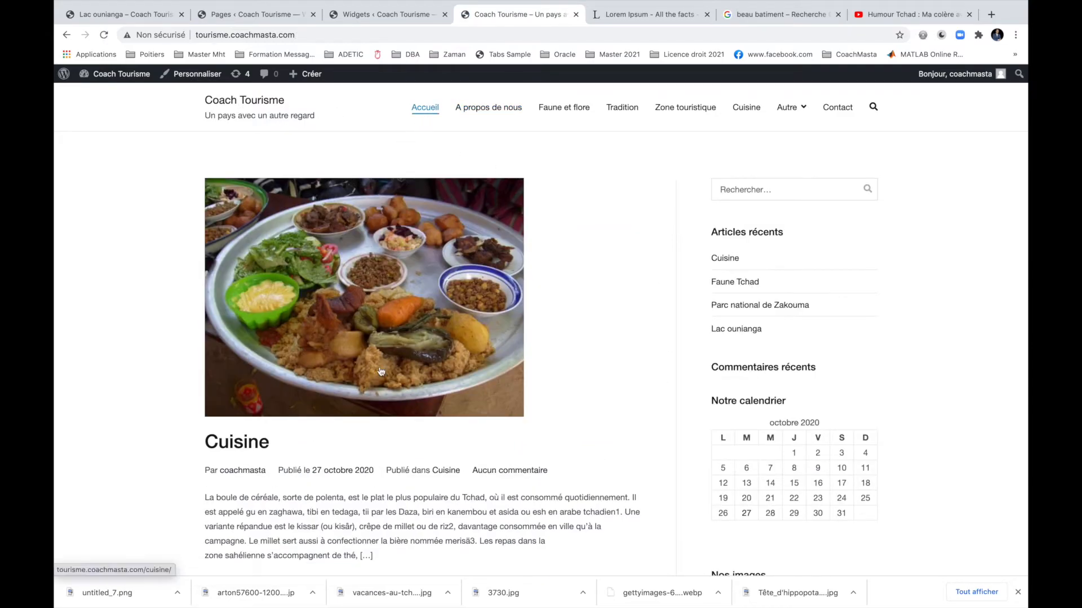
{"action": "scroll", "coordinate": [634, 381], "scroll_direction": "down", "scroll_amount": 15}
{"action": "scroll", "coordinate": [635, 383], "scroll_direction": "down", "scroll_amount": 15}
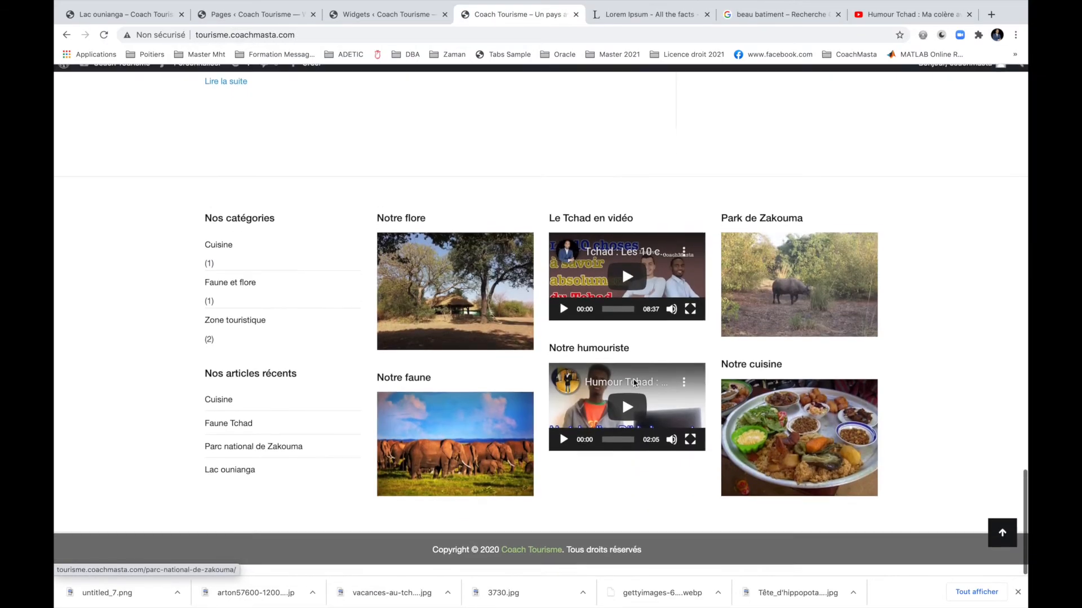
{"action": "scroll", "coordinate": [635, 383], "scroll_direction": "up", "scroll_amount": 20}
{"action": "scroll", "coordinate": [633, 383], "scroll_direction": "up", "scroll_amount": 15}
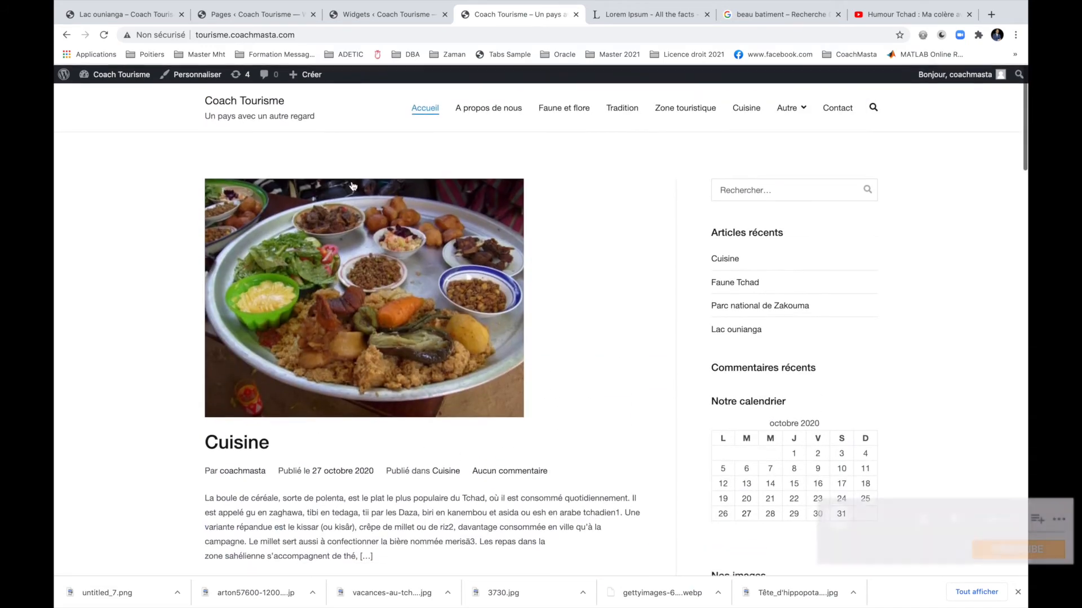
In Global > Arrière-plan, set the elephant photo as the inside-container background.
{"action": "left_click", "coordinate": [187, 74]}
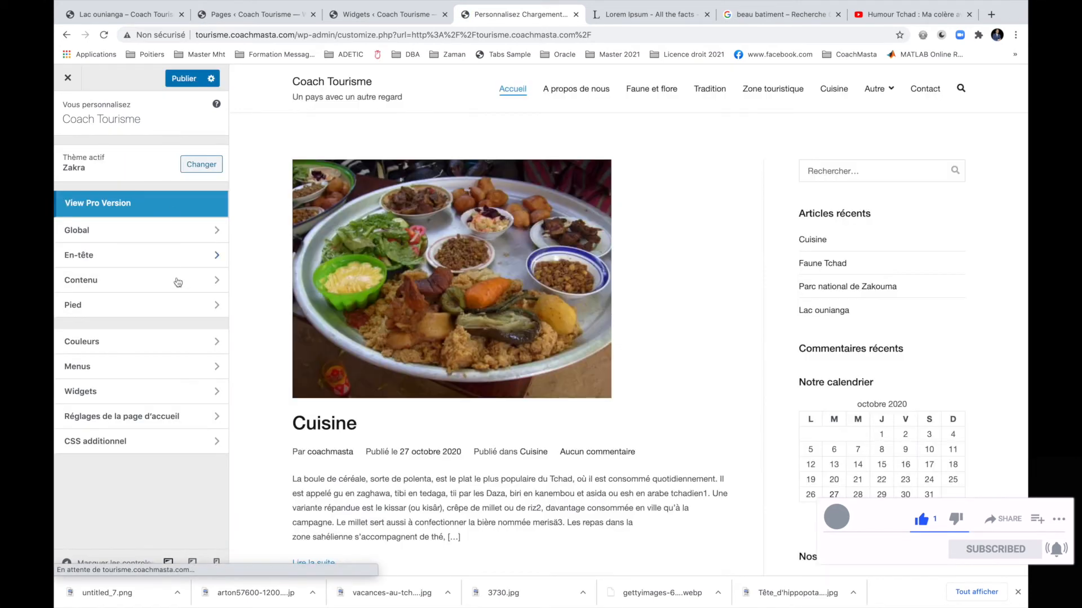
{"action": "left_click", "coordinate": [138, 230]}
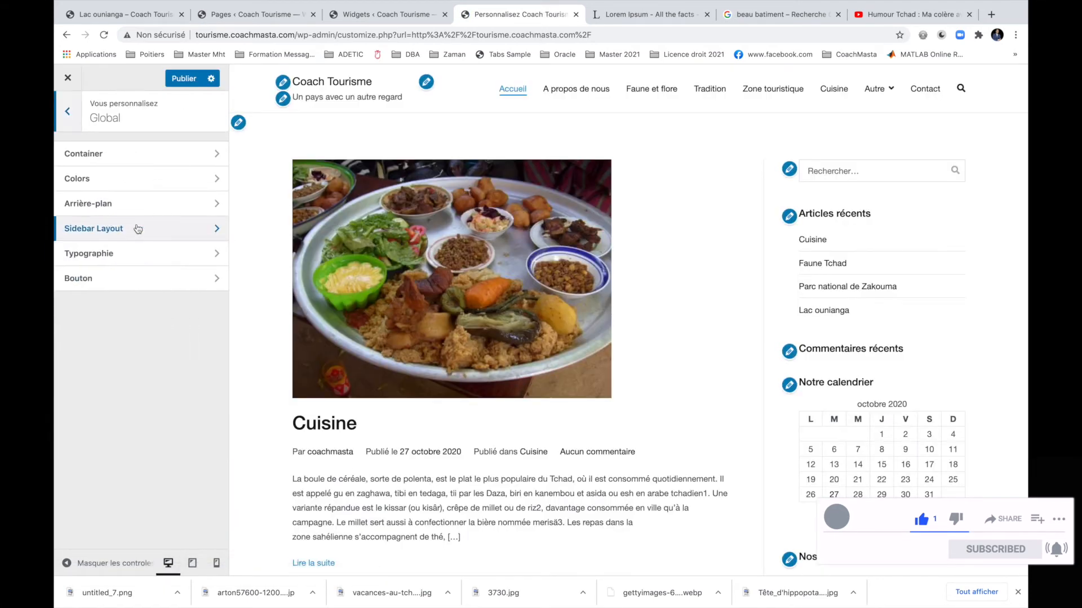
{"action": "left_click", "coordinate": [130, 206]}
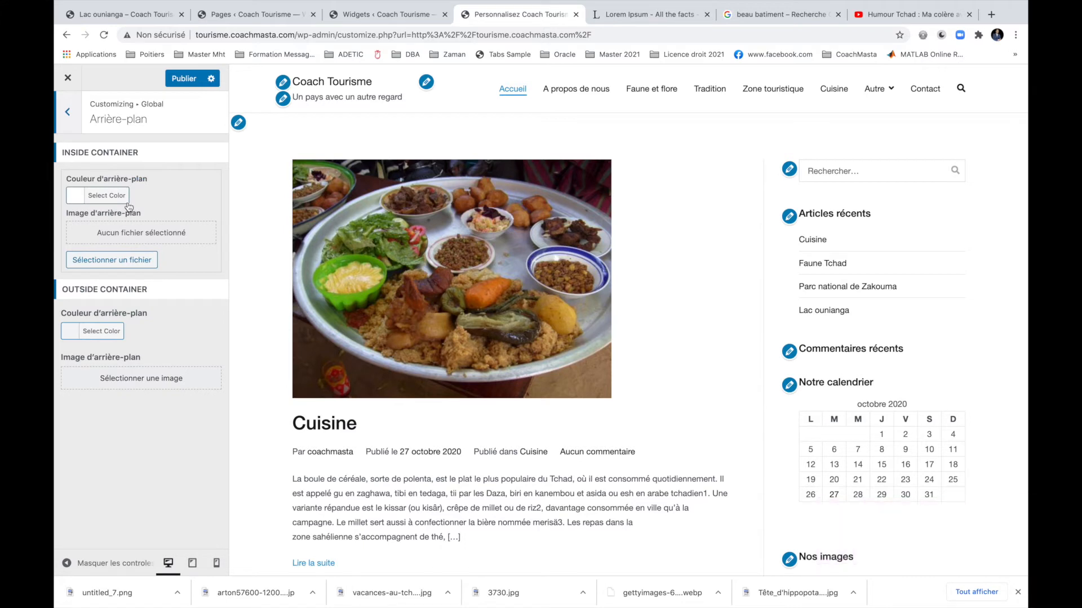
{"action": "left_click", "coordinate": [139, 258]}
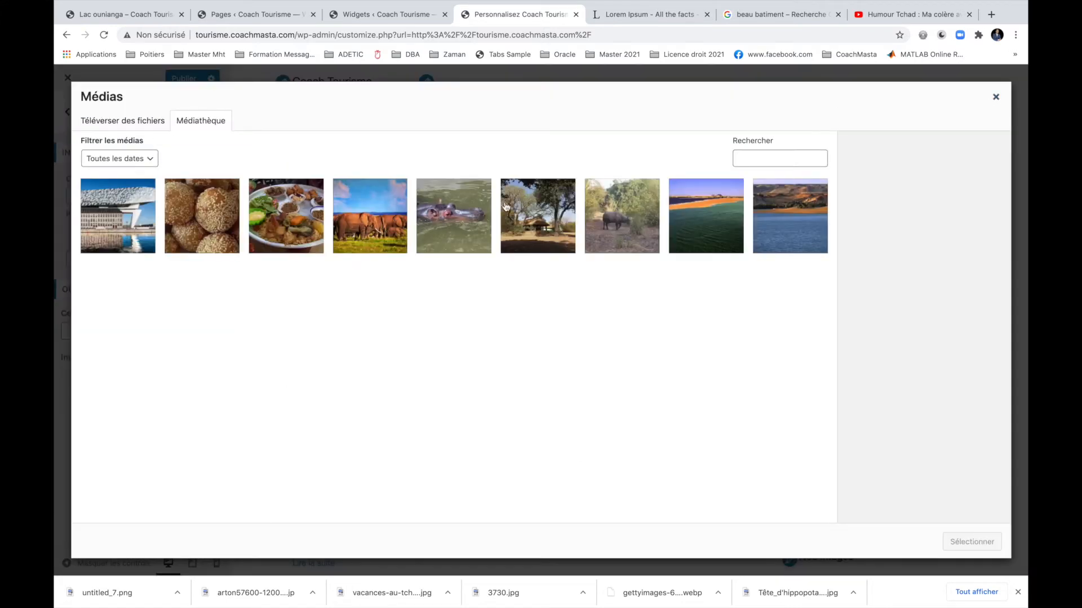
{"action": "left_click", "coordinate": [395, 221]}
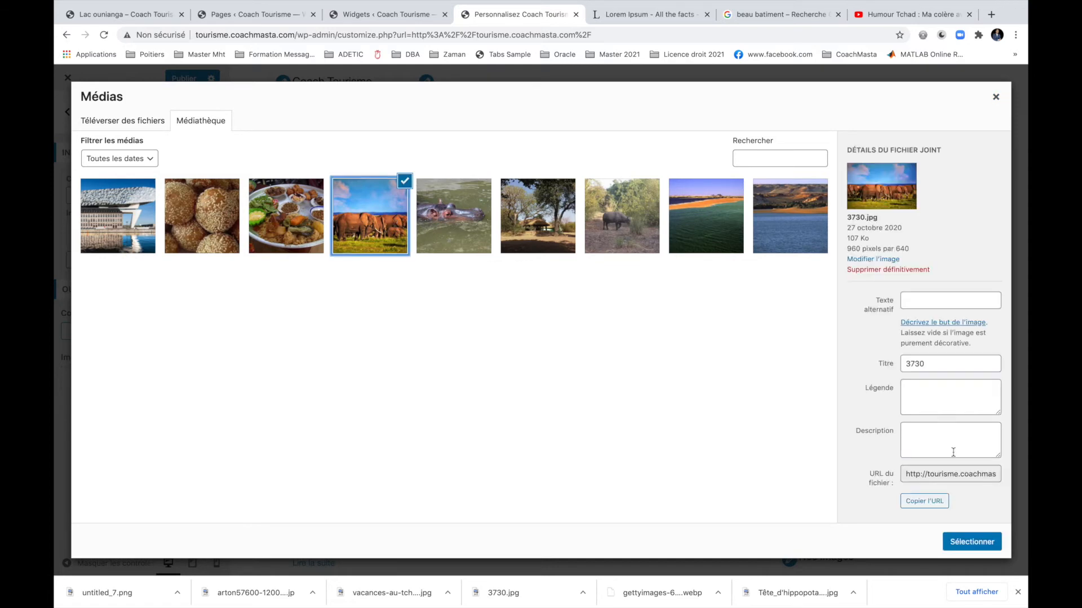
{"action": "left_click", "coordinate": [970, 542]}
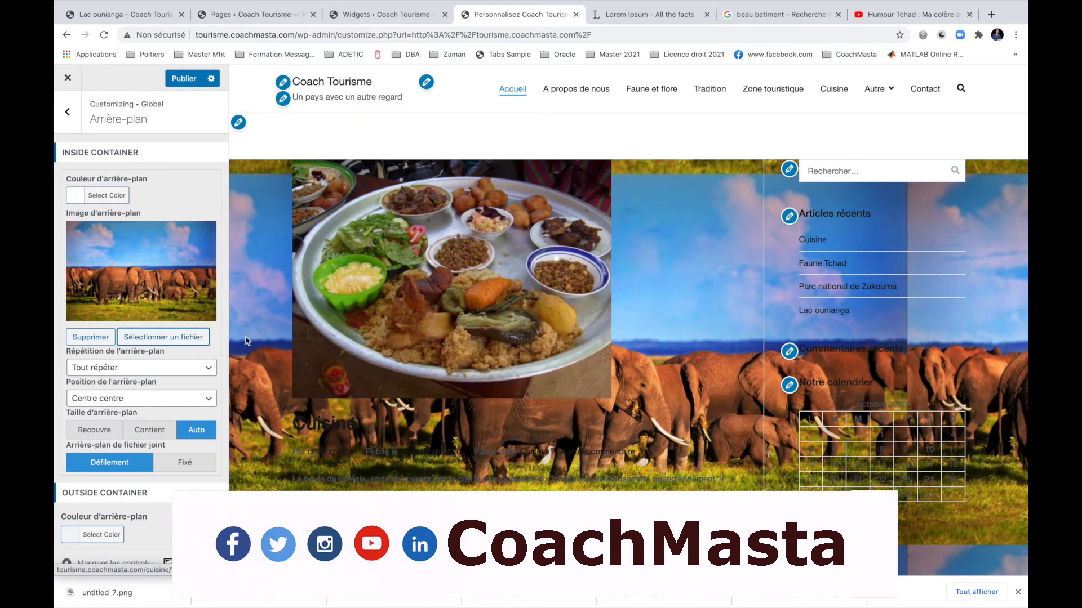
Preview the elephant background, then remove the inside background image again.
{"action": "scroll", "coordinate": [159, 240], "scroll_direction": "down", "scroll_amount": 1}
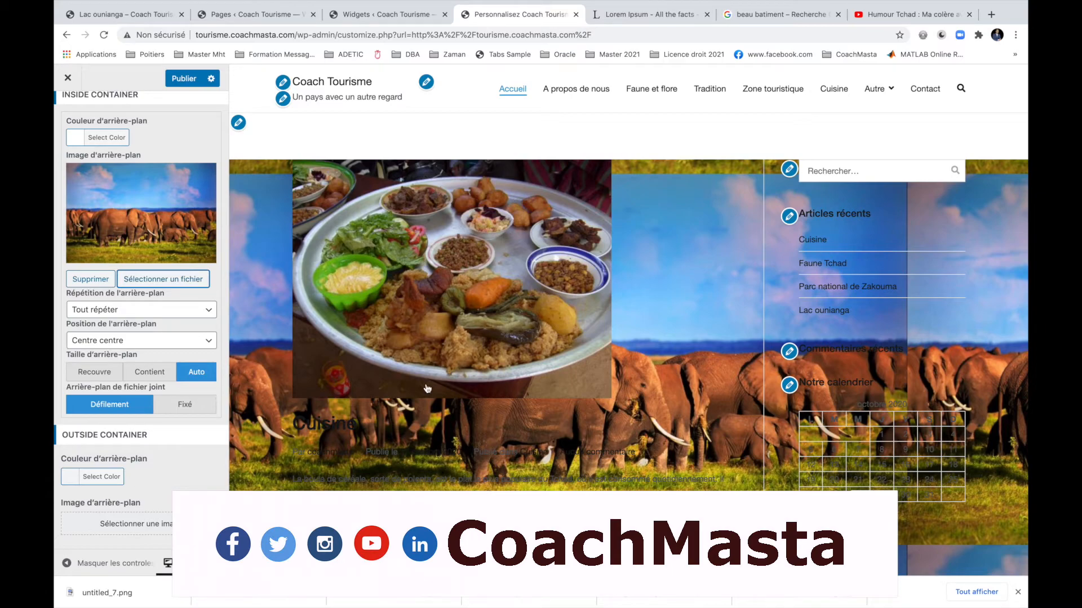
{"action": "scroll", "coordinate": [441, 418], "scroll_direction": "down", "scroll_amount": 20}
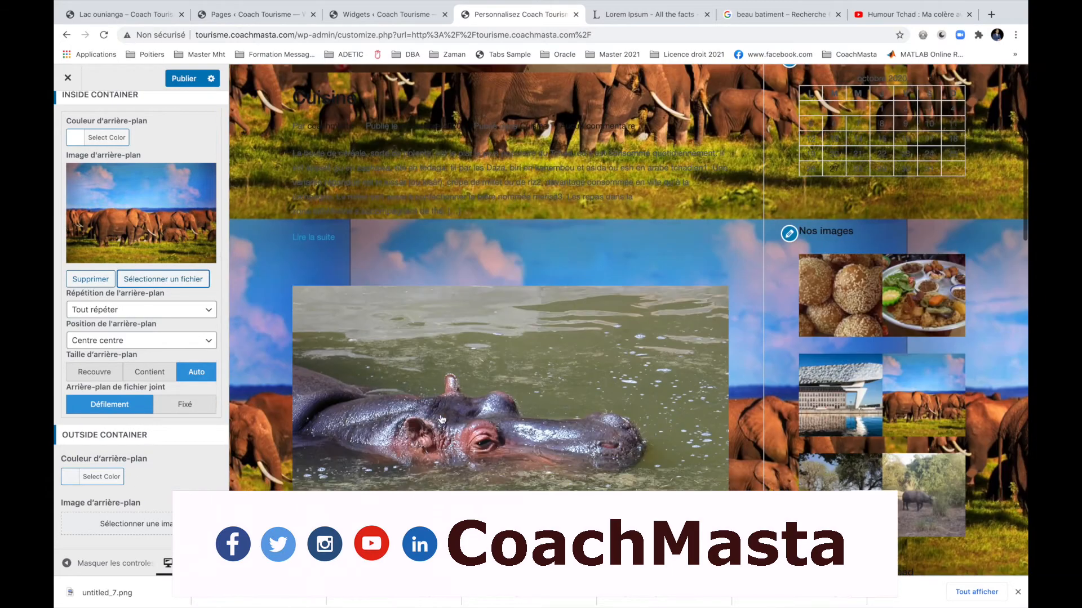
{"action": "scroll", "coordinate": [441, 416], "scroll_direction": "up", "scroll_amount": 15}
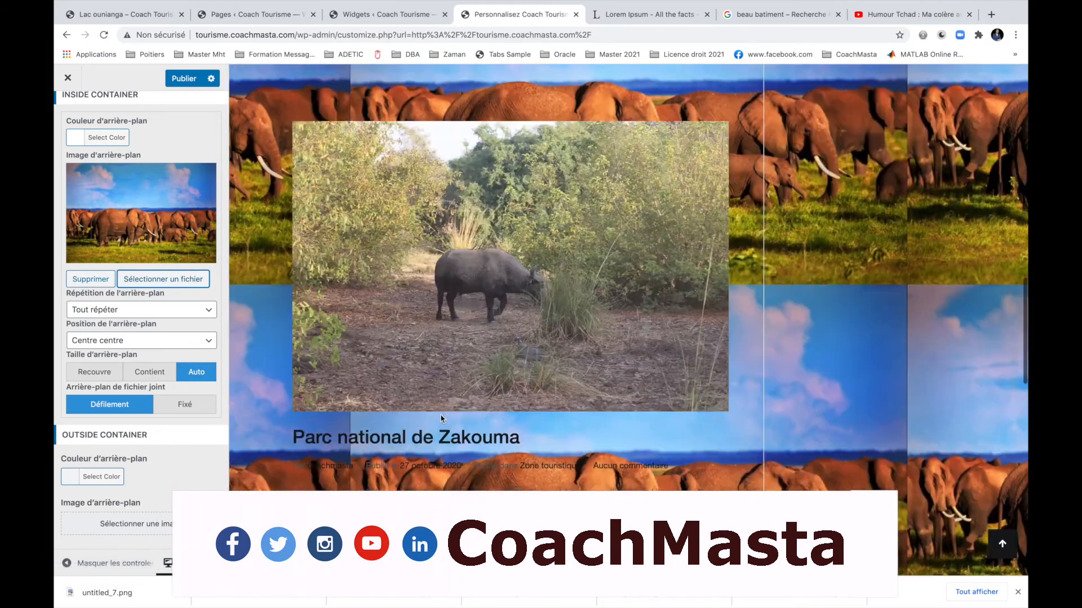
{"action": "scroll", "coordinate": [451, 326], "scroll_direction": "up", "scroll_amount": 8}
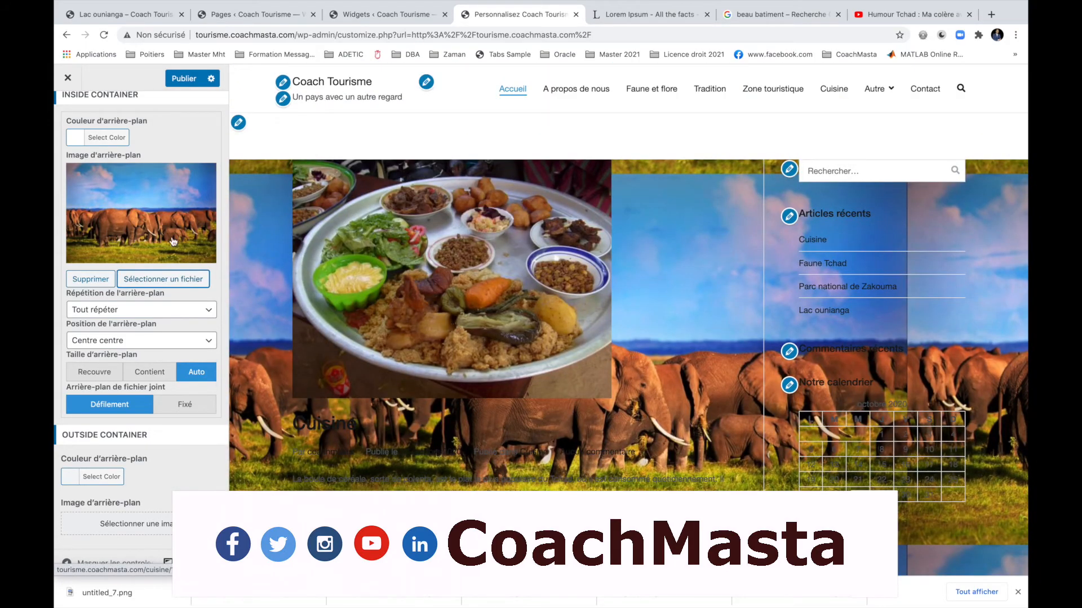
{"action": "left_click", "coordinate": [105, 280]}
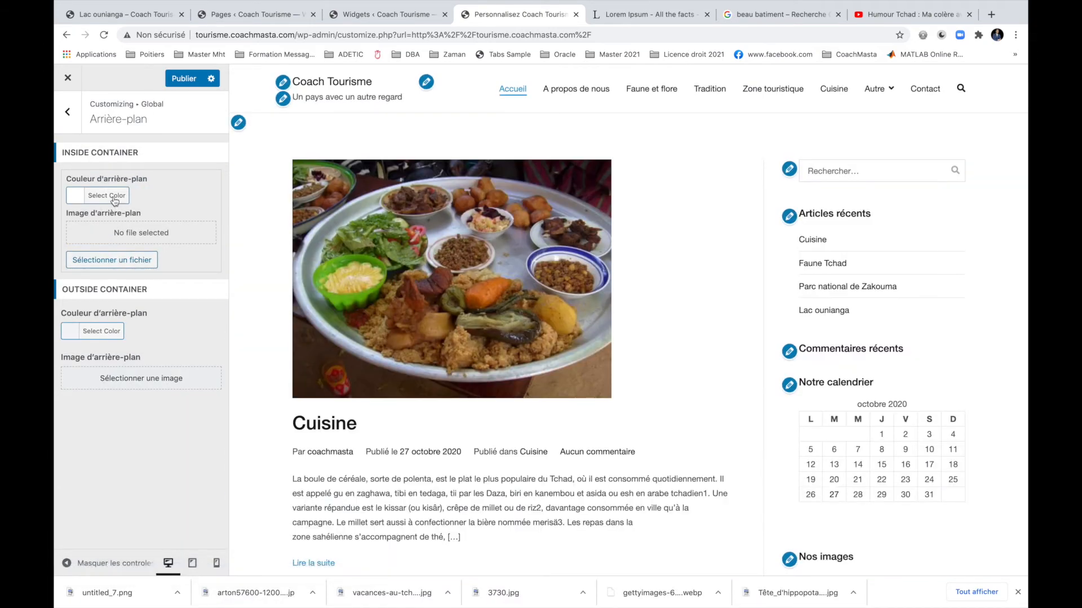
Try grey for the inside and outside container backgrounds, then clear both colours.
{"action": "left_click", "coordinate": [114, 201]}
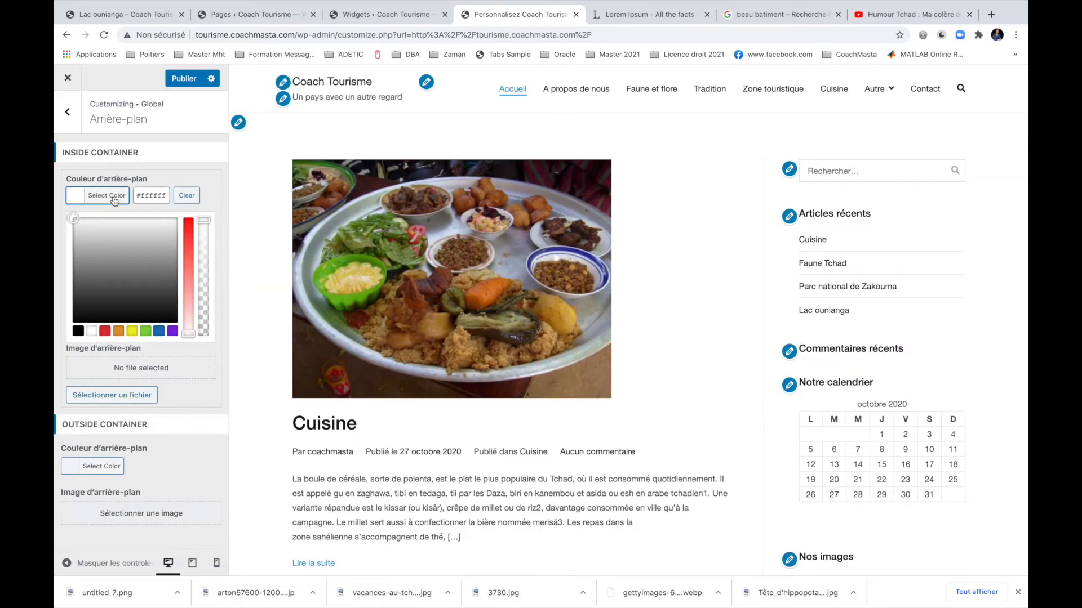
{"action": "left_click", "coordinate": [118, 253]}
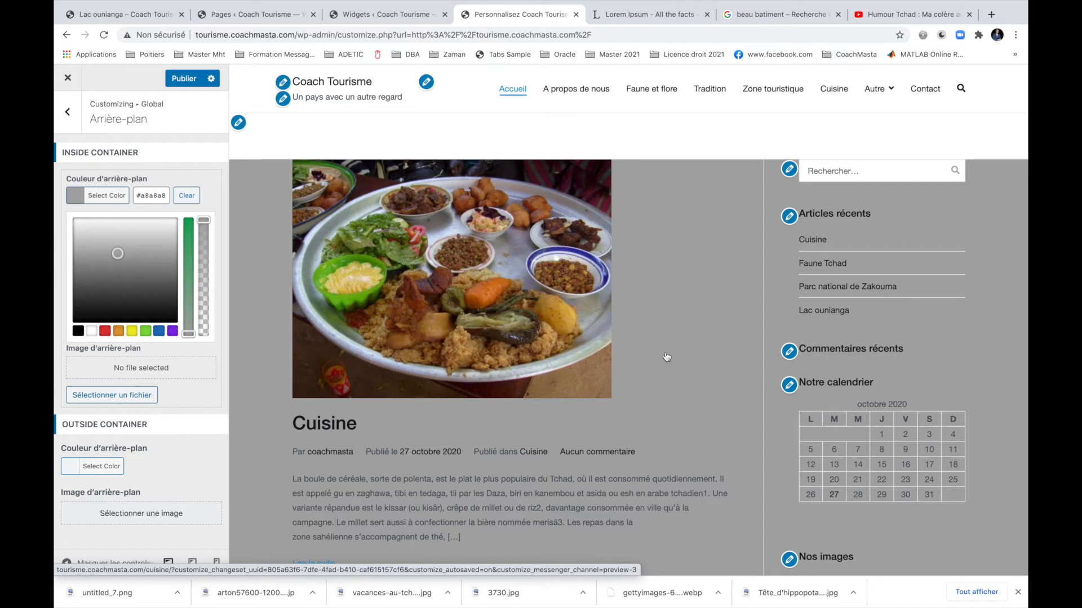
{"action": "left_click", "coordinate": [188, 197]}
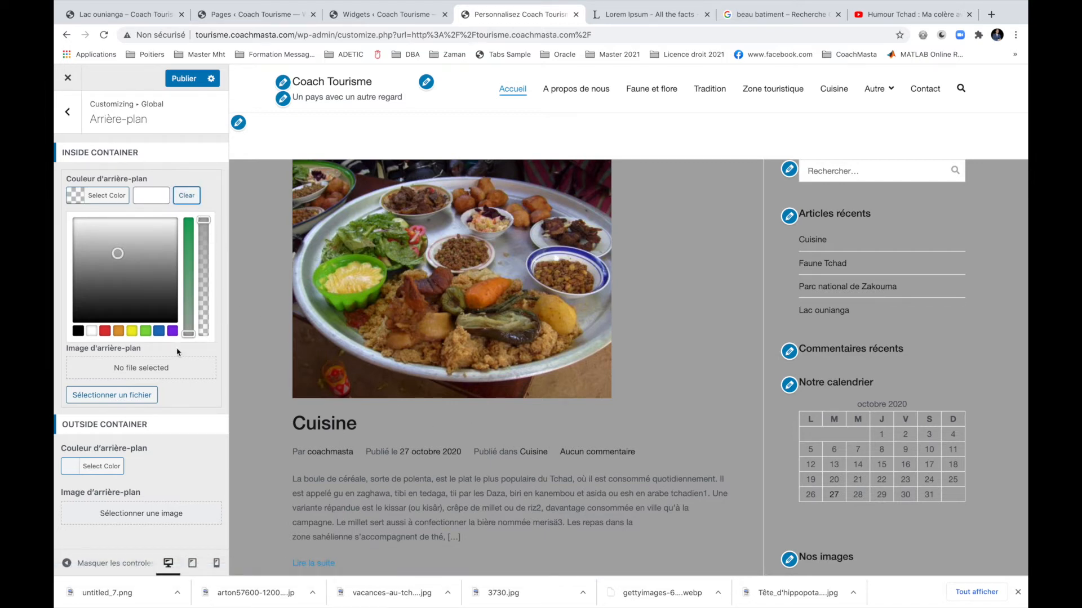
{"action": "left_click", "coordinate": [109, 467]}
{"action": "left_click", "coordinate": [107, 428]}
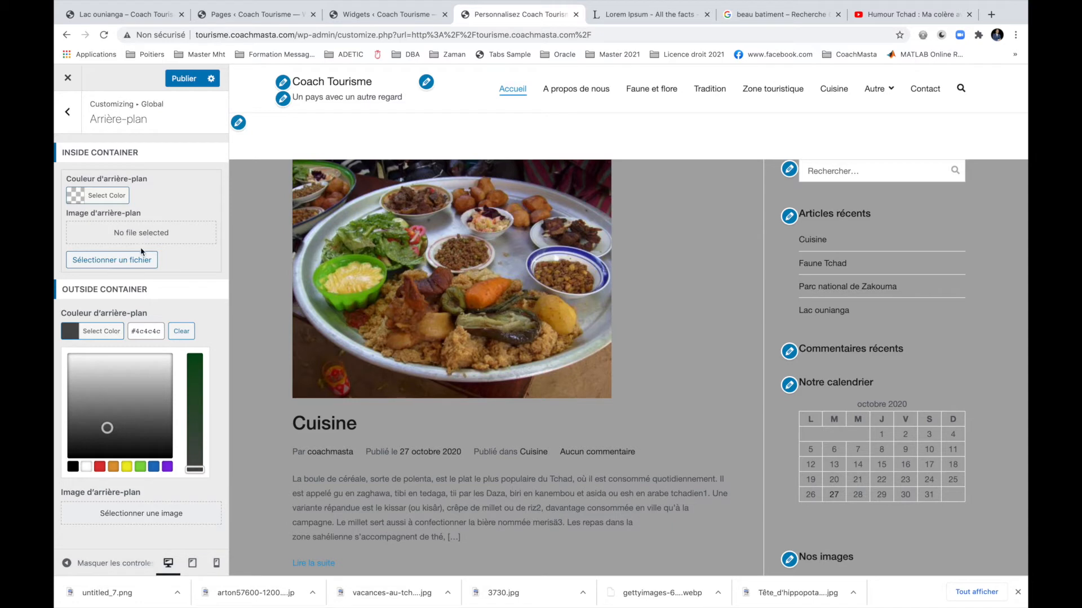
{"action": "left_click", "coordinate": [181, 337]}
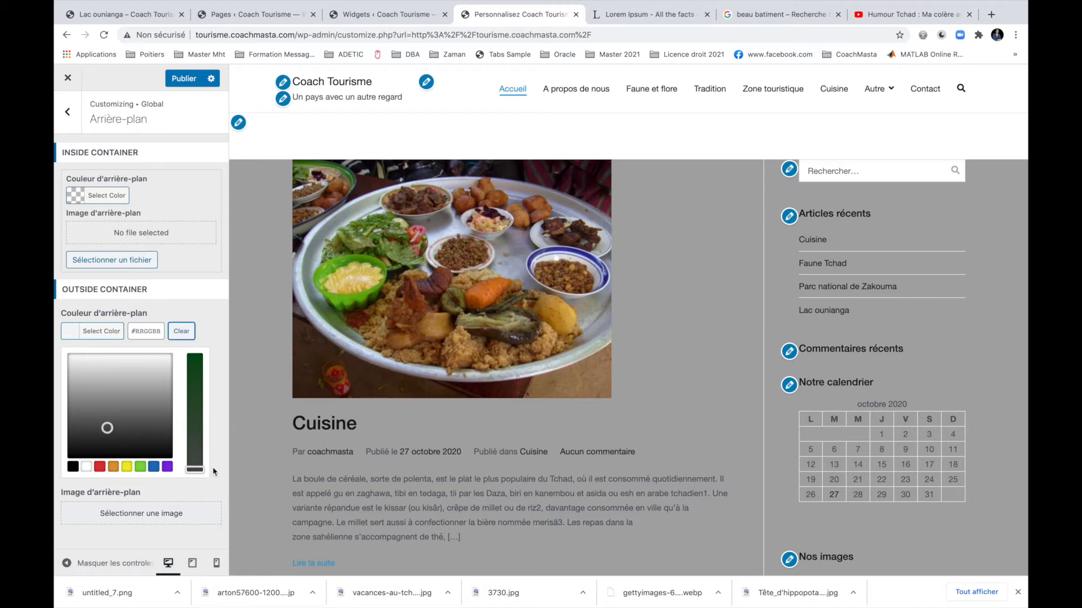
Reopen the background settings and reload the customizing page.
{"action": "left_click", "coordinate": [68, 111]}
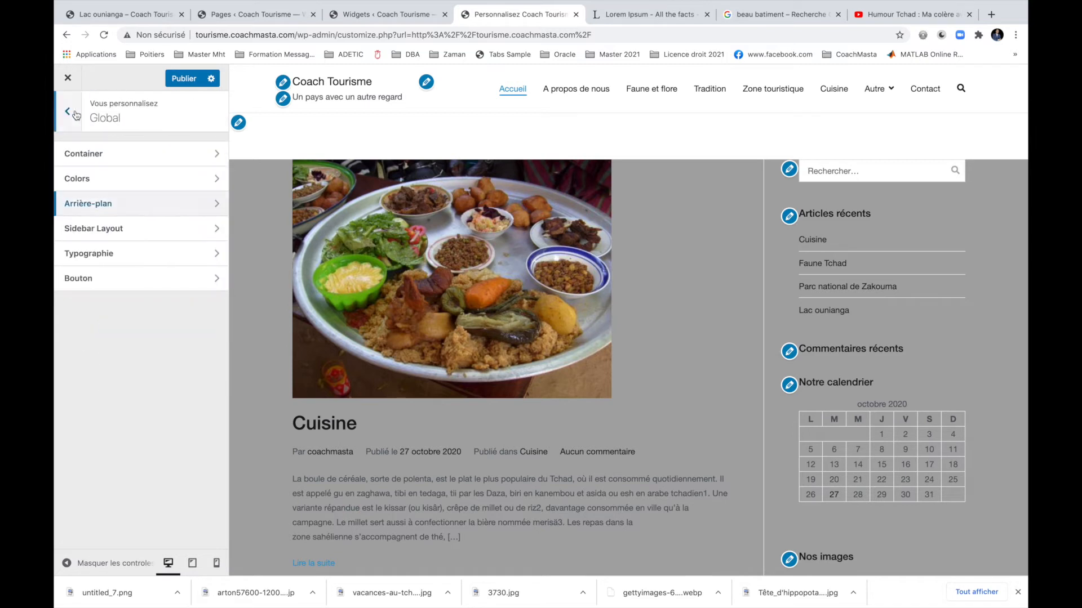
{"action": "left_click", "coordinate": [174, 212]}
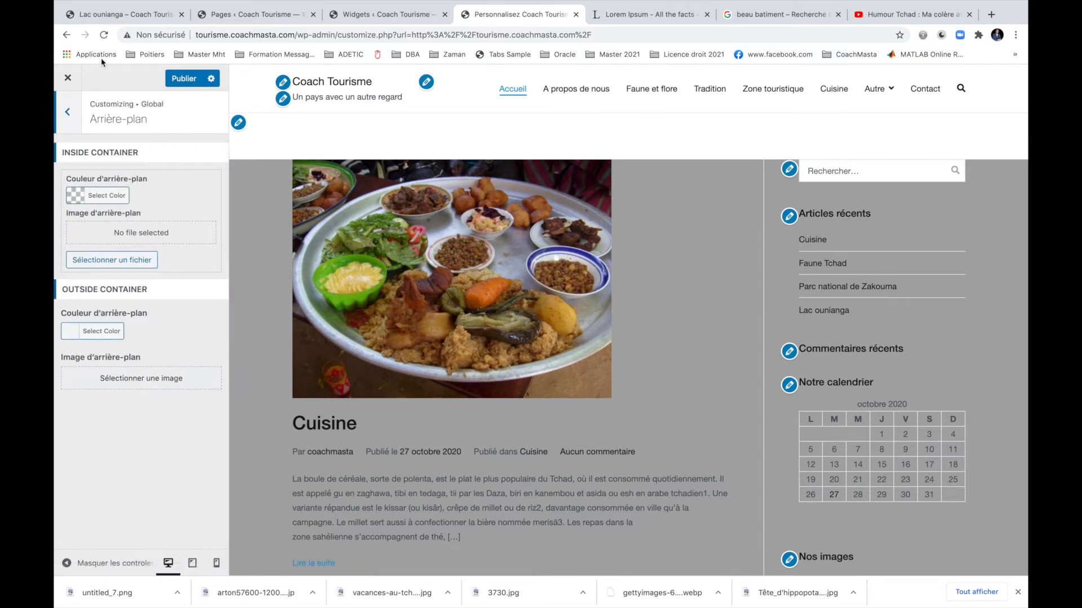
{"action": "left_click", "coordinate": [104, 35]}
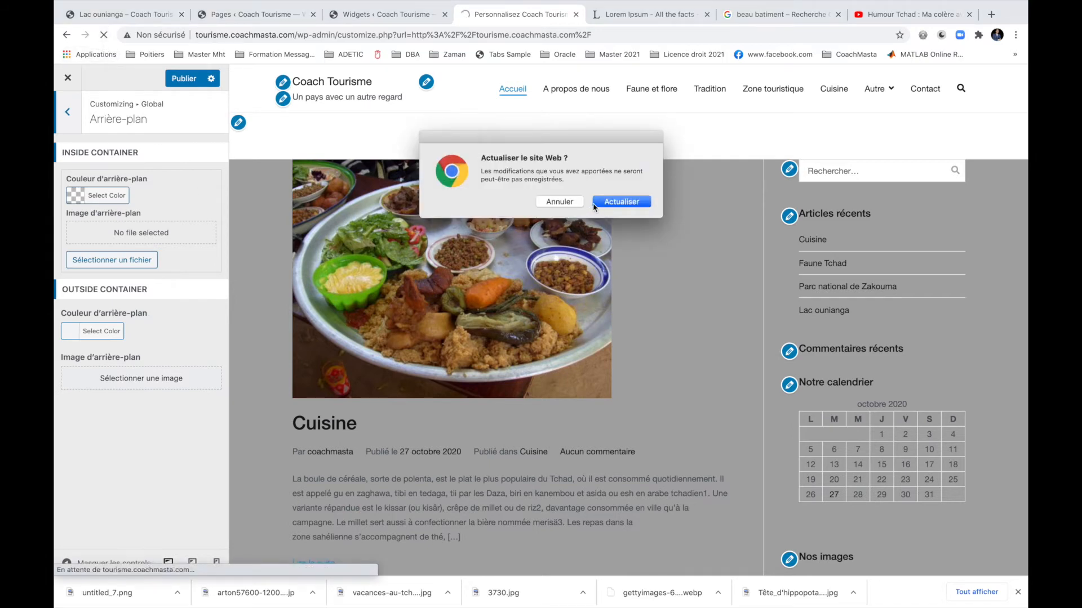
Confirm the reload and reopen Global > Arrière-plan.
{"action": "left_click", "coordinate": [609, 205]}
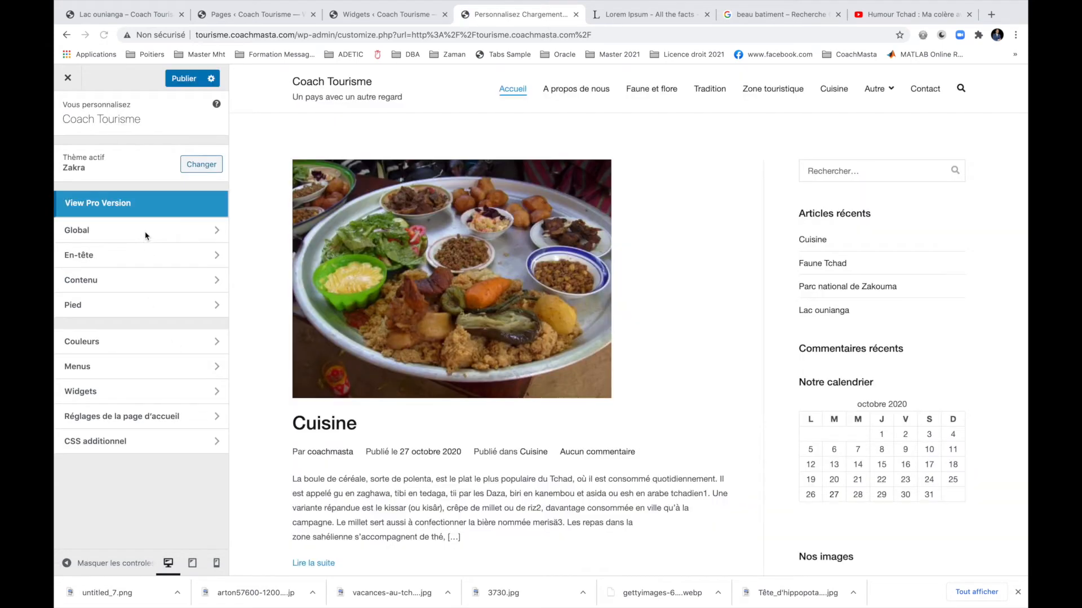
{"action": "left_click", "coordinate": [146, 236]}
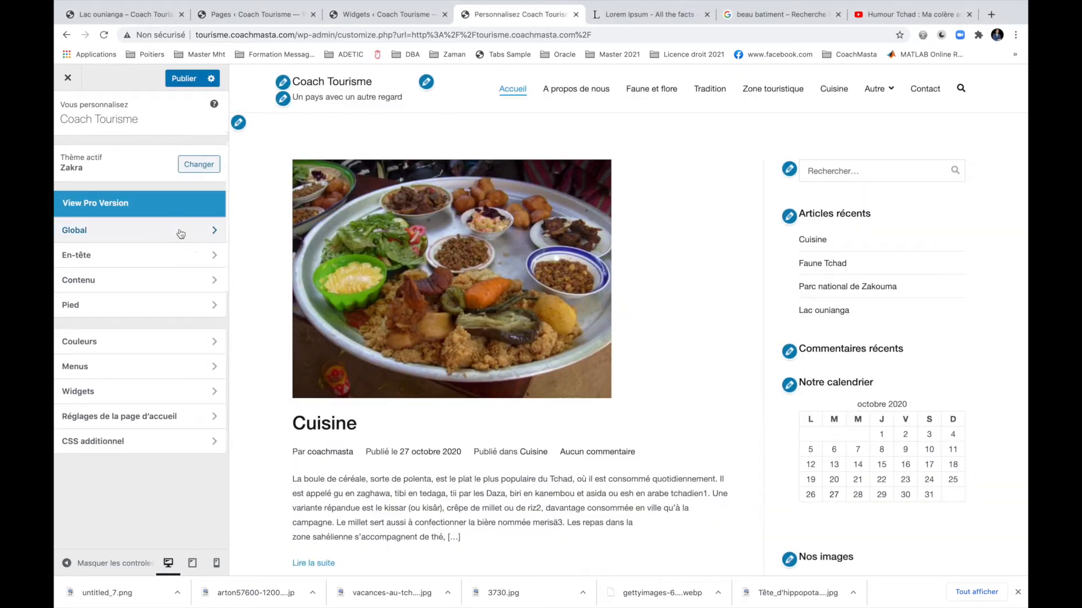
{"action": "left_click", "coordinate": [170, 206]}
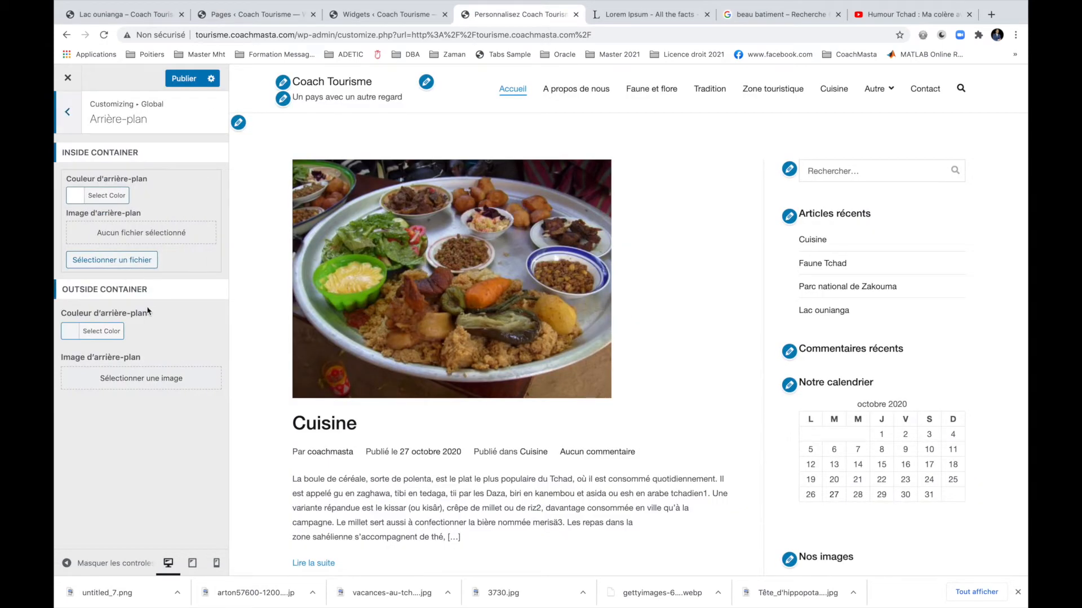
Set the outside-container background to mid grey #848484 and go back to the Global list.
{"action": "left_click", "coordinate": [119, 335]}
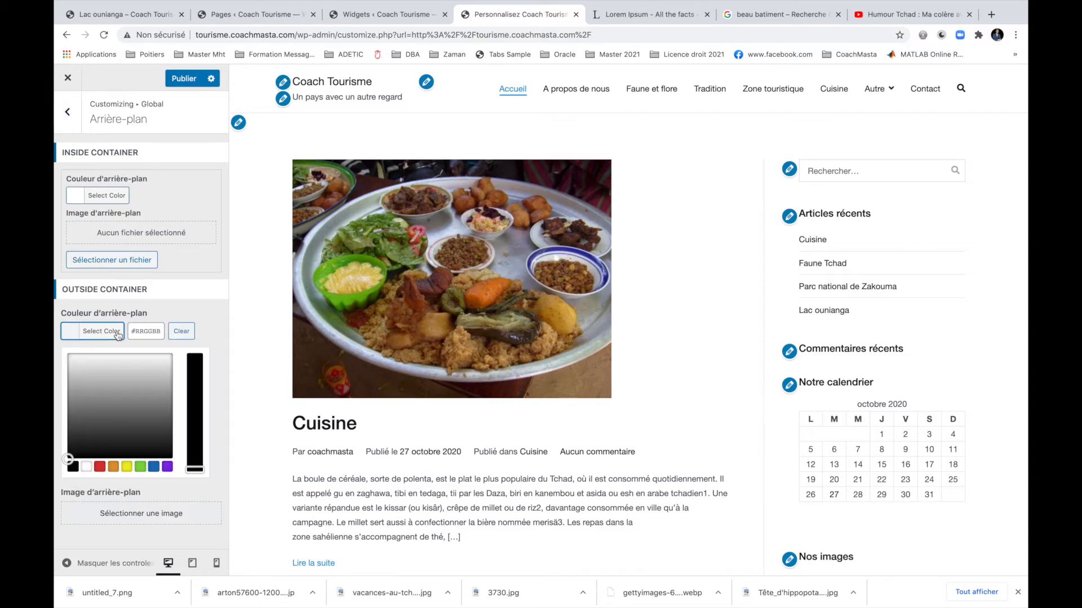
{"action": "left_click", "coordinate": [147, 404]}
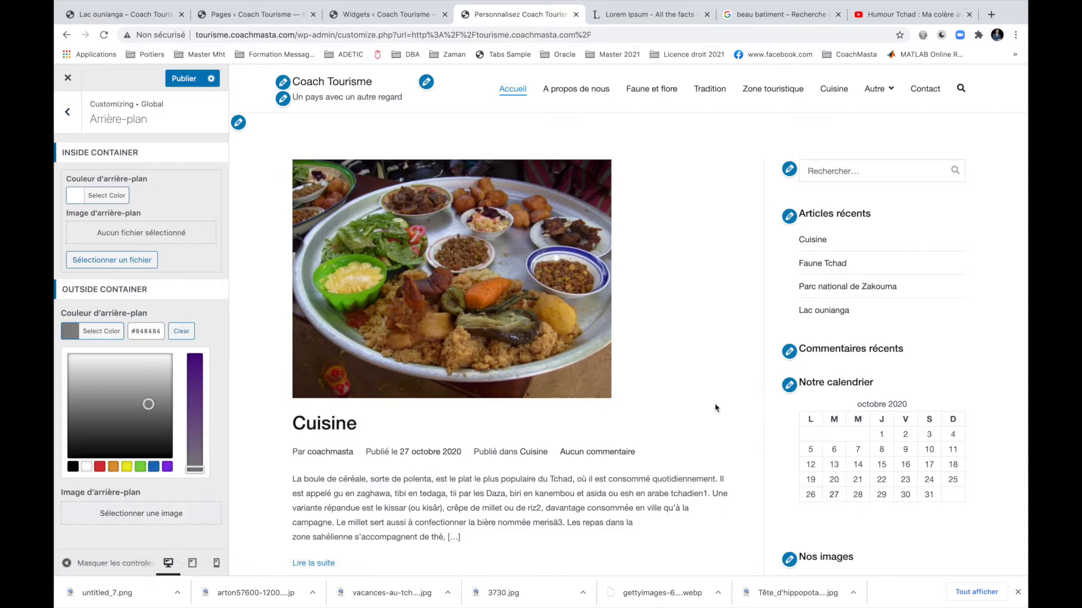
{"action": "scroll", "coordinate": [715, 407], "scroll_direction": "down", "scroll_amount": 20}
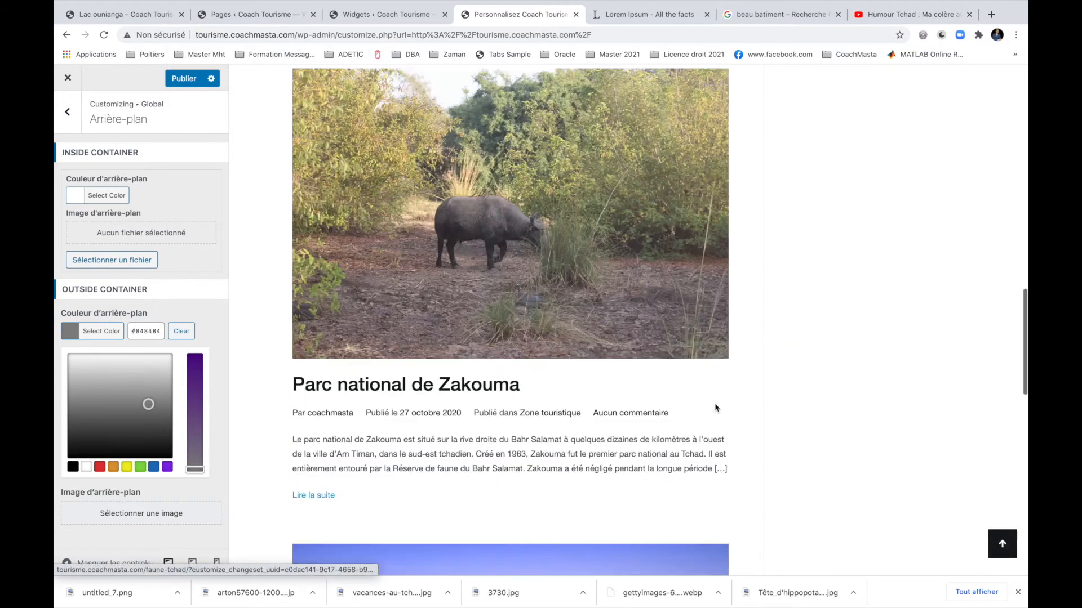
{"action": "scroll", "coordinate": [715, 407], "scroll_direction": "down", "scroll_amount": 7}
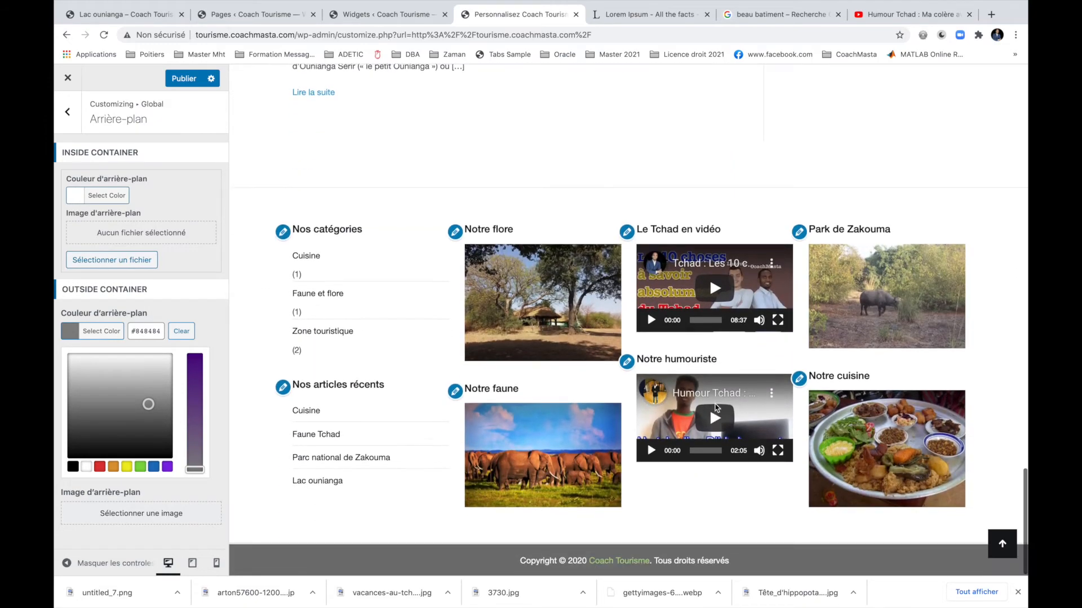
{"action": "scroll", "coordinate": [715, 407], "scroll_direction": "up", "scroll_amount": 10}
{"action": "scroll", "coordinate": [715, 408], "scroll_direction": "up", "scroll_amount": 8}
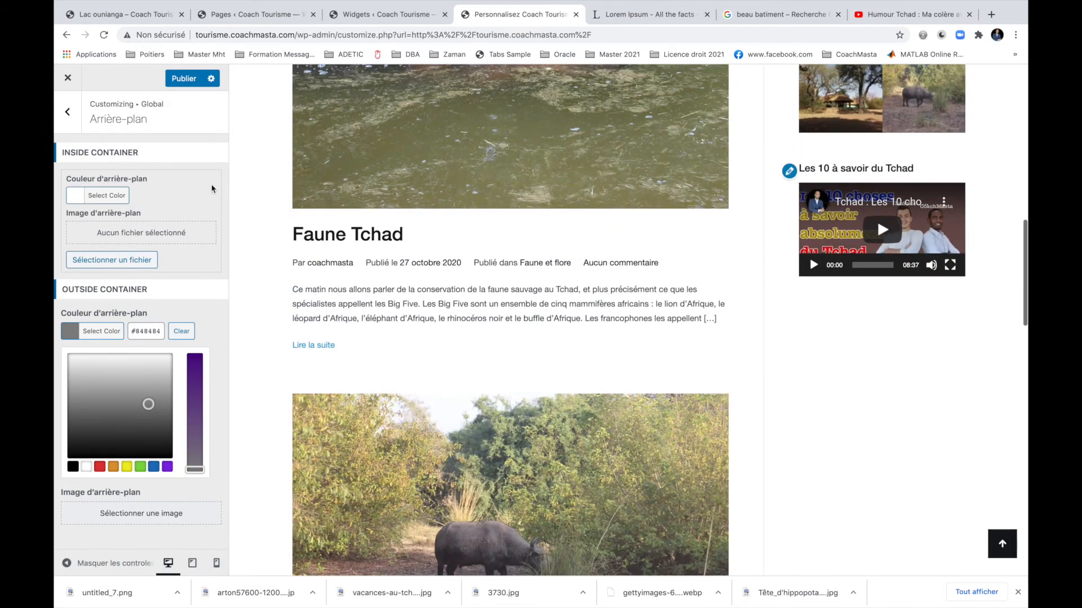
{"action": "left_click", "coordinate": [67, 111]}
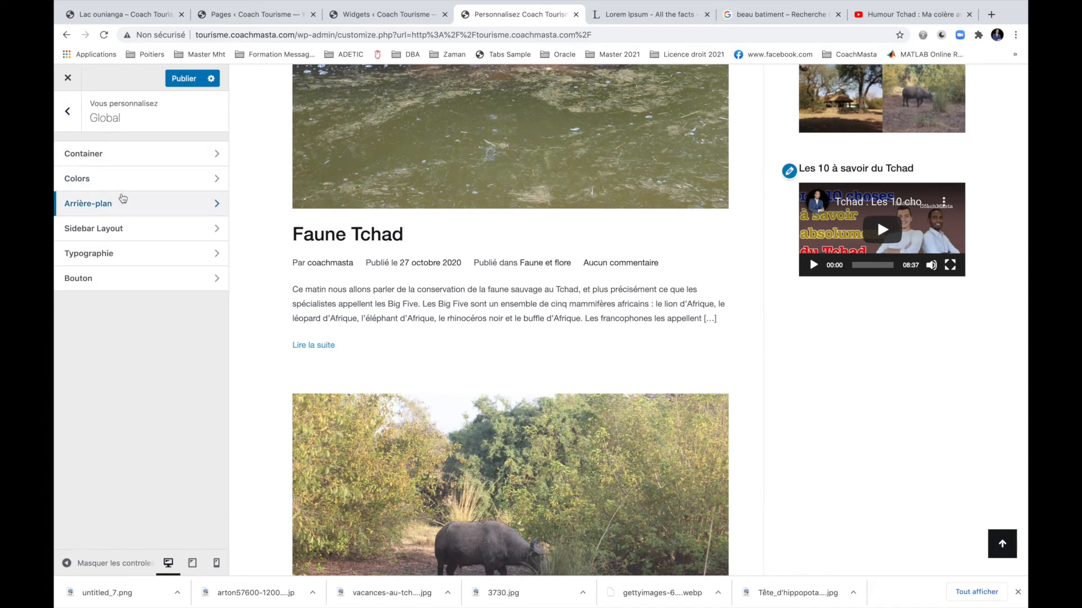
{"action": "left_click", "coordinate": [133, 161]}
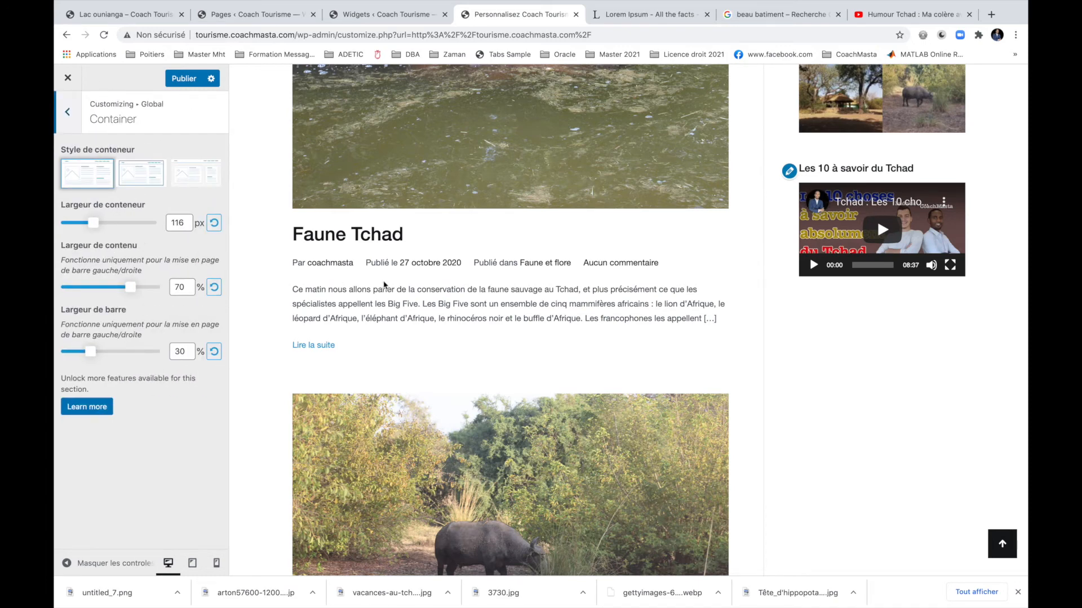
Try the fully boxed container style, then settle on the second boxed style.
{"action": "scroll", "coordinate": [392, 284], "scroll_direction": "down", "scroll_amount": 15}
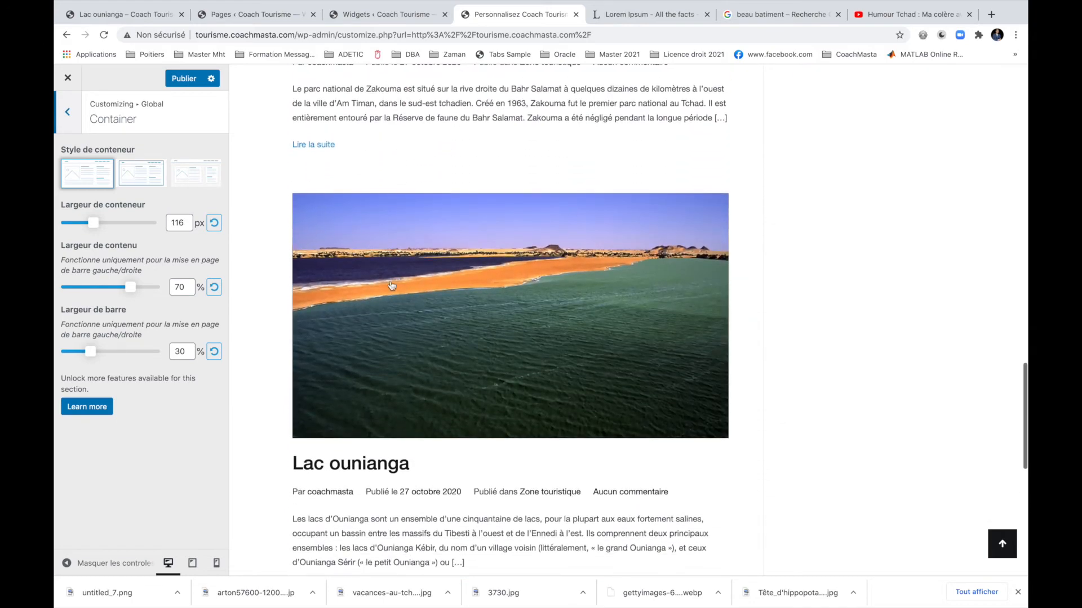
{"action": "scroll", "coordinate": [391, 285], "scroll_direction": "down", "scroll_amount": 5}
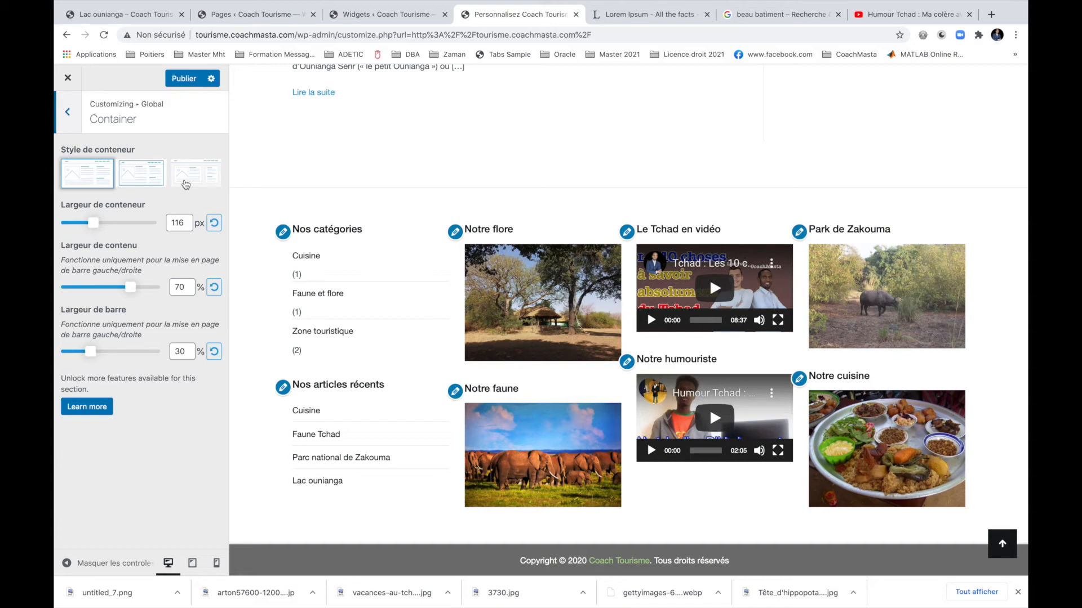
{"action": "left_click", "coordinate": [185, 184]}
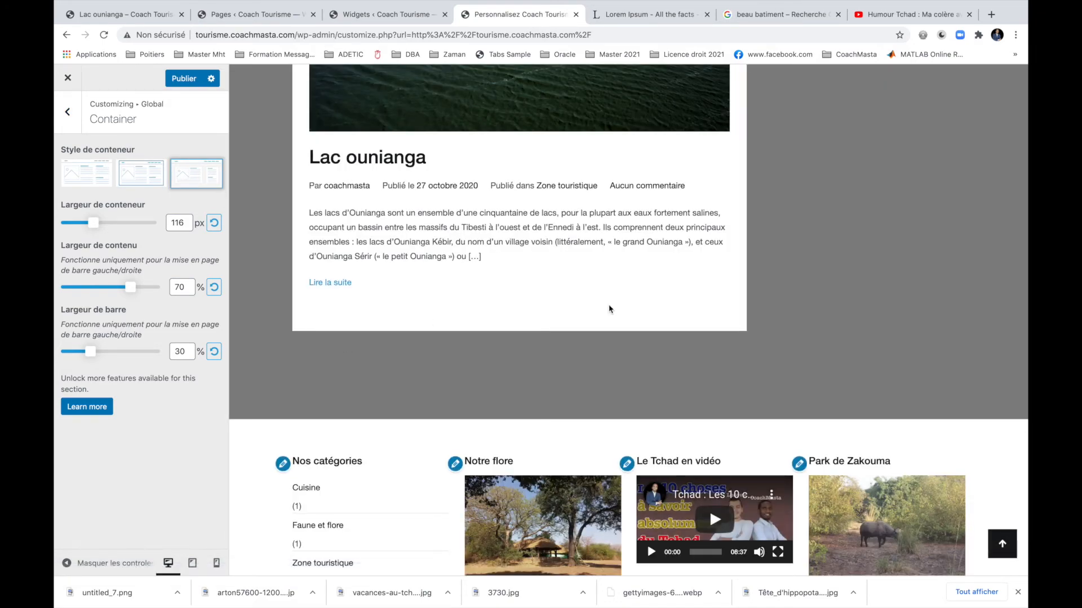
{"action": "scroll", "coordinate": [639, 308], "scroll_direction": "up", "scroll_amount": 20}
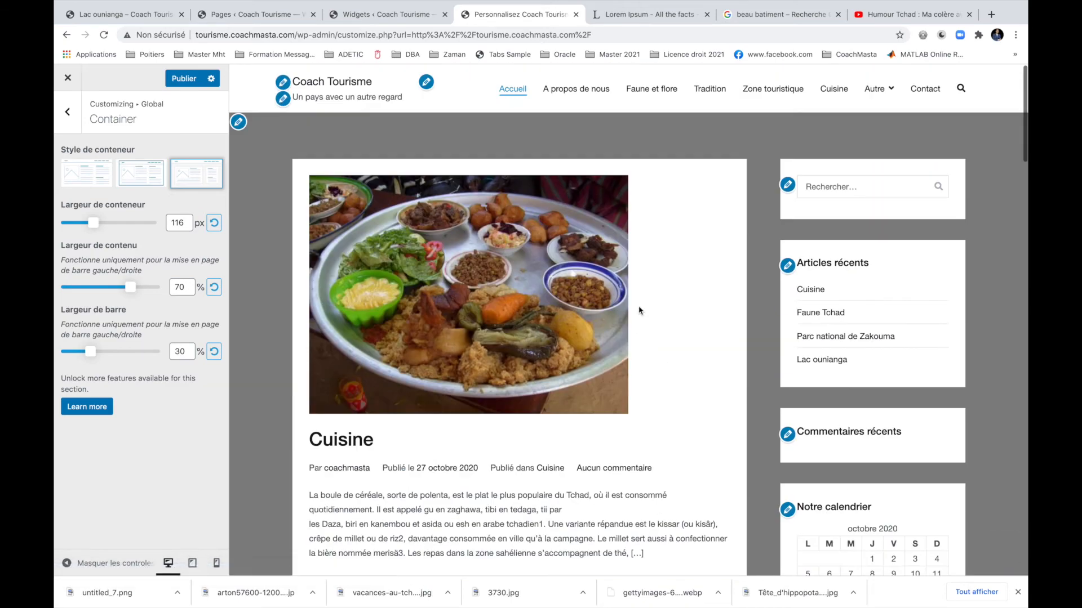
{"action": "left_click", "coordinate": [137, 178]}
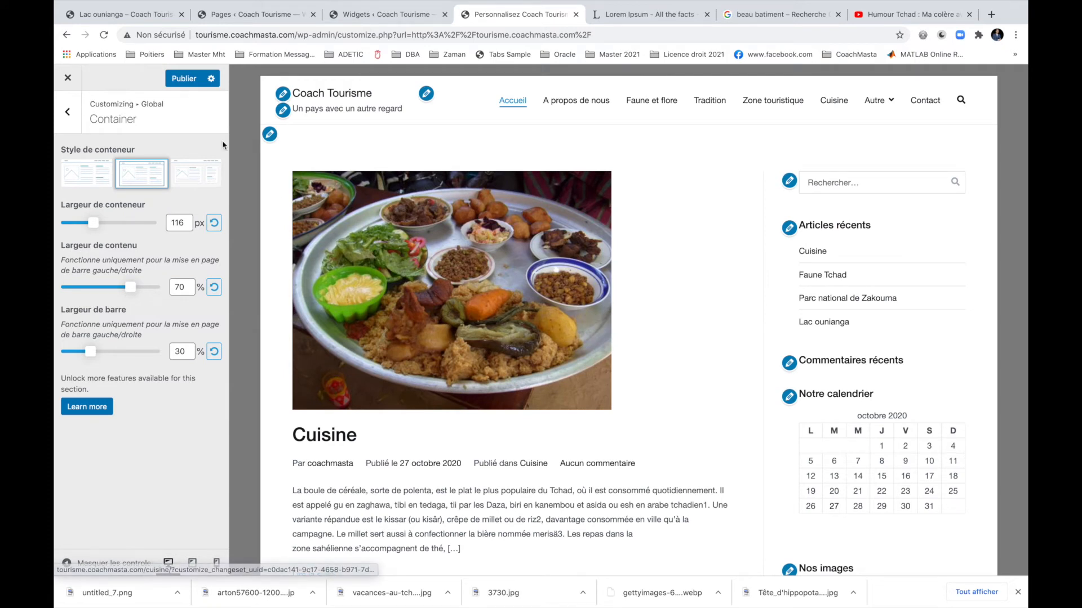
{"action": "left_click", "coordinate": [67, 112]}
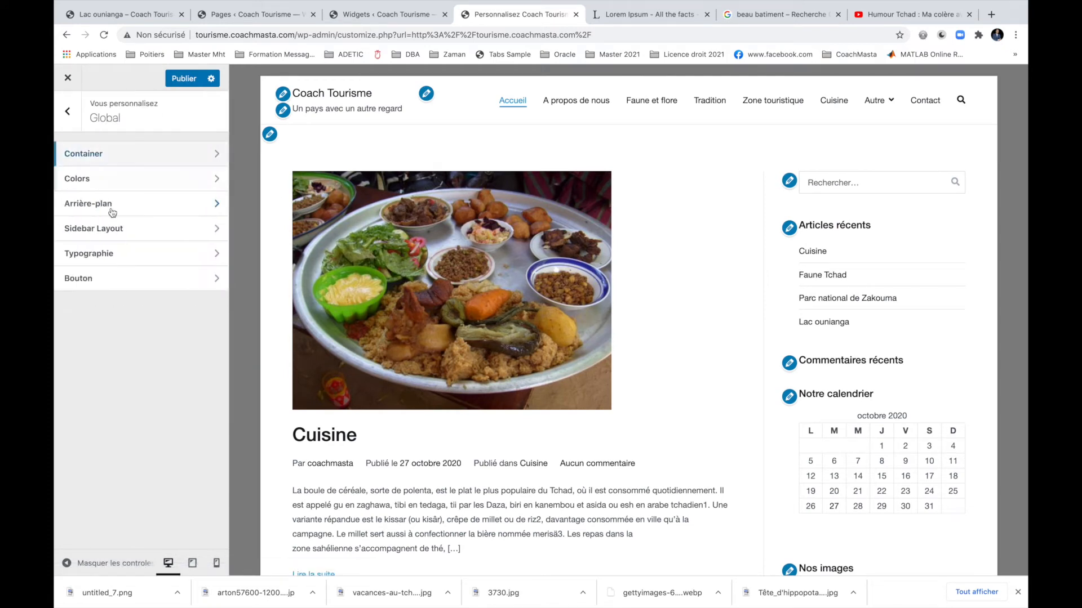
Set the outside-container background to orange #dd9933 and publish it.
{"action": "left_click", "coordinate": [131, 205]}
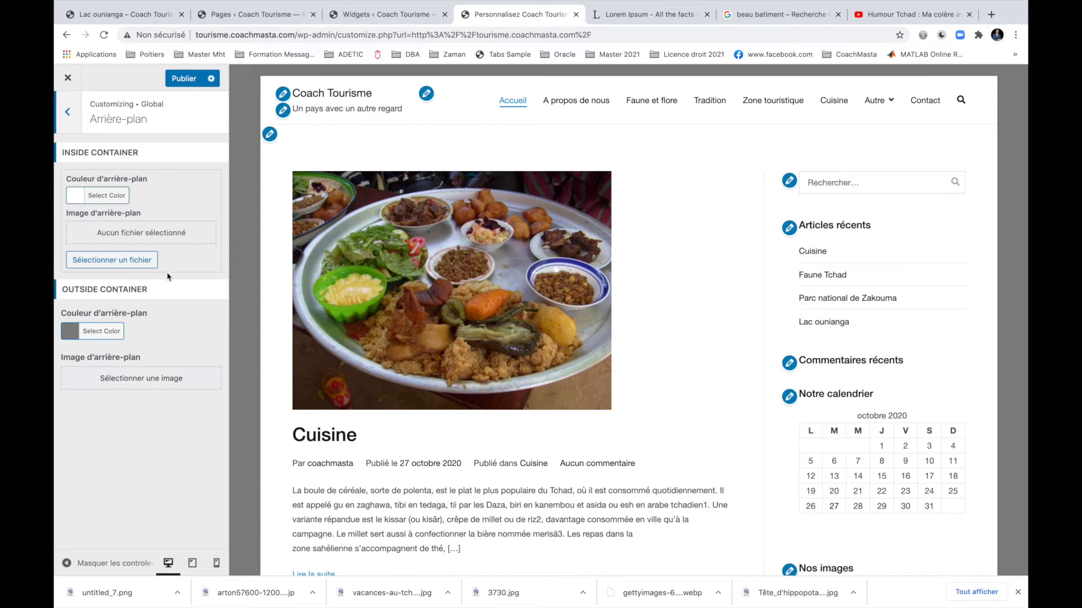
{"action": "left_click", "coordinate": [100, 333]}
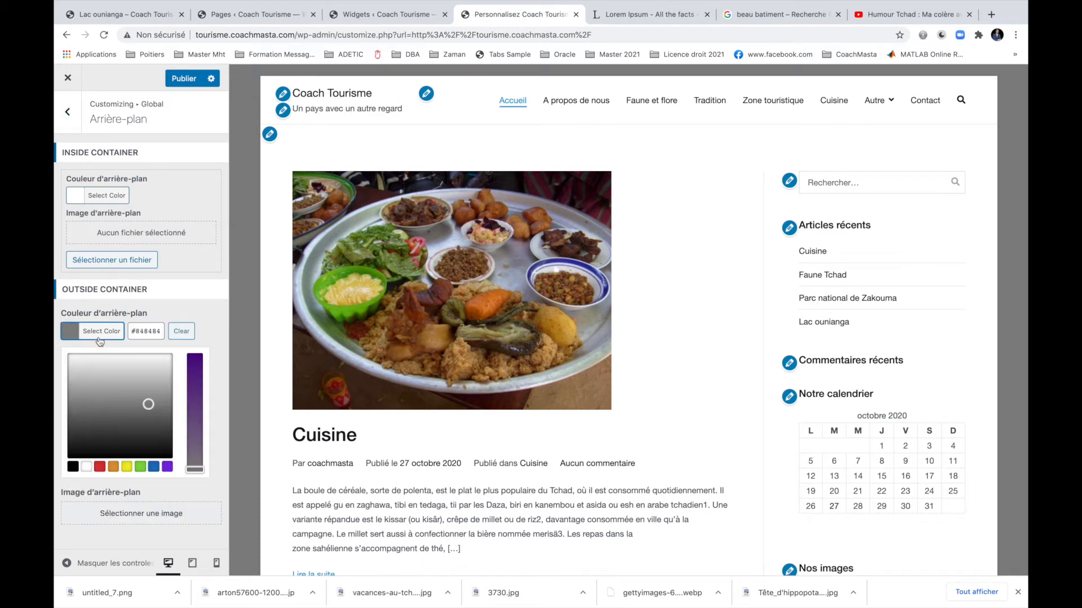
{"action": "left_click", "coordinate": [152, 430]}
{"action": "left_click_drag", "start_coordinate": [153, 429], "coordinate": [140, 437]}
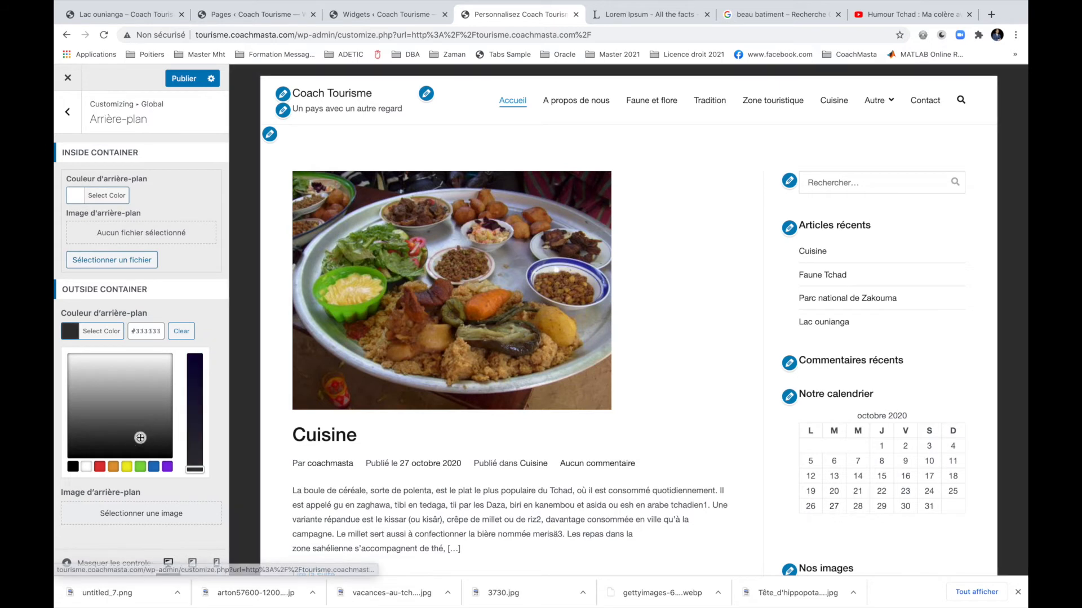
{"action": "left_click", "coordinate": [115, 465]}
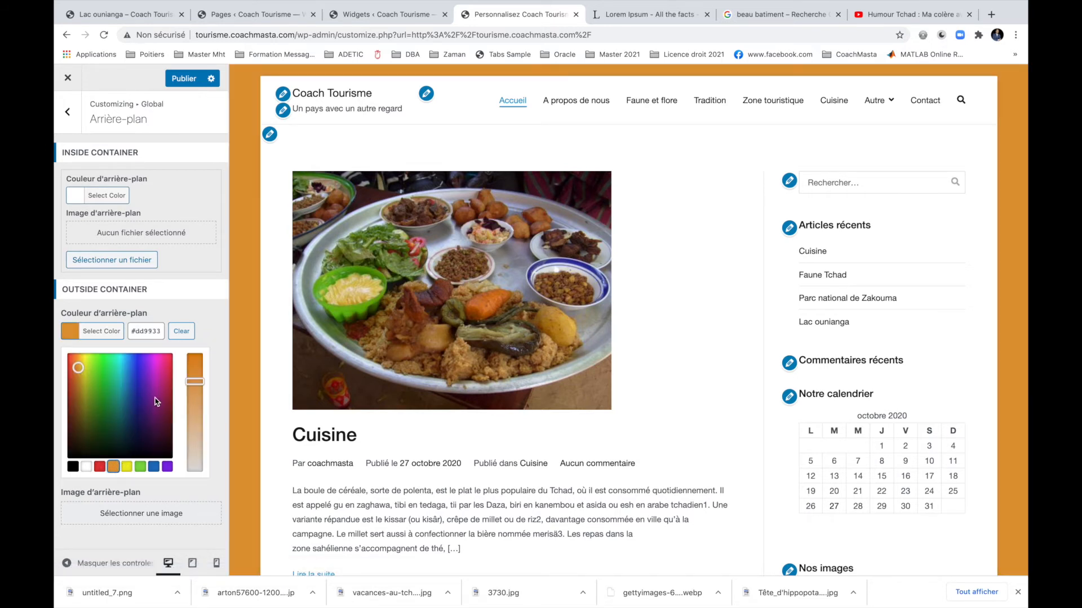
{"action": "left_click", "coordinate": [179, 79]}
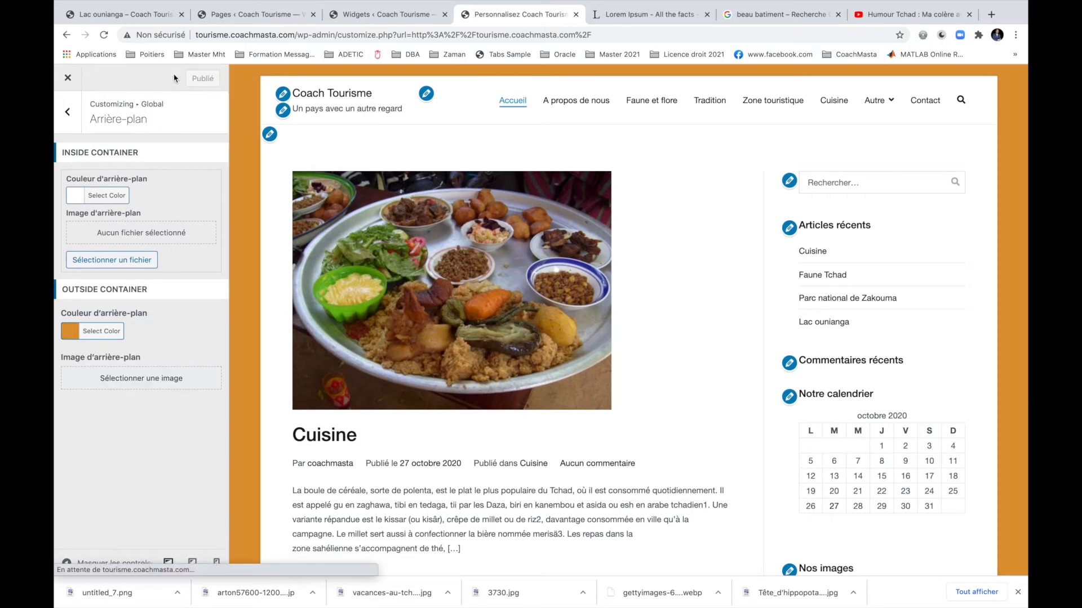
{"action": "left_click", "coordinate": [68, 79]}
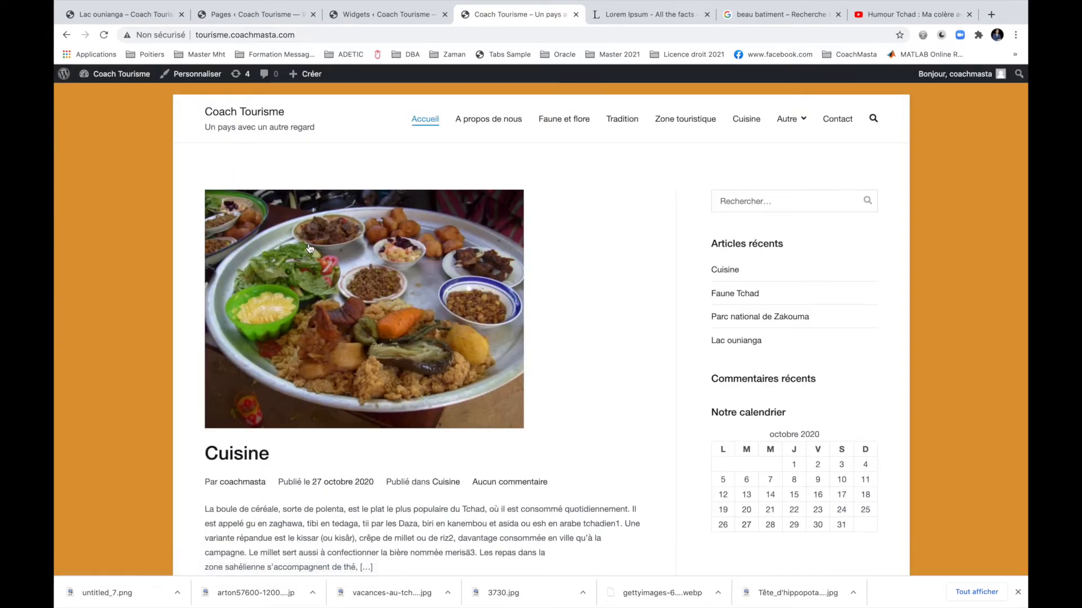
Scroll through the live homepage on its orange backdrop, then reopen the Customizer.
{"action": "scroll", "coordinate": [309, 248], "scroll_direction": "down", "scroll_amount": 15}
{"action": "scroll", "coordinate": [309, 247], "scroll_direction": "down", "scroll_amount": 10}
{"action": "scroll", "coordinate": [309, 251], "scroll_direction": "up", "scroll_amount": 20}
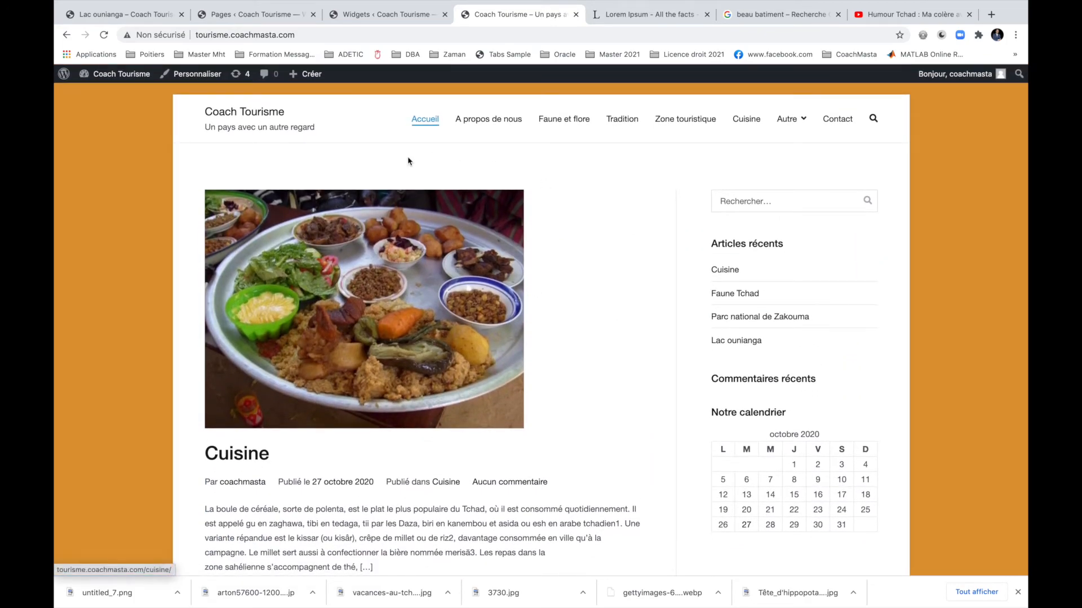
{"action": "left_click", "coordinate": [173, 79]}
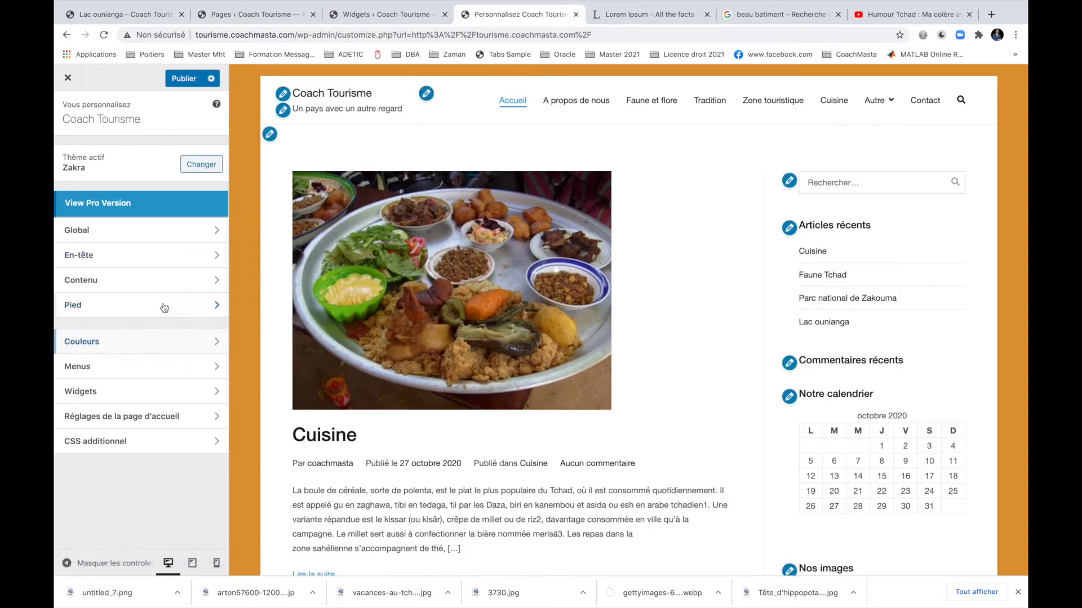
Set the Article sidebar layout to the left-sidebar option under Global > Sidebar Layout.
{"action": "left_click", "coordinate": [153, 237]}
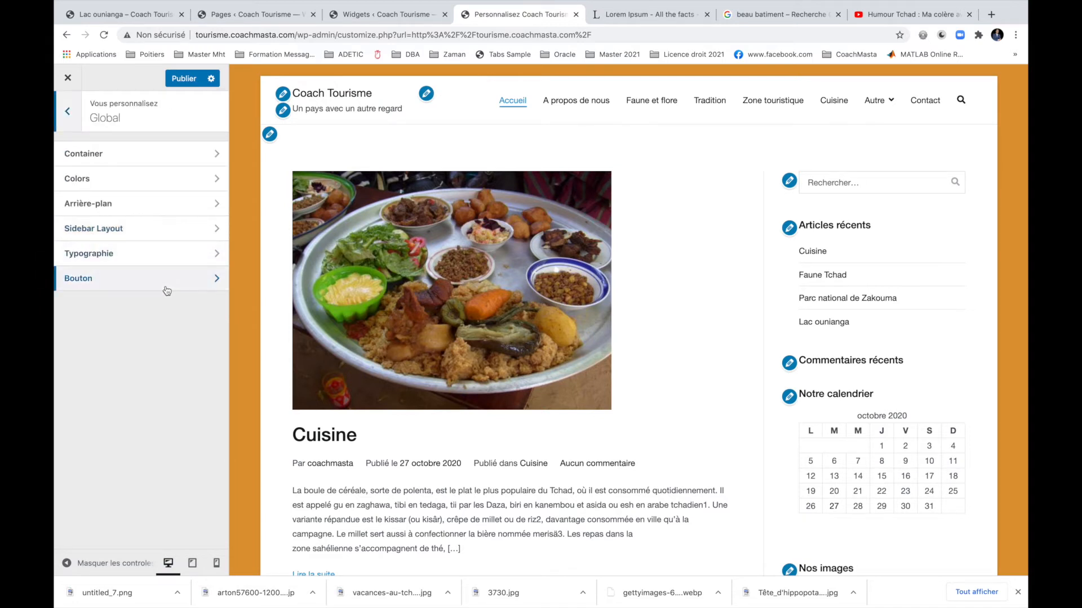
{"action": "left_click", "coordinate": [150, 229]}
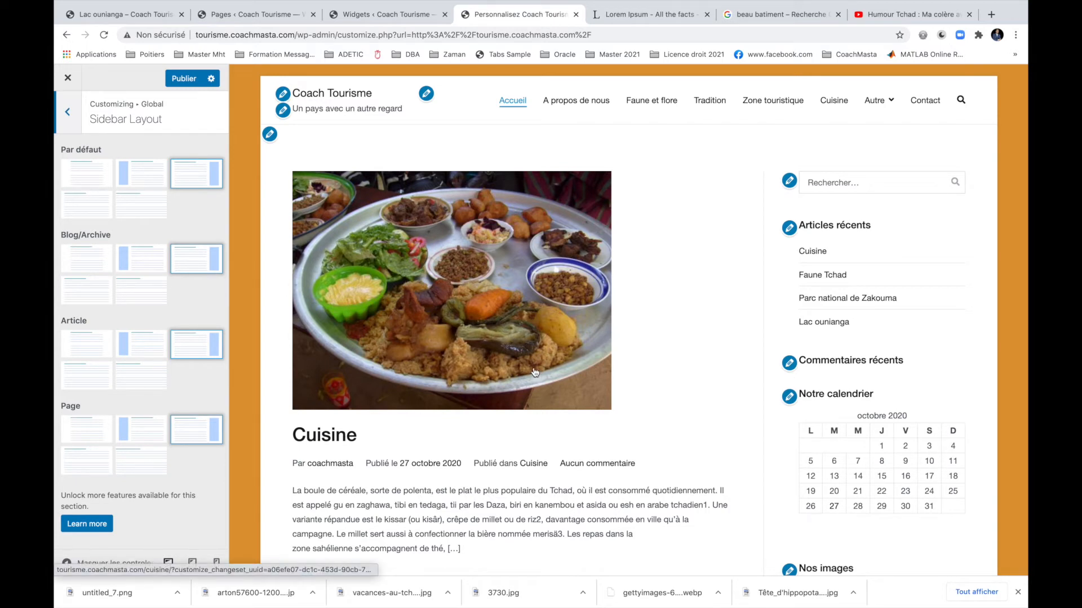
{"action": "left_click", "coordinate": [146, 355]}
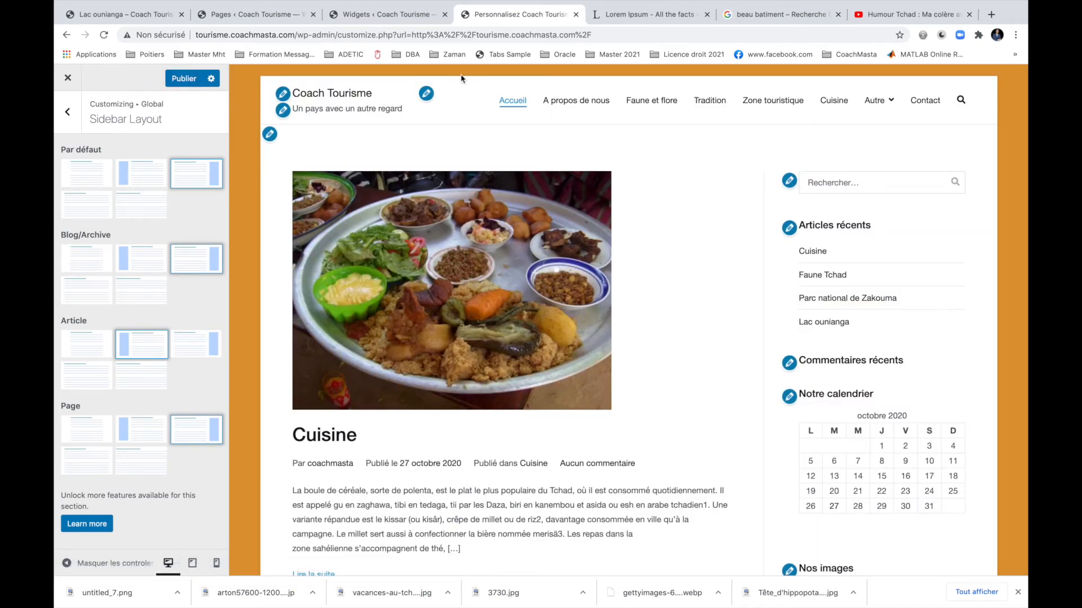
{"action": "left_click", "coordinate": [648, 14]}
Load tourisme.coachmasta.com in the spare browser tab.
{"action": "left_click", "coordinate": [622, 35]}
{"action": "type", "text": "lo"}
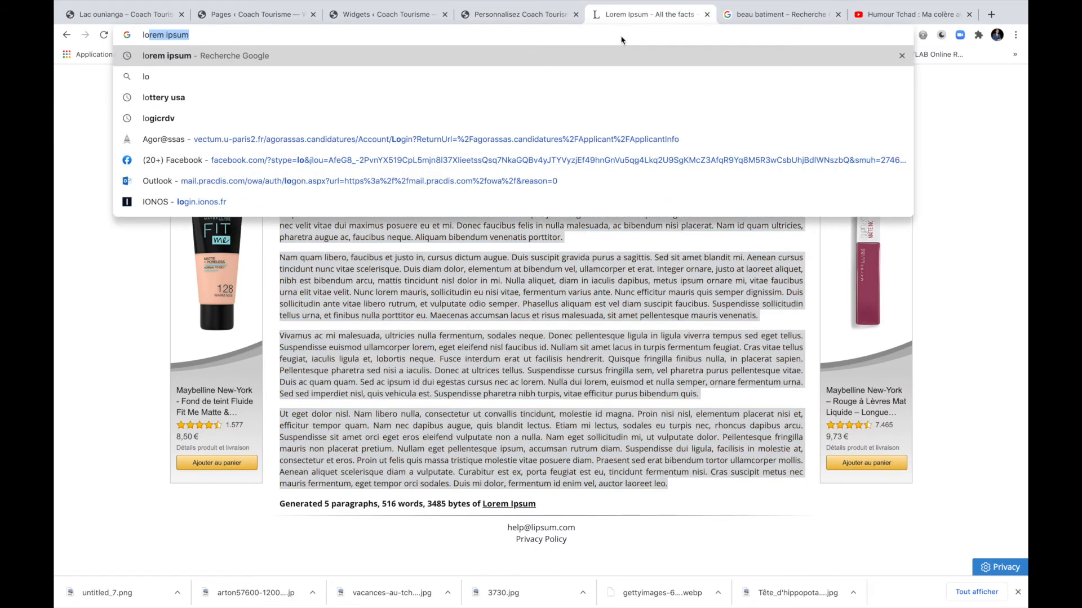
{"action": "key", "text": "BackSpace"}
{"action": "key", "text": "BackSpace"}
{"action": "key", "text": "BackSpace"}
{"action": "type", "text": "tourisme.coachmasta.com"}
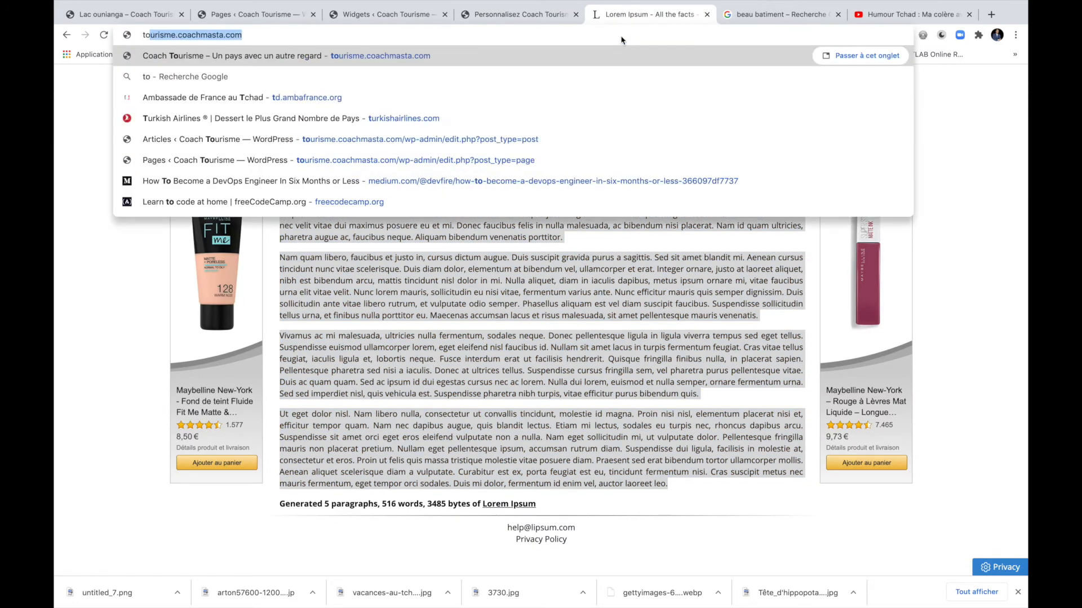
{"action": "key", "text": "Return"}
Publish the sidebar change, check the Cuisine post's left sidebar, and return to Accueil.
{"action": "left_click", "coordinate": [518, 15]}
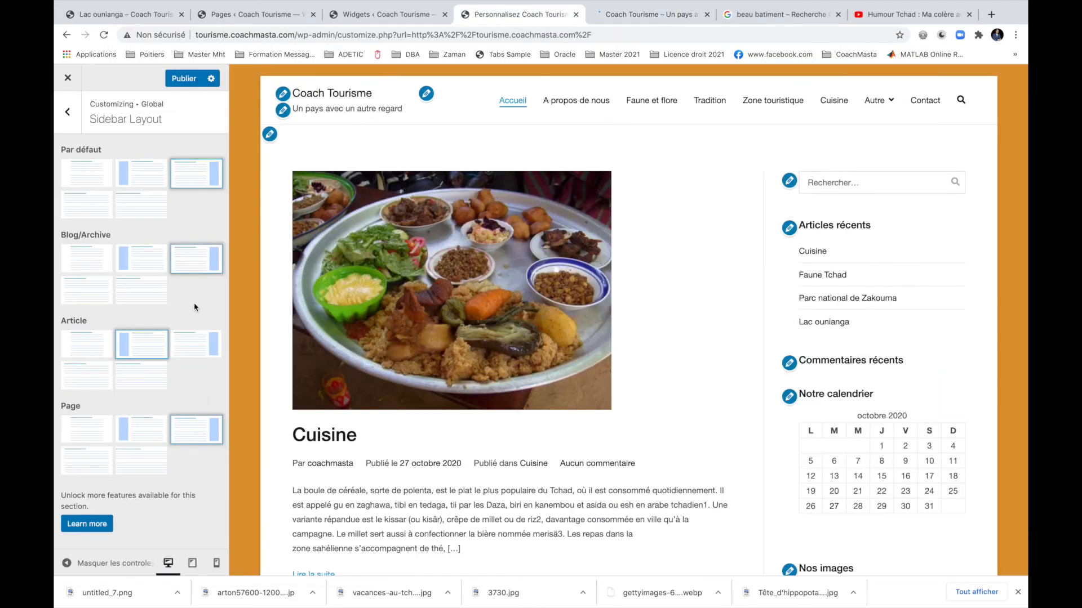
{"action": "left_click", "coordinate": [181, 81]}
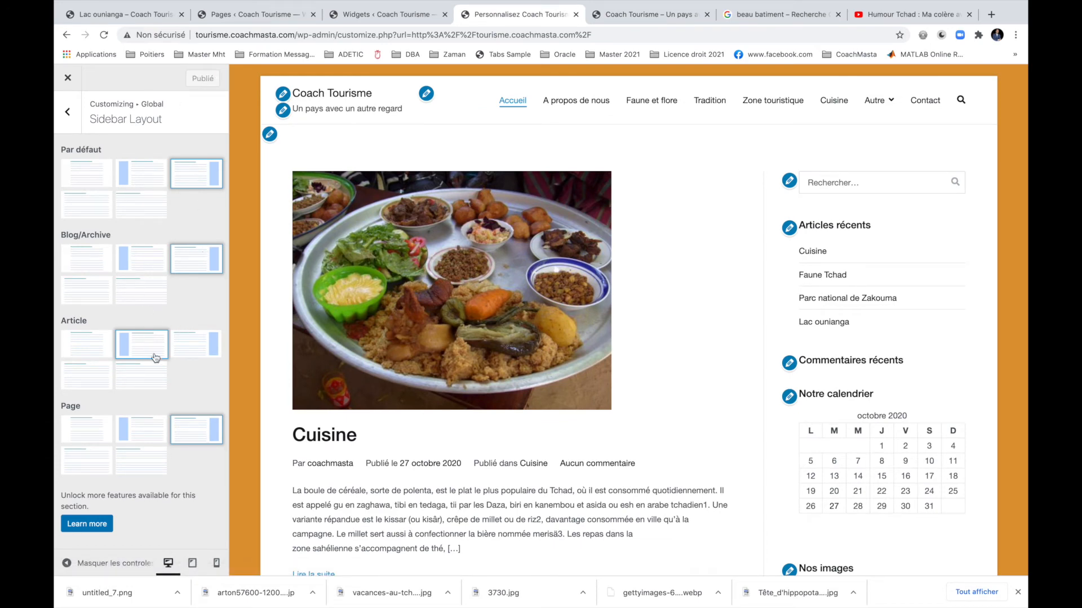
{"action": "left_click", "coordinate": [645, 16]}
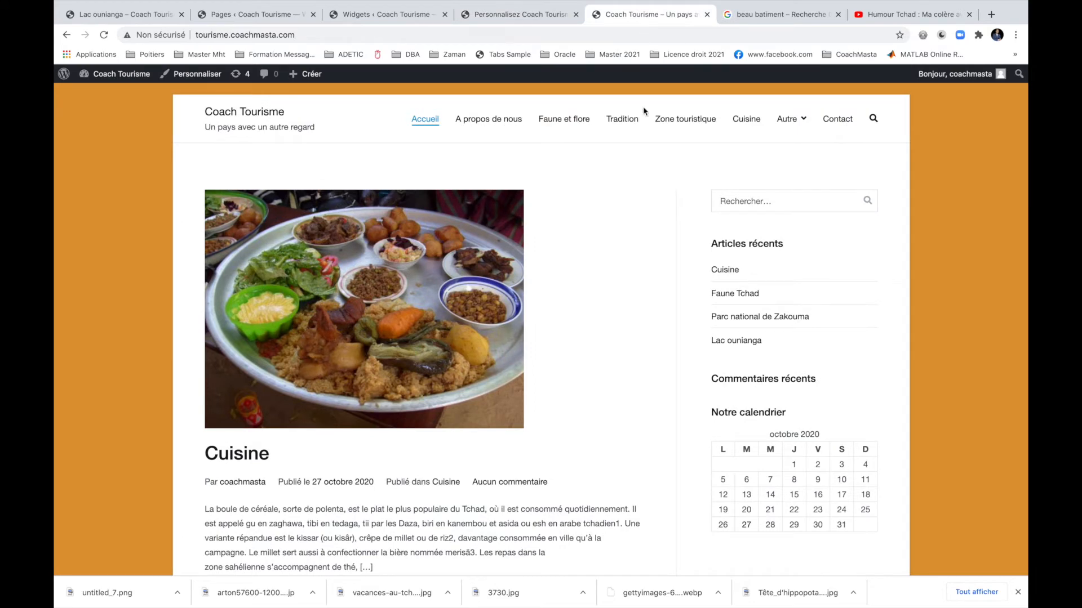
{"action": "left_click", "coordinate": [262, 453]}
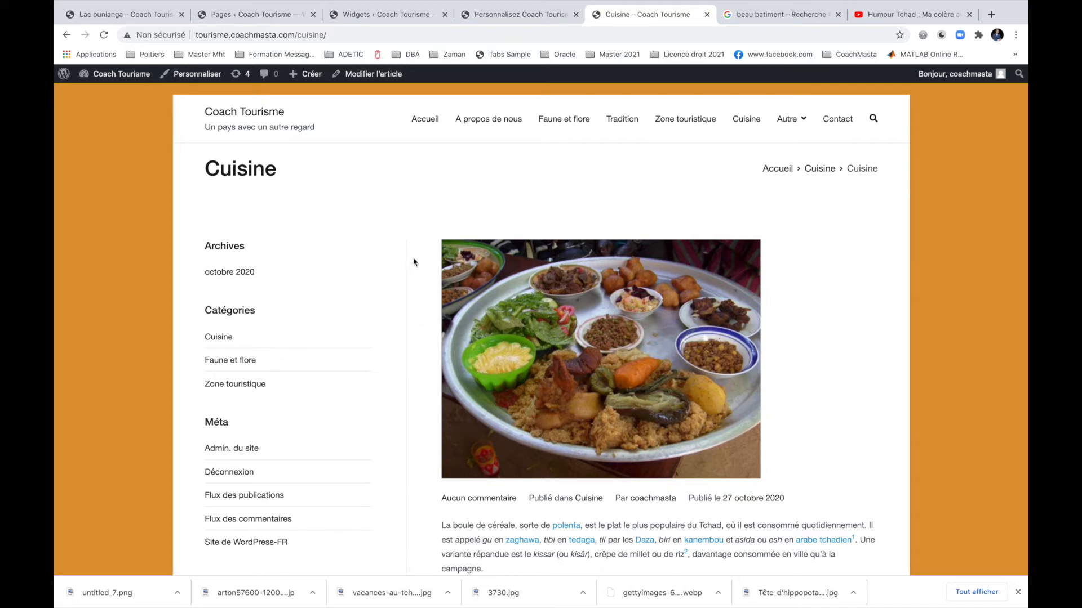
{"action": "left_click", "coordinate": [426, 127]}
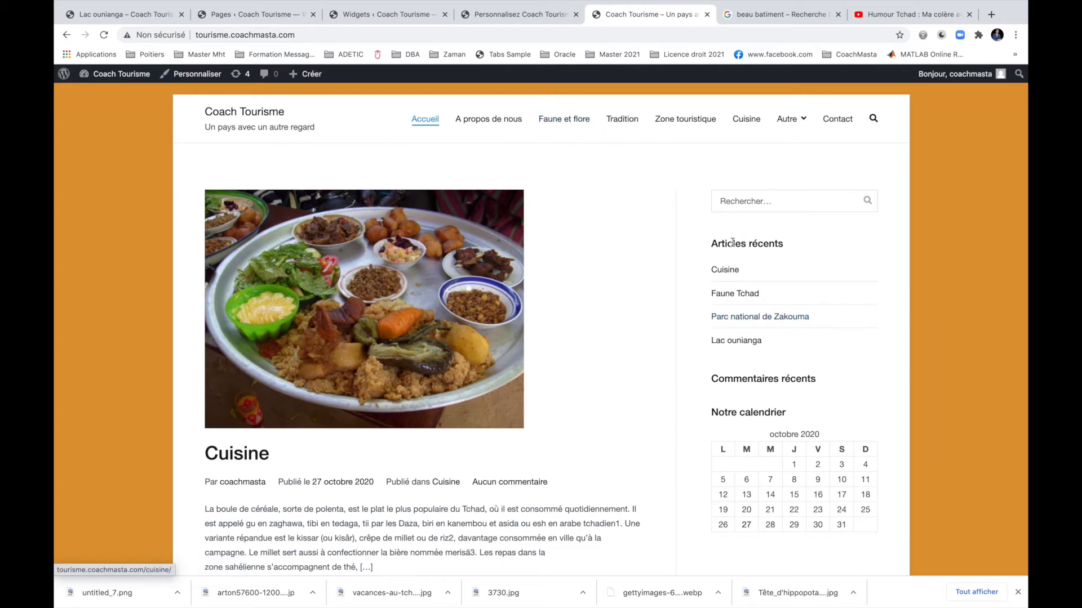
Give Pages the left-sidebar layout, publish it, and check the live Contact page.
{"action": "left_click", "coordinate": [518, 14]}
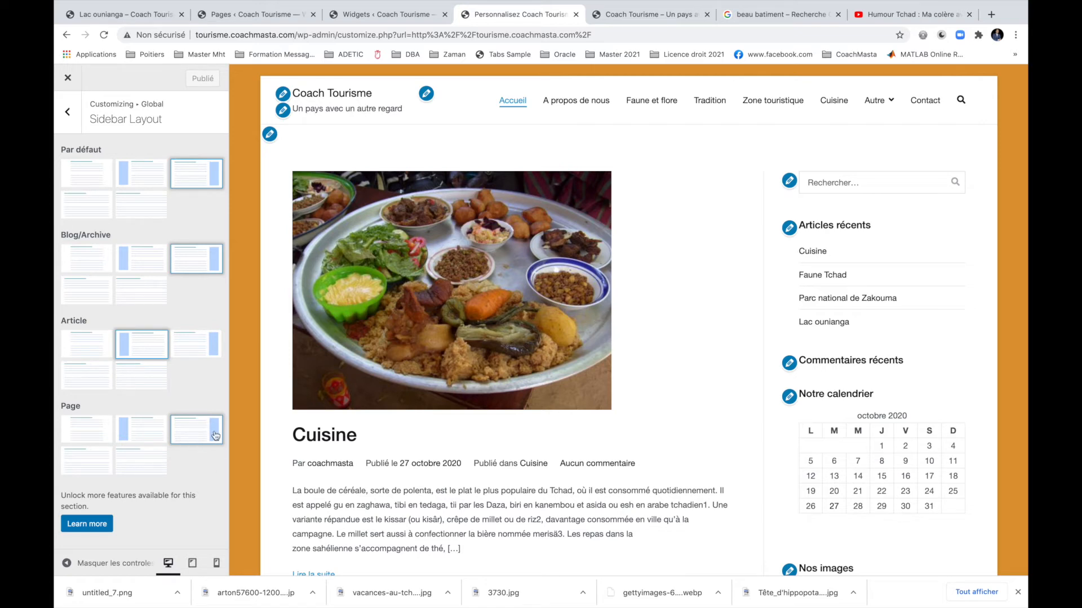
{"action": "left_click", "coordinate": [148, 436]}
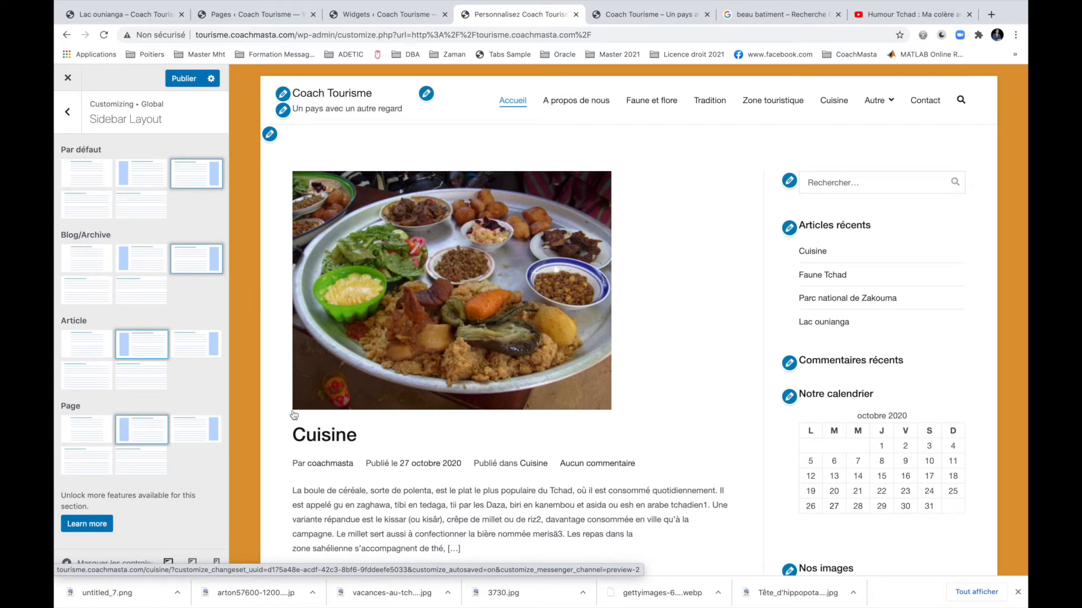
{"action": "left_click", "coordinate": [174, 82]}
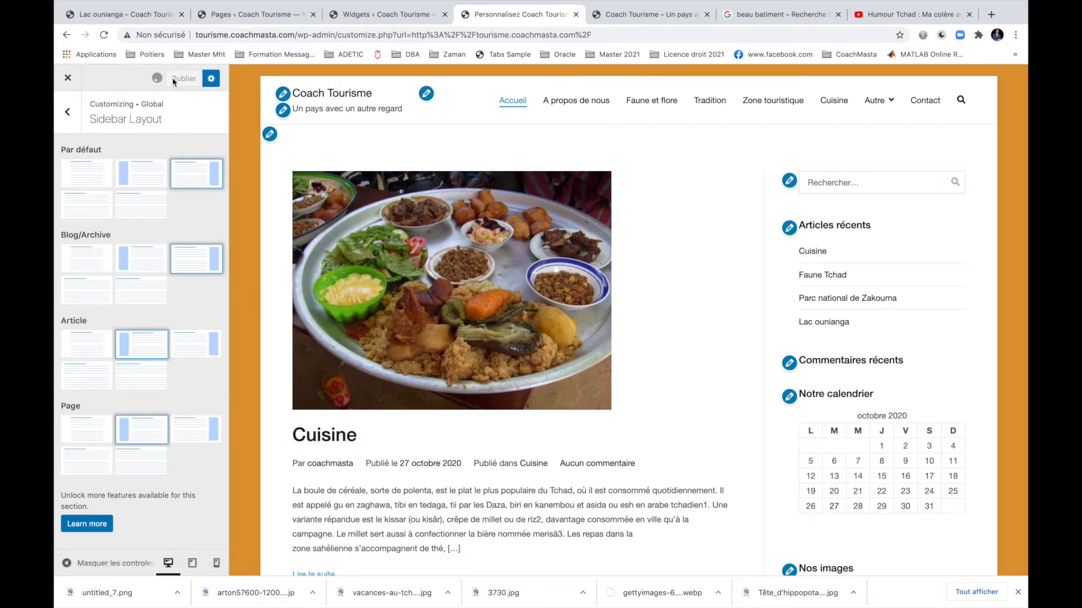
{"action": "left_click", "coordinate": [634, 16]}
{"action": "left_click", "coordinate": [833, 121]}
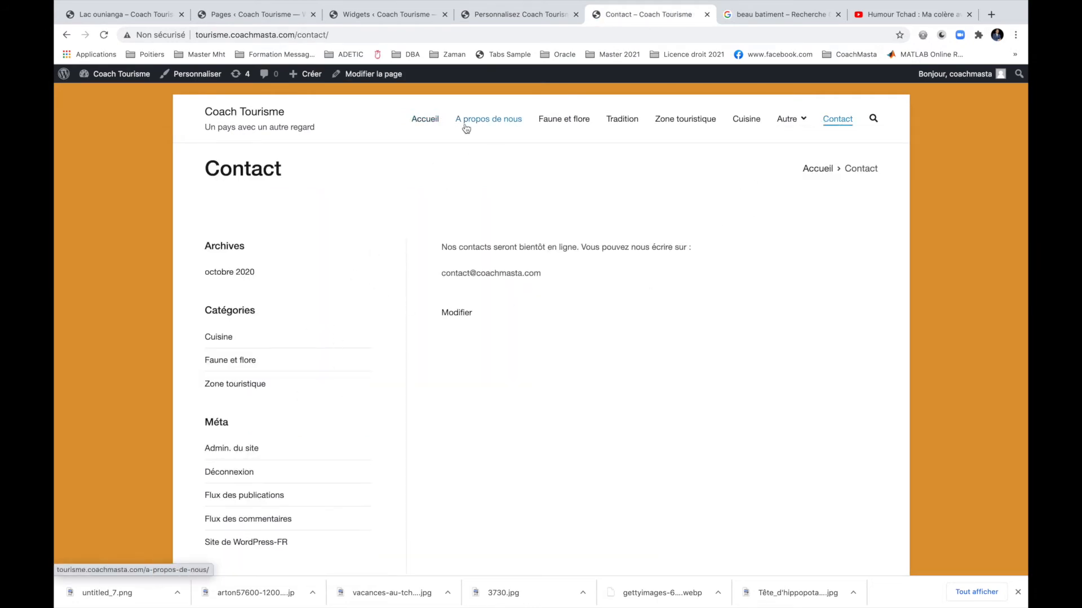
{"action": "left_click", "coordinate": [432, 121]}
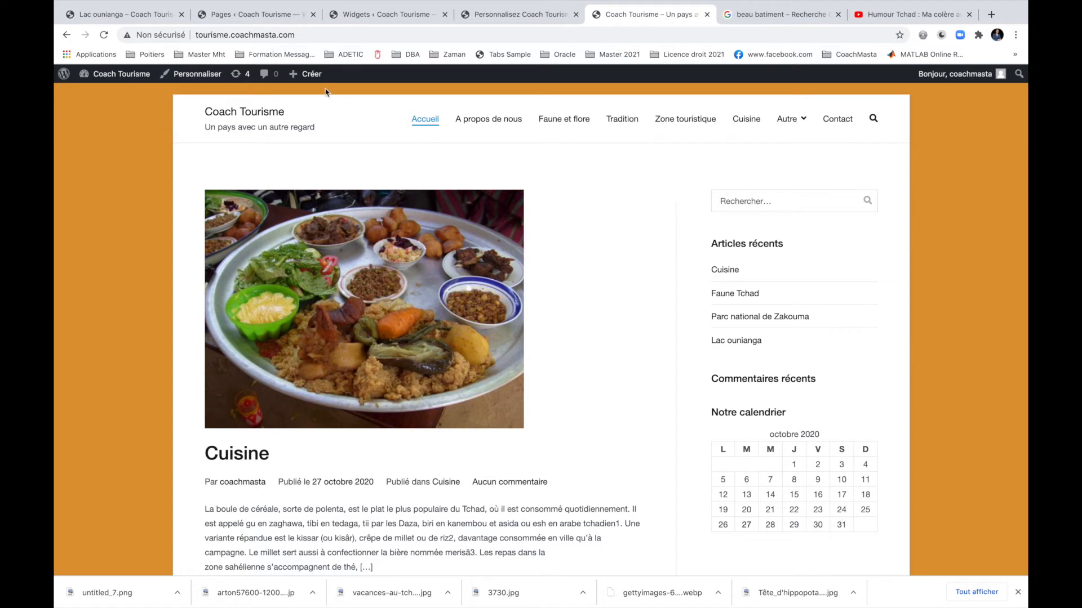
{"action": "mouse_move", "coordinate": [124, 76]}
{"action": "scroll", "coordinate": [644, 281], "scroll_direction": "down", "scroll_amount": 6}
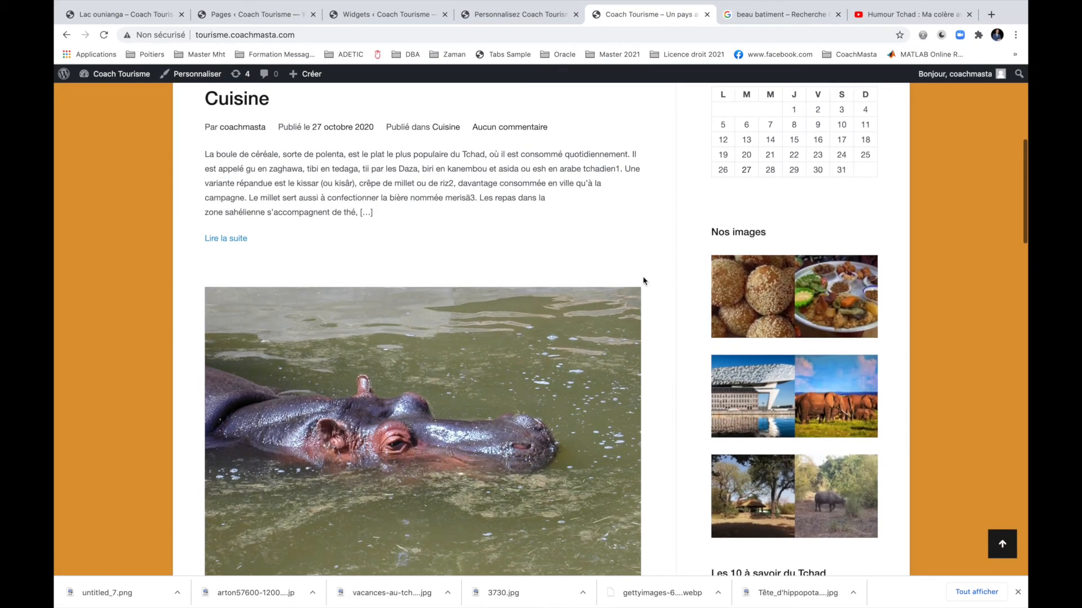
{"action": "scroll", "coordinate": [644, 280], "scroll_direction": "up", "scroll_amount": 6}
{"action": "left_click", "coordinate": [425, 118]}
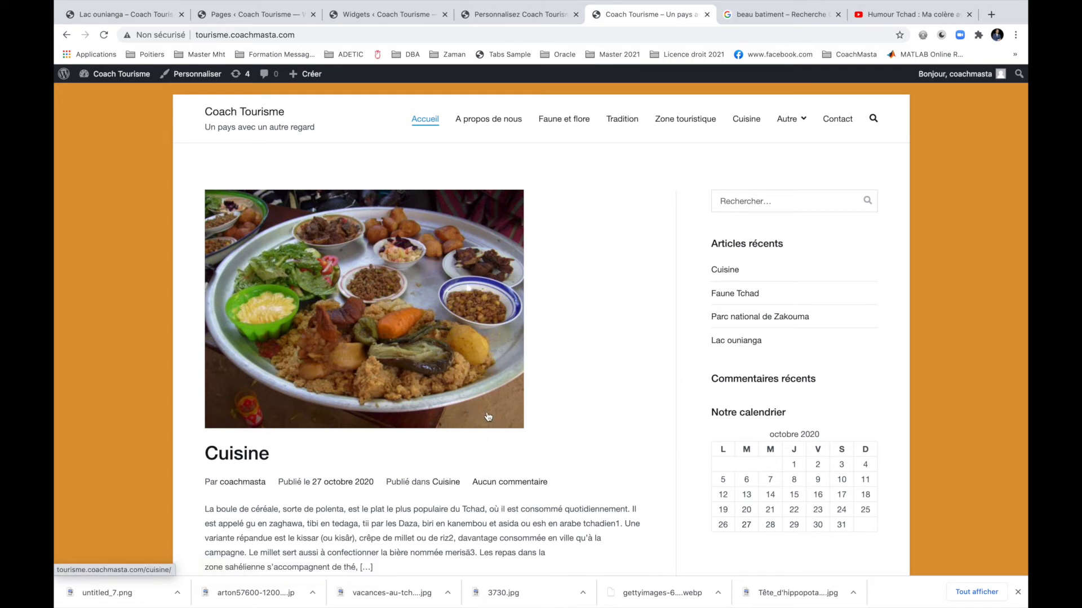
Search 'elementor pro' in a new tab and review the Elementor Pro $49/$99/$199 plans.
{"action": "key", "text": "ctrl+t"}
{"action": "type", "text": "elem"}
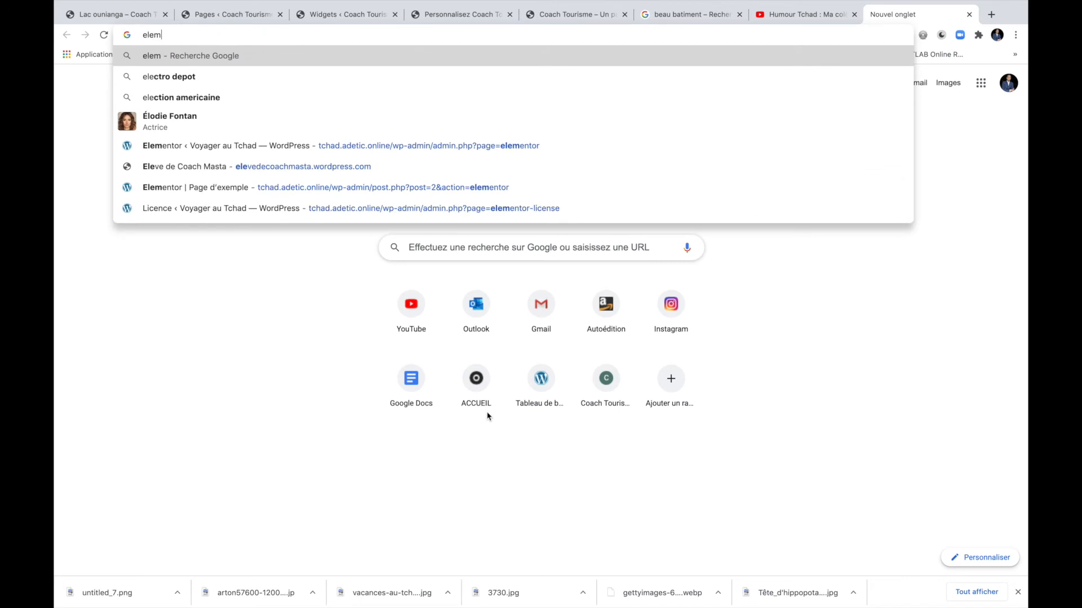
{"action": "type", "text": "ntor"}
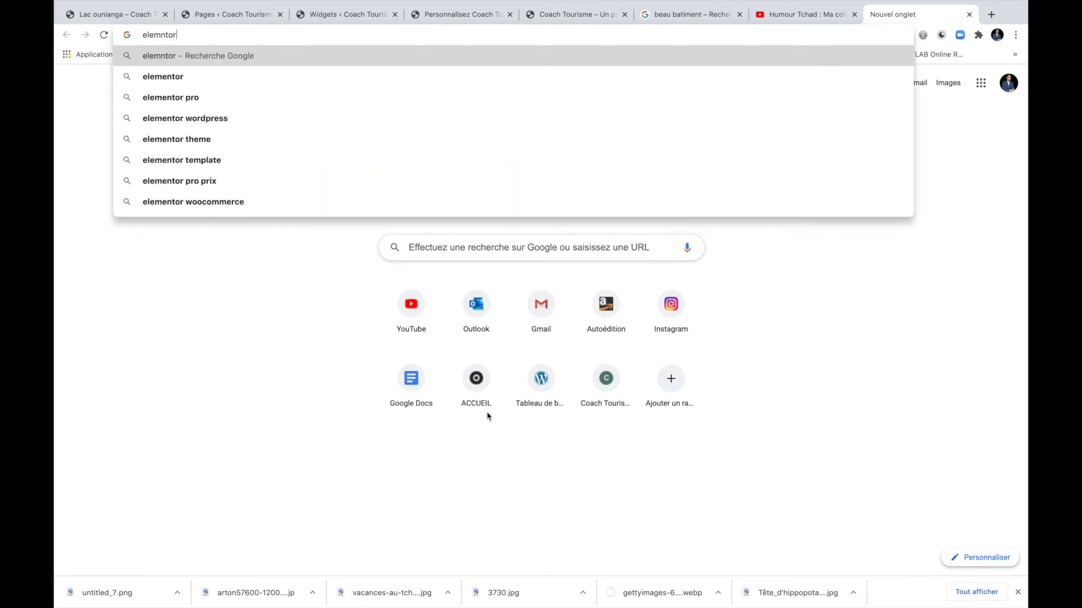
{"action": "key", "text": "Down"}
{"action": "key", "text": "Down"}
{"action": "key", "text": "Return"}
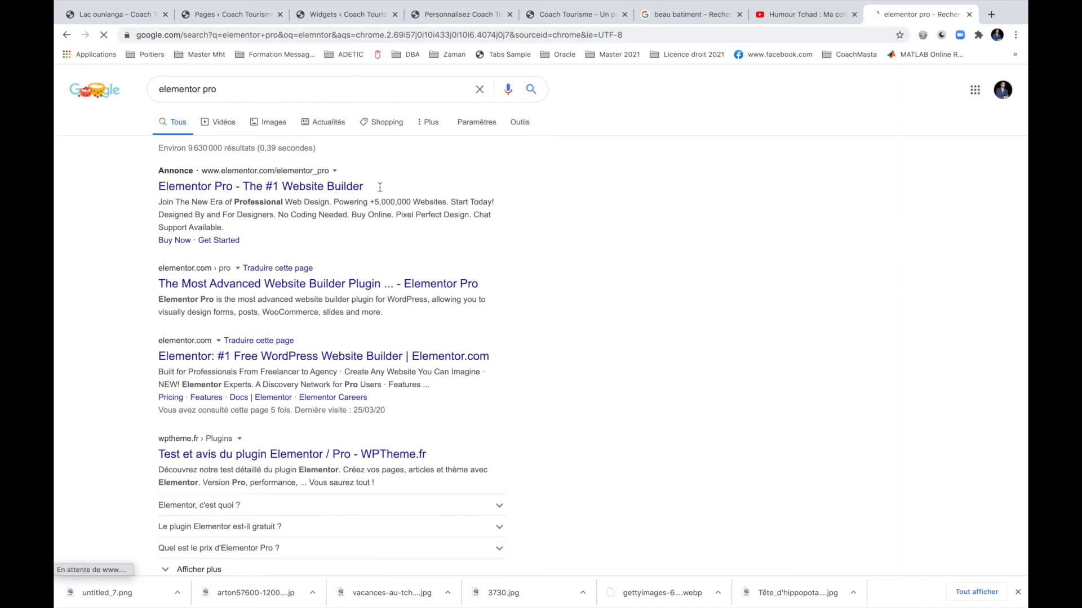
{"action": "left_click", "coordinate": [210, 290]}
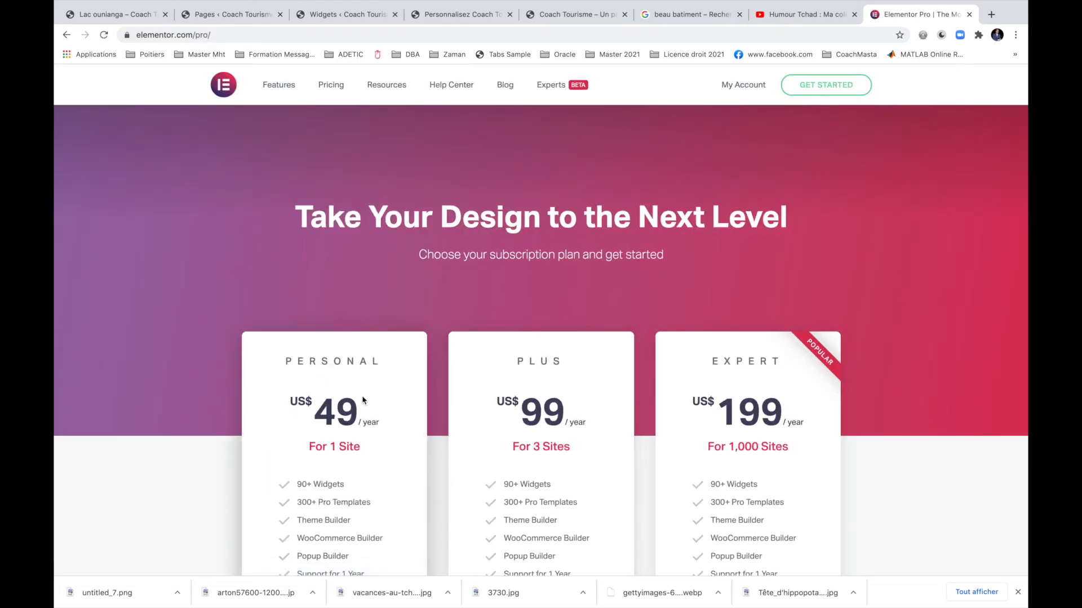
{"action": "scroll", "coordinate": [362, 400], "scroll_direction": "down", "scroll_amount": 5}
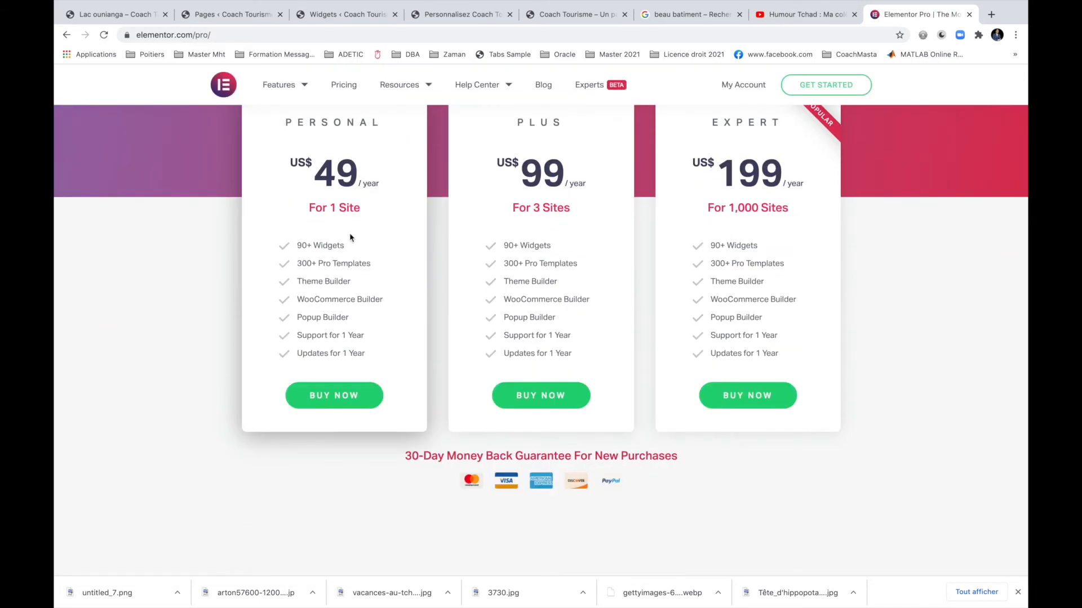
{"action": "scroll", "coordinate": [340, 244], "scroll_direction": "up", "scroll_amount": 3}
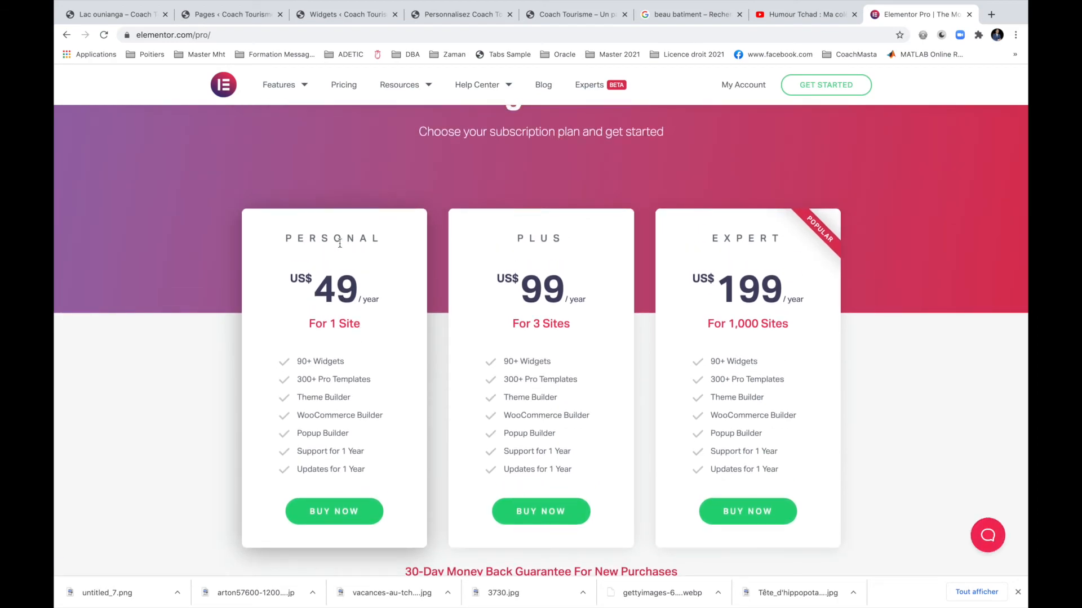
{"action": "scroll", "coordinate": [339, 243], "scroll_direction": "down", "scroll_amount": 15}
{"action": "scroll", "coordinate": [340, 245], "scroll_direction": "up", "scroll_amount": 7}
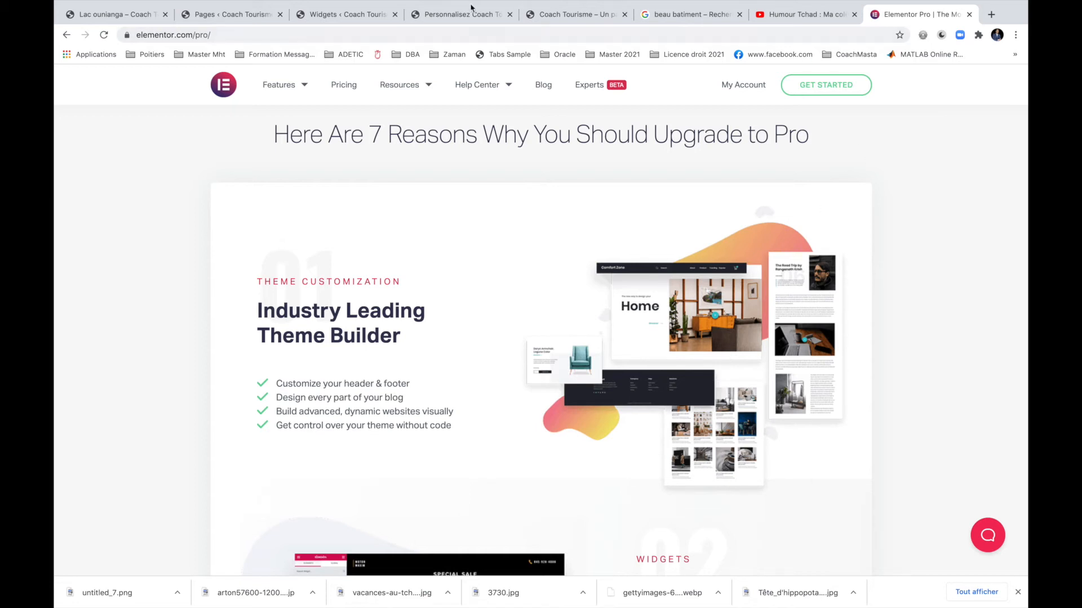
Go to the live site tab and open the Coach Tourisme Tableau de bord from the admin bar.
{"action": "left_click", "coordinate": [346, 20]}
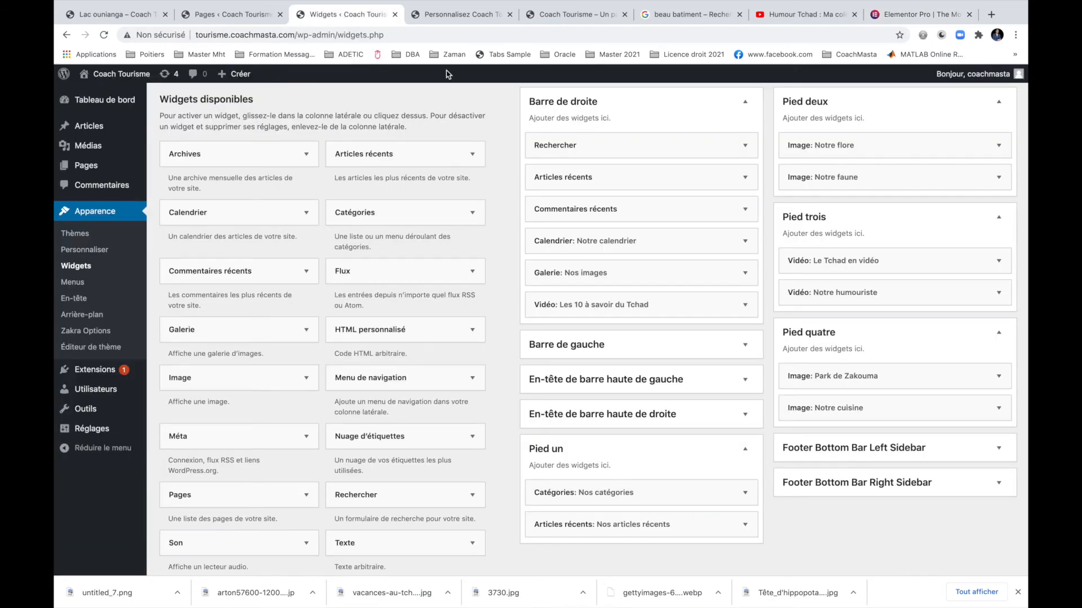
{"action": "left_click", "coordinate": [451, 20]}
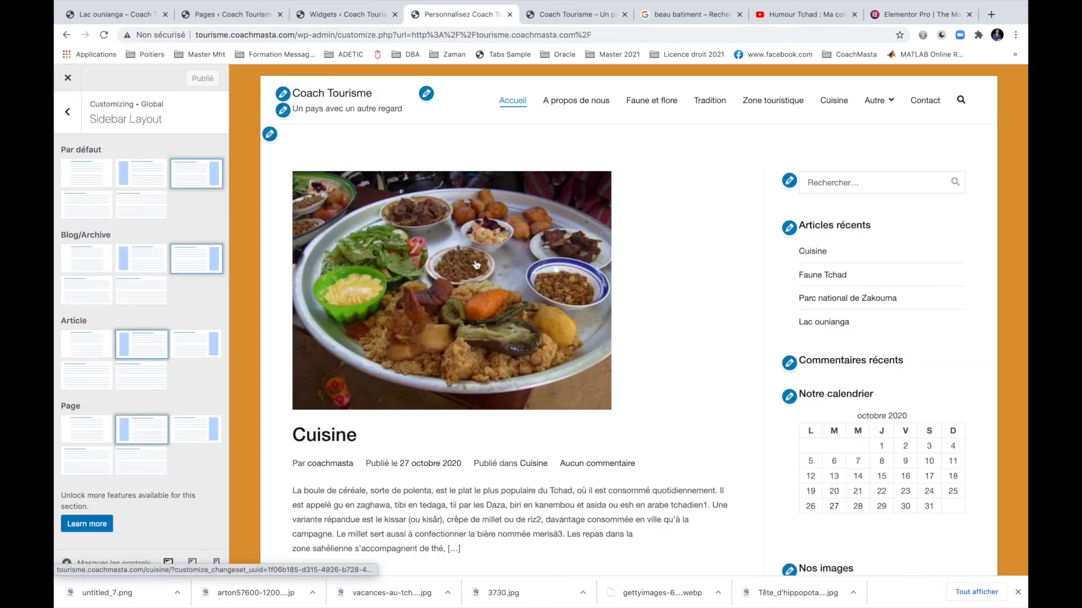
{"action": "left_click", "coordinate": [915, 14]}
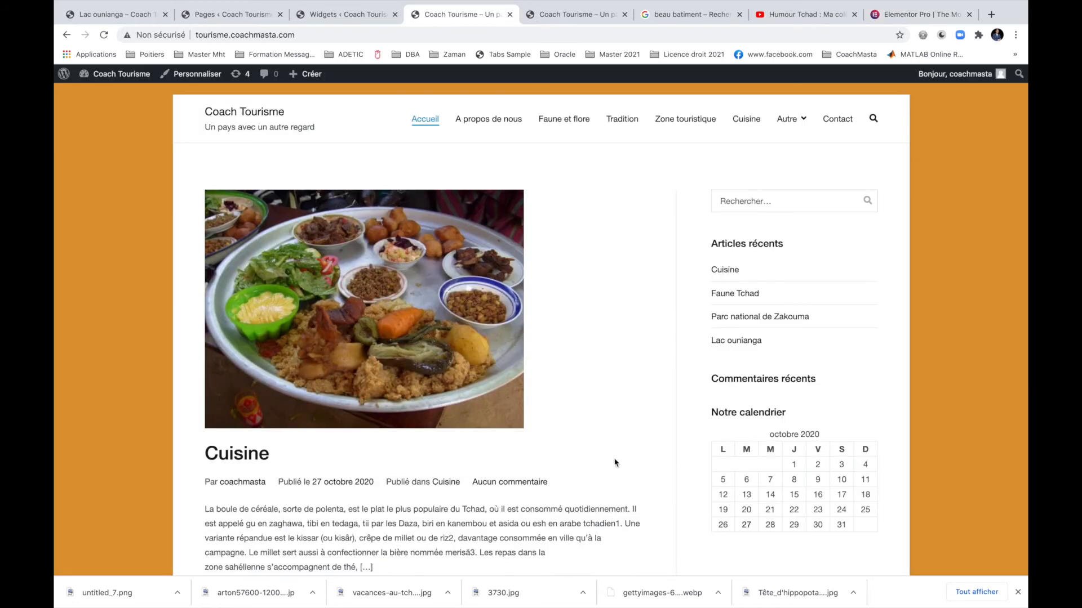
{"action": "mouse_move", "coordinate": [113, 75]}
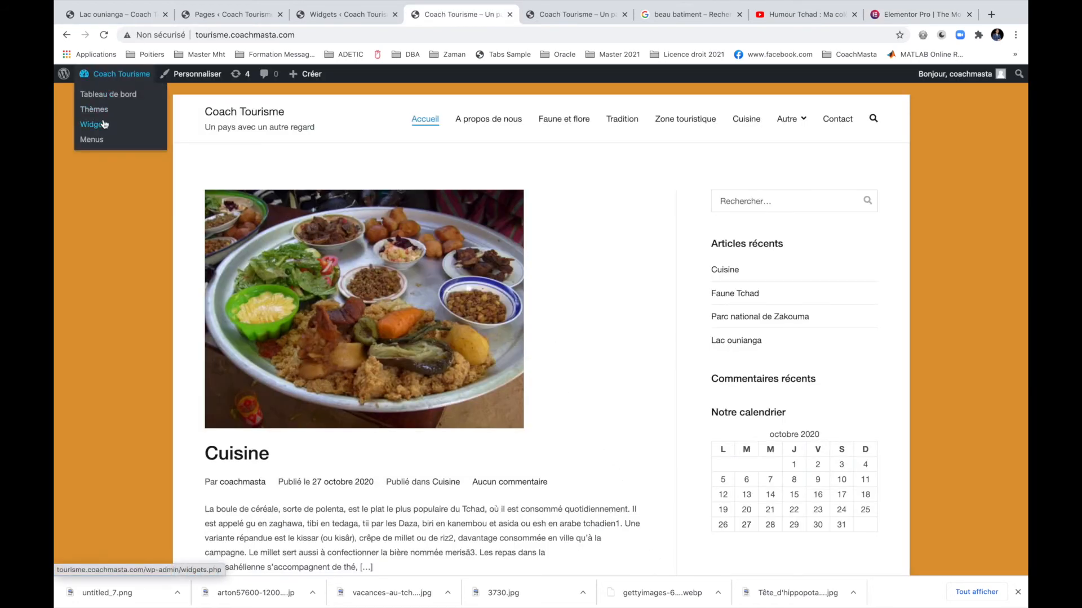
{"action": "left_click", "coordinate": [87, 79]}
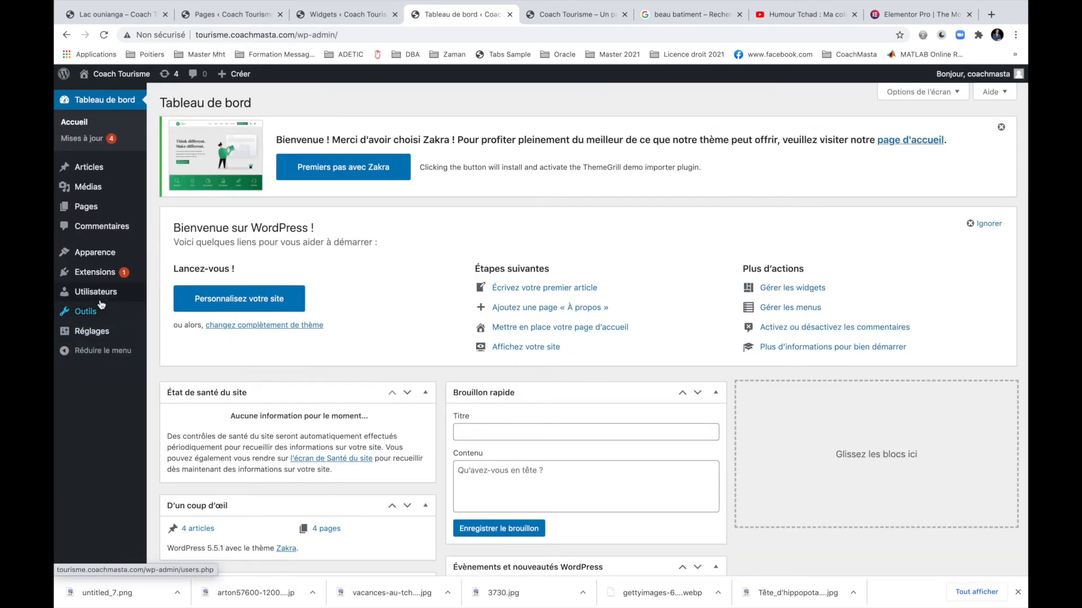
{"action": "mouse_move", "coordinate": [125, 274]}
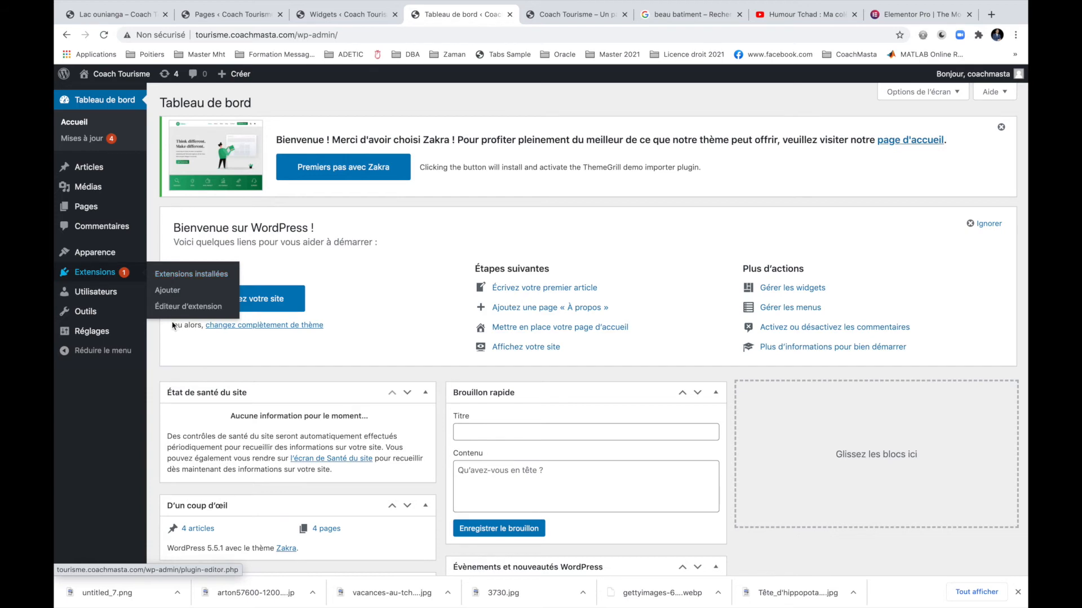
Search plugins for 'eleme', then install and activate Elementor Website Builder.
{"action": "left_click", "coordinate": [168, 290]}
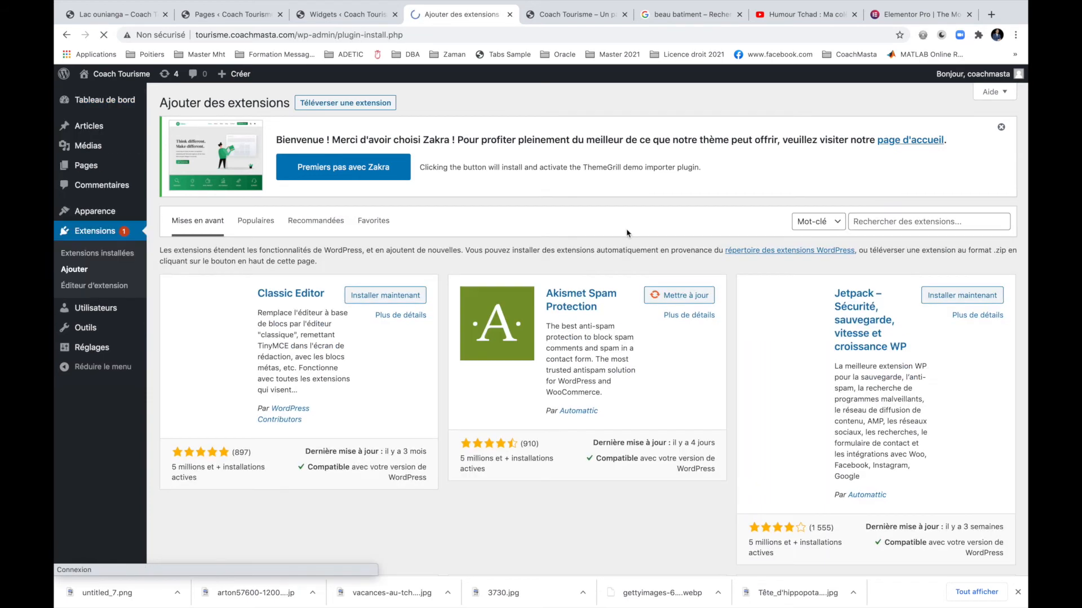
{"action": "left_click", "coordinate": [863, 220]}
{"action": "type", "text": "elementor"}
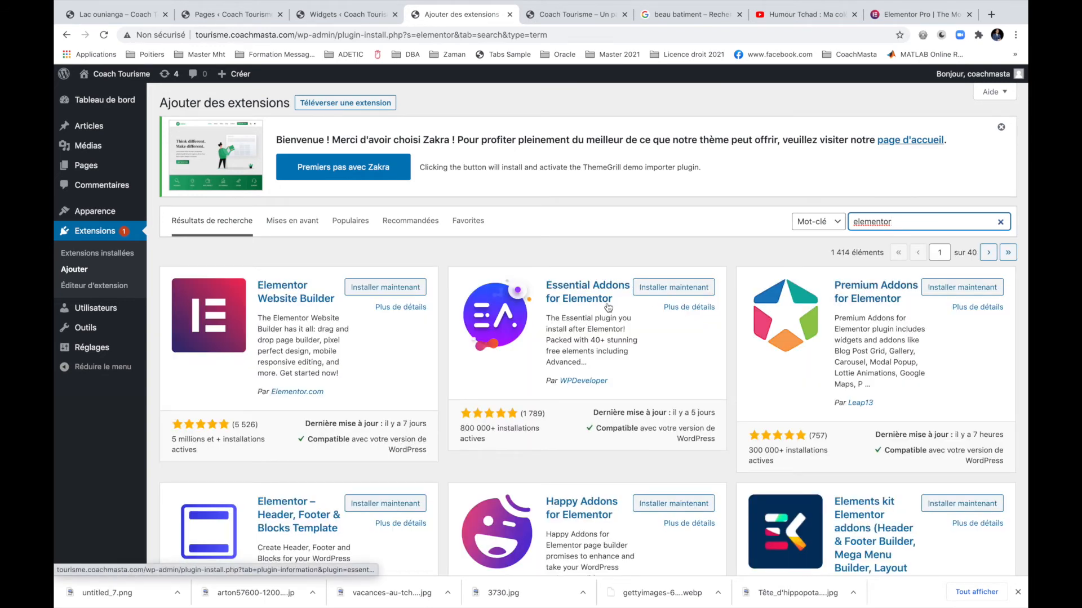
{"action": "left_click", "coordinate": [393, 288]}
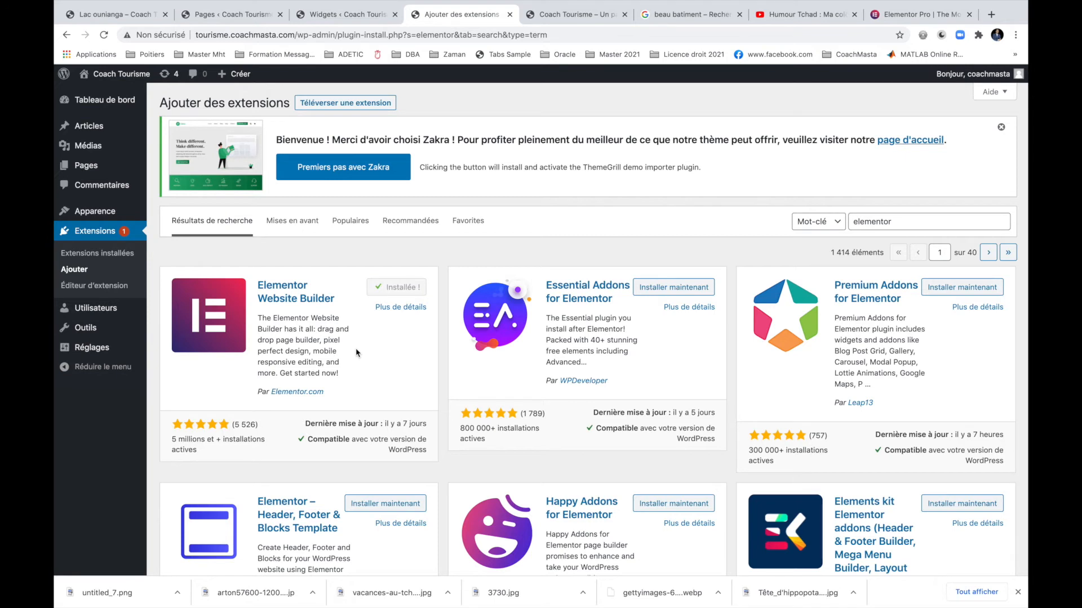
{"action": "left_click", "coordinate": [413, 289]}
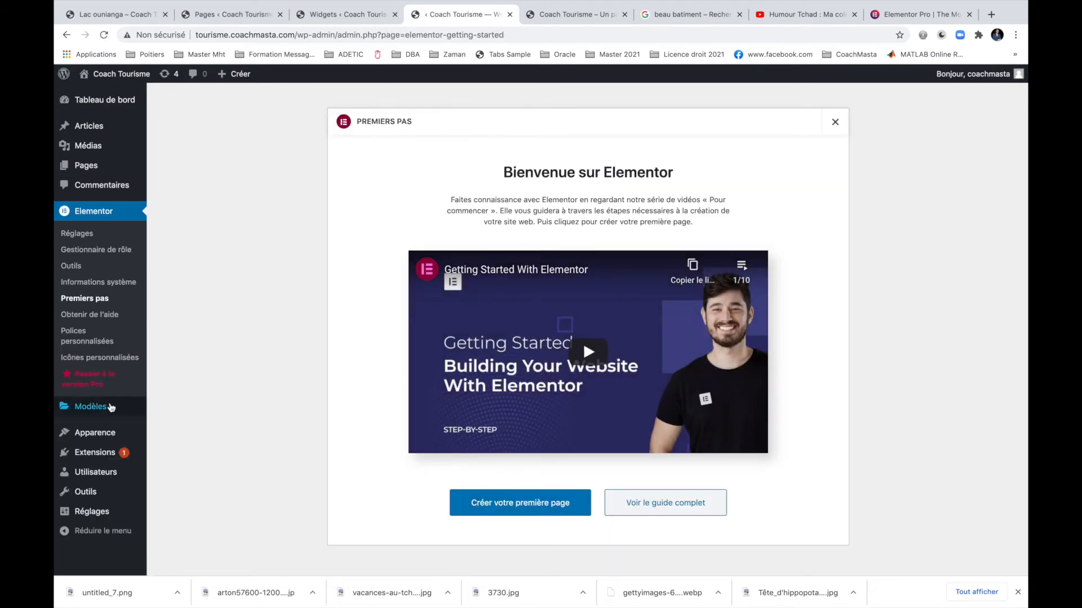
Open Elementor's 'Passer à la version Pro' page and scroll through the Pro features.
{"action": "left_click", "coordinate": [112, 379]}
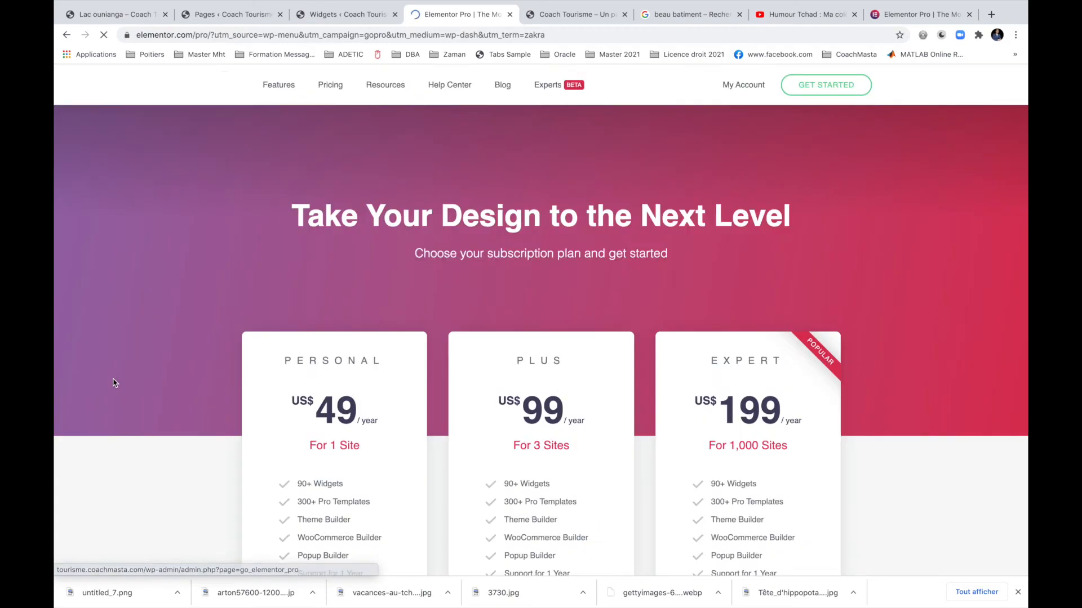
{"action": "scroll", "coordinate": [545, 342], "scroll_direction": "down", "scroll_amount": 10}
{"action": "scroll", "coordinate": [546, 342], "scroll_direction": "down", "scroll_amount": 15}
{"action": "scroll", "coordinate": [546, 346], "scroll_direction": "down", "scroll_amount": 12}
{"action": "scroll", "coordinate": [546, 346], "scroll_direction": "up", "scroll_amount": 20}
{"action": "scroll", "coordinate": [546, 346], "scroll_direction": "up", "scroll_amount": 6}
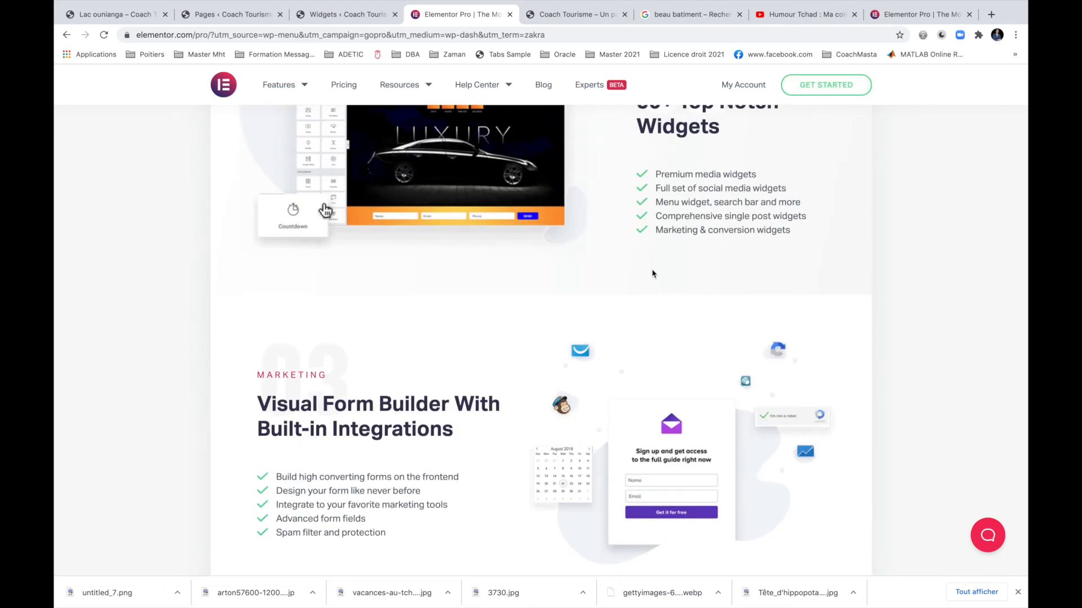
{"action": "scroll", "coordinate": [652, 274], "scroll_direction": "up", "scroll_amount": 10}
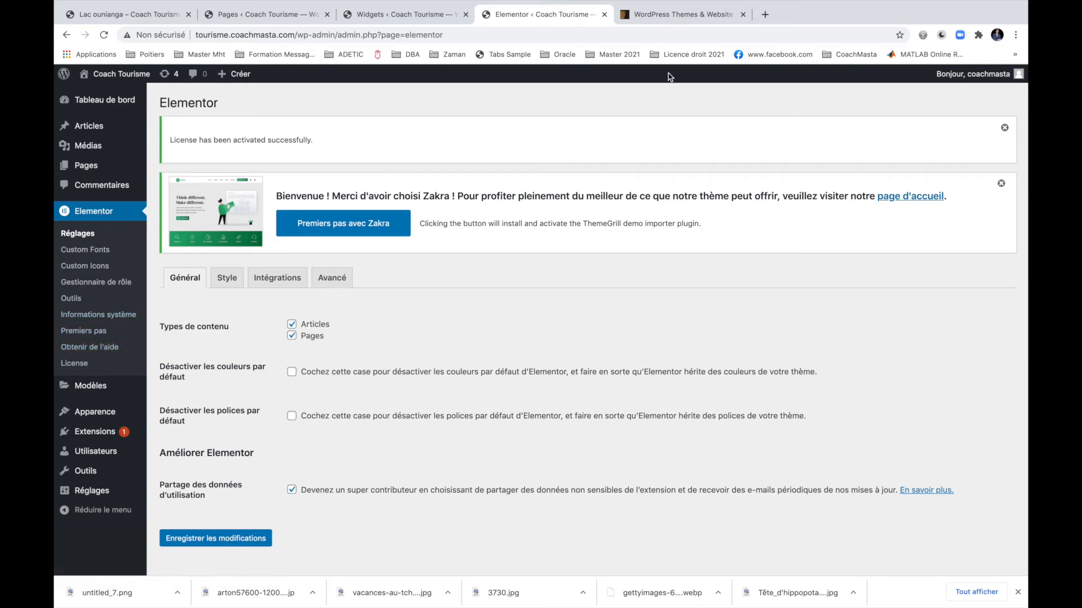
Close the themes tab, reload the live Coach Tourisme homepage, and bring up the Créer menu.
{"action": "left_click", "coordinate": [742, 14]}
{"action": "mouse_move", "coordinate": [91, 105]}
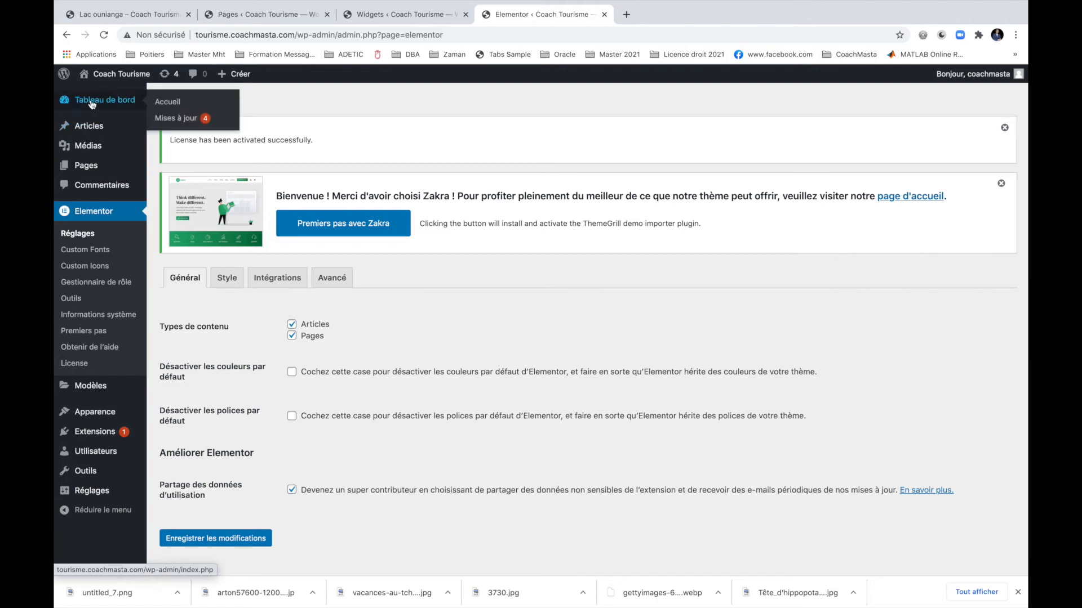
{"action": "mouse_move", "coordinate": [116, 74]}
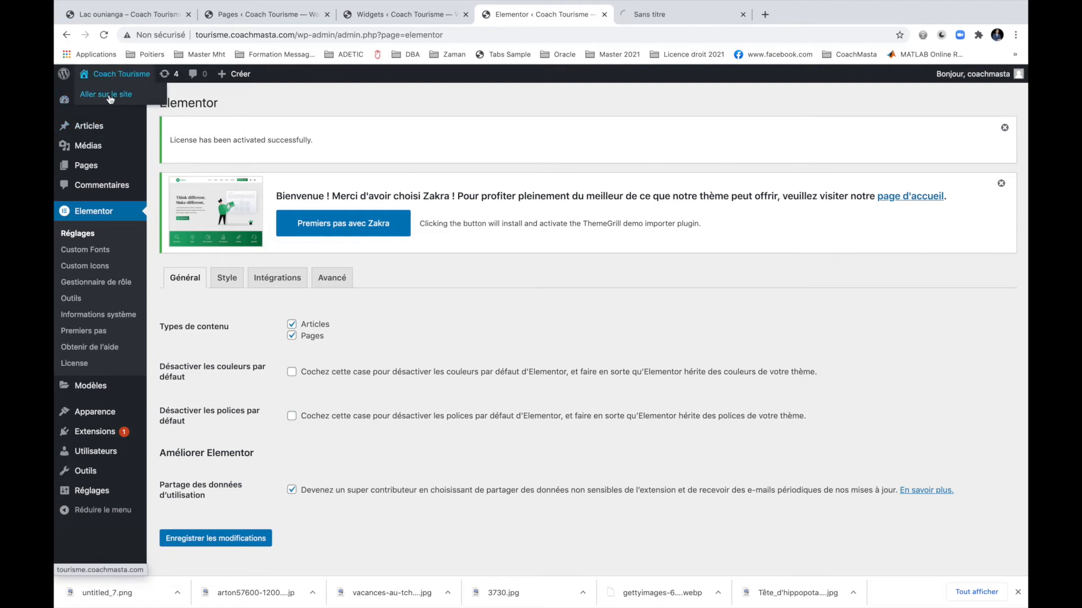
{"action": "left_click", "coordinate": [697, 15]}
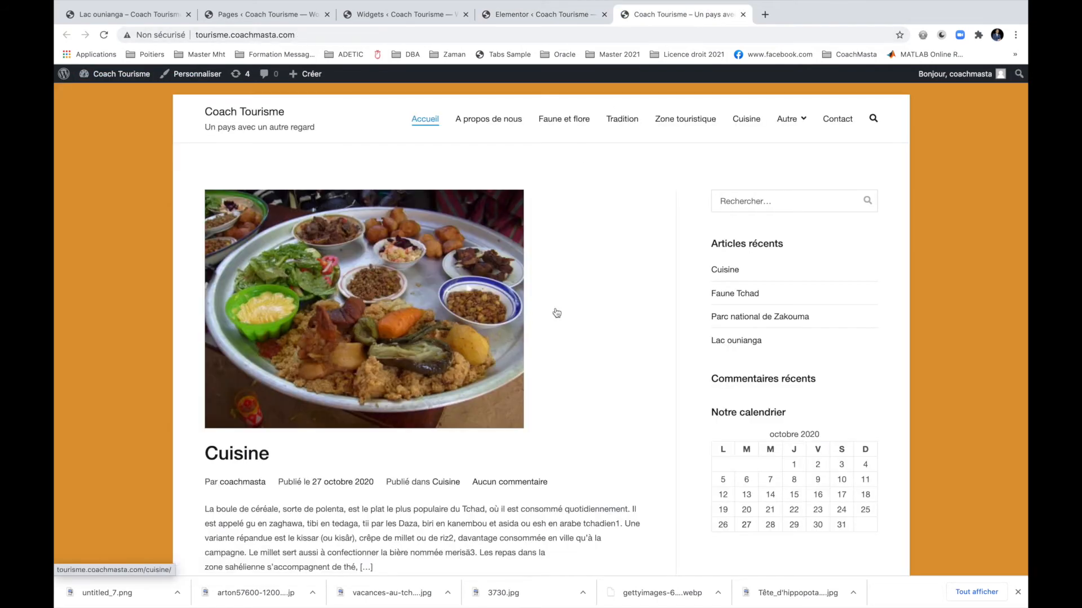
{"action": "scroll", "coordinate": [554, 266], "scroll_direction": "down", "scroll_amount": 2}
{"action": "scroll", "coordinate": [555, 267], "scroll_direction": "up", "scroll_amount": 2}
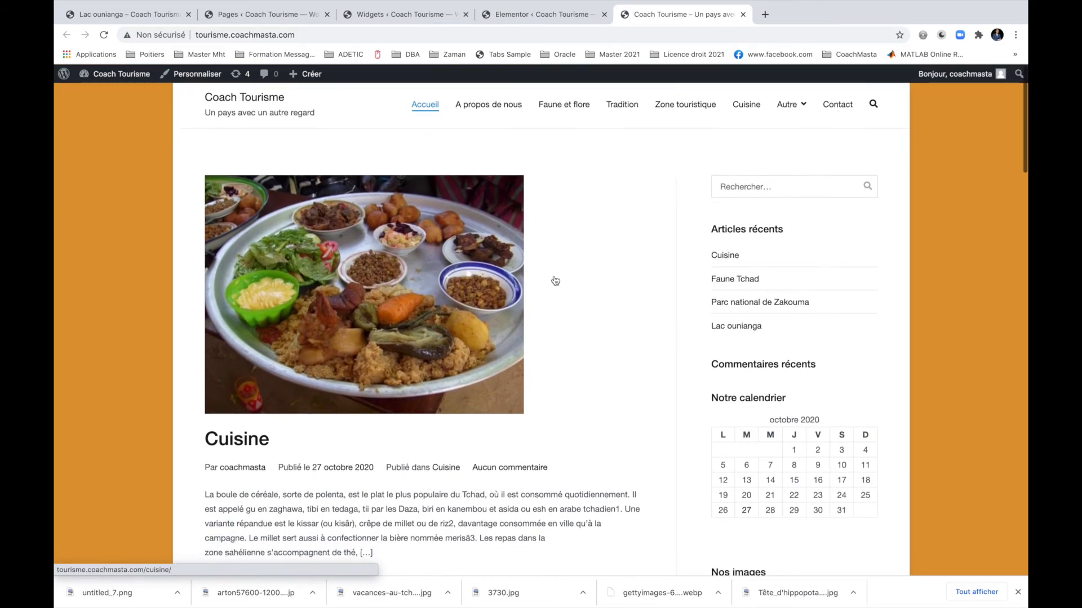
{"action": "scroll", "coordinate": [555, 270], "scroll_direction": "down", "scroll_amount": 15}
{"action": "scroll", "coordinate": [554, 280], "scroll_direction": "down", "scroll_amount": 10}
{"action": "scroll", "coordinate": [436, 199], "scroll_direction": "up", "scroll_amount": 15}
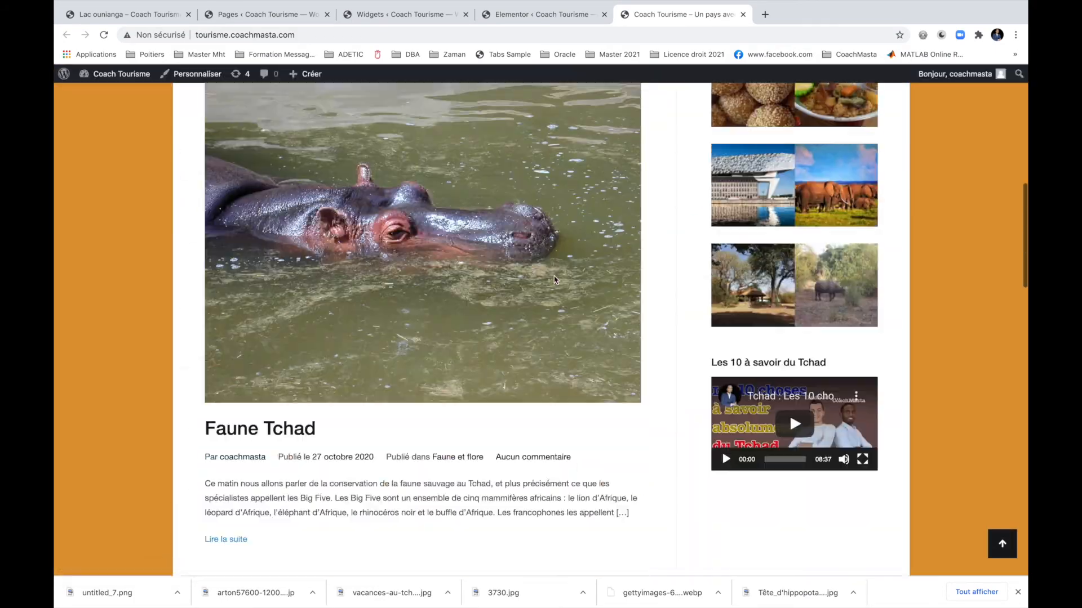
{"action": "scroll", "coordinate": [435, 200], "scroll_direction": "up", "scroll_amount": 10}
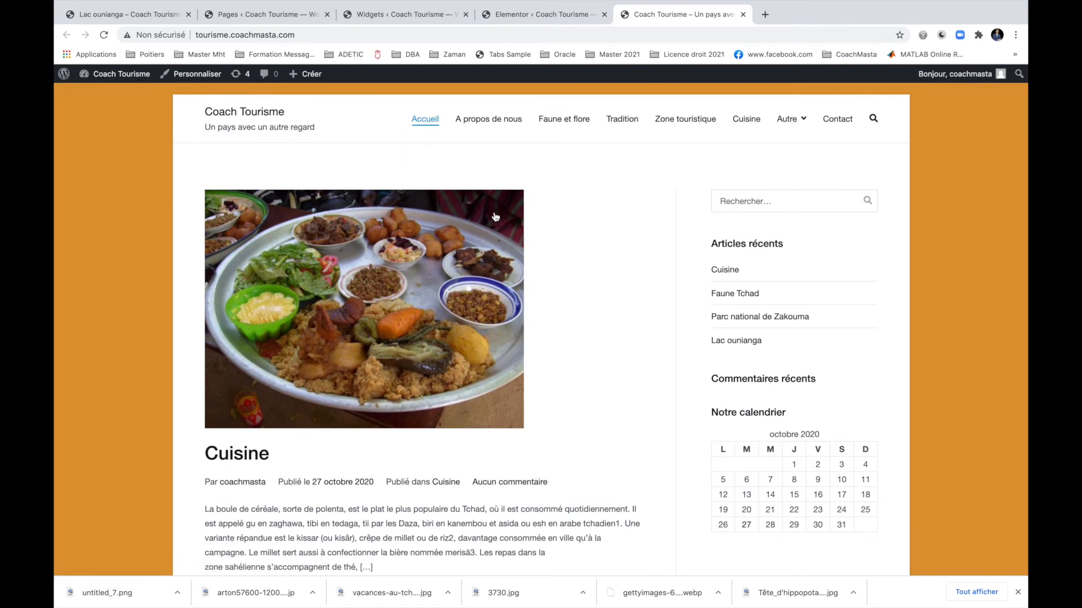
{"action": "left_click", "coordinate": [426, 123]}
{"action": "mouse_move", "coordinate": [311, 75]}
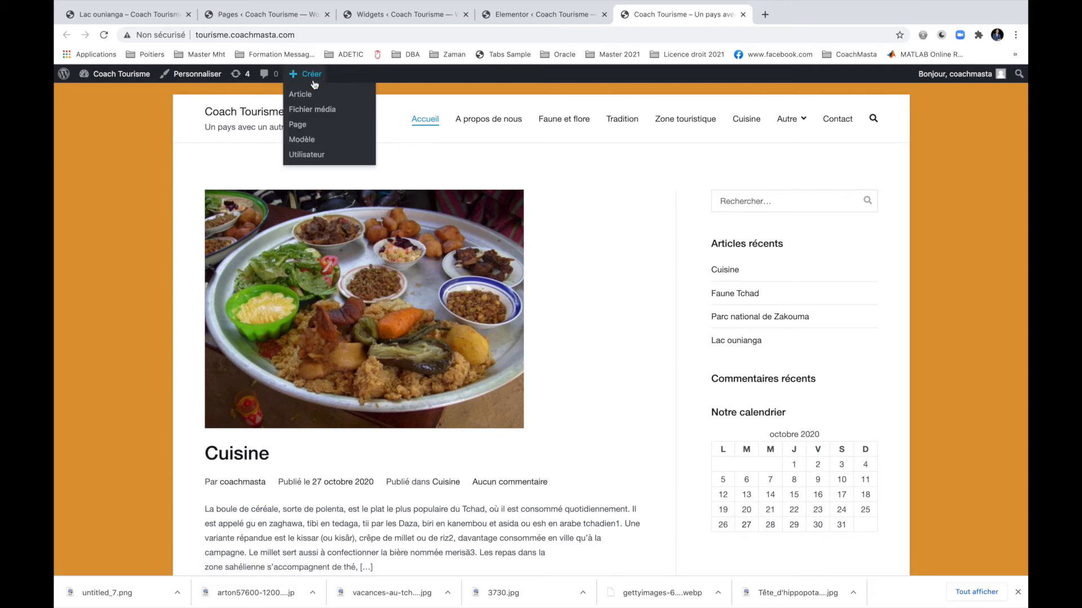
Create a new page titled 'Accueil' via Créer > Page and publish it.
{"action": "left_click", "coordinate": [304, 125]}
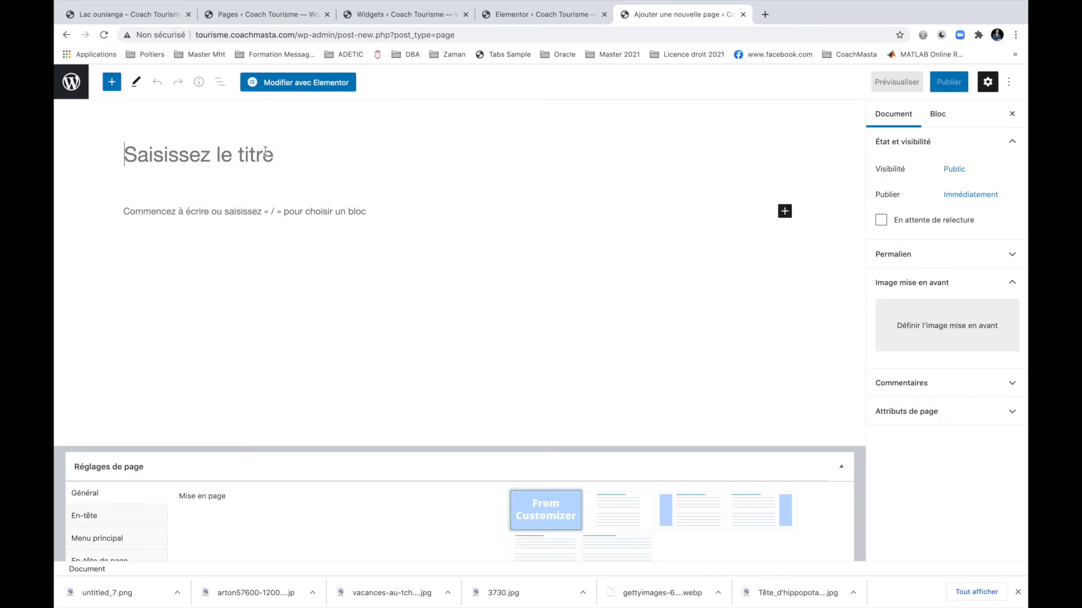
{"action": "type", "text": "Accueil"}
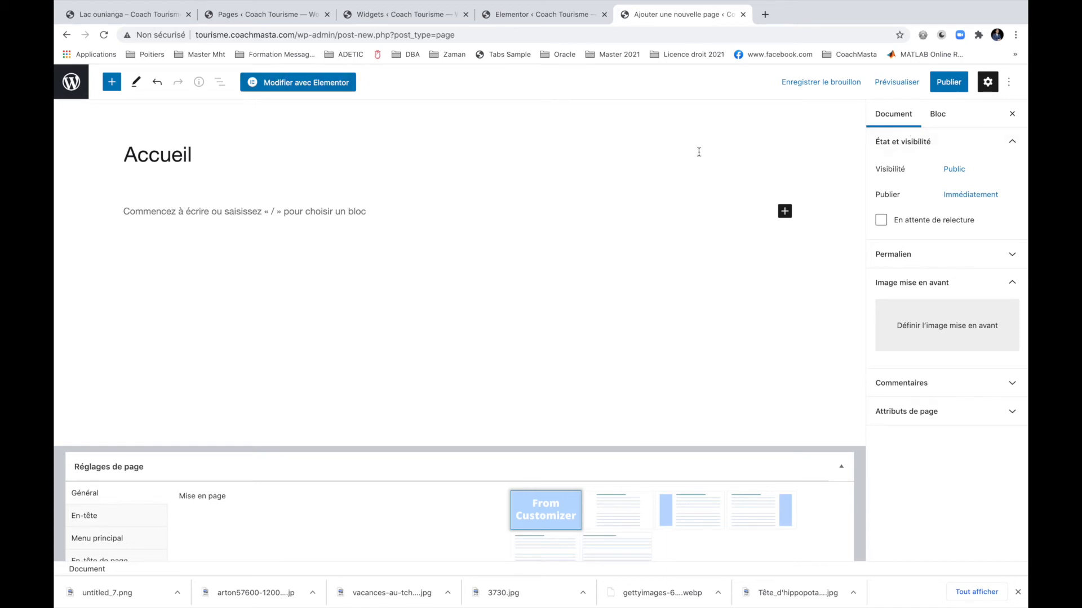
{"action": "left_click", "coordinate": [939, 85]}
{"action": "left_click", "coordinate": [933, 85]}
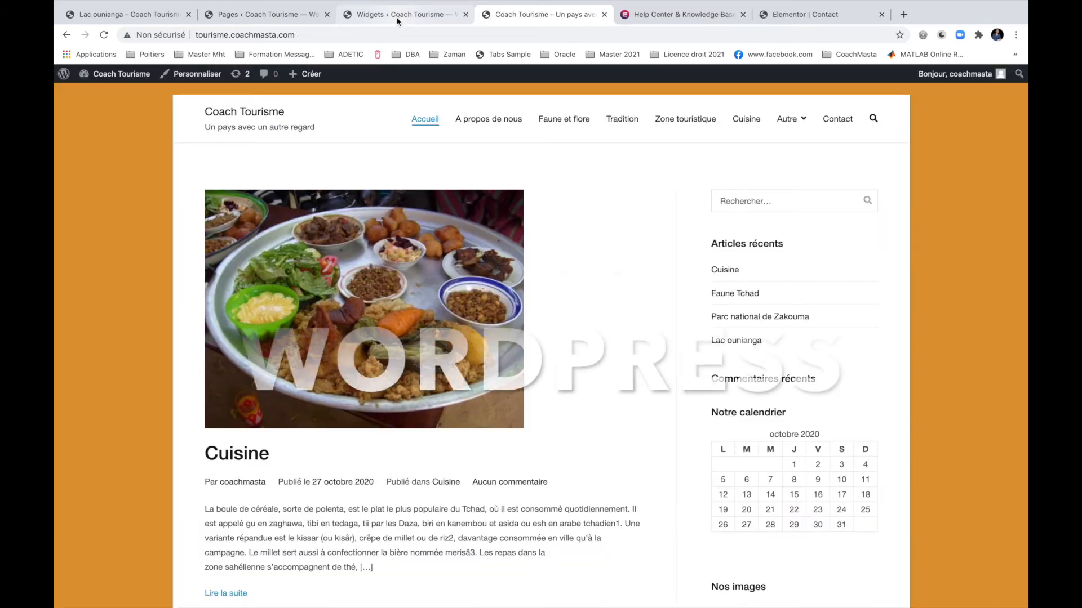
{"action": "left_click", "coordinate": [397, 21]}
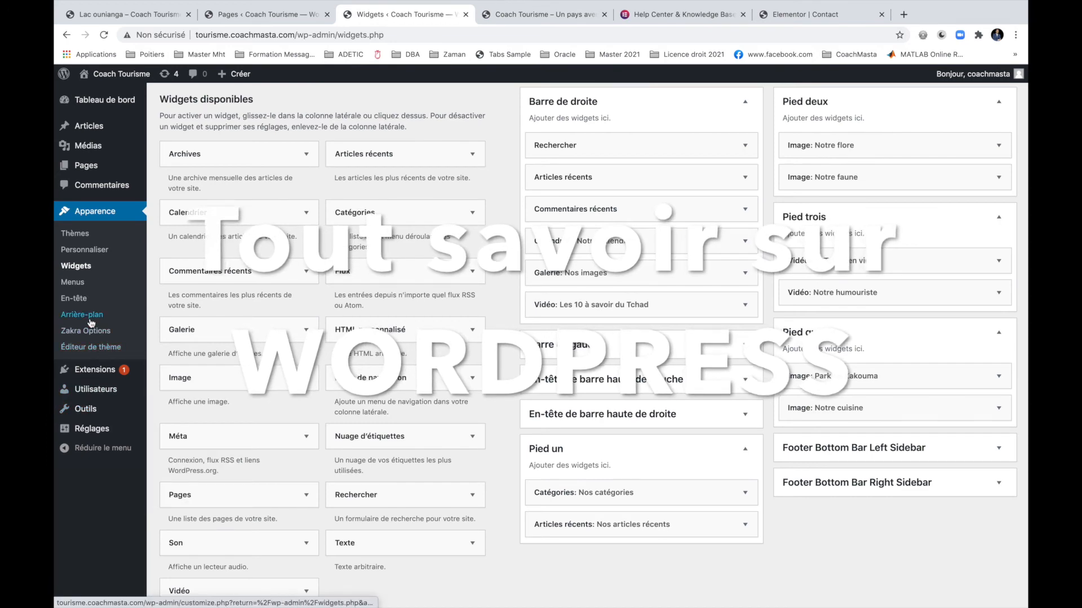
Add the Accueil page to Menu 1 and drag it to the top of the menu.
{"action": "left_click", "coordinate": [76, 282]}
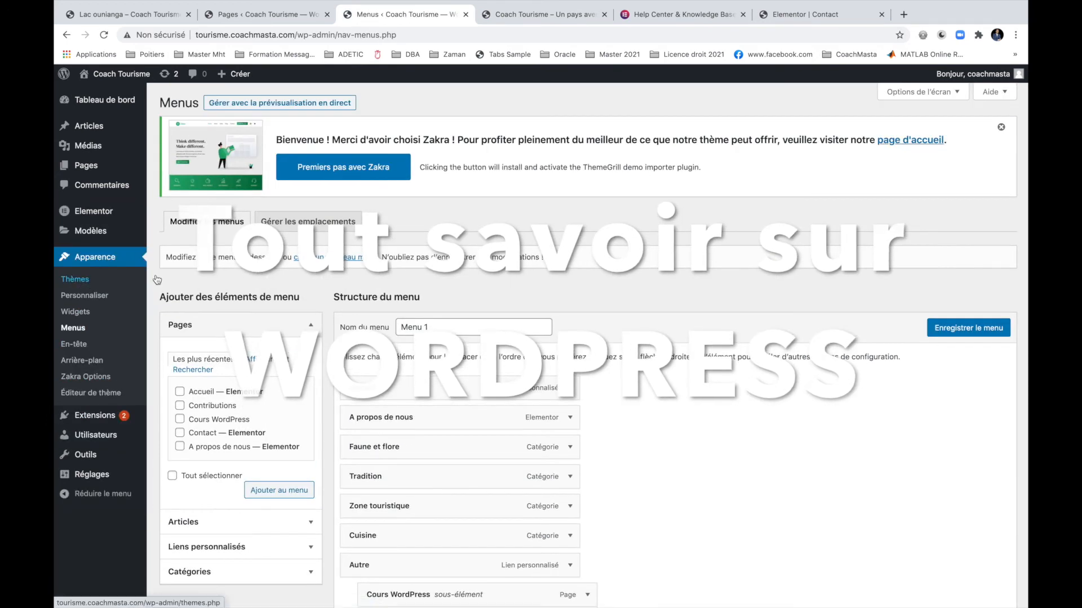
{"action": "scroll", "coordinate": [211, 417], "scroll_direction": "down", "scroll_amount": 3}
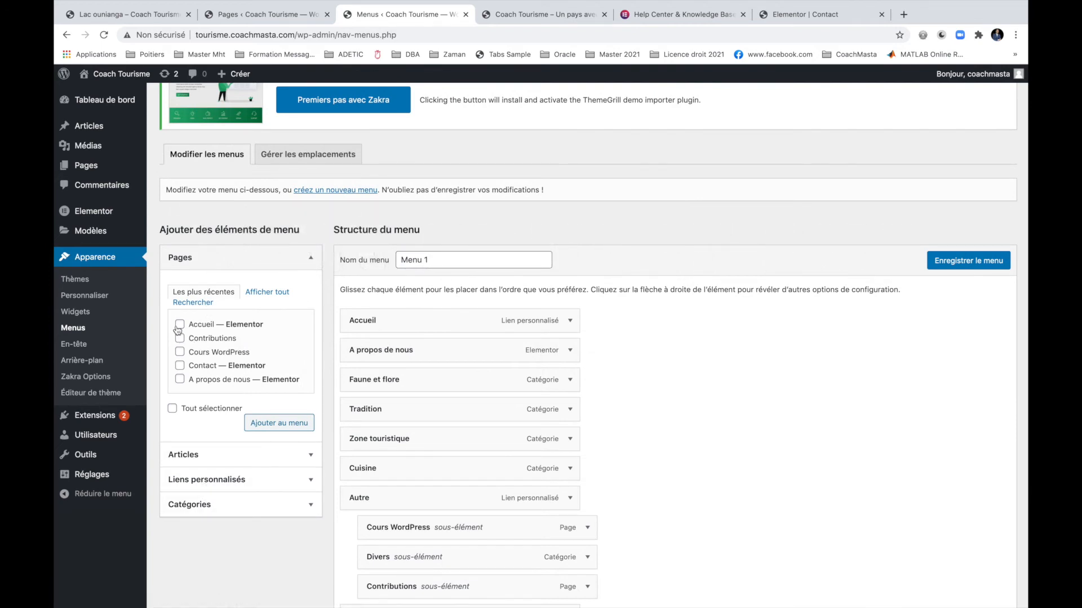
{"action": "left_click", "coordinate": [290, 430]}
{"action": "scroll", "coordinate": [716, 459], "scroll_direction": "down", "scroll_amount": 3}
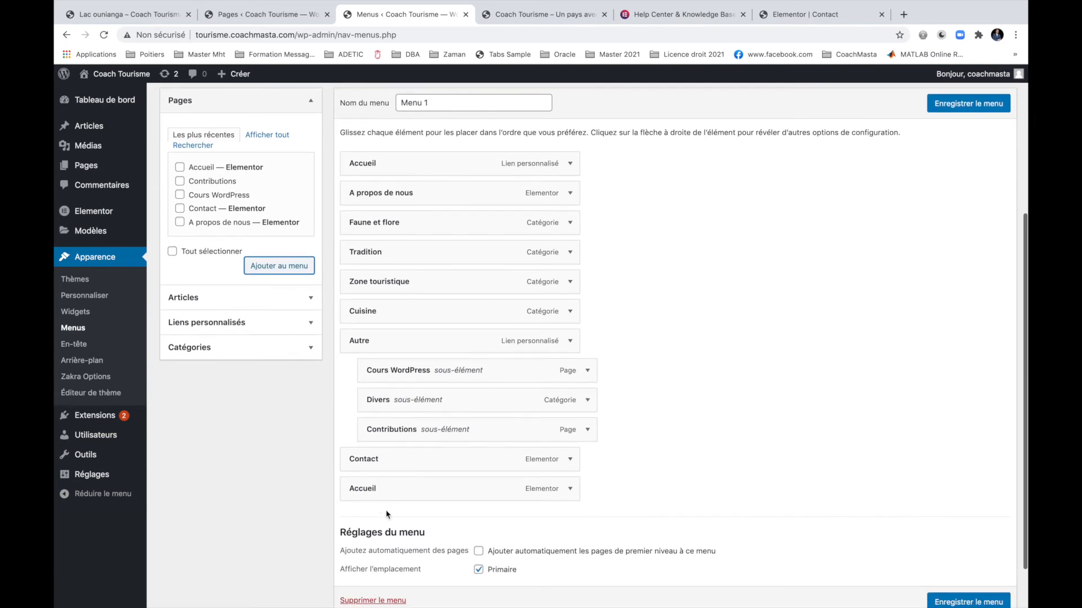
{"action": "left_click_drag", "start_coordinate": [378, 496], "coordinate": [382, 170]}
Remove the old Accueil custom link from Menu 1 and save the menu.
{"action": "left_click", "coordinate": [570, 194]}
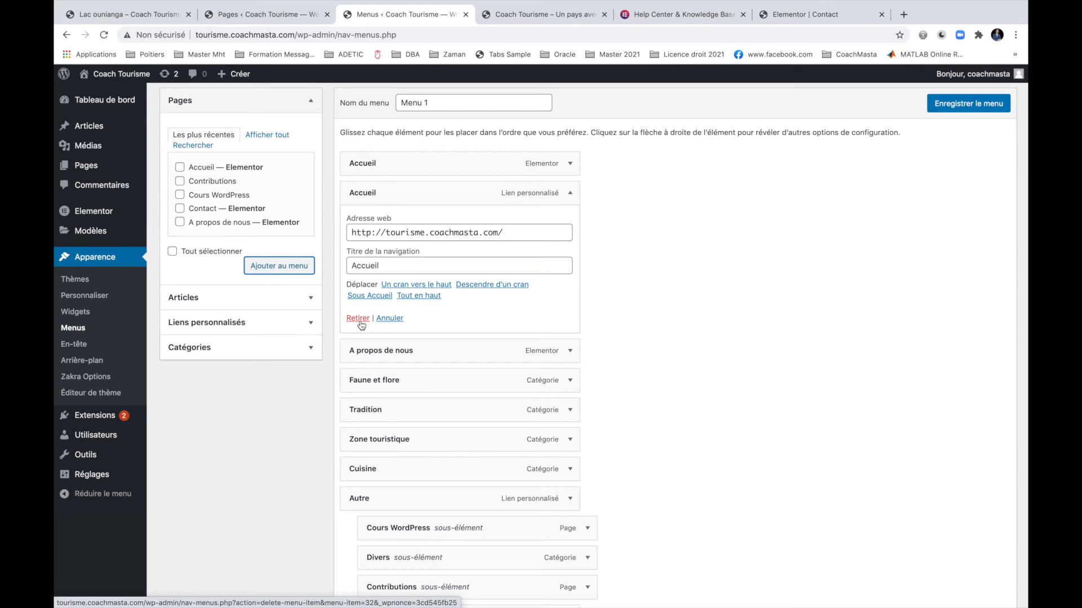
{"action": "left_click", "coordinate": [565, 15]}
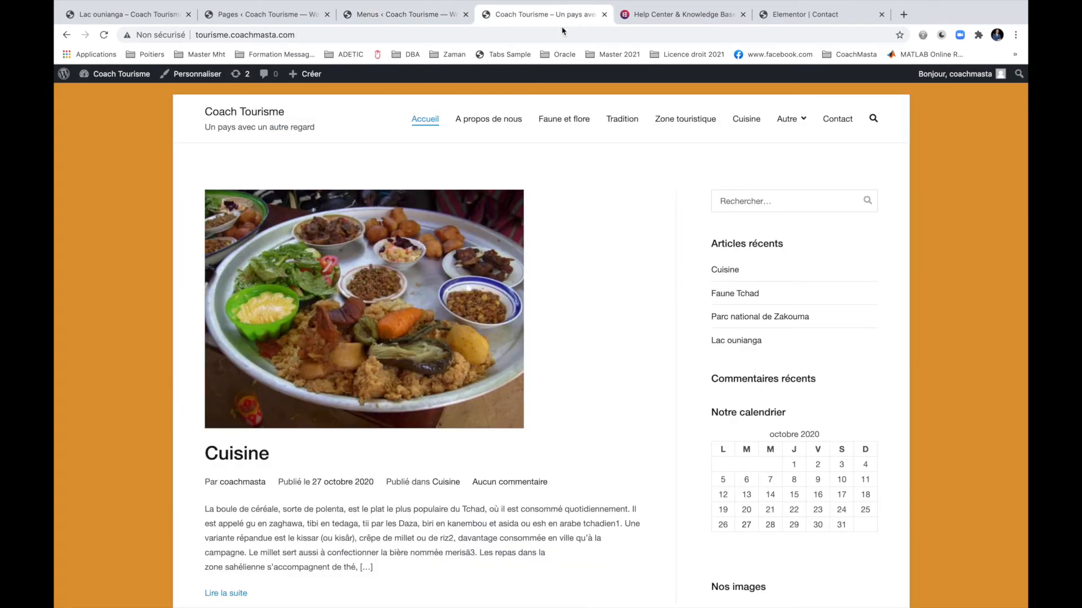
{"action": "left_click", "coordinate": [434, 120]}
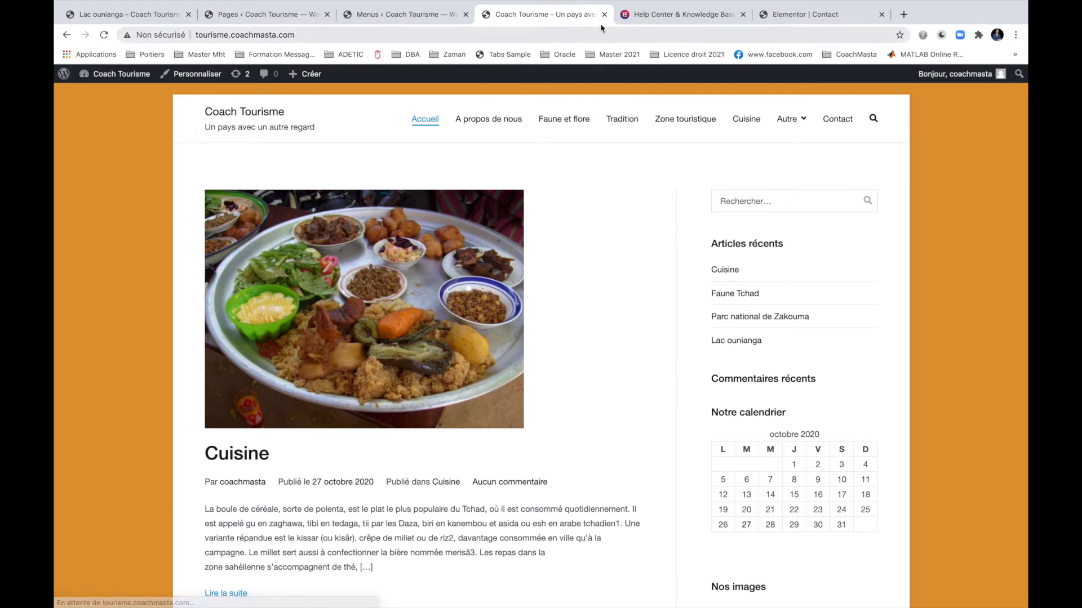
{"action": "left_click", "coordinate": [417, 14]}
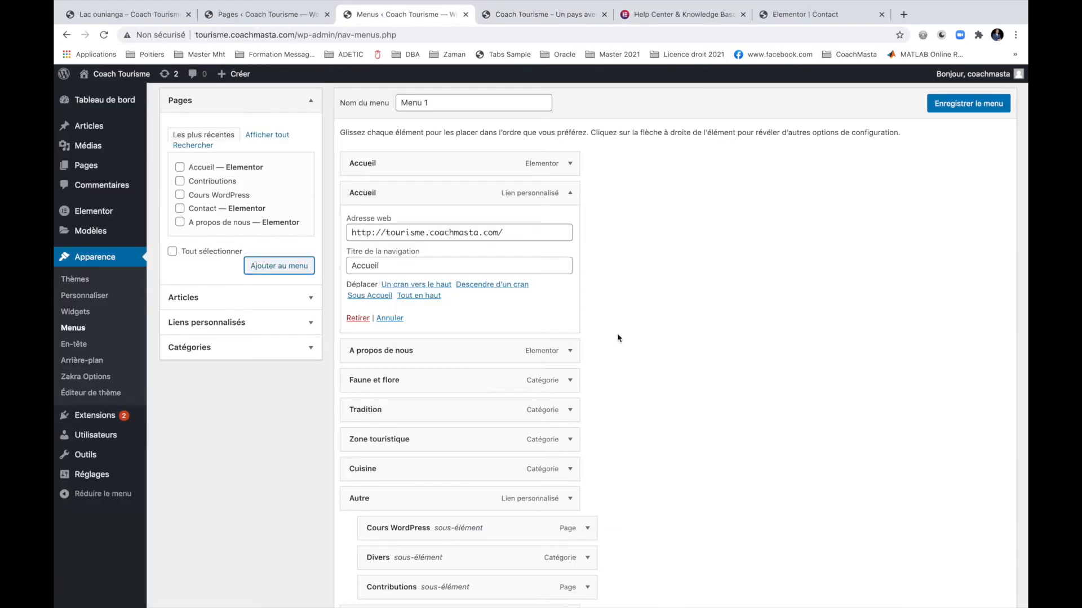
{"action": "left_click", "coordinate": [357, 320]}
{"action": "left_click", "coordinate": [966, 103]}
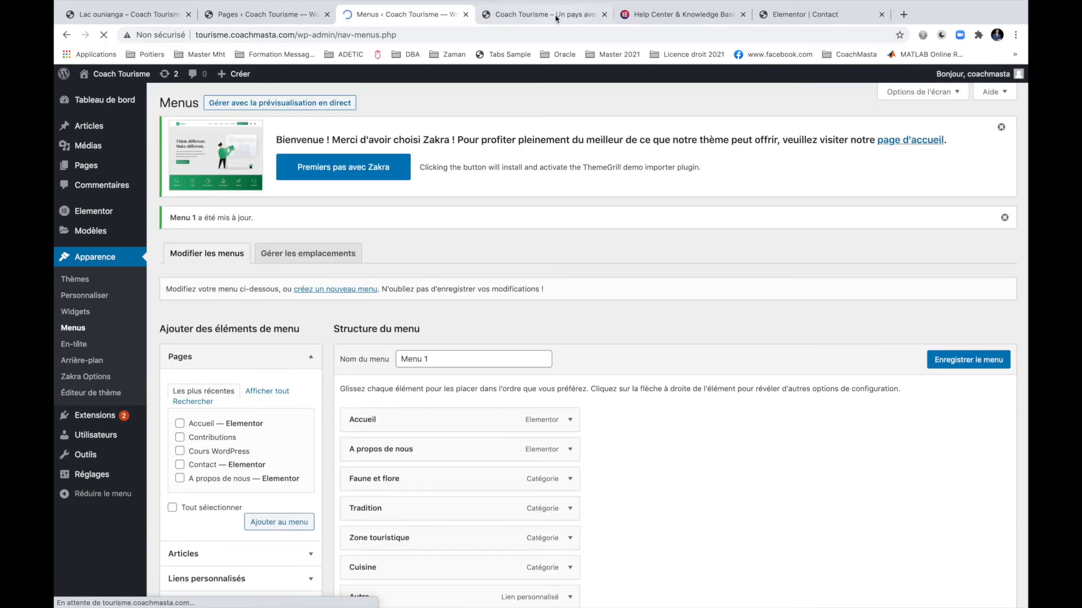
{"action": "left_click", "coordinate": [538, 14]}
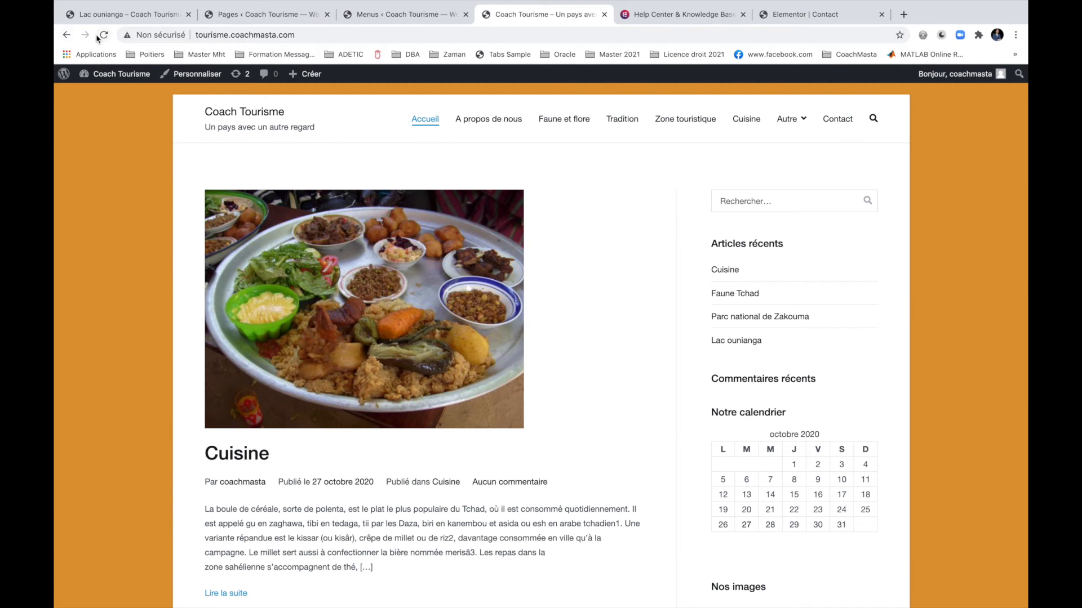
In the Customizer, set the homepage to the static page Accueil, publish, and view the live site.
{"action": "left_click", "coordinate": [104, 35]}
{"action": "left_click", "coordinate": [192, 74]}
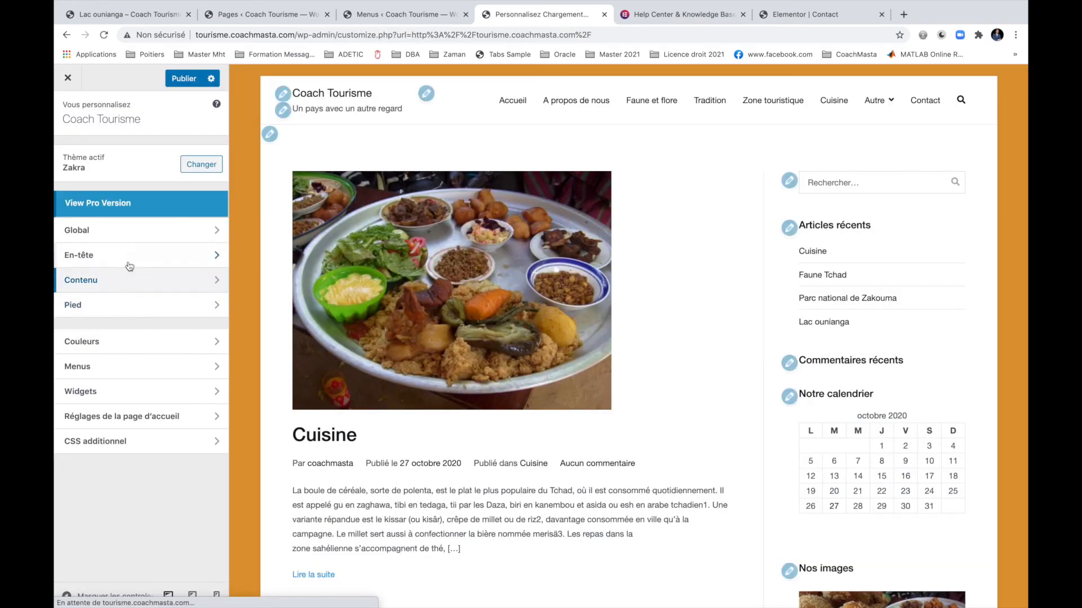
{"action": "left_click", "coordinate": [138, 416]}
{"action": "left_click", "coordinate": [101, 283]}
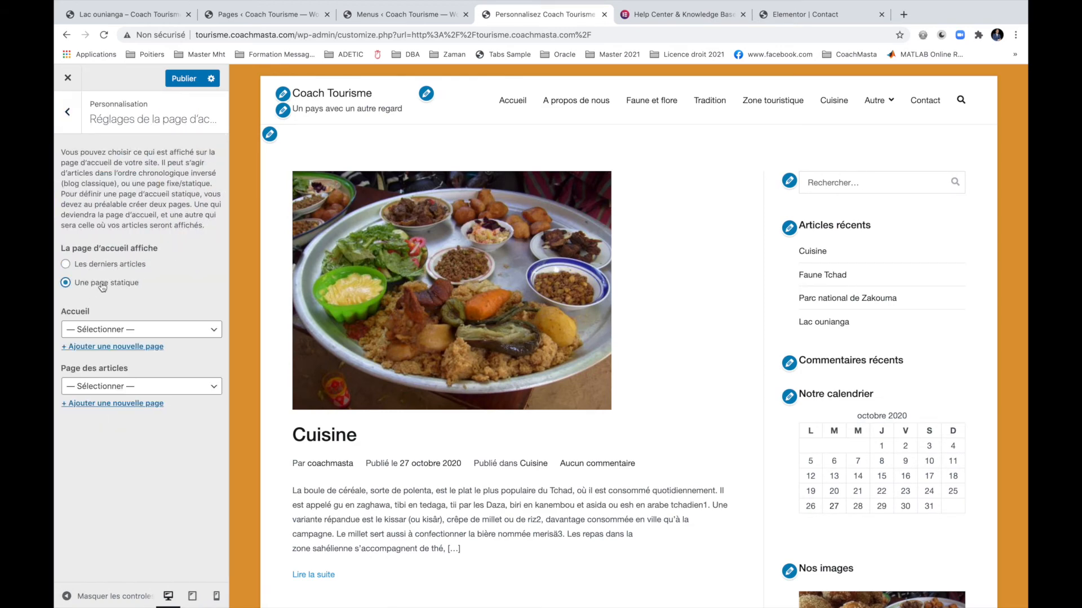
{"action": "left_click", "coordinate": [144, 330]}
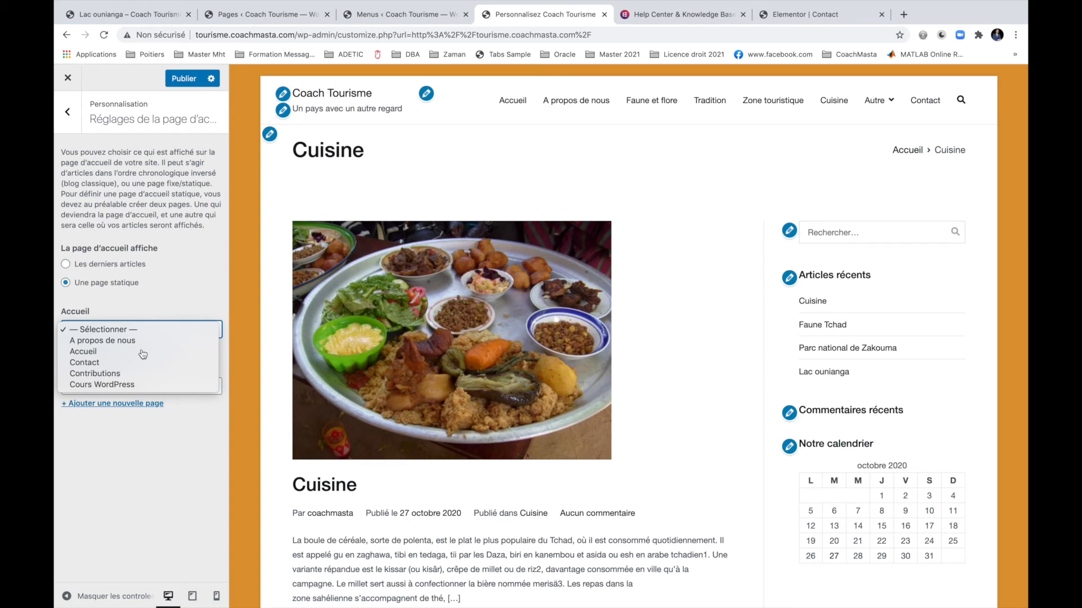
{"action": "left_click", "coordinate": [140, 351]}
{"action": "left_click", "coordinate": [184, 79]}
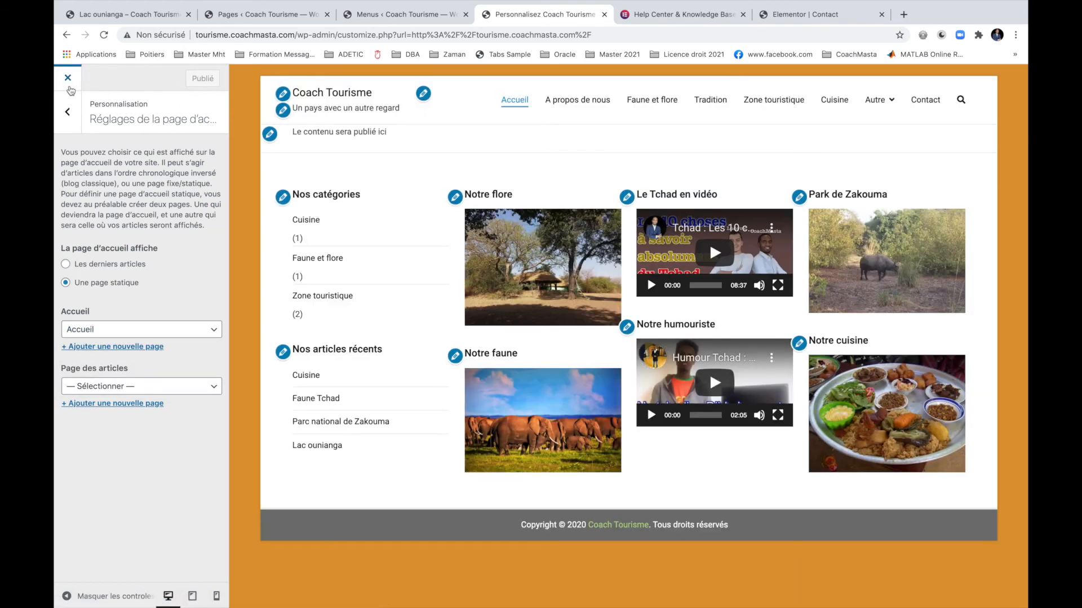
{"action": "left_click", "coordinate": [68, 89]}
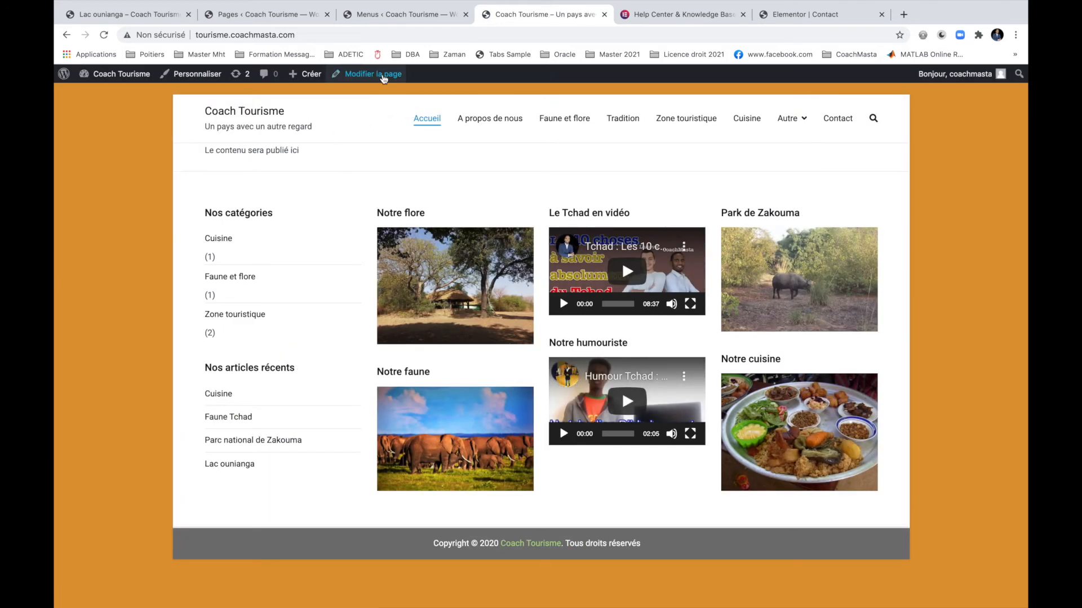
Edit the Accueil page from the admin bar and launch it in the Elementor builder.
{"action": "left_click", "coordinate": [387, 75]}
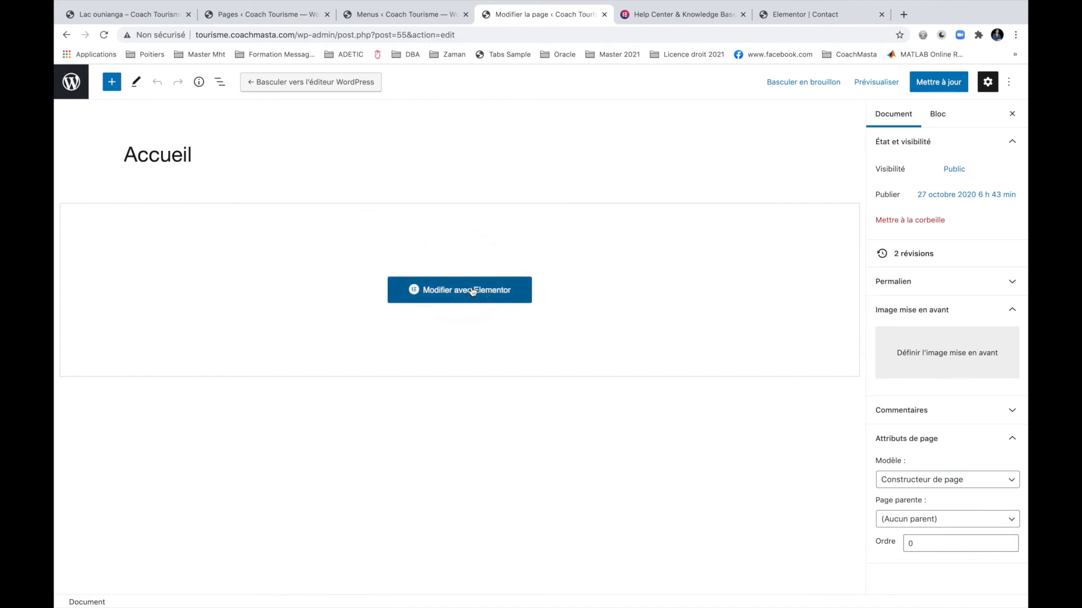
{"action": "left_click", "coordinate": [472, 291]}
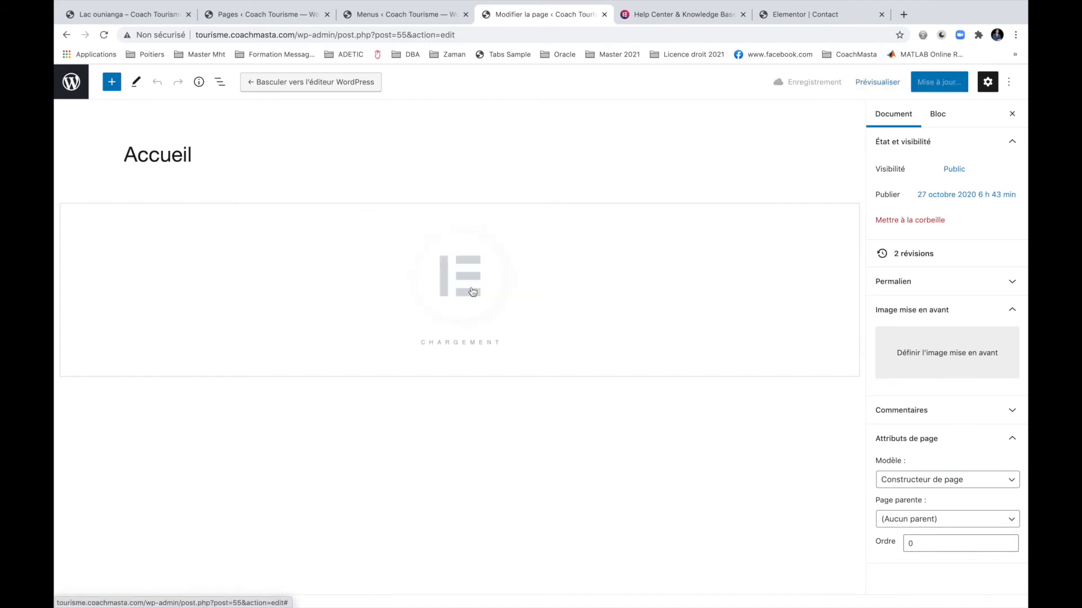
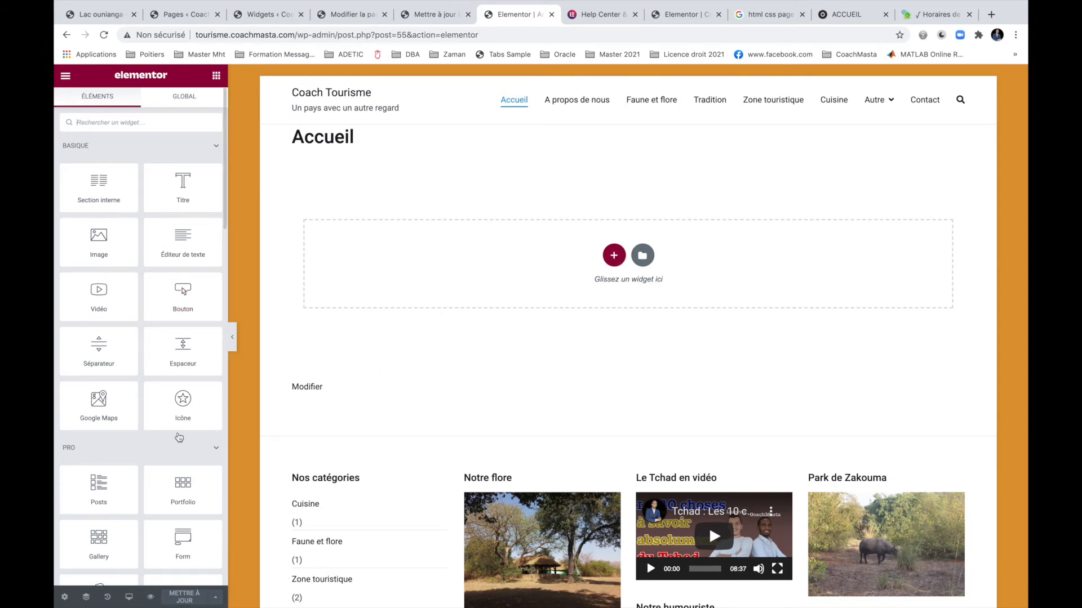
Fill carousel slides 1 and 2 with the elephant herd and food plate photos from the Médiathèque.
{"action": "scroll", "coordinate": [179, 433], "scroll_direction": "down", "scroll_amount": 8}
{"action": "scroll", "coordinate": [178, 433], "scroll_direction": "down", "scroll_amount": 7}
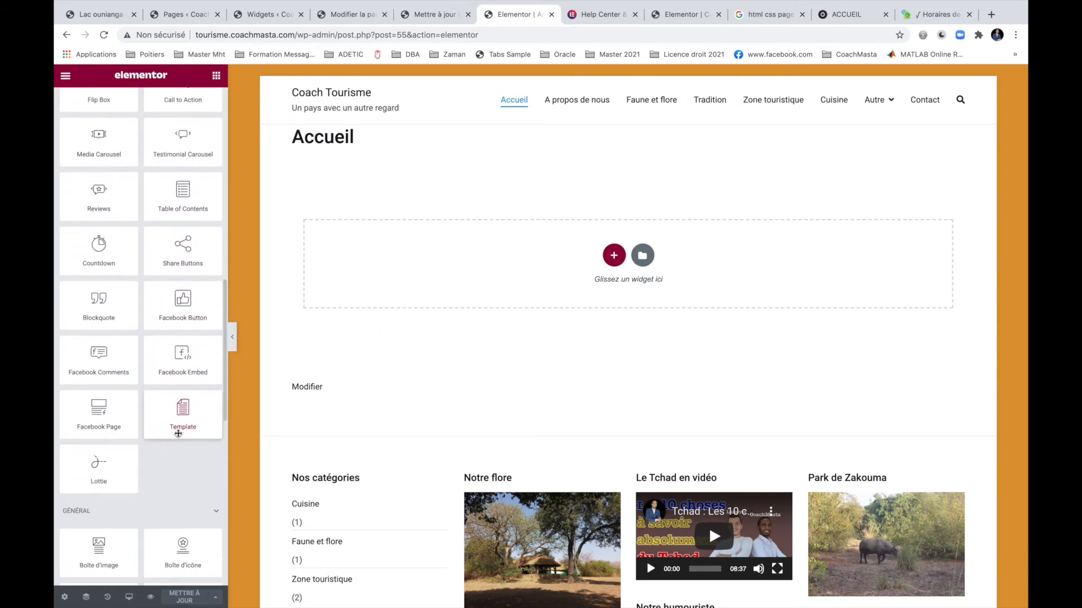
{"action": "scroll", "coordinate": [178, 433], "scroll_direction": "down", "scroll_amount": 7}
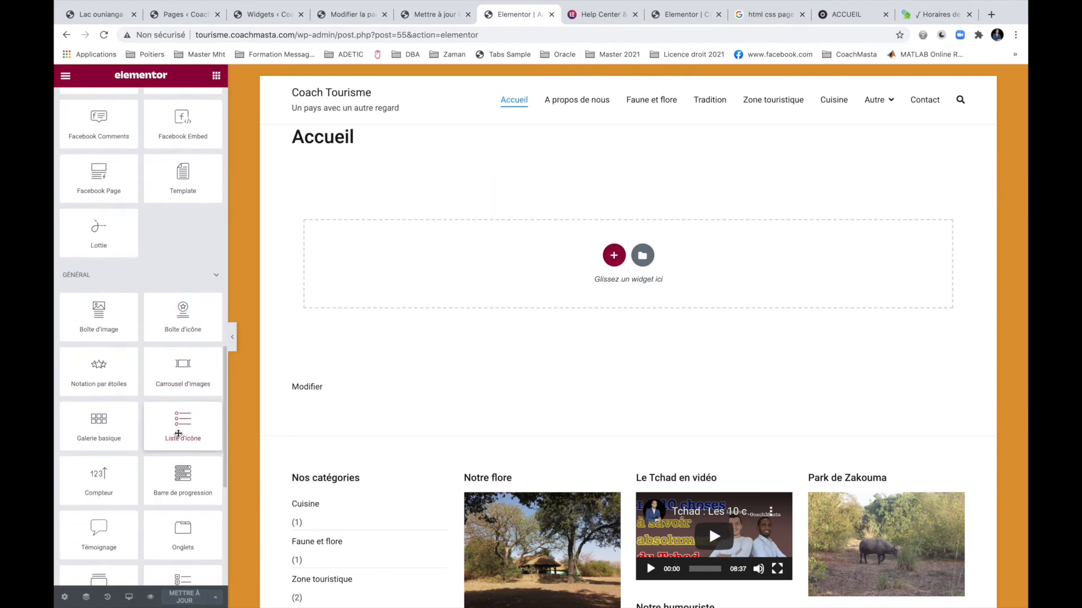
{"action": "scroll", "coordinate": [178, 433], "scroll_direction": "down", "scroll_amount": 1}
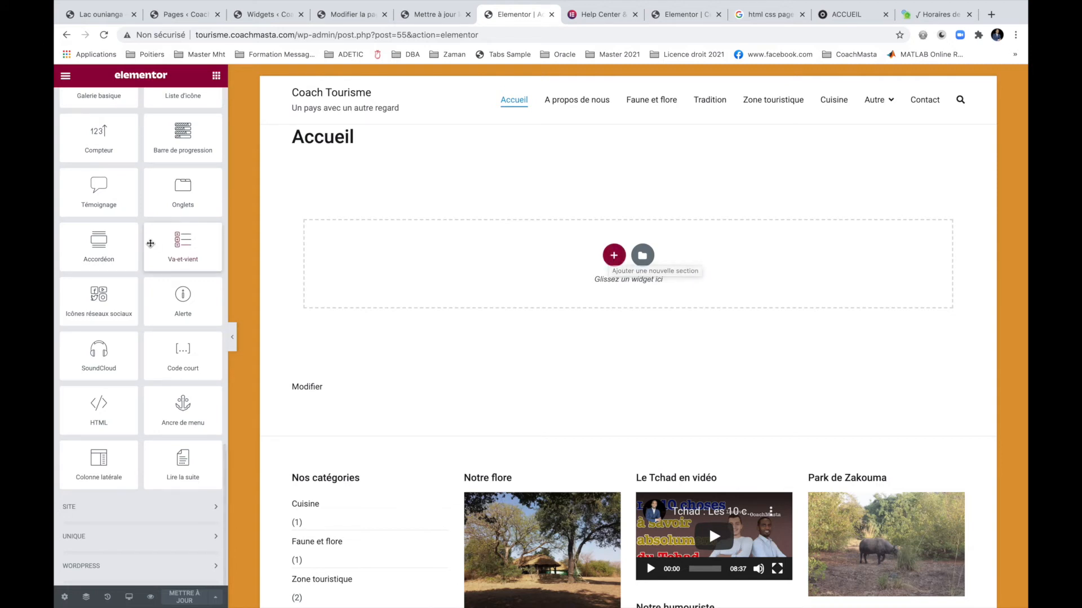
{"action": "scroll", "coordinate": [151, 243], "scroll_direction": "up", "scroll_amount": 15}
{"action": "scroll", "coordinate": [114, 401], "scroll_direction": "down", "scroll_amount": 5}
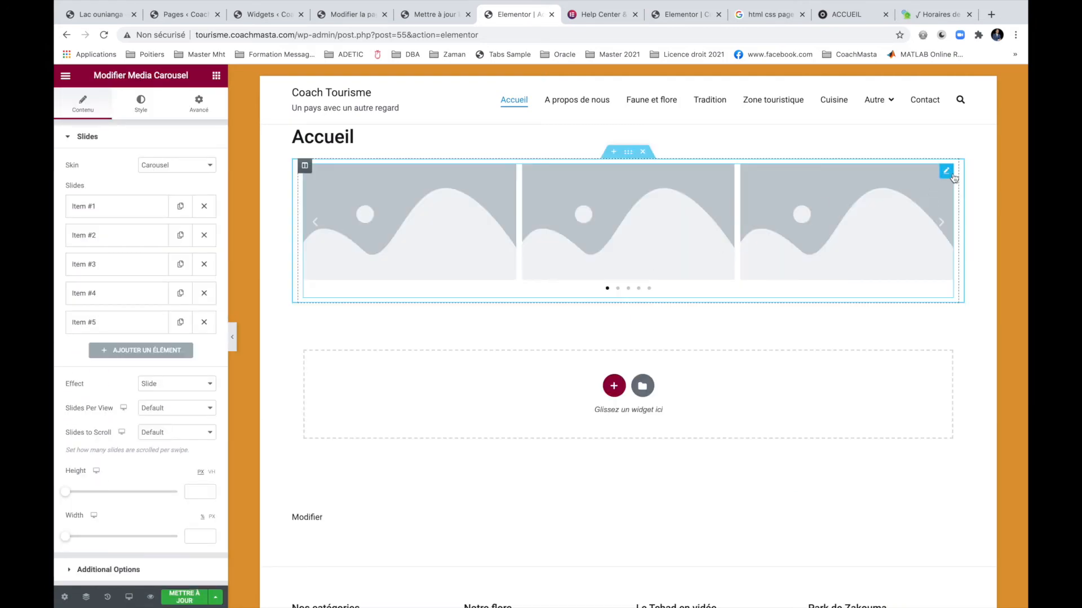
{"action": "left_click", "coordinate": [946, 171]}
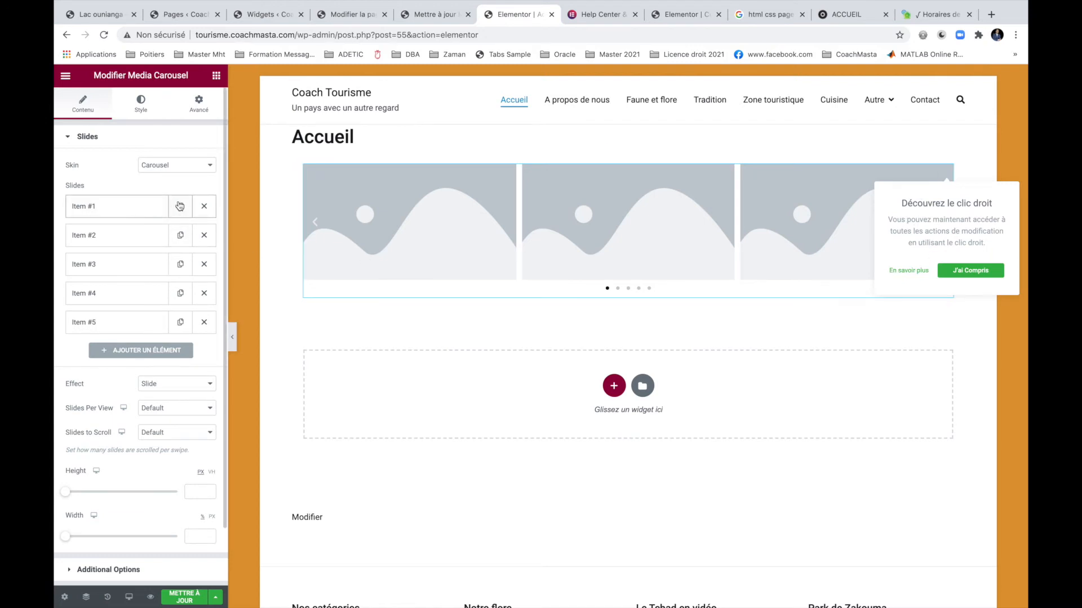
{"action": "left_click", "coordinate": [120, 206]}
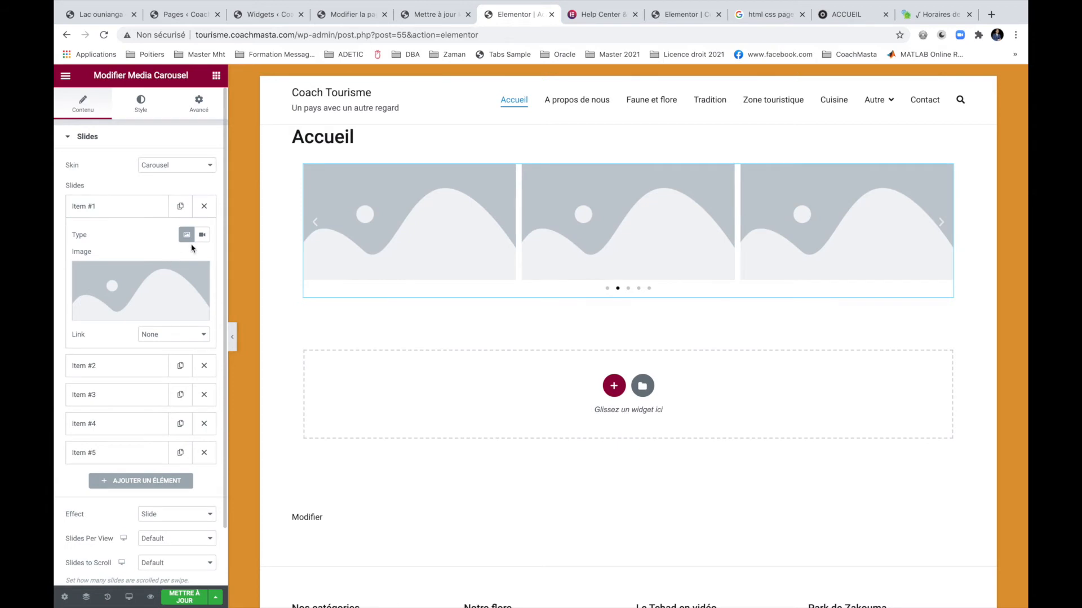
{"action": "left_click", "coordinate": [161, 314]}
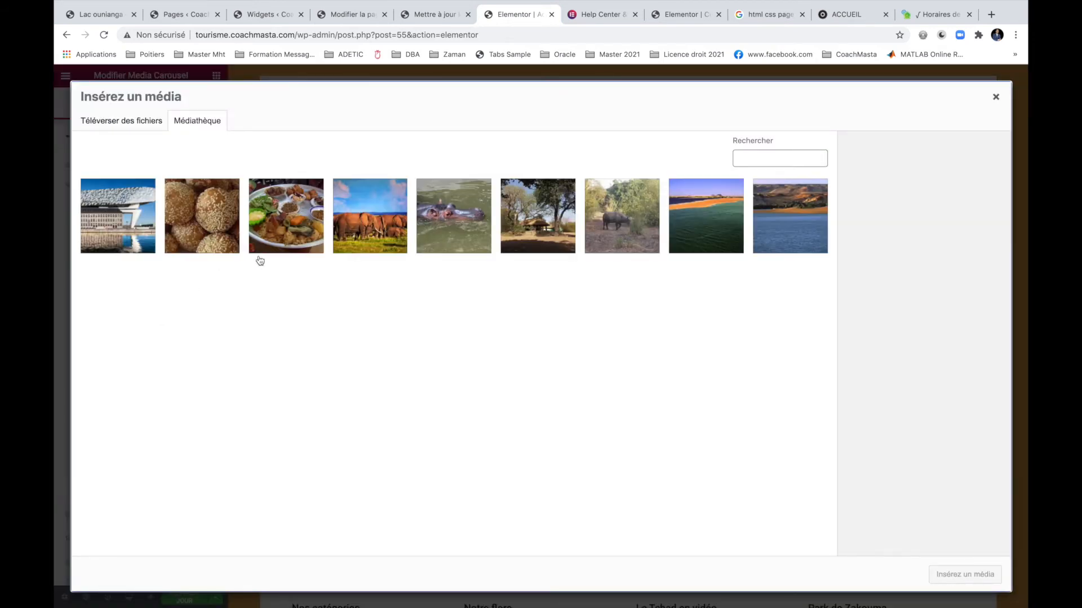
{"action": "left_click", "coordinate": [369, 221]}
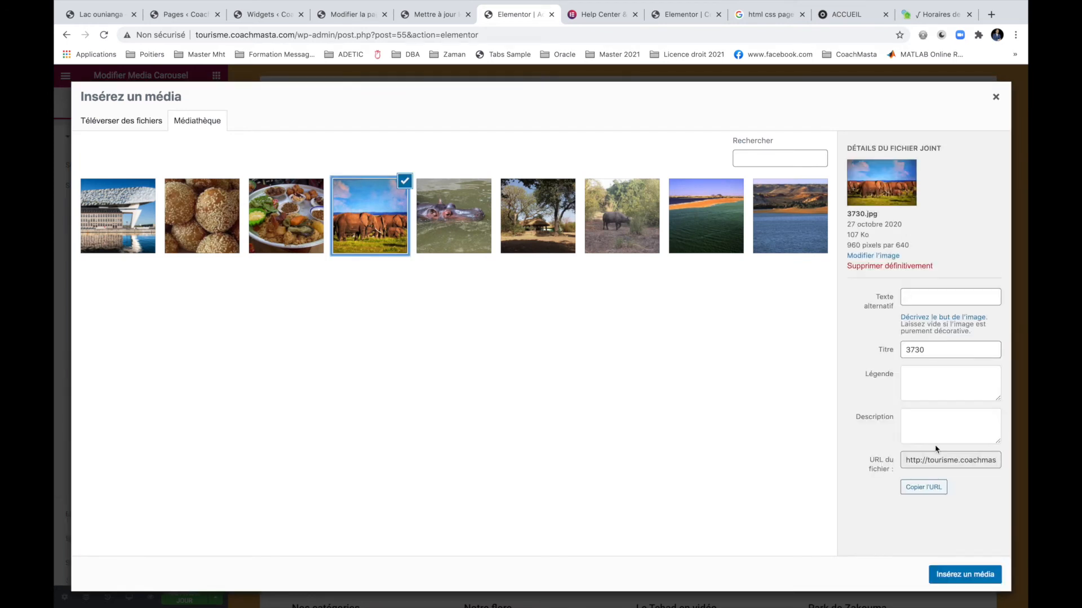
{"action": "left_click", "coordinate": [958, 574]}
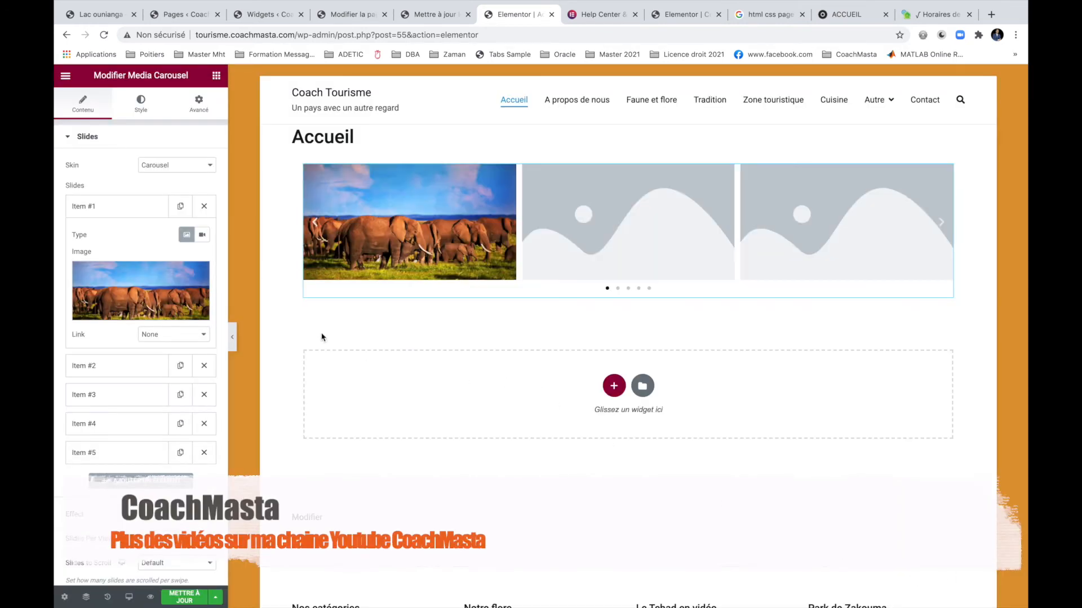
{"action": "left_click", "coordinate": [150, 366]}
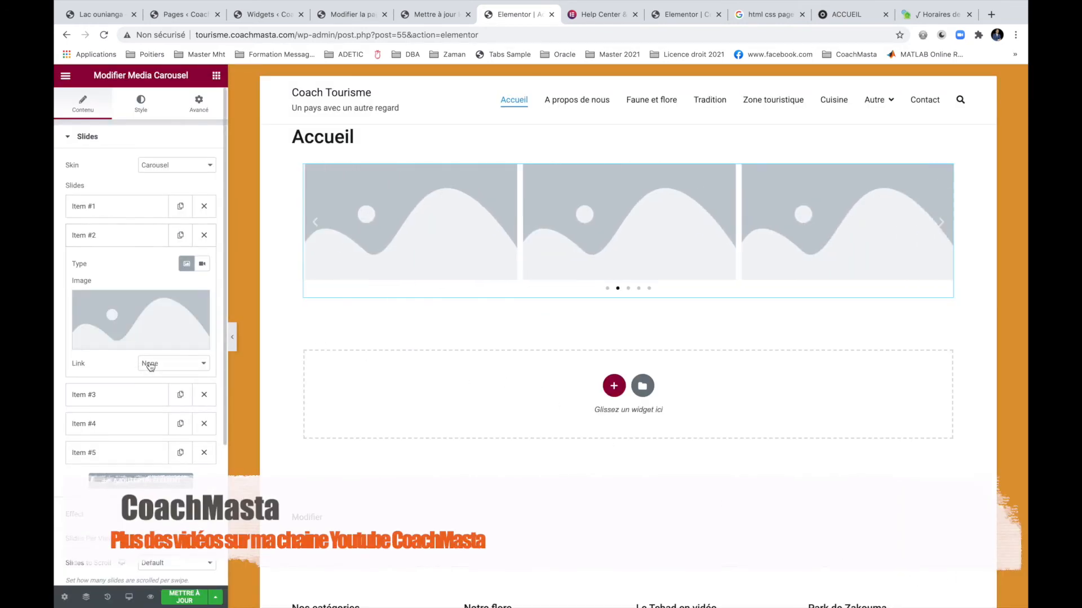
{"action": "left_click", "coordinate": [138, 344]}
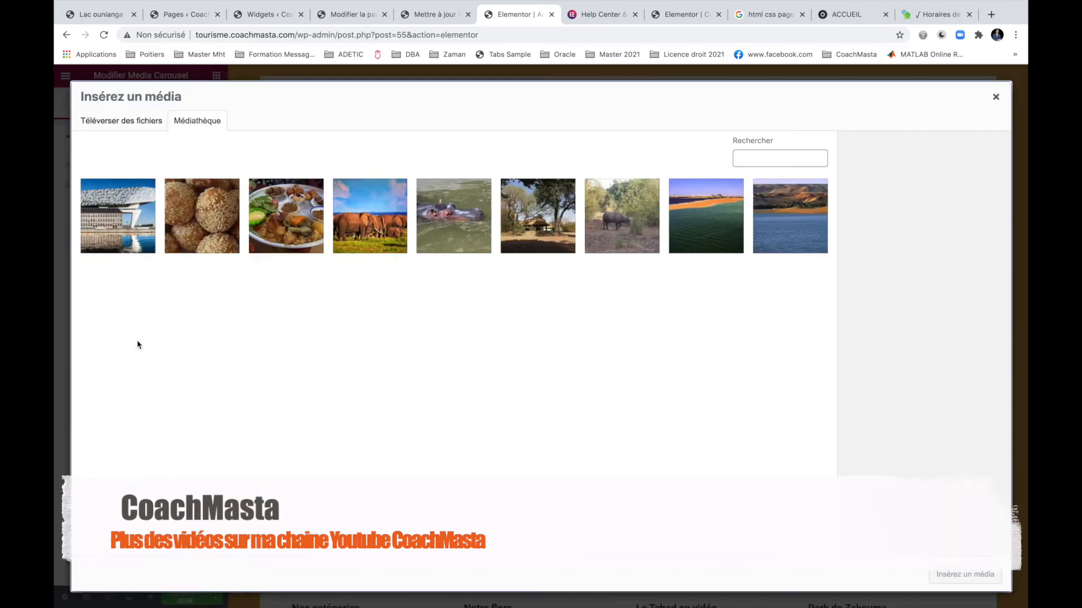
{"action": "left_click", "coordinate": [297, 231]}
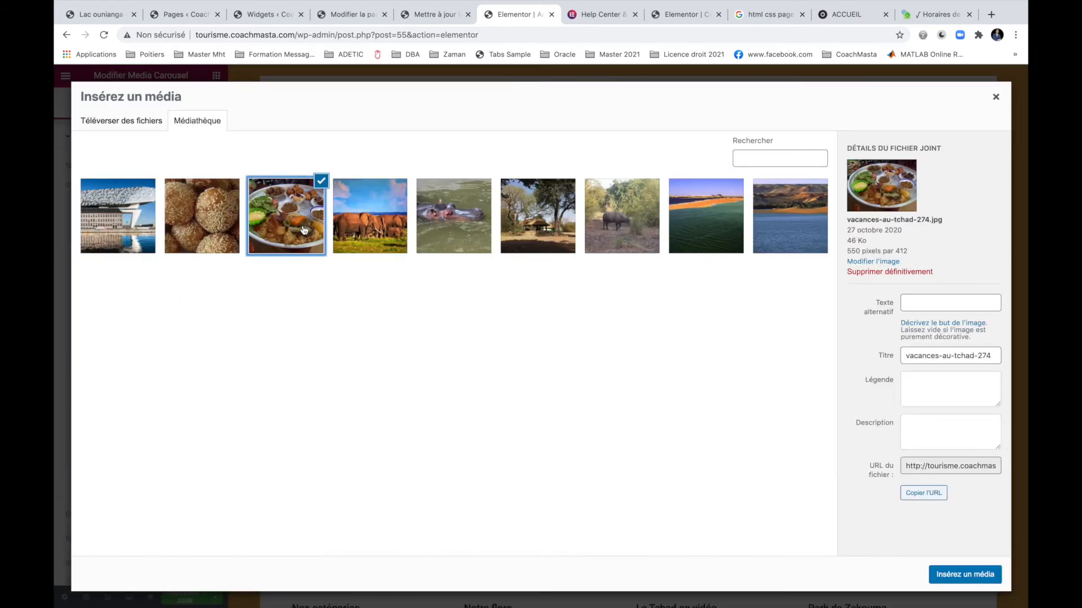
{"action": "left_click", "coordinate": [965, 574]}
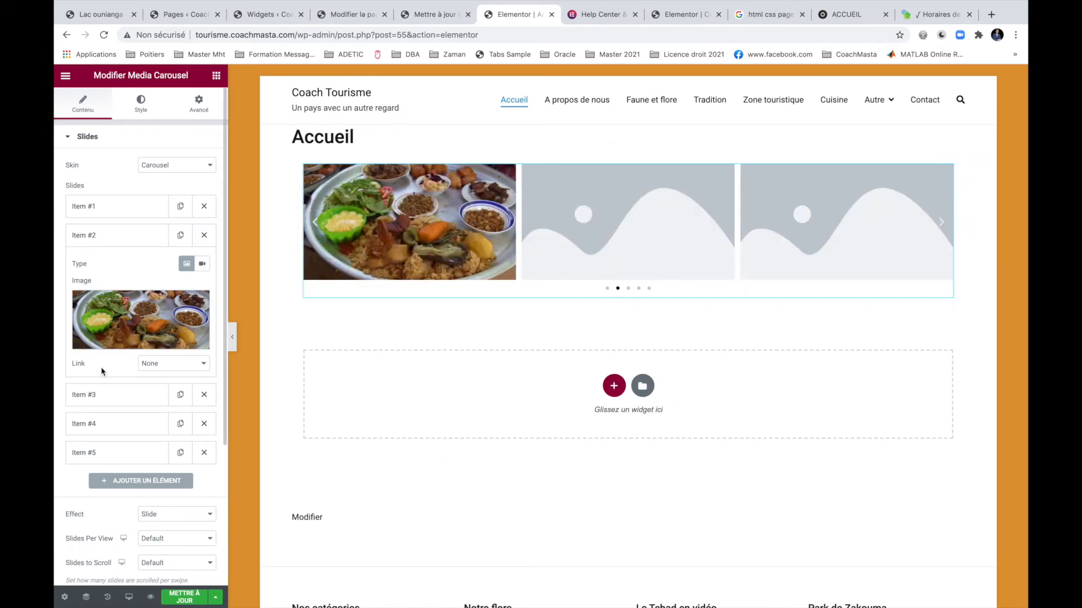
Fill slides 3, 4 and 5 with the modern building, buffalo and hippo photos.
{"action": "left_click", "coordinate": [112, 395]}
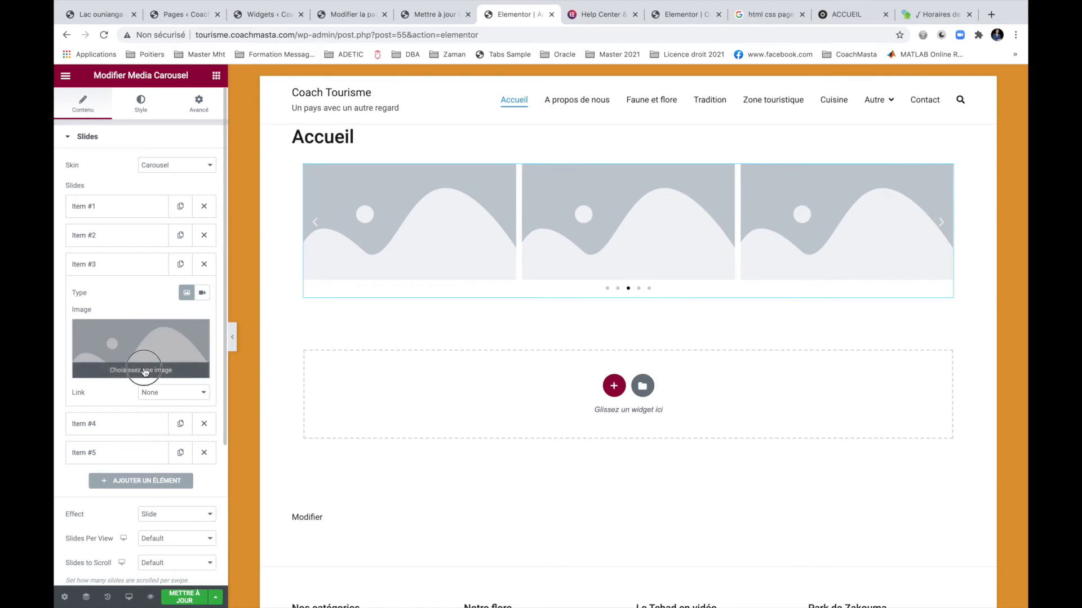
{"action": "left_click", "coordinate": [145, 370]}
{"action": "left_click", "coordinate": [152, 217]}
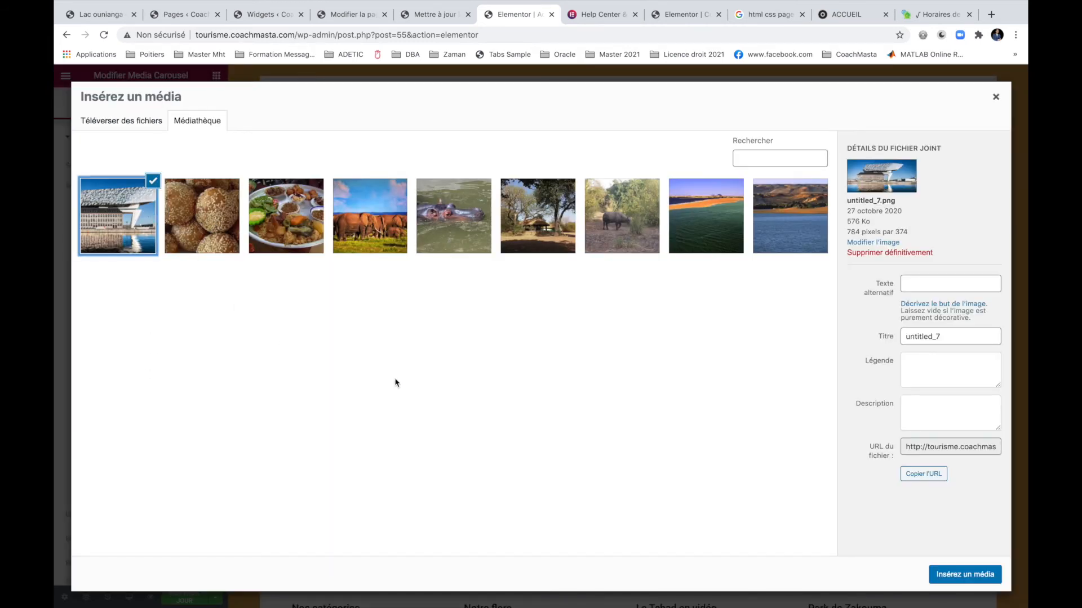
{"action": "left_click", "coordinate": [953, 574]}
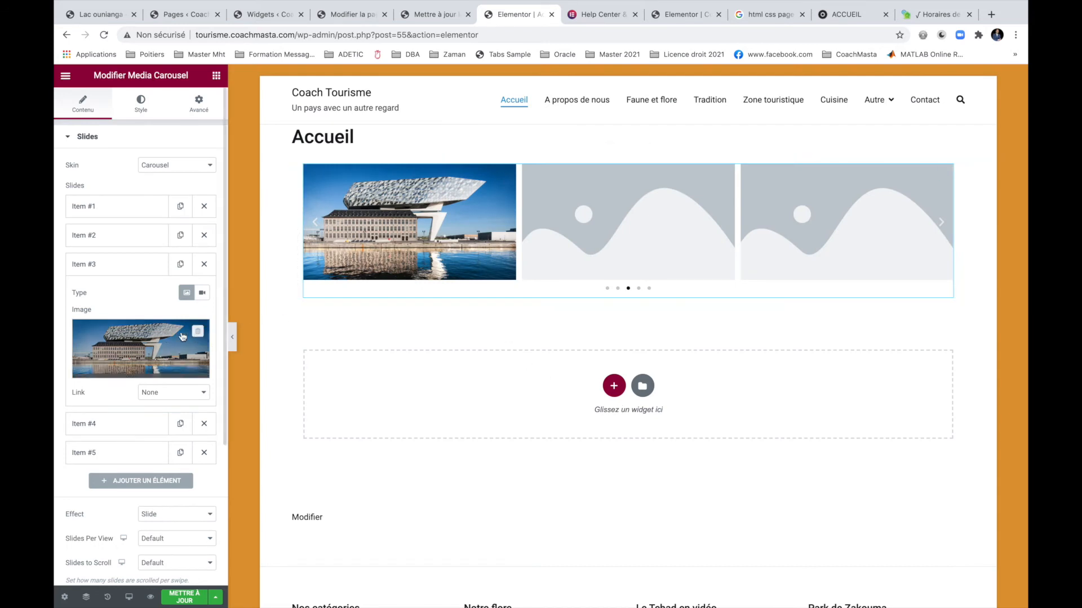
{"action": "left_click", "coordinate": [114, 425]}
{"action": "left_click", "coordinate": [142, 385]}
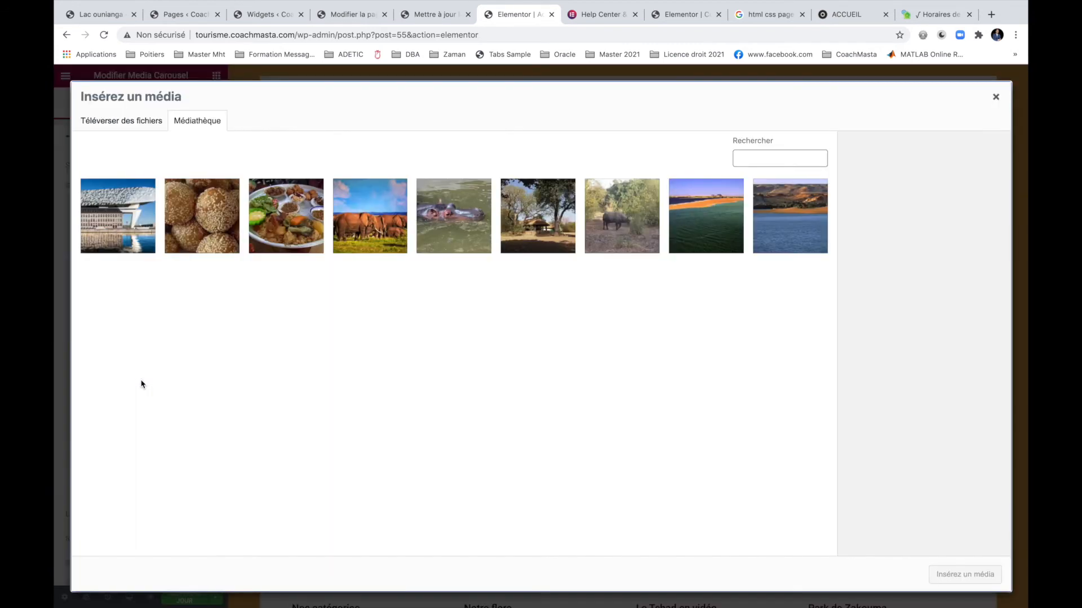
{"action": "left_click", "coordinate": [649, 219]}
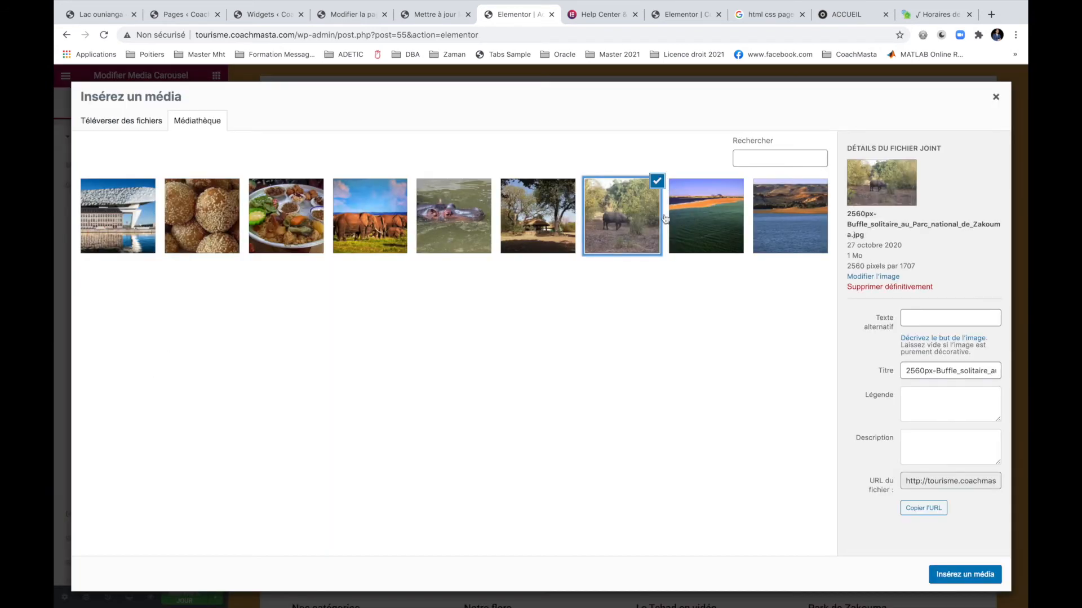
{"action": "left_click", "coordinate": [945, 574]}
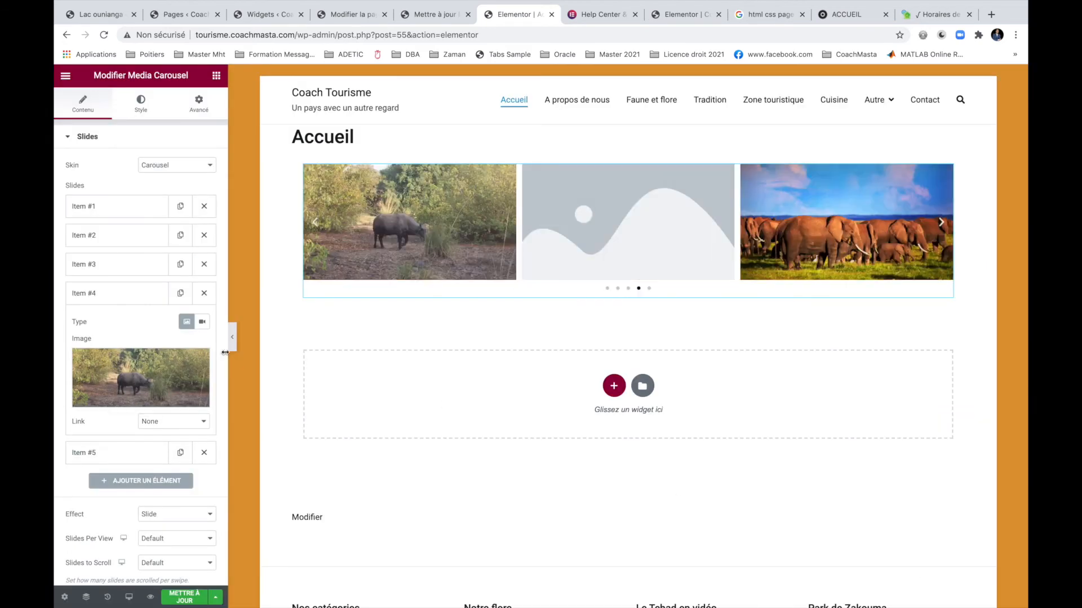
{"action": "left_click", "coordinate": [133, 451]}
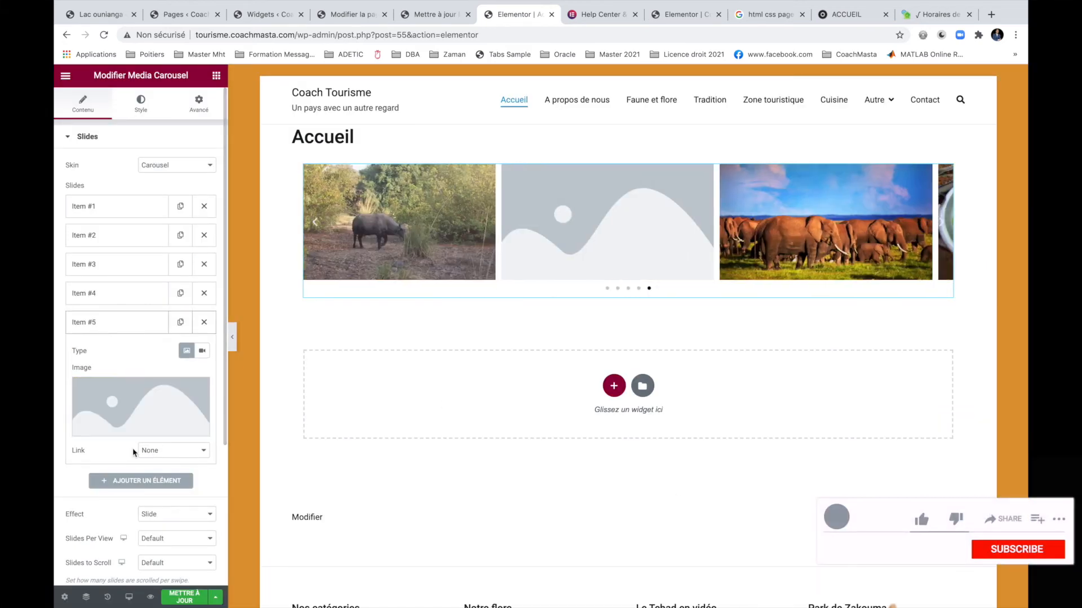
{"action": "left_click", "coordinate": [135, 417]}
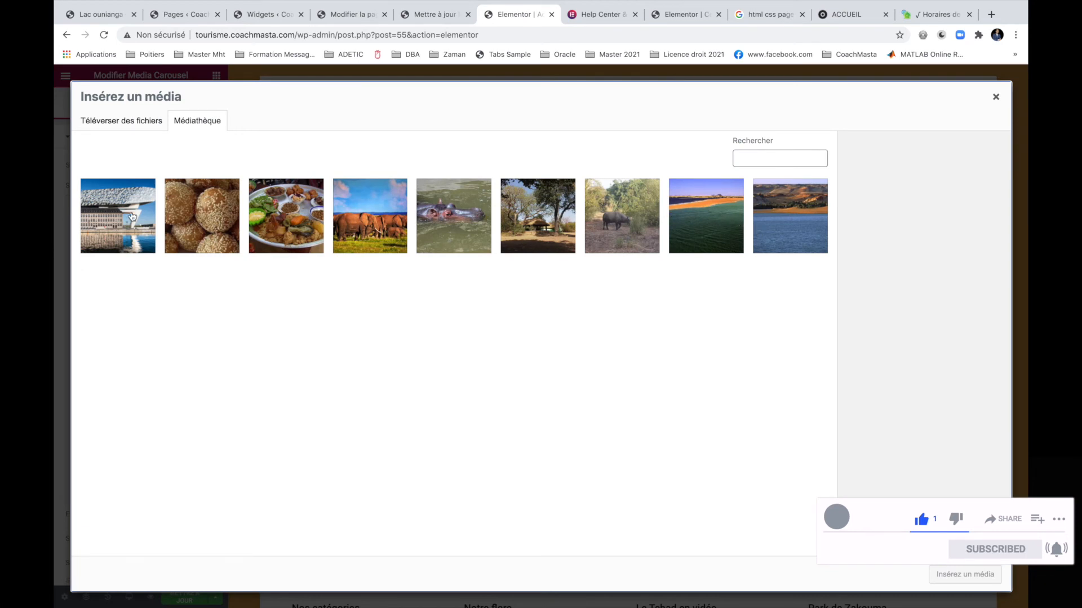
{"action": "left_click", "coordinate": [456, 229]}
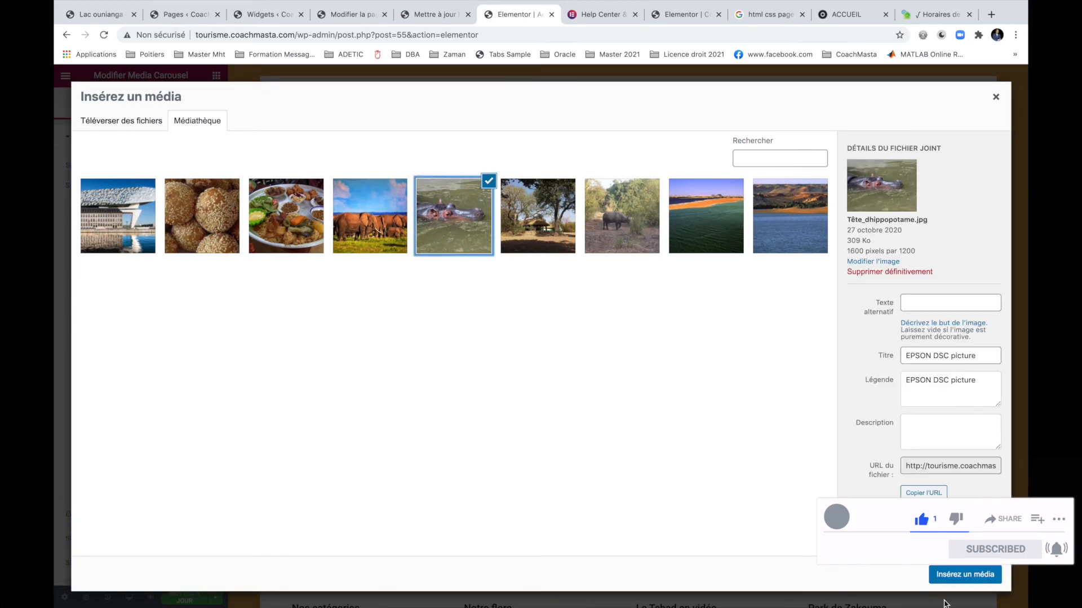
{"action": "left_click", "coordinate": [970, 579]}
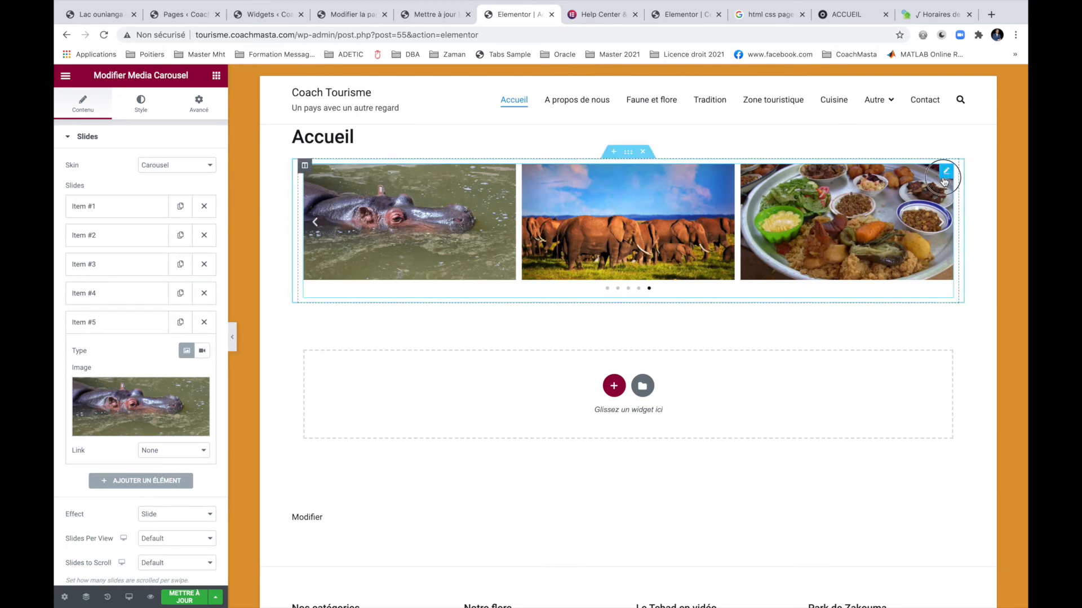
Change the media carousel's Skin to Coverflow, after briefly trying Slideshow.
{"action": "left_click", "coordinate": [947, 171]}
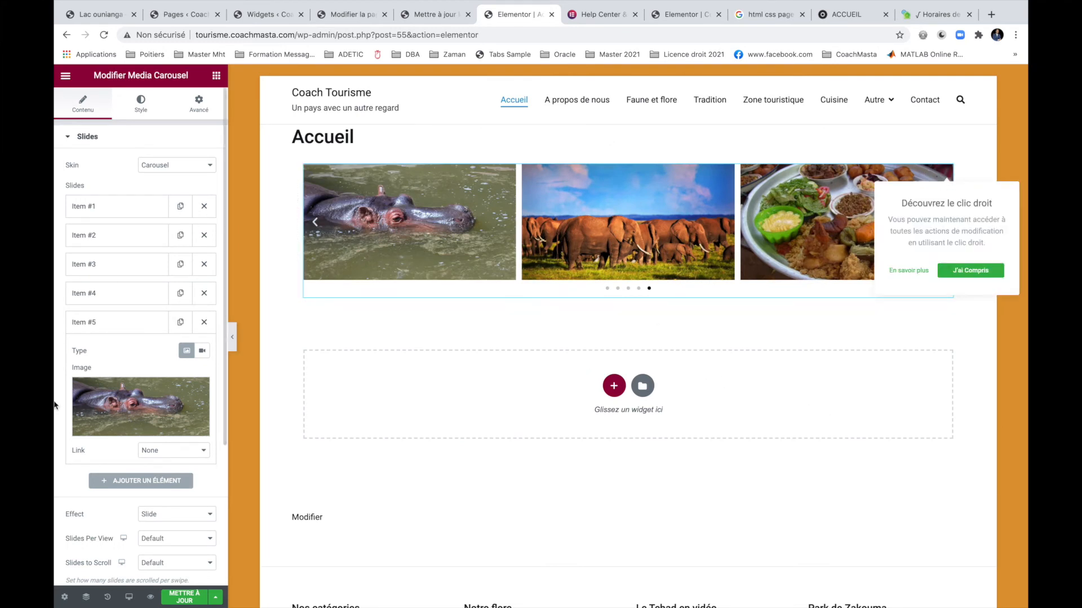
{"action": "scroll", "coordinate": [114, 458], "scroll_direction": "down", "scroll_amount": 1}
{"action": "scroll", "coordinate": [114, 454], "scroll_direction": "down", "scroll_amount": 4}
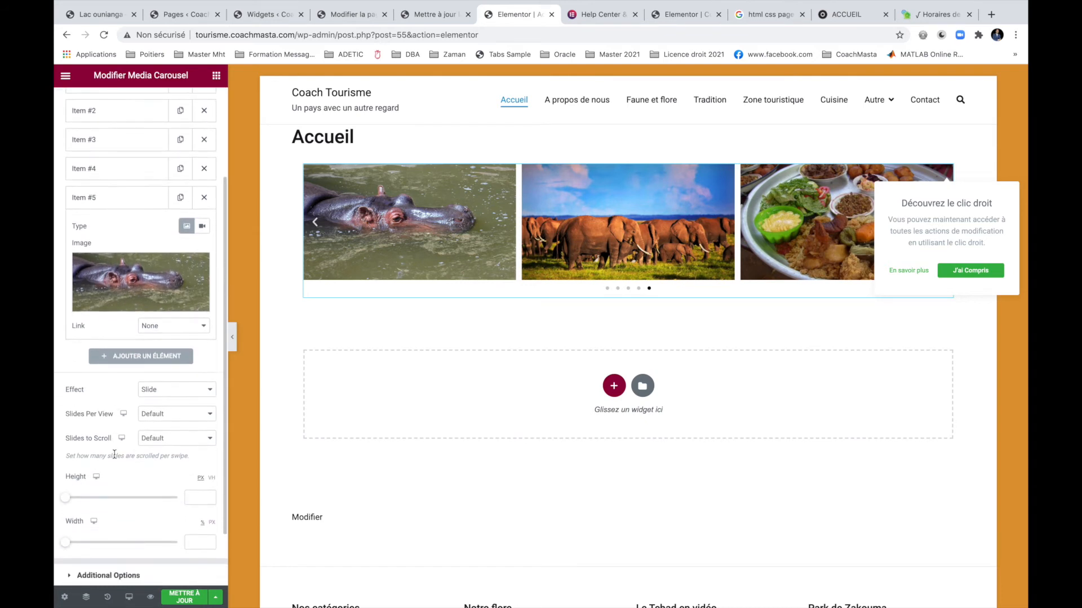
{"action": "scroll", "coordinate": [114, 458], "scroll_direction": "up", "scroll_amount": 4}
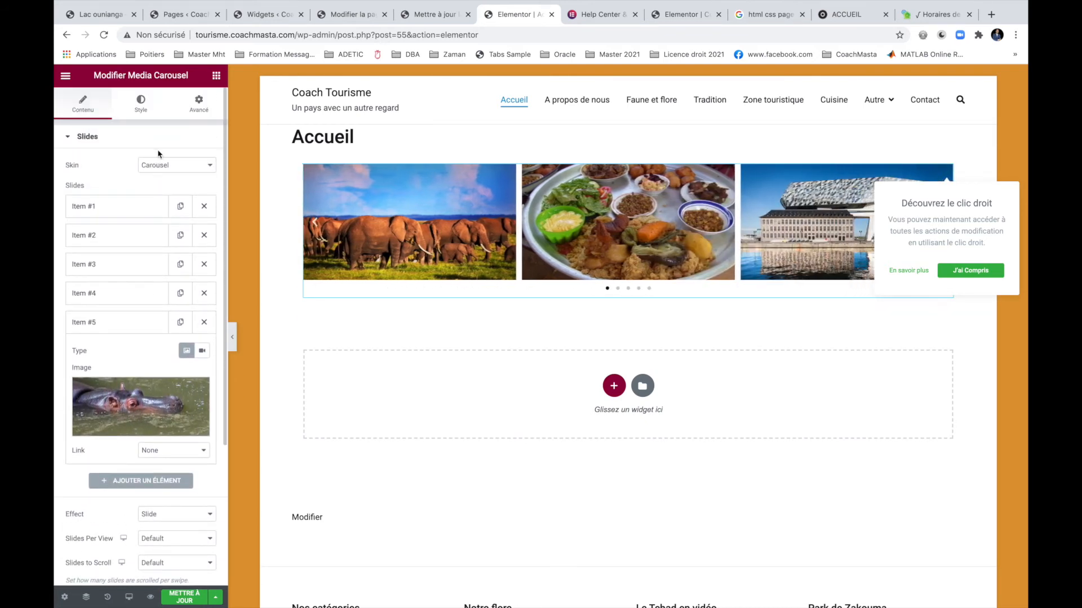
{"action": "left_click", "coordinate": [201, 106]}
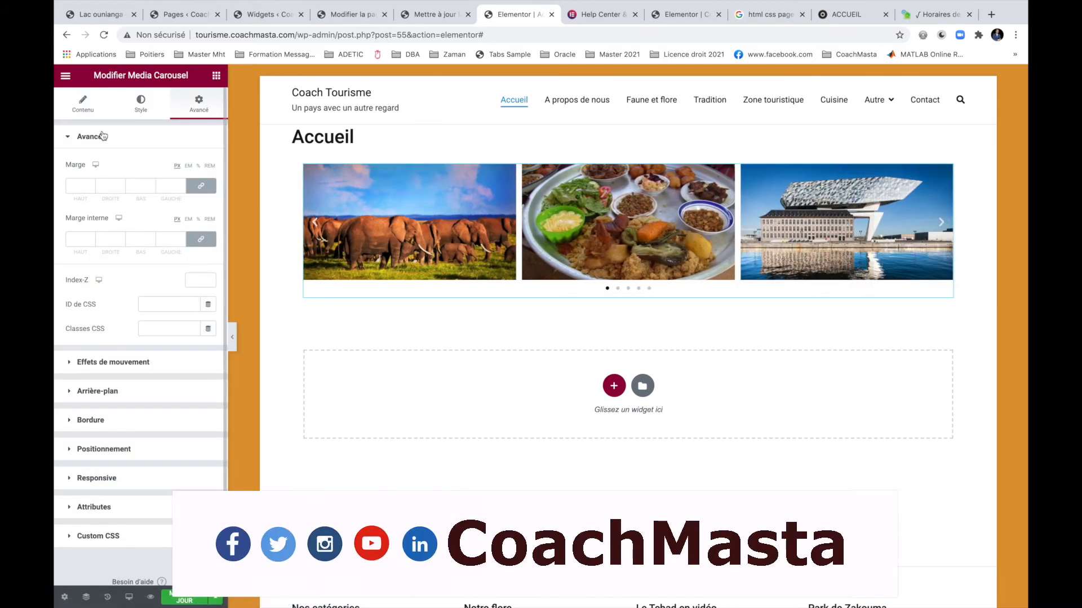
{"action": "left_click", "coordinate": [86, 115]}
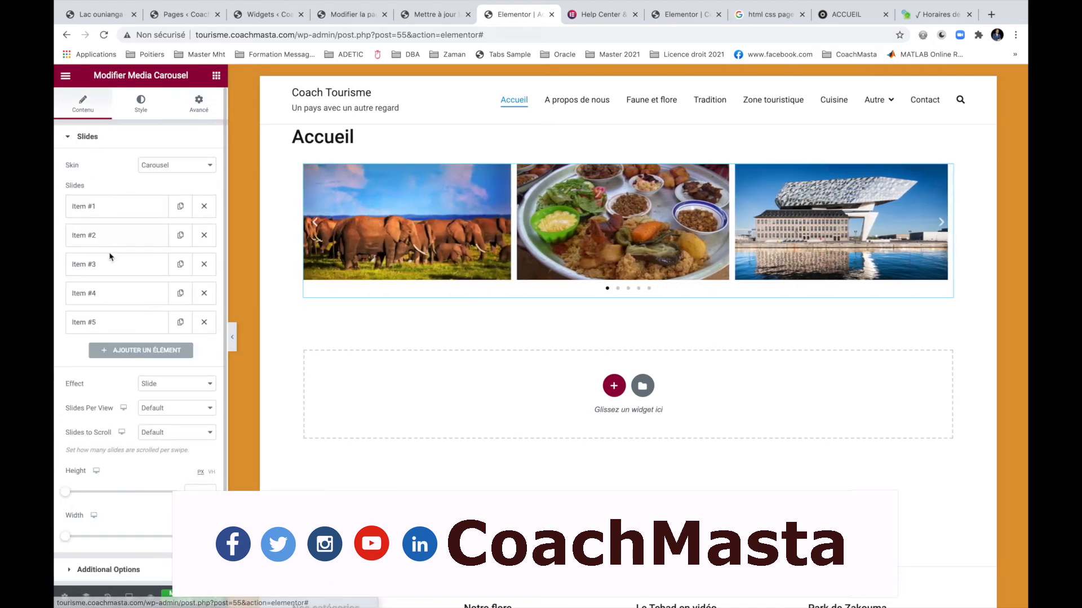
{"action": "scroll", "coordinate": [124, 309], "scroll_direction": "down", "scroll_amount": 1}
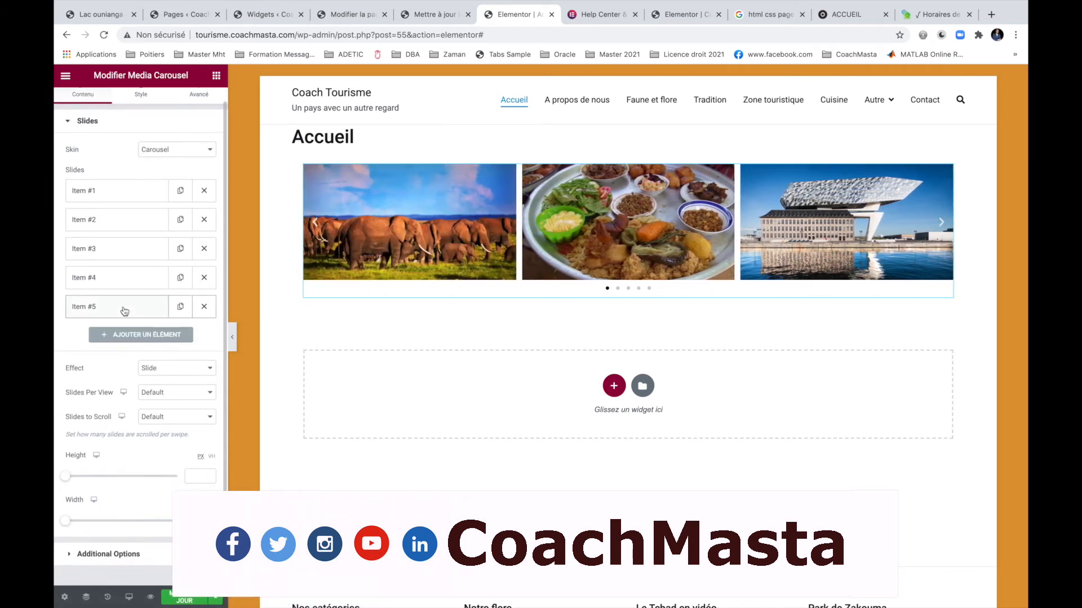
{"action": "left_click", "coordinate": [211, 148]}
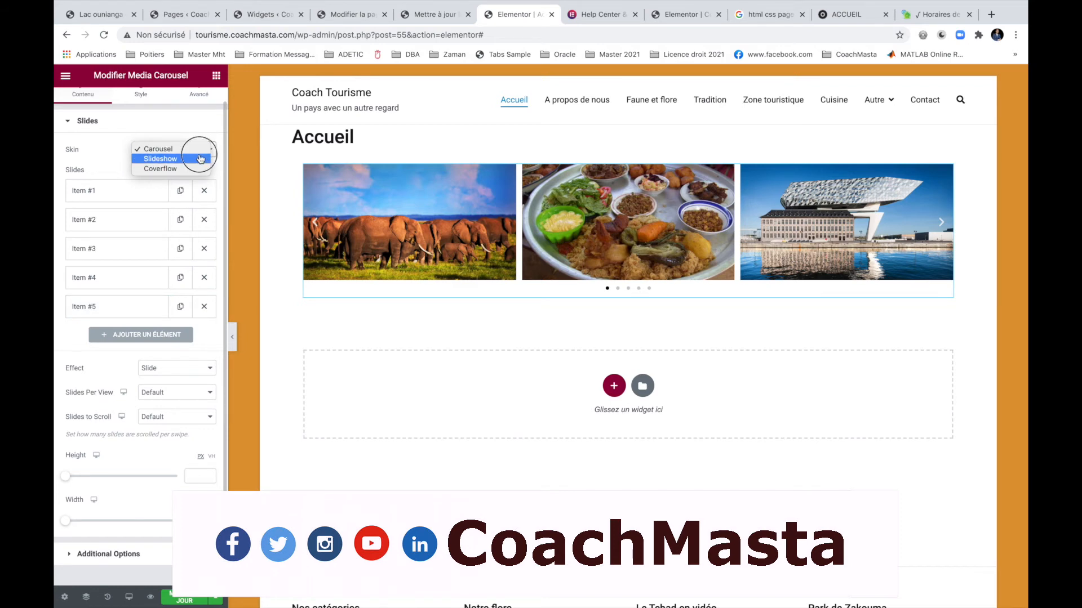
{"action": "left_click", "coordinate": [201, 159]}
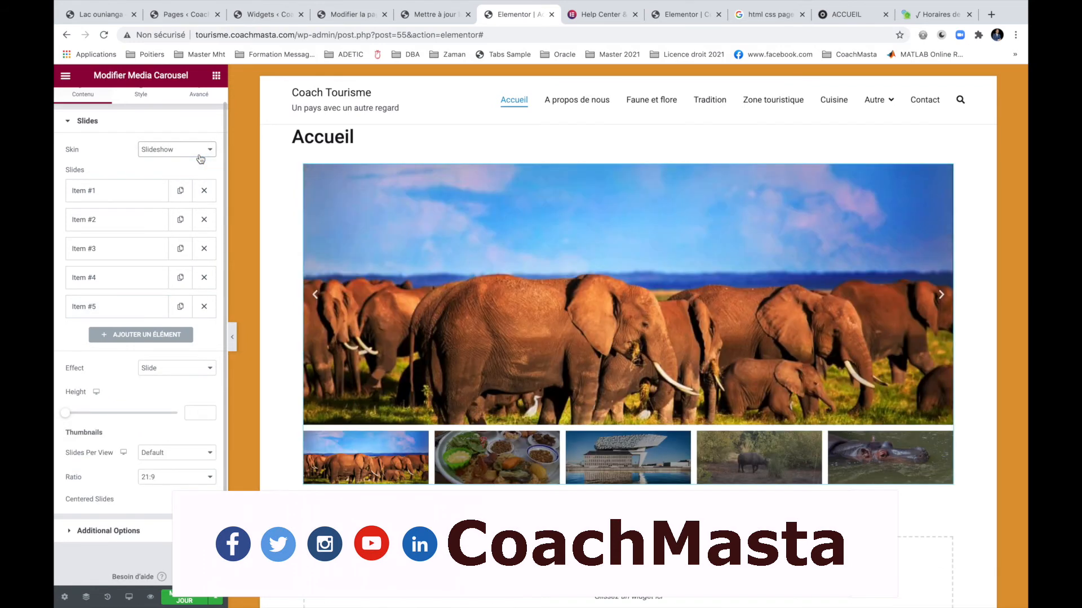
{"action": "left_click", "coordinate": [194, 151]}
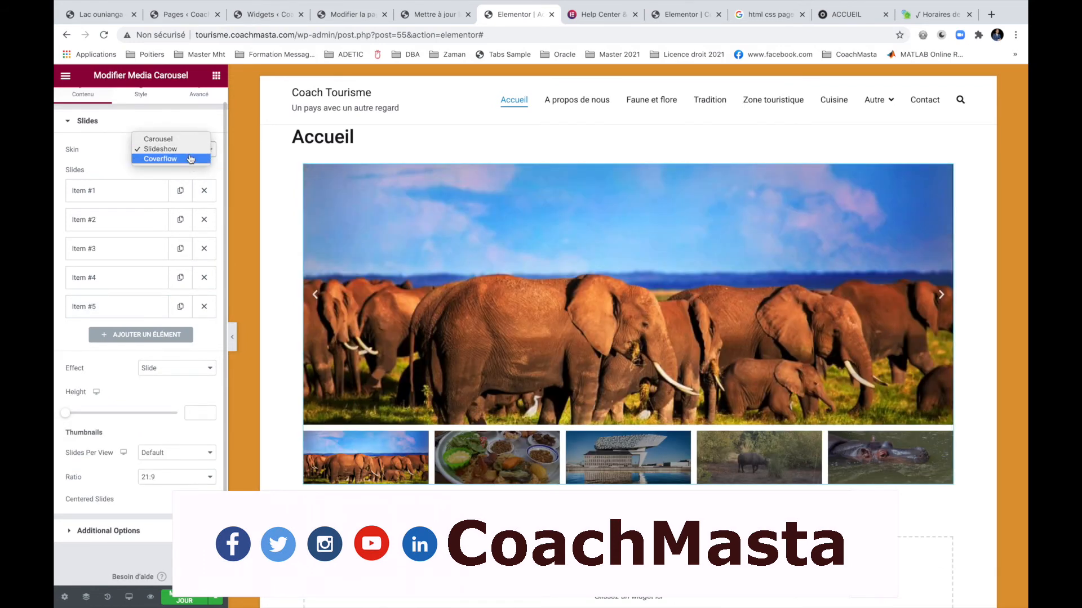
{"action": "left_click", "coordinate": [191, 160]}
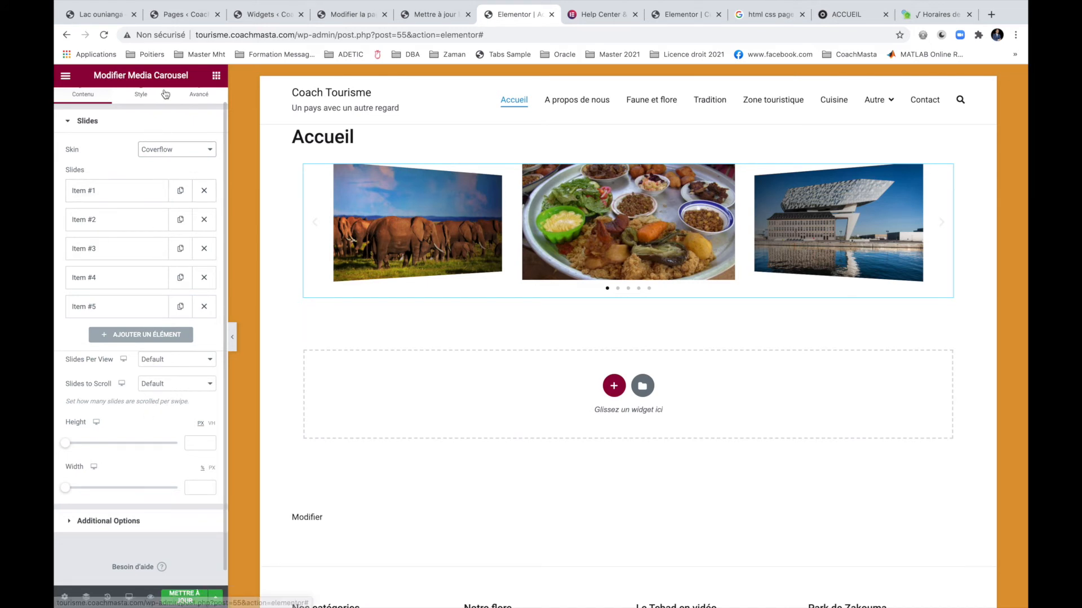
{"action": "left_click", "coordinate": [199, 100]}
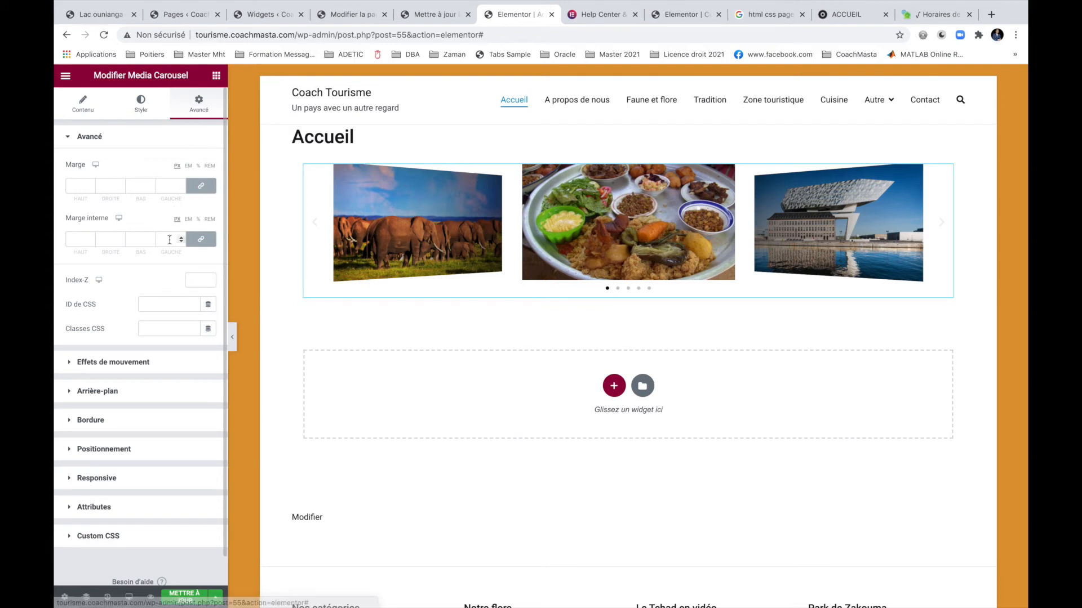
{"action": "right_click", "coordinate": [152, 307]}
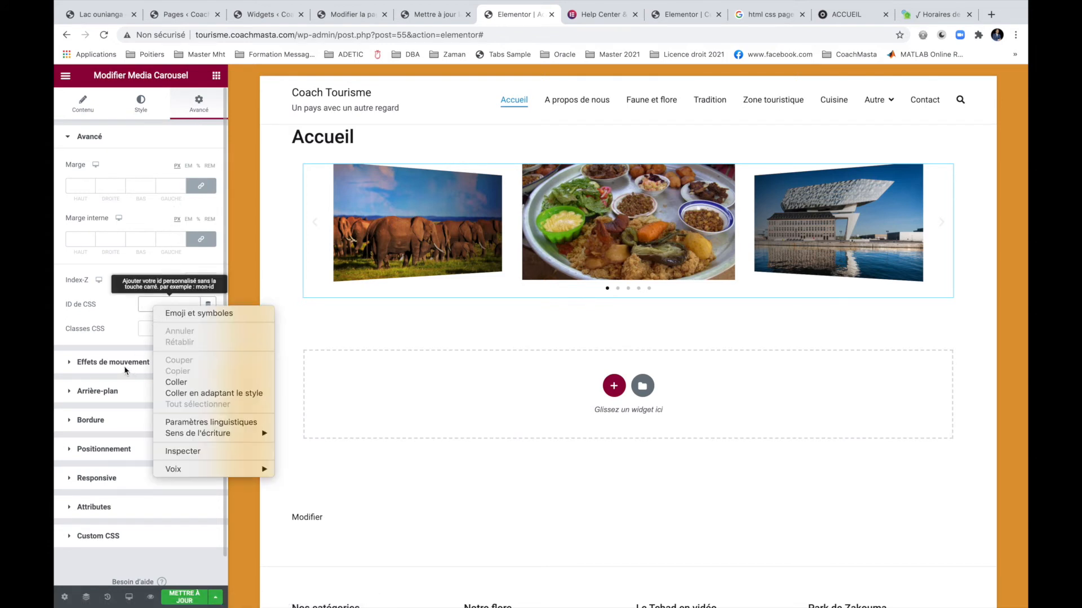
{"action": "left_click", "coordinate": [124, 367]}
{"action": "left_click", "coordinate": [130, 361]}
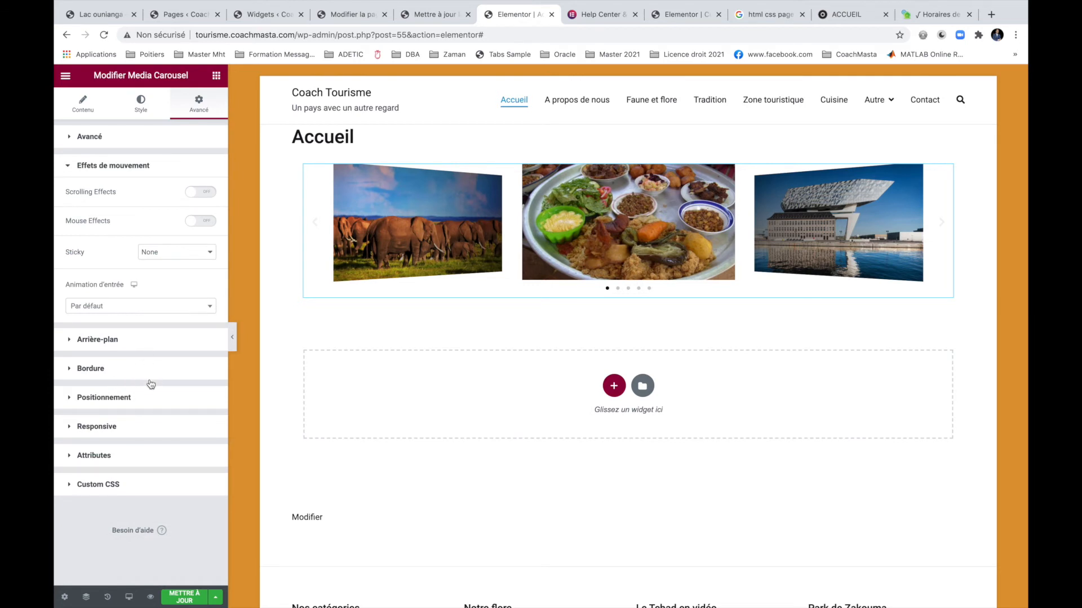
{"action": "left_click", "coordinate": [141, 340]}
{"action": "left_click", "coordinate": [104, 288]}
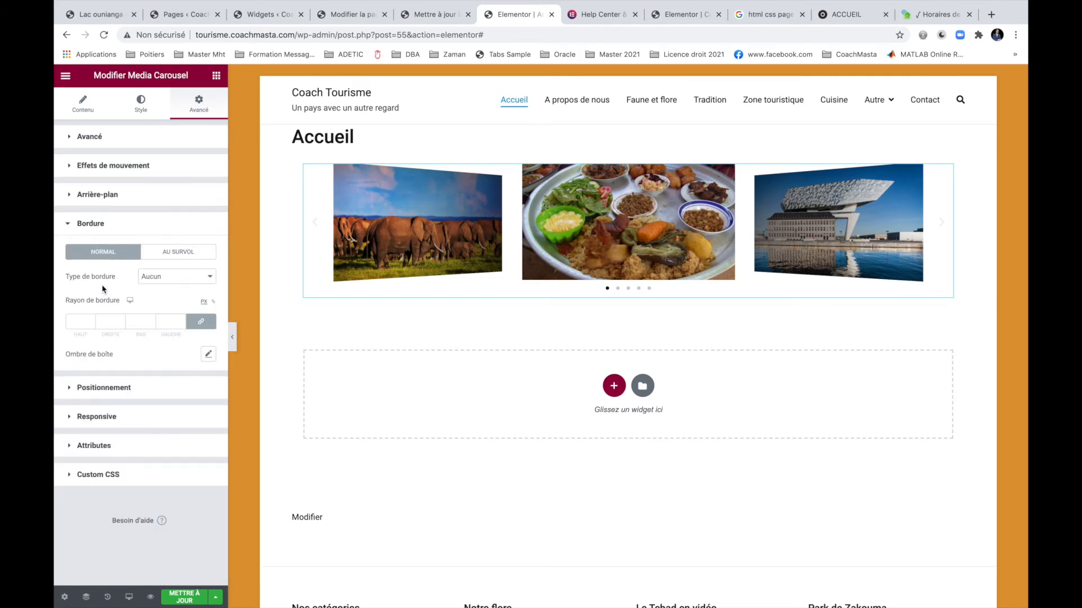
{"action": "left_click", "coordinate": [117, 394]}
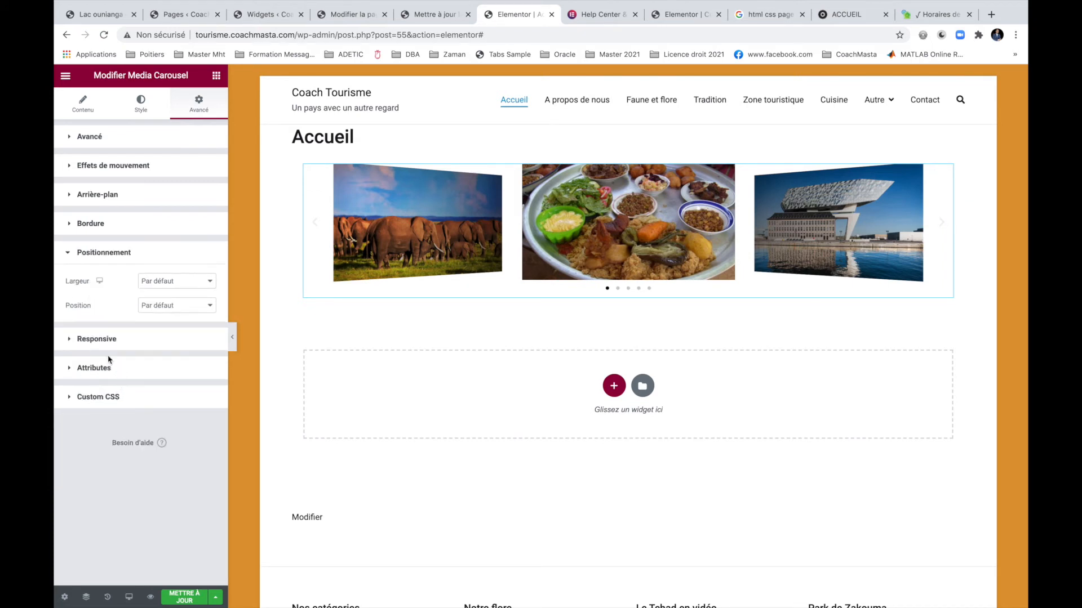
{"action": "left_click", "coordinate": [103, 369]}
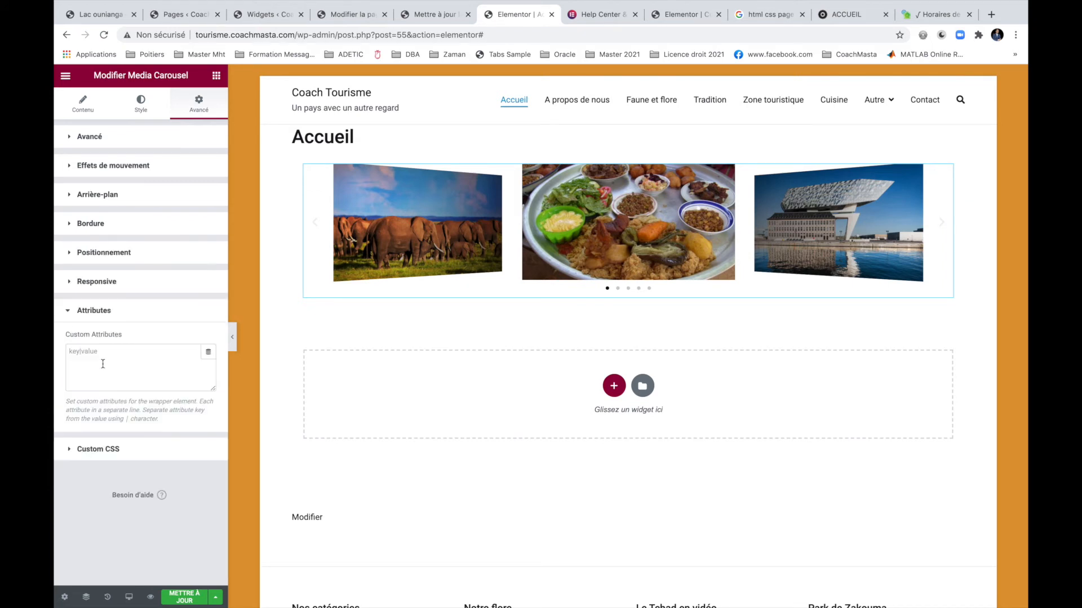
{"action": "left_click", "coordinate": [113, 285]}
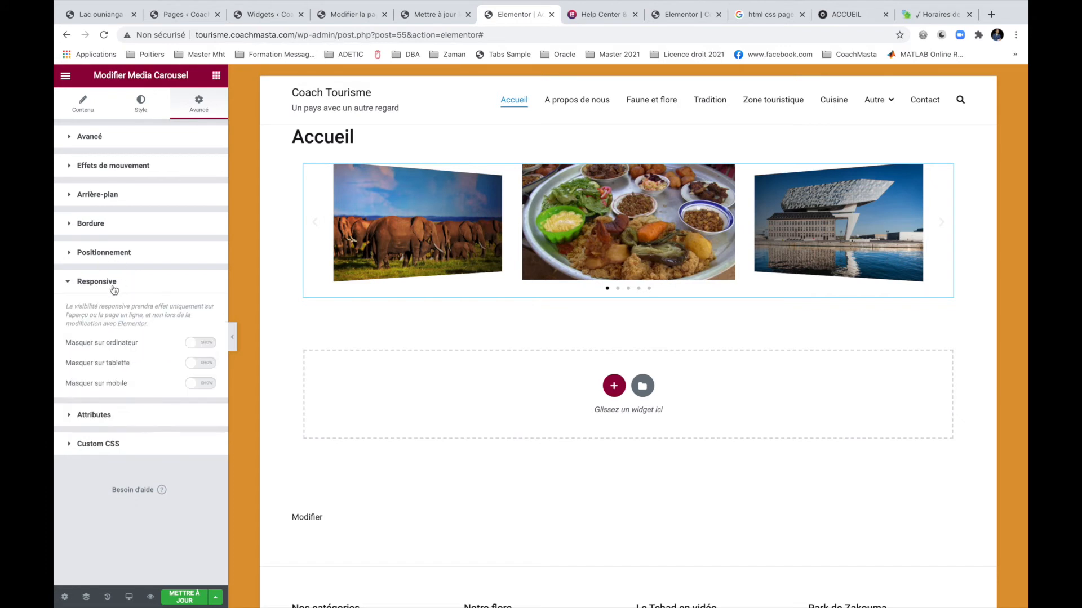
{"action": "left_click", "coordinate": [139, 107]}
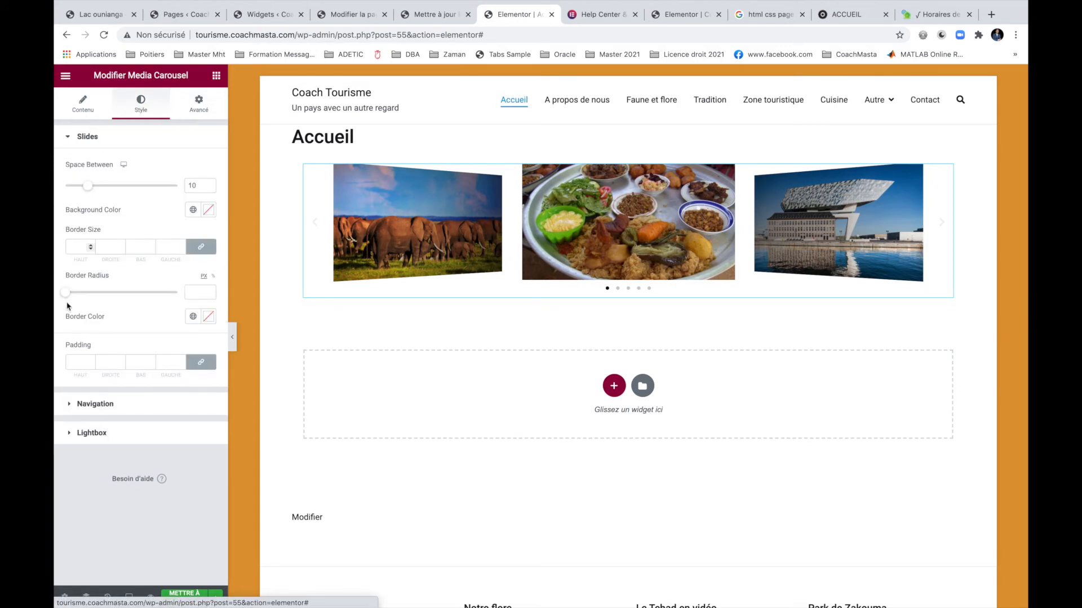
{"action": "left_click", "coordinate": [97, 405]}
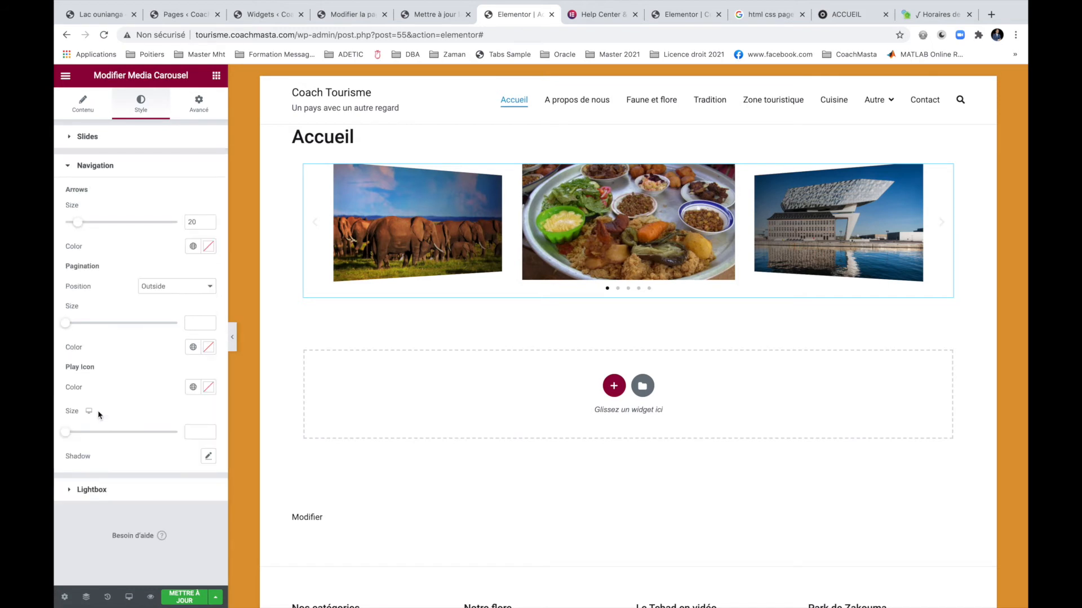
{"action": "left_click", "coordinate": [101, 495]}
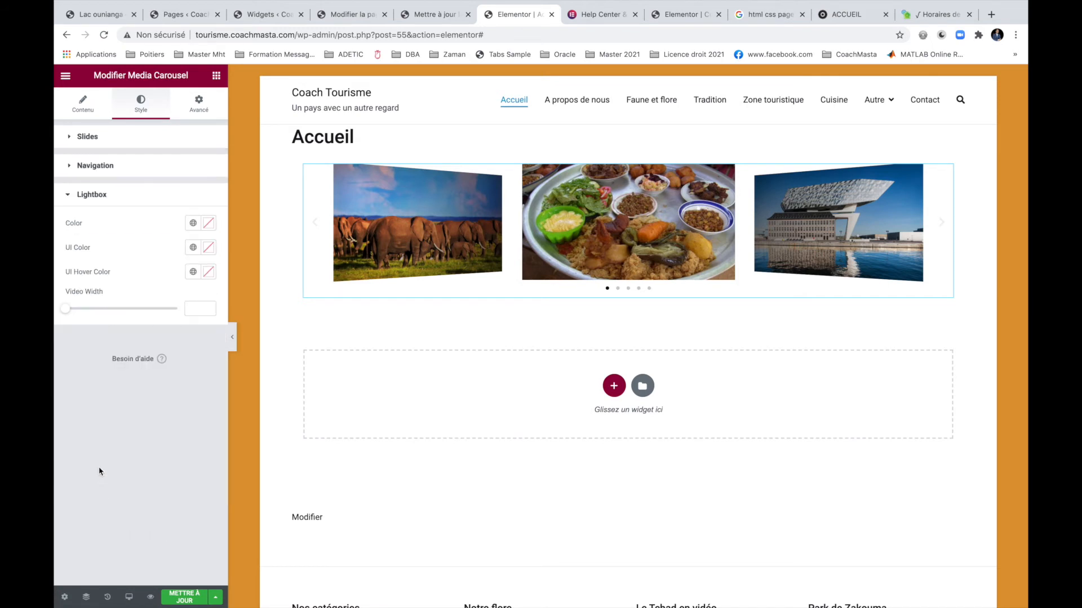
{"action": "left_click", "coordinate": [83, 105]}
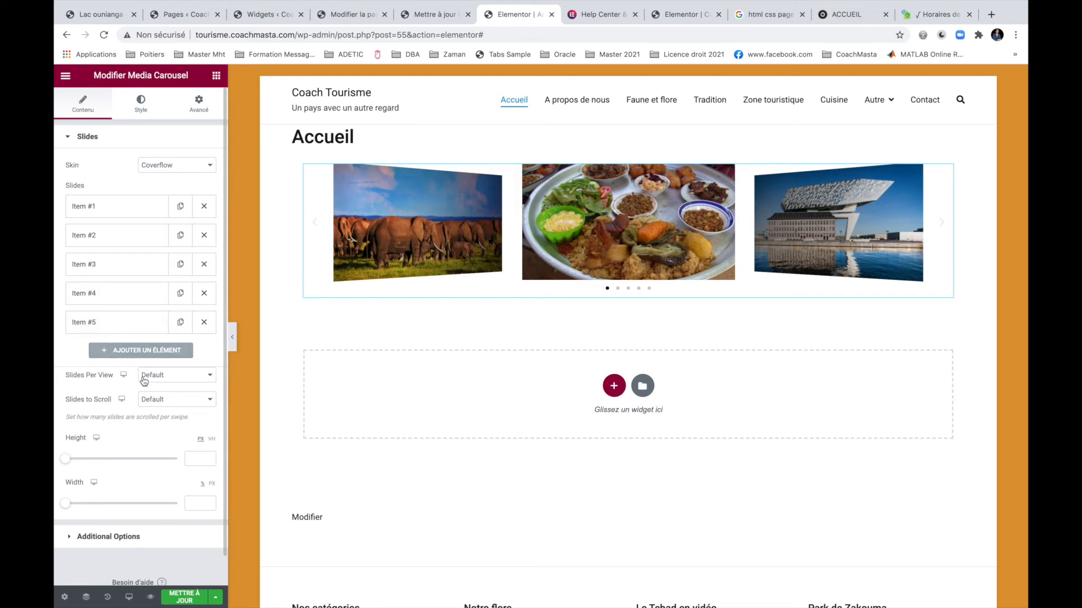
{"action": "scroll", "coordinate": [144, 382], "scroll_direction": "down", "scroll_amount": 1}
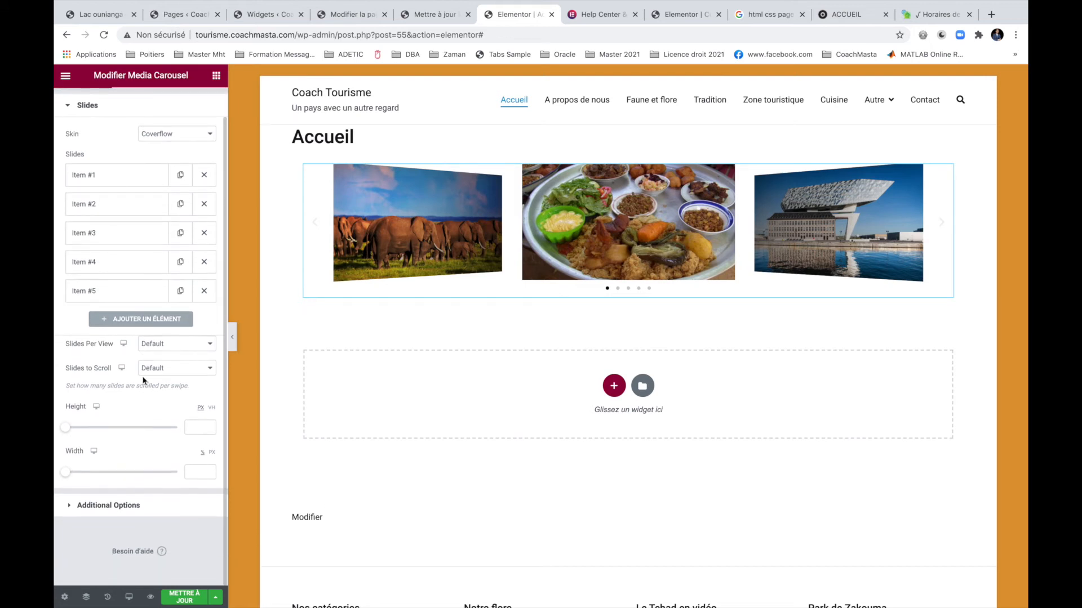
{"action": "left_click", "coordinate": [121, 510]}
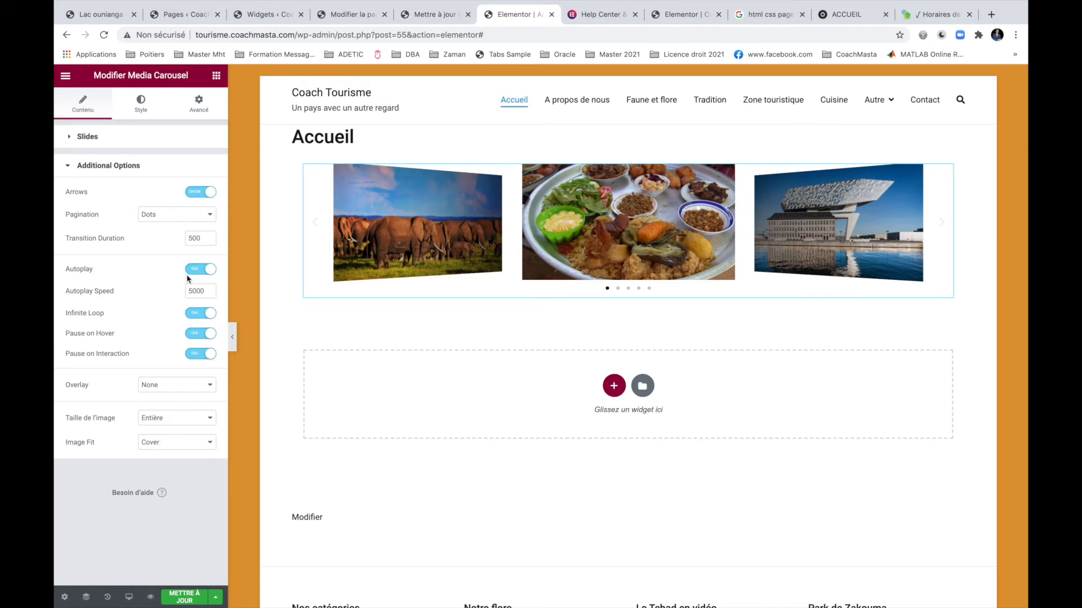
{"action": "left_click", "coordinate": [105, 137]}
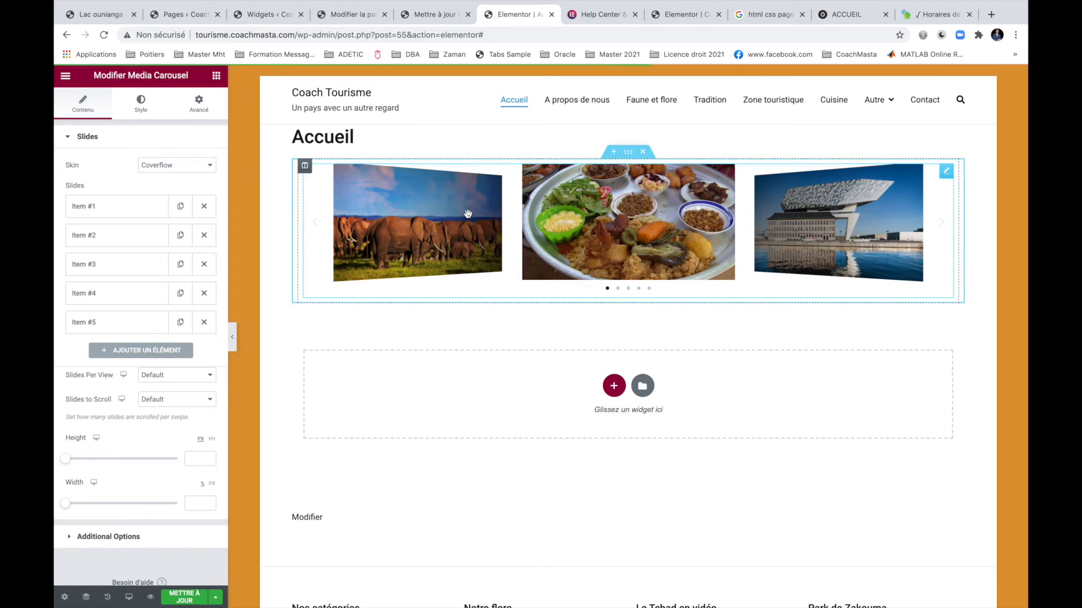
Insert a new two-column section directly below the carousel section.
{"action": "left_click", "coordinate": [628, 152]}
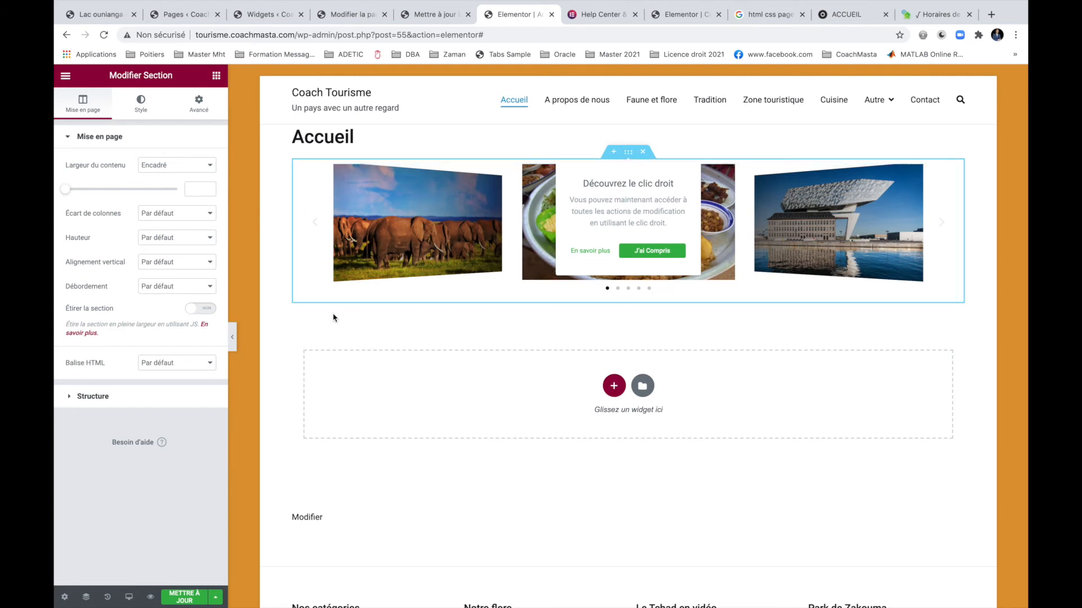
{"action": "left_click", "coordinate": [197, 112]}
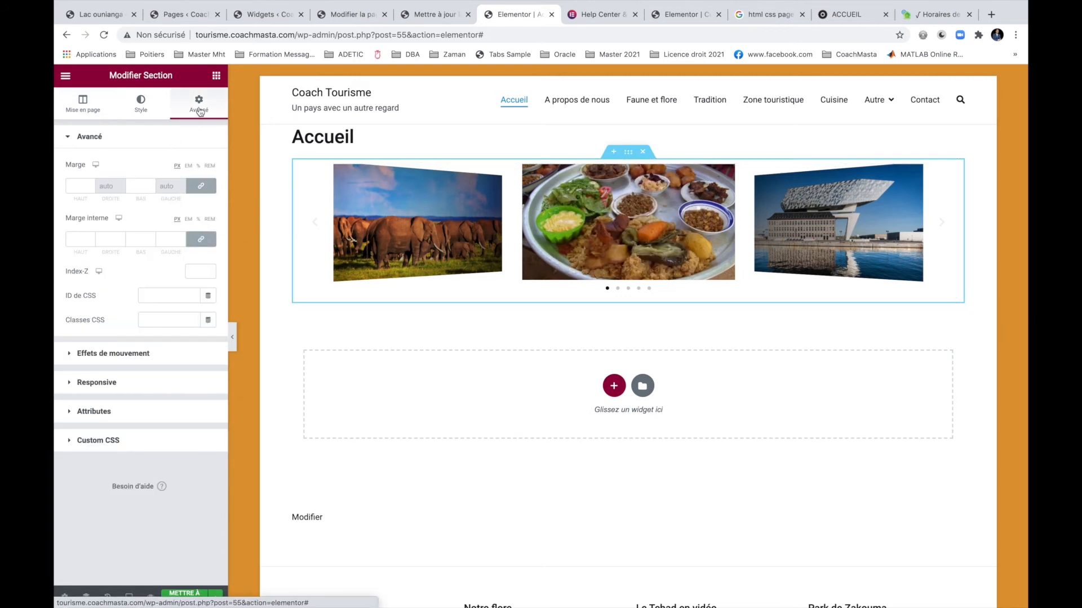
{"action": "left_click", "coordinate": [613, 386]}
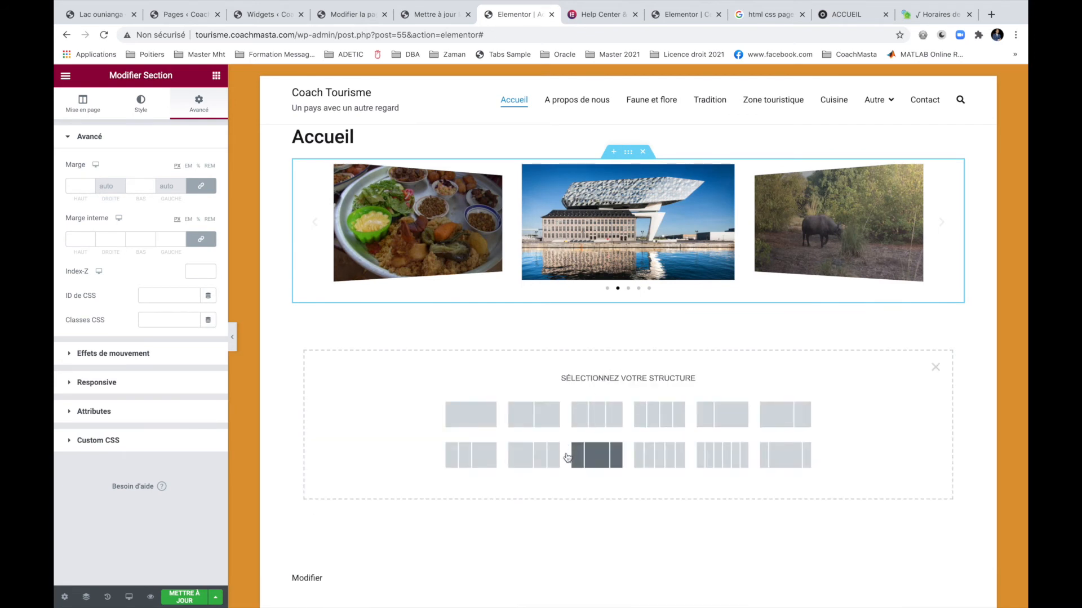
{"action": "left_click", "coordinate": [534, 417]}
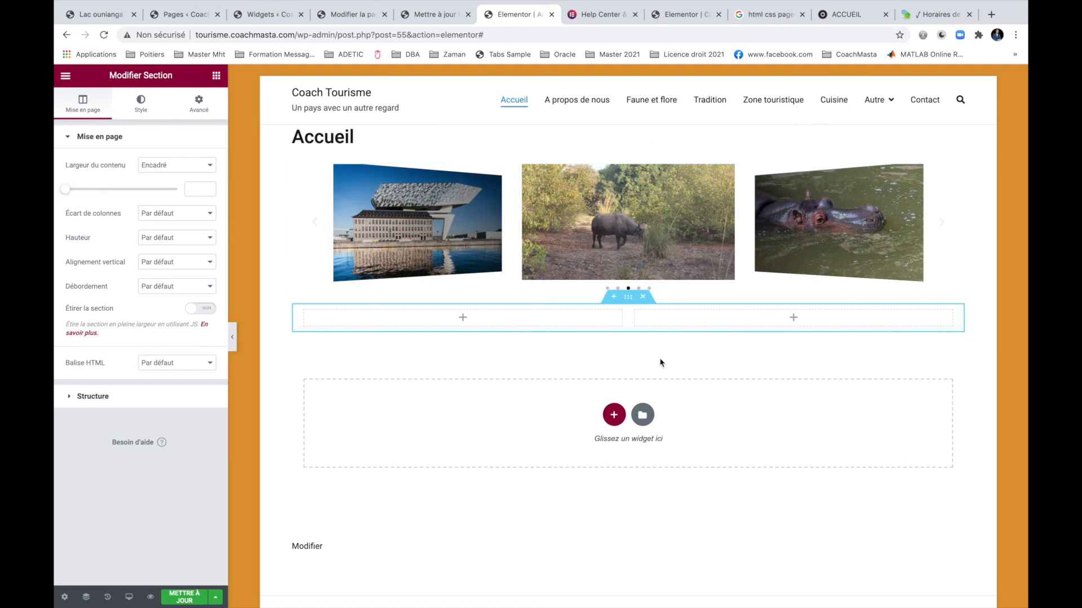
{"action": "left_click", "coordinate": [572, 319]}
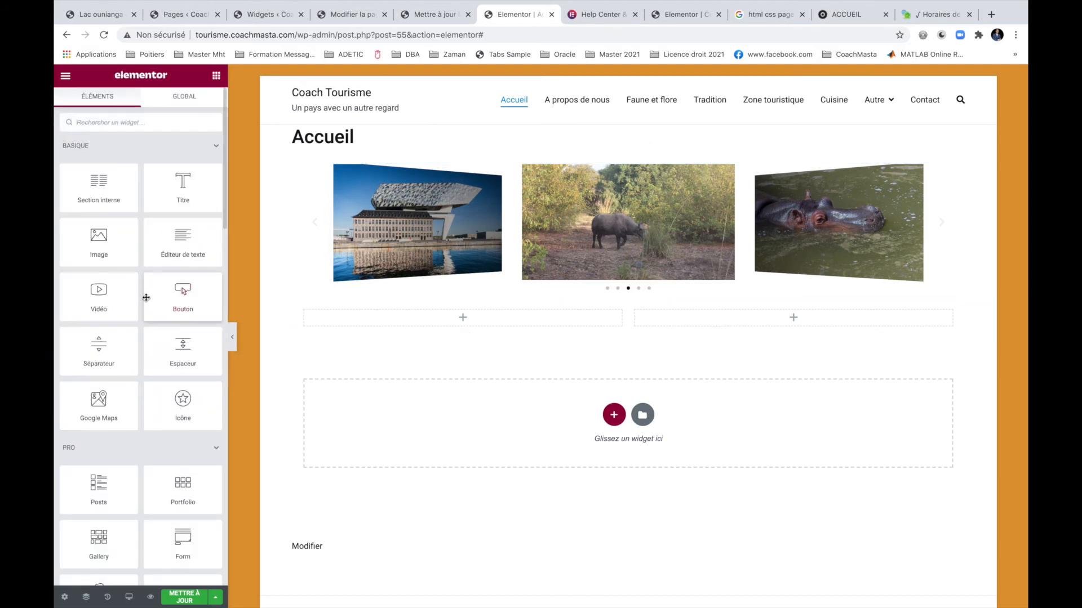
Place a Facebook Page widget in the right column and point its Link at the coach's Facebook page.
{"action": "scroll", "coordinate": [143, 381], "scroll_direction": "down", "scroll_amount": 4}
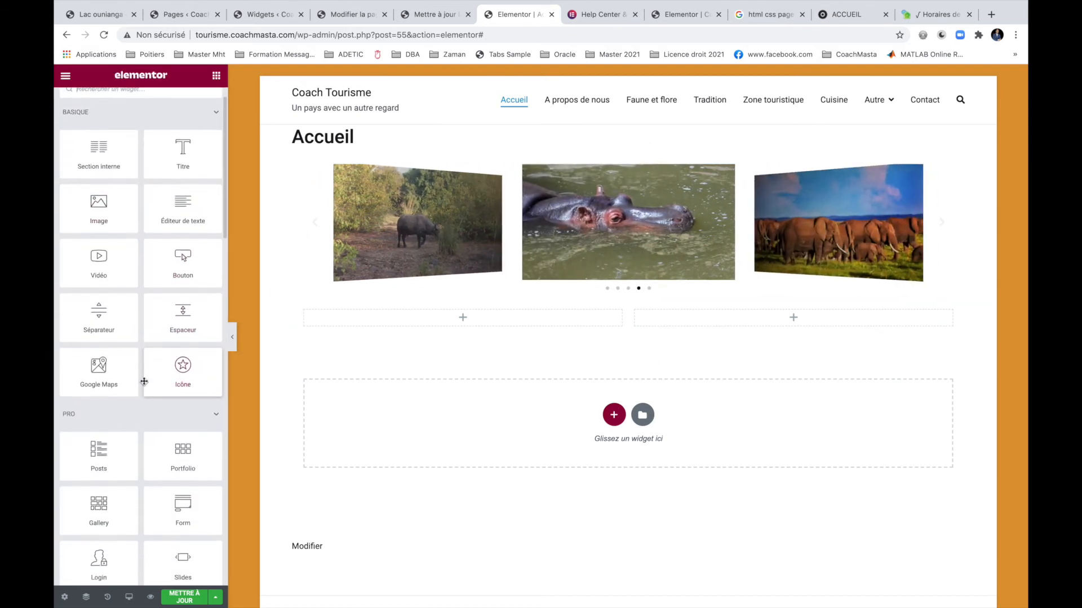
{"action": "scroll", "coordinate": [144, 382], "scroll_direction": "down", "scroll_amount": 5}
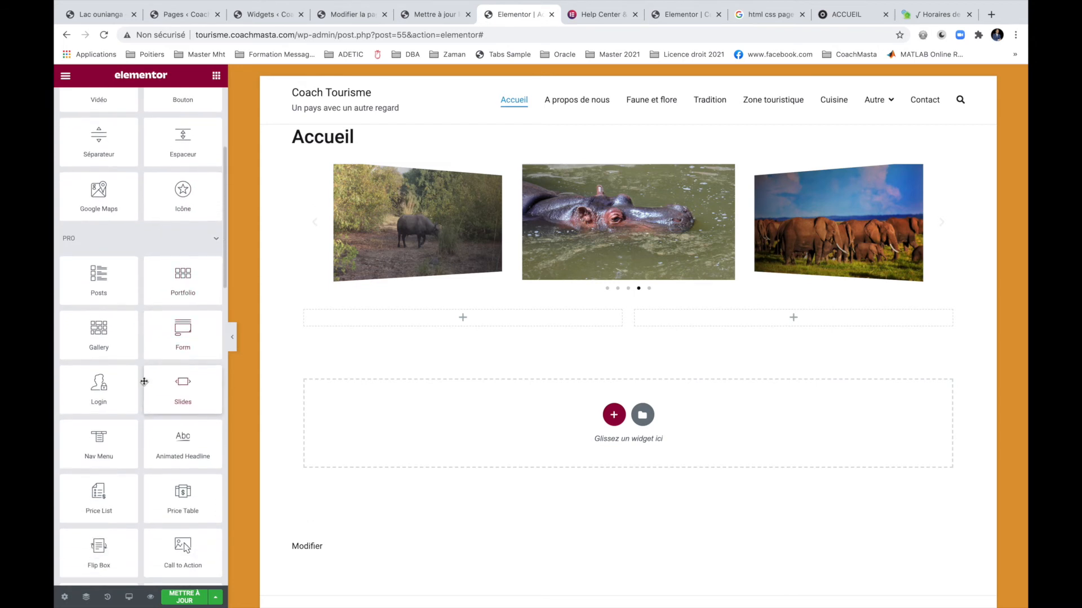
{"action": "scroll", "coordinate": [144, 382], "scroll_direction": "down", "scroll_amount": 5}
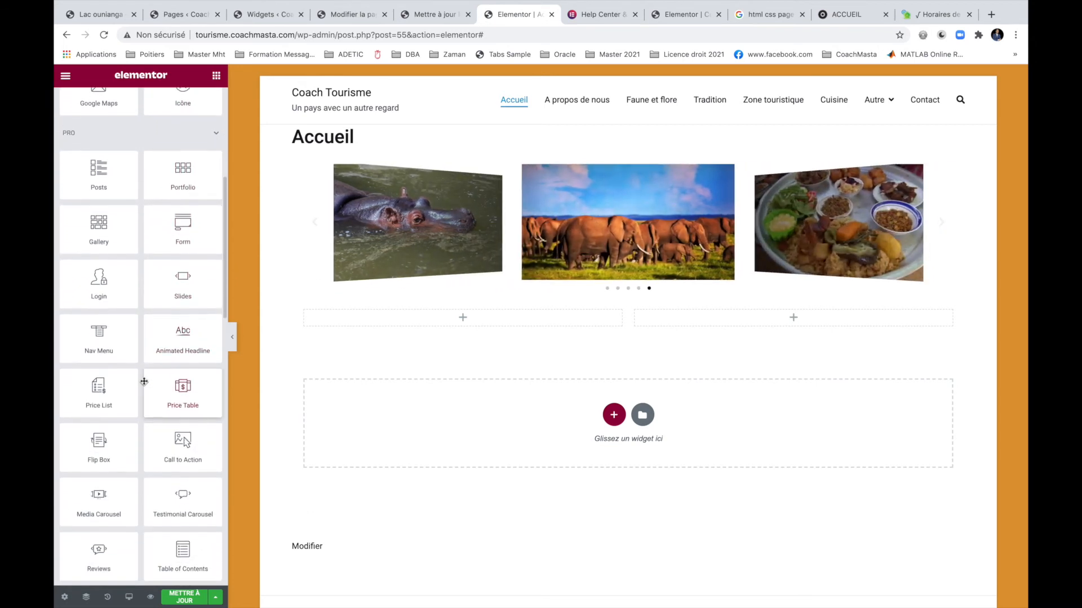
{"action": "scroll", "coordinate": [144, 382], "scroll_direction": "down", "scroll_amount": 4}
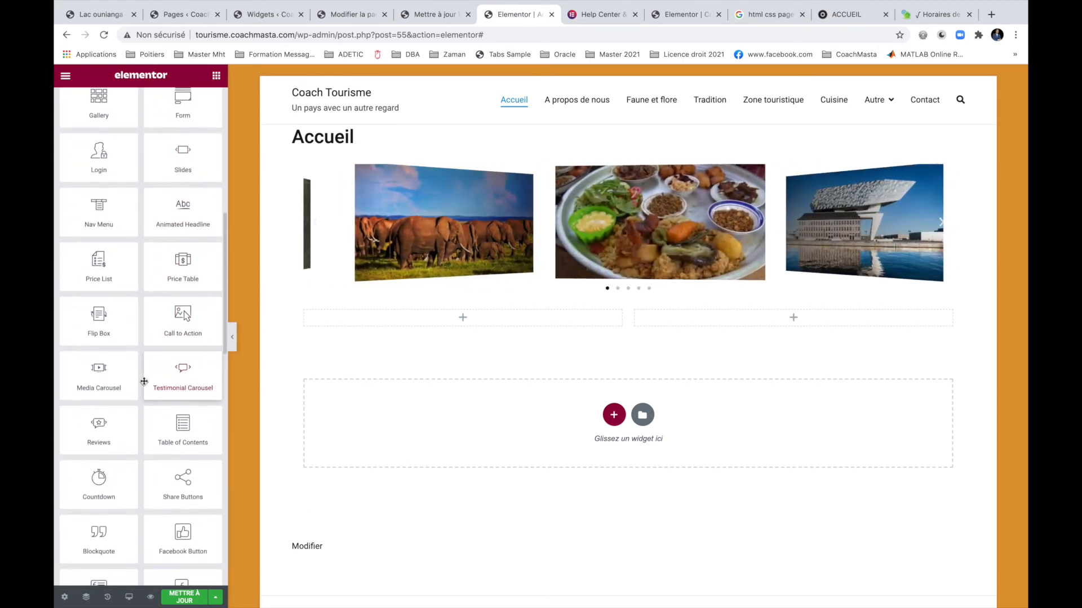
{"action": "scroll", "coordinate": [144, 382], "scroll_direction": "down", "scroll_amount": 2}
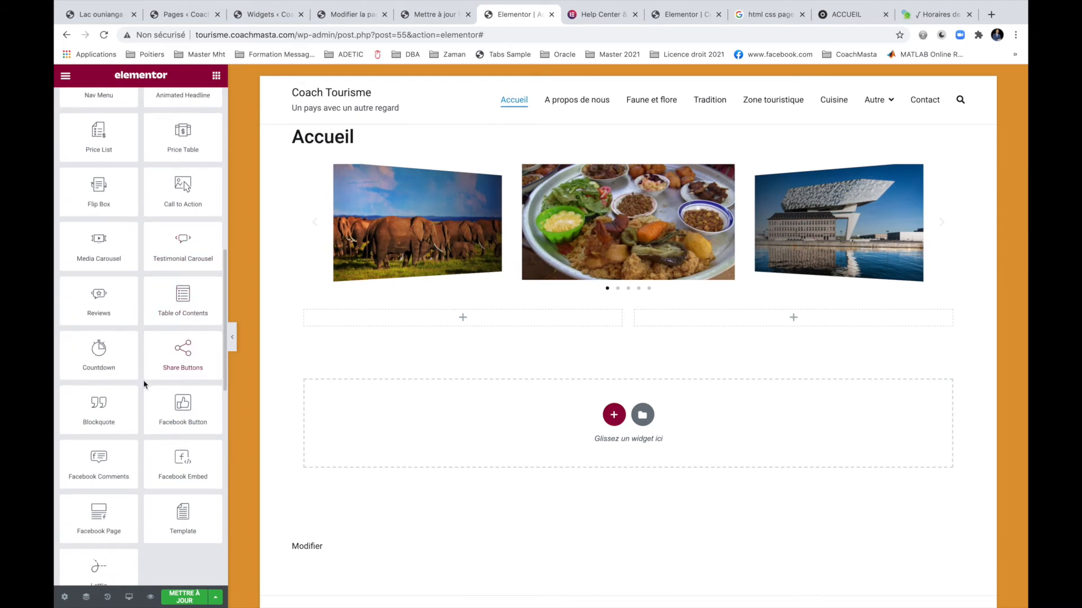
{"action": "left_click_drag", "start_coordinate": [102, 510], "coordinate": [790, 319]}
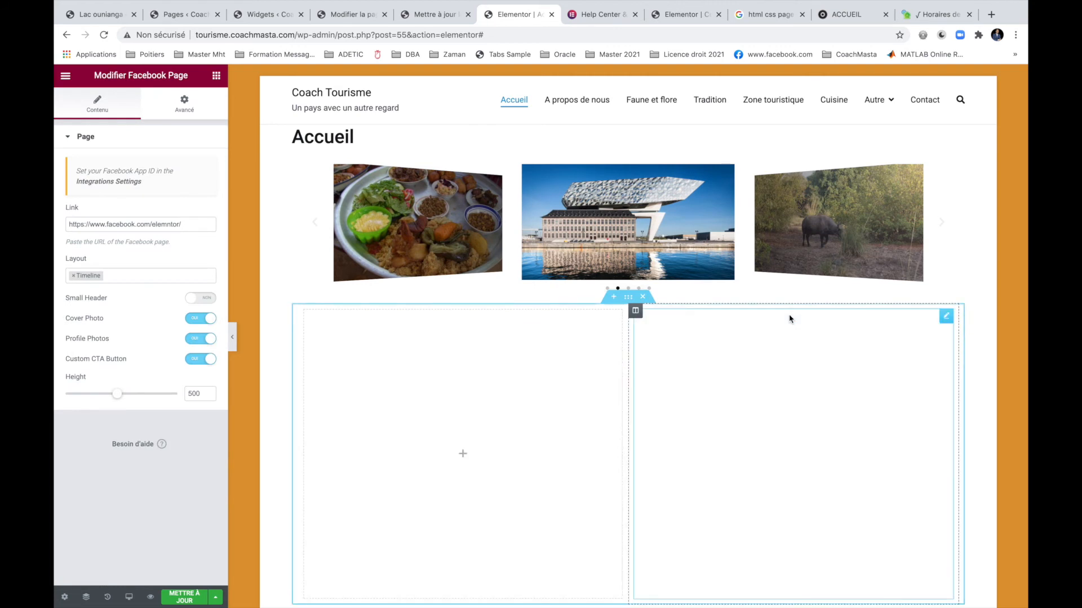
{"action": "double_click", "coordinate": [153, 224]}
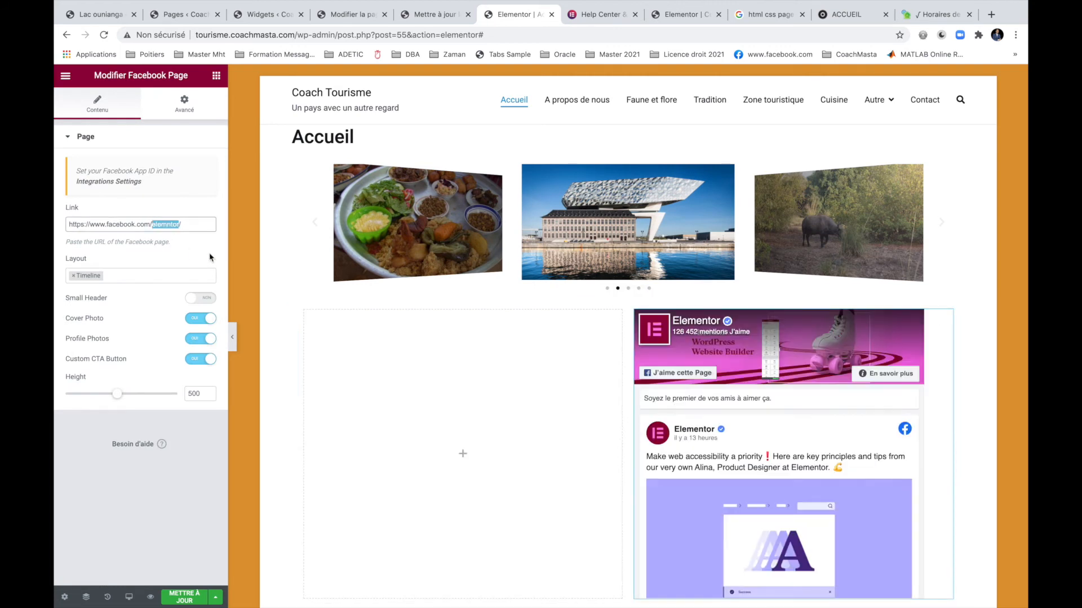
{"action": "type", "text": "coach"}
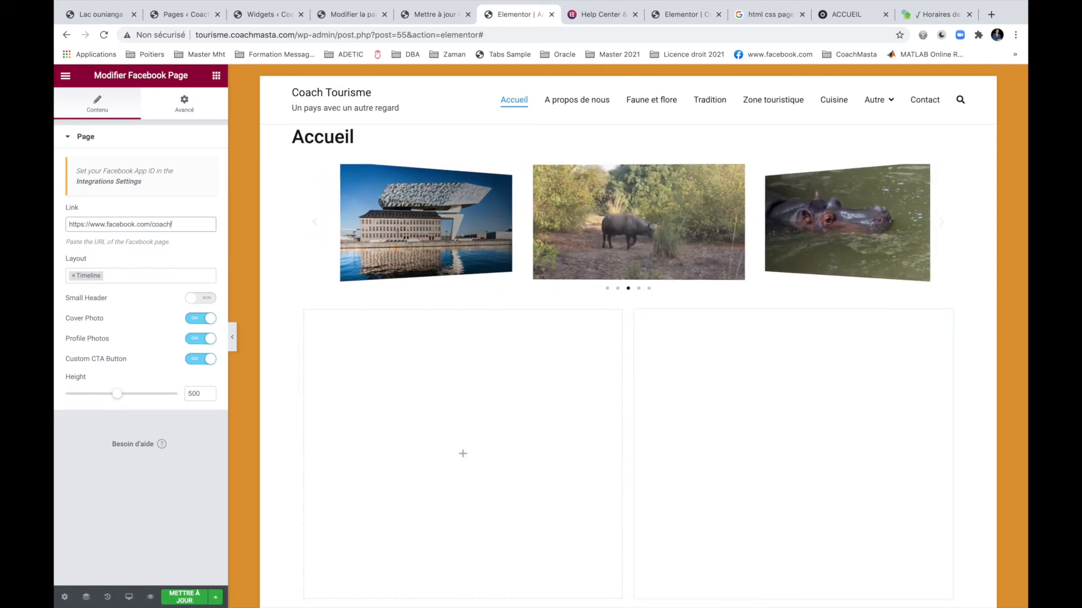
{"action": "type", "text": "masta/"}
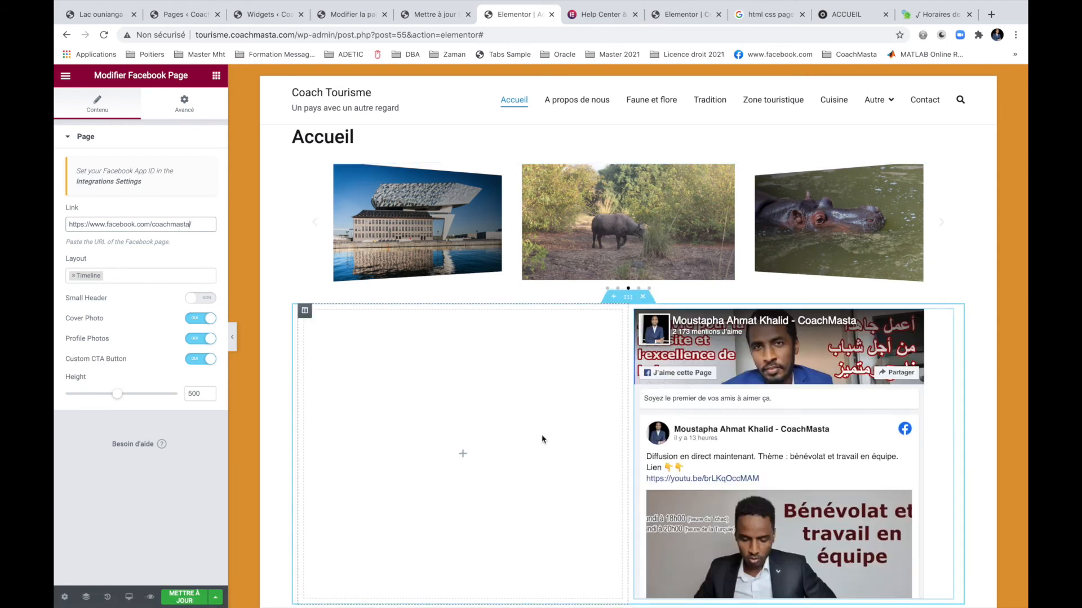
Put a Posts widget in the left column with Columns set to 1 and Posts Per Page to 2.
{"action": "left_click", "coordinate": [375, 367]}
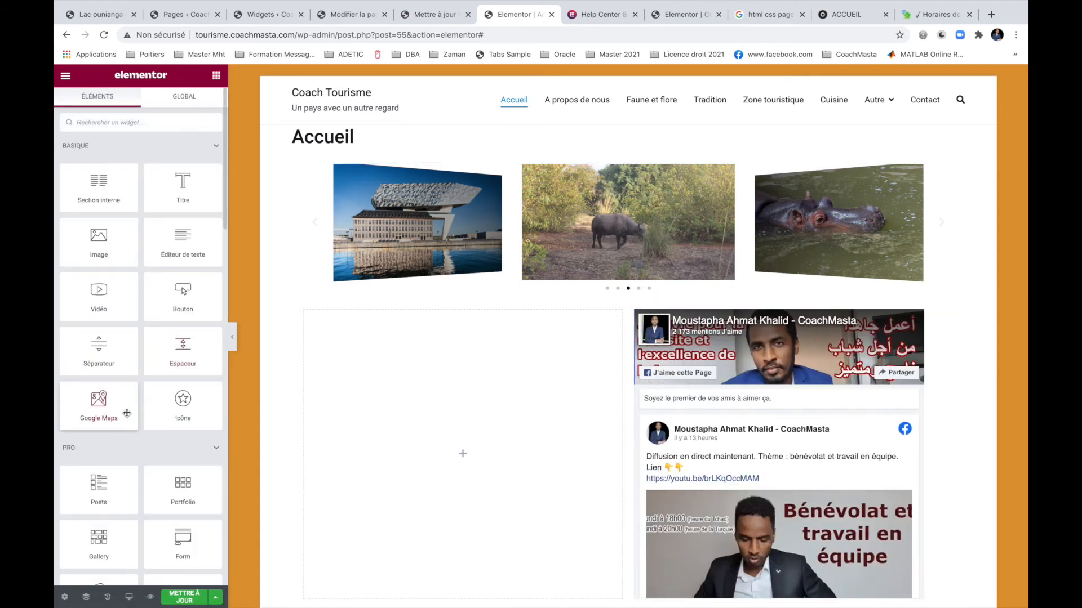
{"action": "scroll", "coordinate": [127, 413], "scroll_direction": "down", "scroll_amount": 3}
{"action": "scroll", "coordinate": [127, 413], "scroll_direction": "down", "scroll_amount": 1}
{"action": "left_click_drag", "start_coordinate": [112, 281], "coordinate": [423, 379]}
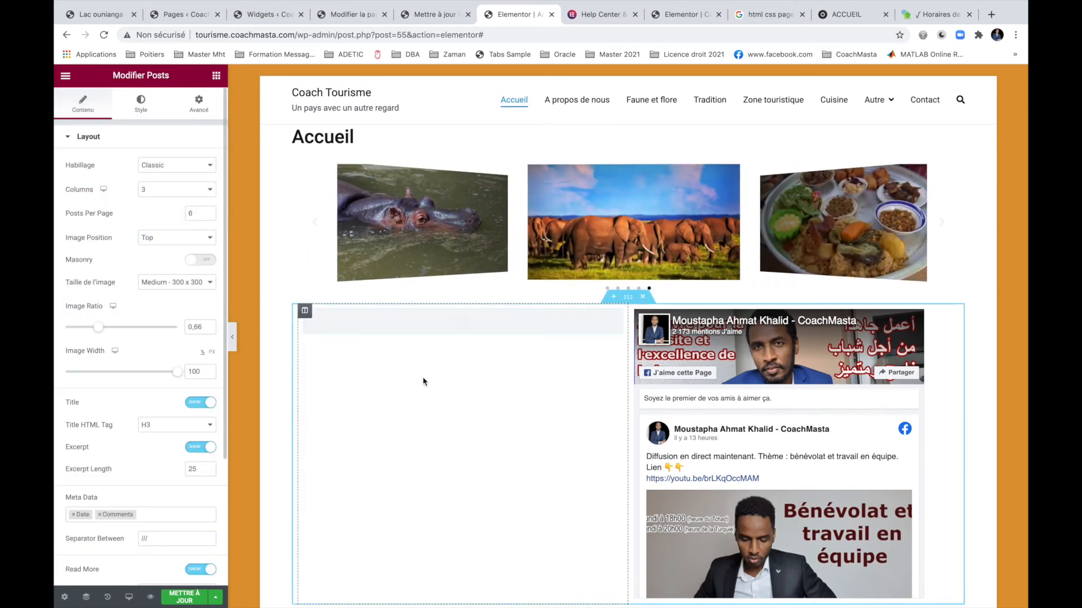
{"action": "scroll", "coordinate": [255, 297], "scroll_direction": "down", "scroll_amount": 2}
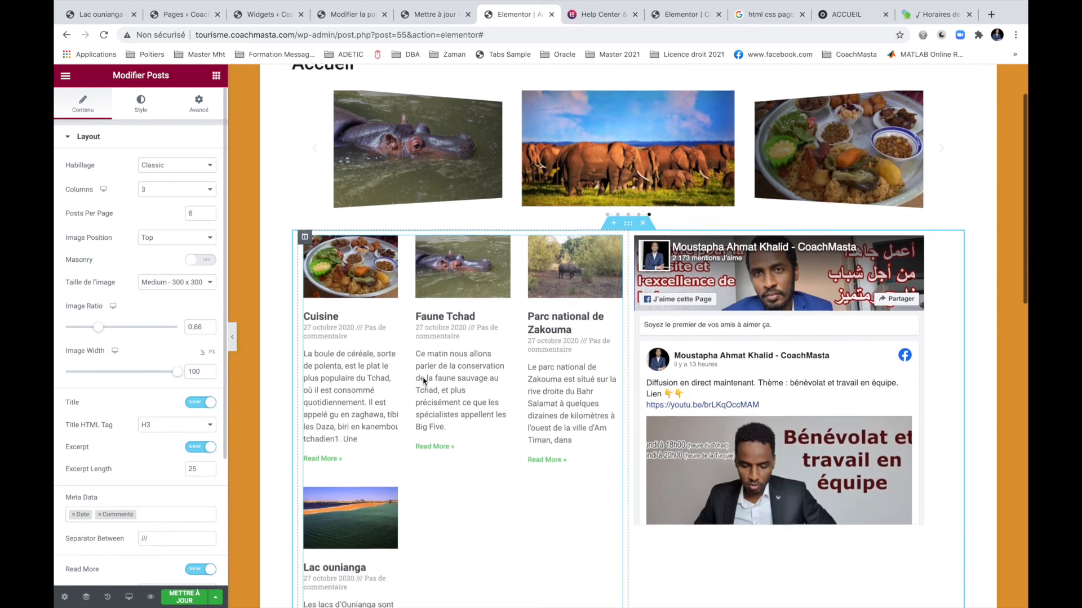
{"action": "left_click", "coordinate": [197, 189]}
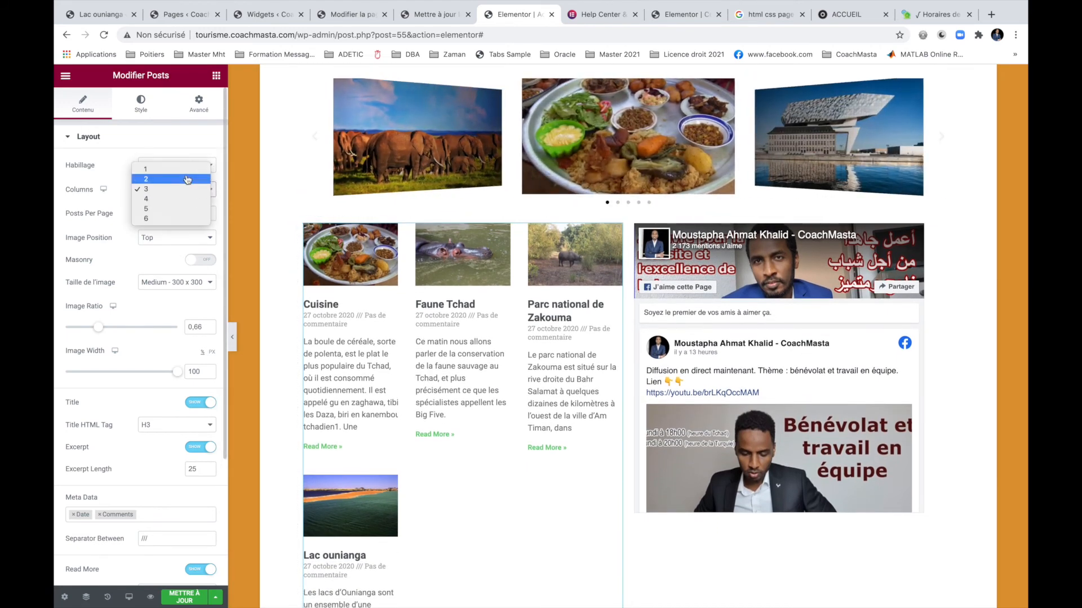
{"action": "left_click", "coordinate": [185, 171]}
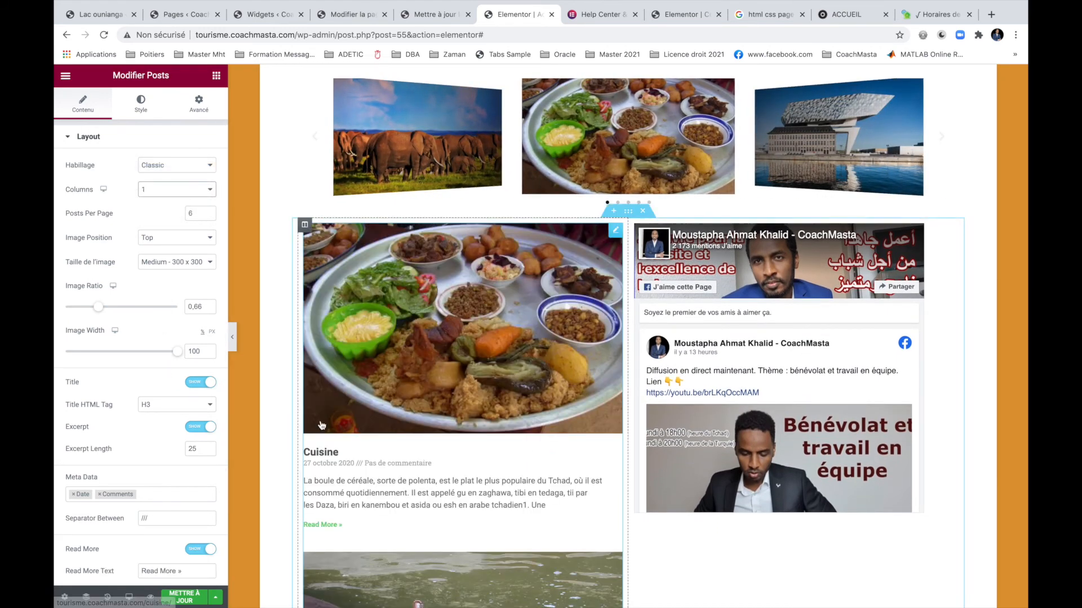
{"action": "scroll", "coordinate": [321, 425], "scroll_direction": "down", "scroll_amount": 8}
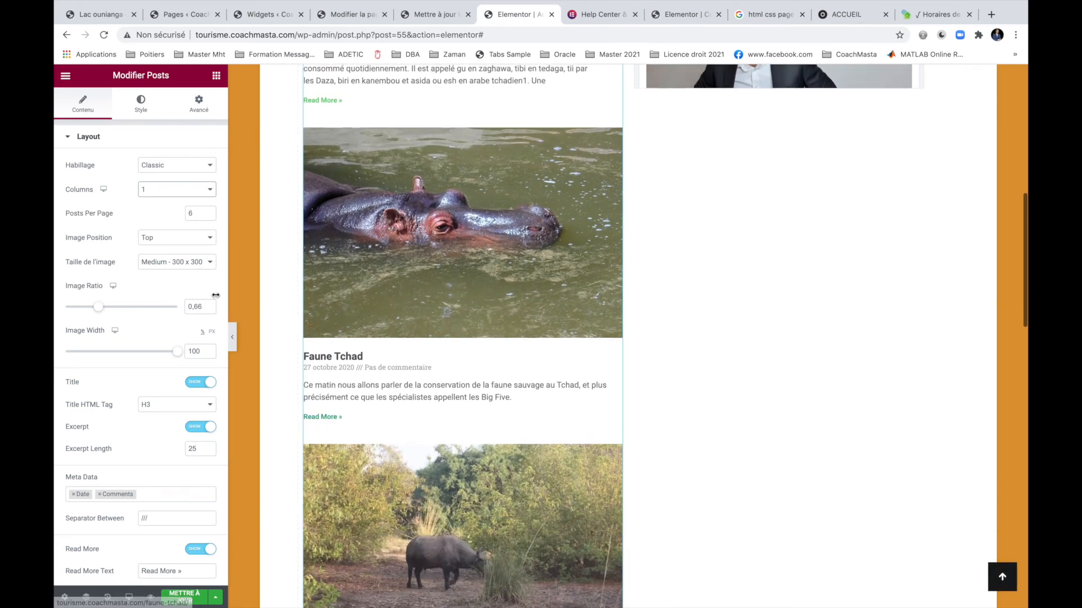
{"action": "left_click", "coordinate": [209, 218]}
{"action": "left_click", "coordinate": [208, 217]}
{"action": "left_click", "coordinate": [209, 217]}
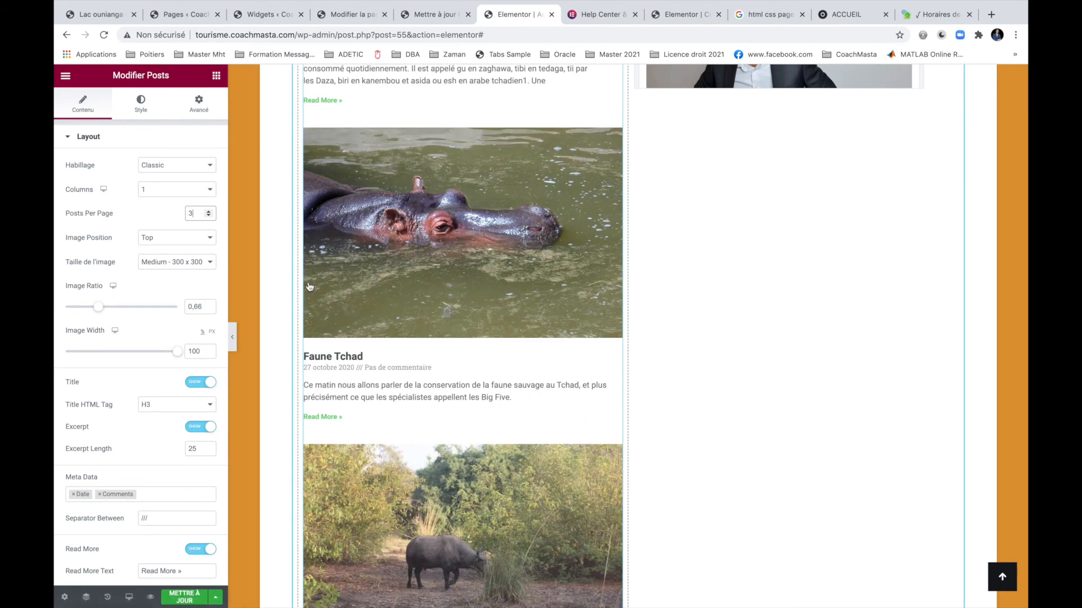
{"action": "left_click", "coordinate": [209, 217]}
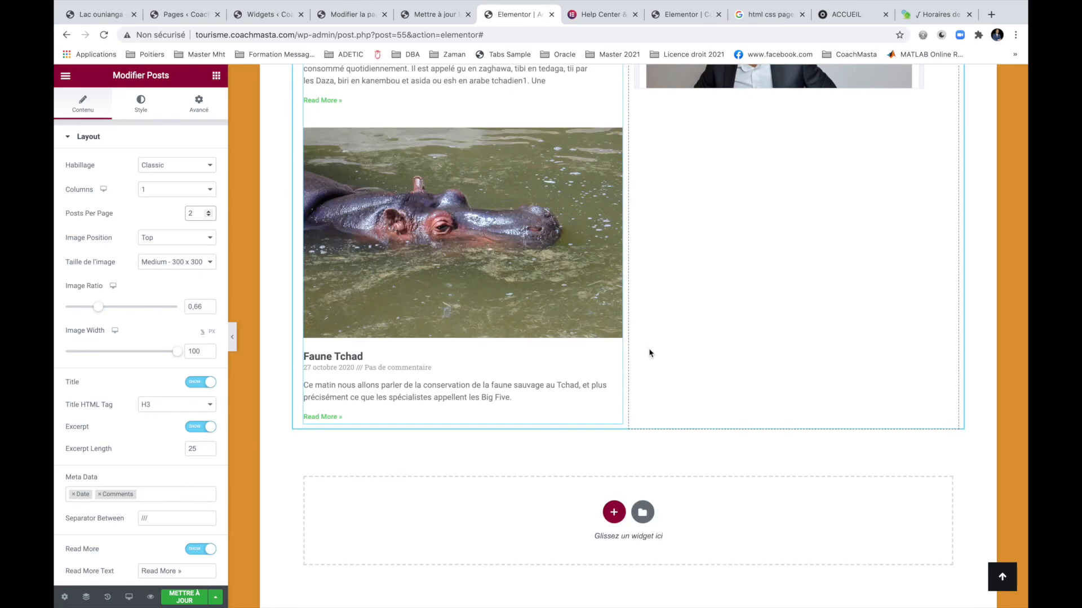
{"action": "scroll", "coordinate": [647, 353], "scroll_direction": "up", "scroll_amount": 6}
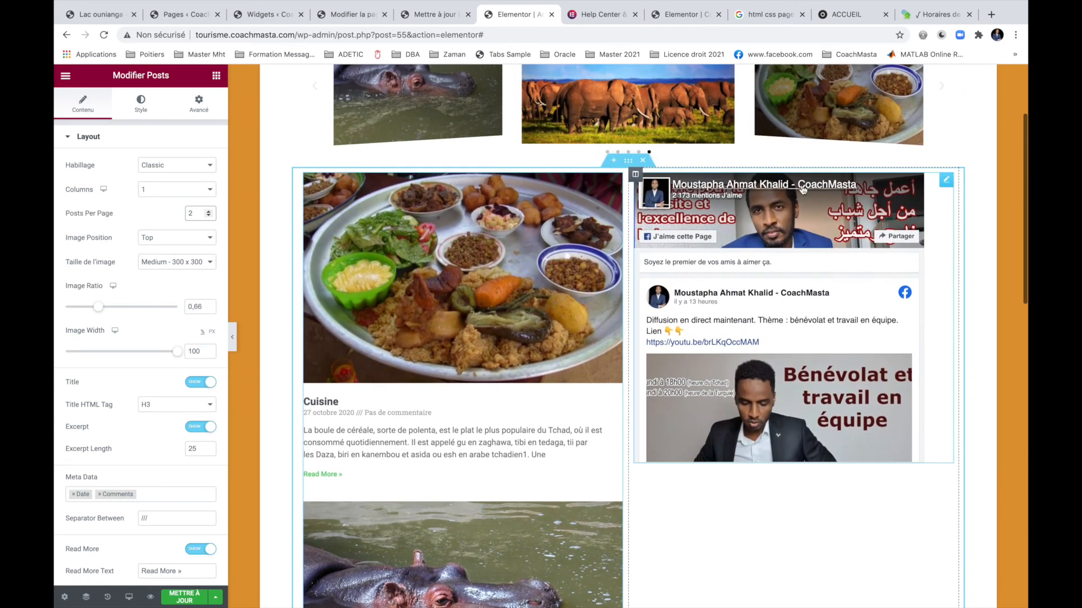
Increase the Facebook Page widget's Height from 500 to 902.
{"action": "left_click", "coordinate": [945, 187]}
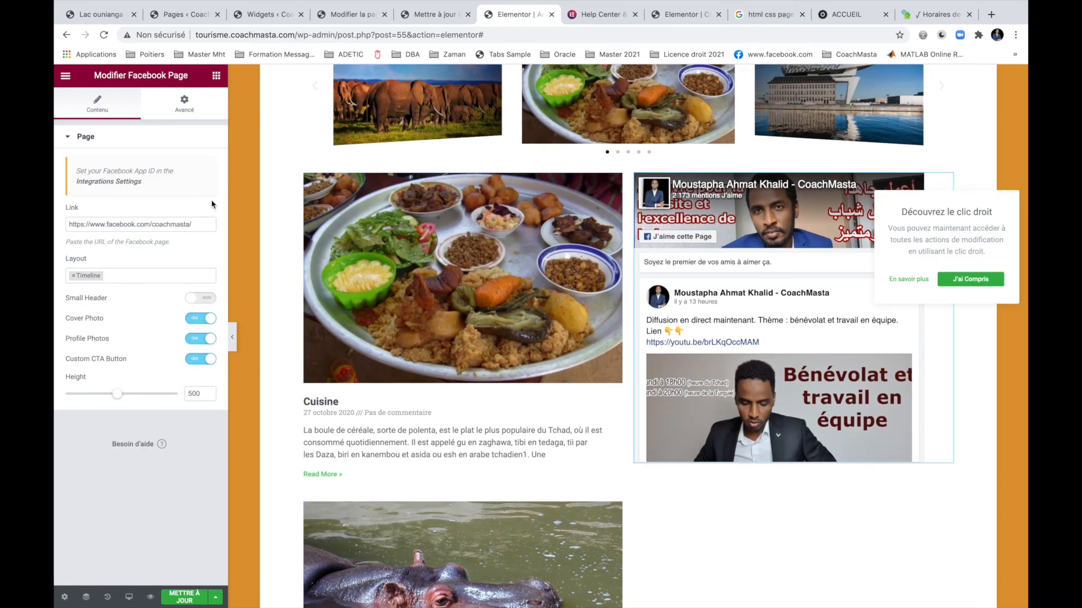
{"action": "left_click", "coordinate": [184, 106]}
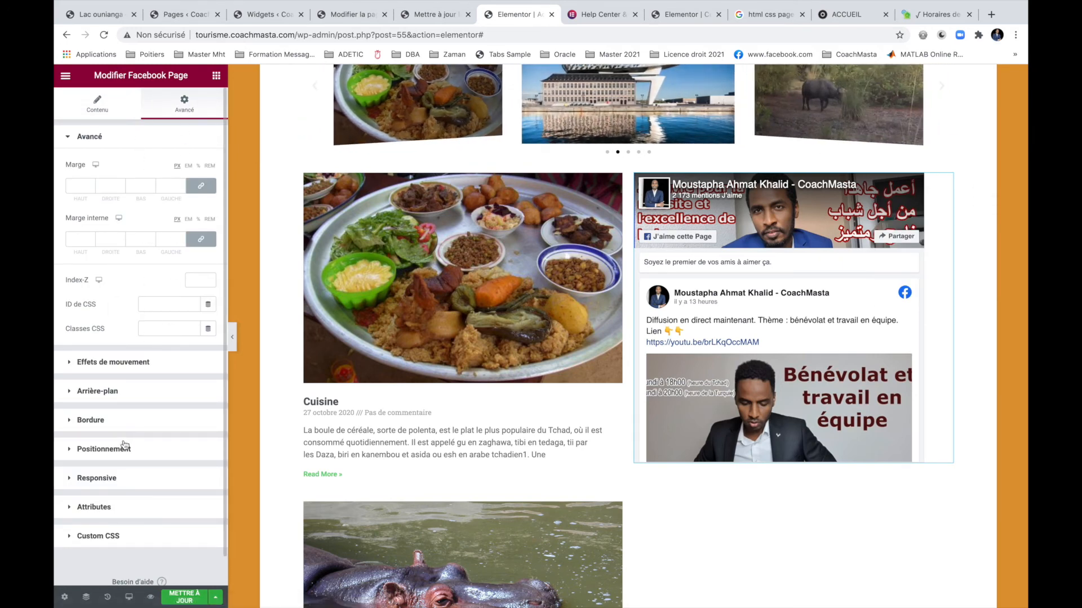
{"action": "left_click", "coordinate": [99, 106]}
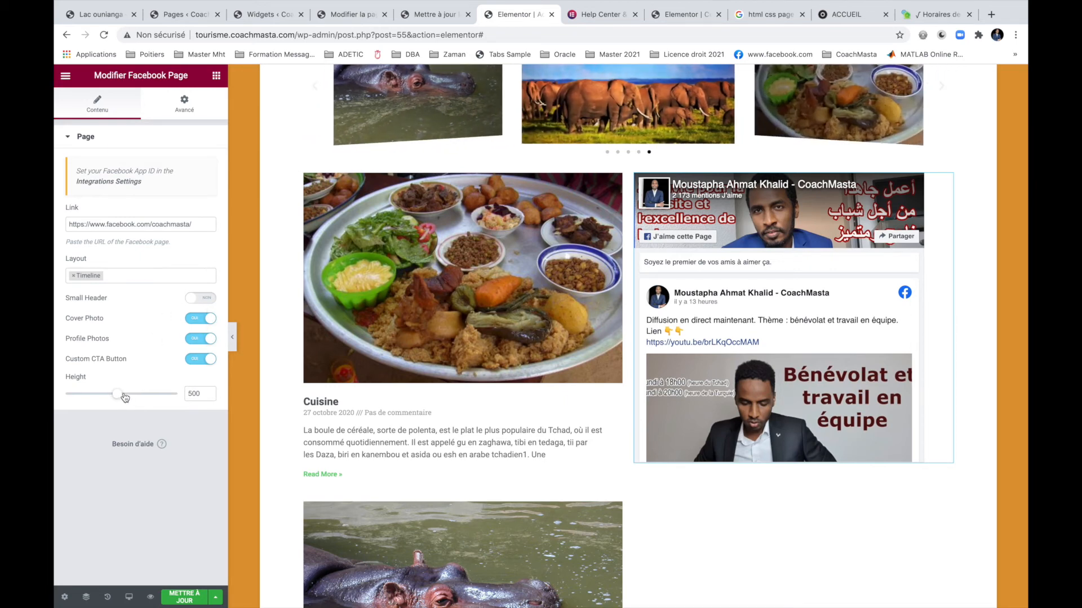
{"action": "left_click_drag", "start_coordinate": [120, 397], "coordinate": [138, 398]}
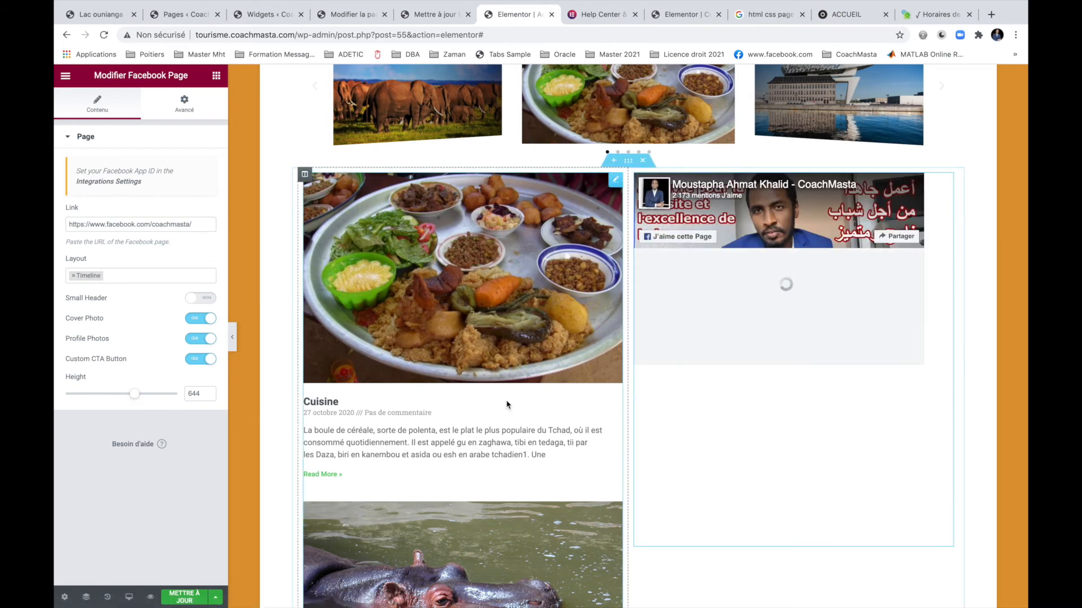
{"action": "scroll", "coordinate": [506, 400], "scroll_direction": "down", "scroll_amount": 3}
{"action": "scroll", "coordinate": [506, 400], "scroll_direction": "down", "scroll_amount": 3}
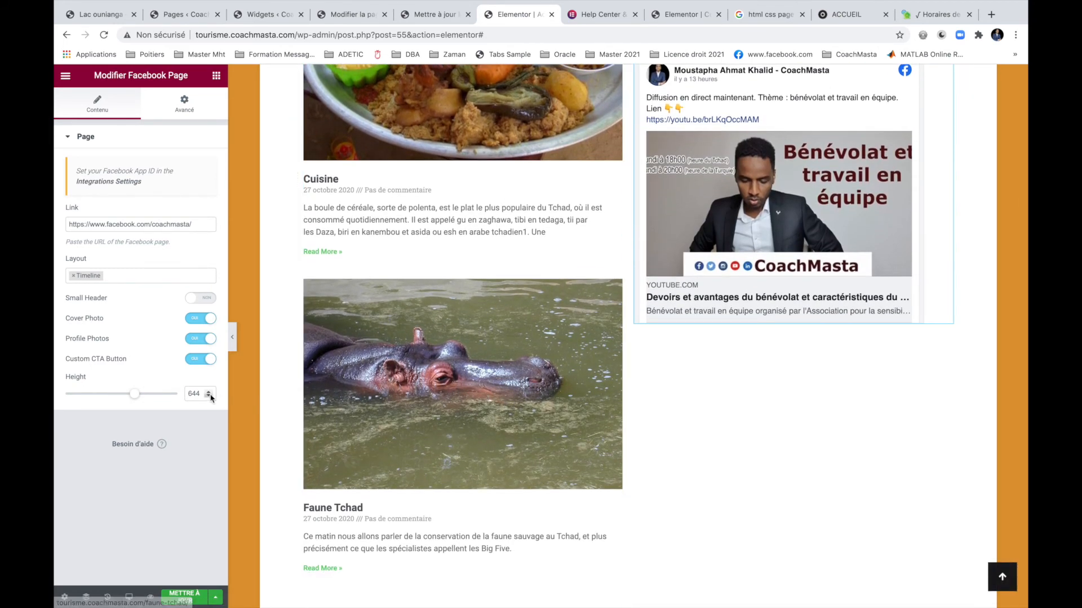
{"action": "left_click", "coordinate": [148, 394]}
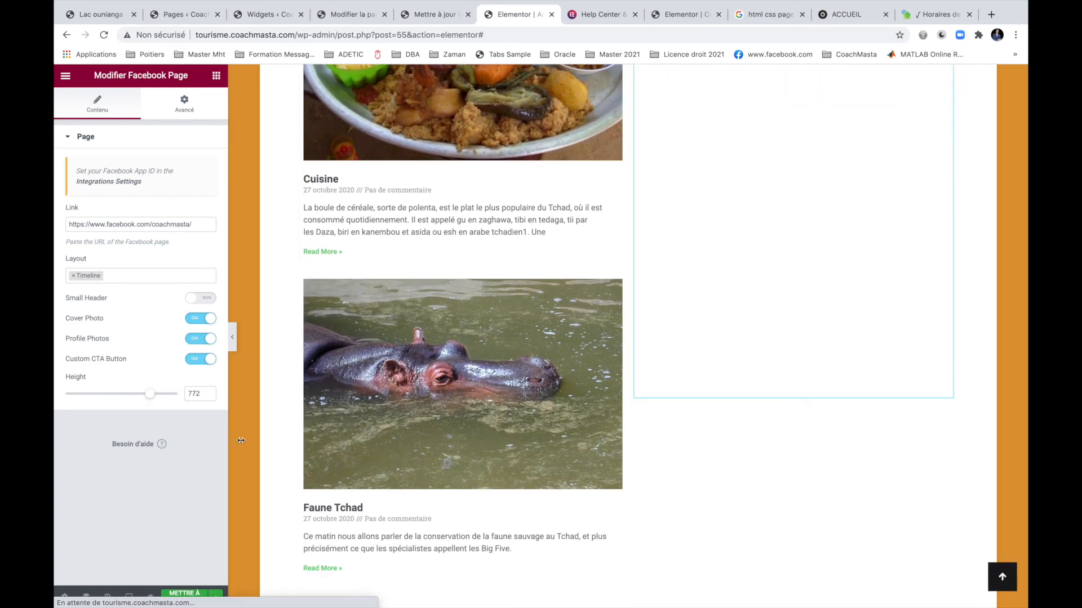
{"action": "left_click", "coordinate": [163, 396]}
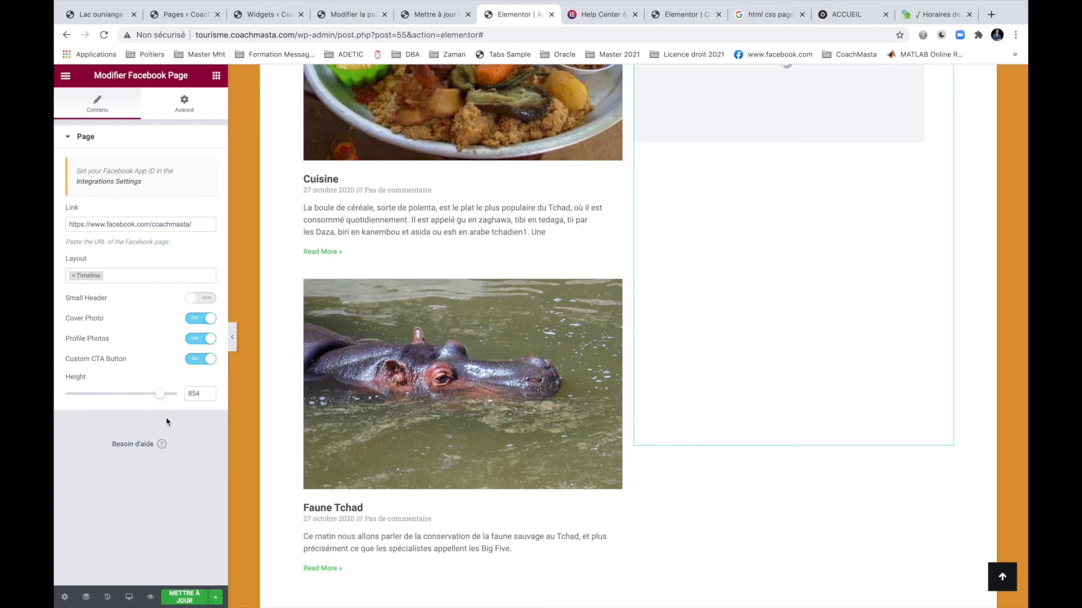
{"action": "left_click", "coordinate": [167, 396]}
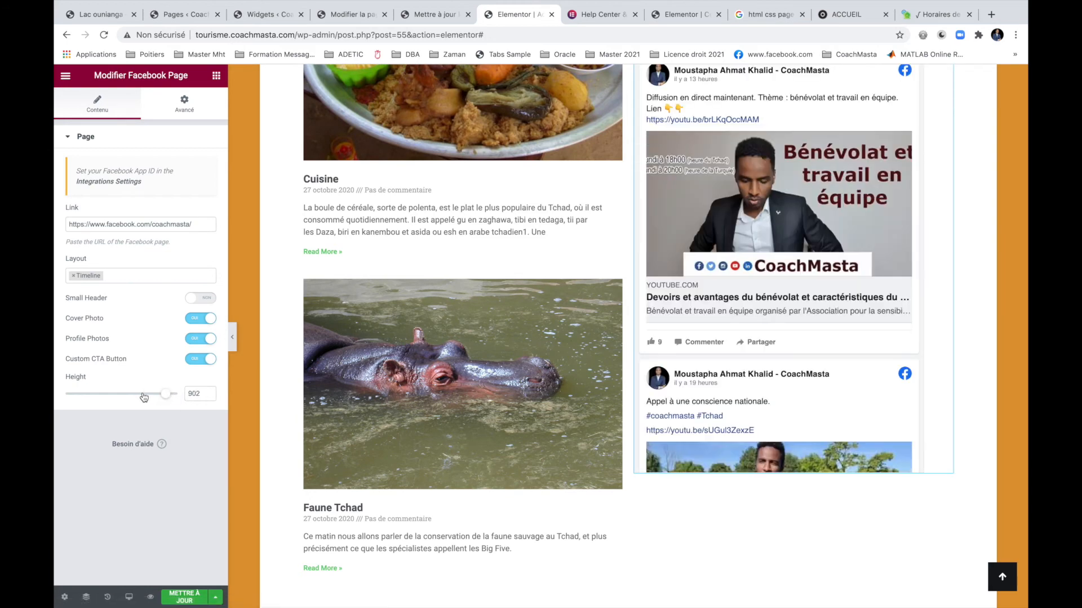
{"action": "scroll", "coordinate": [608, 237], "scroll_direction": "up", "scroll_amount": 5}
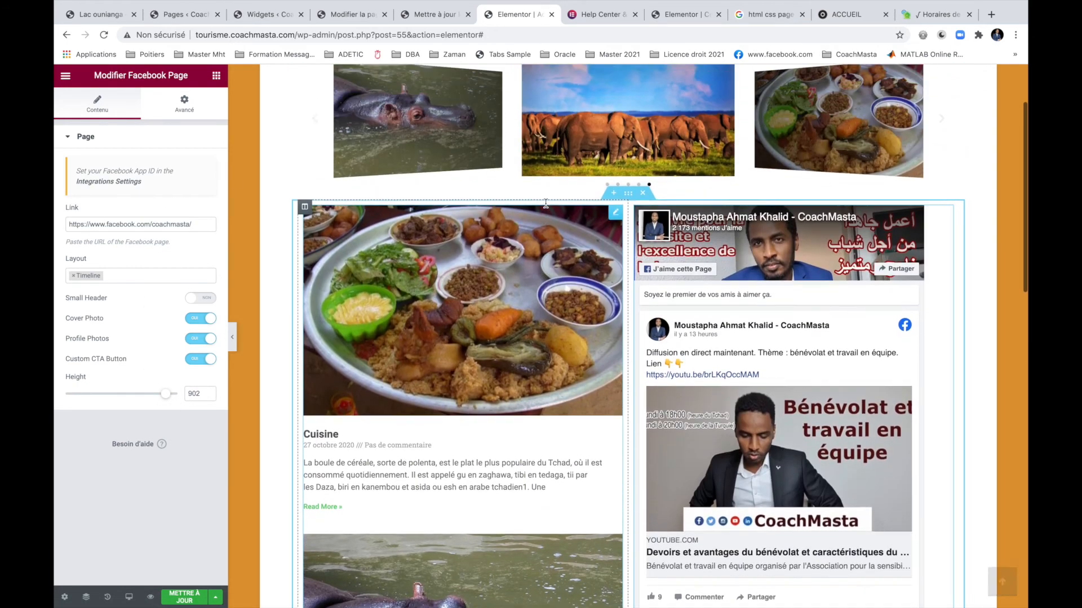
Keep the Posts widget's images at medium size and its layout on Cards, after trying Thumbnail and Full Content.
{"action": "left_click", "coordinate": [614, 233]}
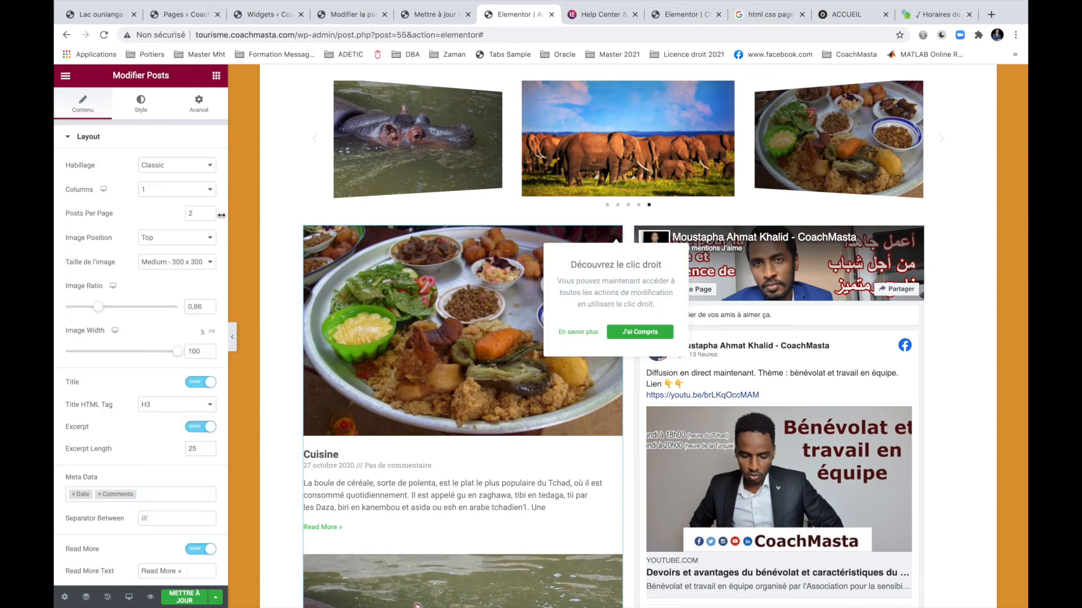
{"action": "left_click", "coordinate": [177, 262]}
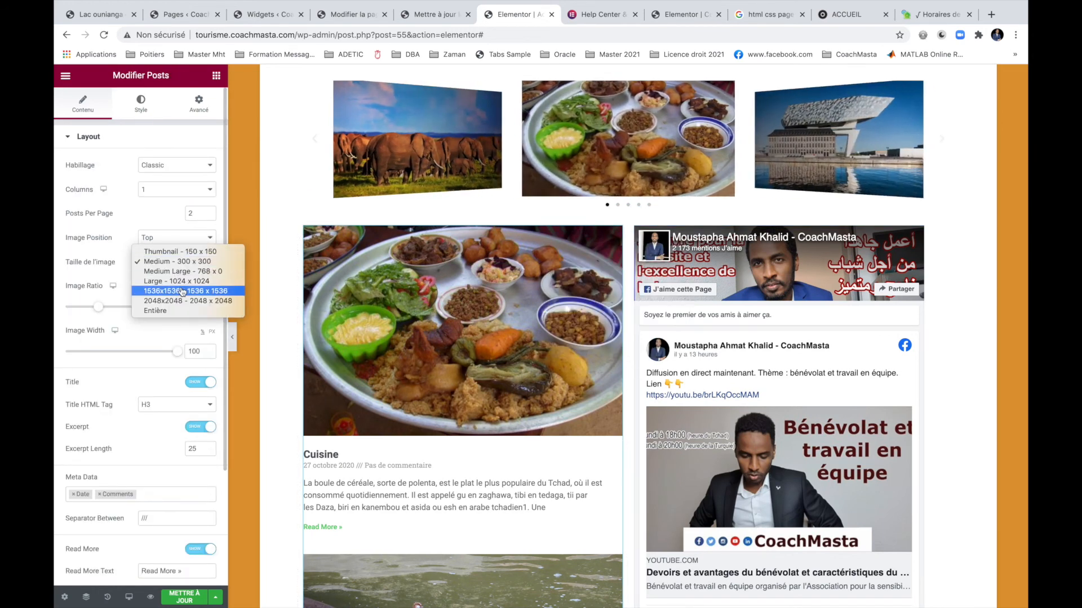
{"action": "left_click", "coordinate": [169, 251]}
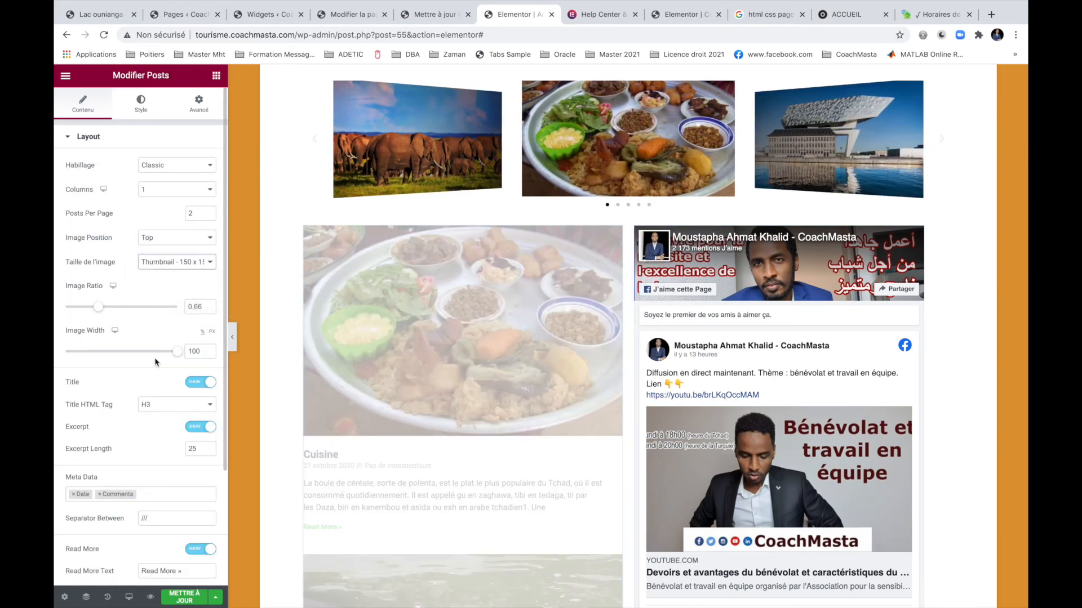
{"action": "left_click", "coordinate": [201, 262]}
{"action": "left_click", "coordinate": [163, 271]}
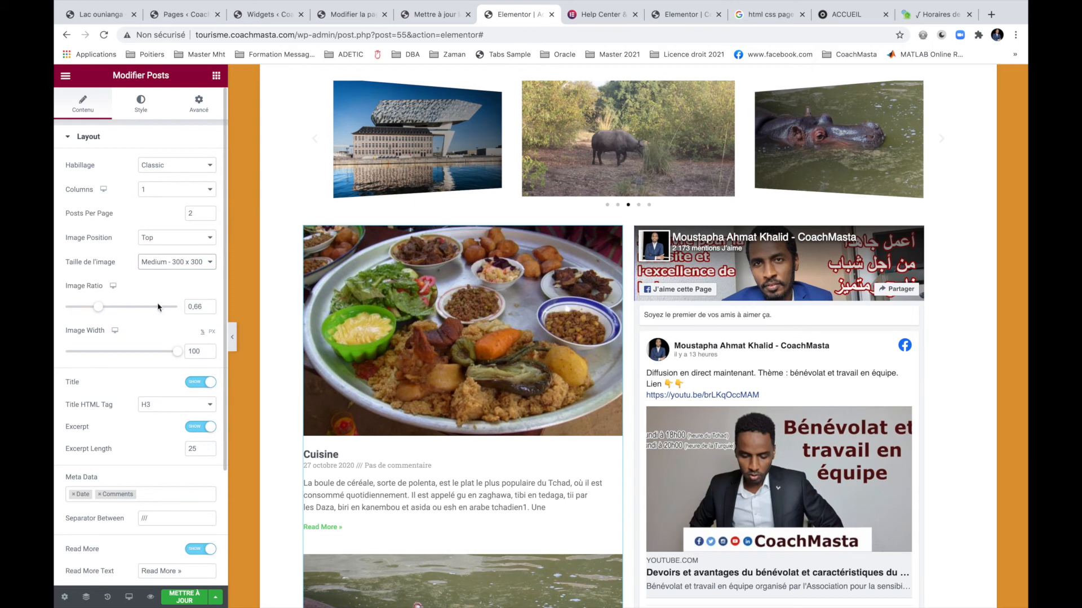
{"action": "left_click", "coordinate": [207, 165]}
{"action": "left_click", "coordinate": [200, 175]}
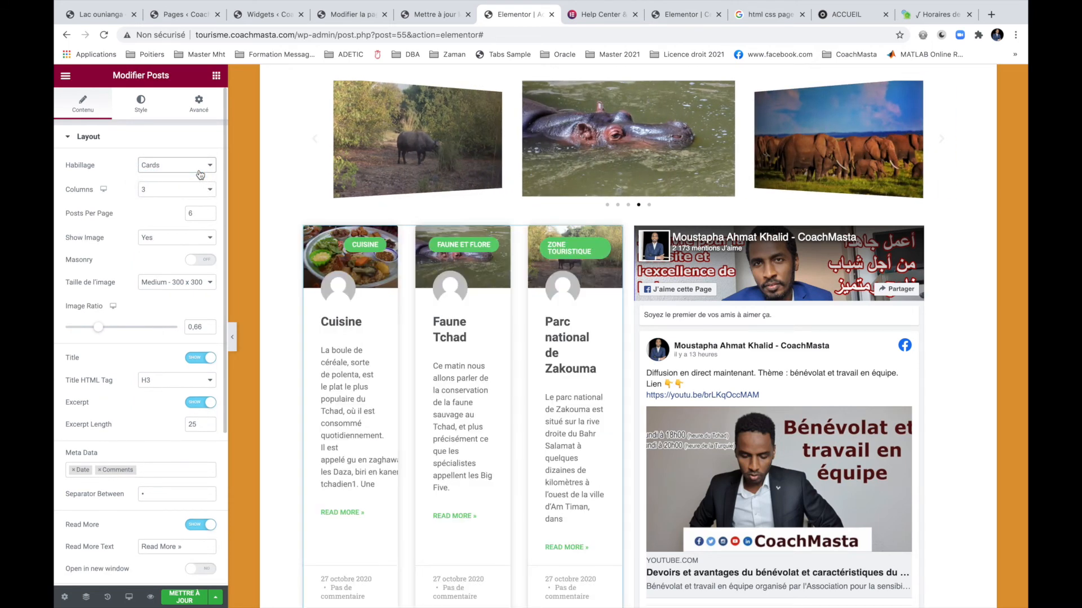
{"action": "left_click", "coordinate": [200, 164]}
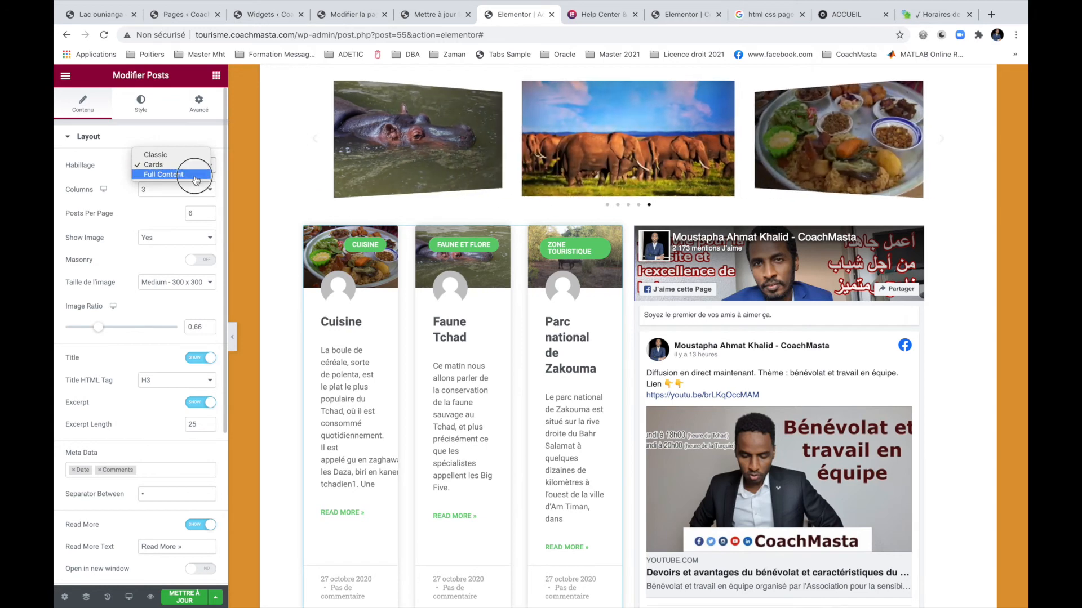
{"action": "left_click", "coordinate": [195, 176]}
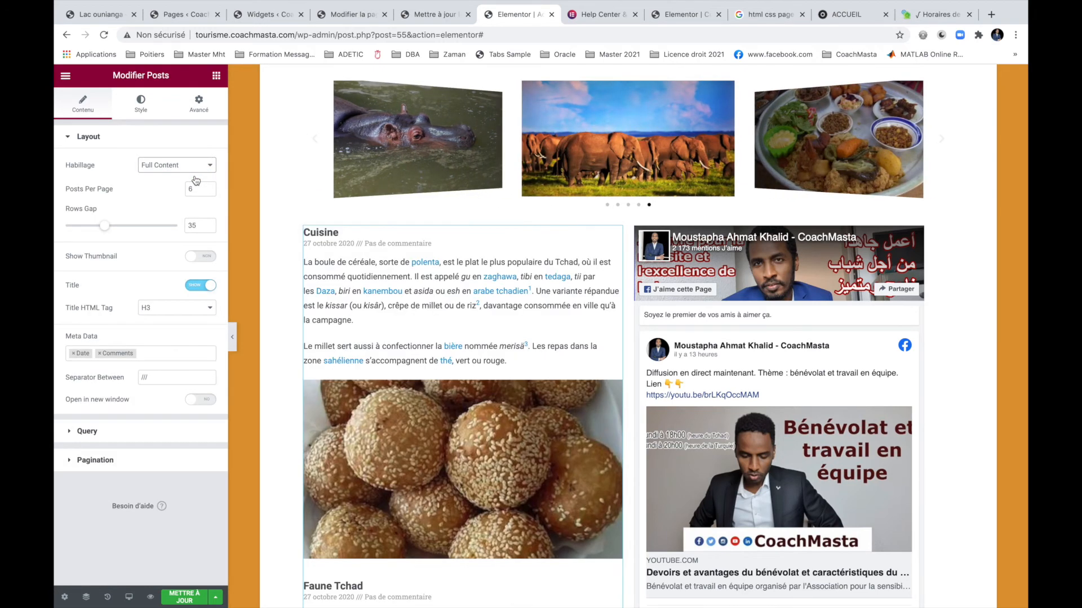
{"action": "left_click", "coordinate": [195, 164]}
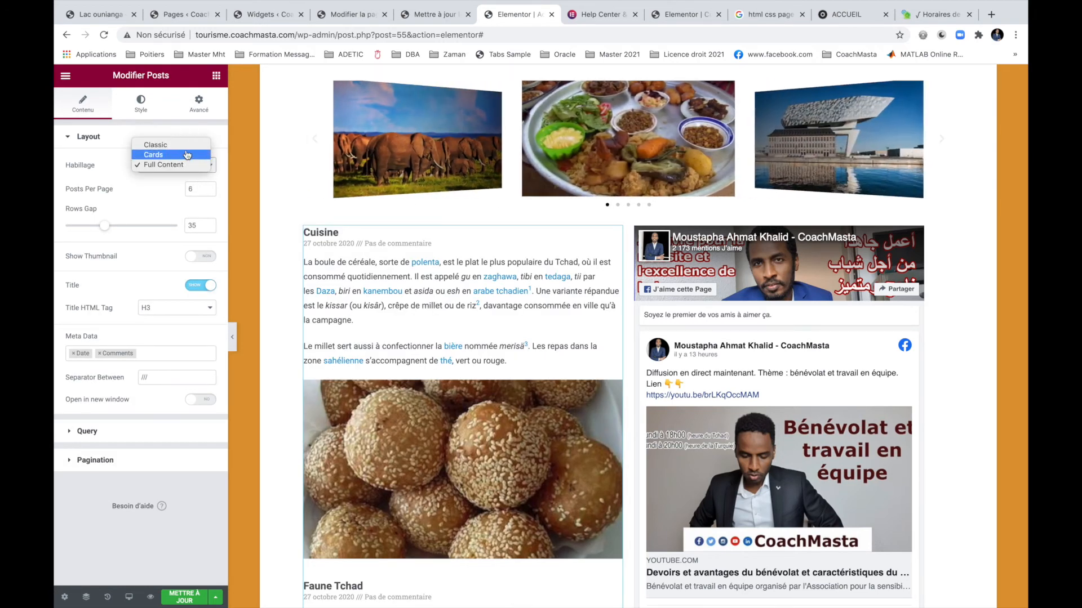
{"action": "left_click", "coordinate": [191, 154]}
Show the post cards in 1 column with 2 posts per page.
{"action": "left_click", "coordinate": [205, 190]}
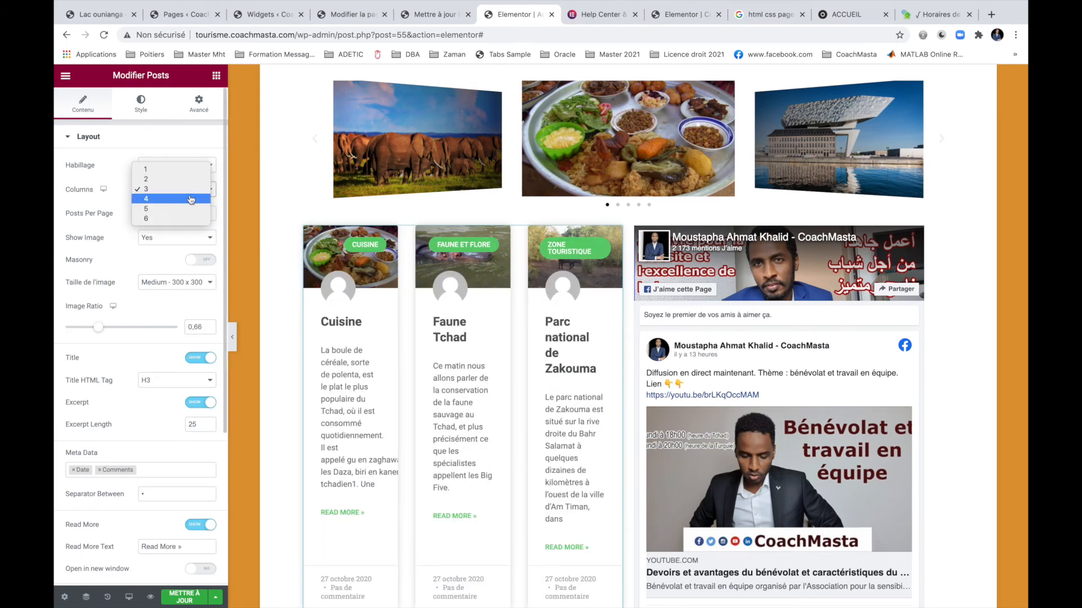
{"action": "left_click", "coordinate": [184, 169]}
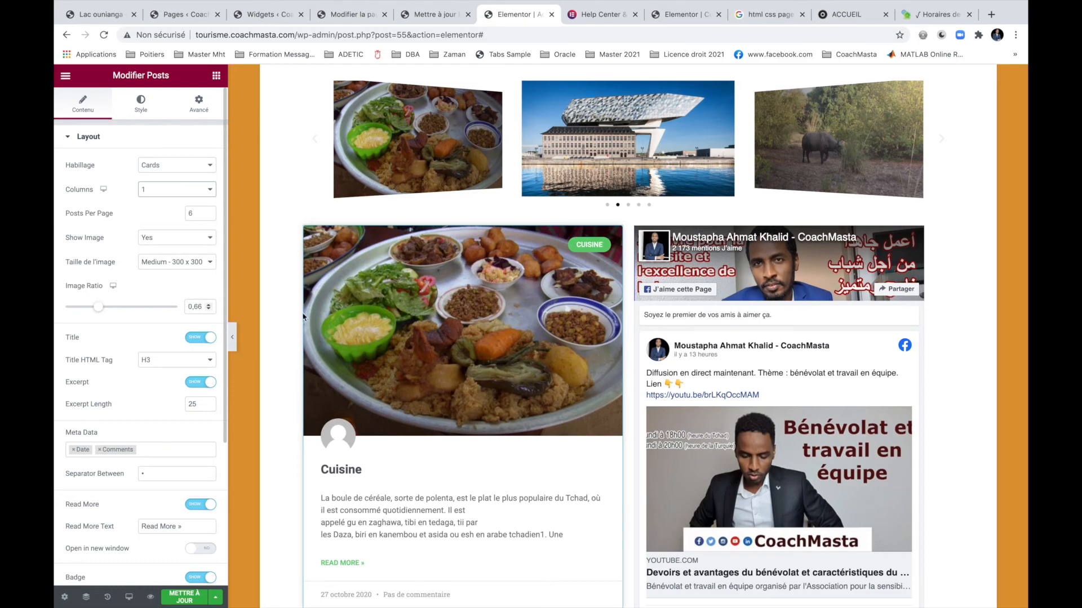
{"action": "scroll", "coordinate": [446, 422], "scroll_direction": "down", "scroll_amount": 8}
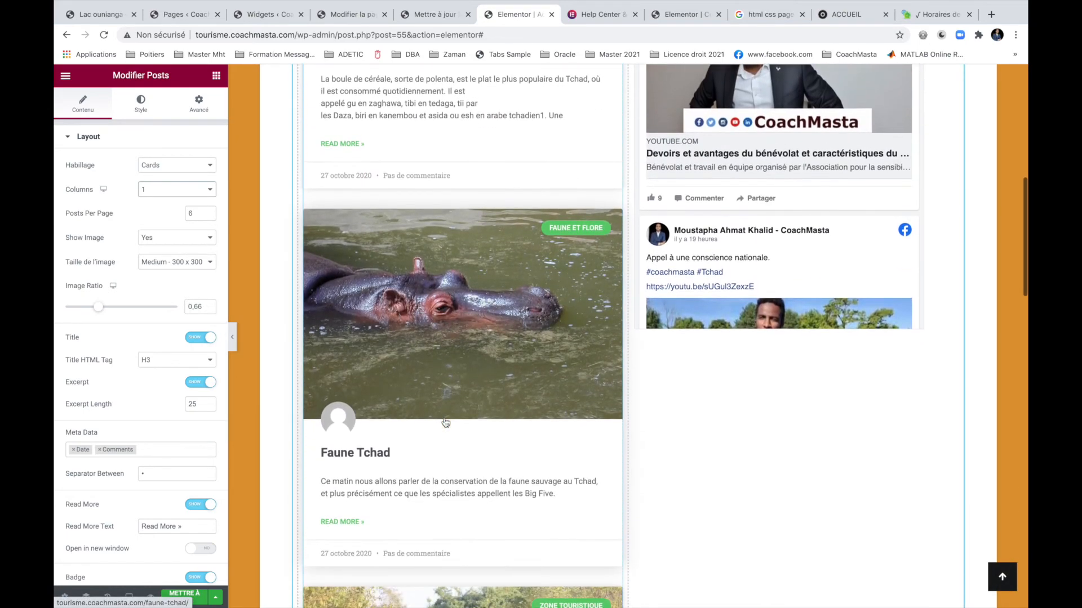
{"action": "scroll", "coordinate": [446, 422], "scroll_direction": "down", "scroll_amount": 3}
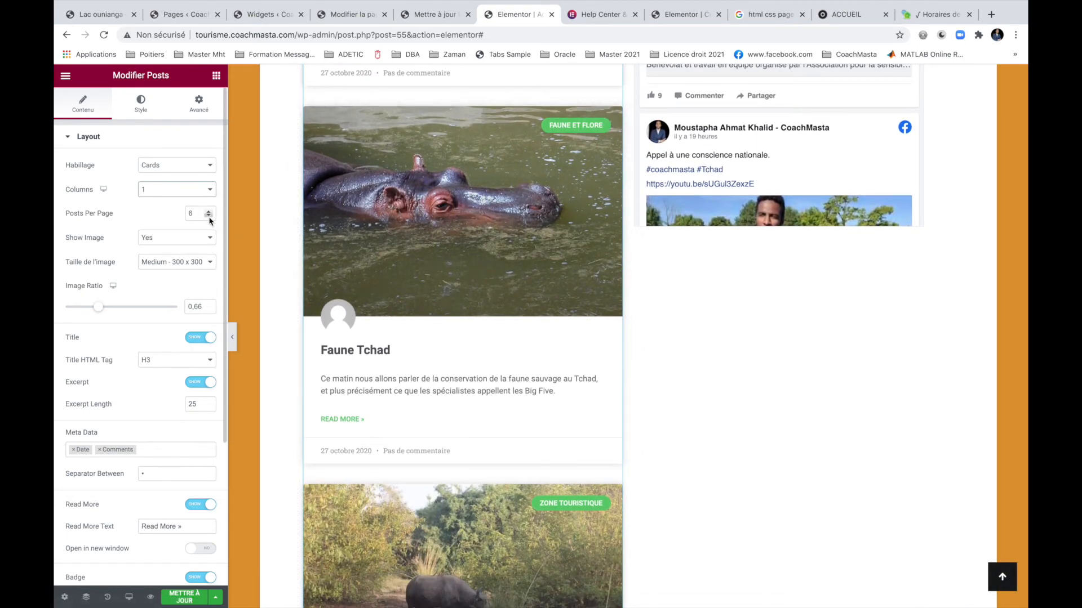
{"action": "left_click", "coordinate": [209, 217]}
{"action": "left_click", "coordinate": [209, 216]}
{"action": "left_click", "coordinate": [209, 216]}
{"action": "left_click", "coordinate": [209, 217]}
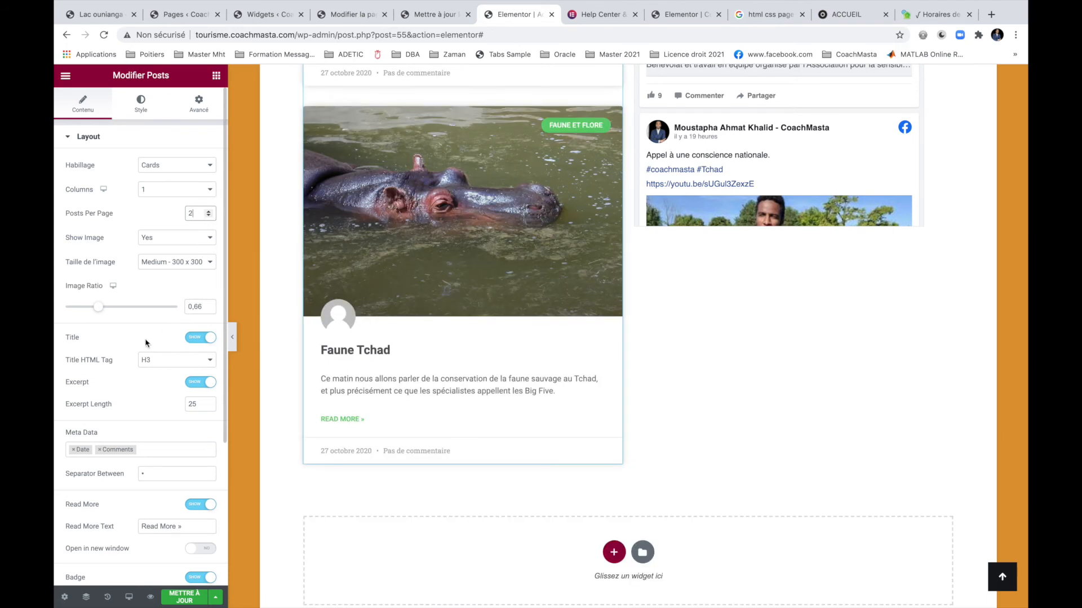
Reduce the post Image Ratio to 0.3 and save the page with Mettre à jour.
{"action": "left_click_drag", "start_coordinate": [98, 313], "coordinate": [78, 310]}
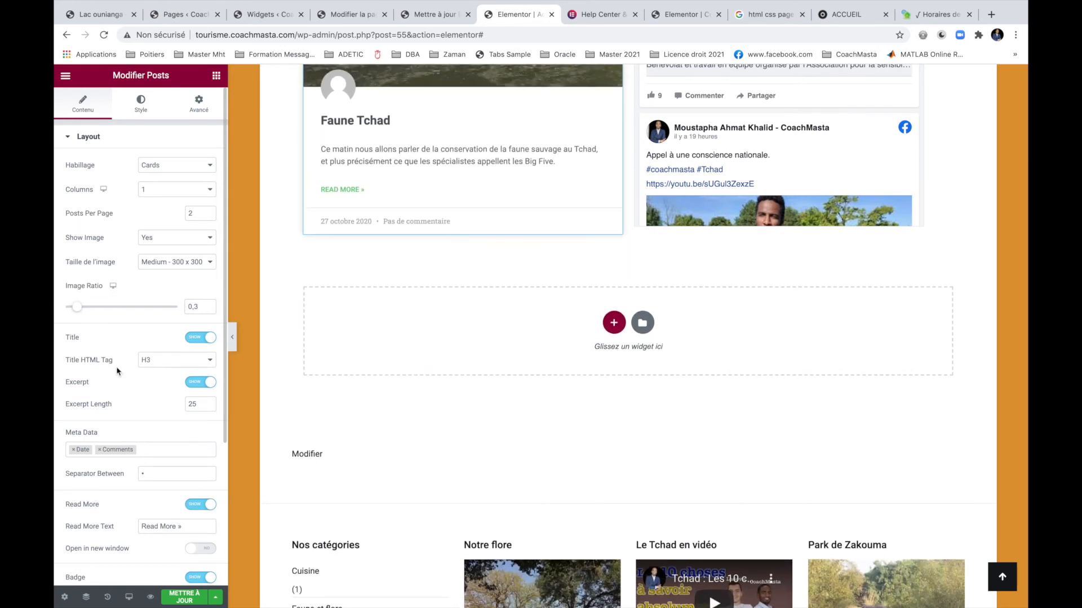
{"action": "left_click", "coordinate": [176, 598]}
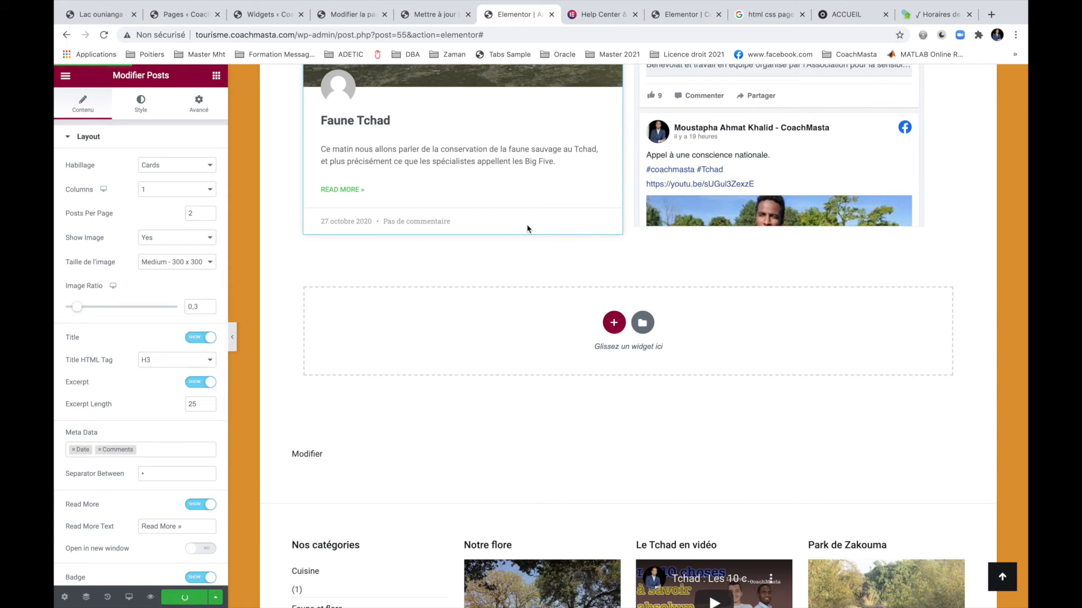
{"action": "left_click", "coordinate": [598, 11]}
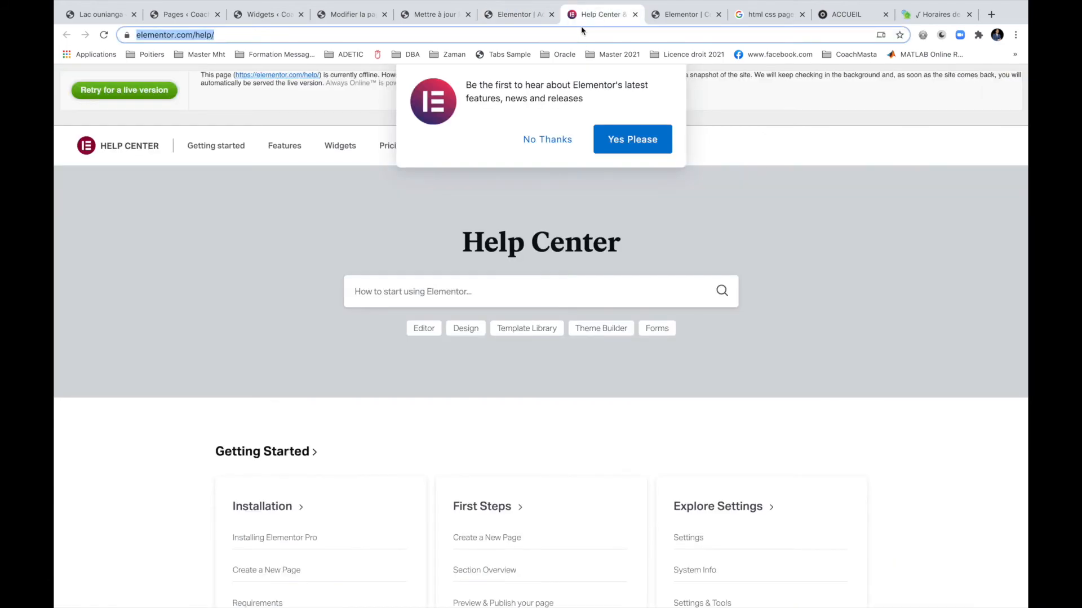
Load the live Coach Tourisme site in the spare tab and scroll through the carousel, posts and Facebook feed.
{"action": "type", "text": "tou"}
{"action": "key", "text": "Return"}
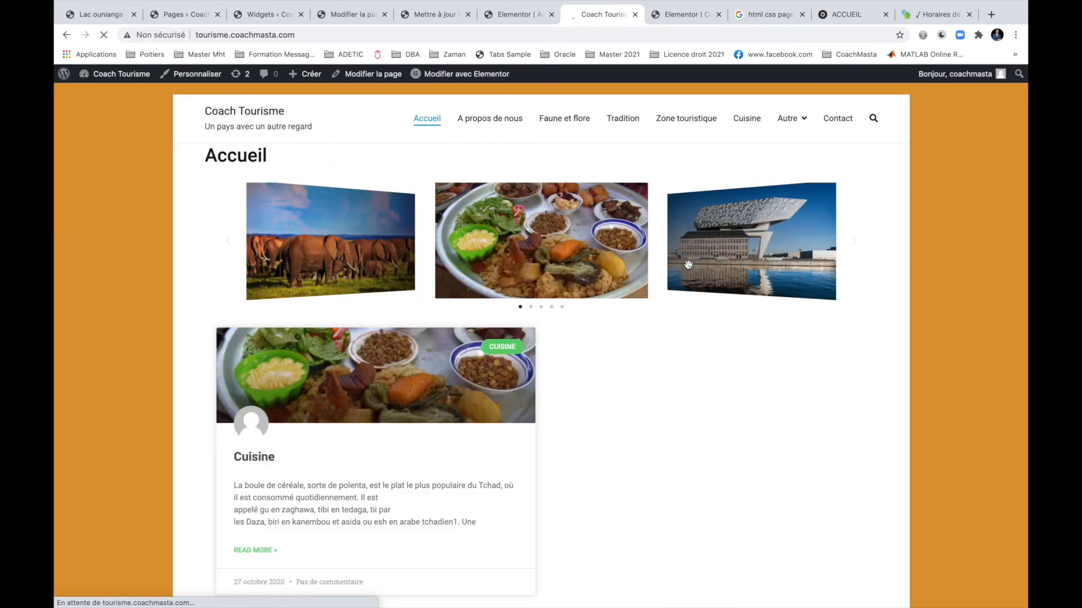
{"action": "scroll", "coordinate": [856, 394], "scroll_direction": "down", "scroll_amount": 7}
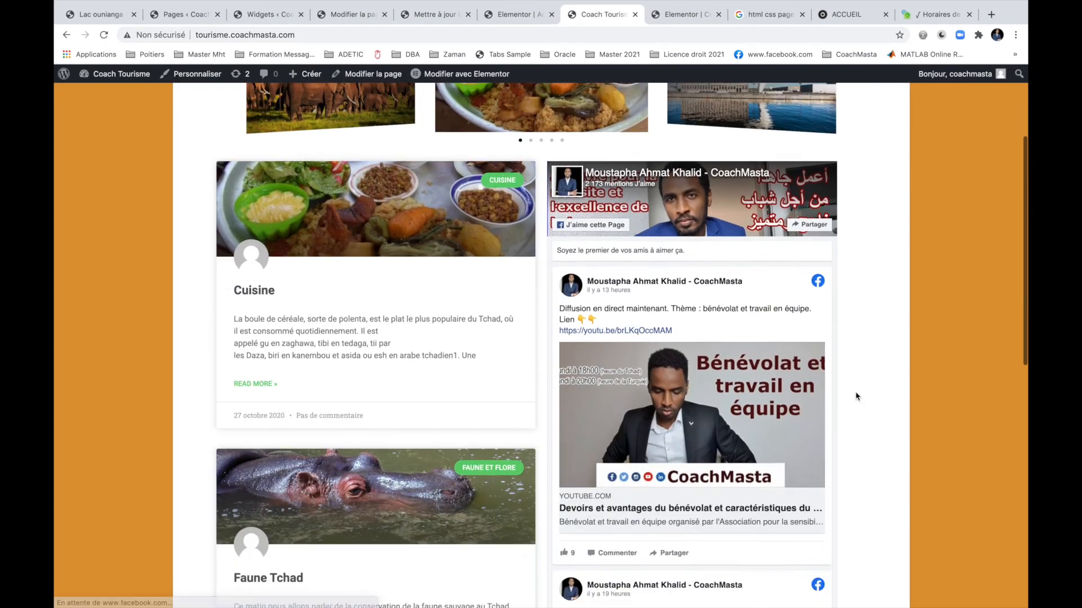
{"action": "scroll", "coordinate": [855, 397], "scroll_direction": "down", "scroll_amount": 6}
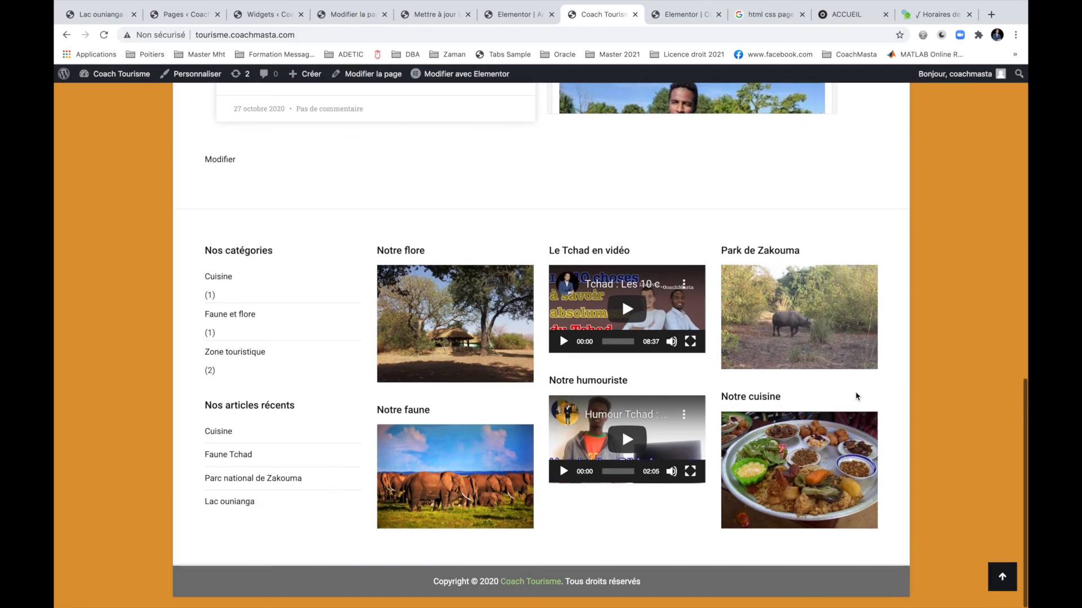
{"action": "scroll", "coordinate": [856, 396], "scroll_direction": "up", "scroll_amount": 6}
{"action": "scroll", "coordinate": [856, 397], "scroll_direction": "up", "scroll_amount": 7}
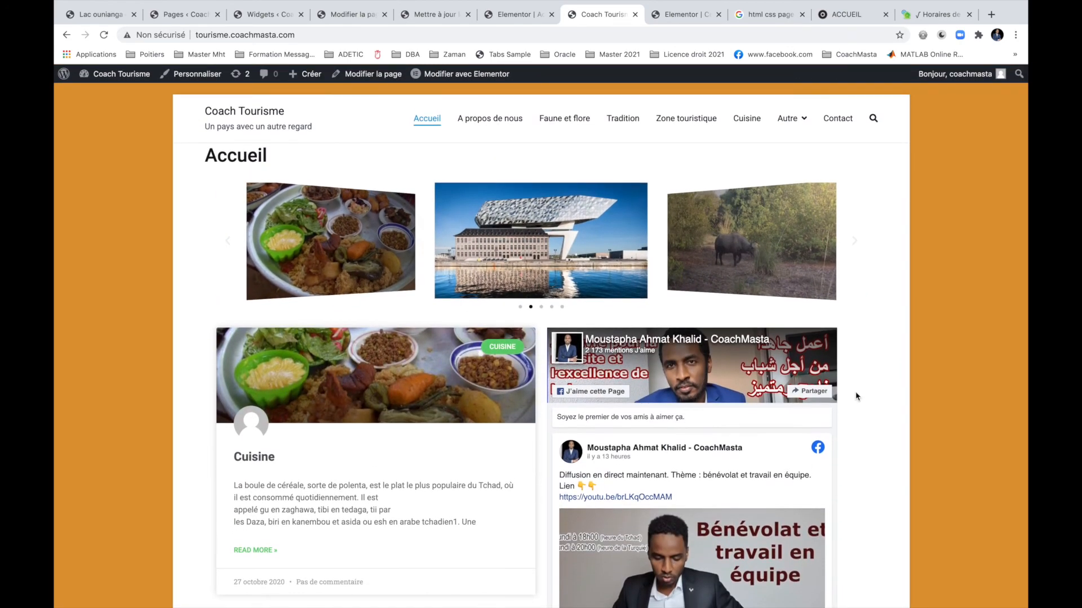
{"action": "left_click", "coordinate": [507, 20]}
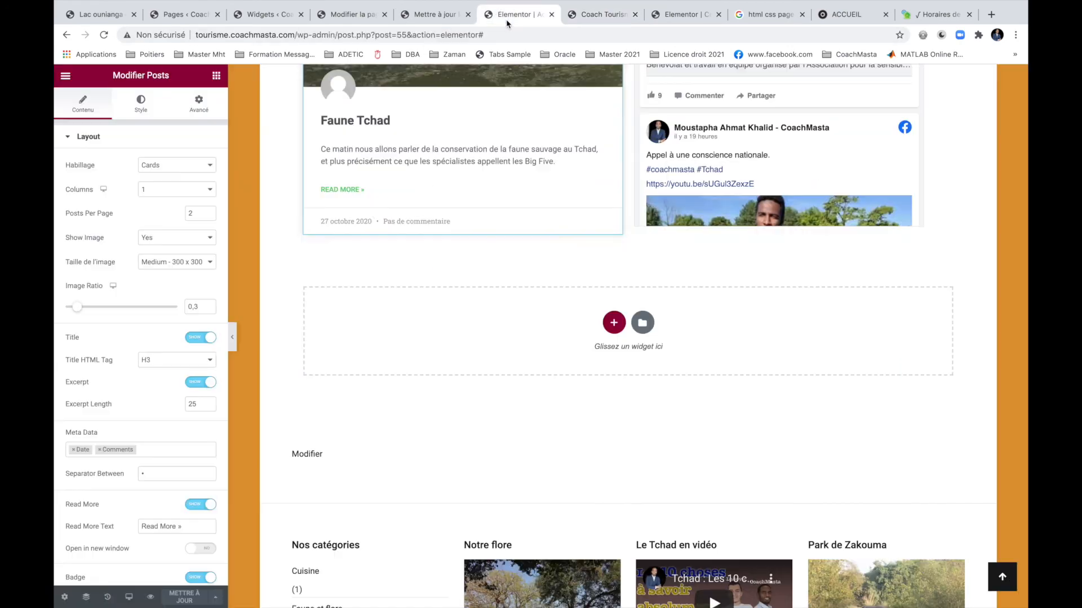
Insert a one-column section below the carousel and drop a Séparateur widget into it.
{"action": "left_click", "coordinate": [618, 322]}
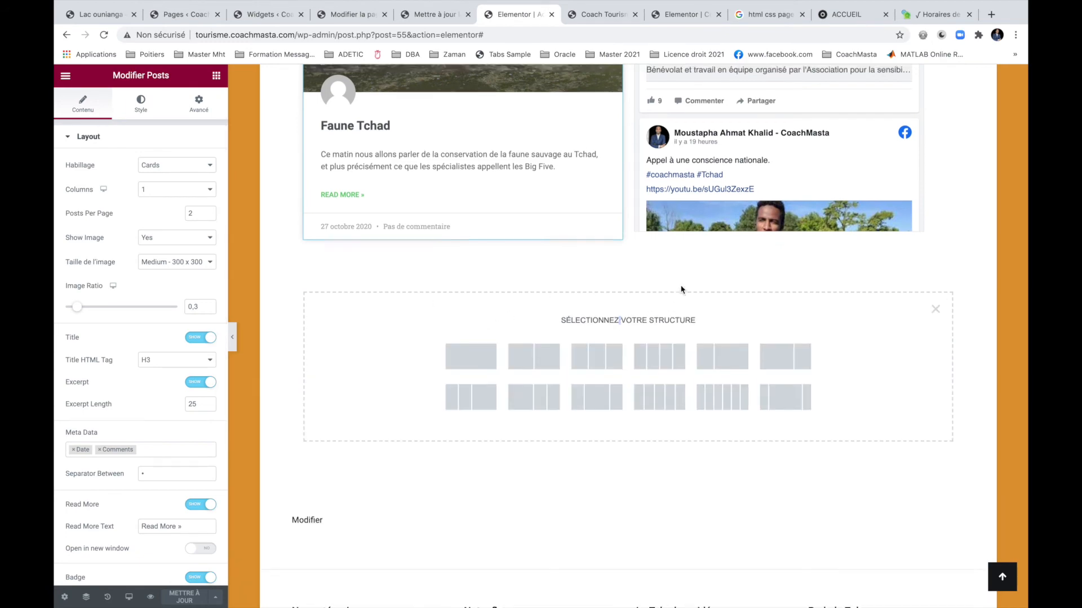
{"action": "scroll", "coordinate": [681, 289], "scroll_direction": "up", "scroll_amount": 8}
{"action": "scroll", "coordinate": [681, 289], "scroll_direction": "up", "scroll_amount": 1}
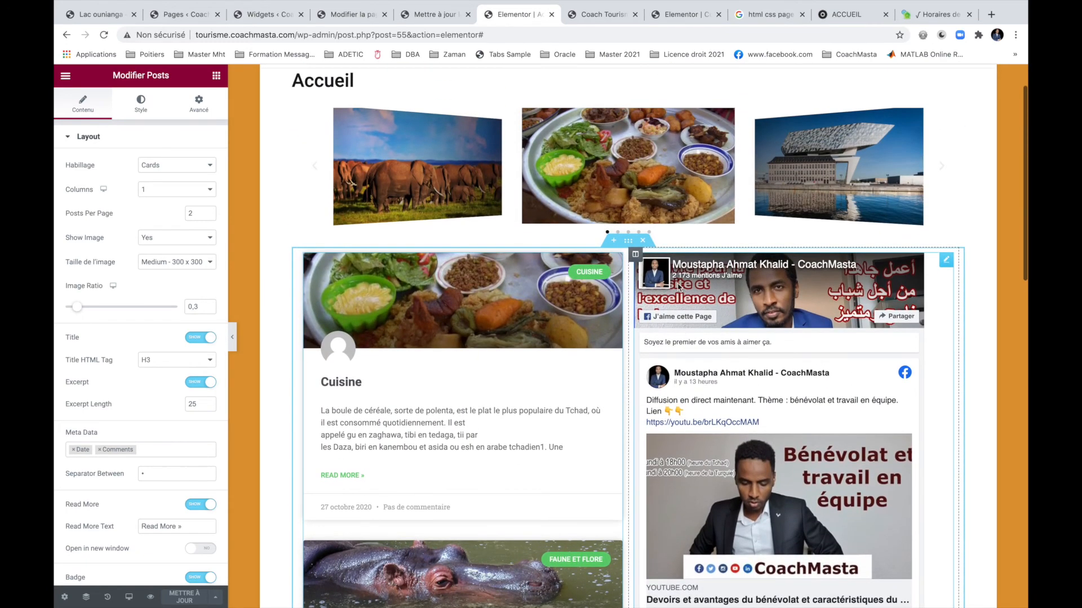
{"action": "left_click", "coordinate": [629, 243]}
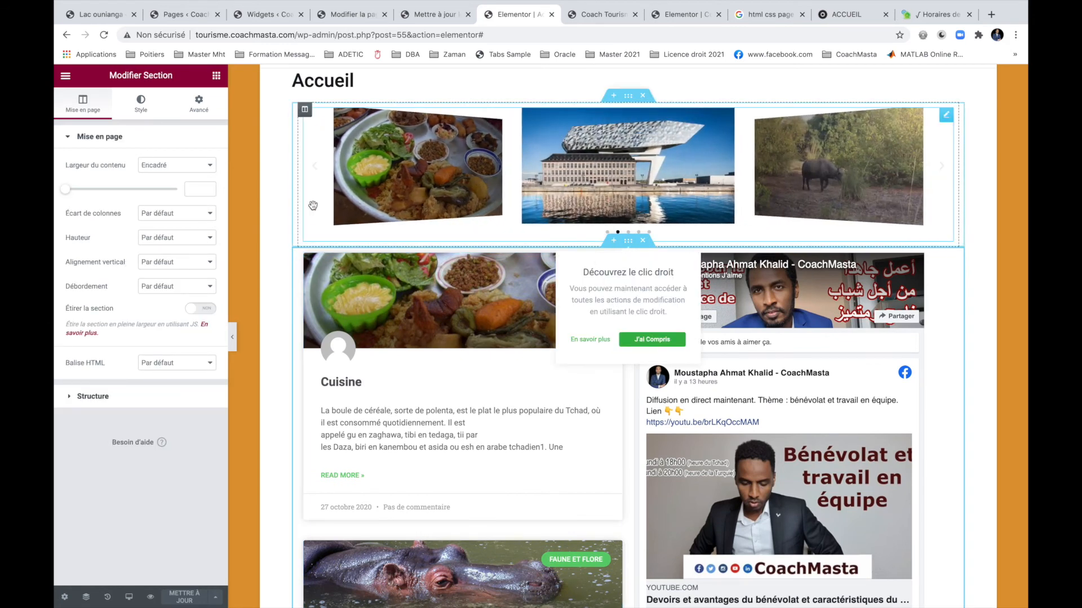
{"action": "left_click", "coordinate": [614, 242]}
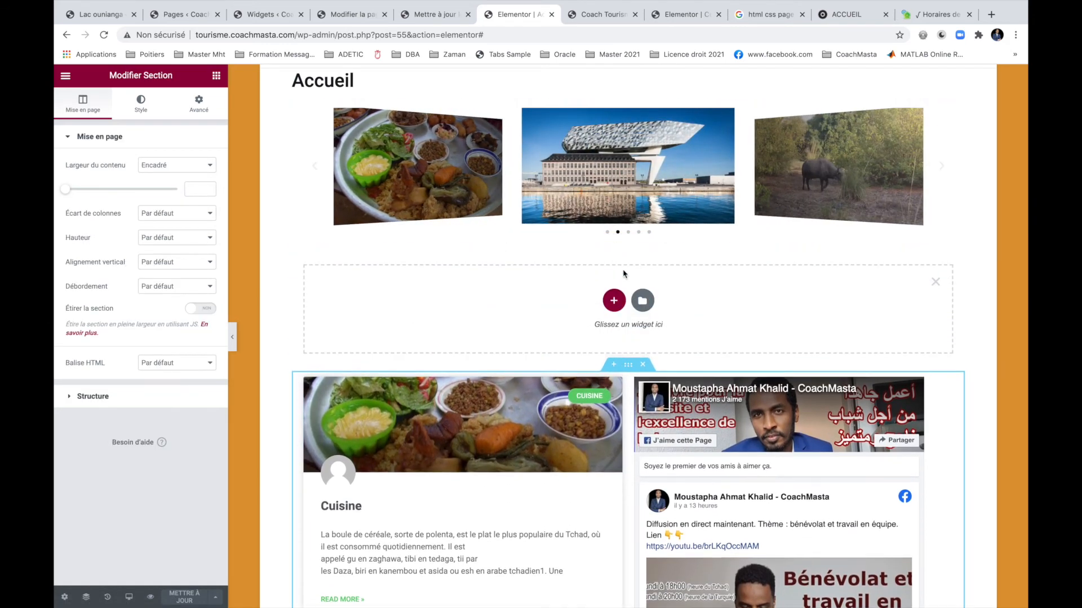
{"action": "left_click", "coordinate": [613, 306]}
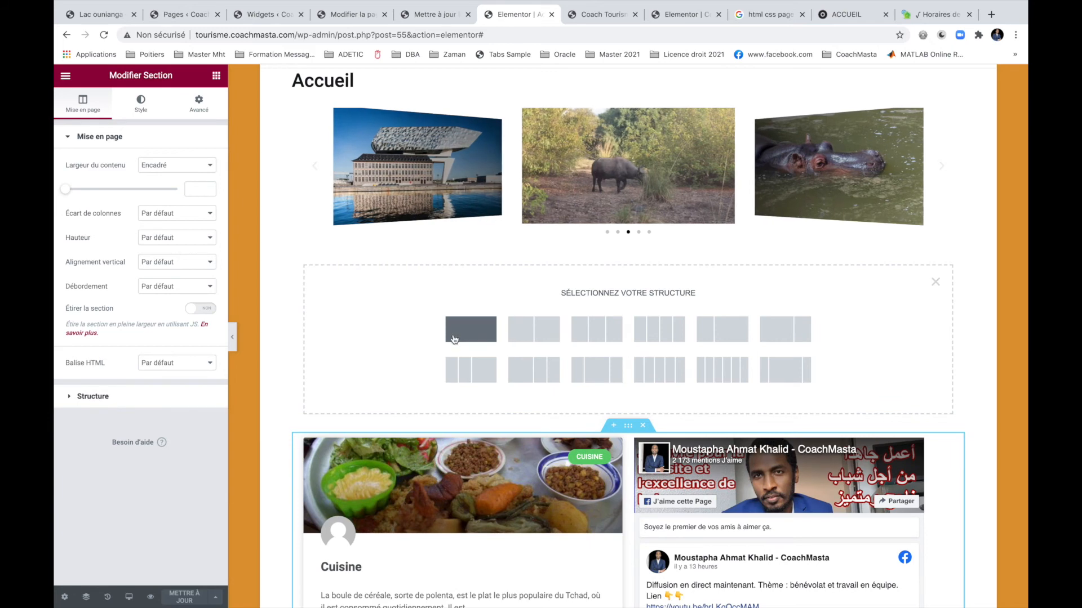
{"action": "left_click", "coordinate": [454, 338]}
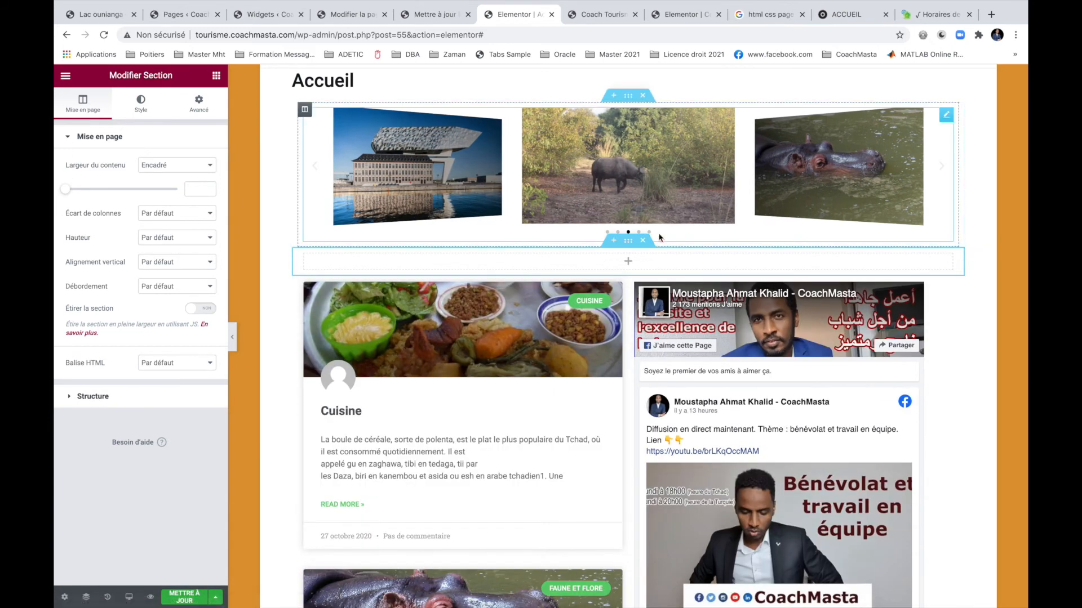
{"action": "left_click", "coordinate": [628, 260]}
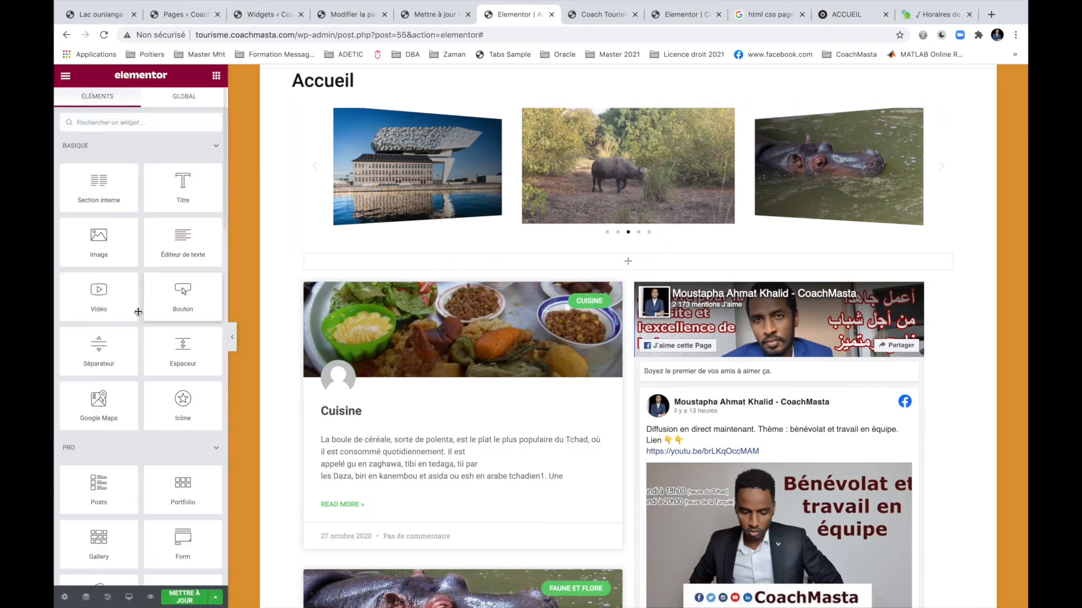
{"action": "left_click_drag", "start_coordinate": [101, 354], "coordinate": [621, 258]}
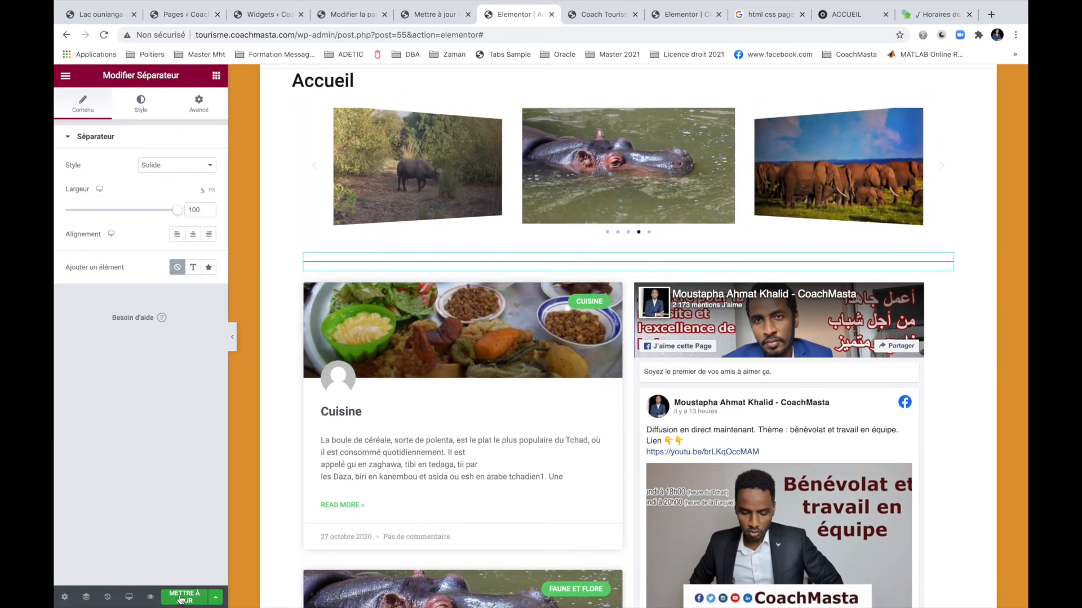
{"action": "left_click", "coordinate": [602, 14]}
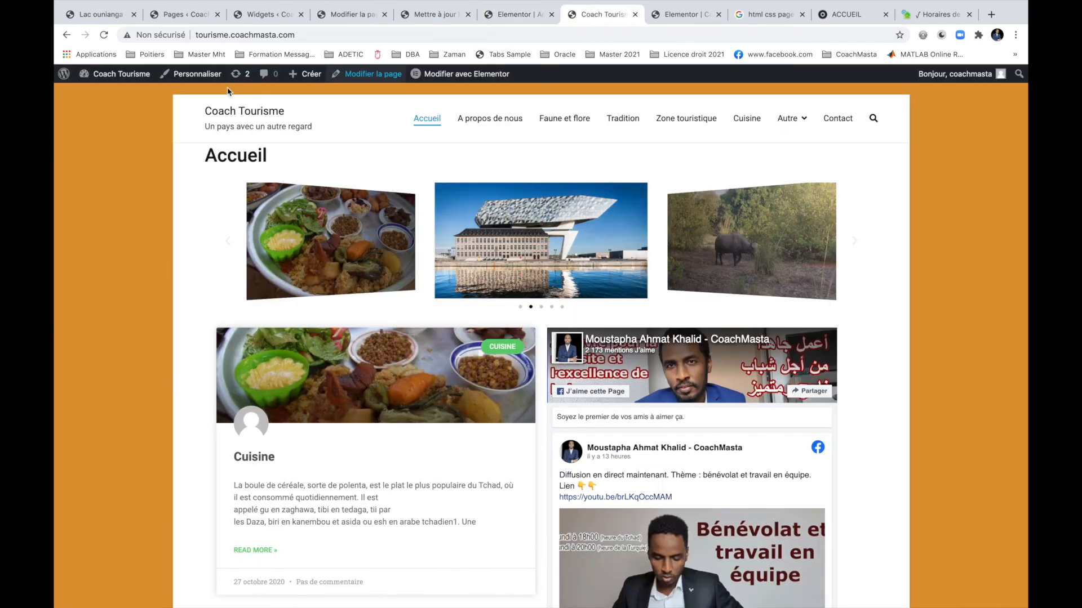
Reload the live home page to confirm the separator appears under the carousel.
{"action": "left_click", "coordinate": [105, 35]}
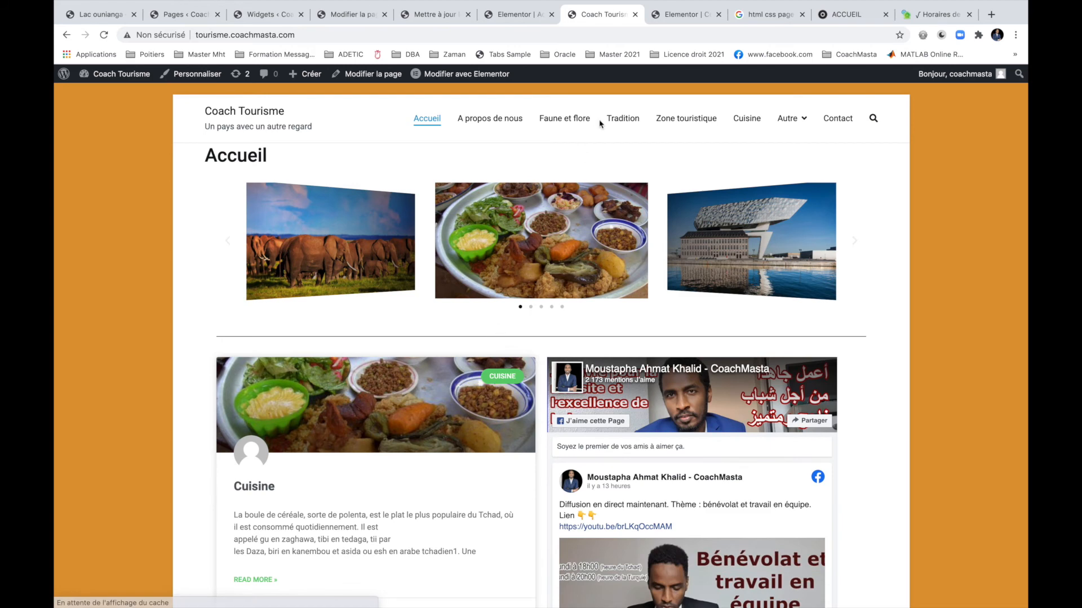
{"action": "left_click", "coordinate": [507, 16]}
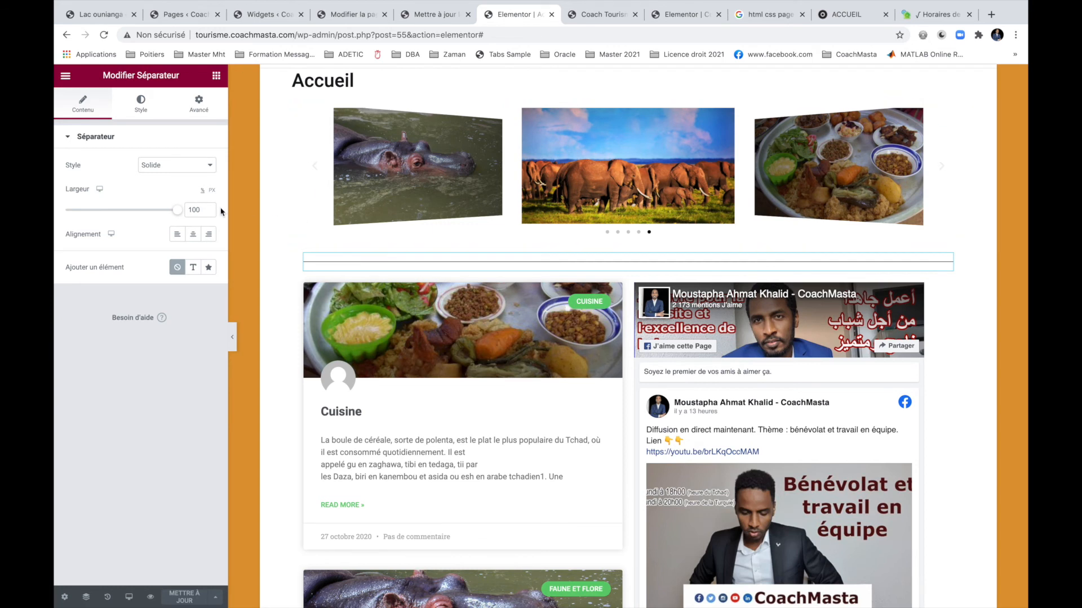
Open Site Settings and review the global colours and the site identity (Coach Tourisme).
{"action": "left_click", "coordinate": [66, 76]}
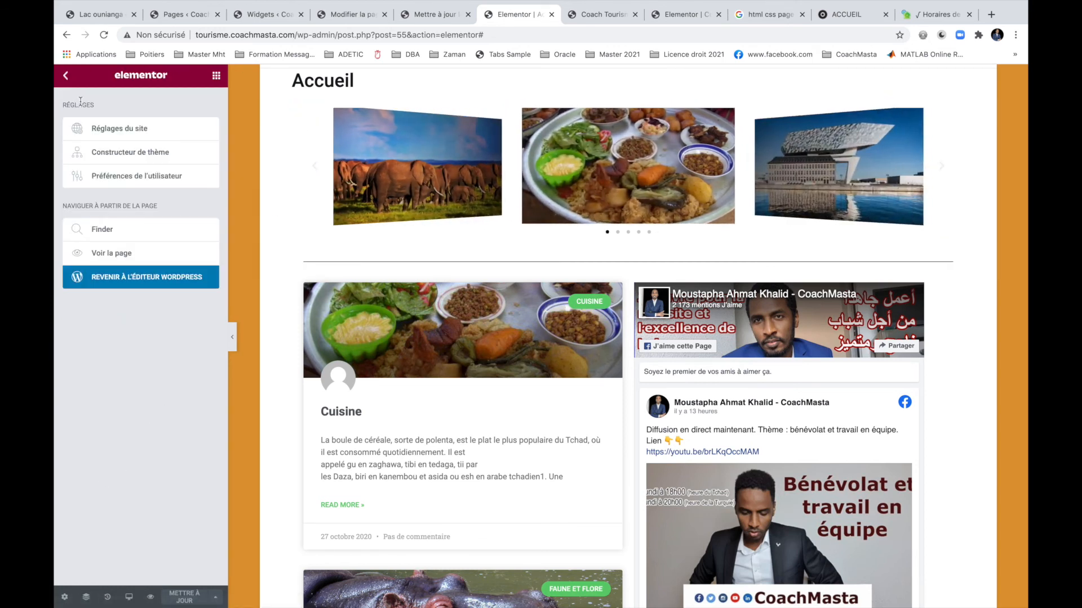
{"action": "left_click", "coordinate": [115, 131]}
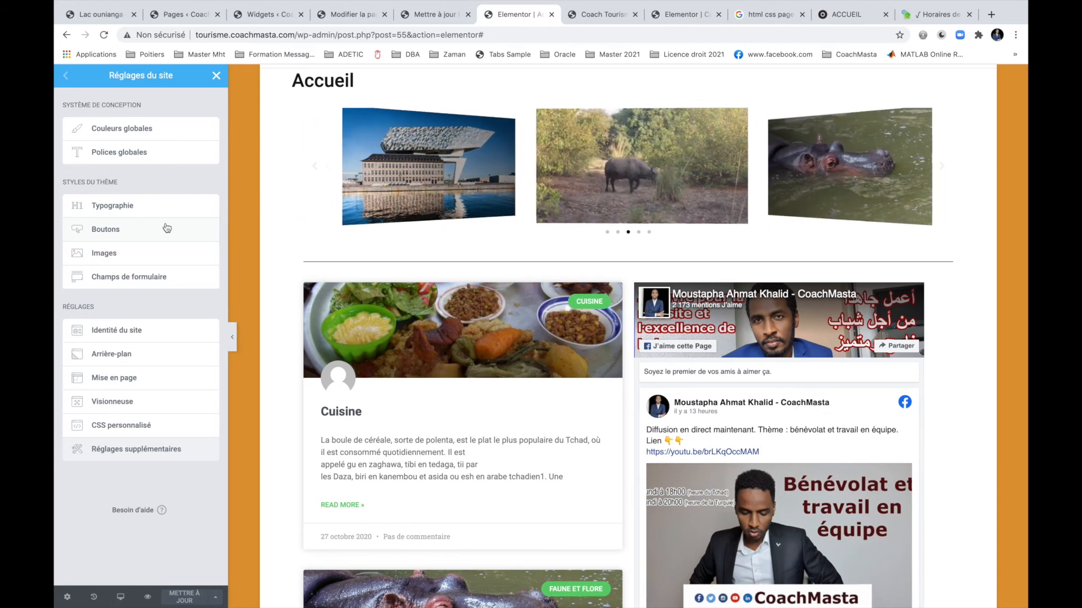
{"action": "left_click", "coordinate": [140, 129]}
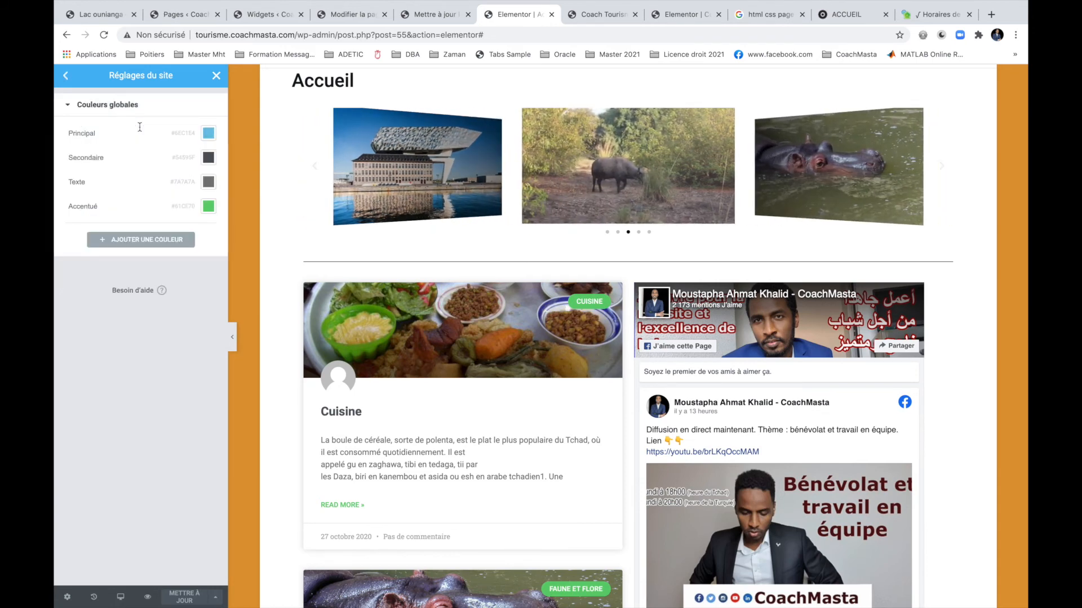
{"action": "left_click", "coordinate": [71, 81]}
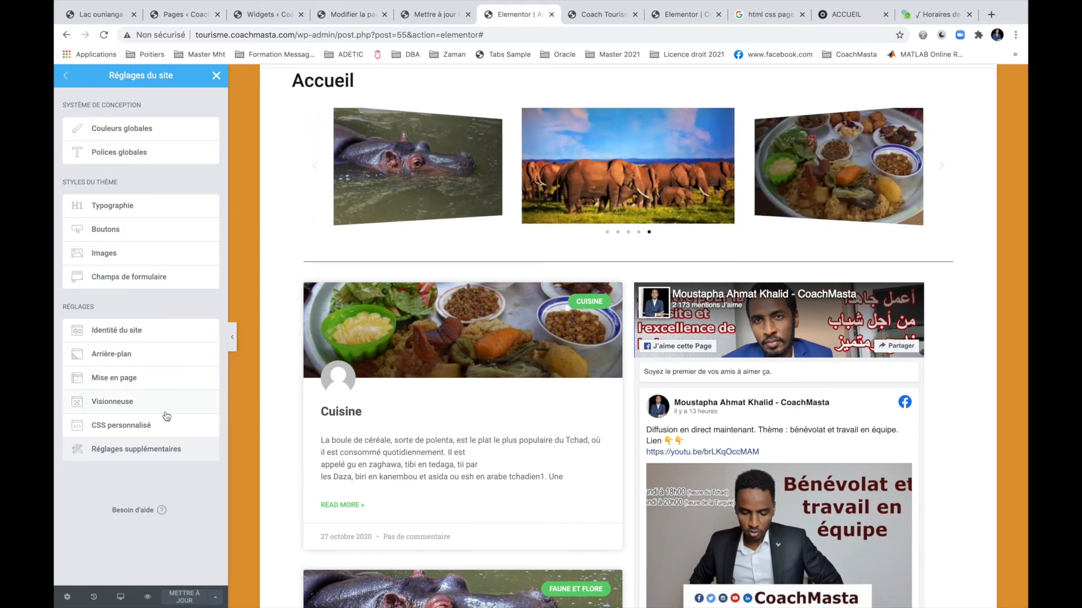
{"action": "left_click", "coordinate": [156, 333]}
{"action": "mouse_move", "coordinate": [164, 381]}
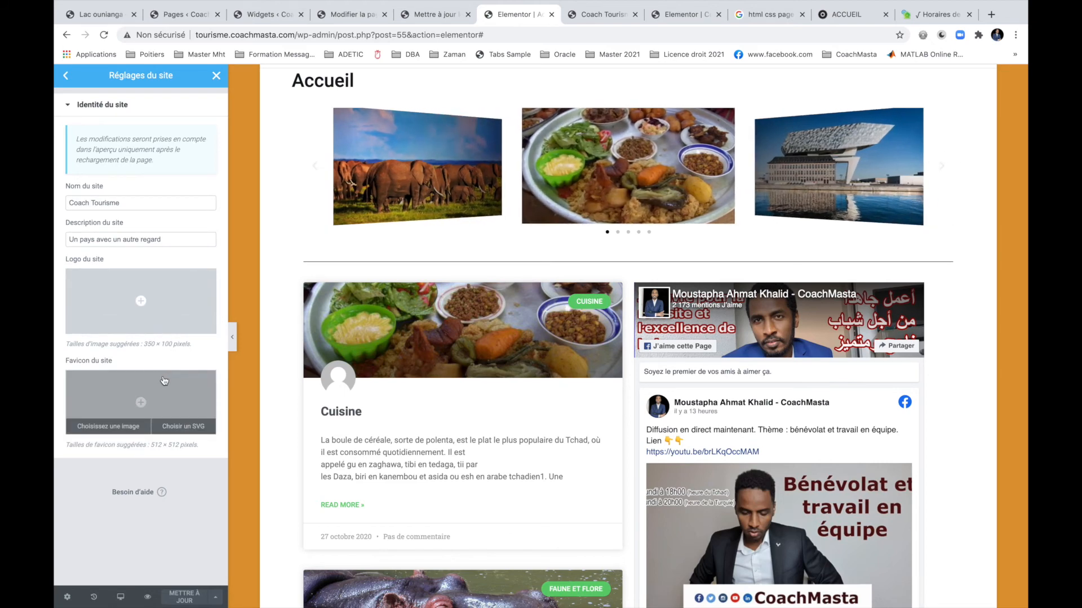
Go back to the settings list and close Site Settings to return to the page.
{"action": "left_click", "coordinate": [70, 80]}
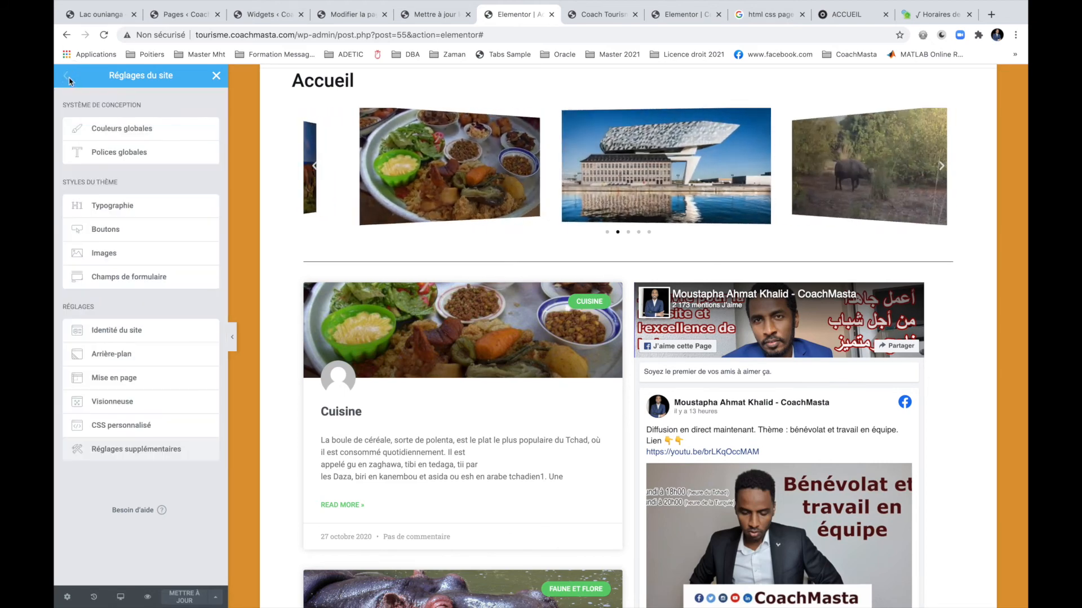
{"action": "left_click", "coordinate": [579, 279]}
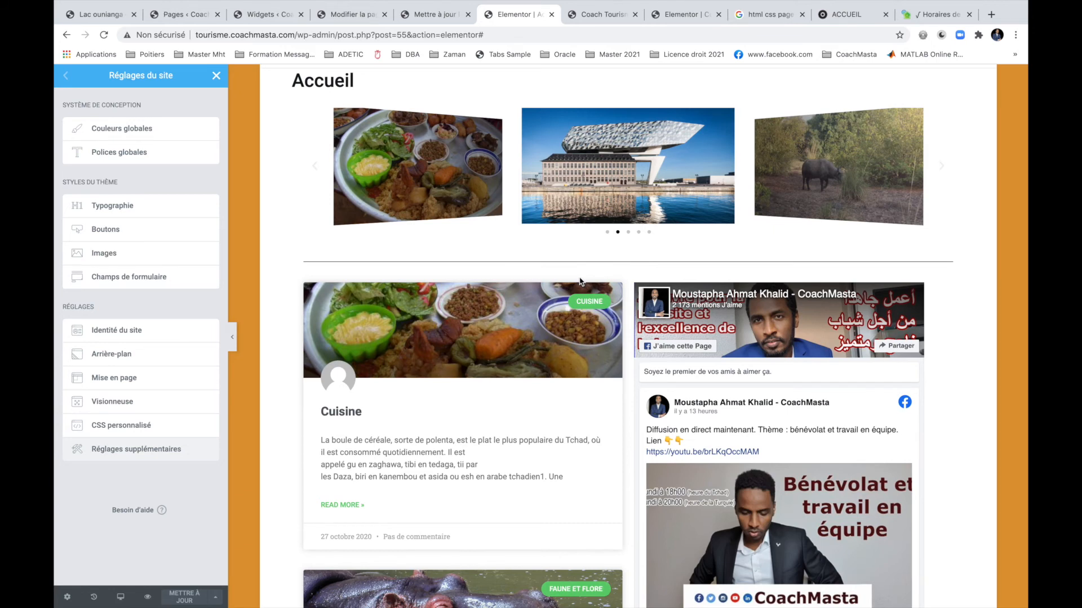
{"action": "scroll", "coordinate": [579, 281], "scroll_direction": "down", "scroll_amount": 6}
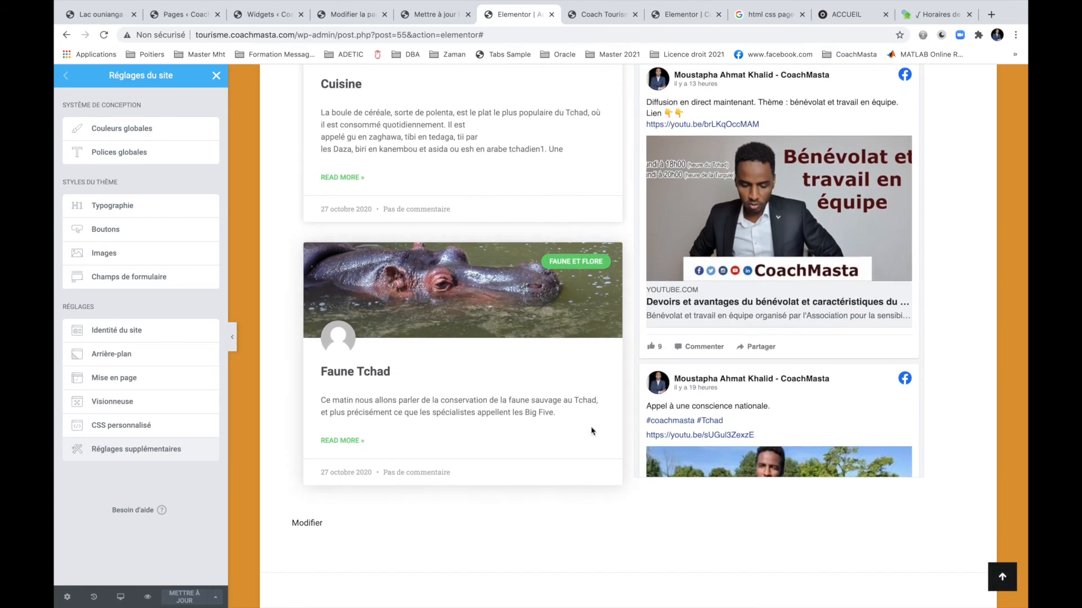
{"action": "scroll", "coordinate": [592, 431], "scroll_direction": "down", "scroll_amount": 4}
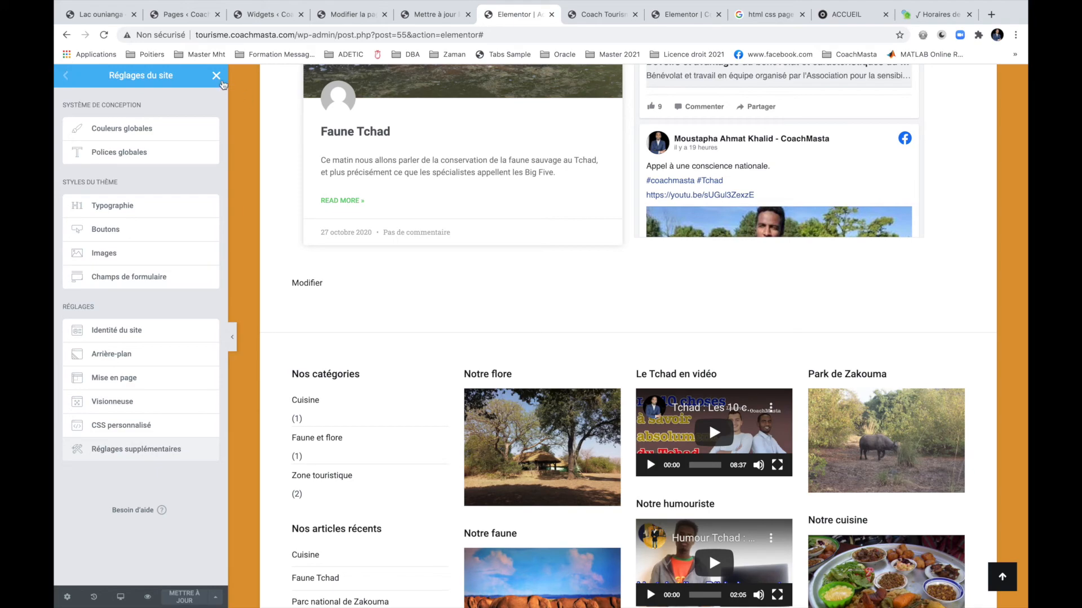
{"action": "left_click", "coordinate": [217, 77]}
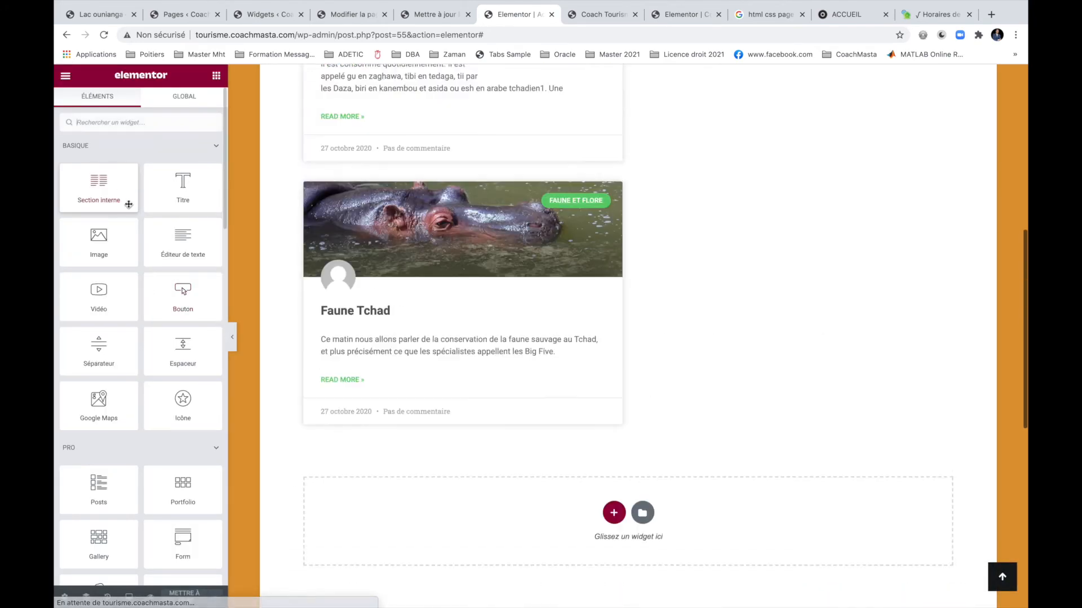
Add a new single-column section below the posts and Facebook feed.
{"action": "scroll", "coordinate": [482, 368], "scroll_direction": "down", "scroll_amount": 15}
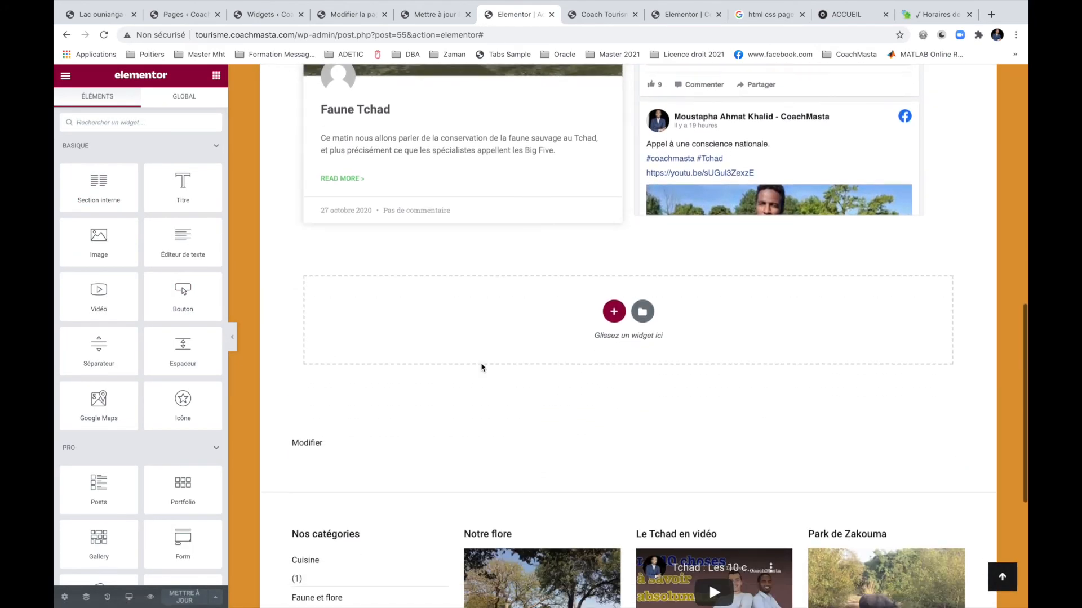
{"action": "left_click", "coordinate": [615, 246]}
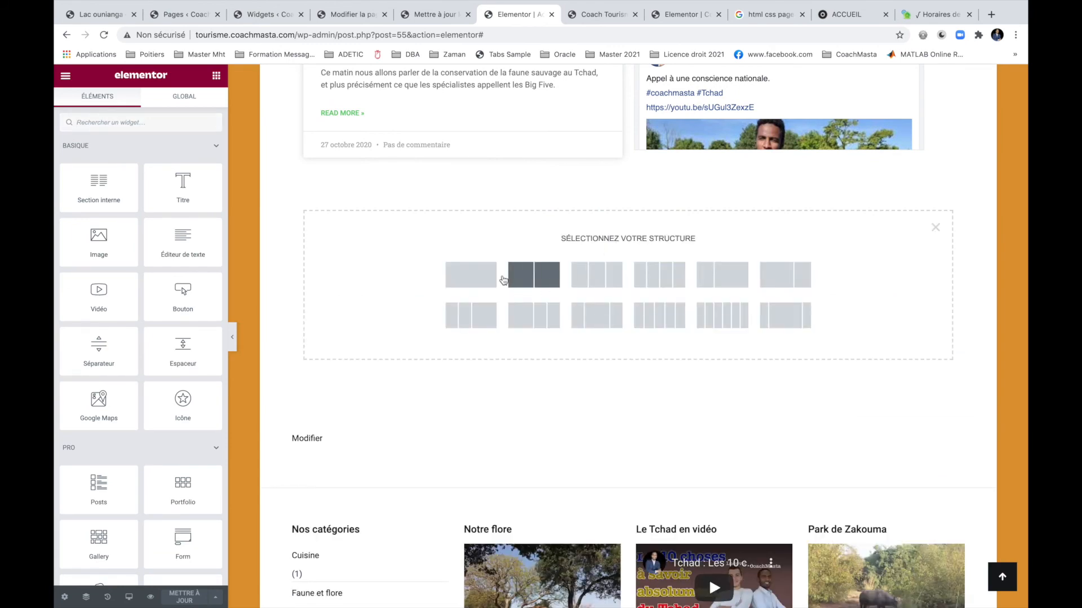
{"action": "left_click", "coordinate": [472, 274]}
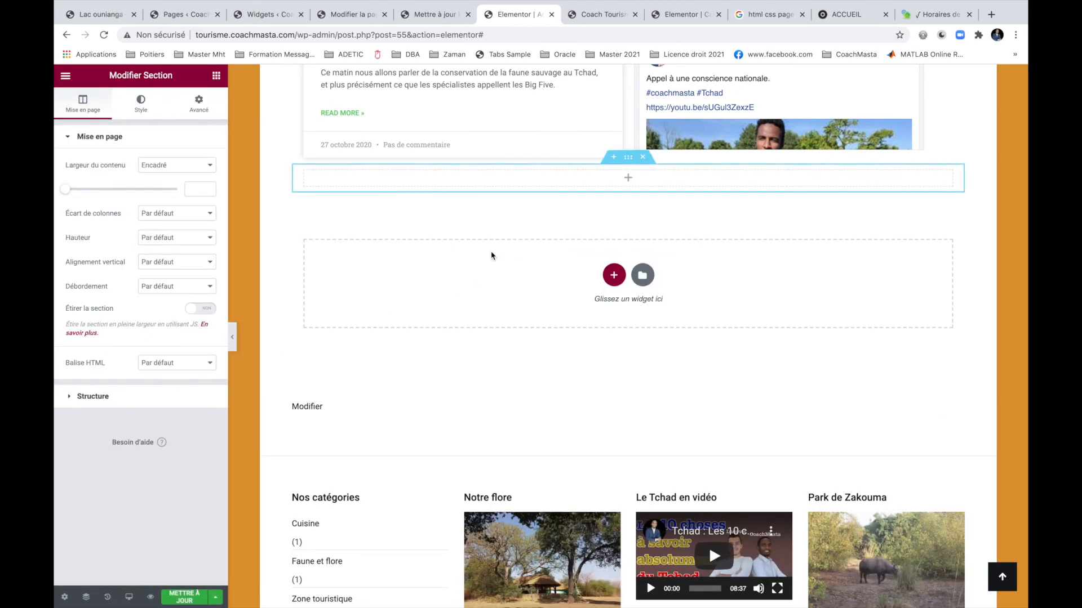
{"action": "left_click", "coordinate": [628, 180]}
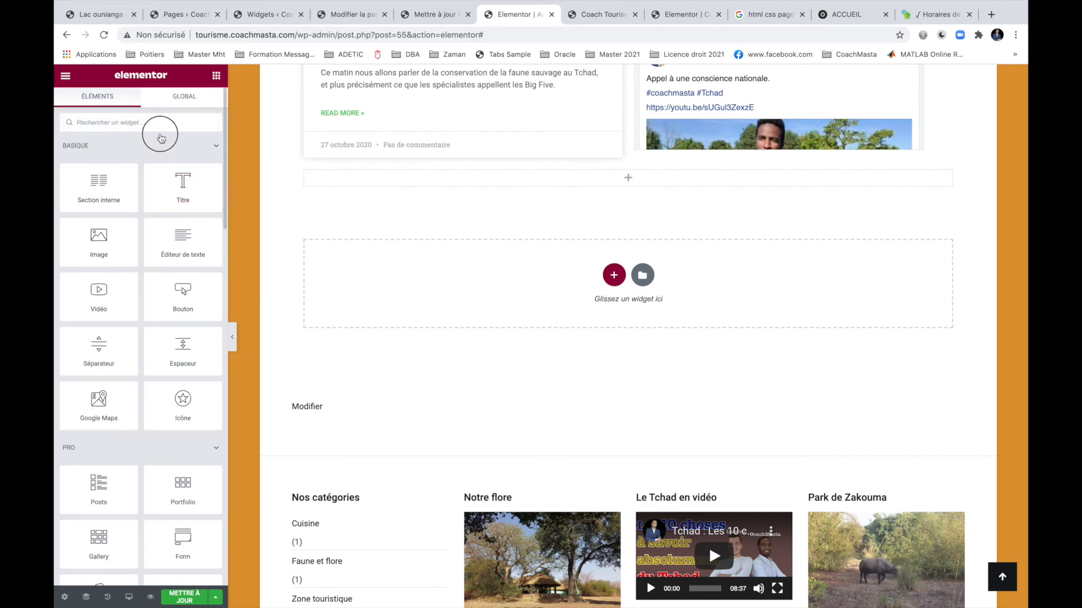
{"action": "left_click", "coordinate": [159, 138]}
{"action": "type", "text": "tw"}
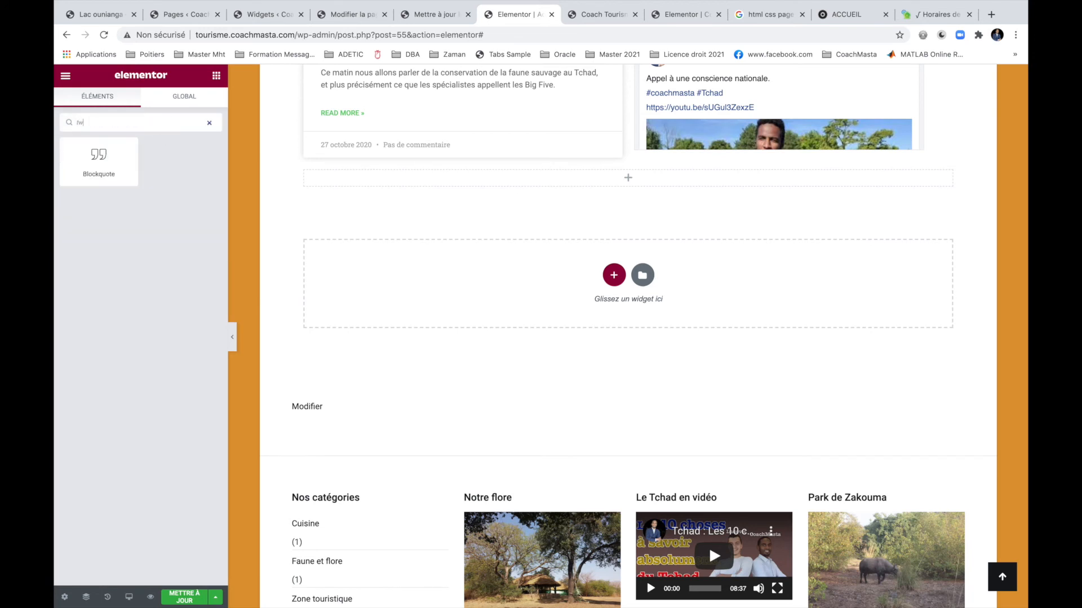
{"action": "key", "text": "BackSpace"}
{"action": "key", "text": "BackSpace"}
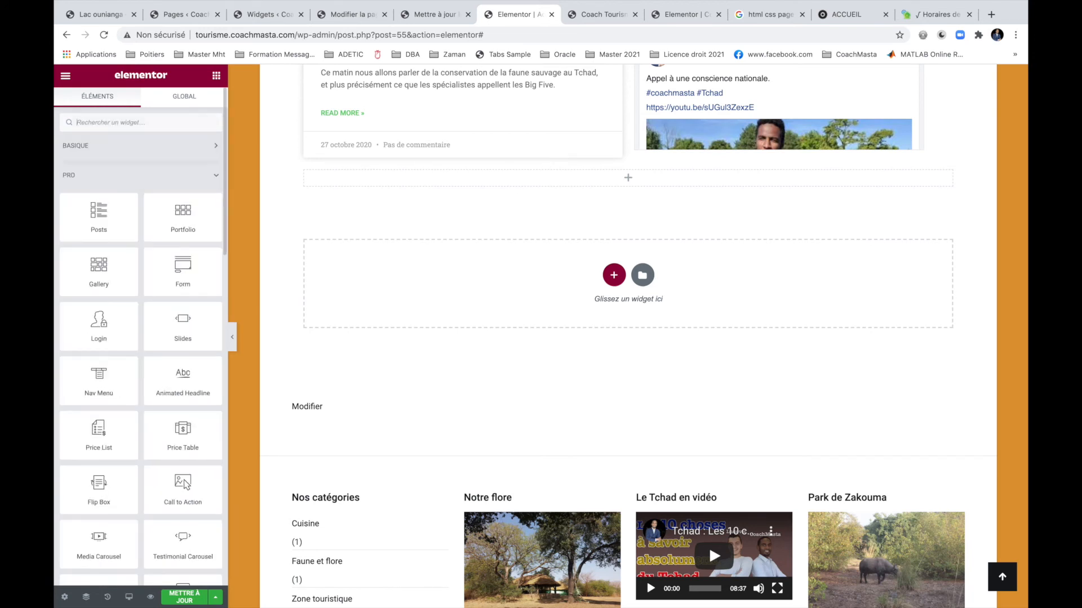
Expand the Site and Single widget categories to reveal post widgets like Featured Image.
{"action": "scroll", "coordinate": [145, 332], "scroll_direction": "down", "scroll_amount": 6}
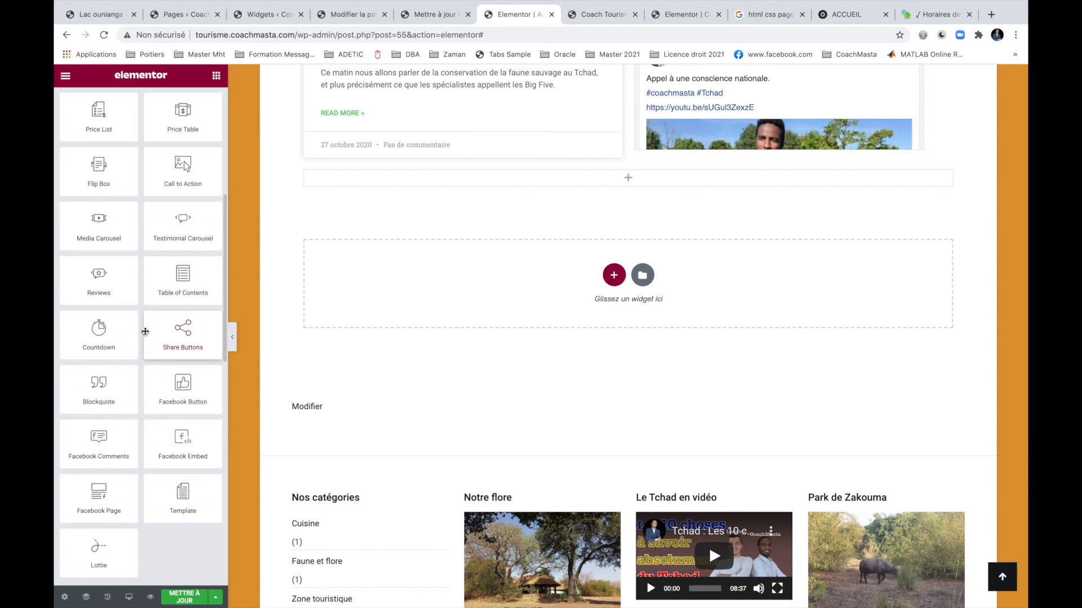
{"action": "scroll", "coordinate": [145, 332], "scroll_direction": "down", "scroll_amount": 3}
{"action": "scroll", "coordinate": [144, 331], "scroll_direction": "down", "scroll_amount": 4}
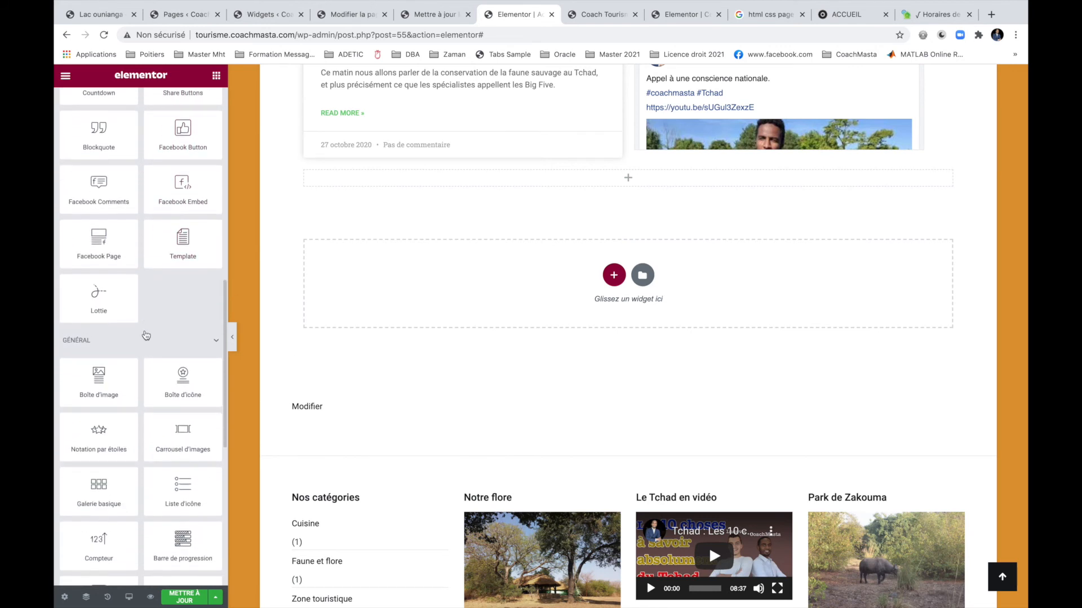
{"action": "scroll", "coordinate": [145, 332], "scroll_direction": "down", "scroll_amount": 3}
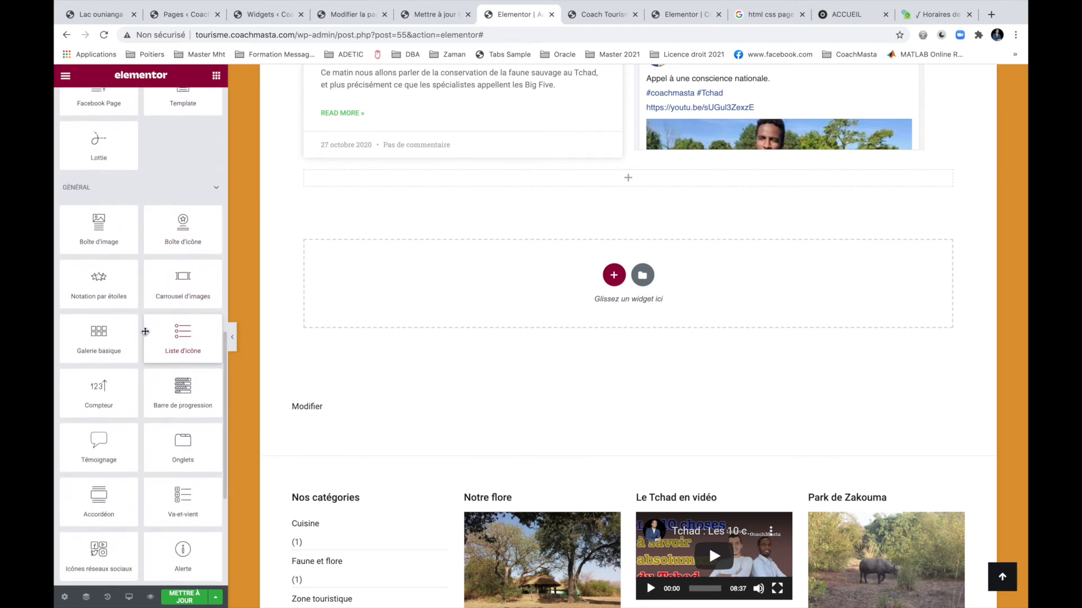
{"action": "scroll", "coordinate": [145, 331], "scroll_direction": "down", "scroll_amount": 3}
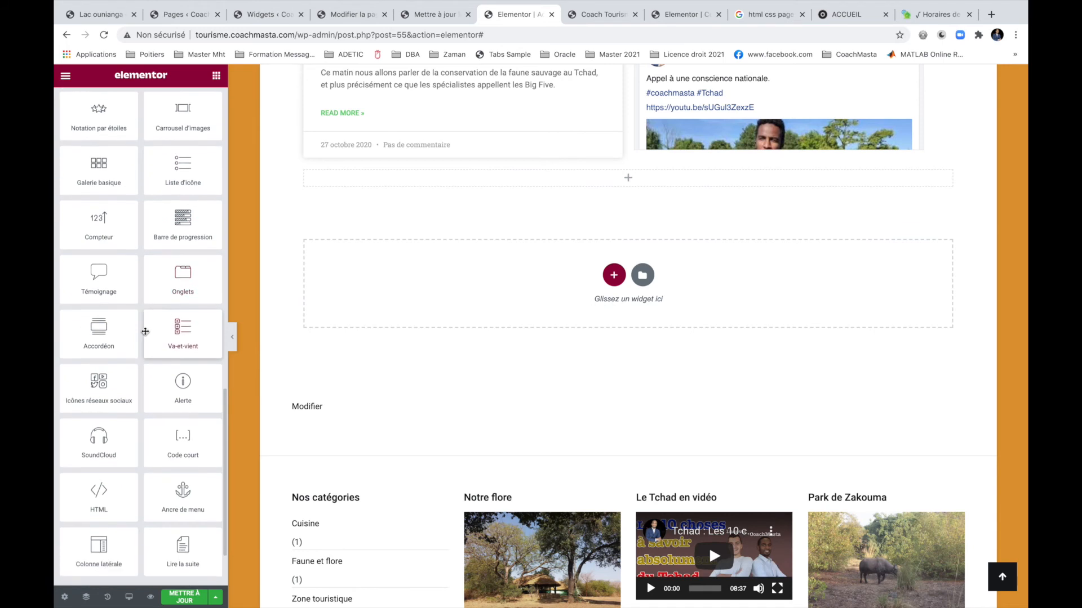
{"action": "scroll", "coordinate": [145, 333], "scroll_direction": "down", "scroll_amount": 1}
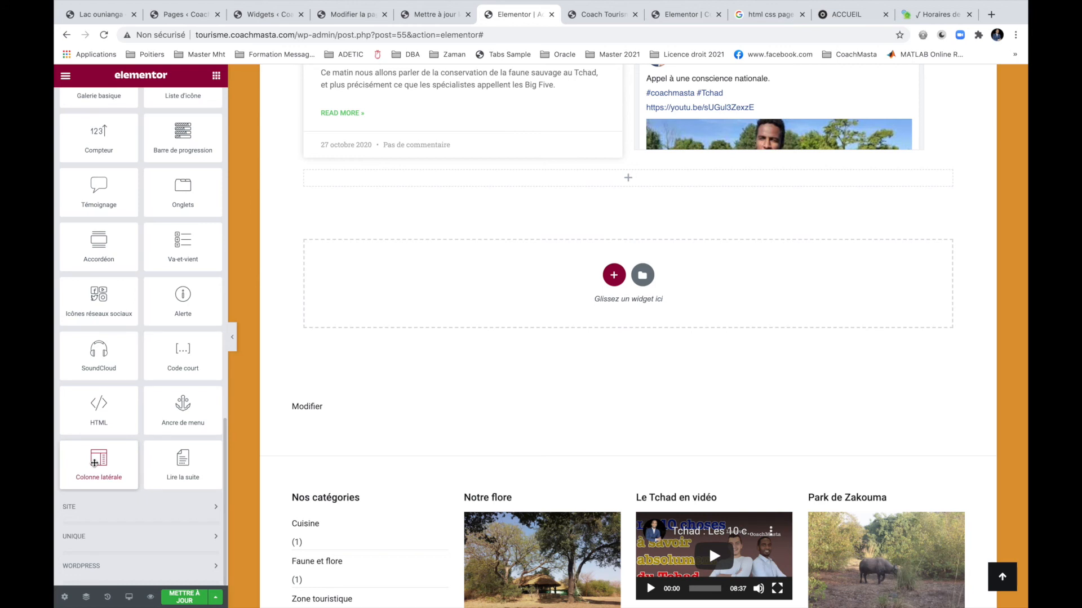
{"action": "scroll", "coordinate": [94, 463], "scroll_direction": "up", "scroll_amount": 1}
{"action": "left_click", "coordinate": [158, 533]}
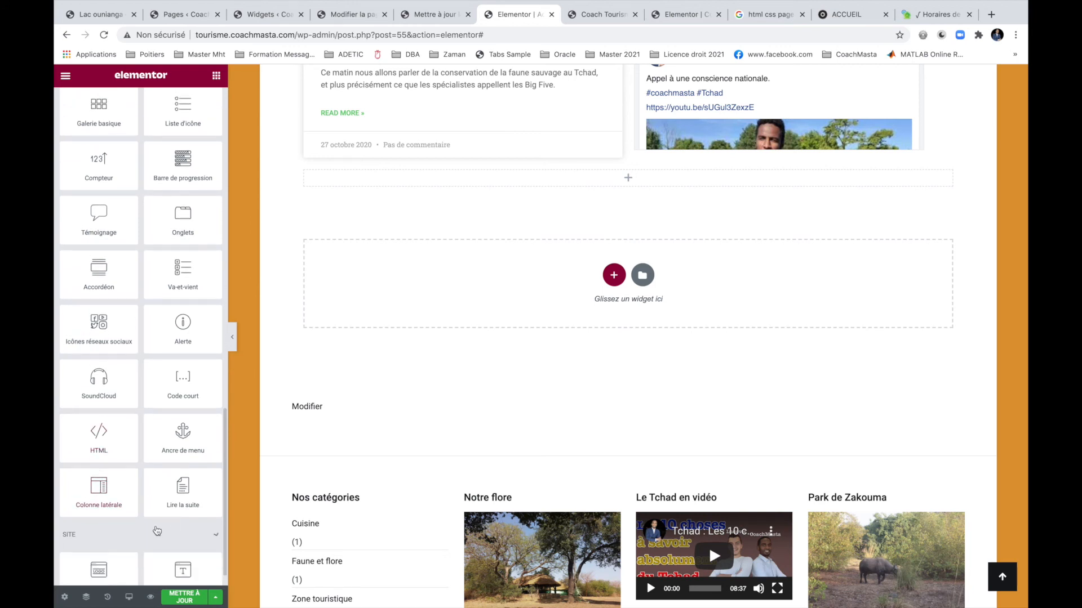
{"action": "scroll", "coordinate": [157, 531], "scroll_direction": "down", "scroll_amount": 4}
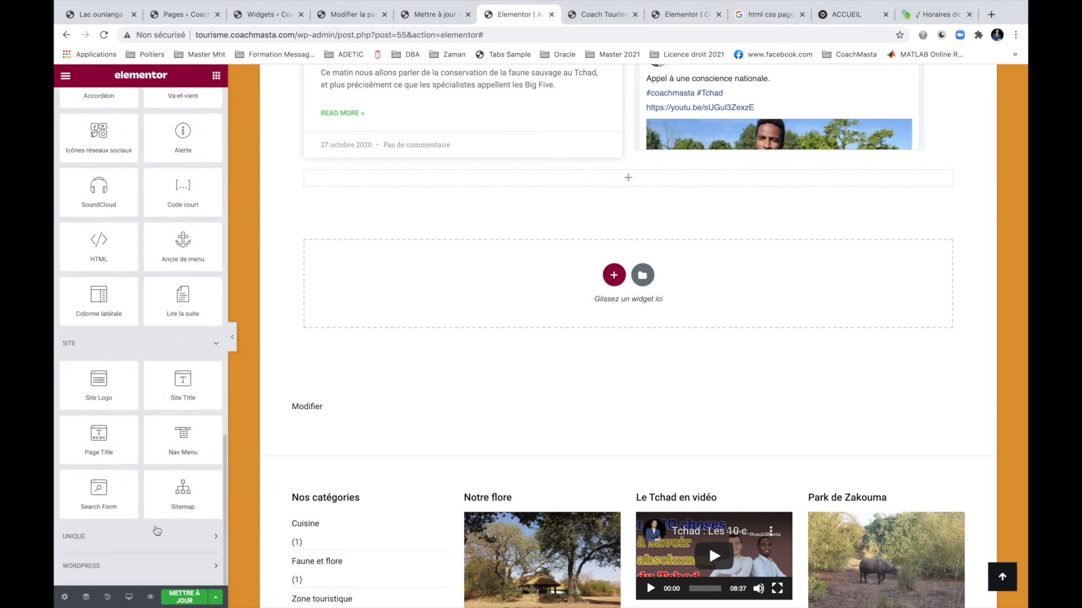
{"action": "left_click", "coordinate": [124, 538]}
{"action": "scroll", "coordinate": [146, 511], "scroll_direction": "down", "scroll_amount": 4}
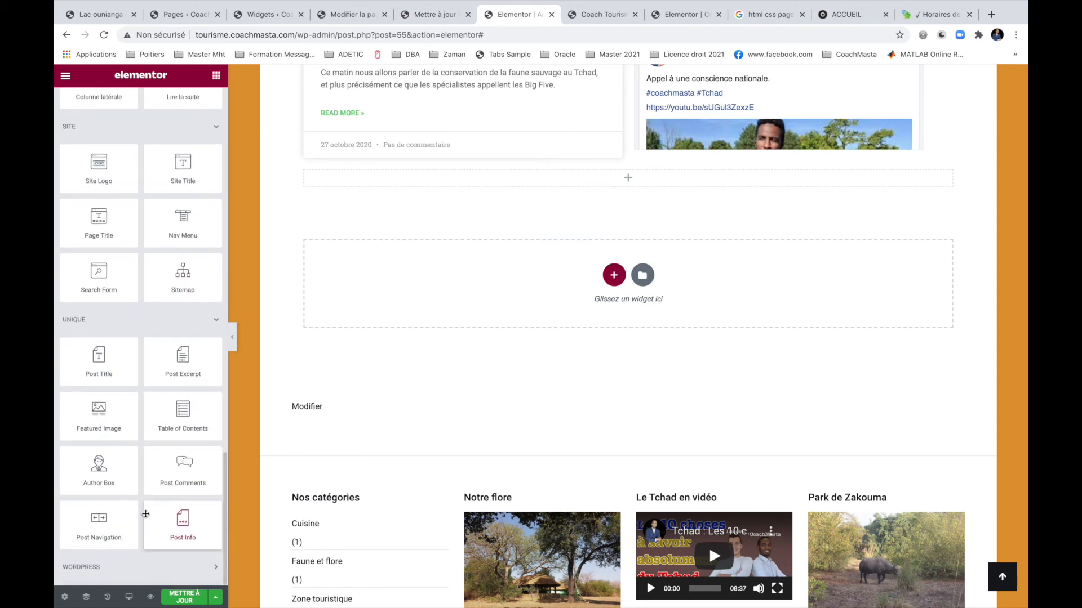
{"action": "scroll", "coordinate": [146, 514], "scroll_direction": "up", "scroll_amount": 1}
{"action": "scroll", "coordinate": [146, 514], "scroll_direction": "up", "scroll_amount": 1}
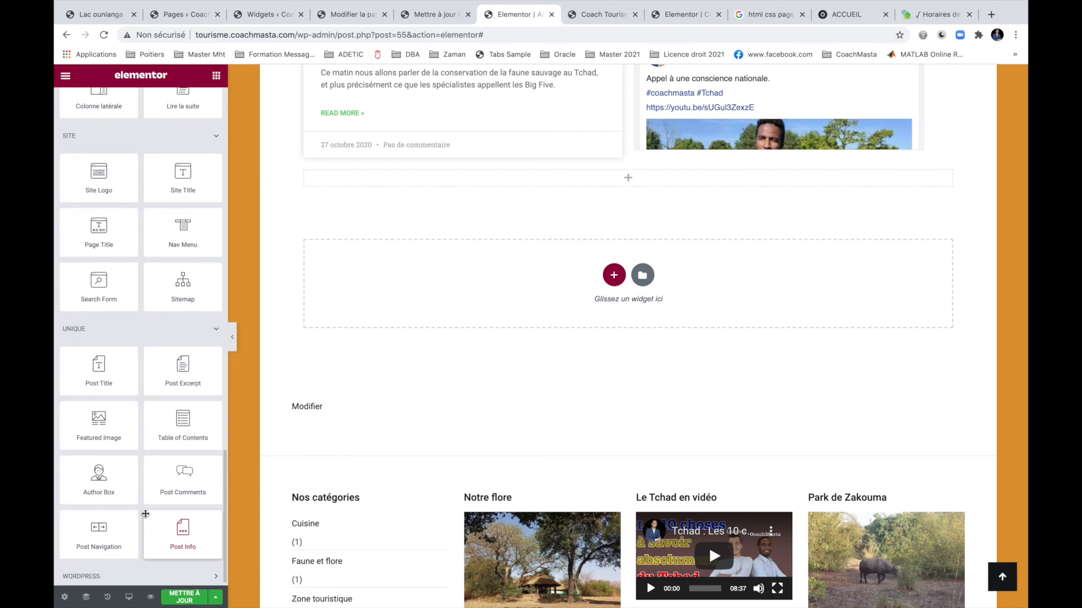
{"action": "scroll", "coordinate": [145, 514], "scroll_direction": "up", "scroll_amount": 1}
{"action": "scroll", "coordinate": [146, 514], "scroll_direction": "down", "scroll_amount": 1}
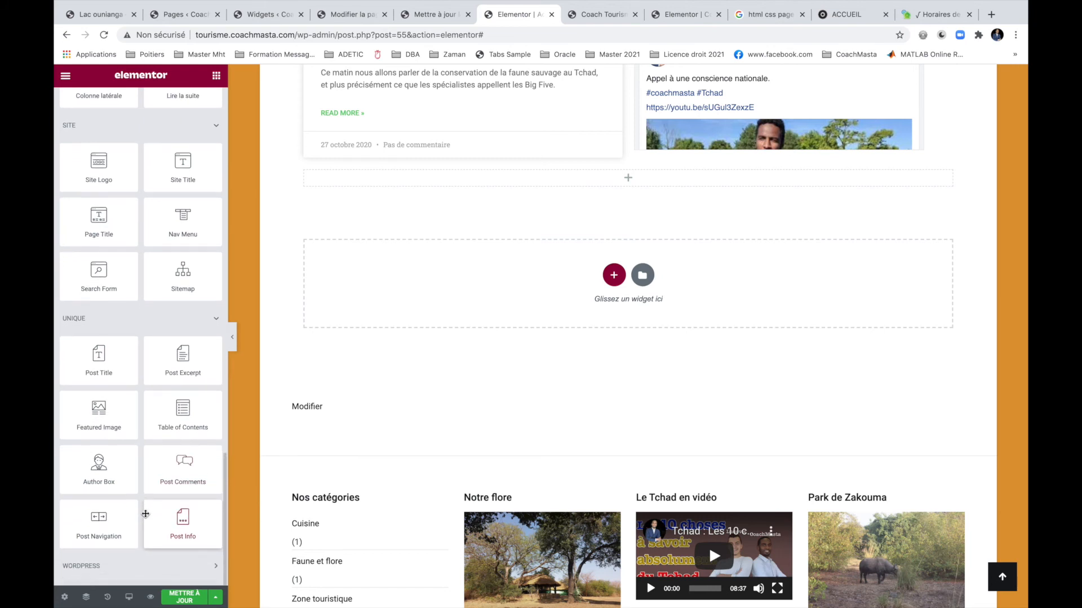
Place a Featured Image widget in the new section at Medium 300 x 300 size.
{"action": "left_click_drag", "start_coordinate": [104, 412], "coordinate": [646, 186]}
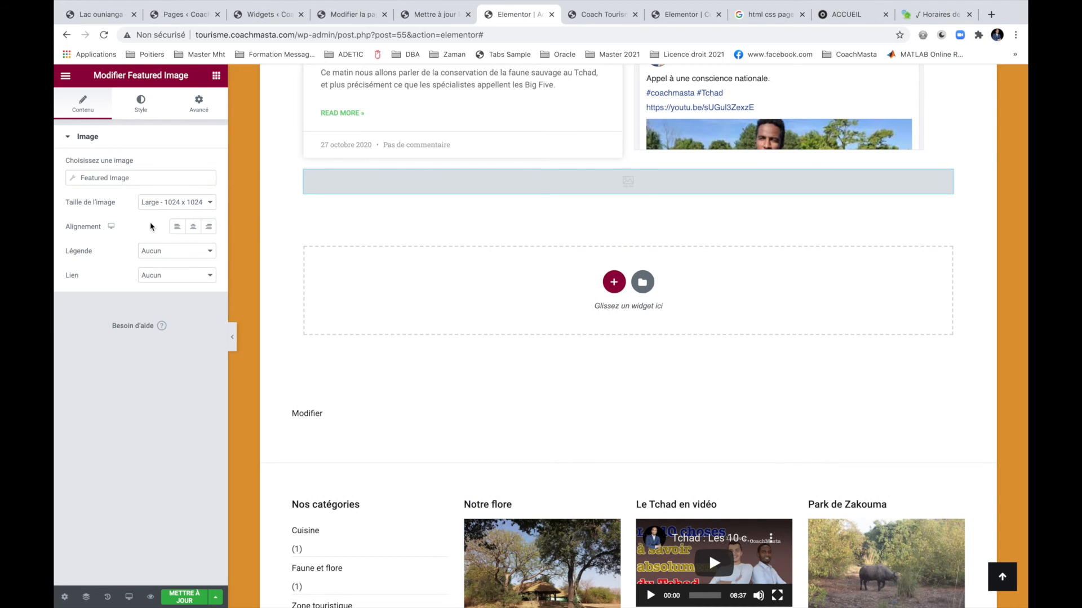
{"action": "left_click", "coordinate": [158, 203]}
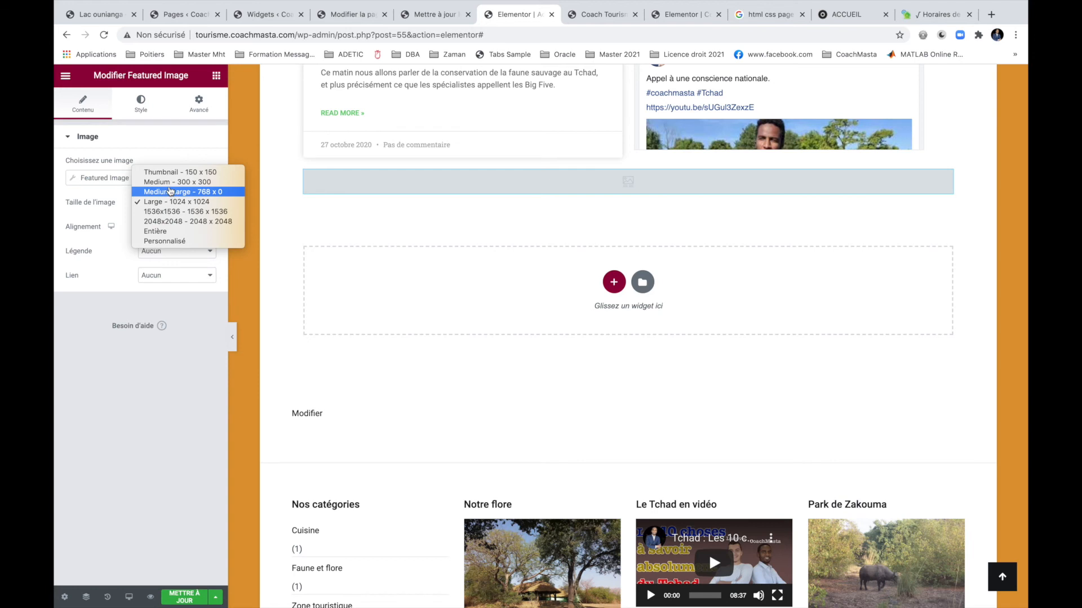
{"action": "left_click", "coordinate": [169, 182]}
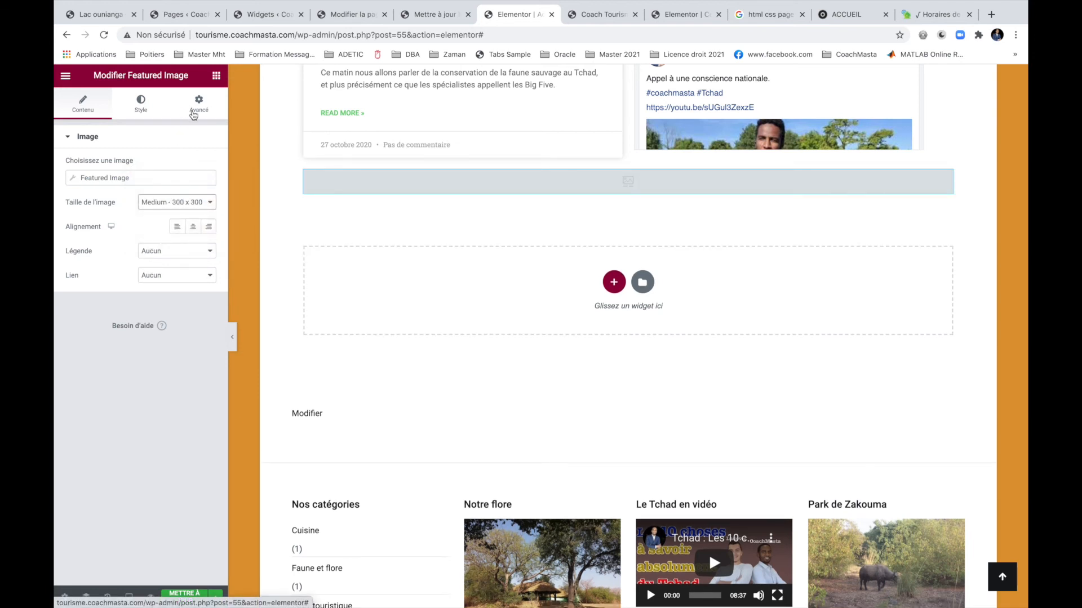
{"action": "left_click", "coordinate": [194, 115]}
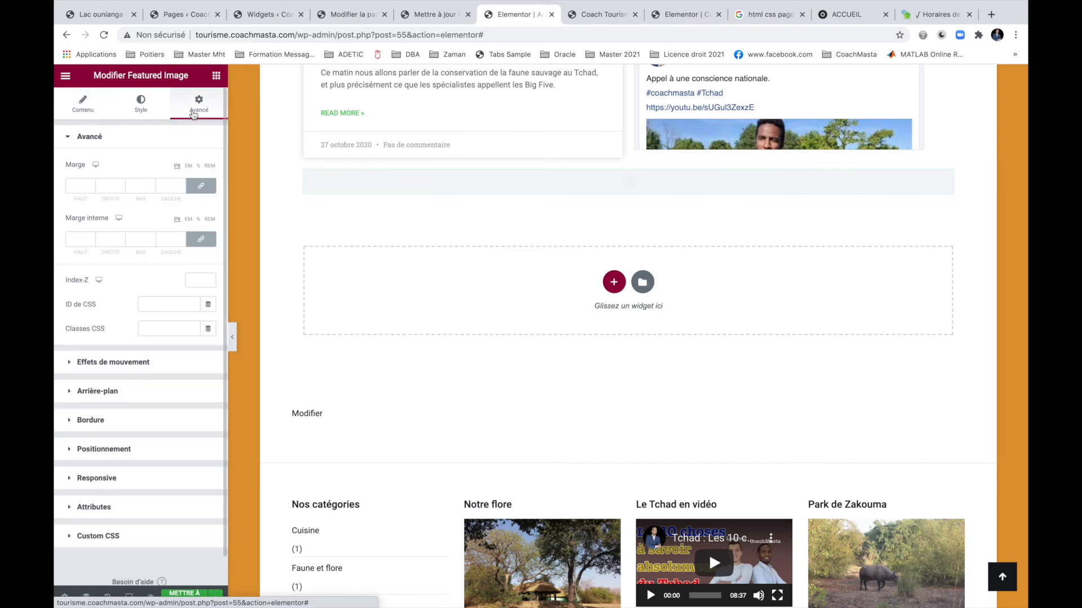
{"action": "left_click", "coordinate": [97, 118]}
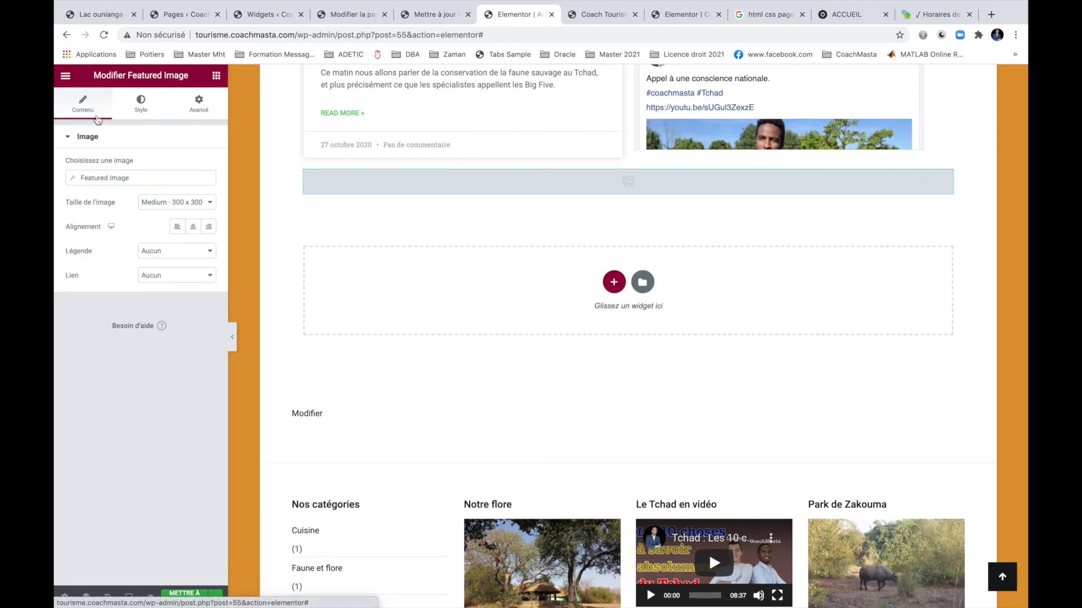
Set the sesame-balls photo from the media library as the featured image's fallback.
{"action": "left_click", "coordinate": [133, 179]}
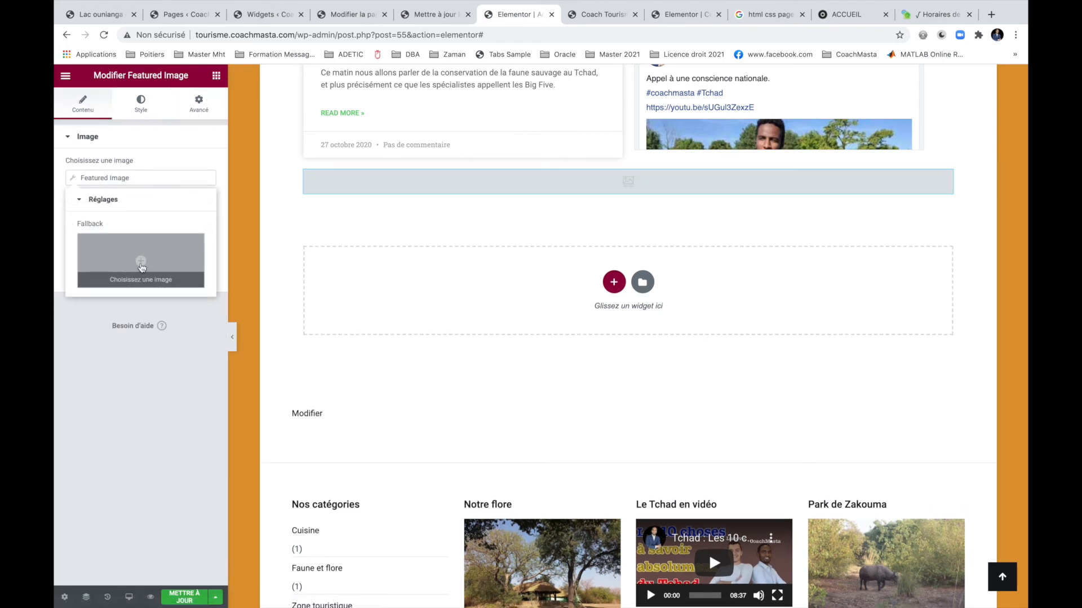
{"action": "left_click", "coordinate": [142, 266]}
{"action": "left_click", "coordinate": [145, 219]}
{"action": "left_click", "coordinate": [230, 213]}
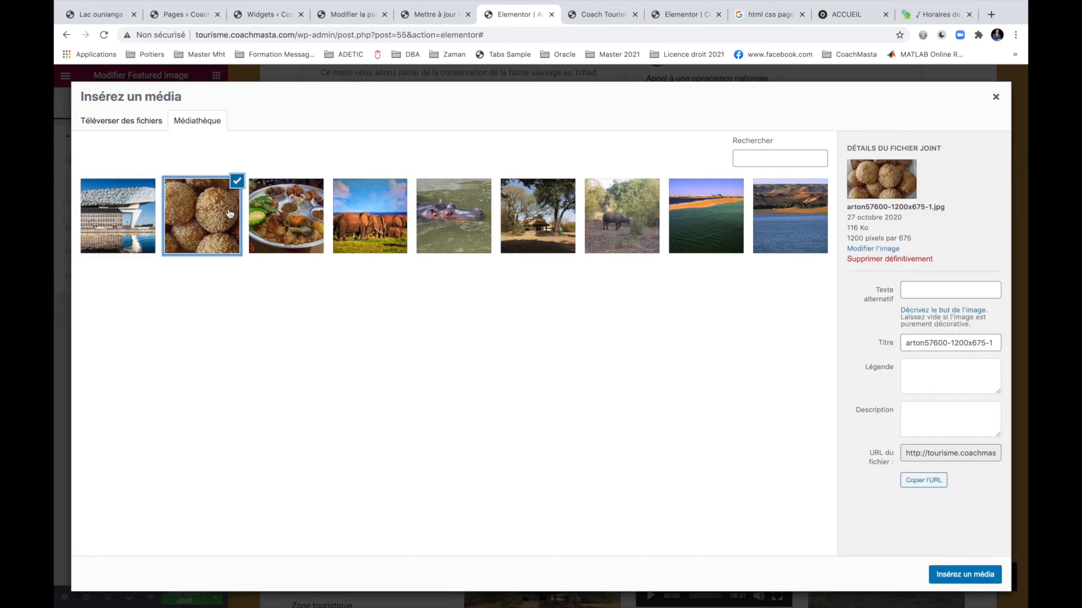
{"action": "left_click", "coordinate": [964, 574]}
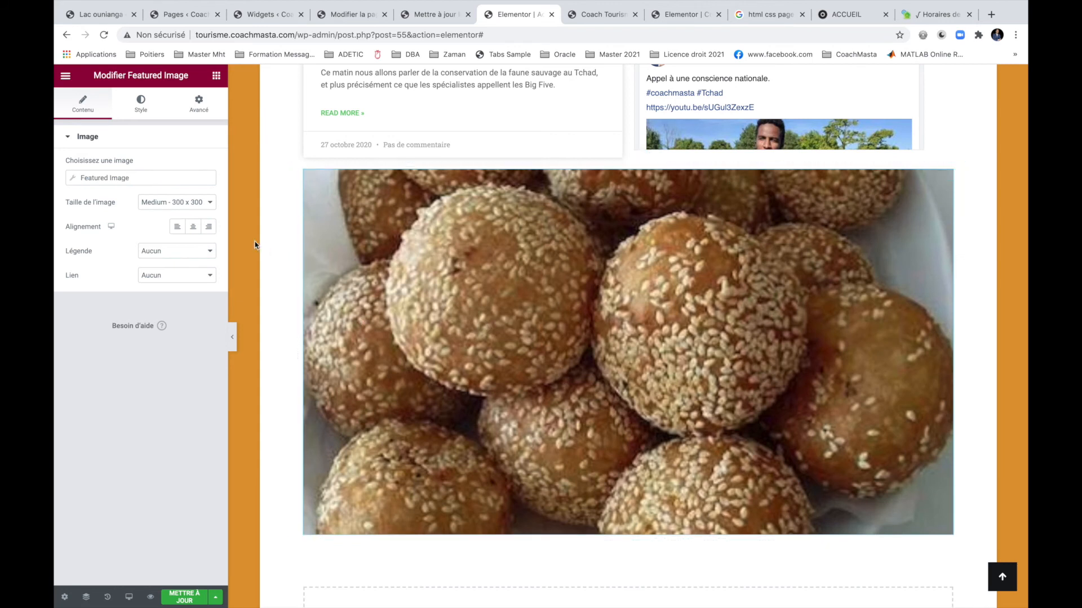
{"action": "left_click", "coordinate": [176, 202]}
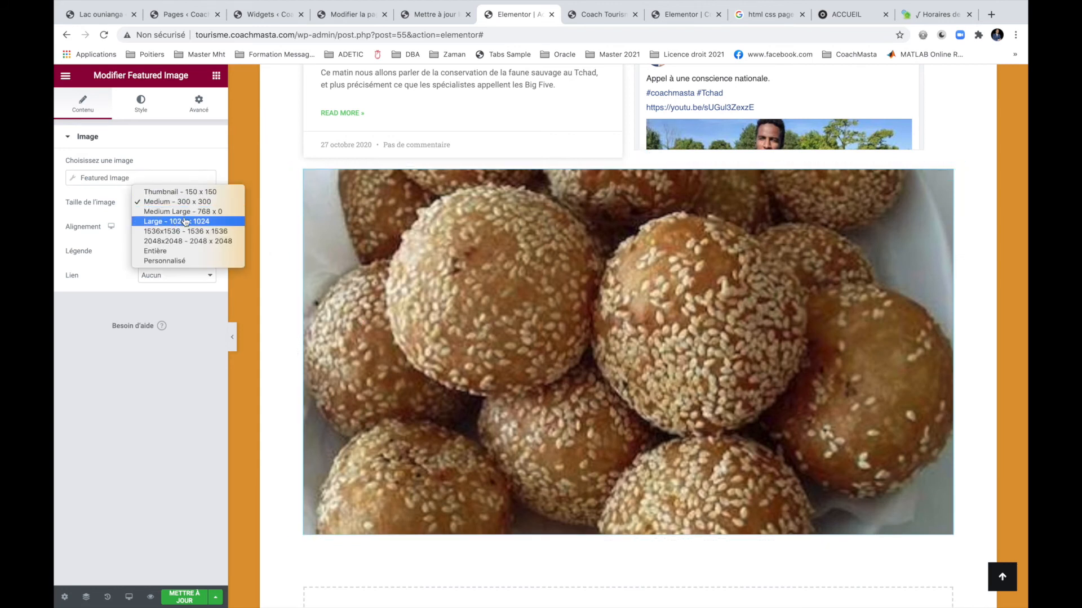
Change the featured image size to Medium Large 768.
{"action": "left_click", "coordinate": [183, 212]}
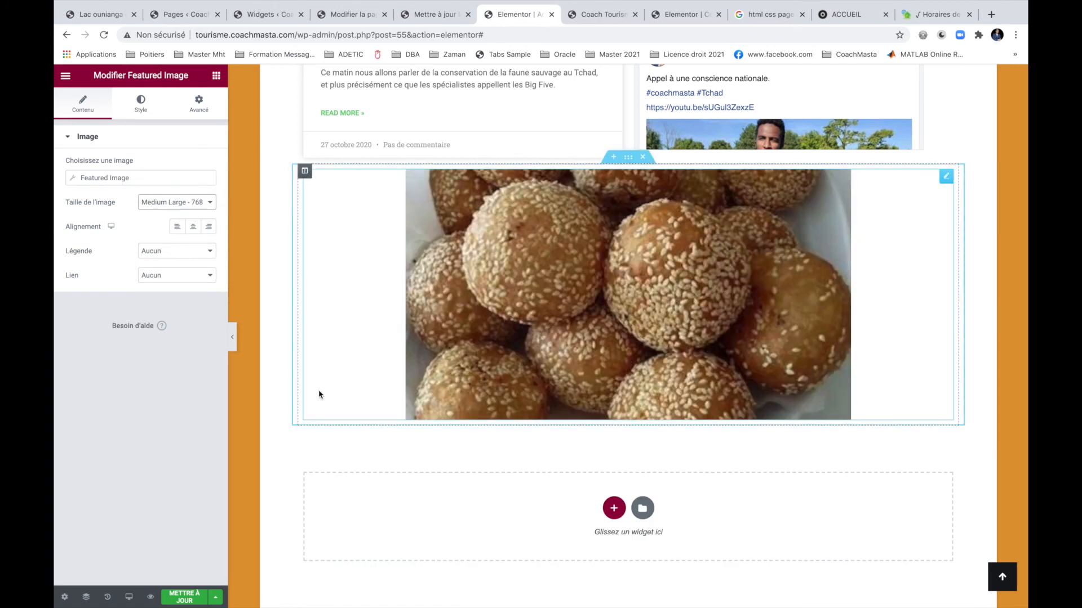
{"action": "left_click", "coordinate": [614, 508]}
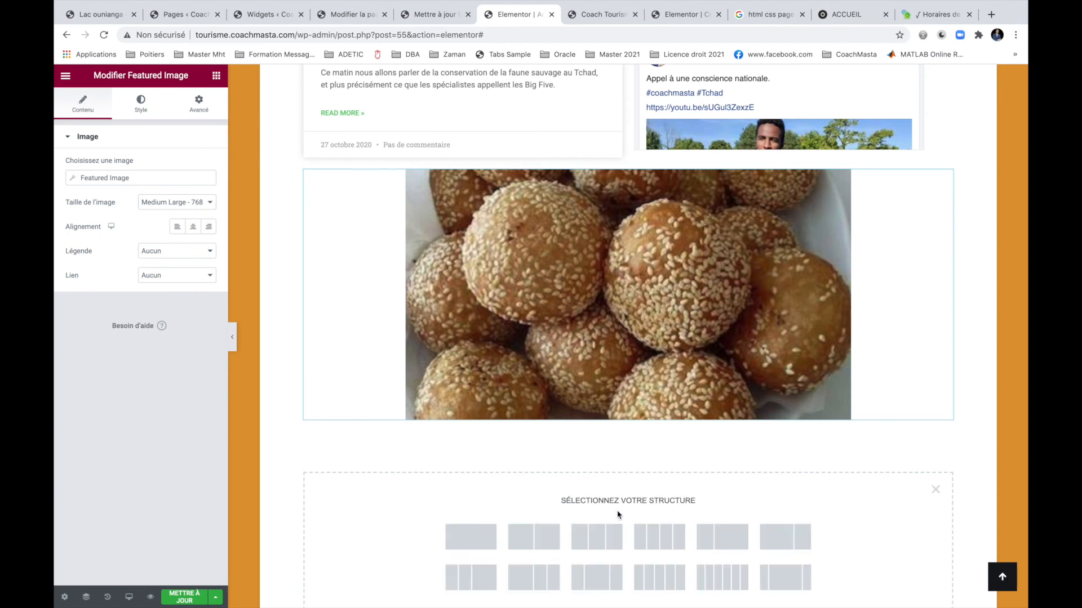
{"action": "left_click", "coordinate": [199, 104]}
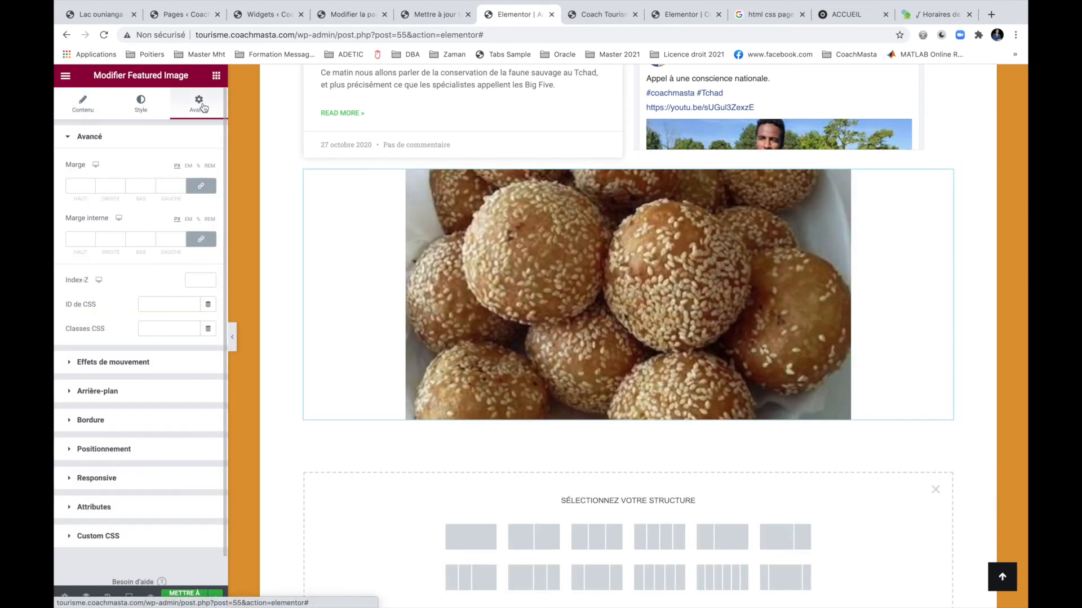
{"action": "left_click", "coordinate": [162, 369]}
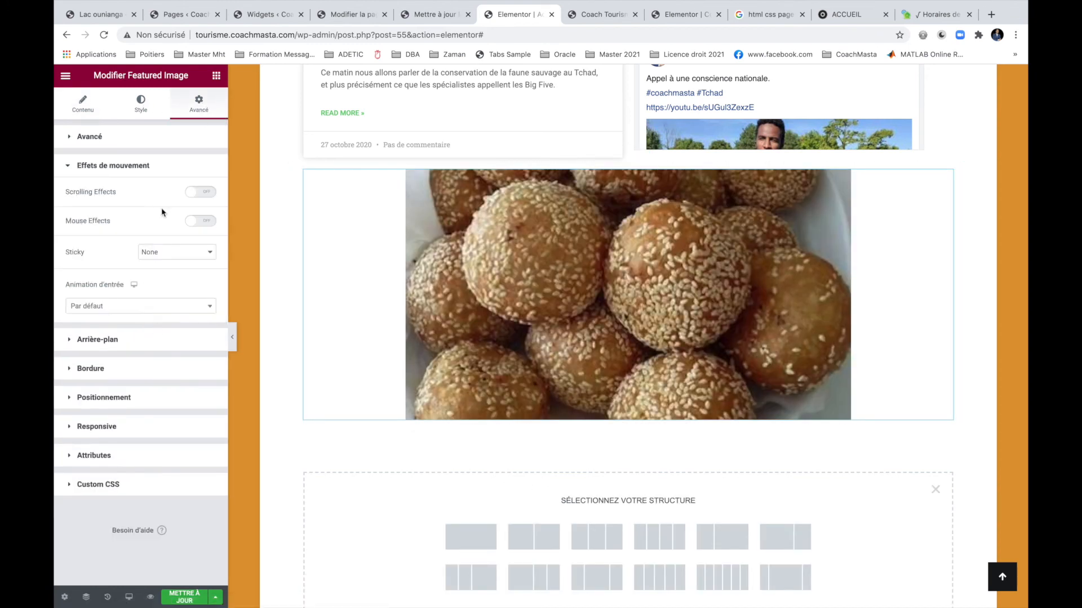
Give the image a Continue (solid) hover border and save the page.
{"action": "left_click", "coordinate": [157, 374]}
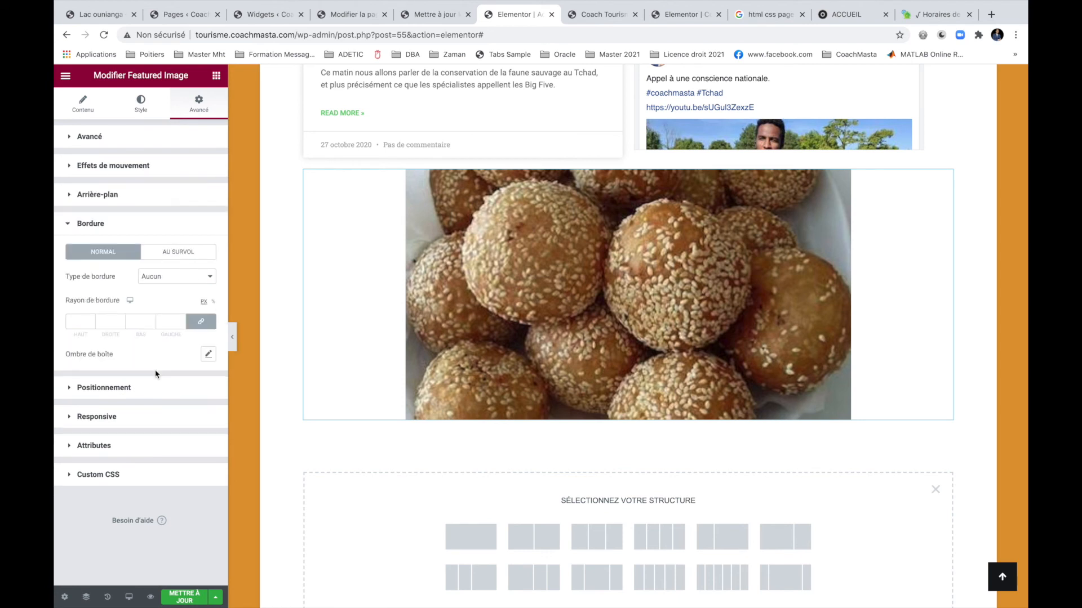
{"action": "left_click", "coordinate": [184, 255]}
{"action": "left_click", "coordinate": [178, 277]}
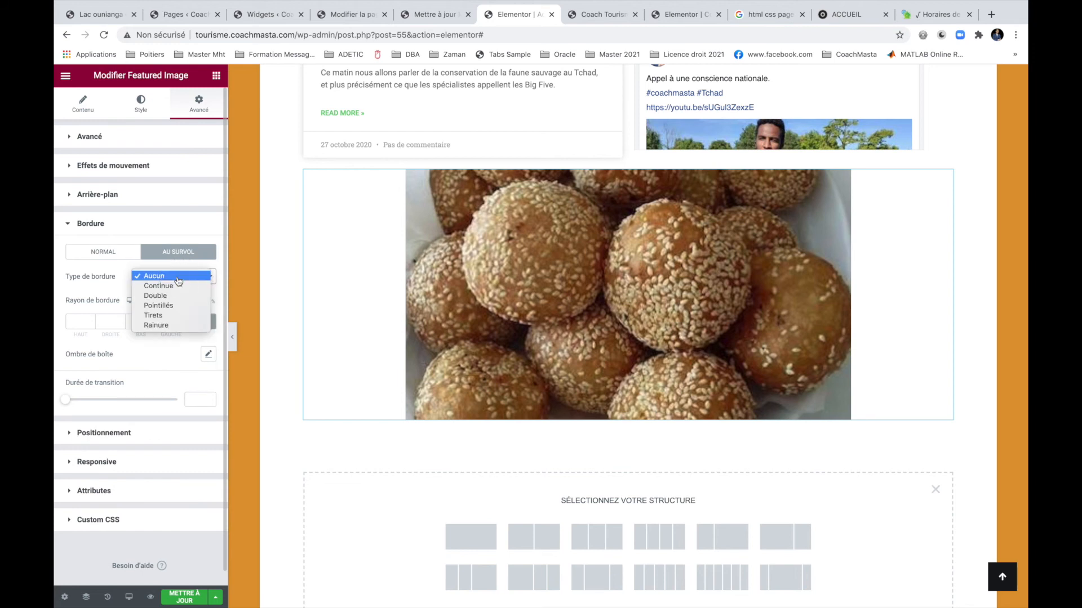
{"action": "left_click", "coordinate": [170, 296]}
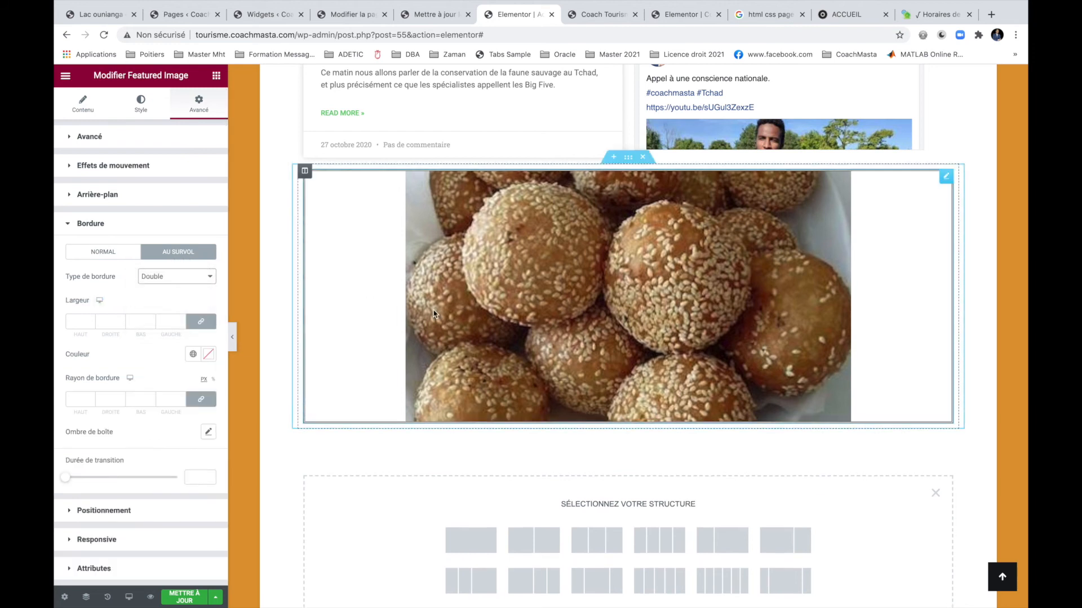
{"action": "left_click", "coordinate": [190, 277]}
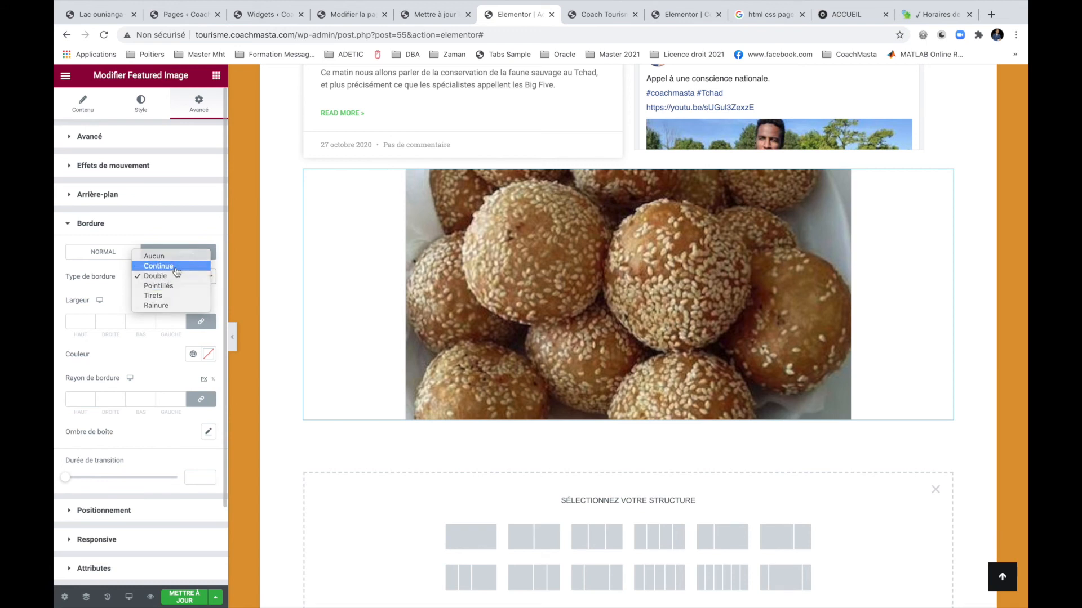
{"action": "left_click", "coordinate": [177, 266]}
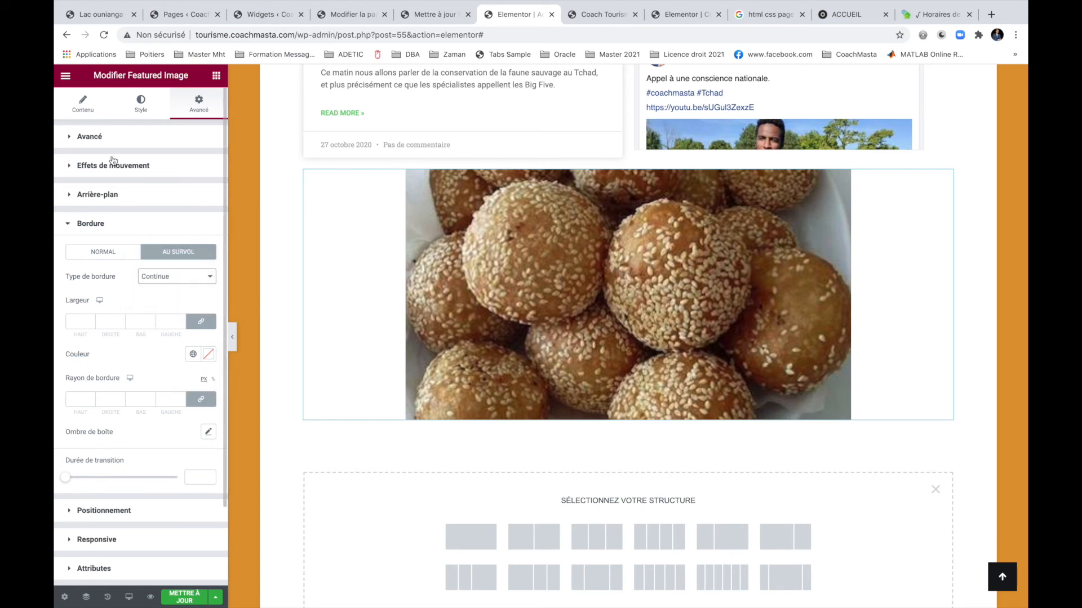
{"action": "left_click", "coordinate": [186, 595]}
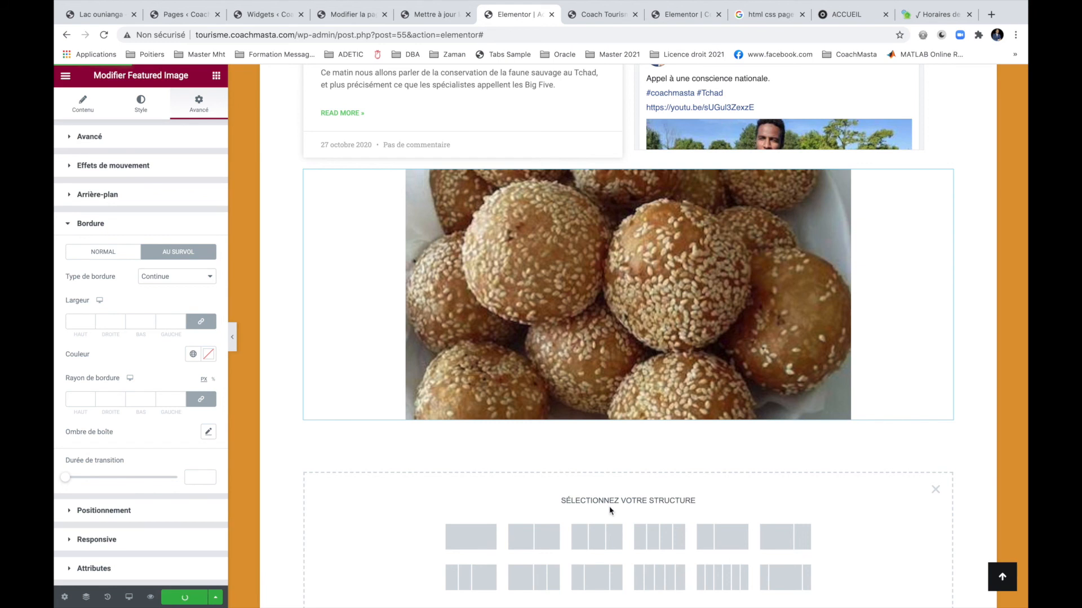
{"action": "scroll", "coordinate": [563, 516], "scroll_direction": "down", "scroll_amount": 2}
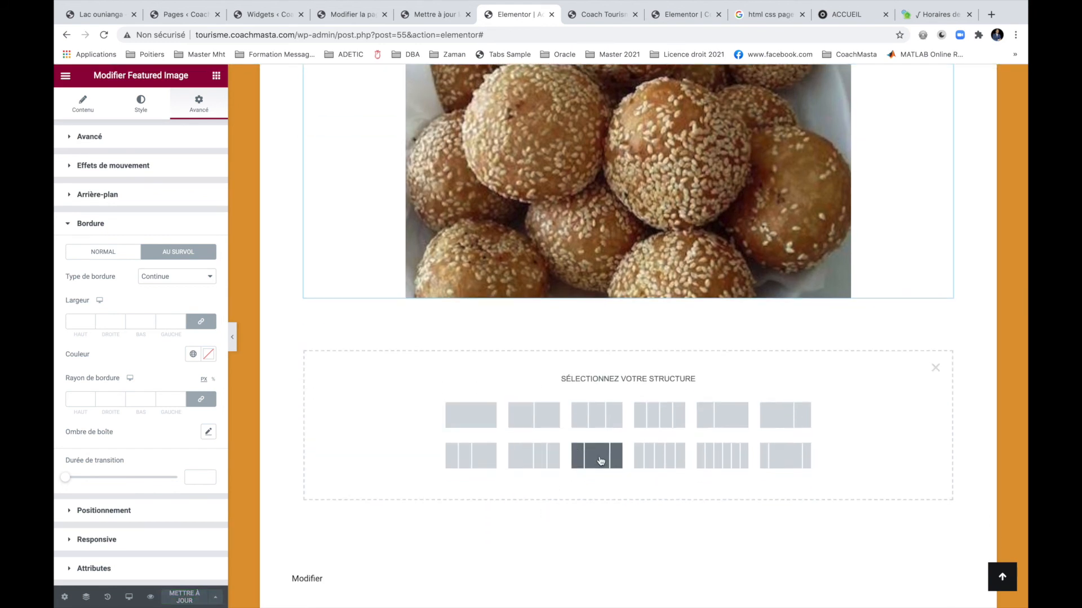
Add a new one-column section below the featured image.
{"action": "left_click", "coordinate": [485, 414]}
{"action": "left_click", "coordinate": [614, 416]}
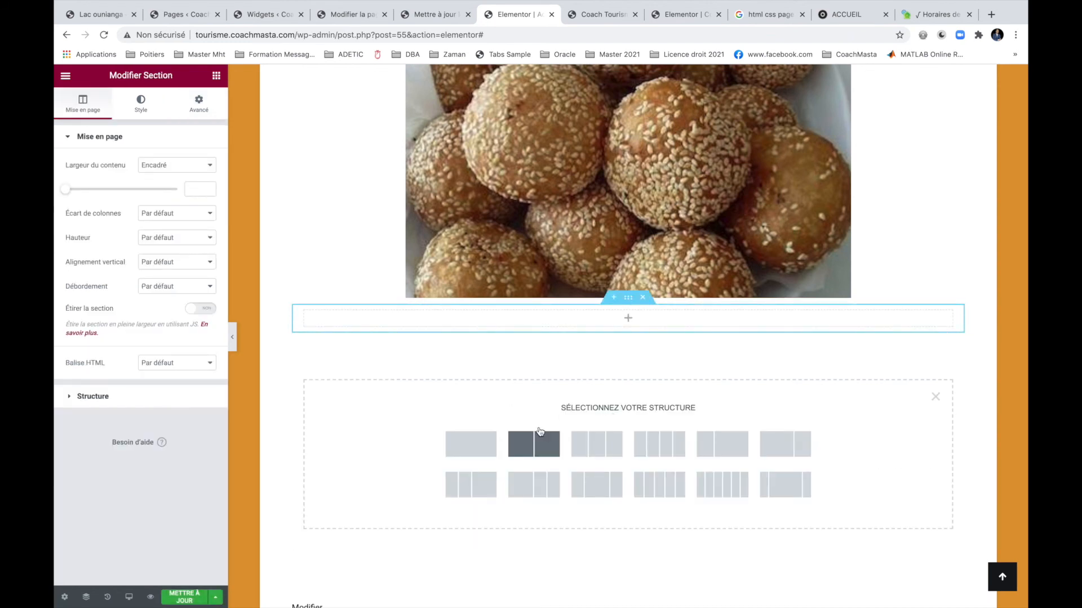
{"action": "left_click", "coordinate": [605, 324]}
Browse the Basique, Pro and Général widget categories.
{"action": "scroll", "coordinate": [104, 366], "scroll_direction": "down", "scroll_amount": 8}
{"action": "scroll", "coordinate": [105, 370], "scroll_direction": "down", "scroll_amount": 4}
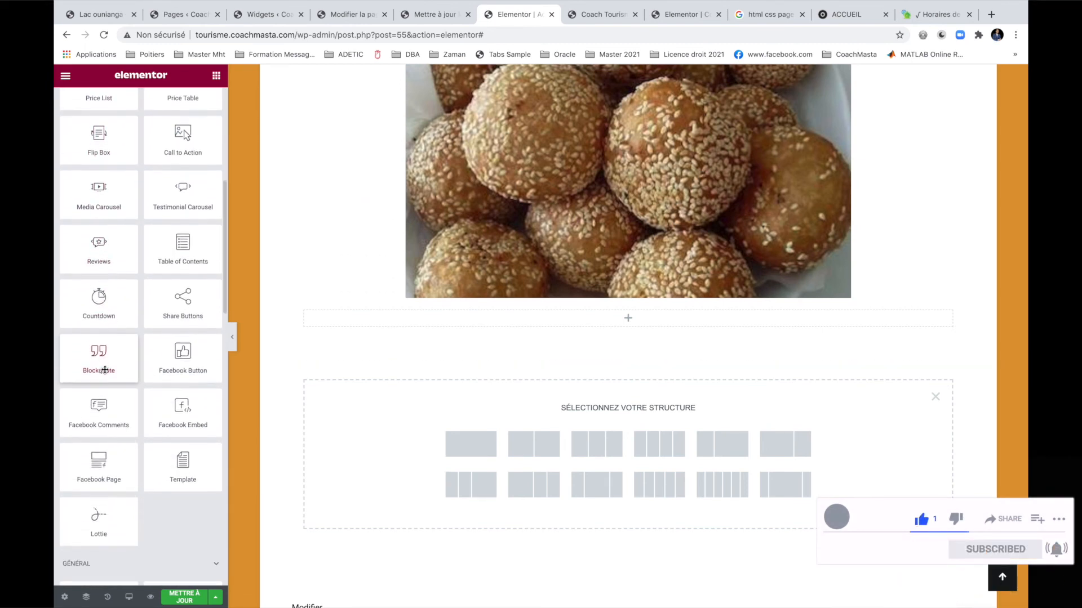
{"action": "scroll", "coordinate": [105, 369], "scroll_direction": "up", "scroll_amount": 6}
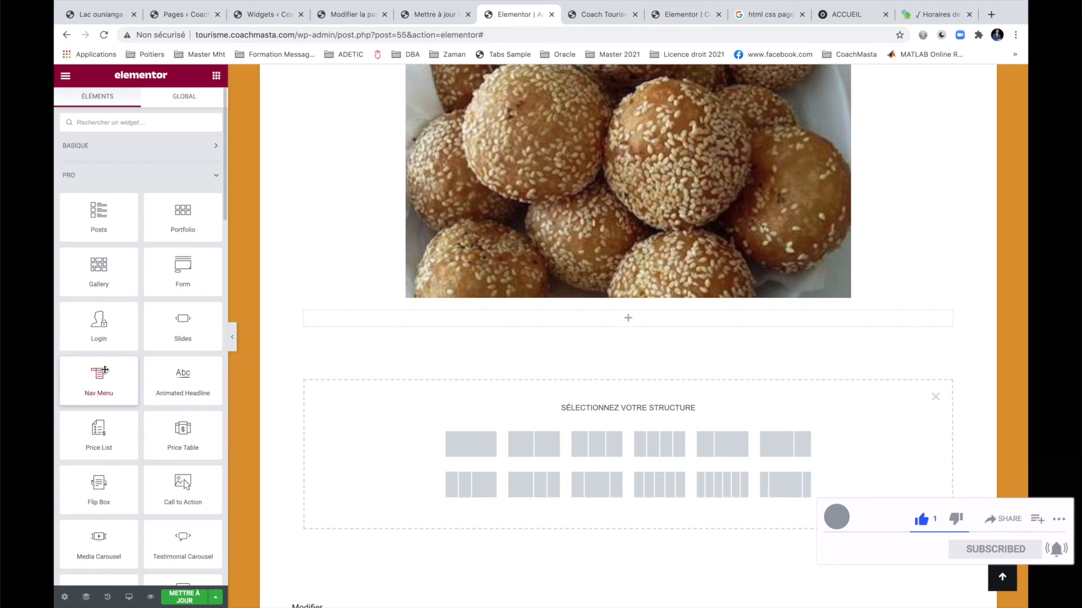
{"action": "left_click", "coordinate": [106, 145]}
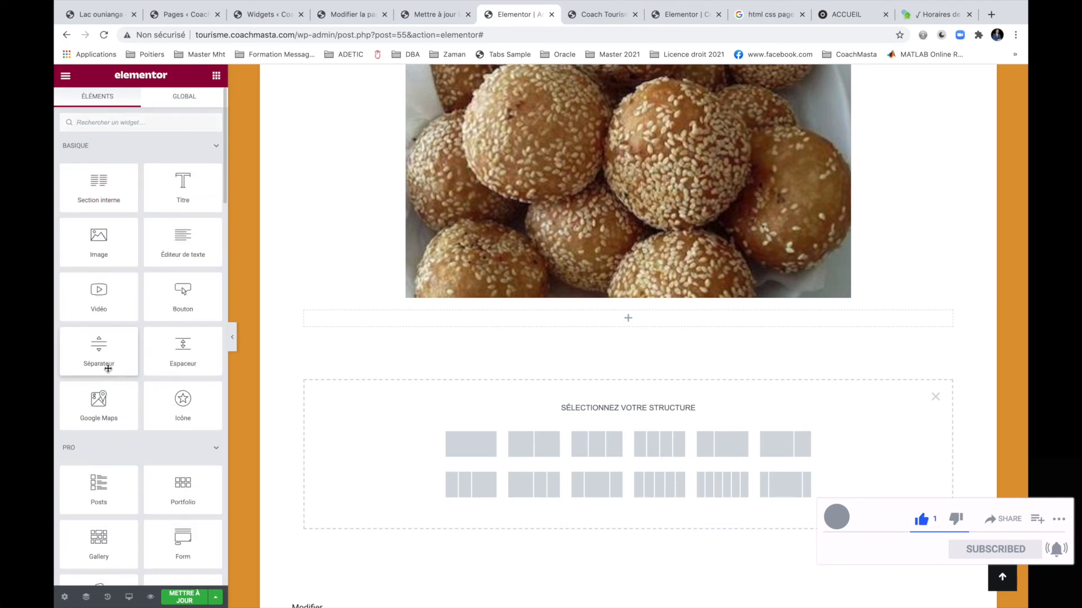
{"action": "scroll", "coordinate": [107, 360], "scroll_direction": "down", "scroll_amount": 1}
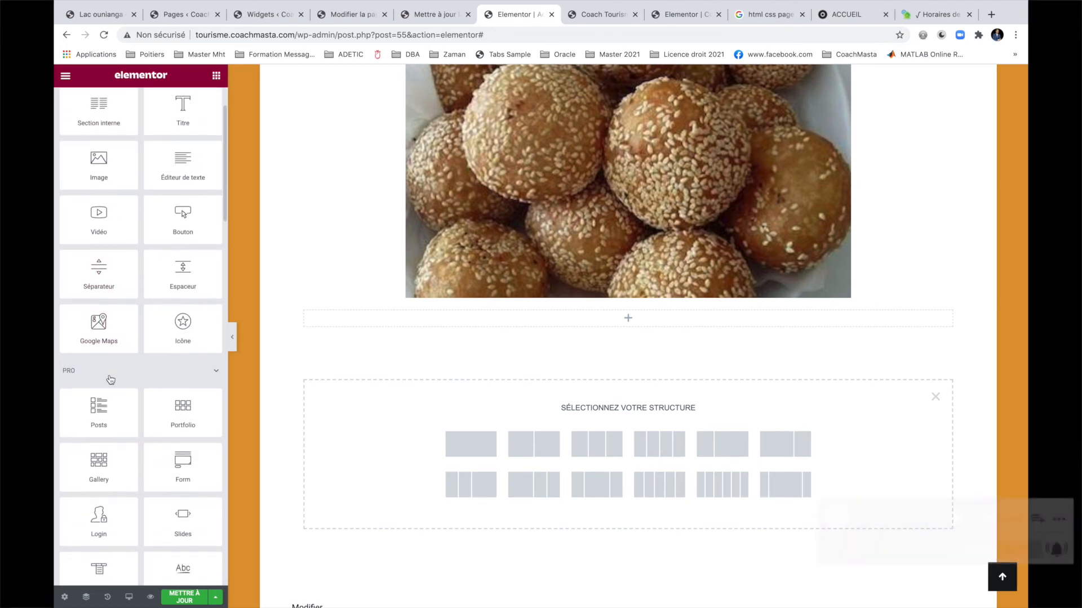
{"action": "scroll", "coordinate": [110, 377], "scroll_direction": "down", "scroll_amount": 1}
{"action": "scroll", "coordinate": [110, 375], "scroll_direction": "down", "scroll_amount": 3}
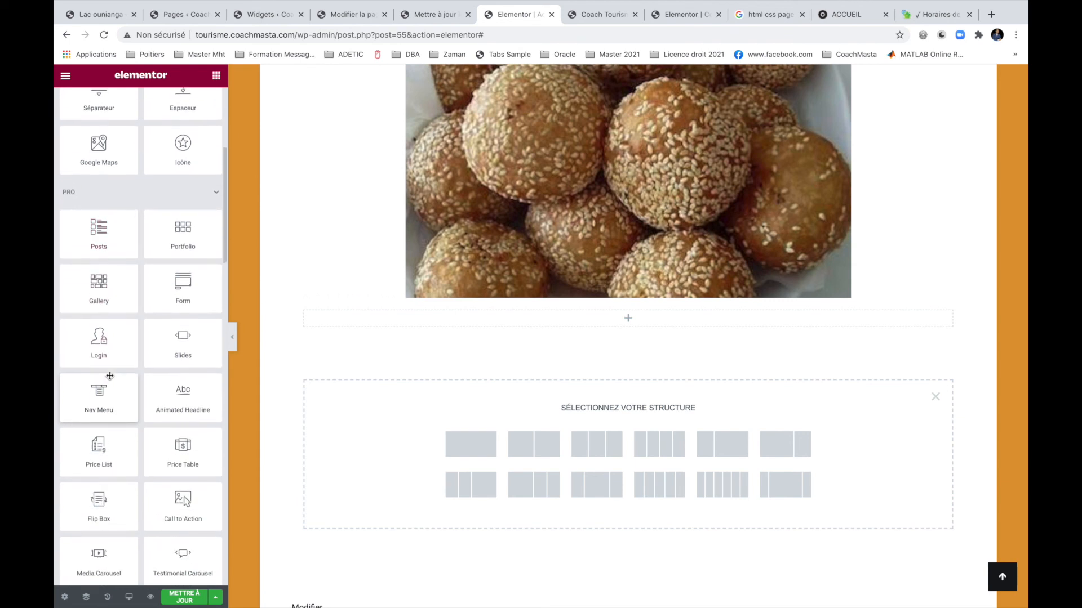
{"action": "scroll", "coordinate": [110, 376], "scroll_direction": "down", "scroll_amount": 1}
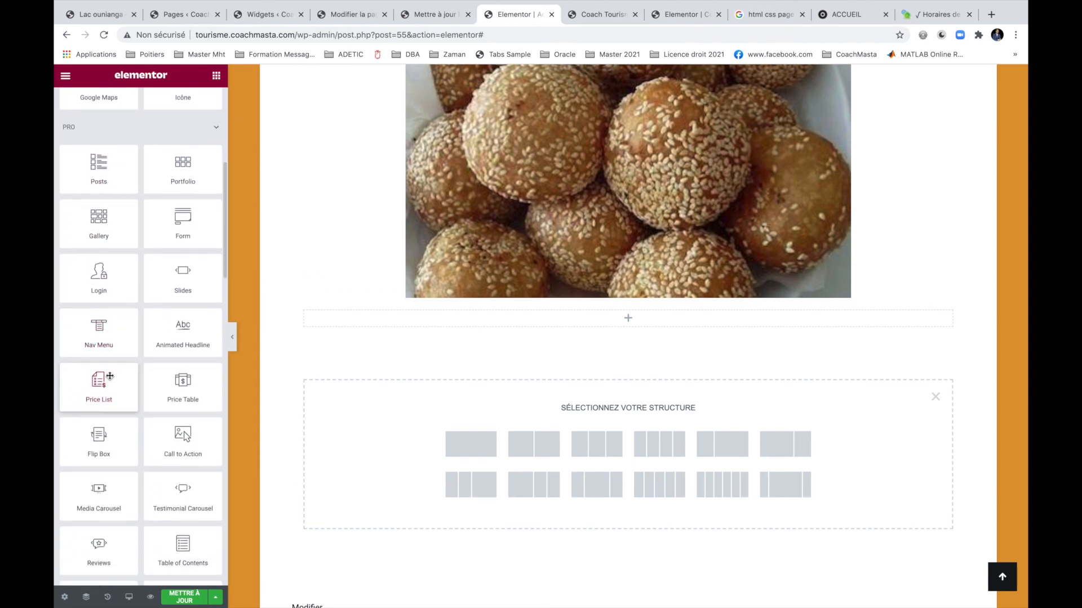
{"action": "scroll", "coordinate": [110, 377], "scroll_direction": "down", "scroll_amount": 1}
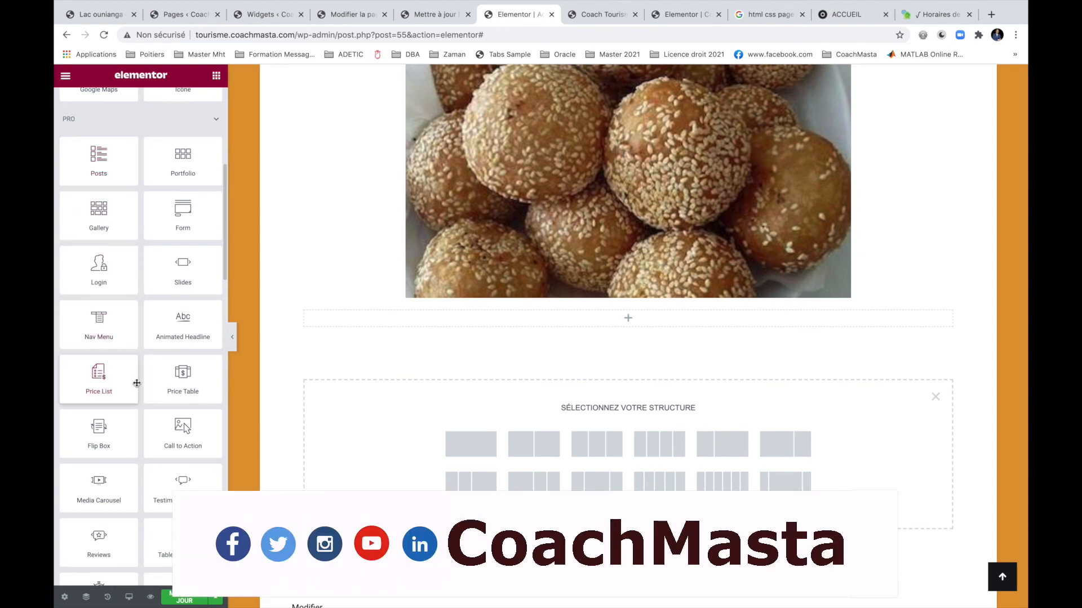
{"action": "scroll", "coordinate": [136, 383], "scroll_direction": "down", "scroll_amount": 2}
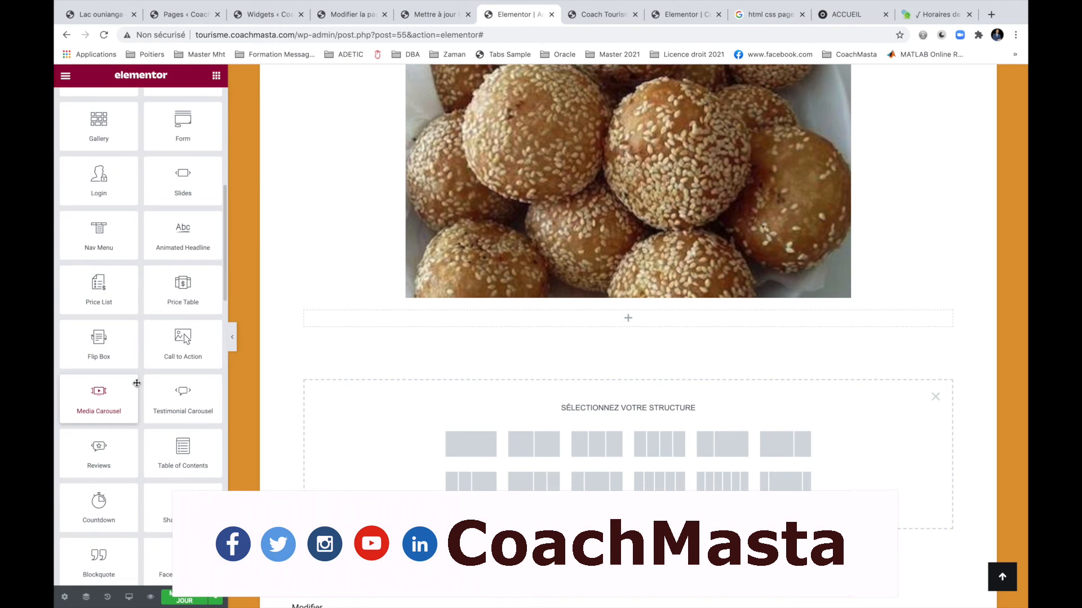
{"action": "scroll", "coordinate": [137, 383], "scroll_direction": "down", "scroll_amount": 4}
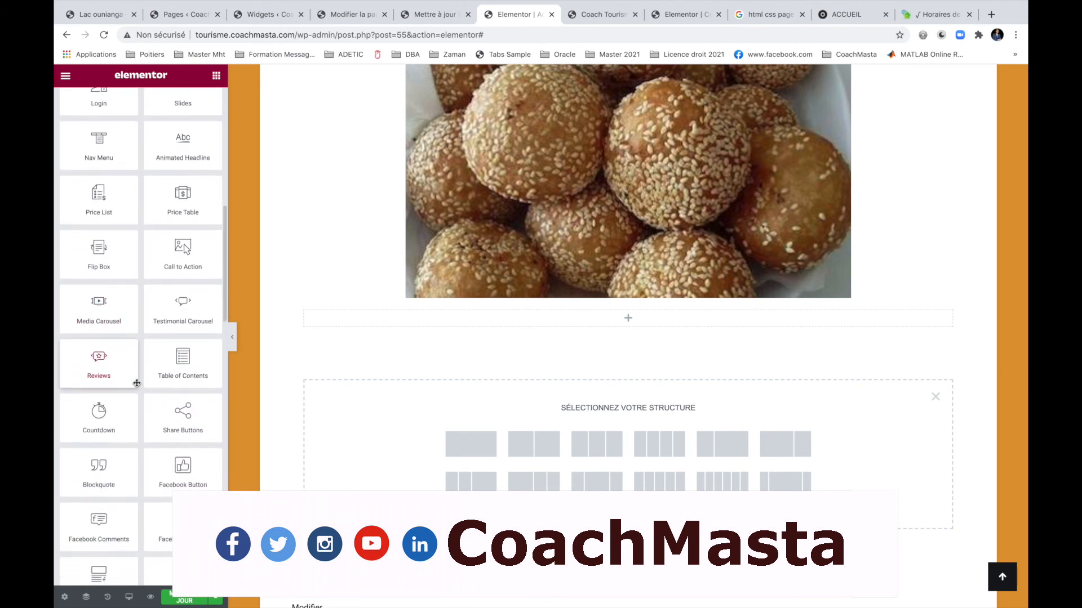
{"action": "scroll", "coordinate": [137, 383], "scroll_direction": "down", "scroll_amount": 5}
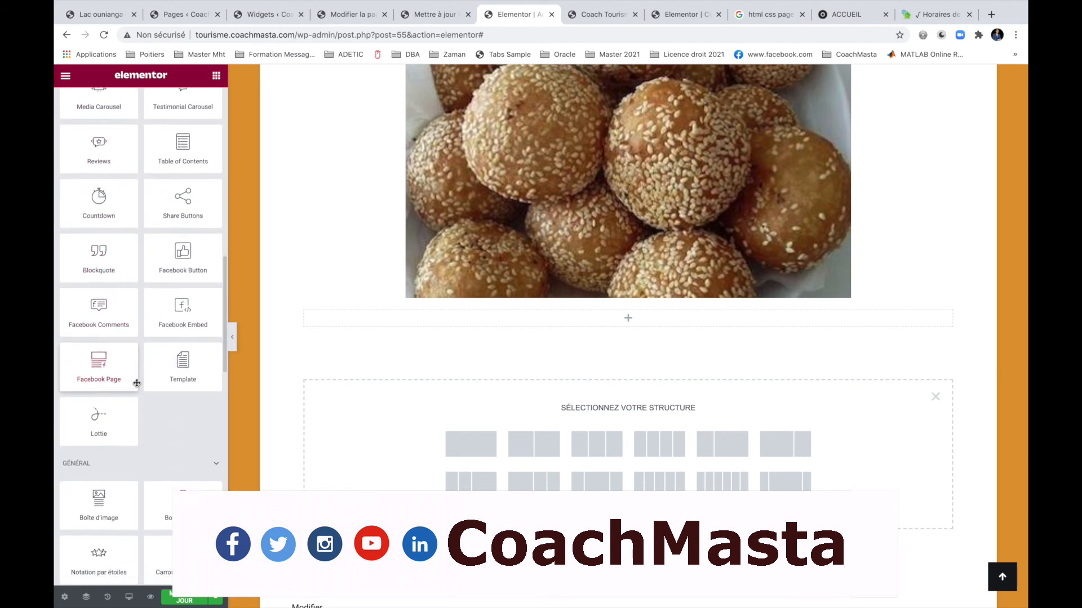
{"action": "scroll", "coordinate": [137, 386], "scroll_direction": "down", "scroll_amount": 5}
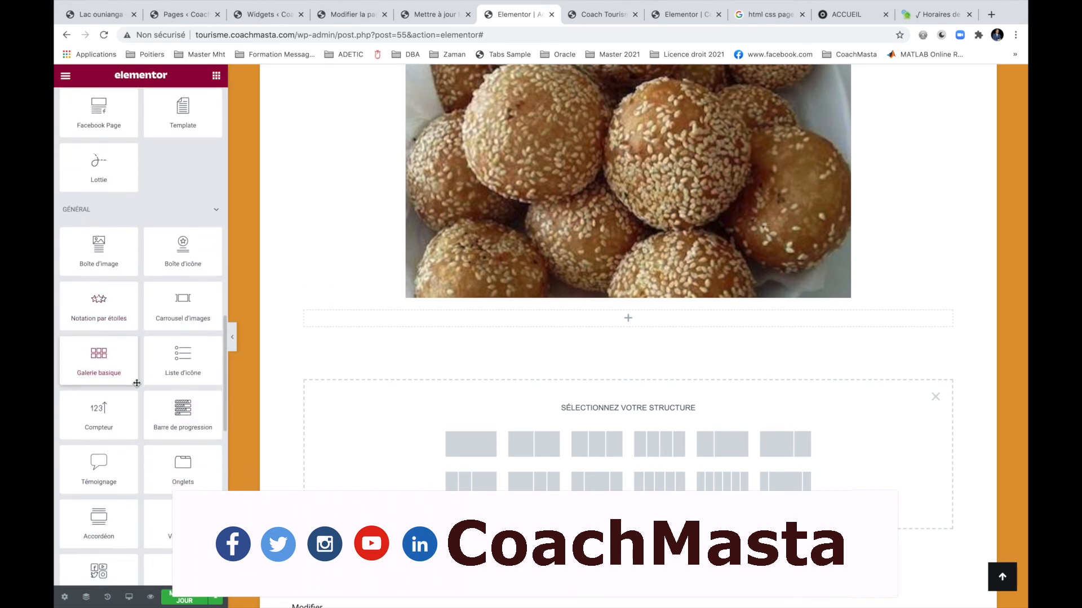
{"action": "scroll", "coordinate": [137, 383], "scroll_direction": "down", "scroll_amount": 2}
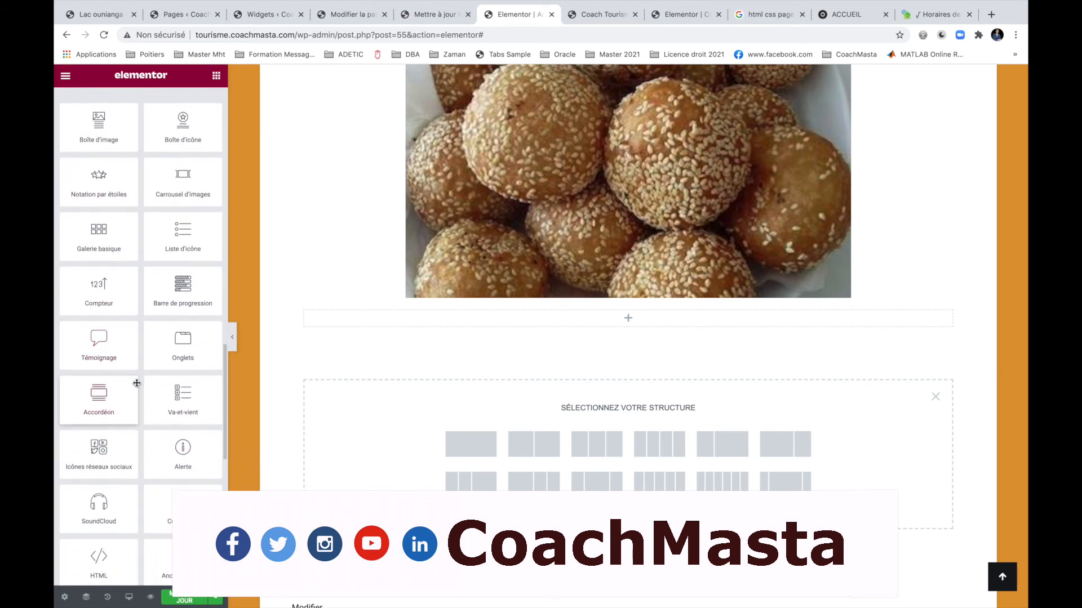
{"action": "scroll", "coordinate": [137, 383], "scroll_direction": "down", "scroll_amount": 4}
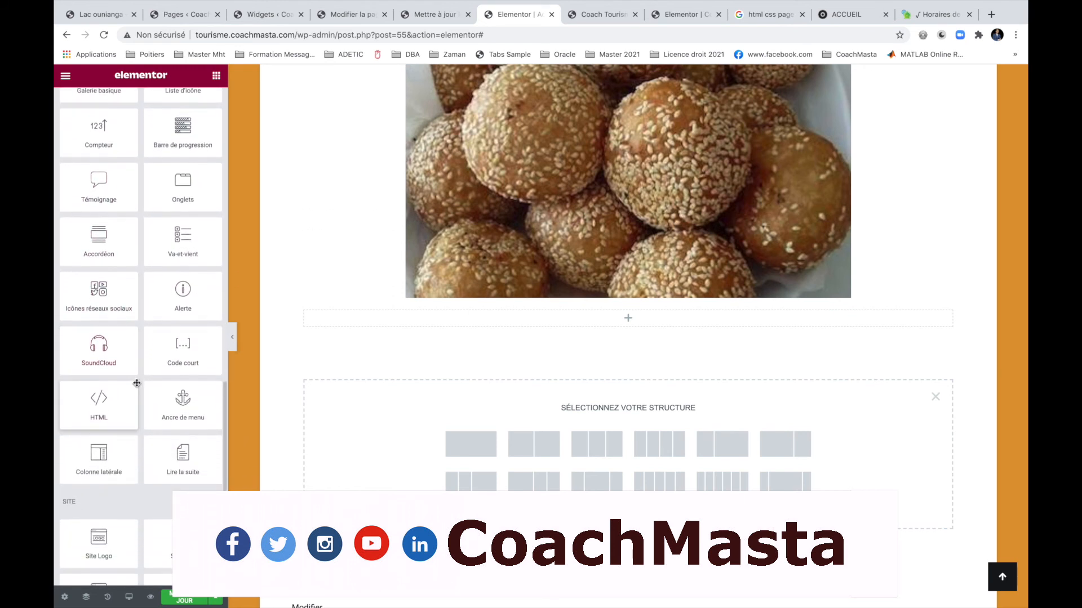
{"action": "scroll", "coordinate": [136, 383], "scroll_direction": "down", "scroll_amount": 15}
{"action": "scroll", "coordinate": [106, 197], "scroll_direction": "up", "scroll_amount": 1}
{"action": "scroll", "coordinate": [106, 198], "scroll_direction": "up", "scroll_amount": 6}
Drop a Posts widget below the featured image and limit it to 3 posts per page.
{"action": "left_click_drag", "start_coordinate": [99, 247], "coordinate": [596, 313]}
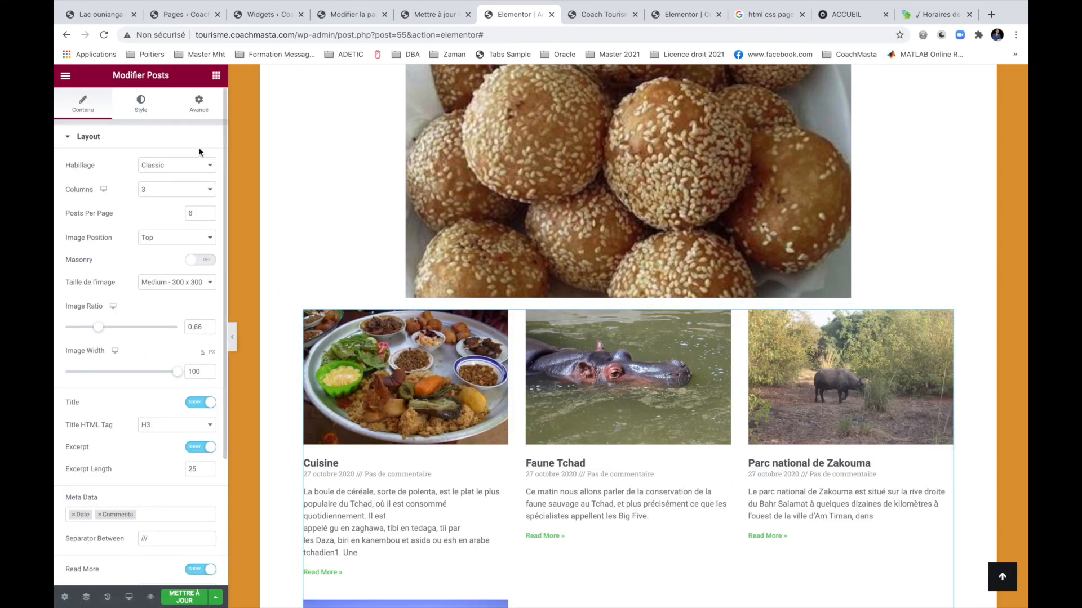
{"action": "left_click", "coordinate": [194, 109]}
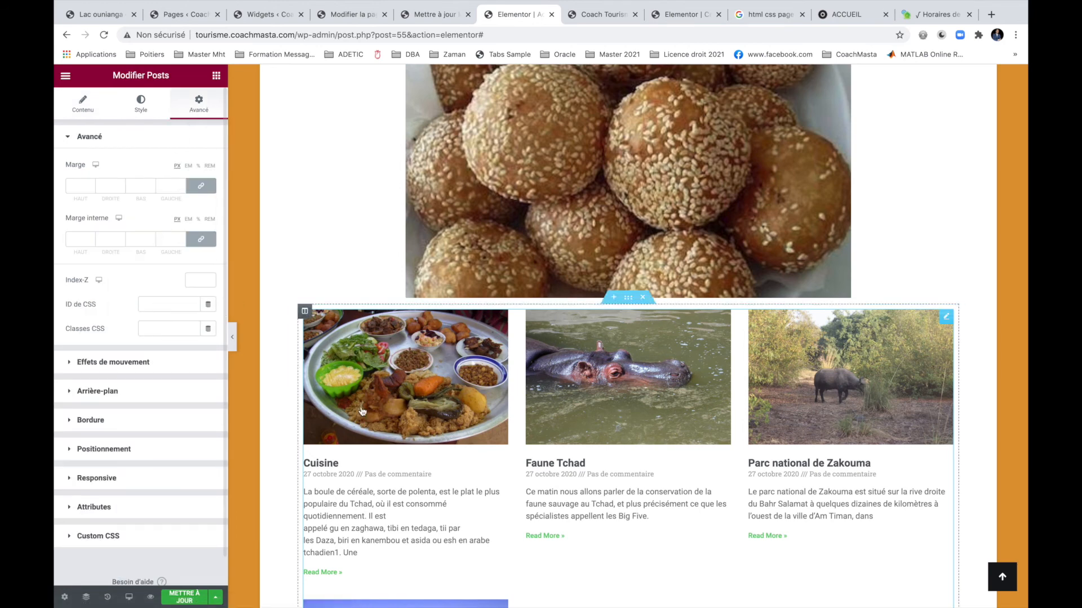
{"action": "scroll", "coordinate": [616, 483], "scroll_direction": "down", "scroll_amount": 3}
{"action": "scroll", "coordinate": [615, 483], "scroll_direction": "down", "scroll_amount": 1}
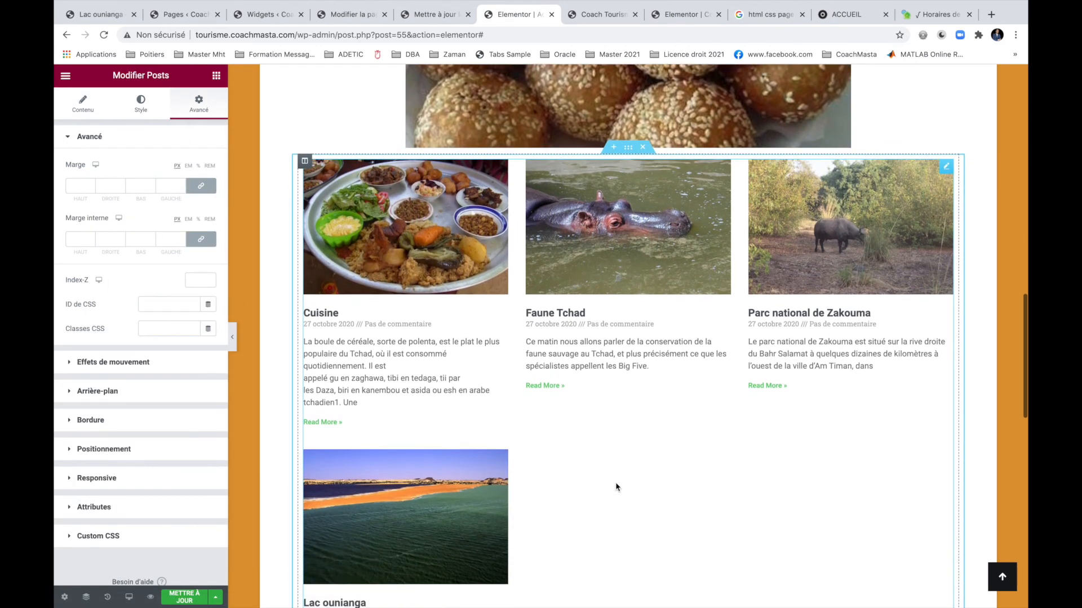
{"action": "left_click", "coordinate": [81, 111]}
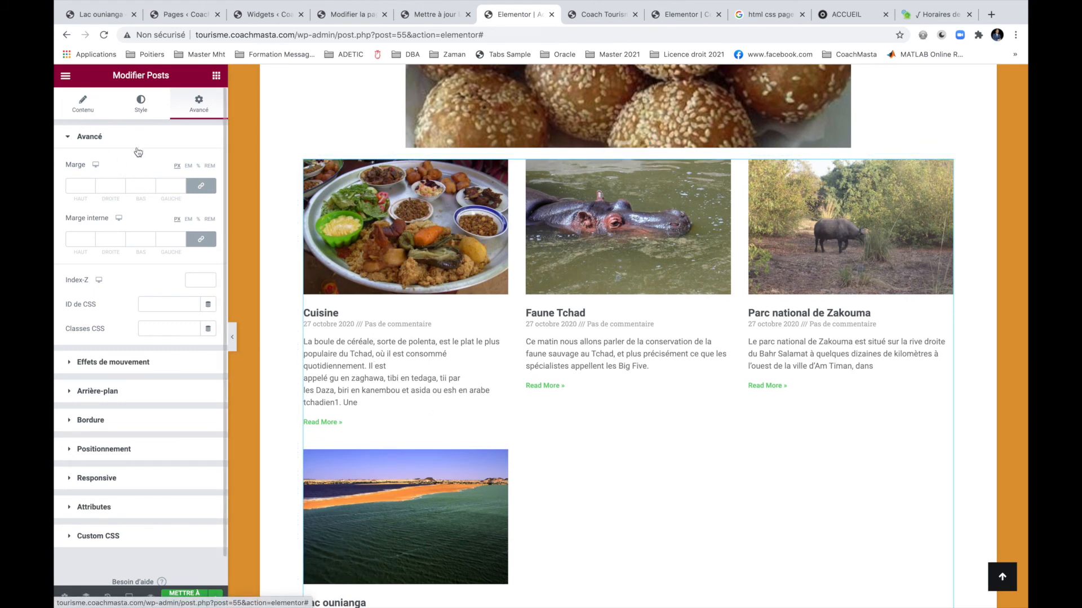
{"action": "left_click", "coordinate": [208, 216]}
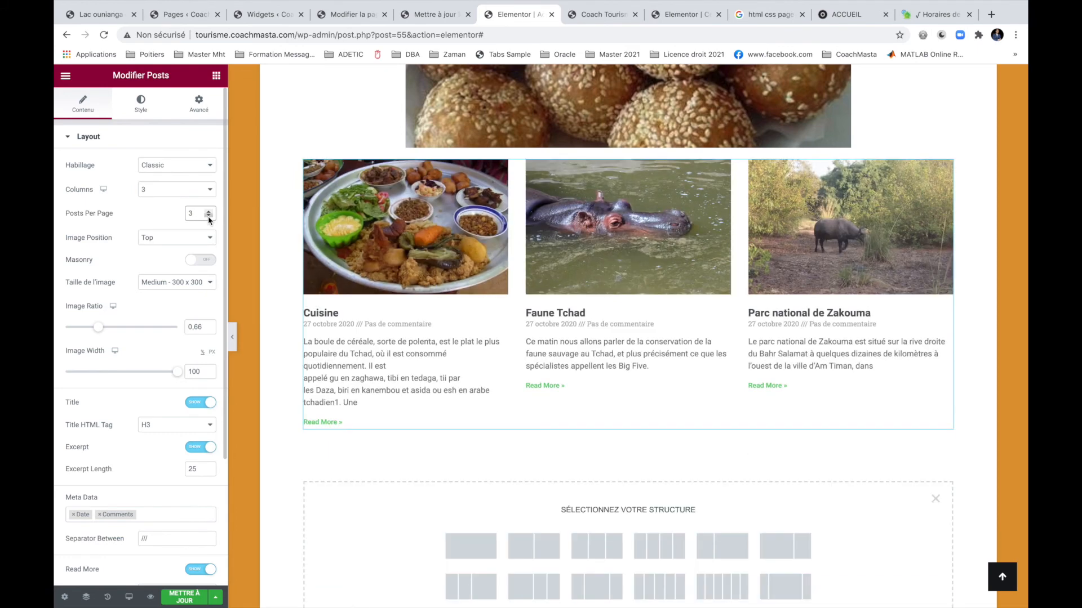
Give the posts grid a classic background in very pale pink #FCF9F9.
{"action": "left_click", "coordinate": [197, 104]}
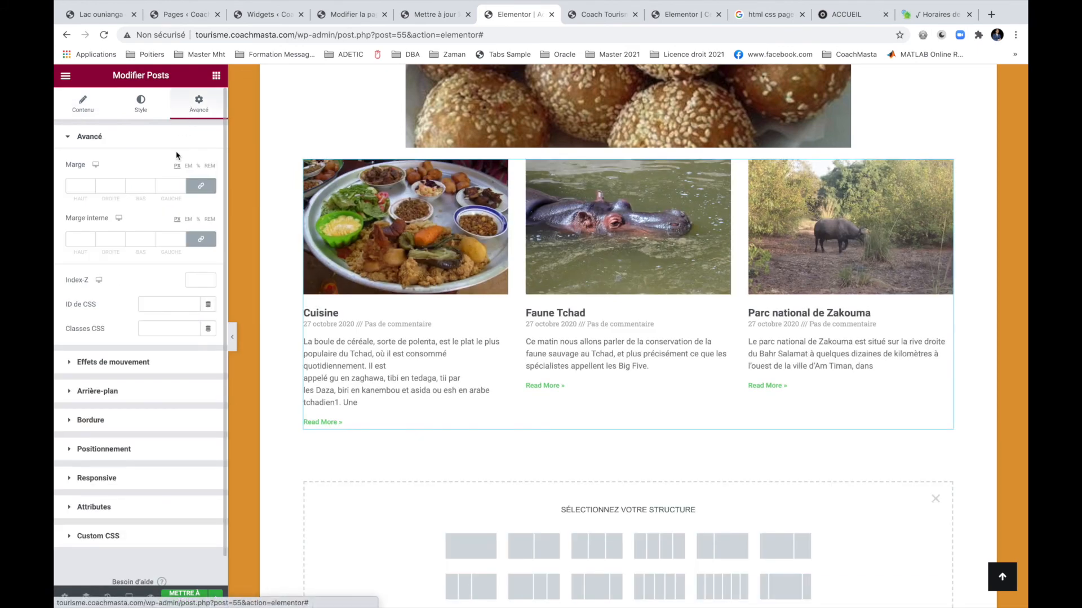
{"action": "left_click", "coordinate": [125, 420]}
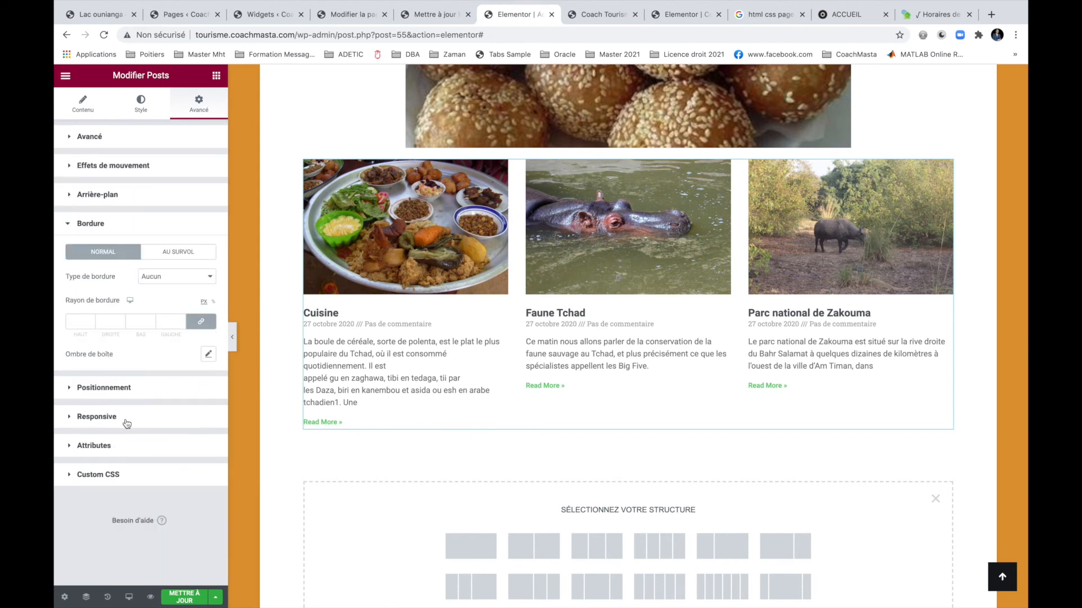
{"action": "left_click", "coordinate": [130, 475]}
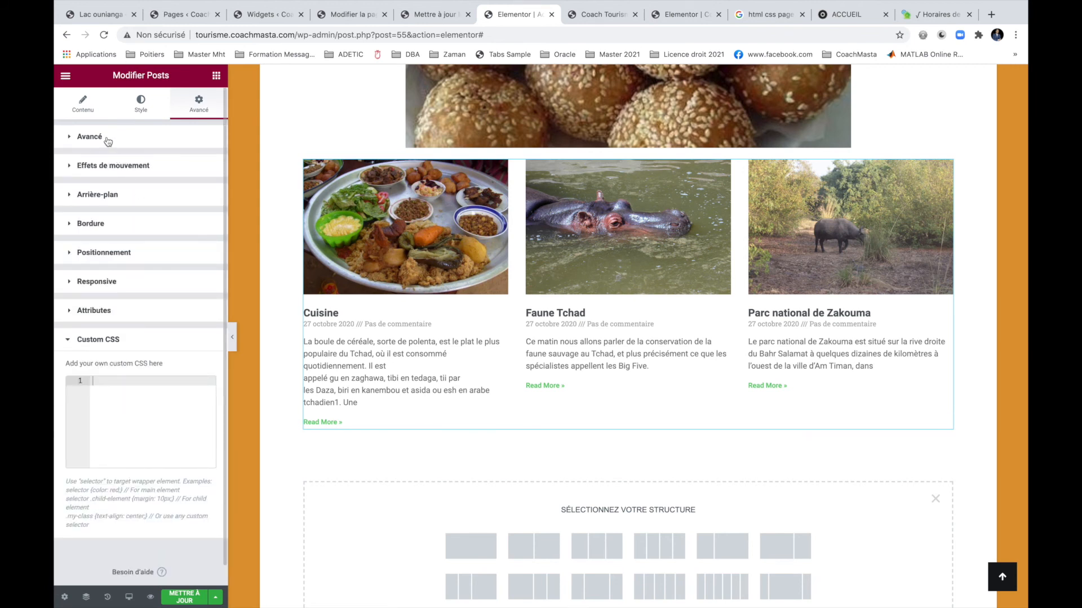
{"action": "left_click", "coordinate": [107, 194]}
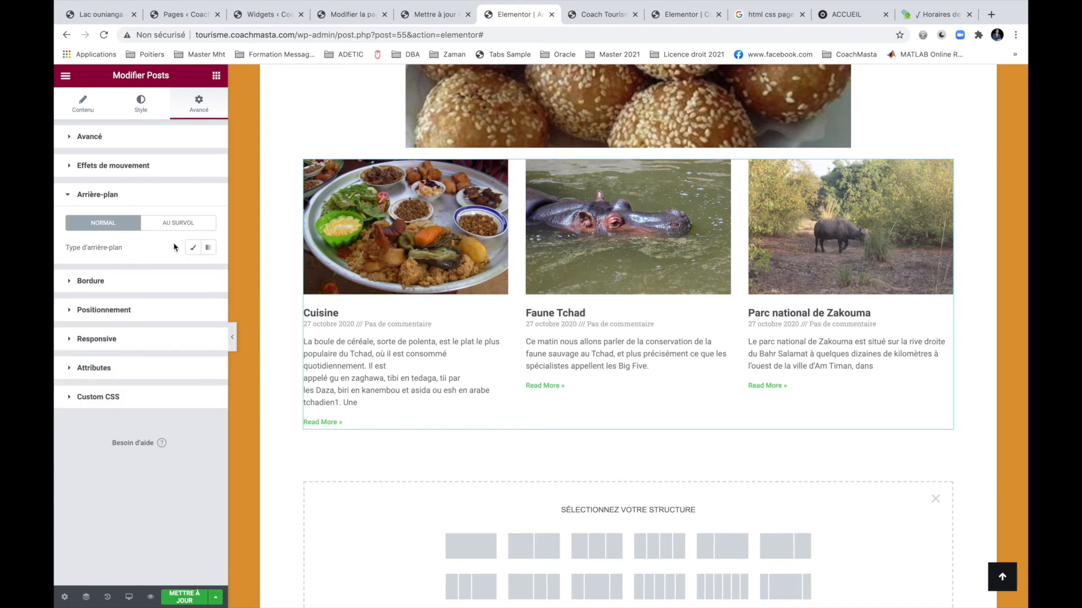
{"action": "left_click", "coordinate": [208, 248]}
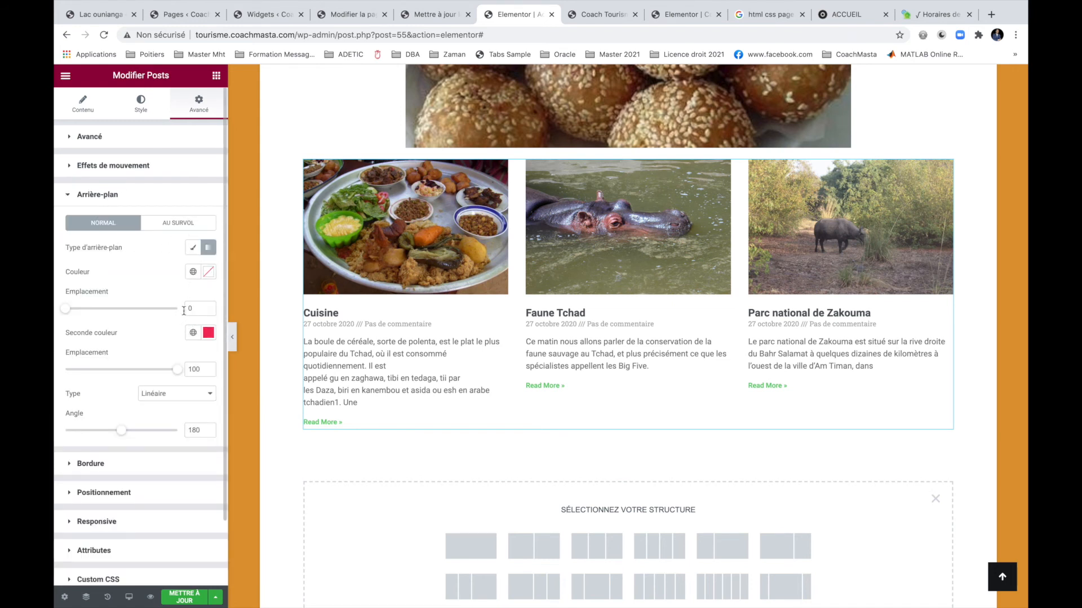
{"action": "left_click", "coordinate": [193, 248]}
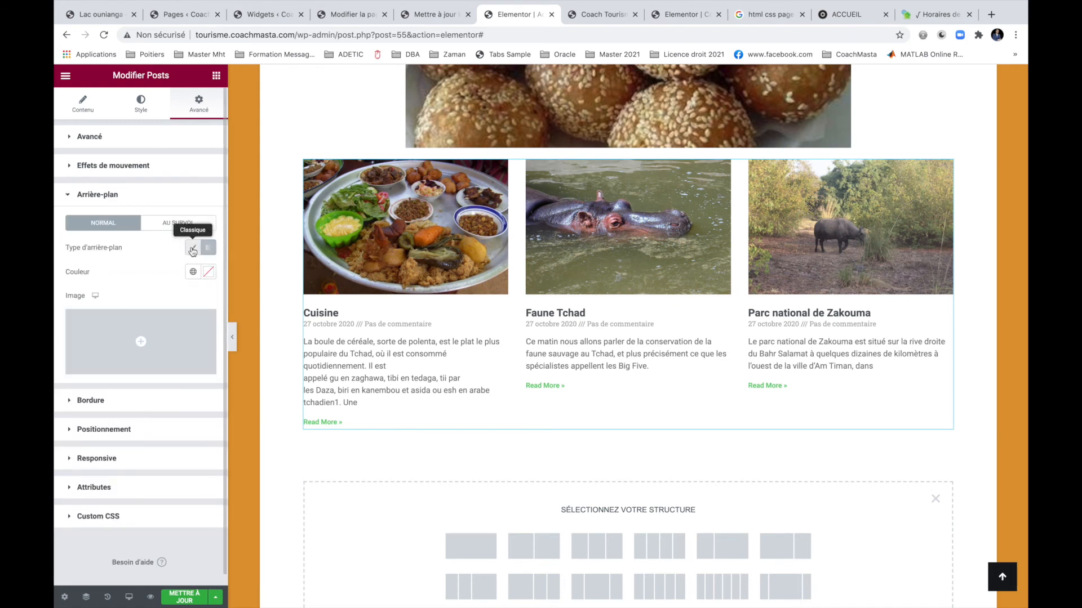
{"action": "left_click", "coordinate": [208, 271]}
{"action": "left_click", "coordinate": [128, 345]}
{"action": "left_click_drag", "start_coordinate": [128, 350], "coordinate": [75, 314]}
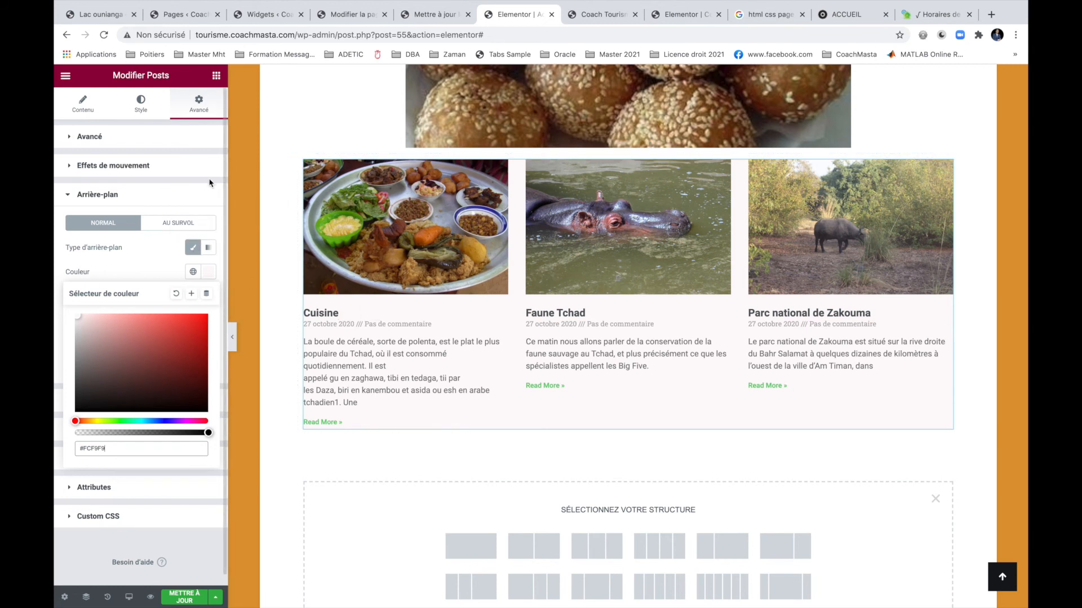
{"action": "left_click", "coordinate": [115, 195]}
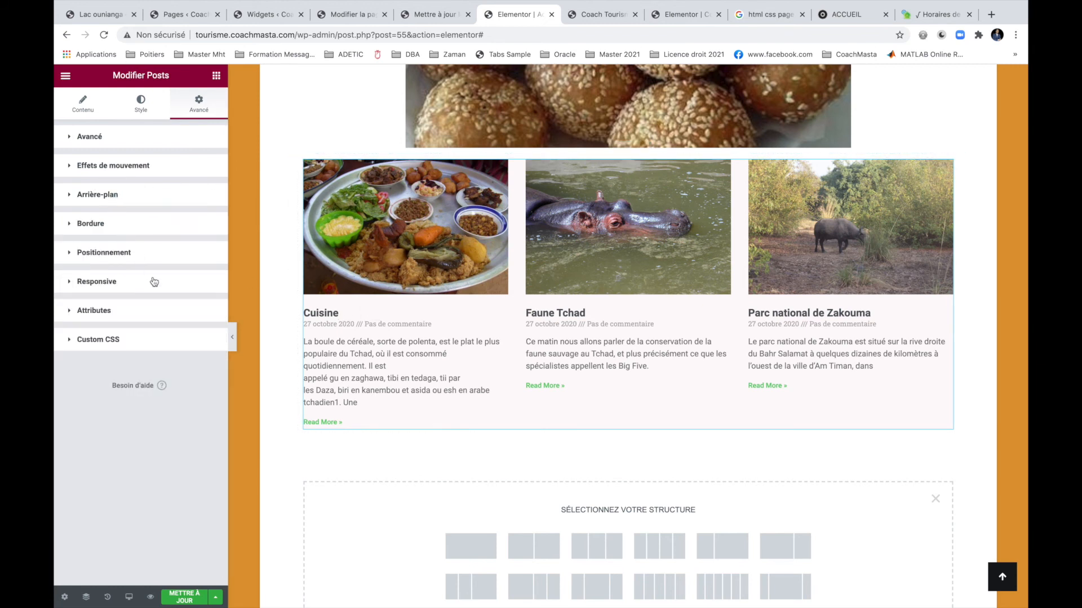
Set the posts' meta data separator to |||.
{"action": "left_click", "coordinate": [129, 142]}
{"action": "left_click", "coordinate": [83, 106]}
{"action": "scroll", "coordinate": [126, 352], "scroll_direction": "down", "scroll_amount": 1}
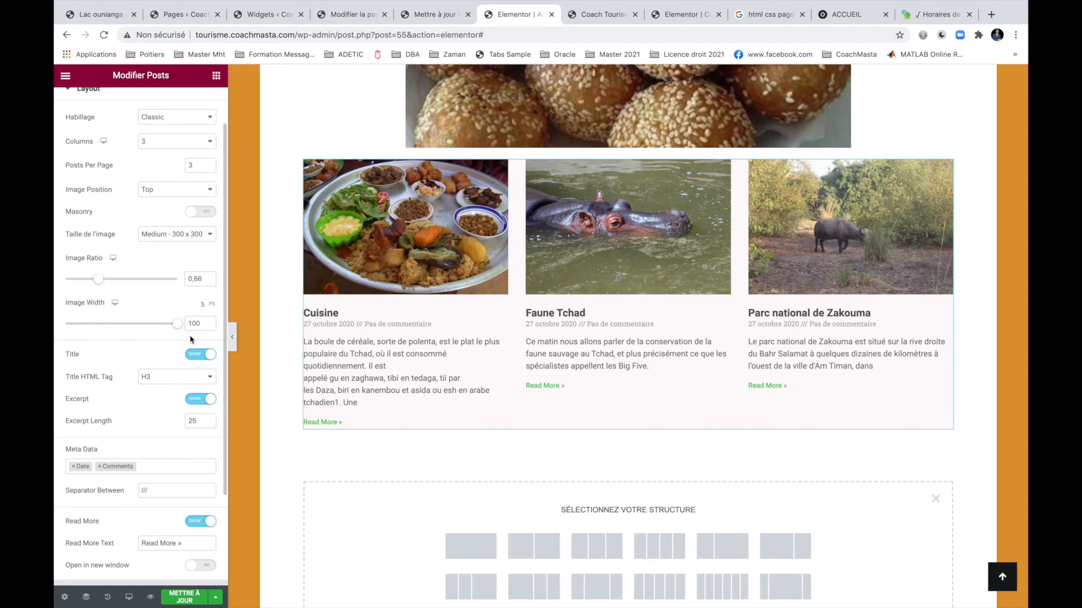
{"action": "scroll", "coordinate": [191, 338], "scroll_direction": "down", "scroll_amount": 1}
{"action": "left_click_drag", "start_coordinate": [158, 443], "coordinate": [134, 445]}
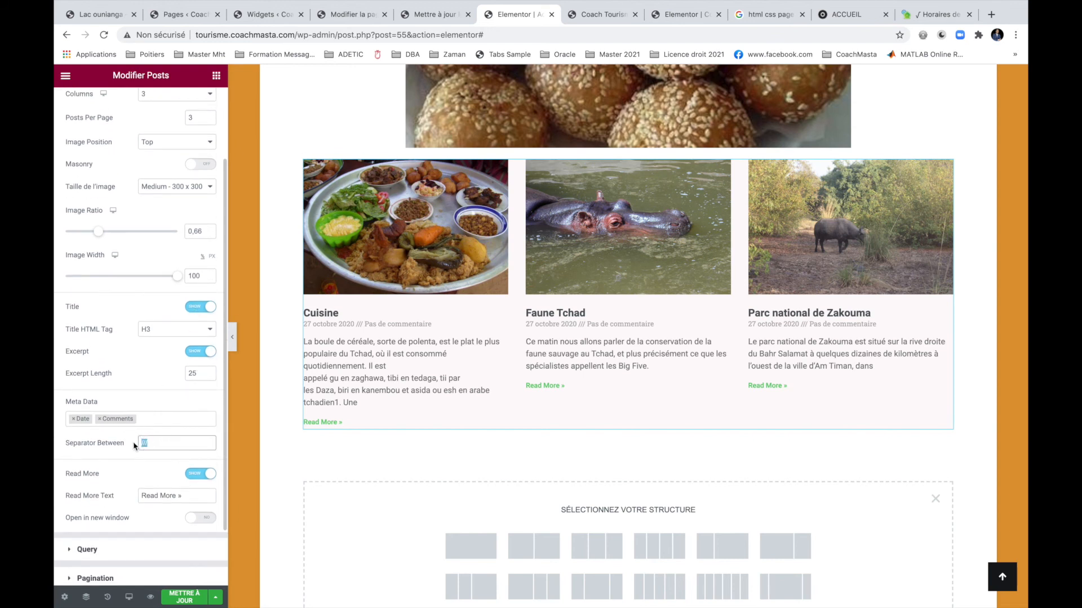
{"action": "type", "text": "|||"}
Change the read-more link text to 'Lire la suite »'.
{"action": "scroll", "coordinate": [137, 467], "scroll_direction": "down", "scroll_amount": 1}
{"action": "left_click_drag", "start_coordinate": [176, 475], "coordinate": [120, 476]}
{"action": "type", "text": "Lor"}
{"action": "key", "text": "BackSpace"}
{"action": "type", "text": "ire la s"}
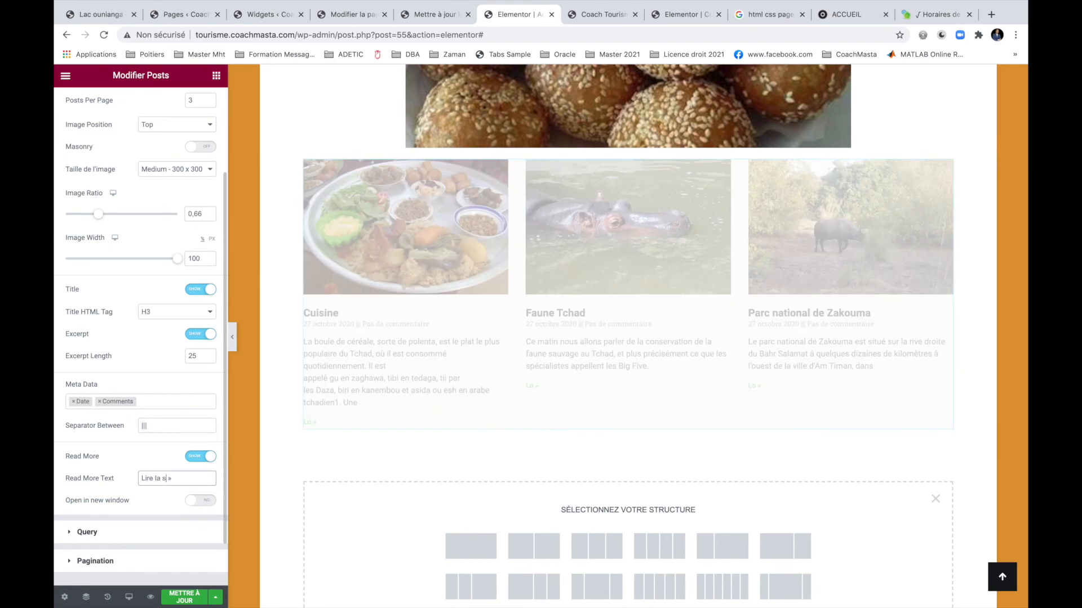
{"action": "type", "text": "uite"}
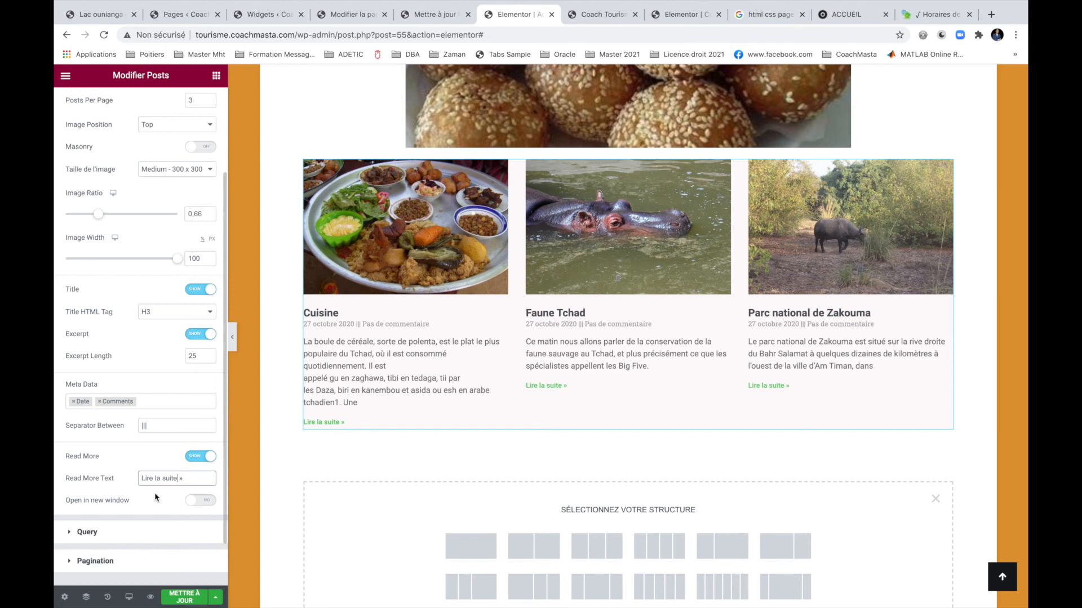
{"action": "scroll", "coordinate": [154, 492], "scroll_direction": "down", "scroll_amount": 2}
{"action": "left_click", "coordinate": [141, 501]}
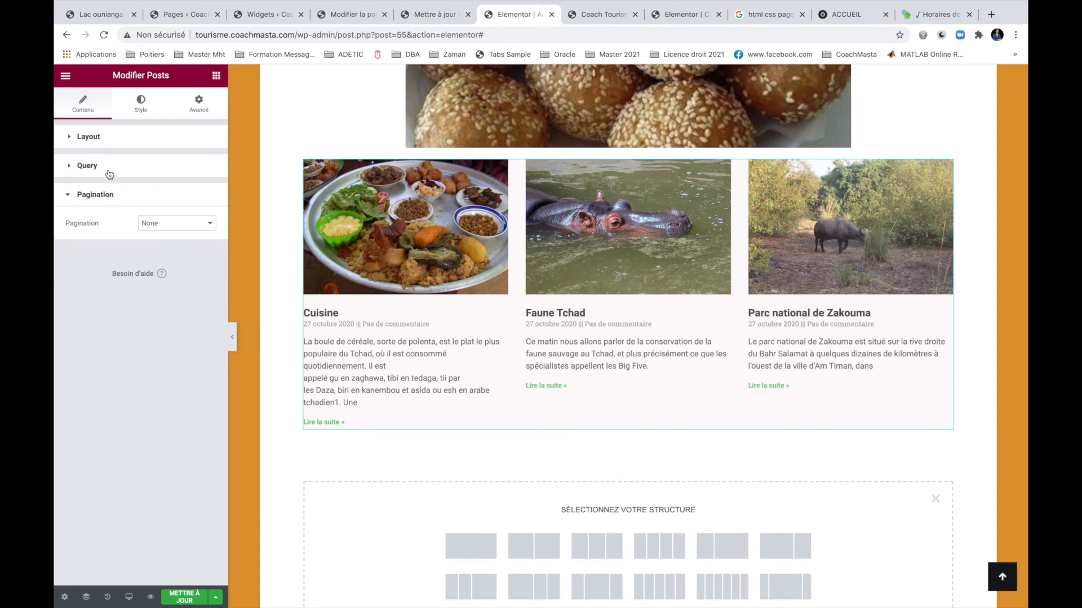
Save the page with the restyled posts grid.
{"action": "left_click", "coordinate": [184, 597]}
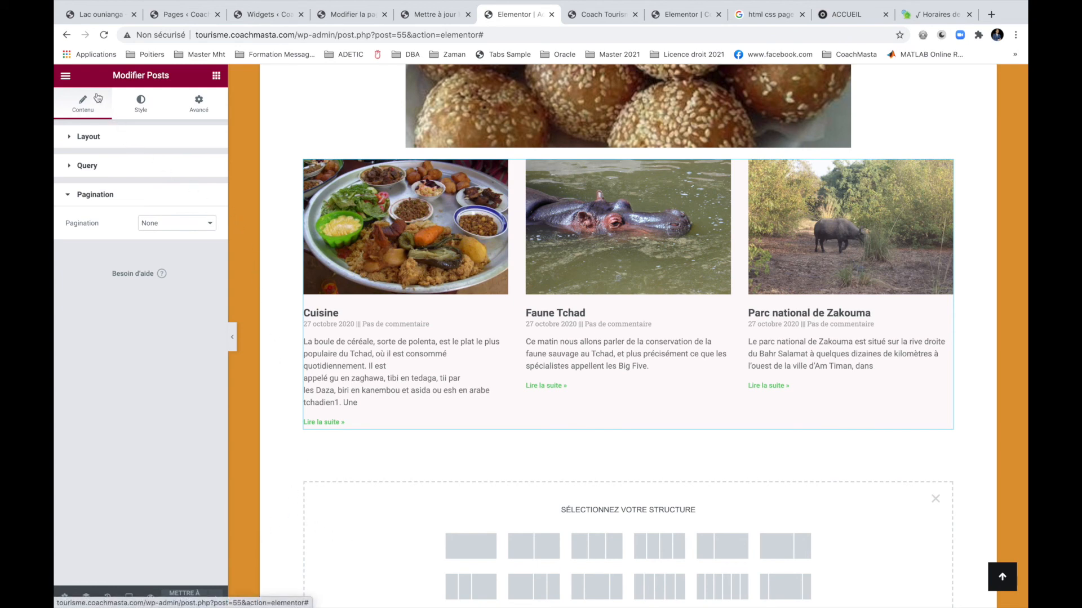
{"action": "scroll", "coordinate": [414, 459], "scroll_direction": "up", "scroll_amount": 10}
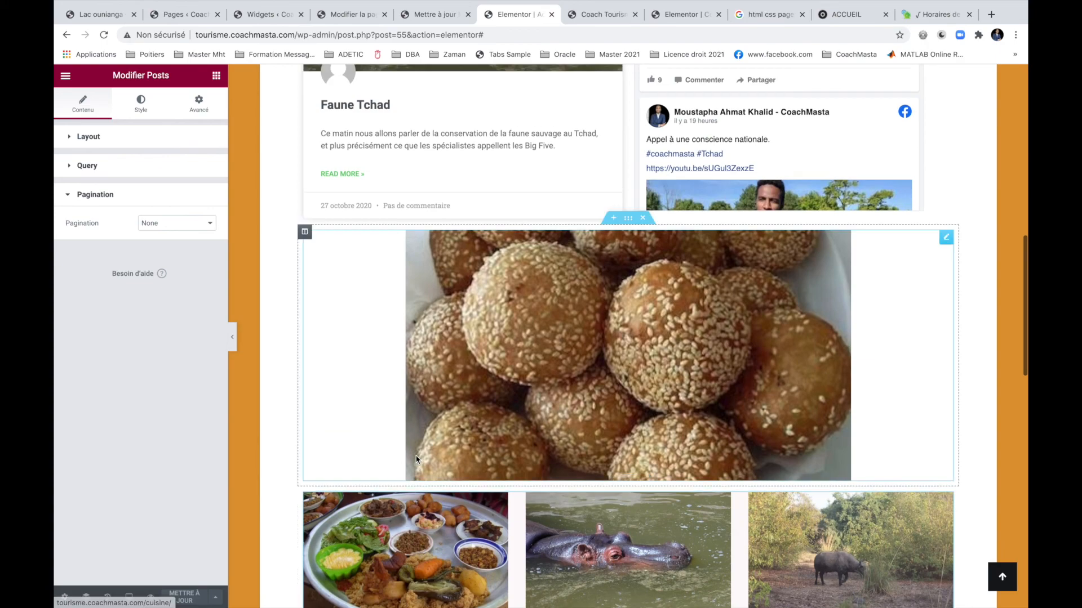
{"action": "scroll", "coordinate": [416, 459], "scroll_direction": "up", "scroll_amount": 3}
{"action": "scroll", "coordinate": [416, 459], "scroll_direction": "down", "scroll_amount": 10}
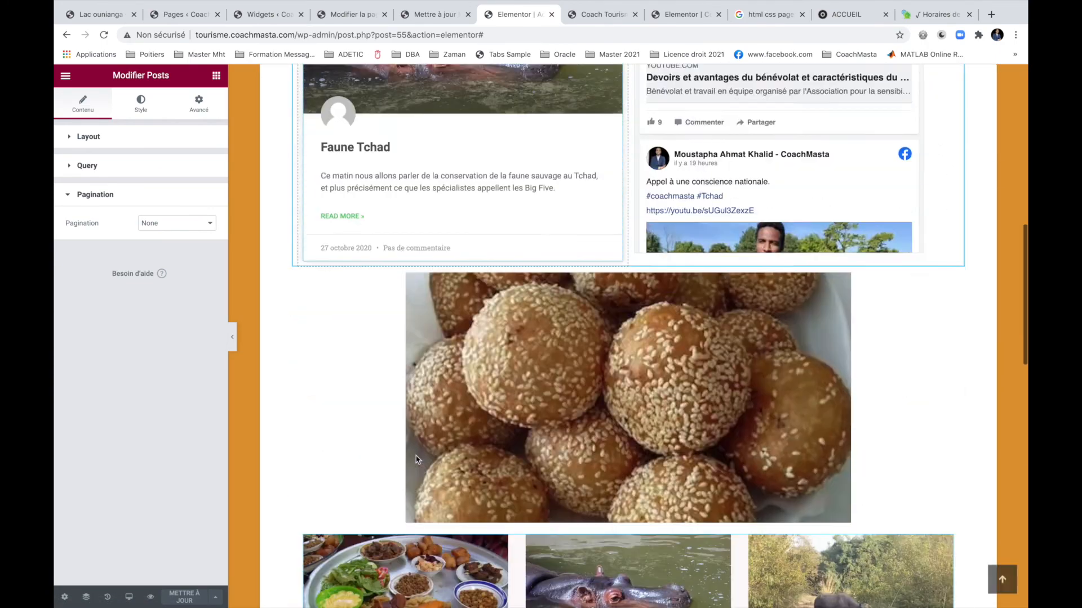
{"action": "scroll", "coordinate": [416, 459], "scroll_direction": "up", "scroll_amount": 5}
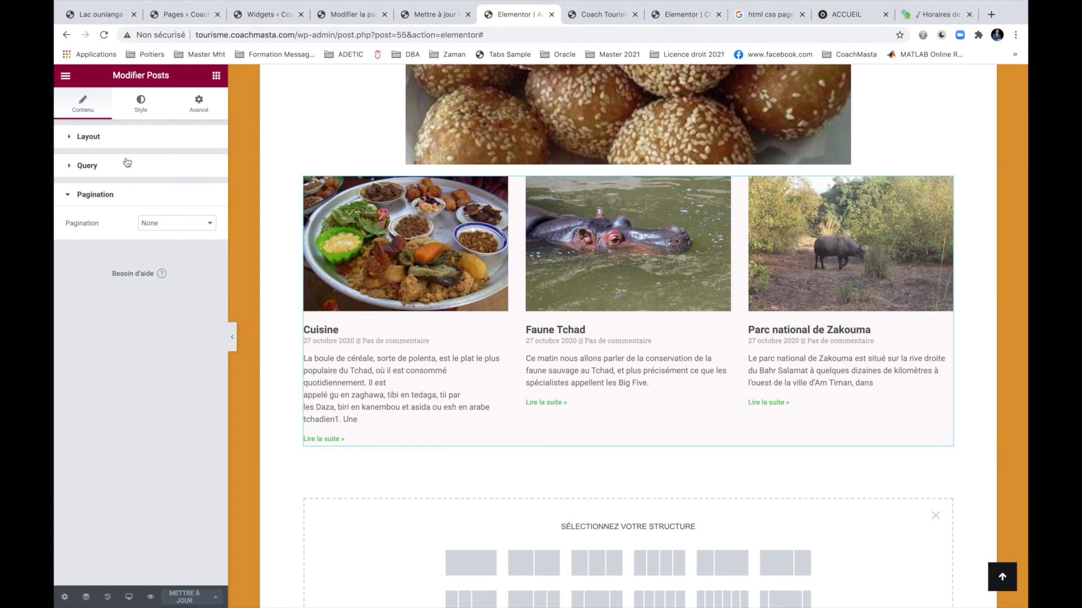
Keep pagination at None and check the query pulls Articles by date, newest first.
{"action": "left_click", "coordinate": [101, 136]}
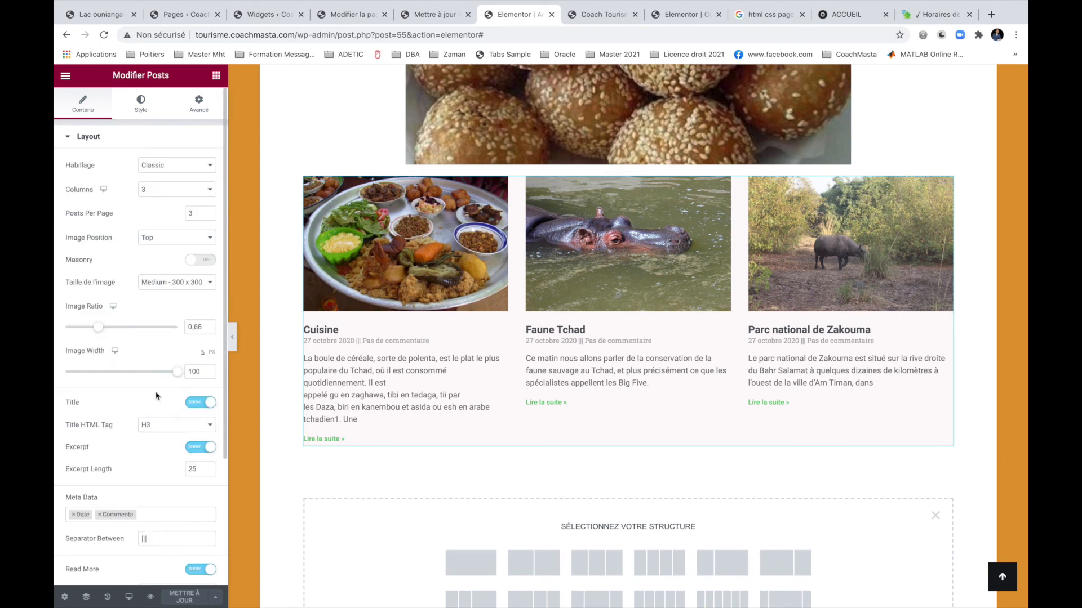
{"action": "scroll", "coordinate": [156, 397], "scroll_direction": "down", "scroll_amount": 5}
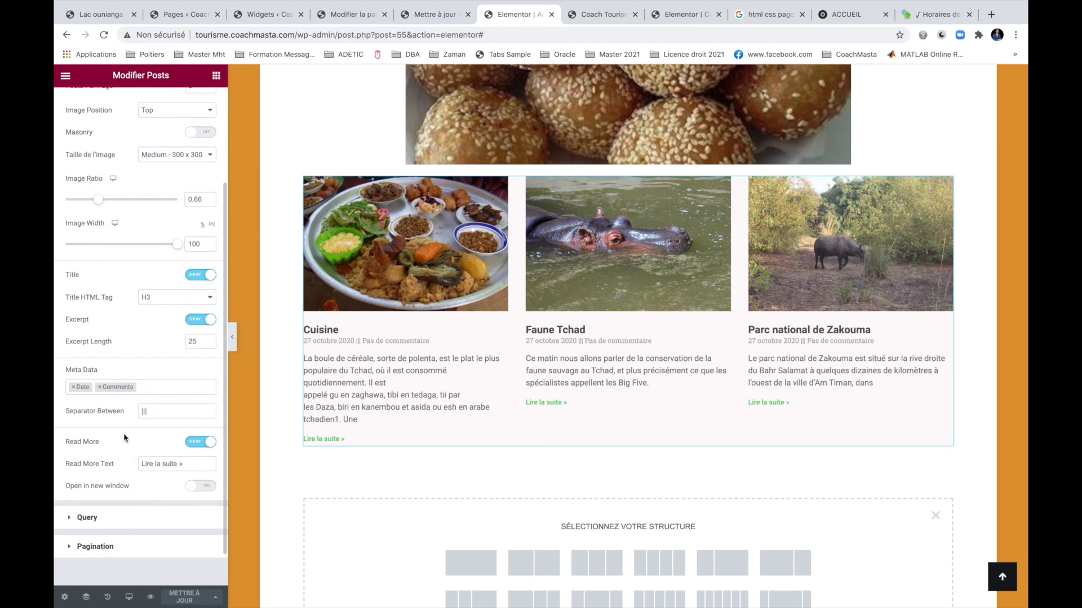
{"action": "scroll", "coordinate": [136, 451], "scroll_direction": "down", "scroll_amount": 1}
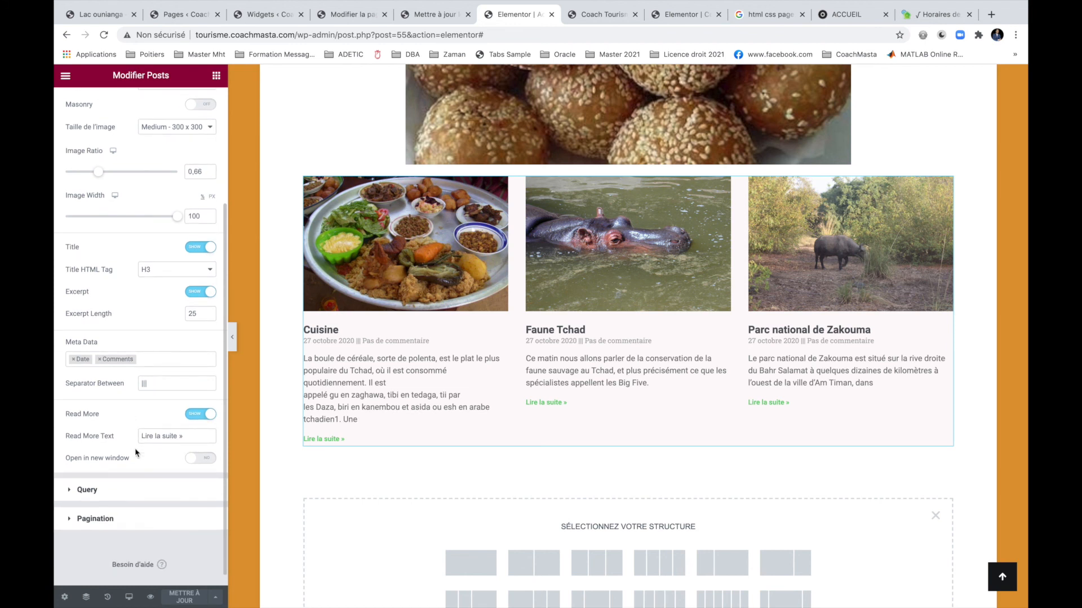
{"action": "left_click", "coordinate": [132, 519]}
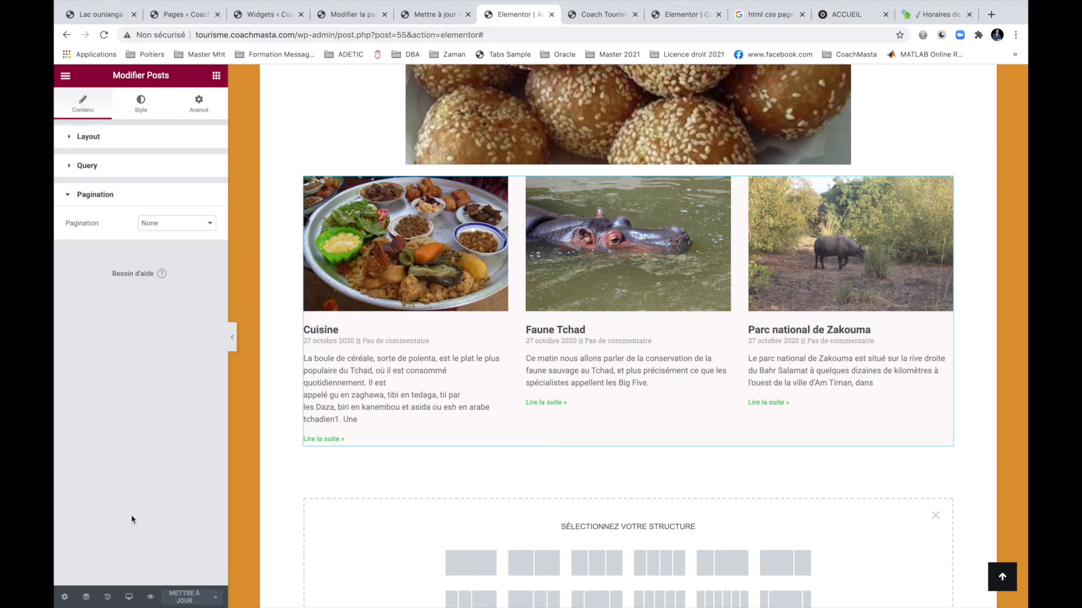
{"action": "left_click", "coordinate": [192, 225]}
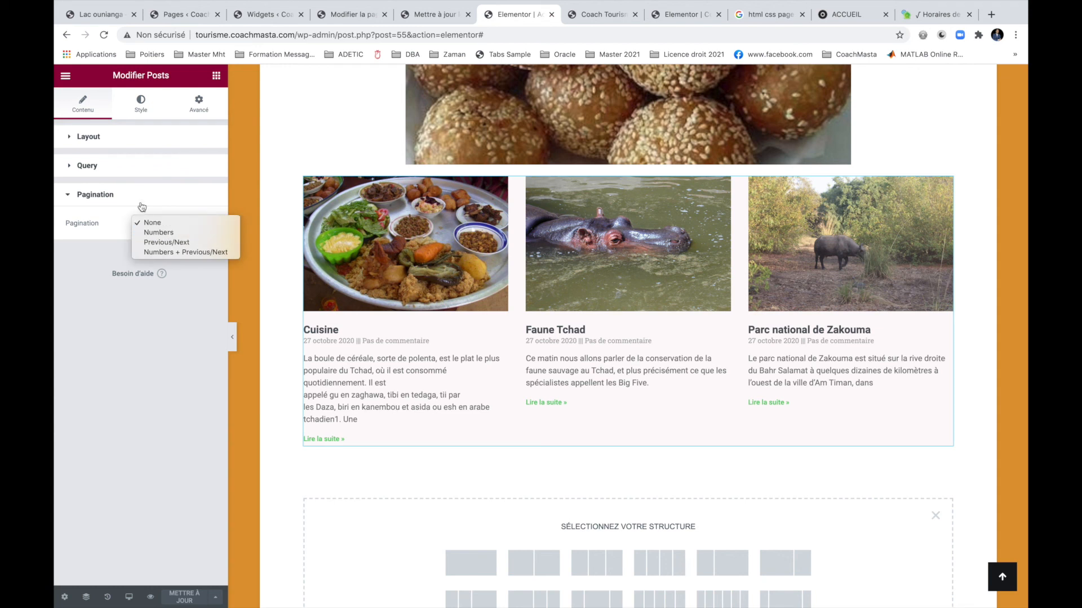
{"action": "left_click", "coordinate": [111, 148]}
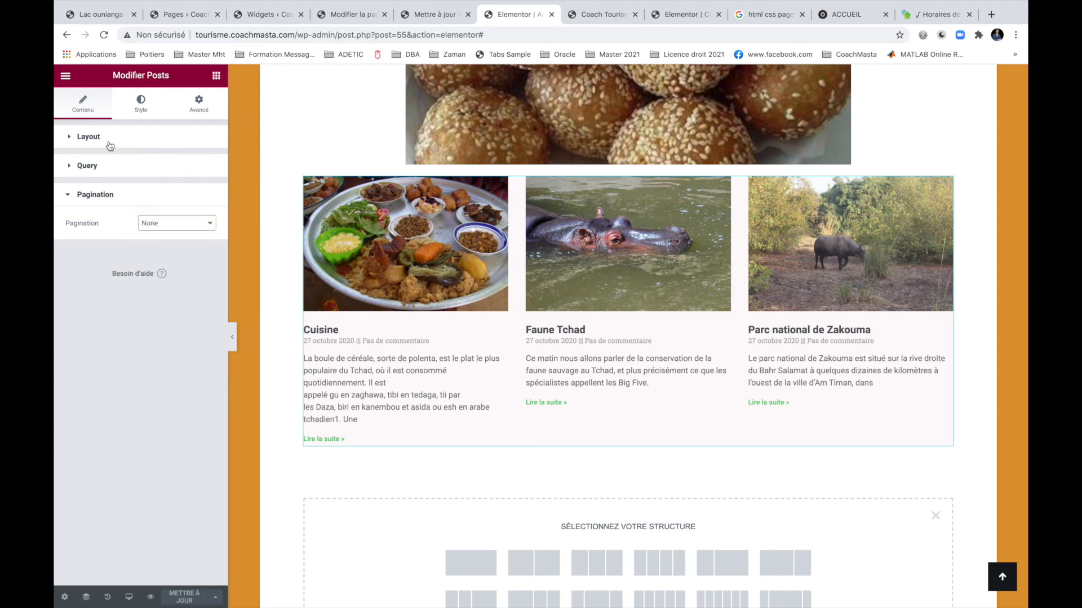
{"action": "left_click", "coordinate": [95, 167]}
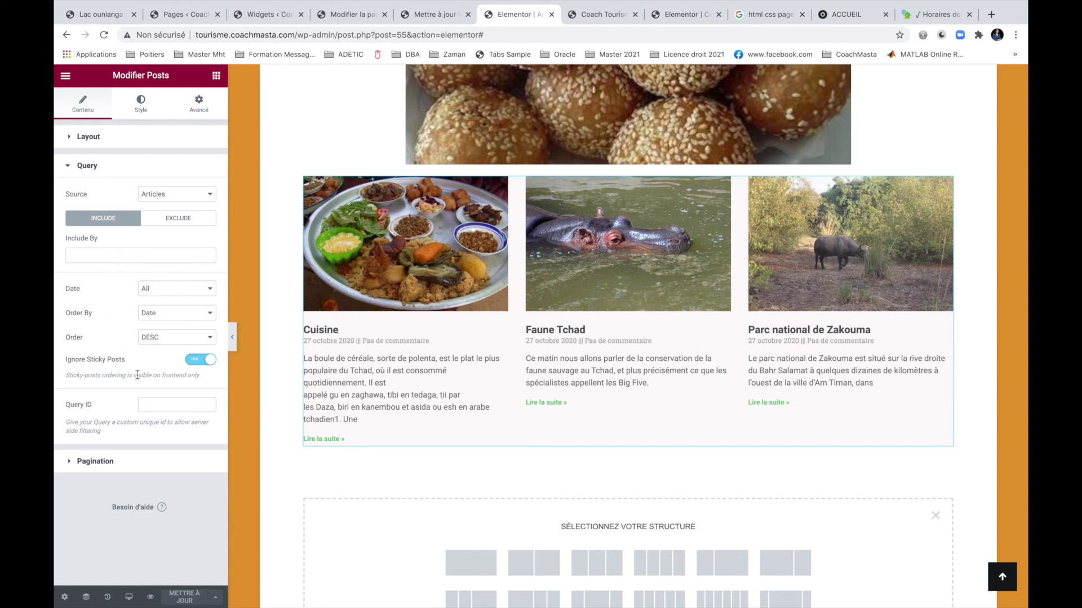
{"action": "left_click", "coordinate": [139, 137]}
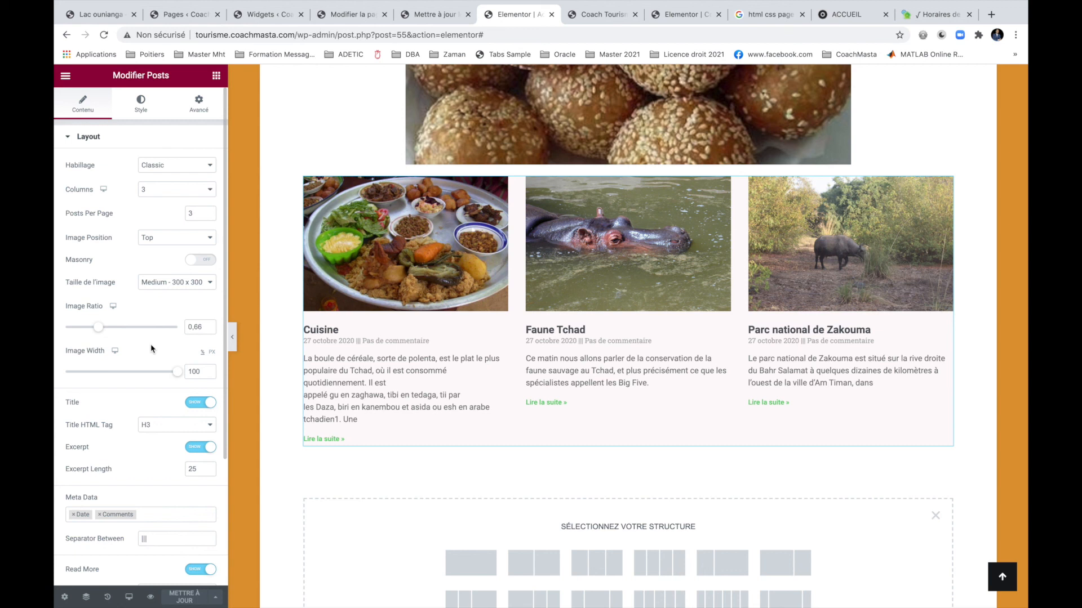
Add Author to the posts' meta data alongside Date and Comments.
{"action": "scroll", "coordinate": [131, 391], "scroll_direction": "down", "scroll_amount": 3}
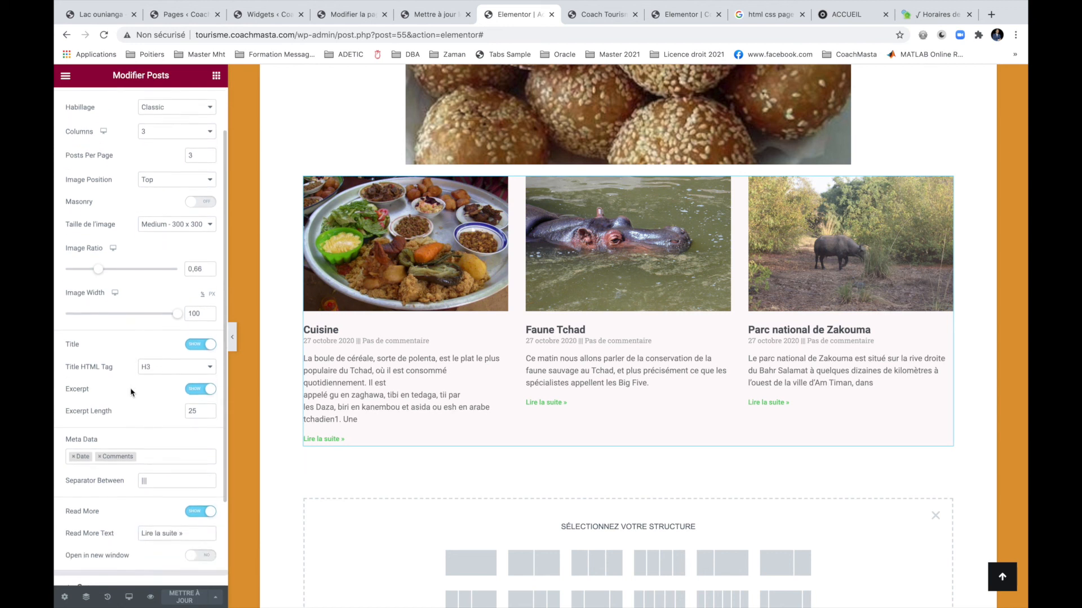
{"action": "scroll", "coordinate": [131, 392], "scroll_direction": "up", "scroll_amount": 1}
{"action": "scroll", "coordinate": [130, 393], "scroll_direction": "down", "scroll_amount": 1}
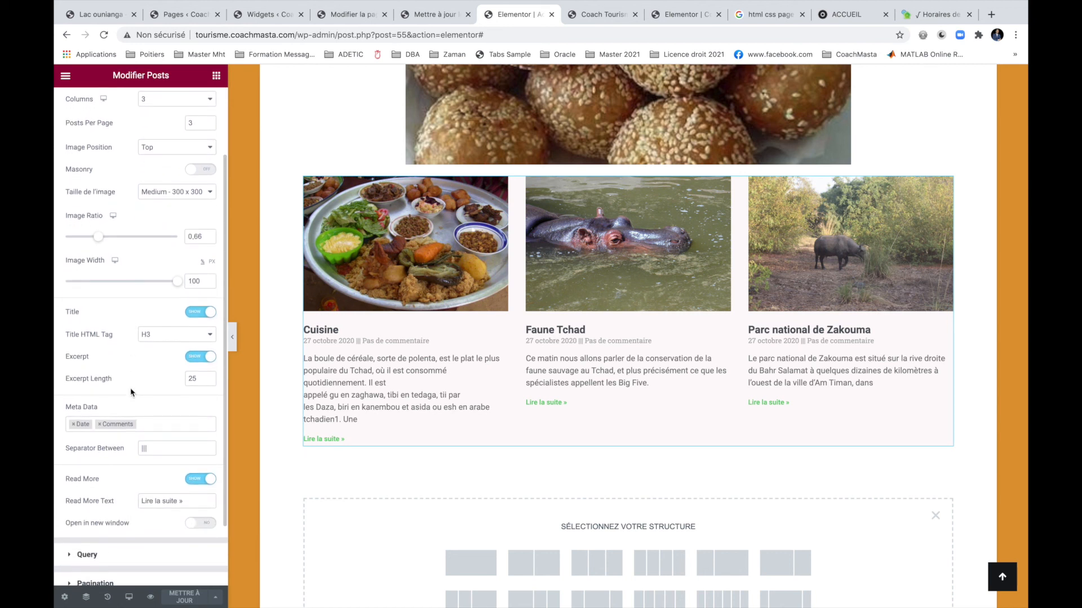
{"action": "scroll", "coordinate": [130, 391], "scroll_direction": "down", "scroll_amount": 1}
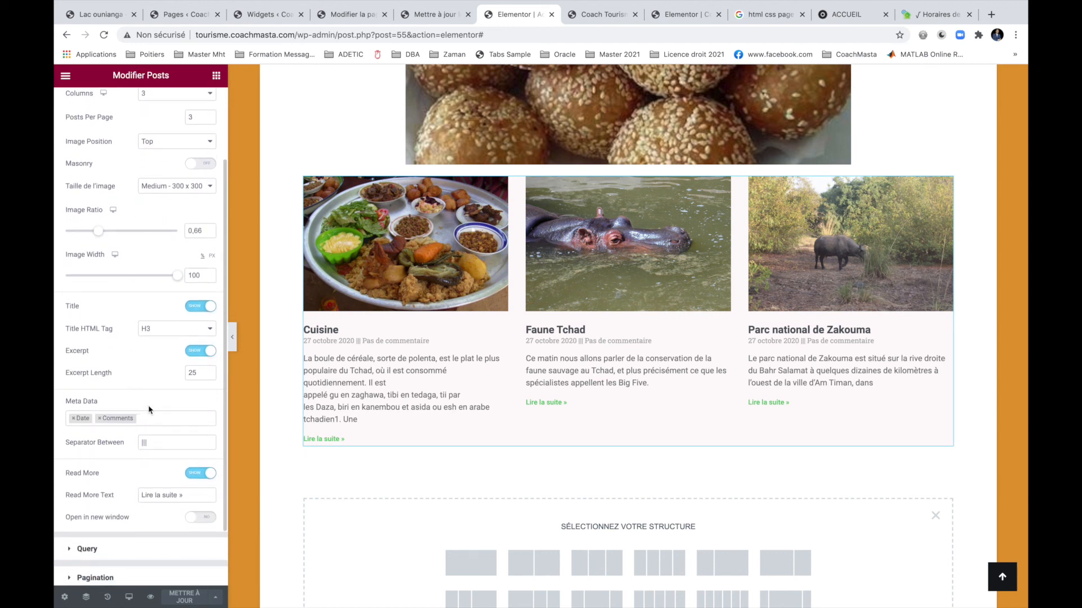
{"action": "left_click", "coordinate": [161, 417]}
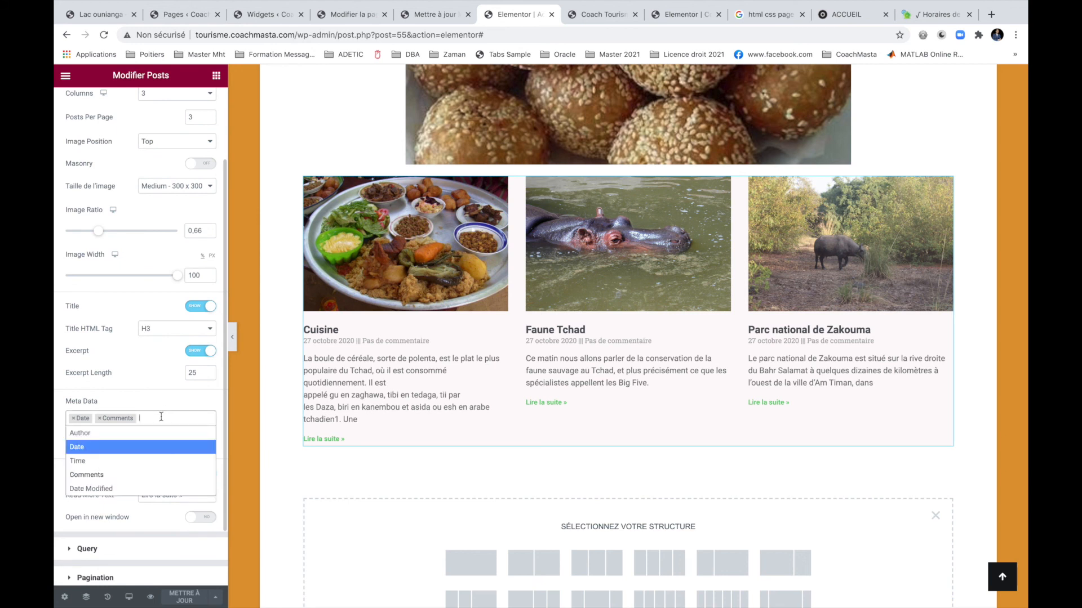
{"action": "type", "text": "cat"}
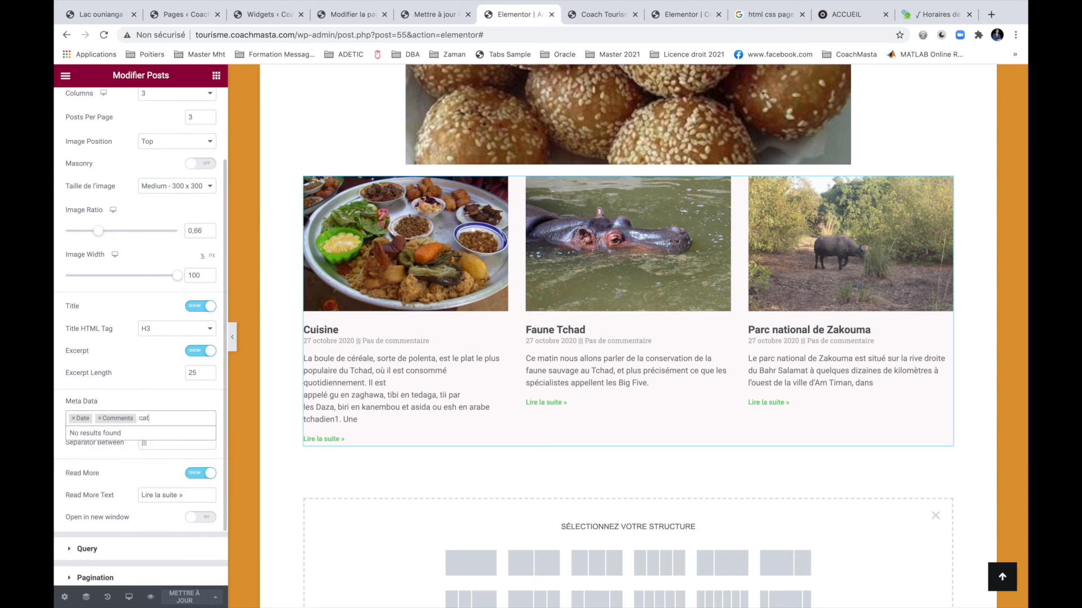
{"action": "key", "text": "BackSpace"}
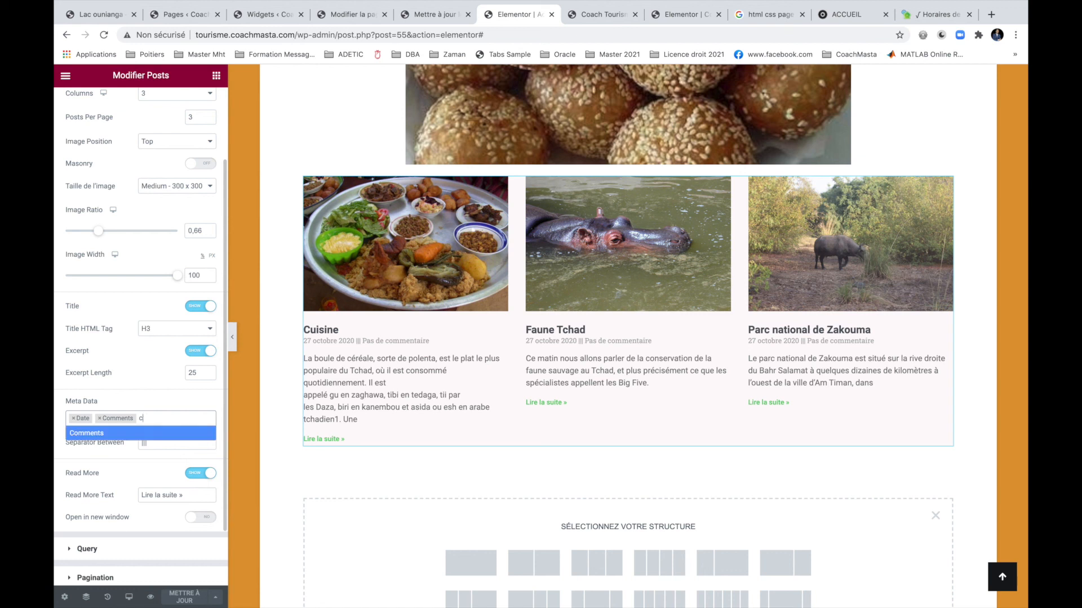
{"action": "key", "text": "BackSpace"}
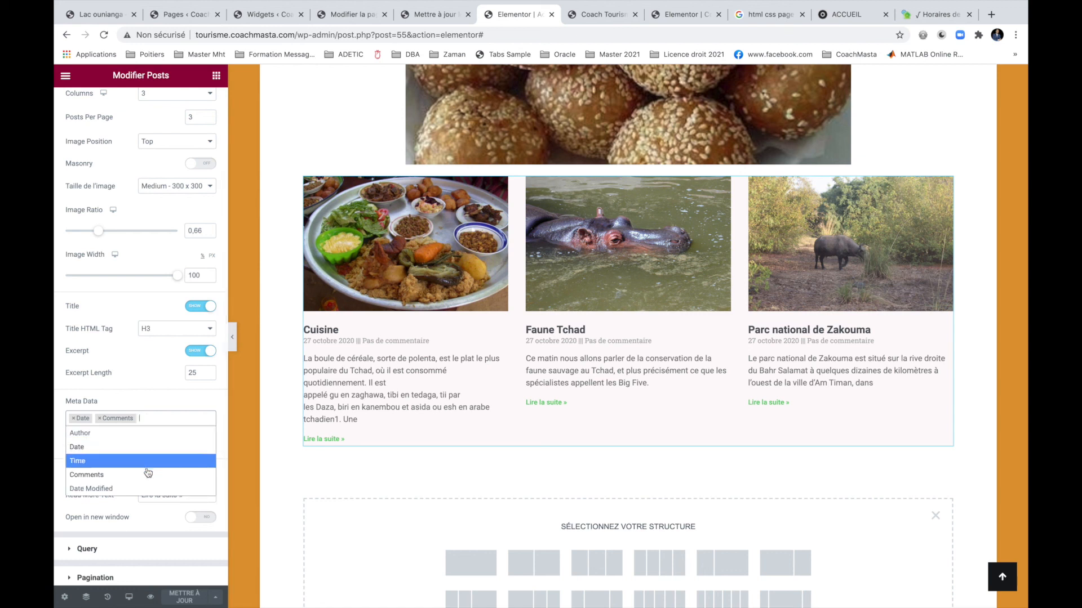
{"action": "left_click", "coordinate": [148, 433]}
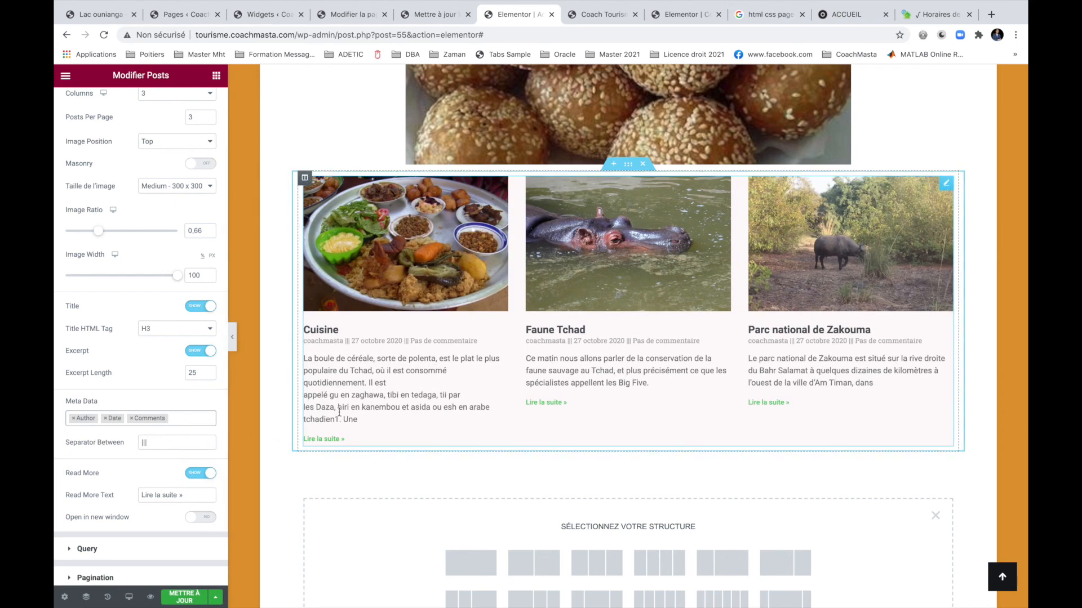
Close the meta data list, leaving Author, Date and Comments selected.
{"action": "left_click", "coordinate": [199, 419]}
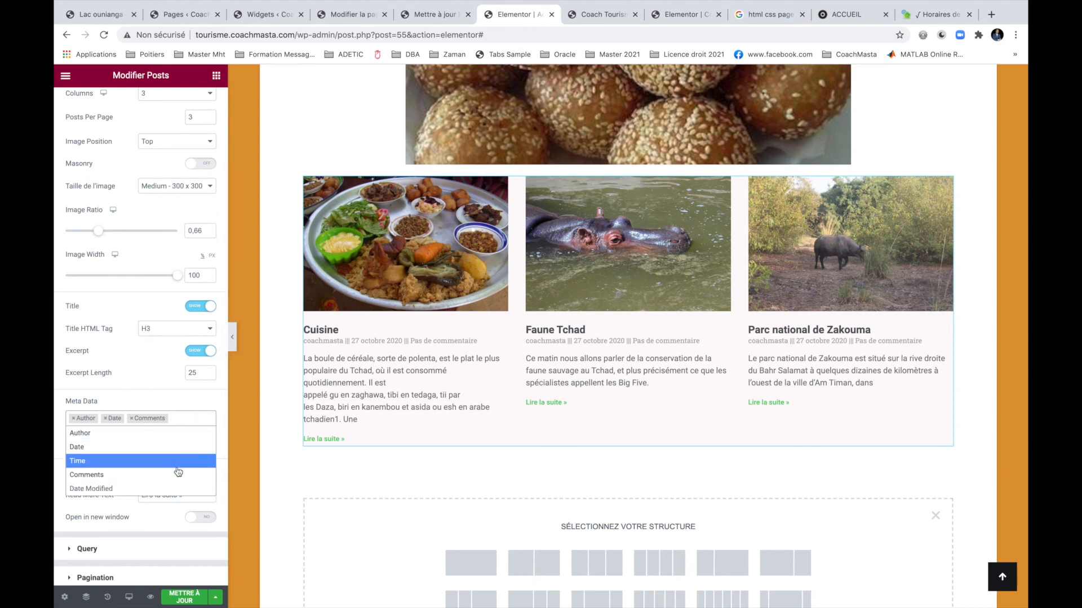
{"action": "type", "text": "c"}
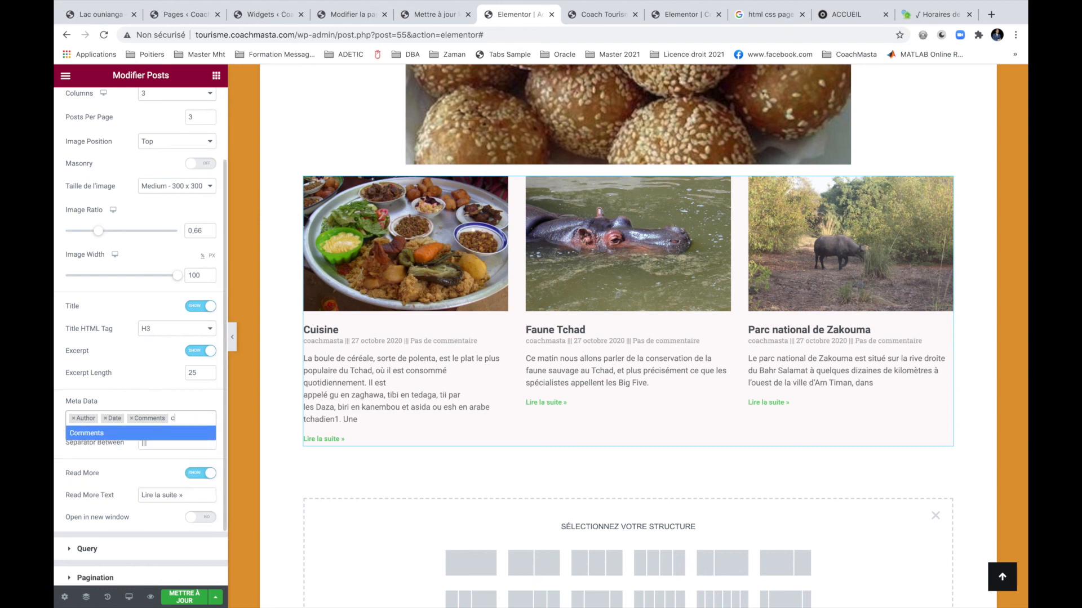
{"action": "key", "text": "BackSpace"}
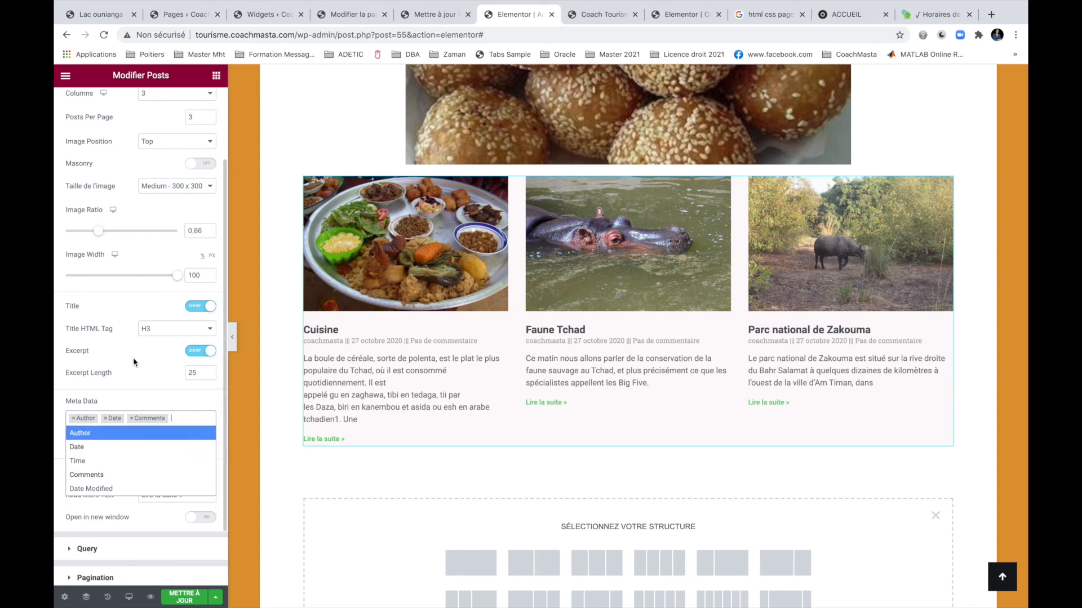
{"action": "left_click", "coordinate": [125, 382]}
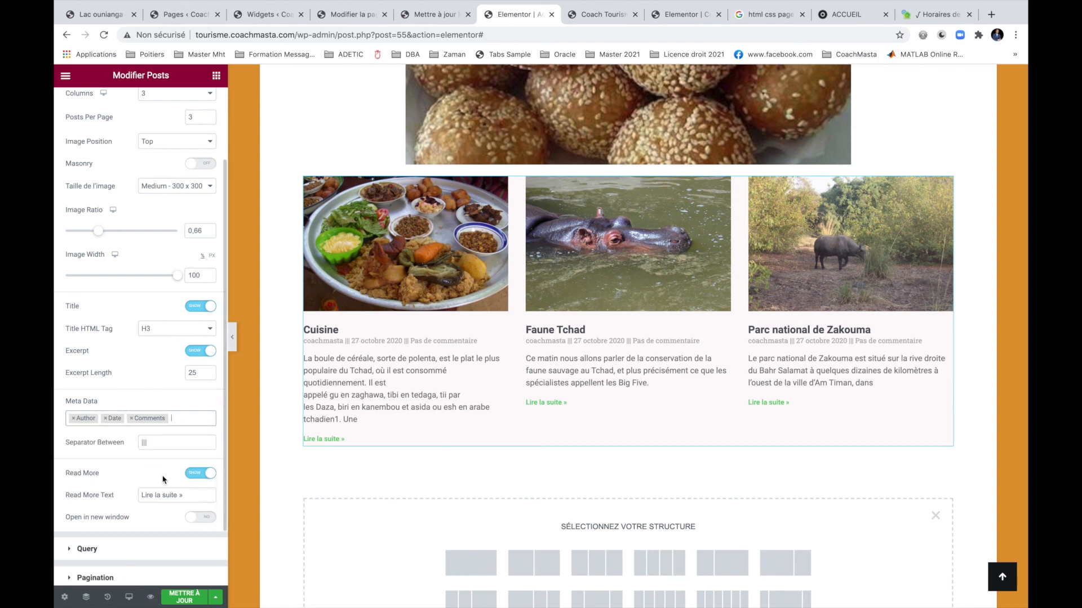
{"action": "scroll", "coordinate": [164, 480], "scroll_direction": "down", "scroll_amount": 1}
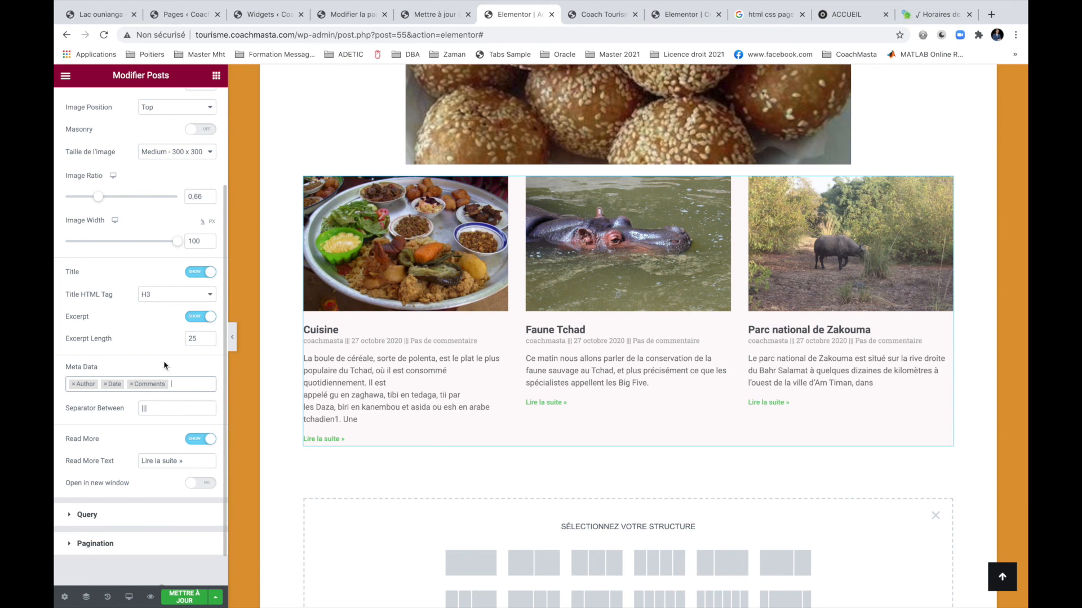
{"action": "scroll", "coordinate": [164, 362], "scroll_direction": "down", "scroll_amount": 1}
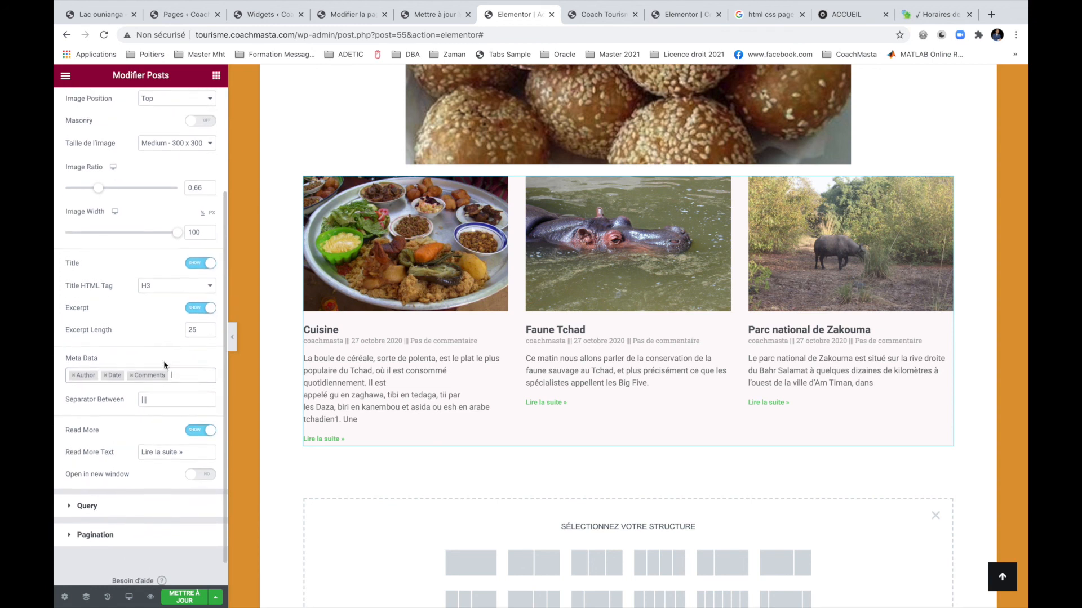
{"action": "scroll", "coordinate": [164, 365], "scroll_direction": "up", "scroll_amount": 5}
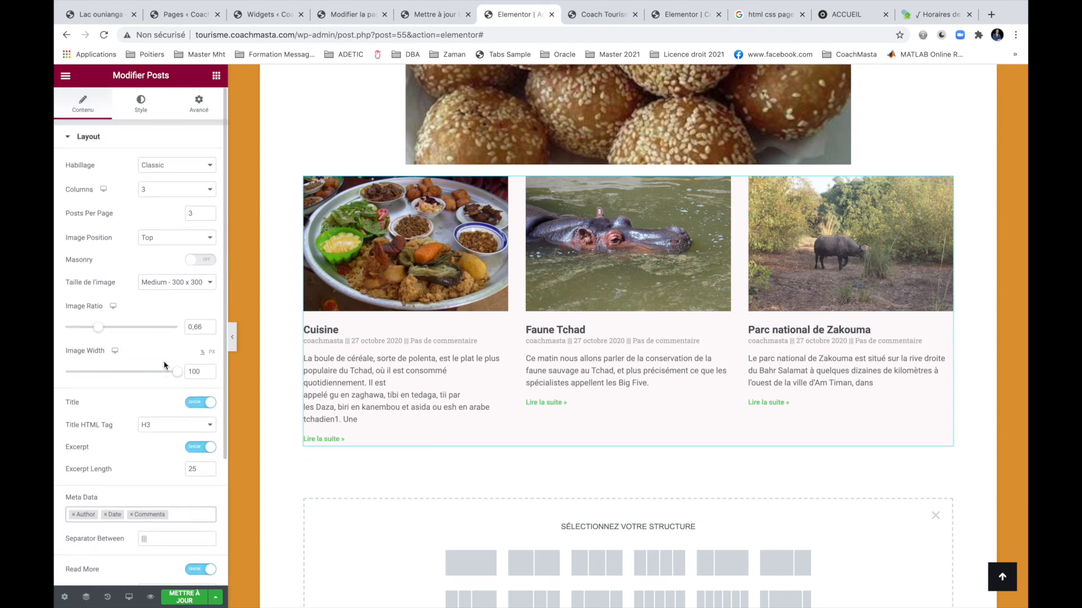
Switch the posts grid to the Cards layout with 'Lire la suite »' read-more links, and save.
{"action": "left_click", "coordinate": [198, 167]}
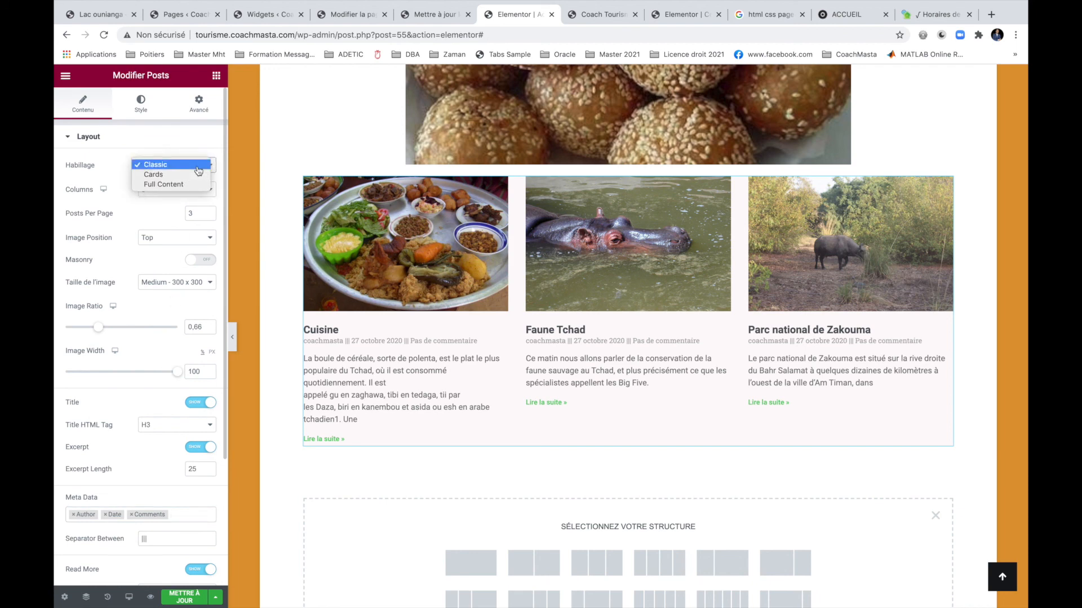
{"action": "left_click", "coordinate": [181, 175]}
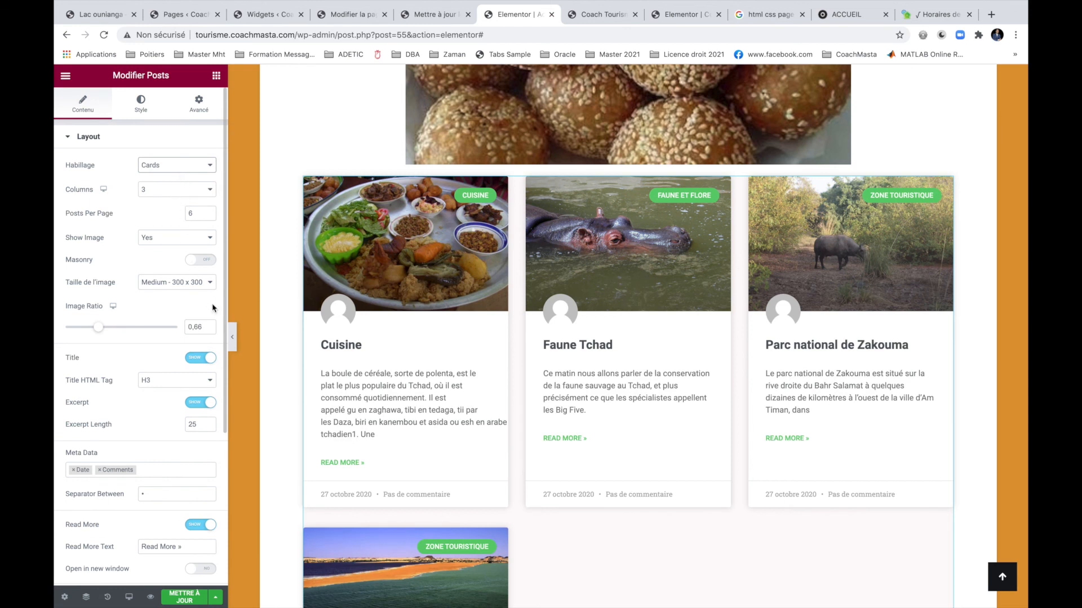
{"action": "left_click_drag", "start_coordinate": [174, 544], "coordinate": [142, 544]}
{"action": "type", "text": "Lire la suite"}
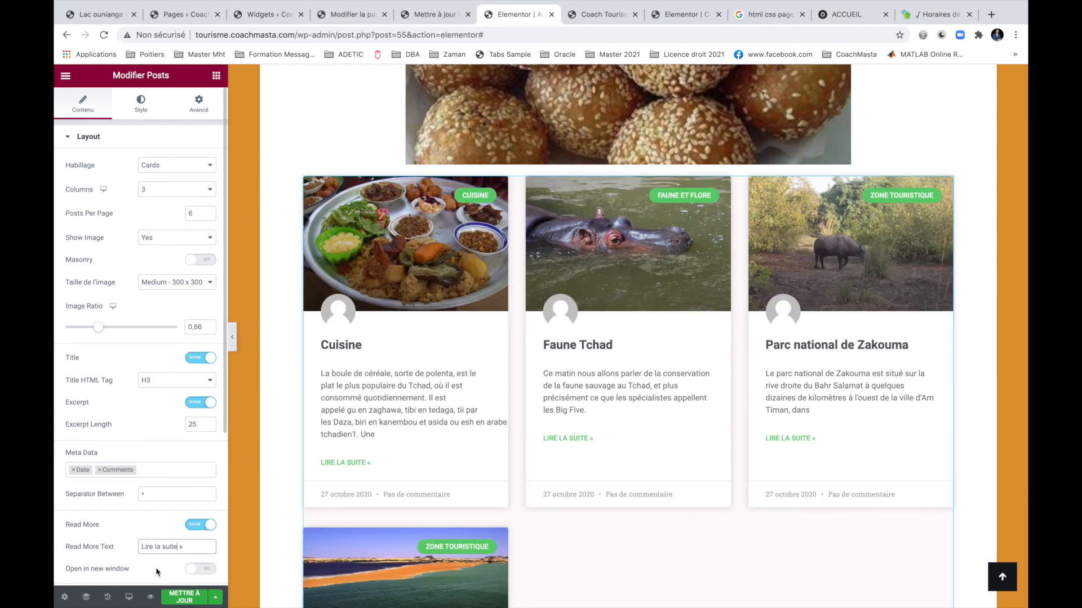
{"action": "left_click", "coordinate": [180, 597]}
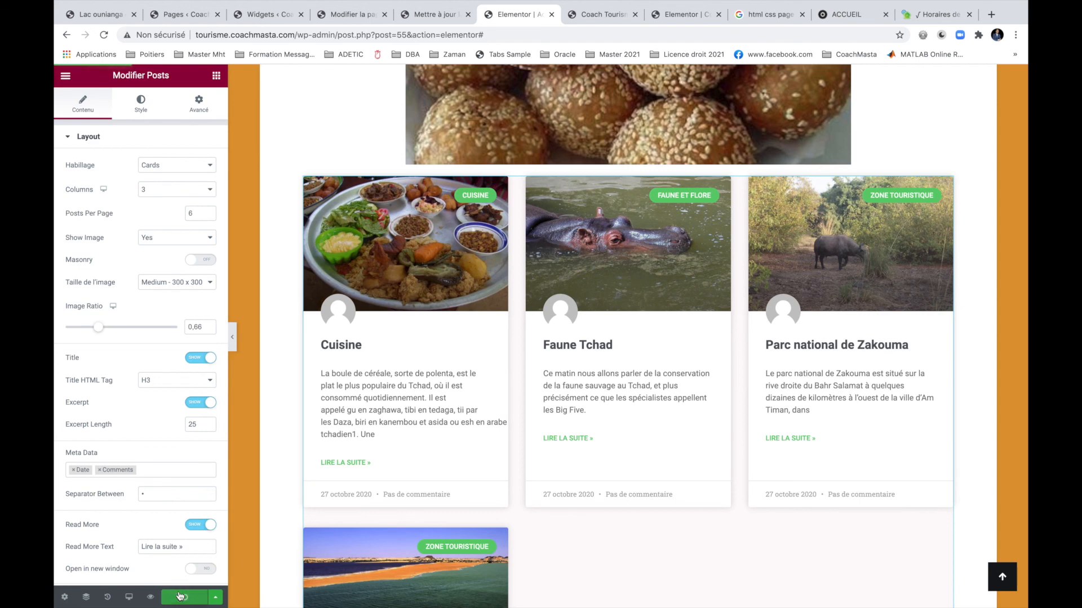
Remove Comments and clear the existing items from the cards' Meta Data.
{"action": "left_click", "coordinate": [166, 470]}
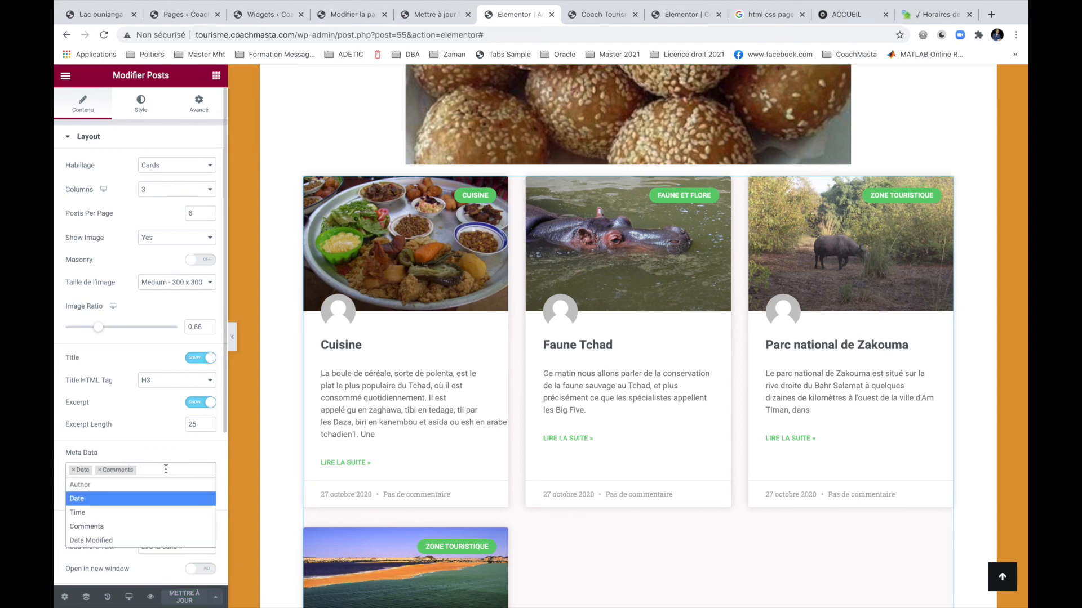
{"action": "left_click", "coordinate": [143, 485]}
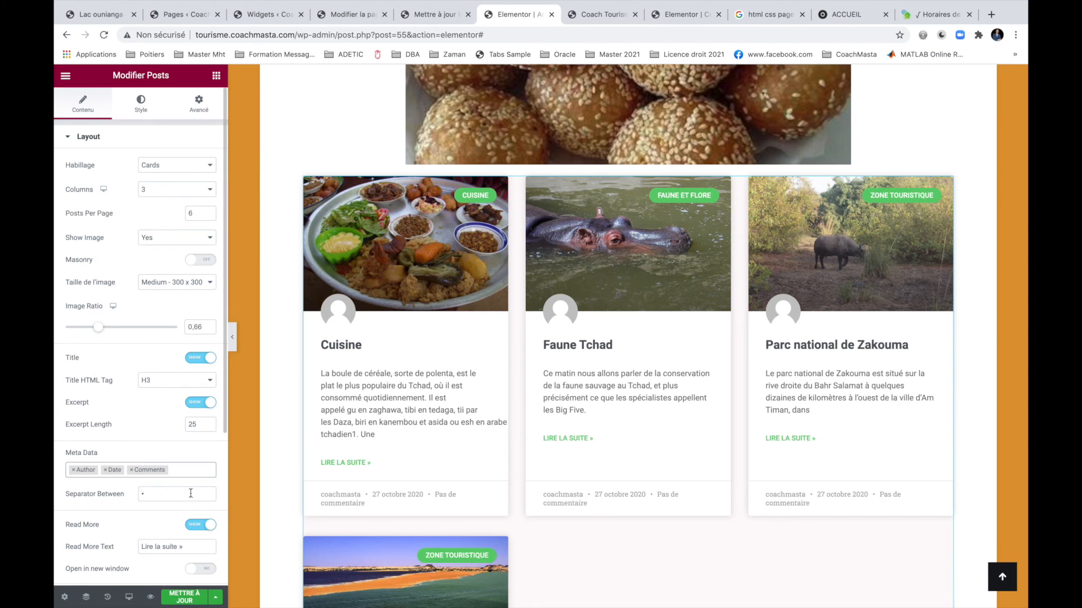
{"action": "left_click", "coordinate": [168, 471]}
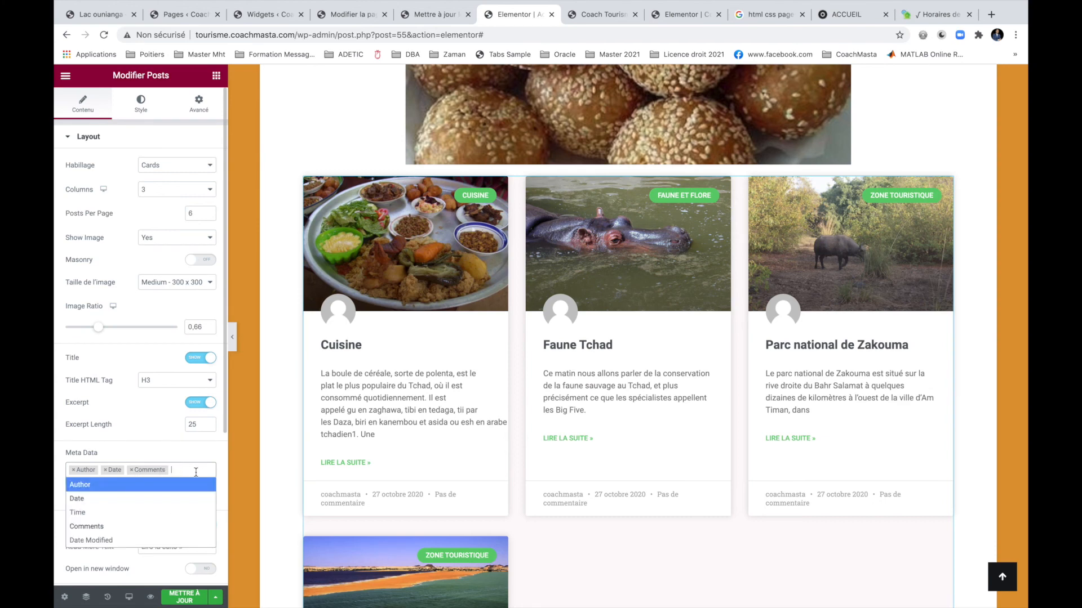
{"action": "key", "text": "BackSpace"}
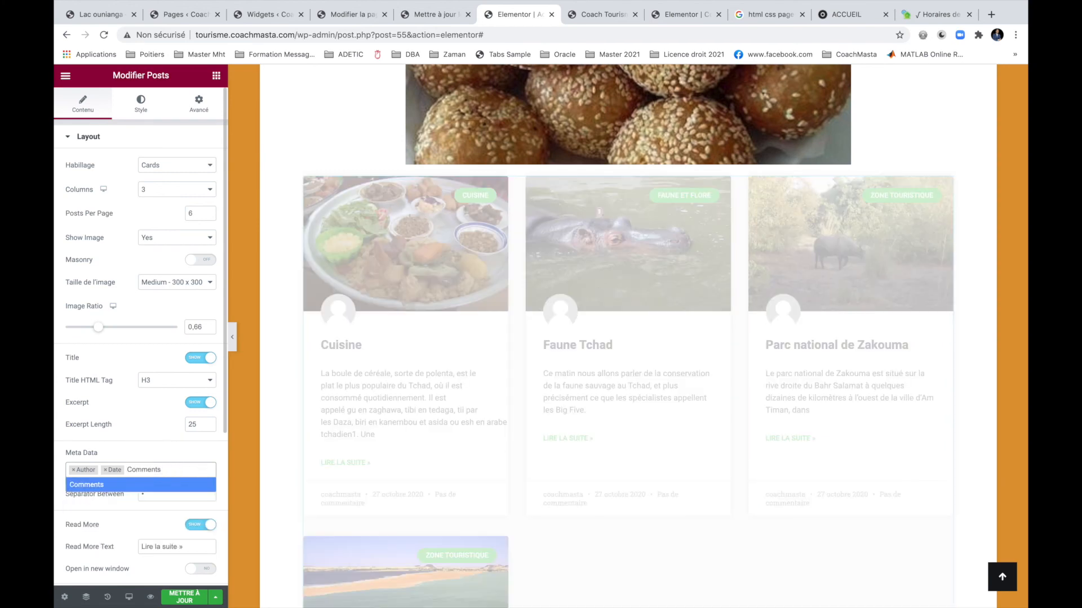
{"action": "left_click", "coordinate": [171, 466]}
{"action": "left_click", "coordinate": [171, 466]}
{"action": "key", "text": "BackSpace"}
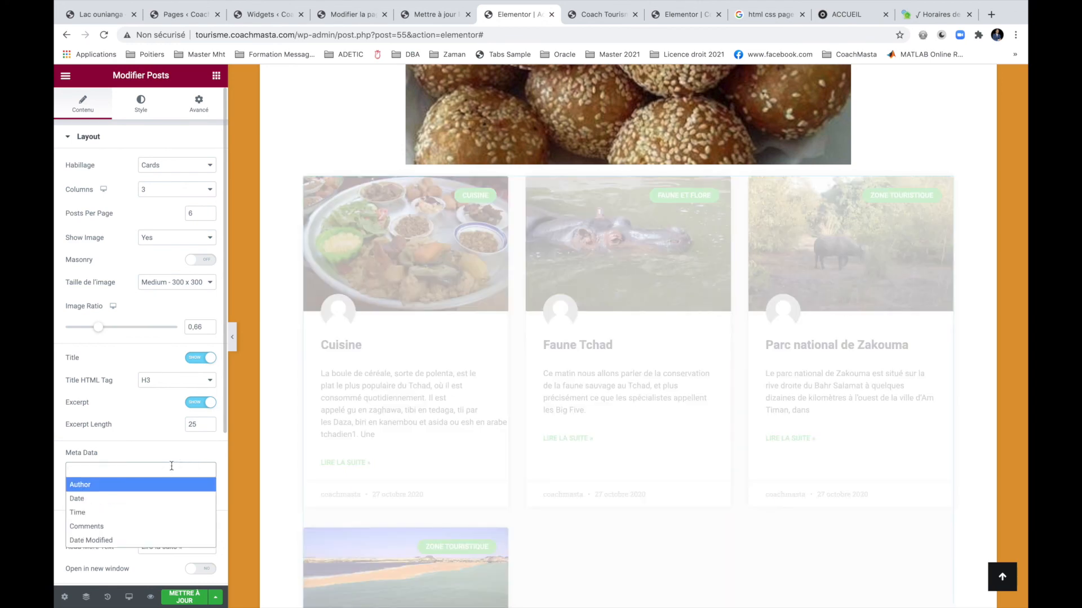
{"action": "key", "text": "BackSpace"}
Add Author, then Date, to the card footers' Meta Data and save the page.
{"action": "left_click", "coordinate": [165, 485]}
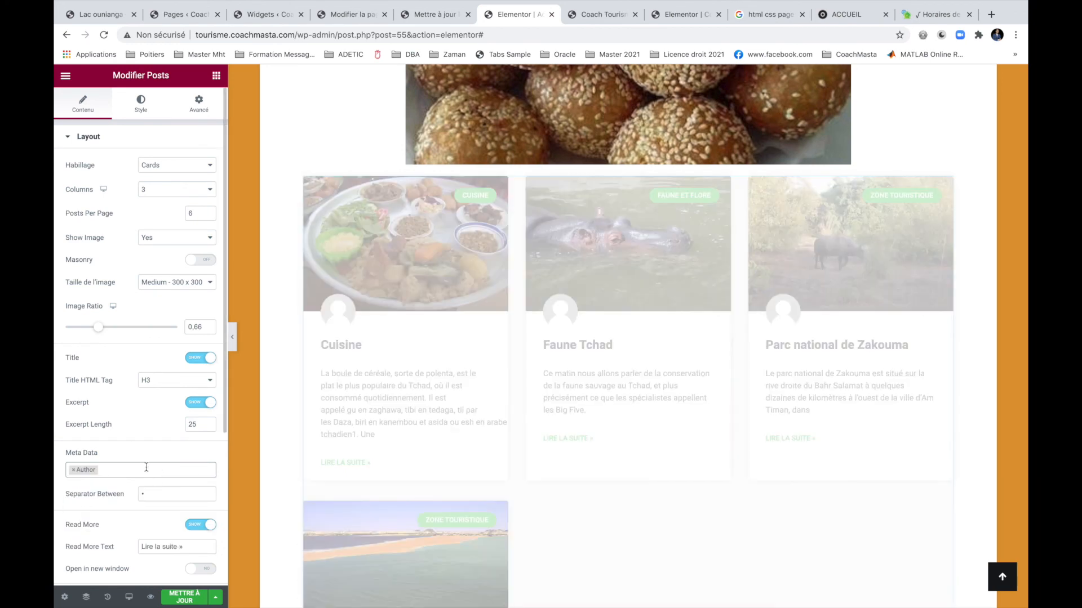
{"action": "left_click", "coordinate": [146, 467]}
{"action": "type", "text": "d"}
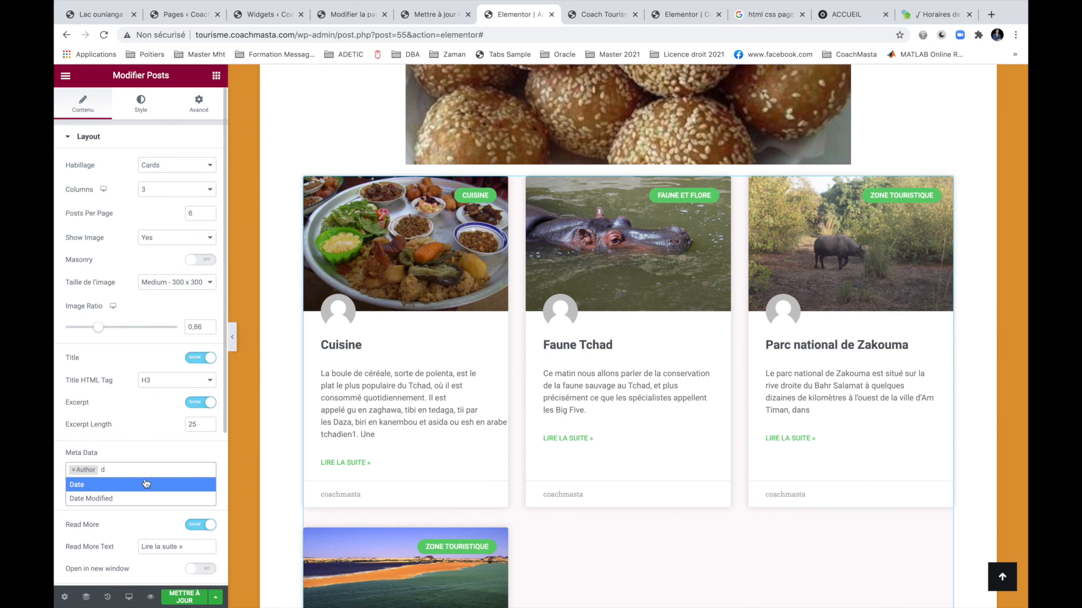
{"action": "left_click", "coordinate": [135, 484]}
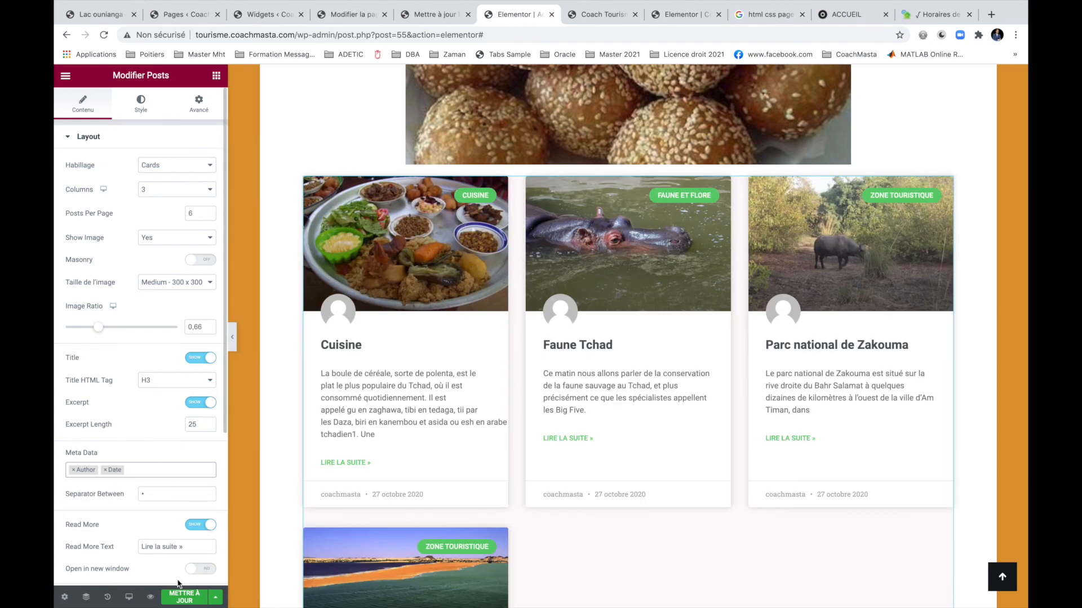
{"action": "left_click", "coordinate": [184, 597]}
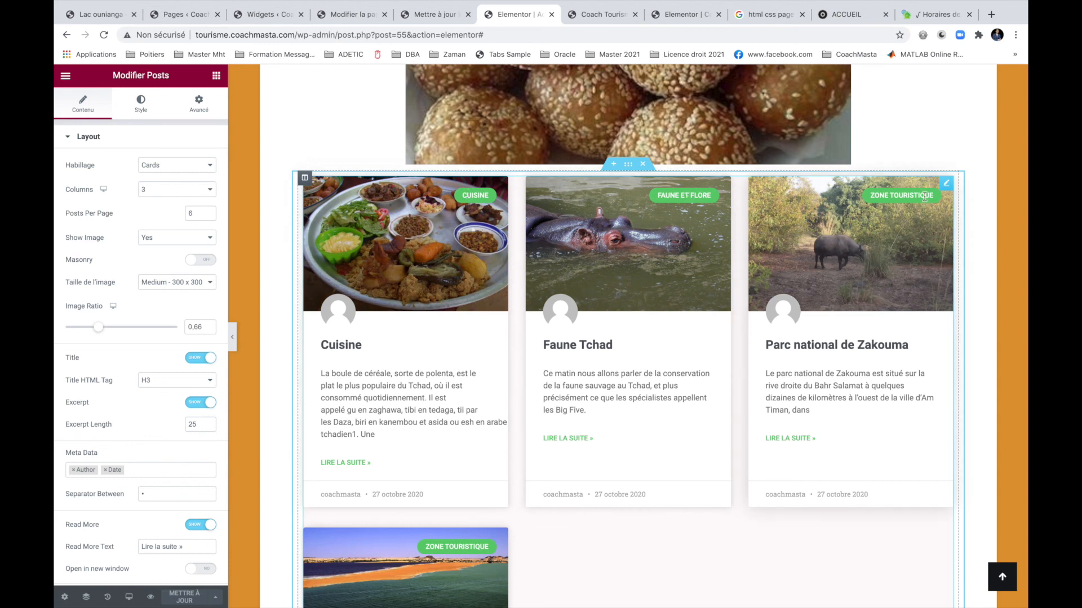
Lower Posts Per Page from 6 to 3, save, and scroll the preview to check the single row.
{"action": "scroll", "coordinate": [750, 373], "scroll_direction": "down", "scroll_amount": 3}
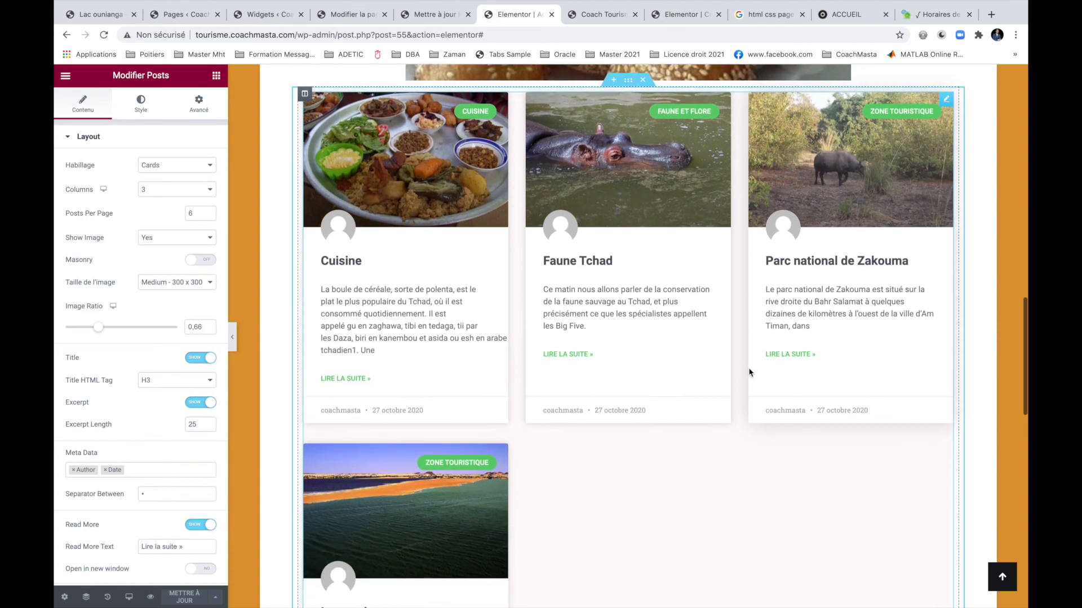
{"action": "left_click", "coordinate": [209, 217]}
{"action": "left_click", "coordinate": [209, 217]}
{"action": "left_click", "coordinate": [209, 217]}
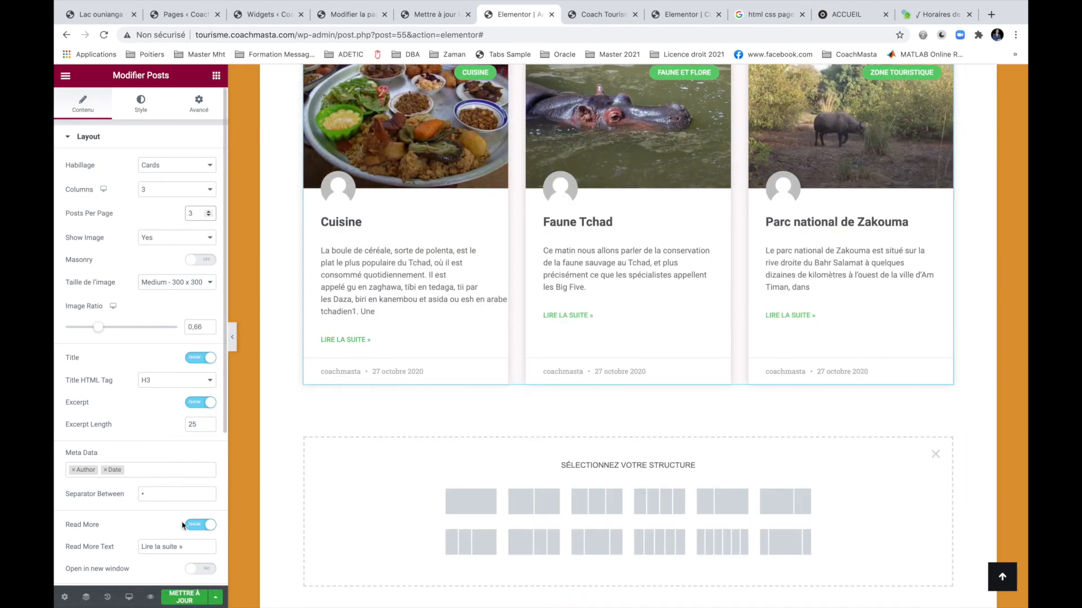
{"action": "left_click", "coordinate": [176, 601]}
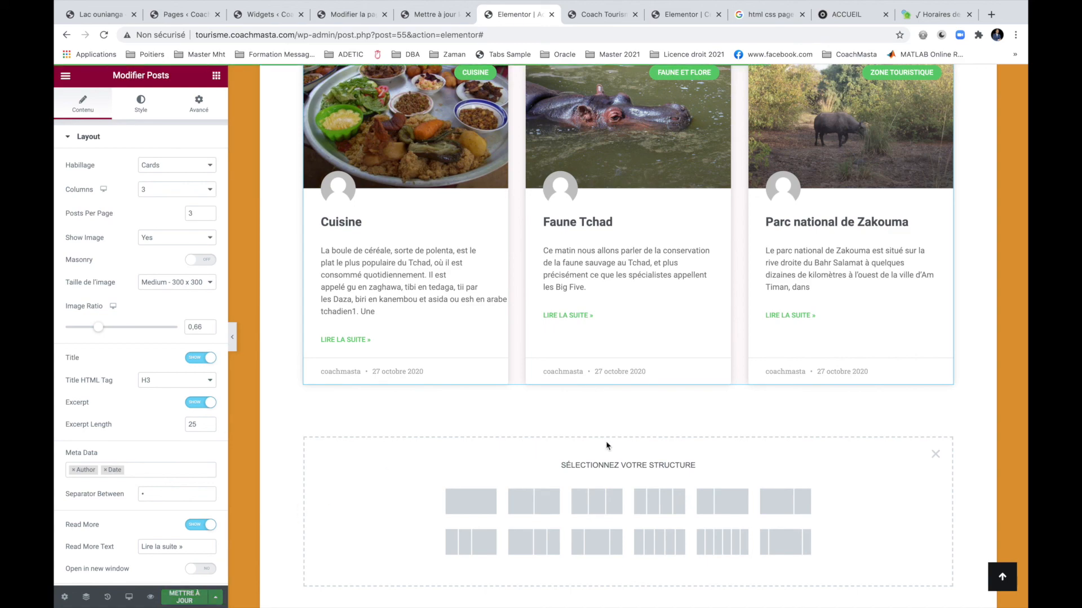
{"action": "scroll", "coordinate": [606, 445], "scroll_direction": "up", "scroll_amount": 15}
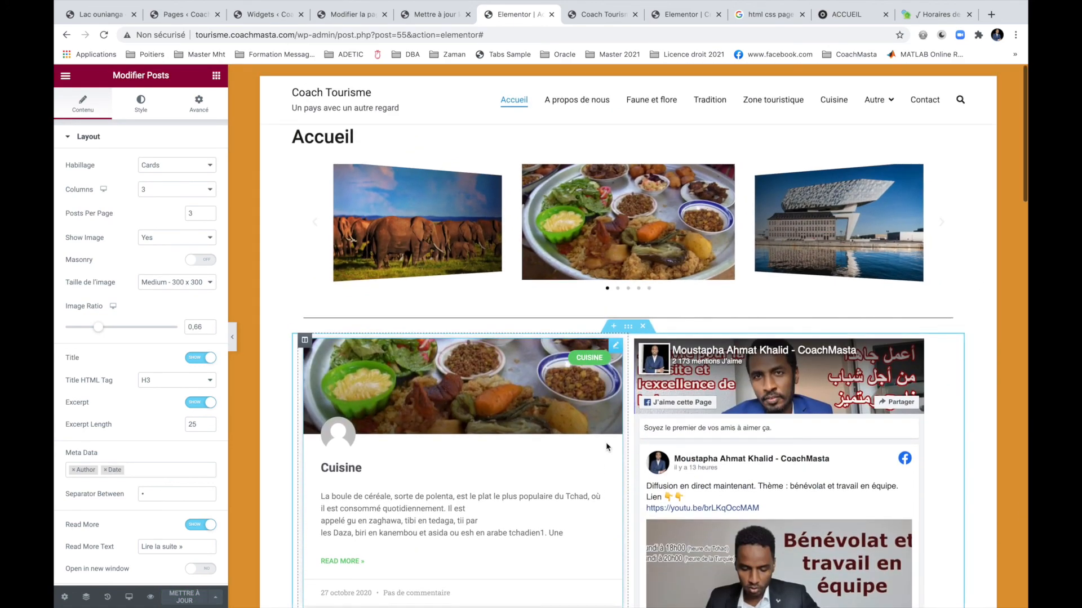
{"action": "scroll", "coordinate": [606, 441], "scroll_direction": "down", "scroll_amount": 10}
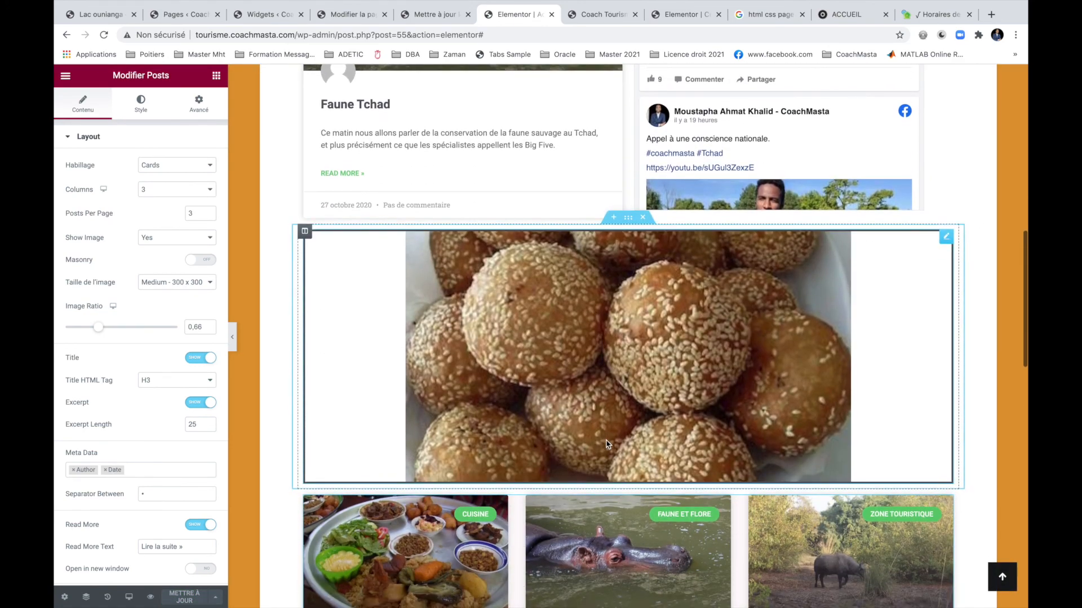
Insert the modern building-over-water photo as the featured image's fallback.
{"action": "left_click", "coordinate": [946, 238]}
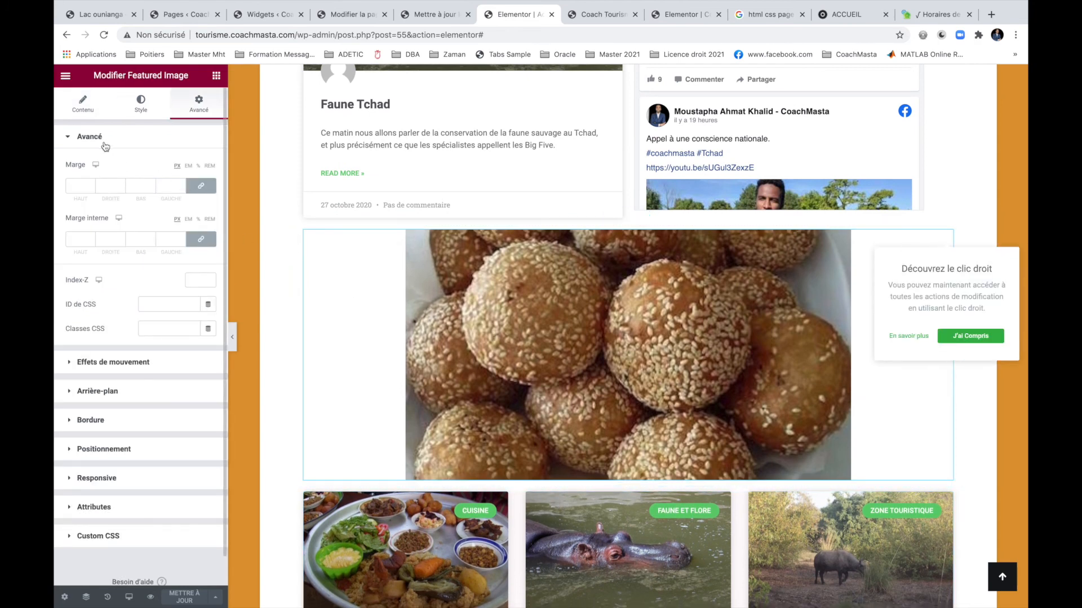
{"action": "left_click", "coordinate": [95, 111]}
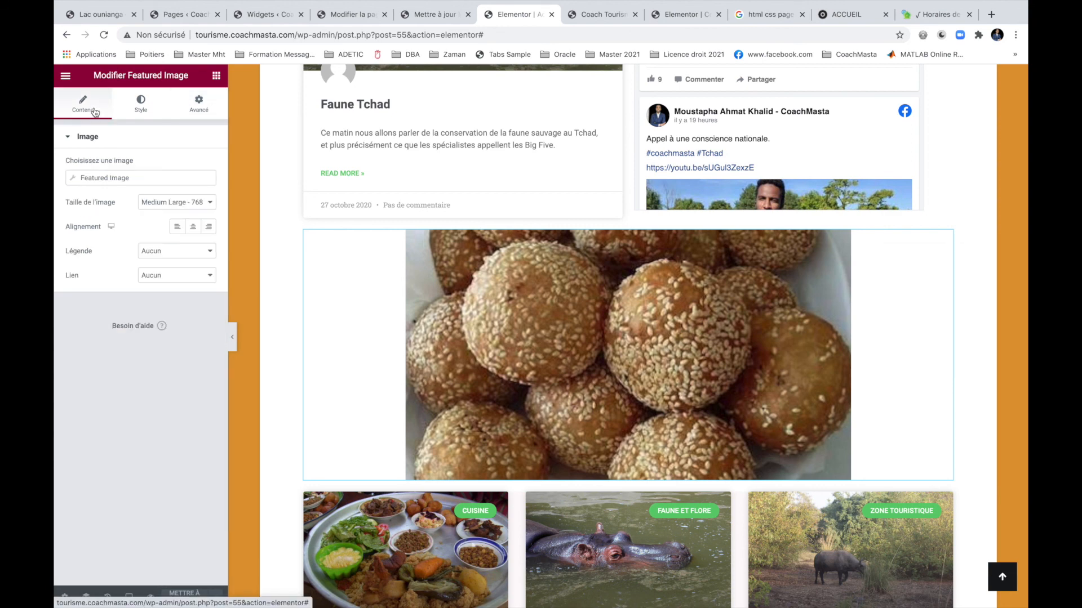
{"action": "left_click", "coordinate": [144, 178]}
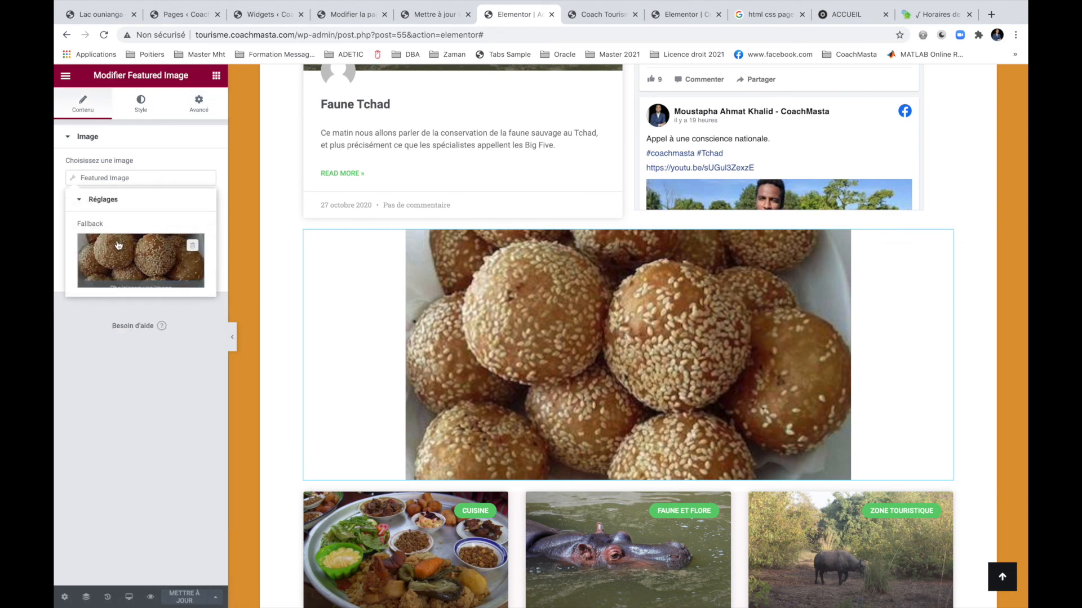
{"action": "left_click", "coordinate": [138, 280]}
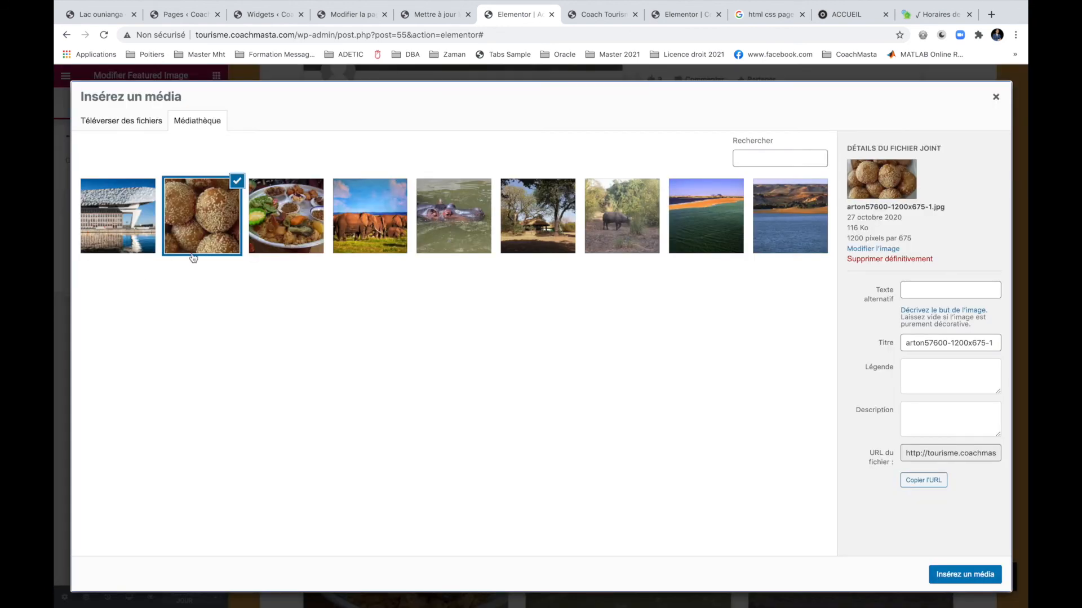
{"action": "left_click", "coordinate": [442, 243]}
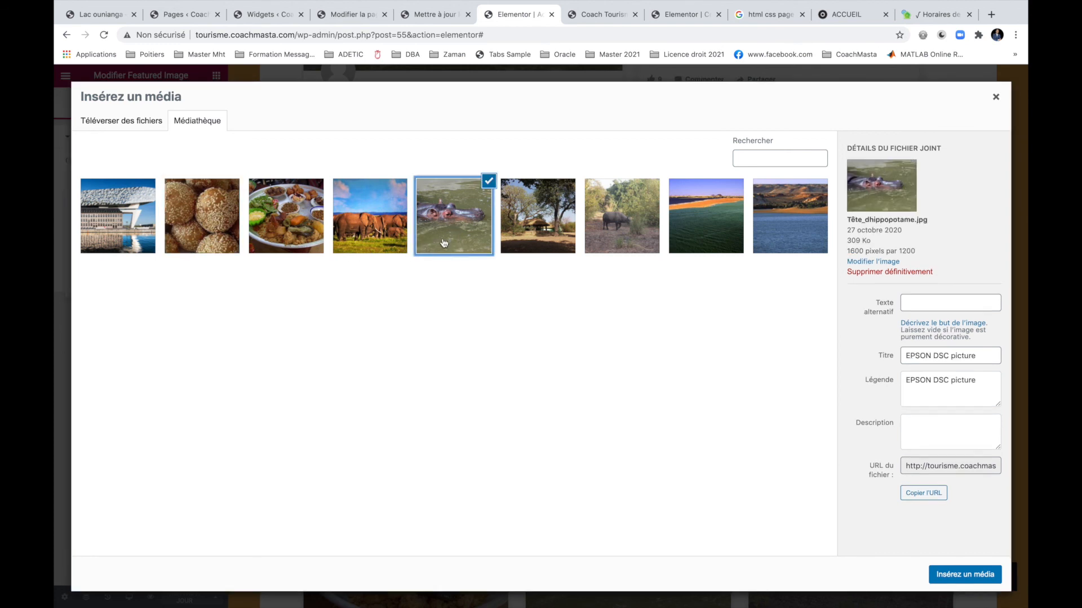
{"action": "left_click", "coordinate": [104, 229]}
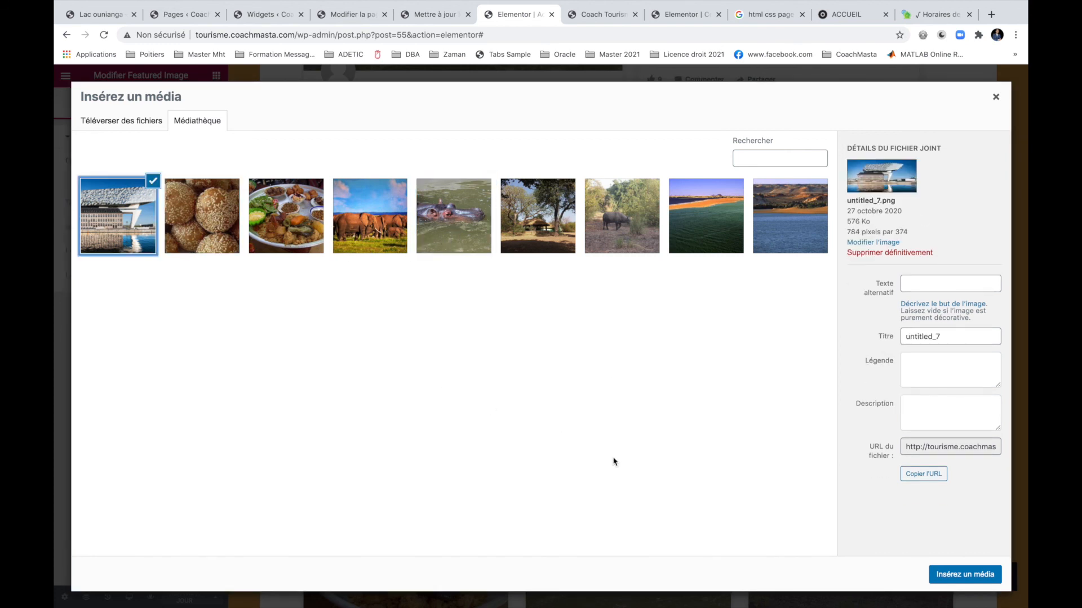
{"action": "left_click", "coordinate": [966, 576]}
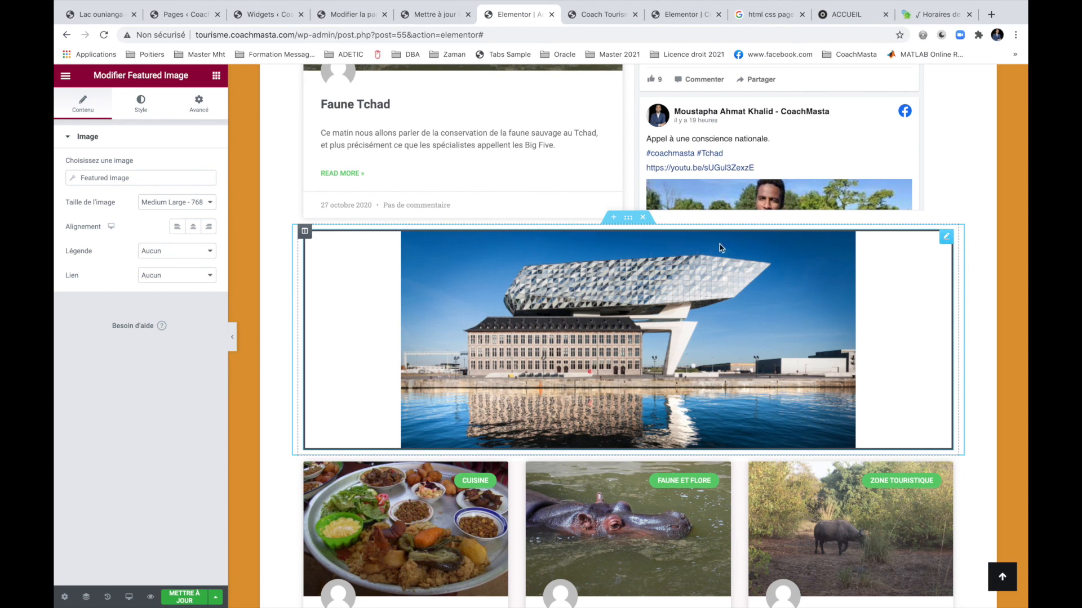
Try Large 1024 x 1024, then set the image size back to Medium Large.
{"action": "left_click", "coordinate": [210, 202]}
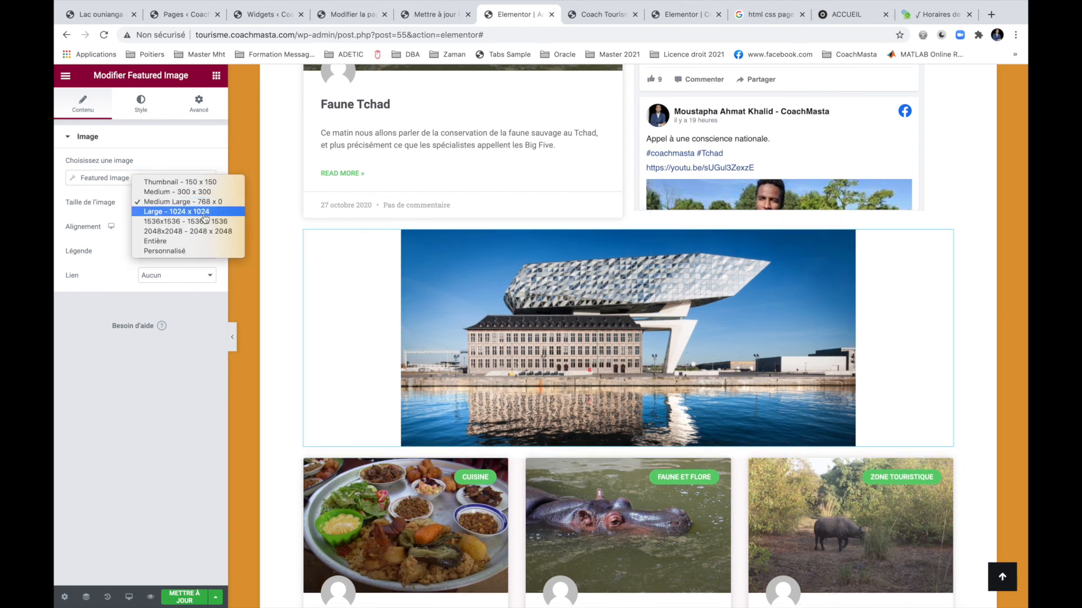
{"action": "left_click", "coordinate": [202, 212]}
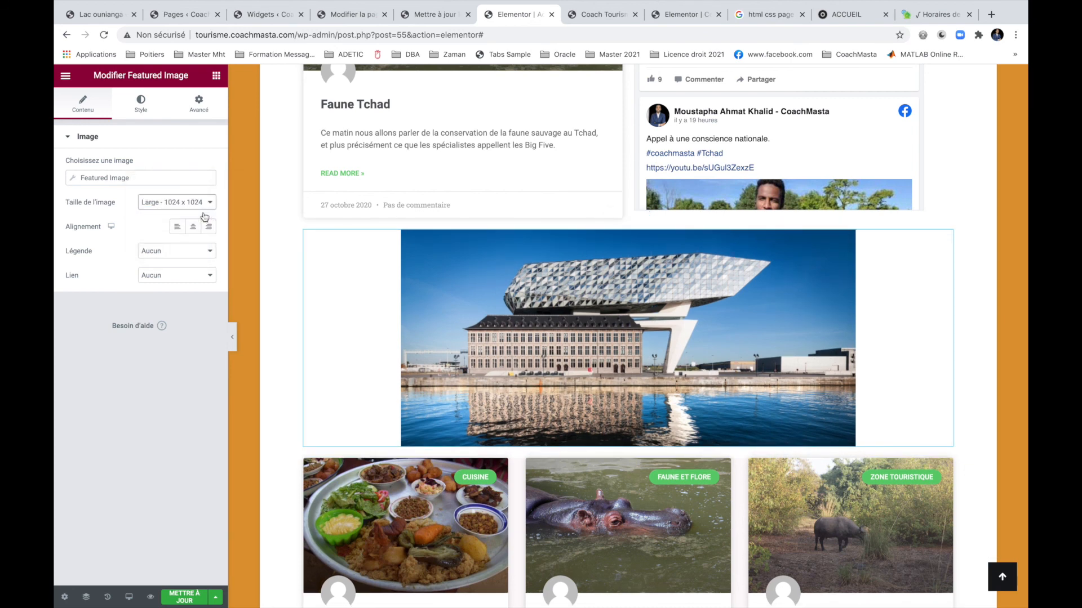
{"action": "left_click", "coordinate": [202, 206]}
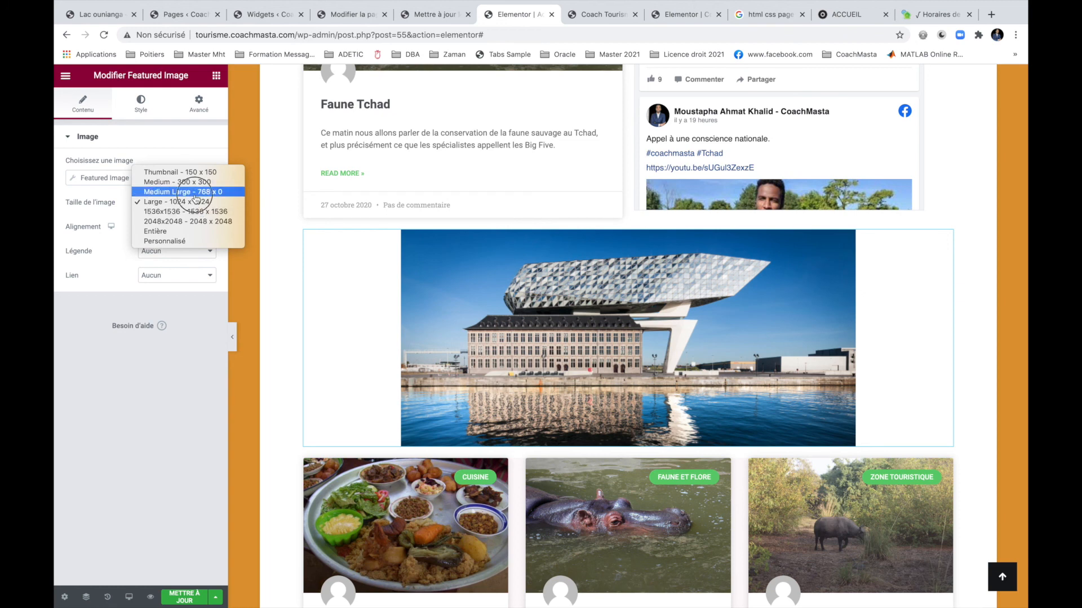
{"action": "left_click", "coordinate": [421, 276]}
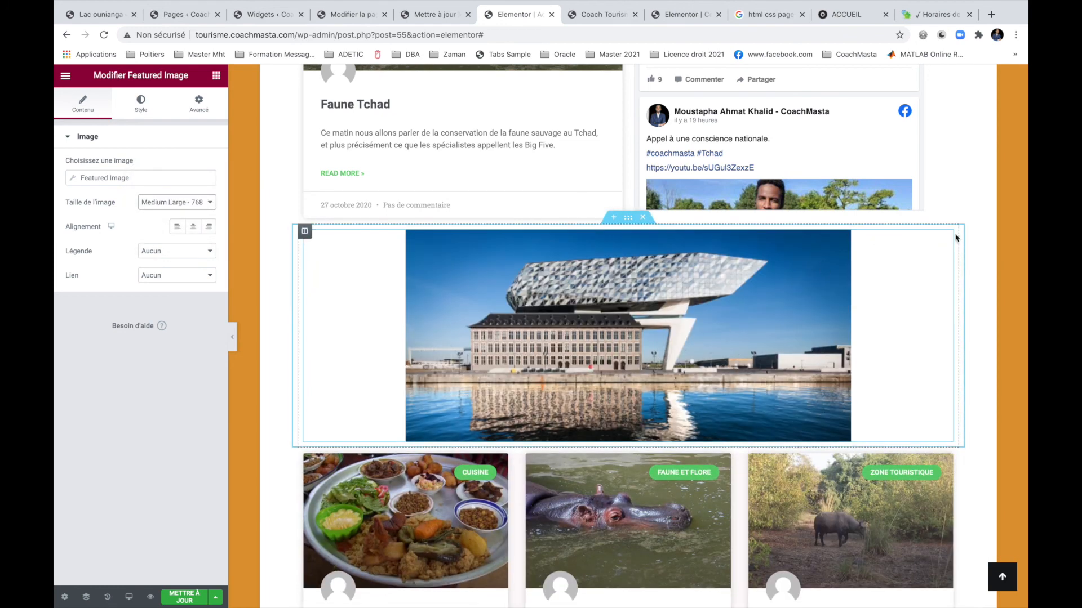
{"action": "mouse_move", "coordinate": [949, 241]}
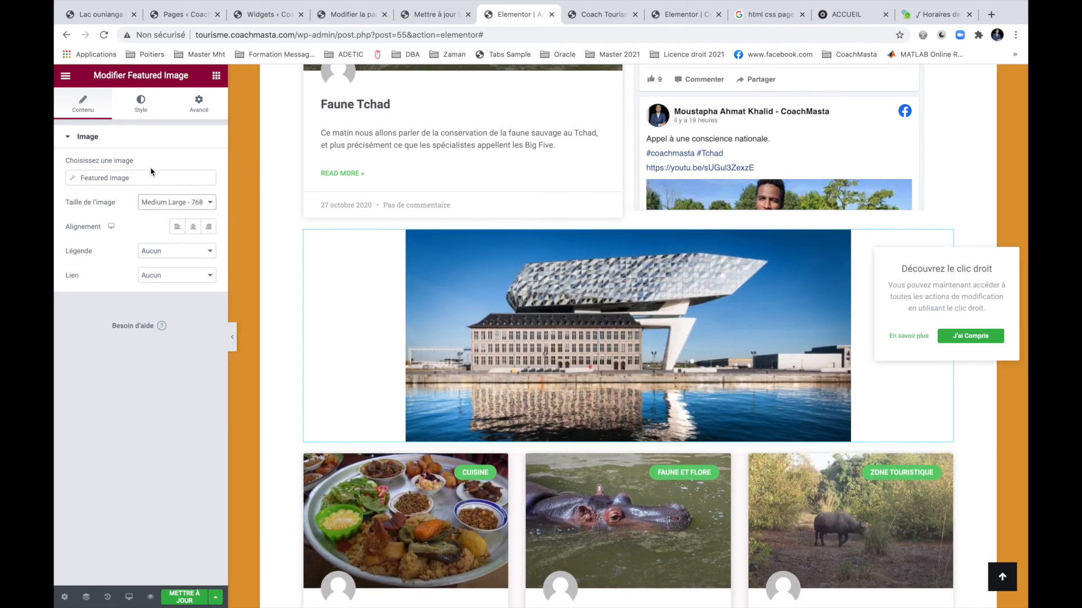
{"action": "left_click", "coordinate": [115, 177]}
Replace the featured image's fallback with Tête_dhippopotame.jpg and open the caption options.
{"action": "left_click", "coordinate": [145, 282]}
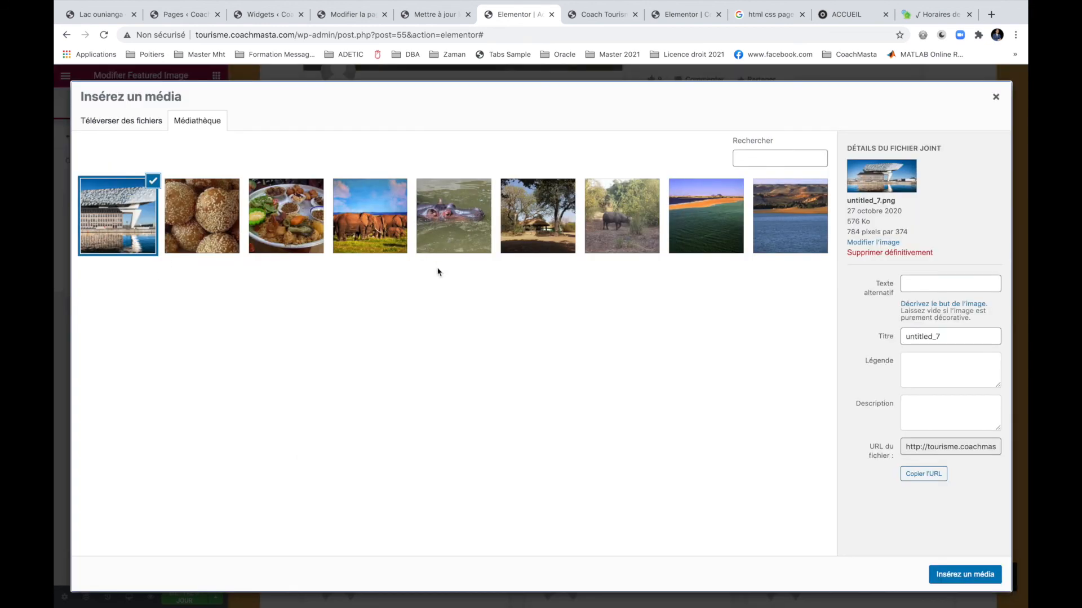
{"action": "left_click", "coordinate": [476, 223]}
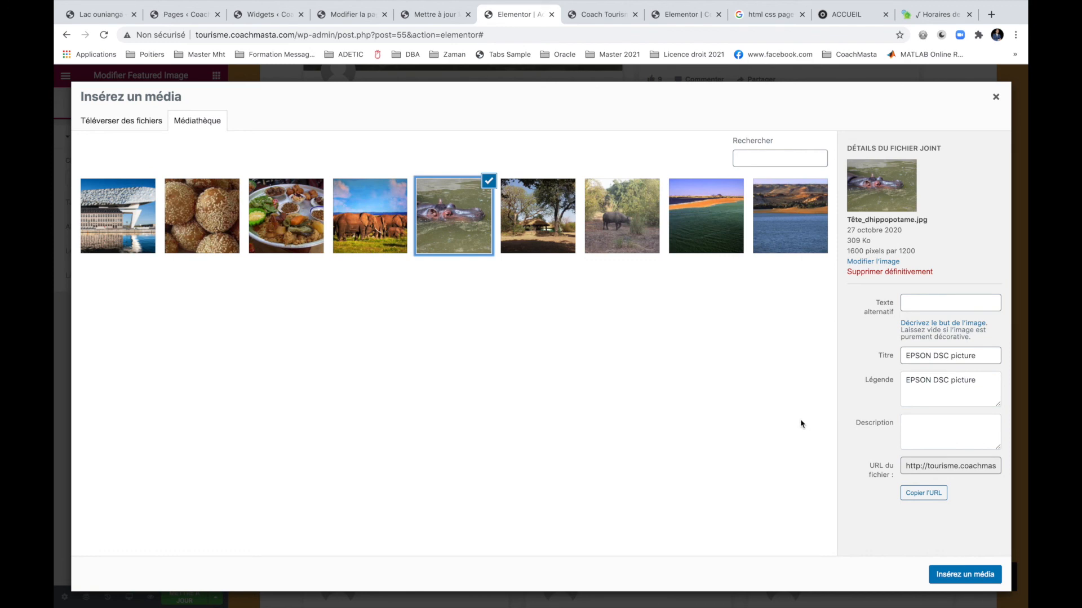
{"action": "left_click", "coordinate": [964, 574]}
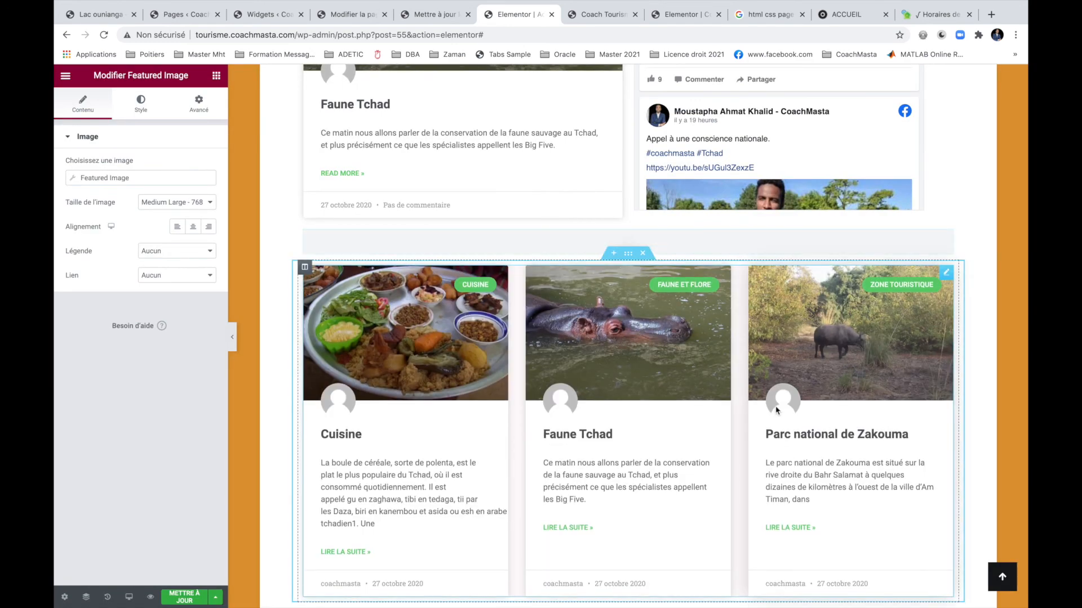
{"action": "scroll", "coordinate": [819, 323], "scroll_direction": "down", "scroll_amount": 3}
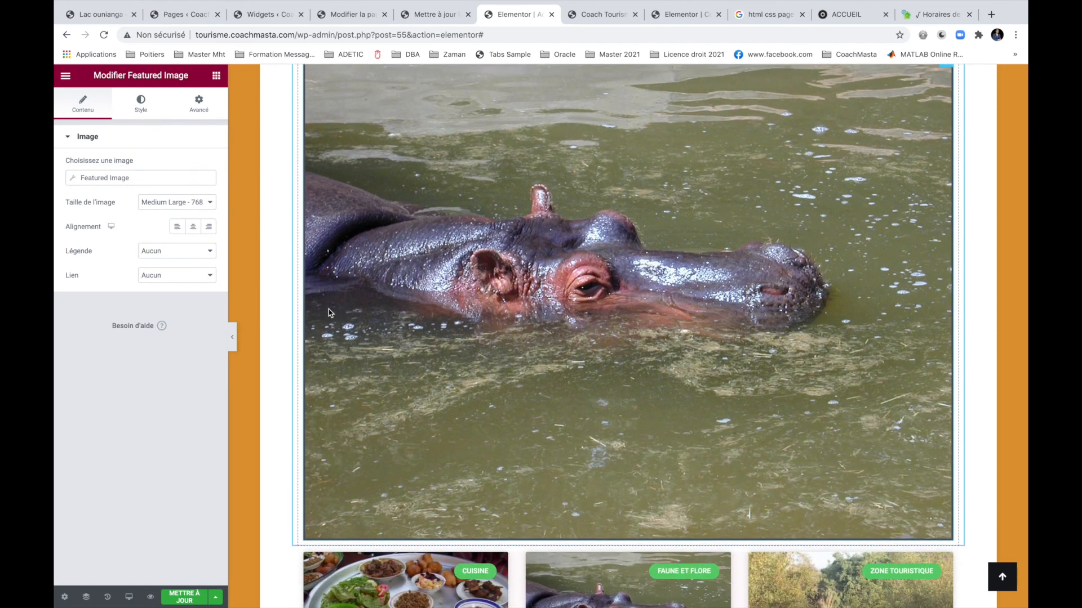
{"action": "left_click", "coordinate": [191, 253]}
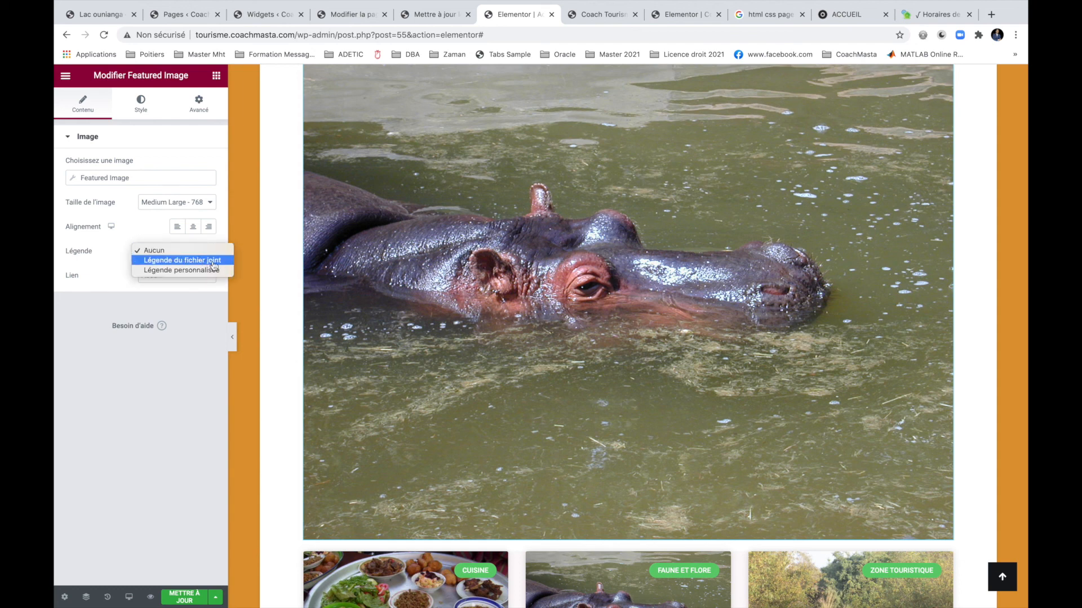
Give the hippo image a custom caption reading 'Un bmonde'.
{"action": "left_click", "coordinate": [175, 271]}
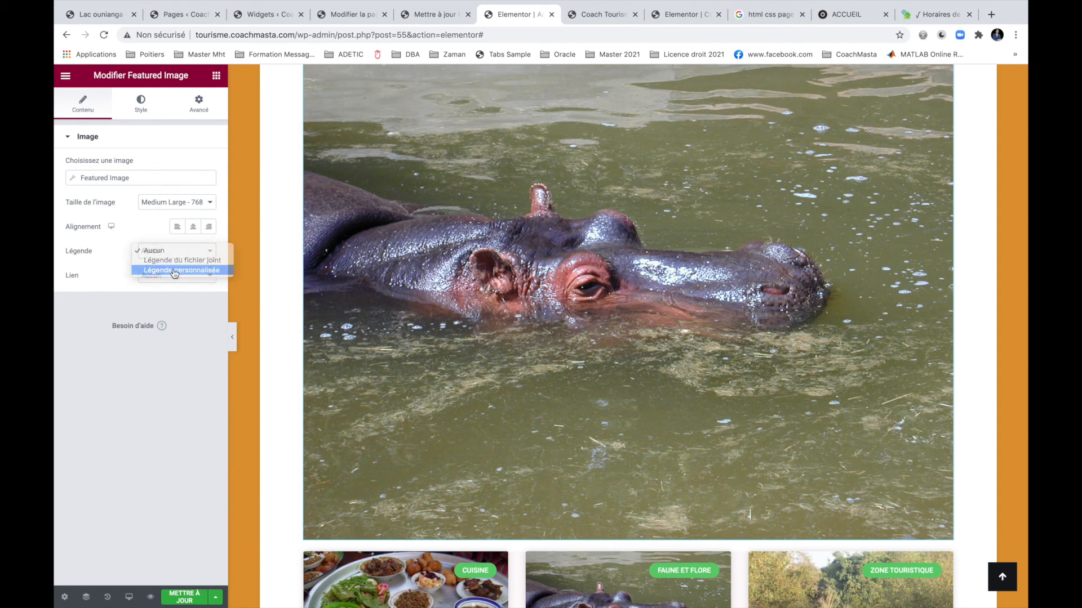
{"action": "left_click", "coordinate": [162, 275]}
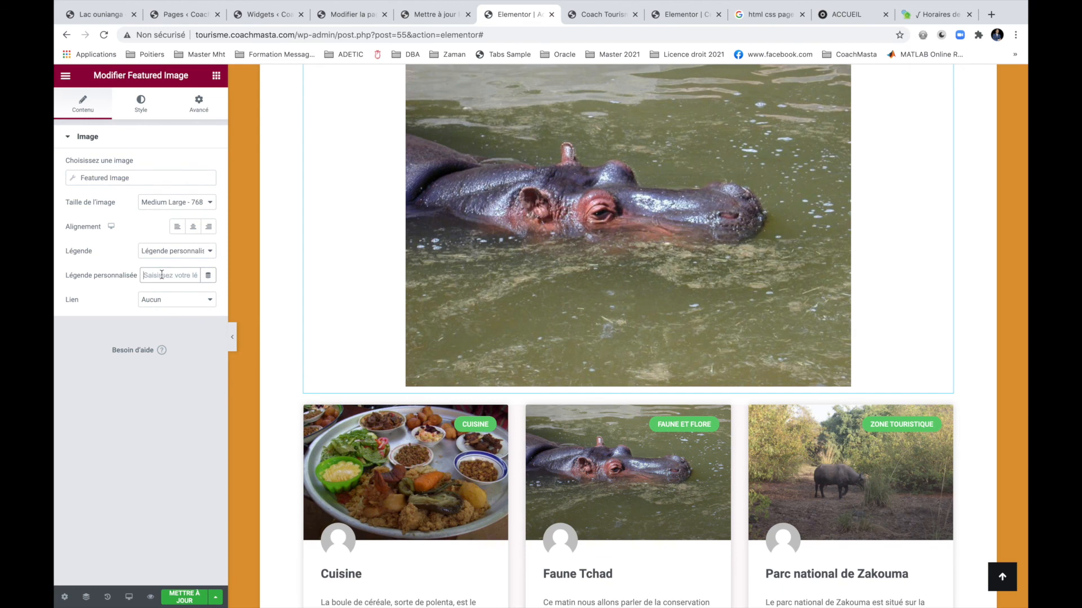
{"action": "type", "text": "U"}
{"action": "type", "text": "n bo"}
{"action": "type", "text": "onde"}
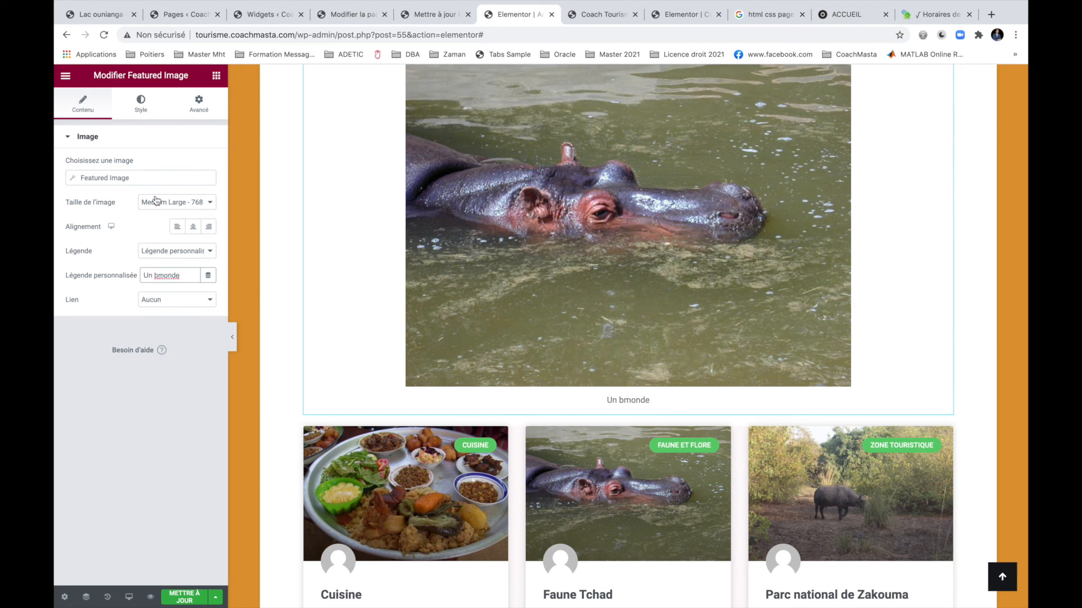
Enlarge the image from Large 1024 x 1024 to the 1536x1536 size.
{"action": "left_click", "coordinate": [154, 201]}
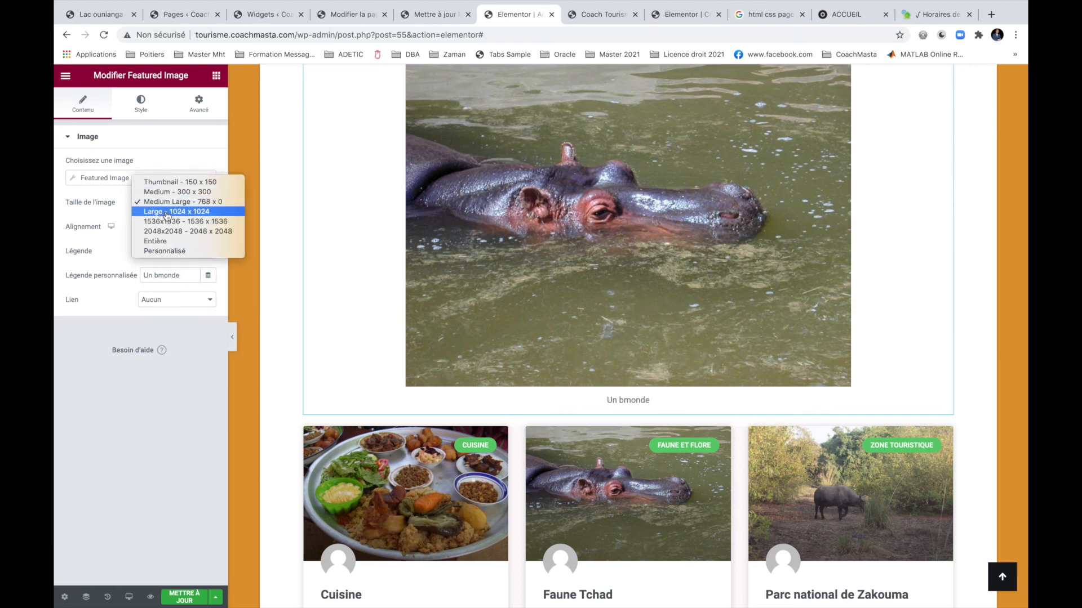
{"action": "left_click", "coordinate": [173, 214]}
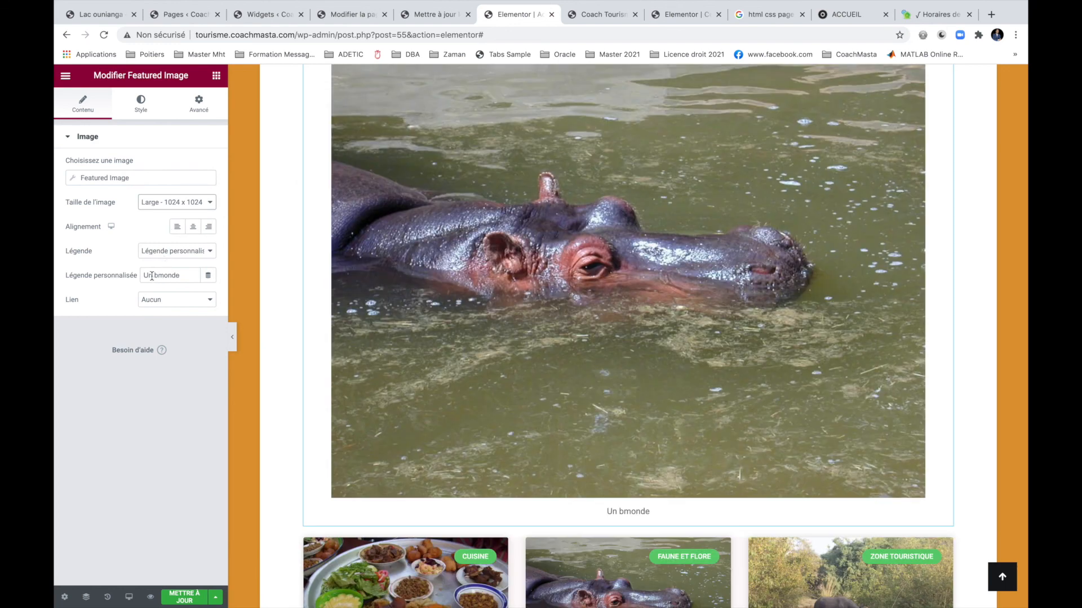
{"action": "left_click", "coordinate": [175, 204]}
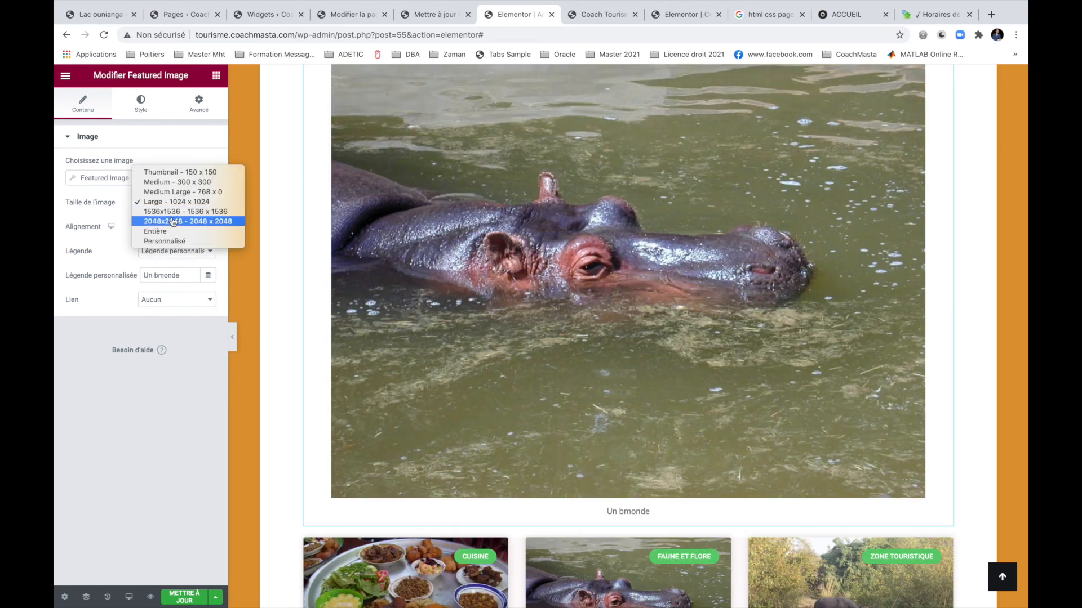
{"action": "left_click", "coordinate": [173, 213]}
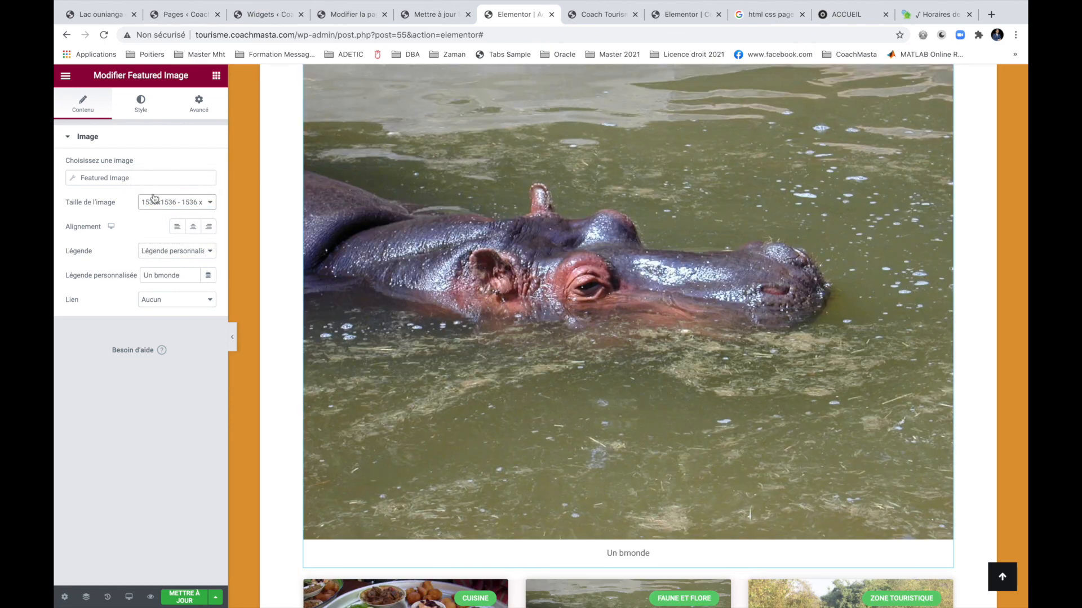
{"action": "left_click", "coordinate": [111, 177]}
Replace the fallback with the Zakouma camp photo of the thatched hut, passing over the food platter.
{"action": "left_click", "coordinate": [134, 262]}
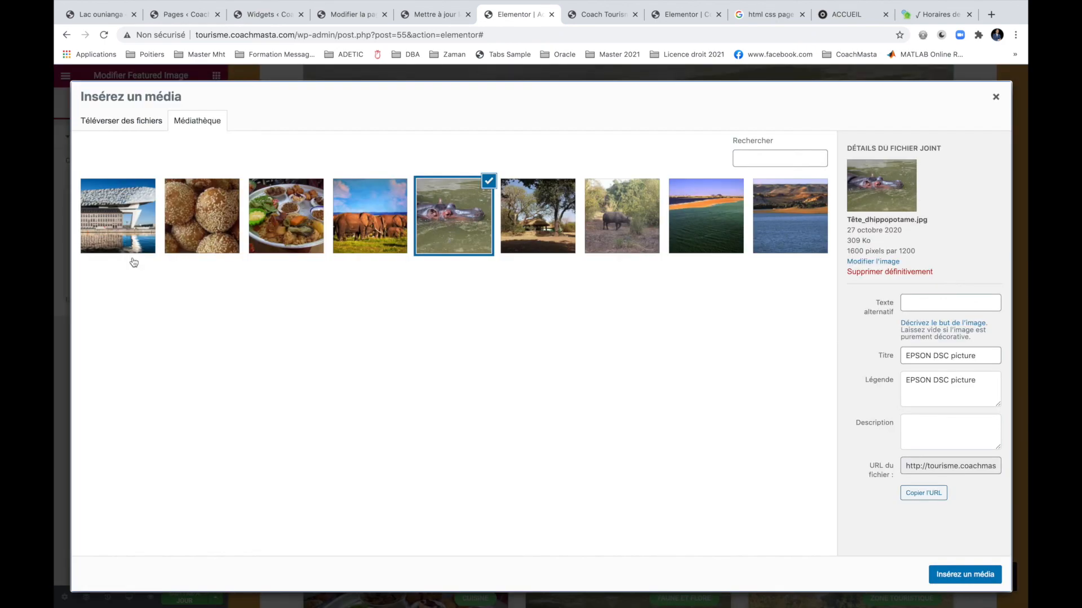
{"action": "left_click", "coordinate": [266, 222]}
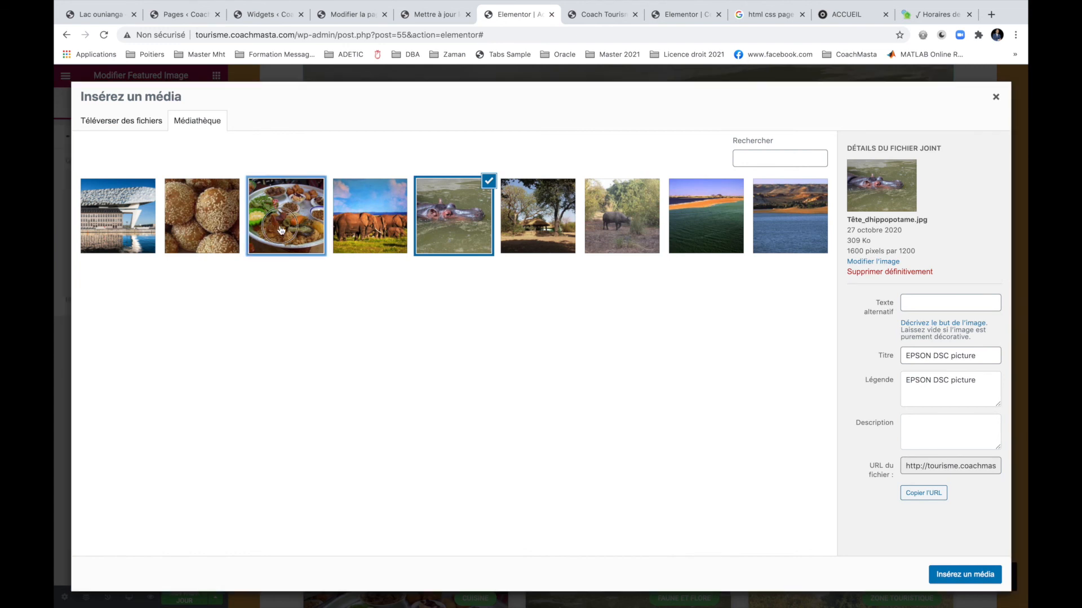
{"action": "left_click", "coordinate": [553, 226]}
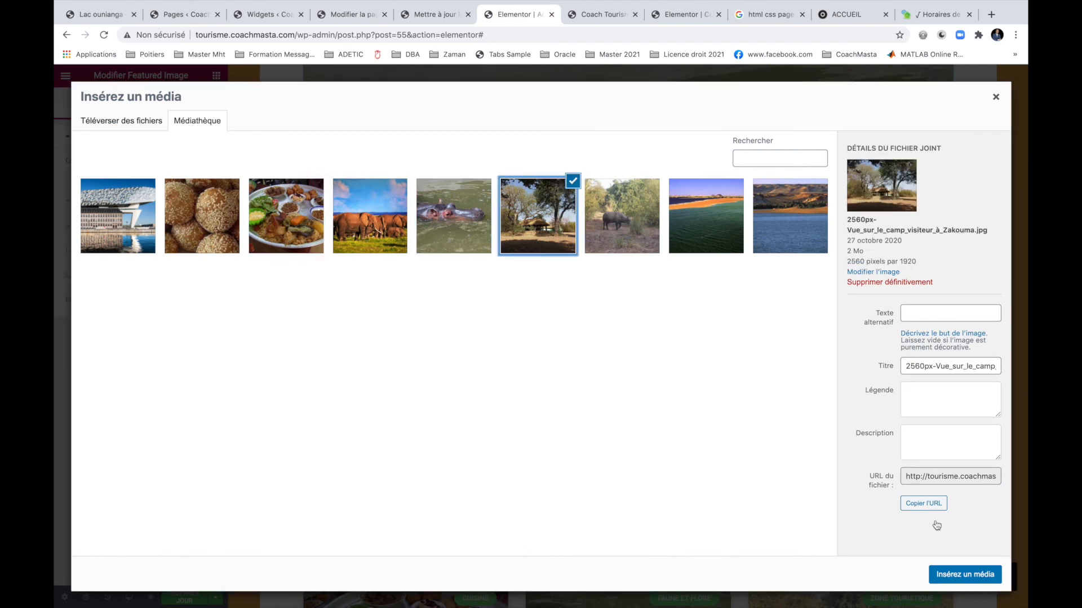
{"action": "left_click", "coordinate": [961, 574]}
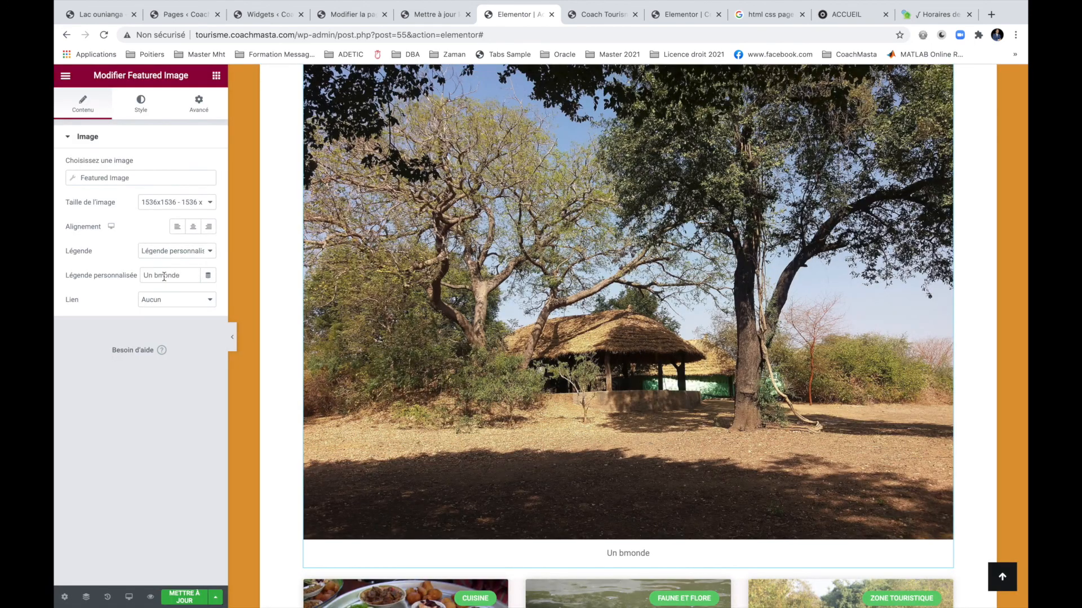
Set the image to Large 1024 x 1024, correct the caption to 'Un monde merveilleux', and save.
{"action": "left_click", "coordinate": [192, 203]}
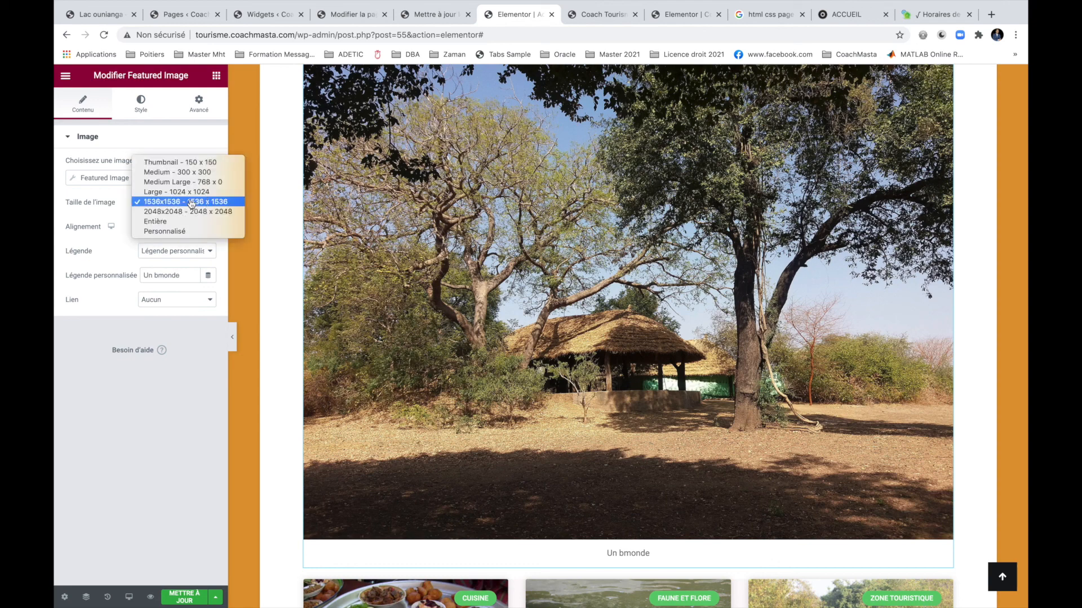
{"action": "left_click", "coordinate": [181, 192]}
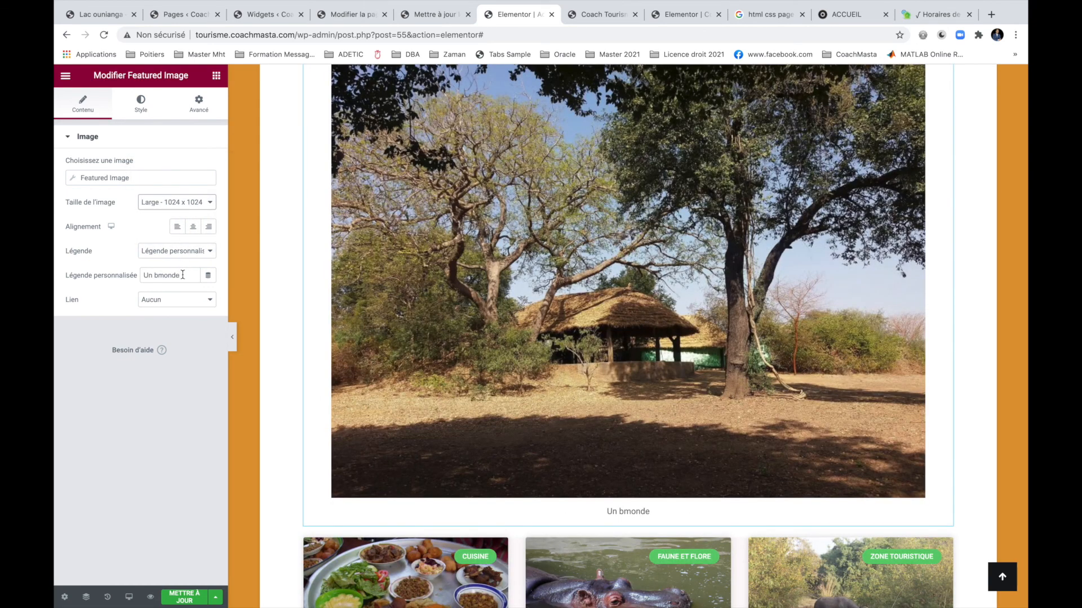
{"action": "left_click", "coordinate": [160, 276]}
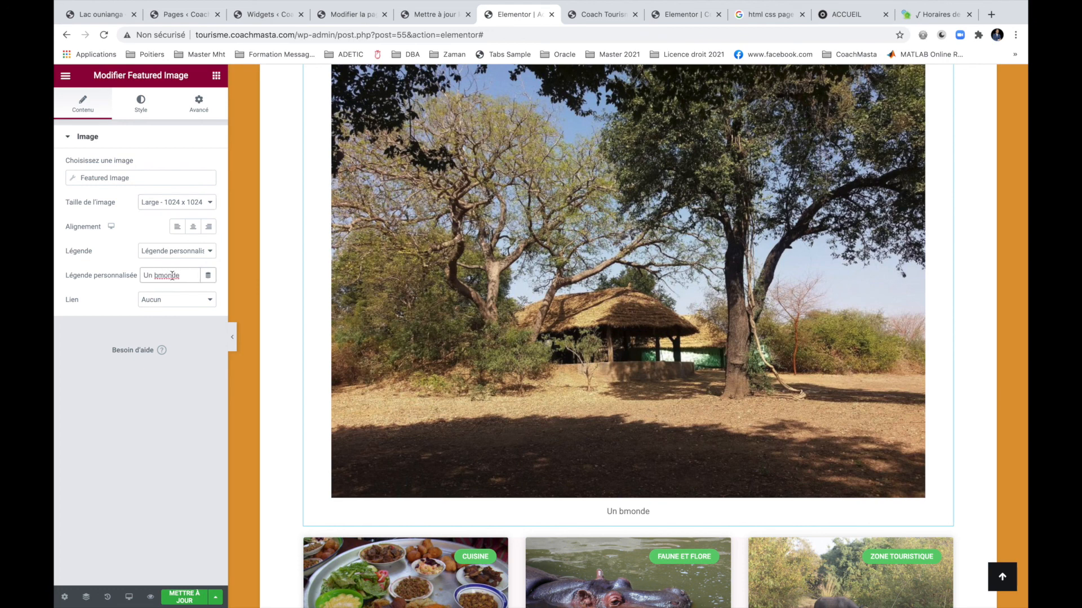
{"action": "key", "text": "BackSpace"}
{"action": "left_click", "coordinate": [187, 275]}
{"action": "type", "text": "merveilleu"}
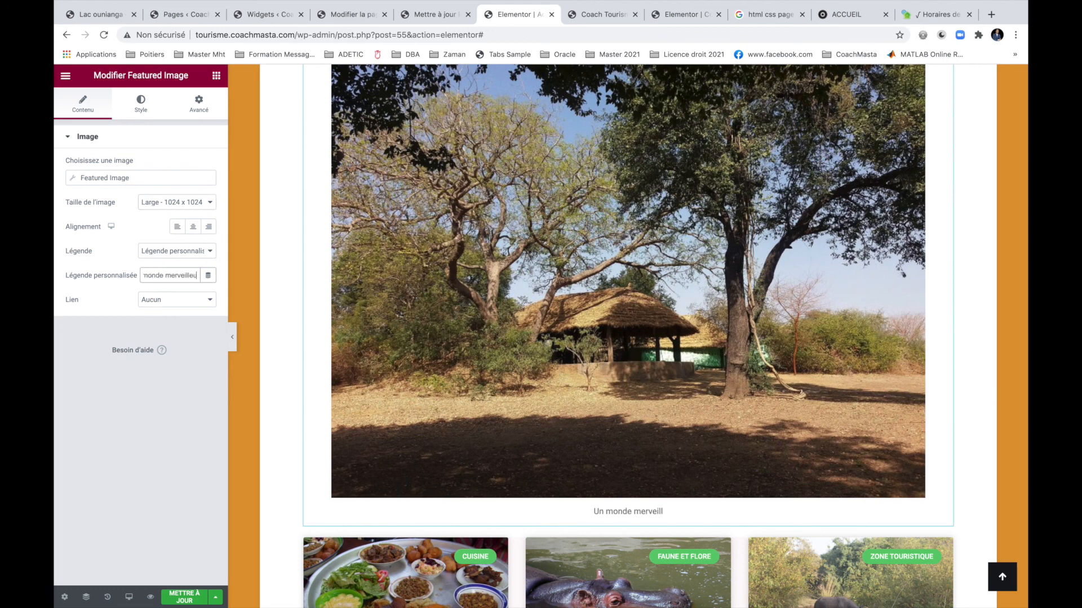
{"action": "type", "text": "x"}
{"action": "left_click", "coordinate": [188, 593]}
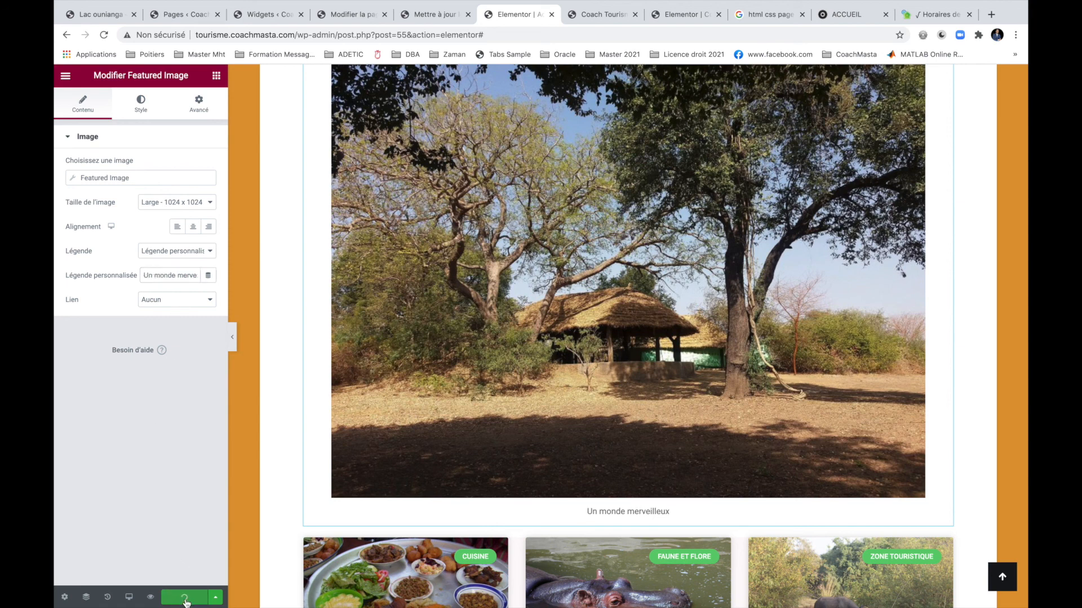
Glance at the image's advanced settings, then switch to the live Coach Tourisme tab.
{"action": "left_click", "coordinate": [199, 104]}
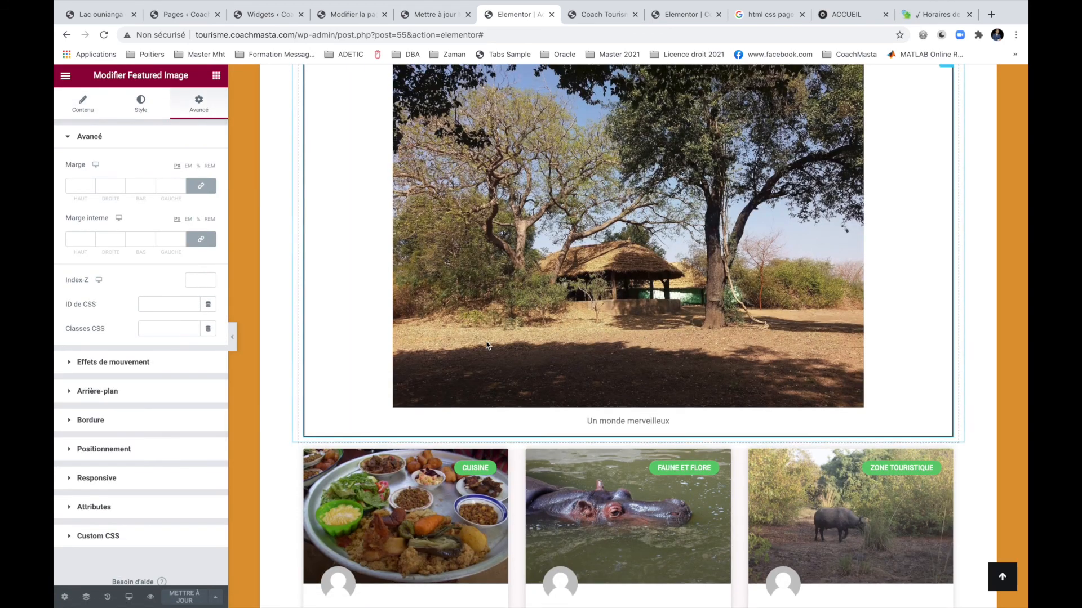
{"action": "scroll", "coordinate": [697, 341], "scroll_direction": "up", "scroll_amount": 6}
{"action": "scroll", "coordinate": [697, 341], "scroll_direction": "up", "scroll_amount": 10}
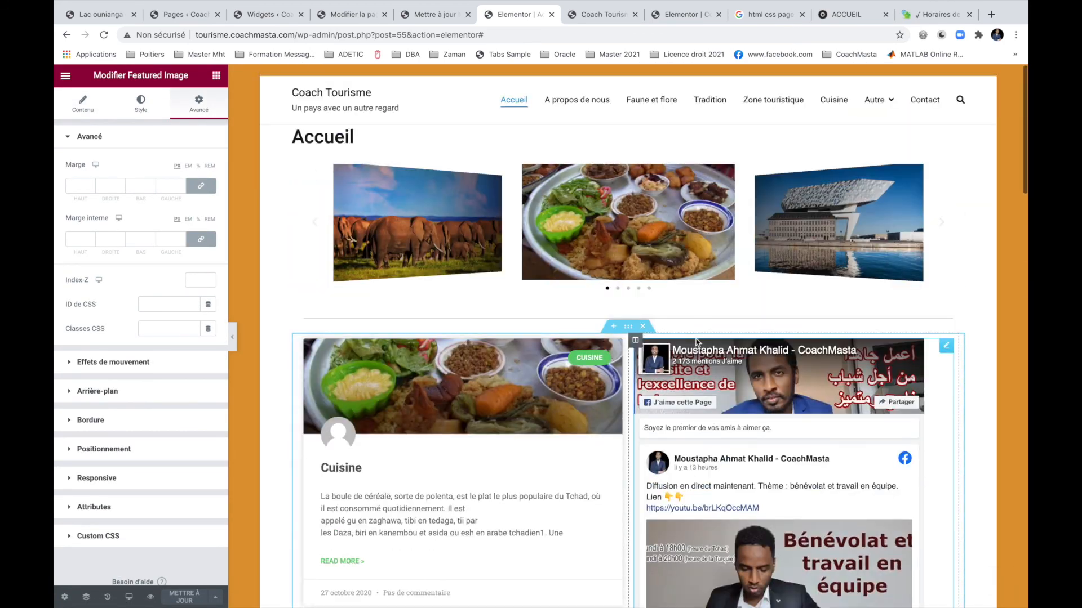
{"action": "left_click", "coordinate": [599, 15]}
Reload the live Accueil page and scroll through carousel, Facebook feed, photo, cards and footer.
{"action": "left_click", "coordinate": [104, 35]}
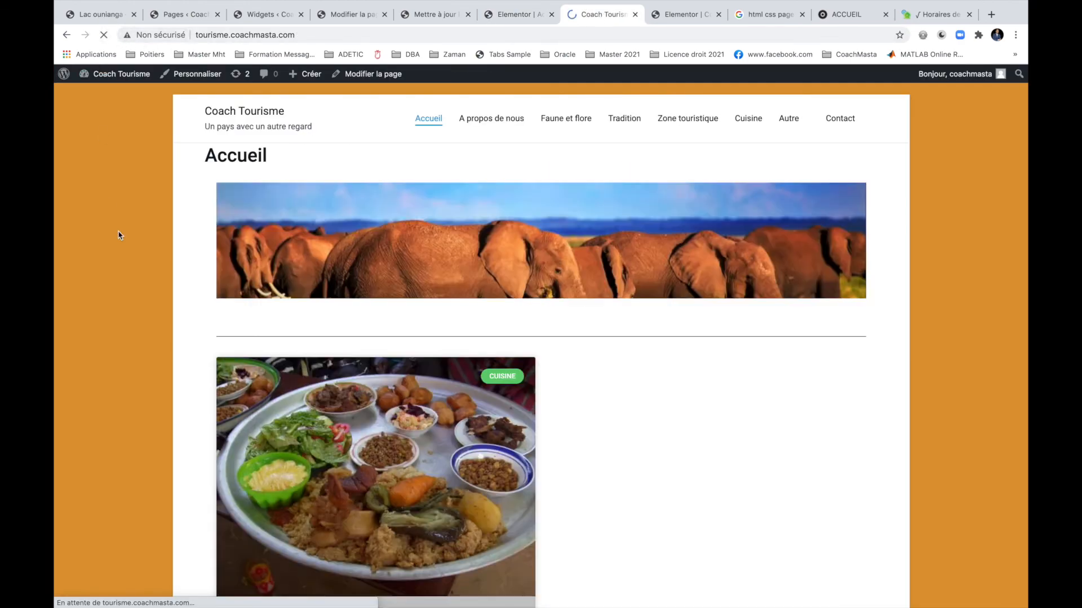
{"action": "scroll", "coordinate": [118, 236], "scroll_direction": "down", "scroll_amount": 10}
{"action": "scroll", "coordinate": [118, 236], "scroll_direction": "down", "scroll_amount": 15}
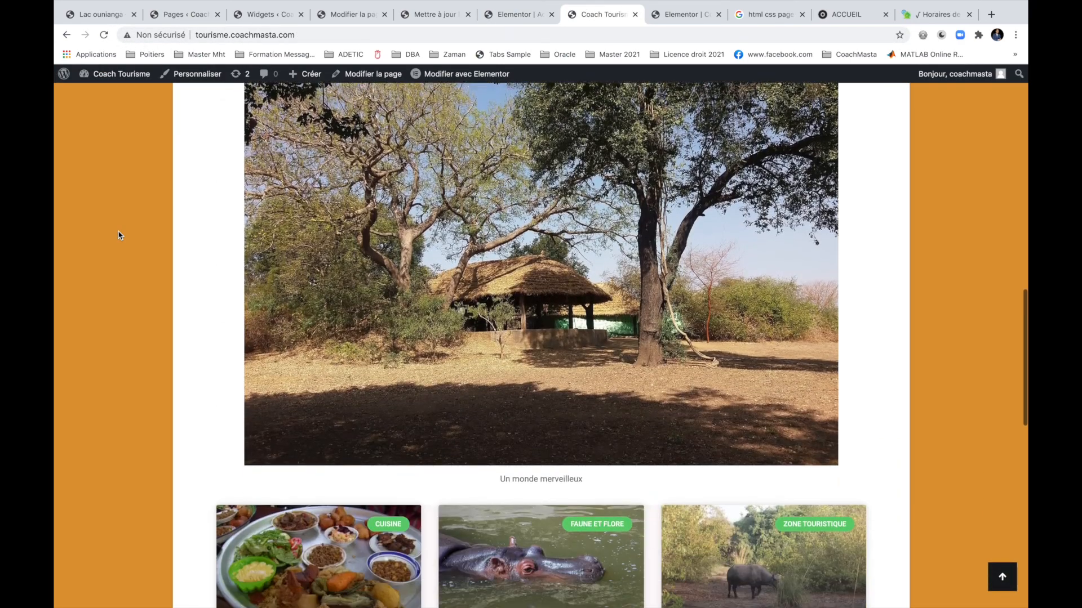
{"action": "scroll", "coordinate": [119, 236], "scroll_direction": "up", "scroll_amount": 20}
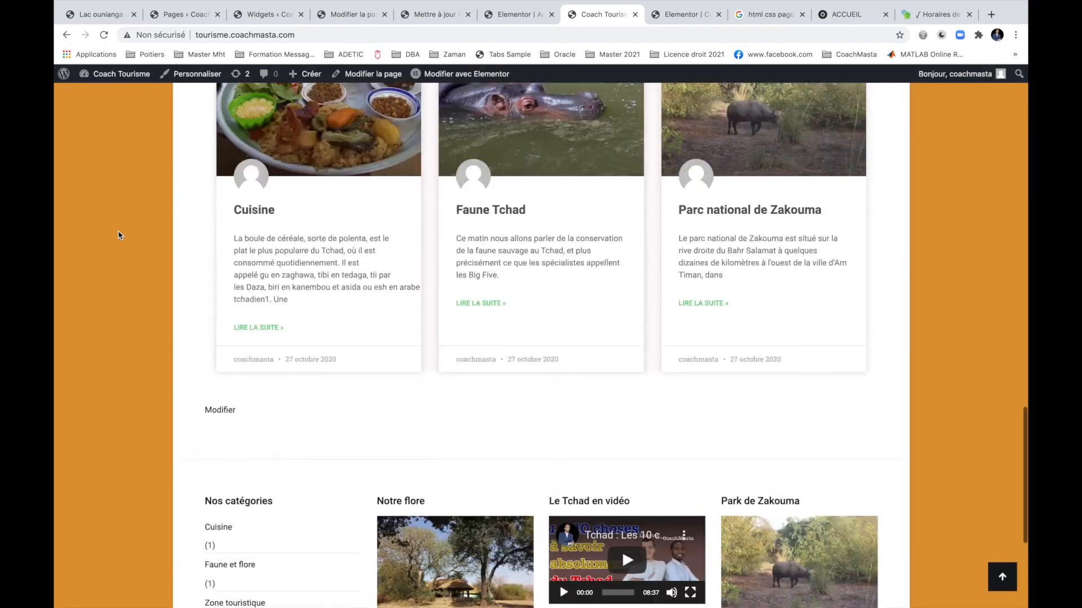
{"action": "scroll", "coordinate": [118, 235], "scroll_direction": "up", "scroll_amount": 2}
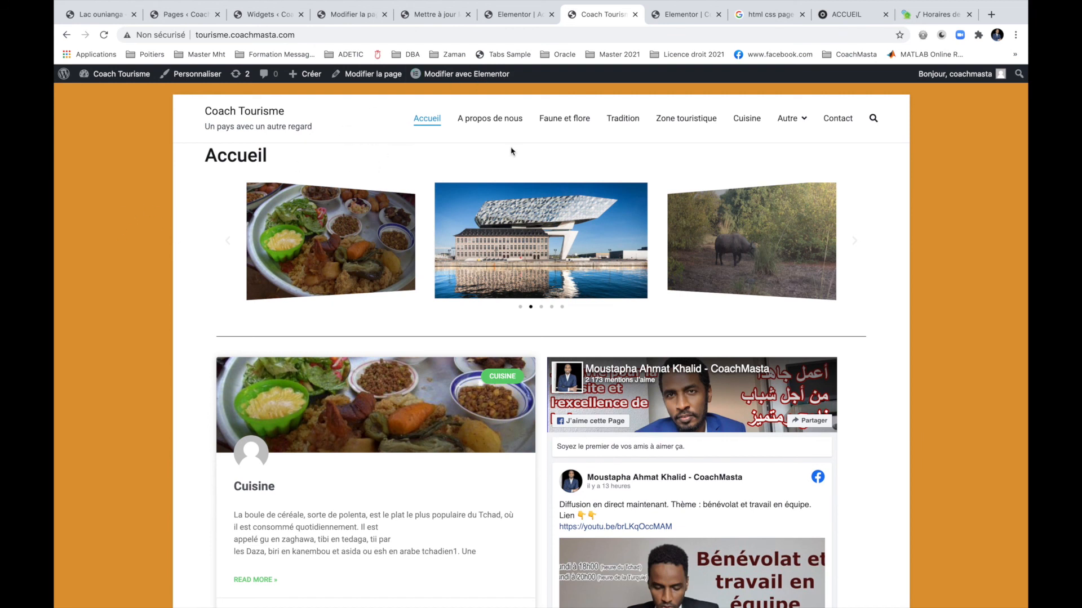
{"action": "scroll", "coordinate": [586, 183], "scroll_direction": "down", "scroll_amount": 2}
{"action": "scroll", "coordinate": [704, 253], "scroll_direction": "up", "scroll_amount": 2}
{"action": "scroll", "coordinate": [829, 334], "scroll_direction": "down", "scroll_amount": 6}
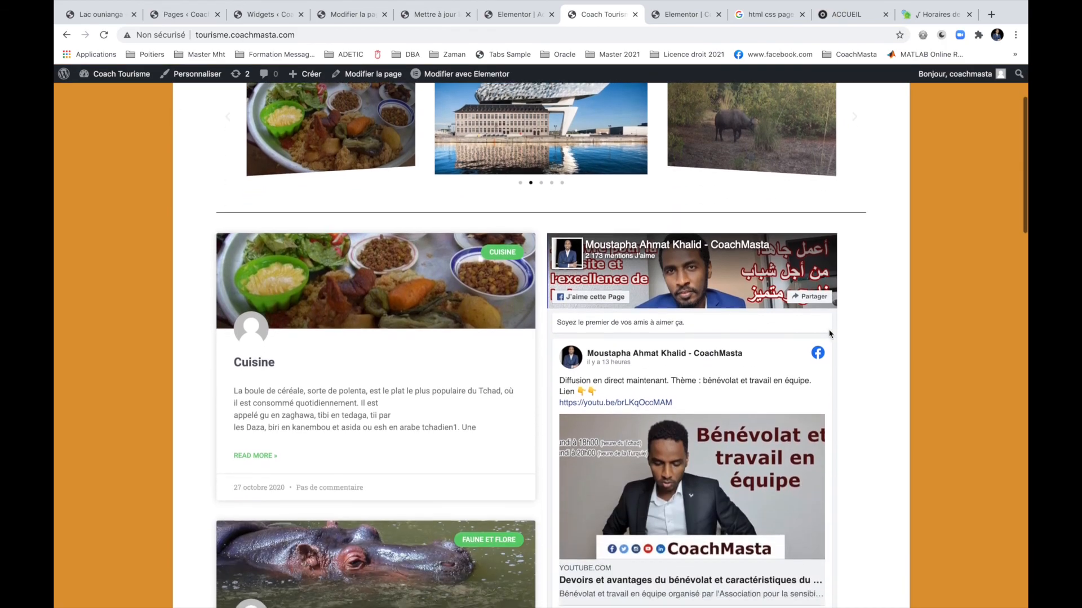
{"action": "scroll", "coordinate": [903, 328], "scroll_direction": "down", "scroll_amount": 20}
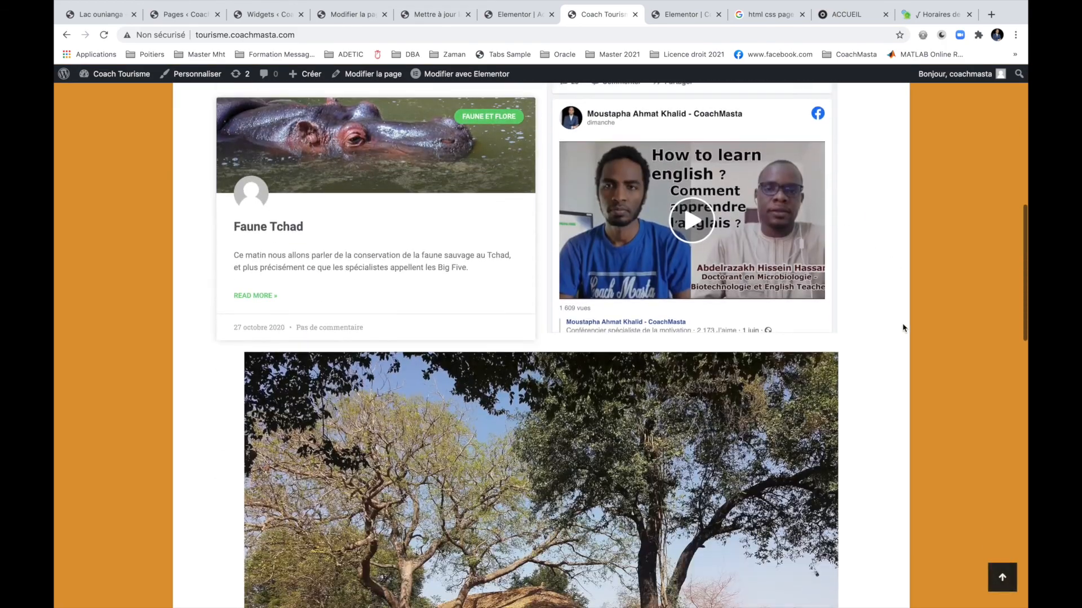
{"action": "scroll", "coordinate": [903, 328], "scroll_direction": "down", "scroll_amount": 5}
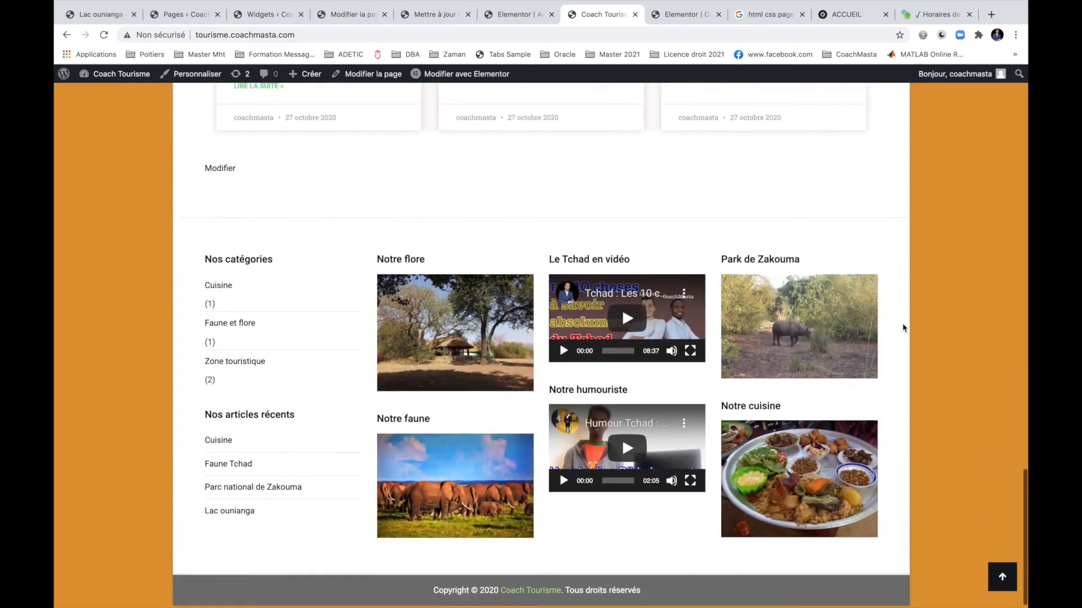
{"action": "scroll", "coordinate": [903, 328], "scroll_direction": "up", "scroll_amount": 20}
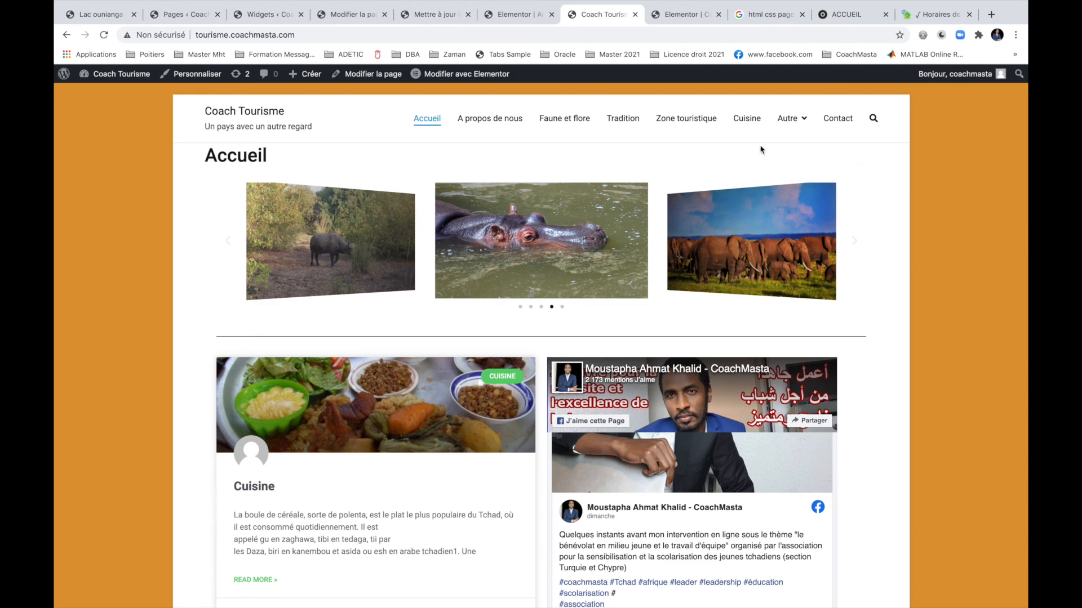
Load coachmasta.com in the Google tab and scroll through it.
{"action": "left_click", "coordinate": [762, 16]}
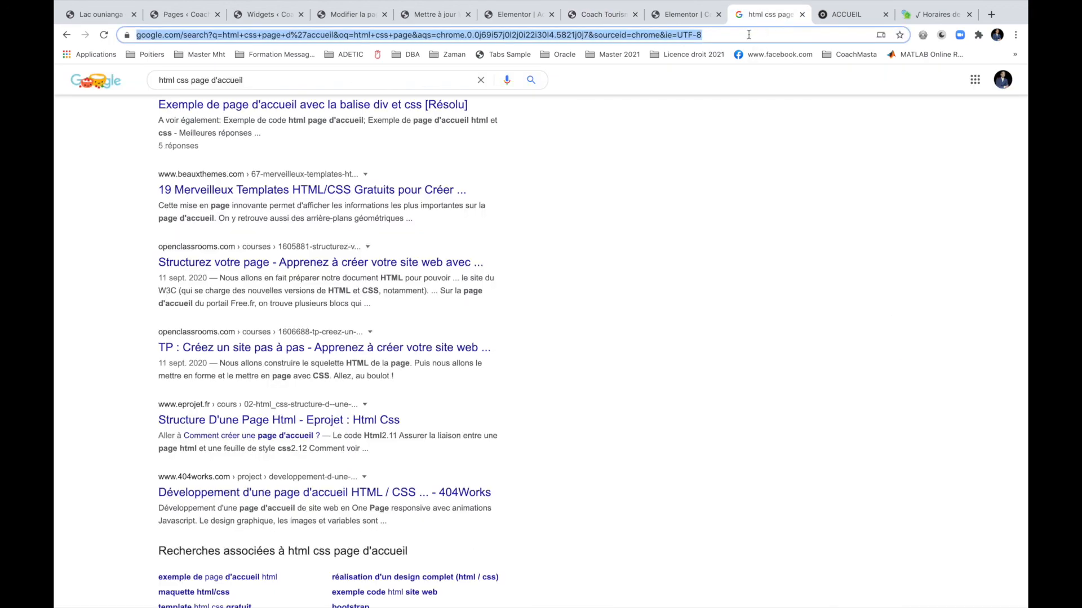
{"action": "type", "text": "coa"}
{"action": "key", "text": "Return"}
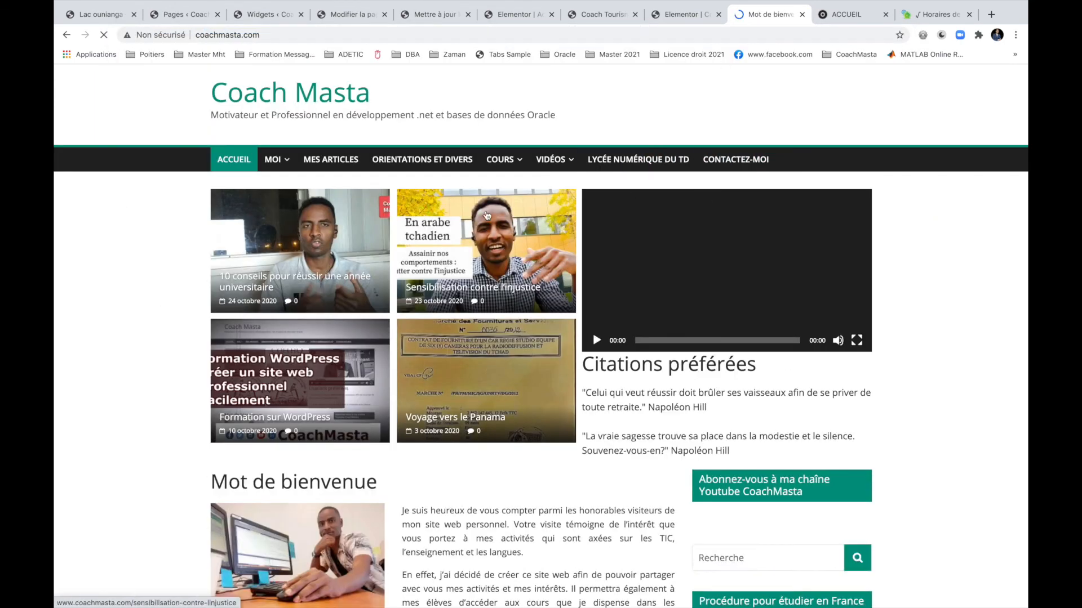
{"action": "scroll", "coordinate": [188, 476], "scroll_direction": "down", "scroll_amount": 15}
{"action": "scroll", "coordinate": [187, 476], "scroll_direction": "down", "scroll_amount": 15}
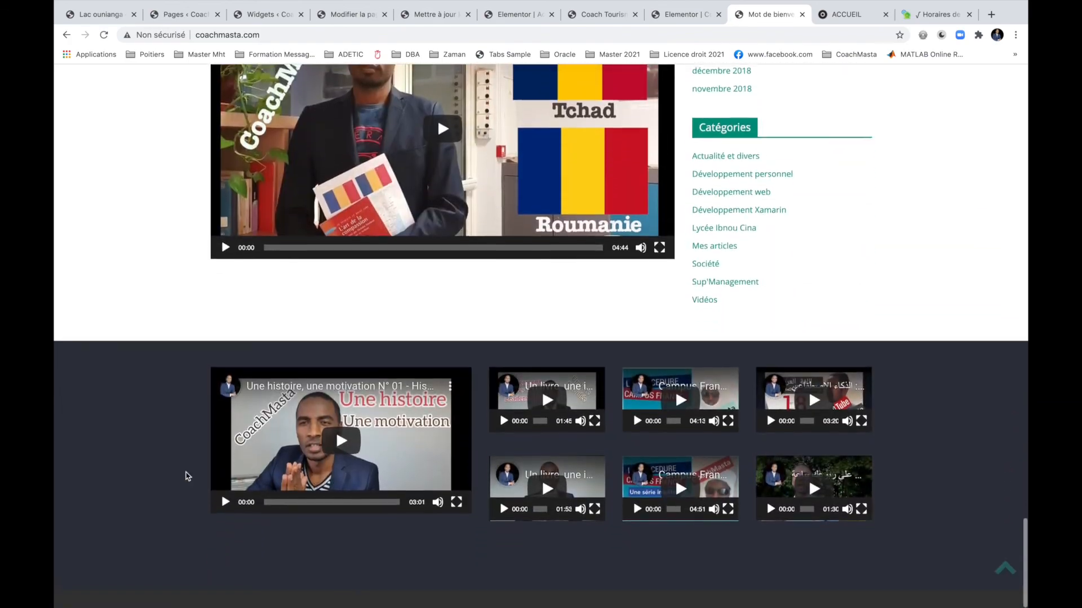
{"action": "scroll", "coordinate": [187, 476], "scroll_direction": "up", "scroll_amount": 20}
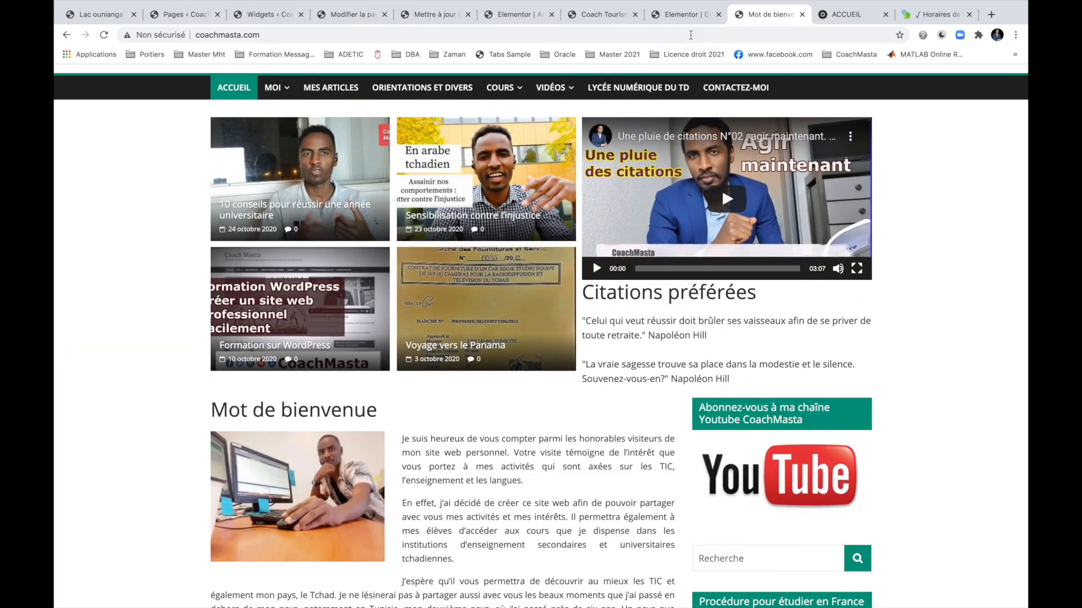
Return to the live Coach Tourisme home page, scroll it, and open the site search box.
{"action": "left_click", "coordinate": [679, 14]}
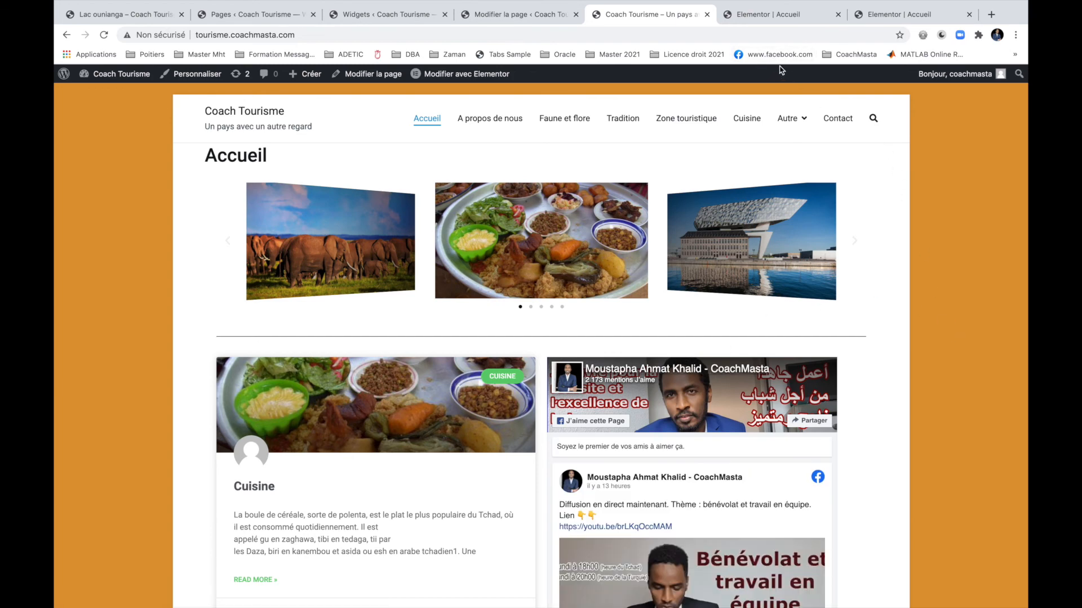
{"action": "scroll", "coordinate": [887, 215], "scroll_direction": "down", "scroll_amount": 20}
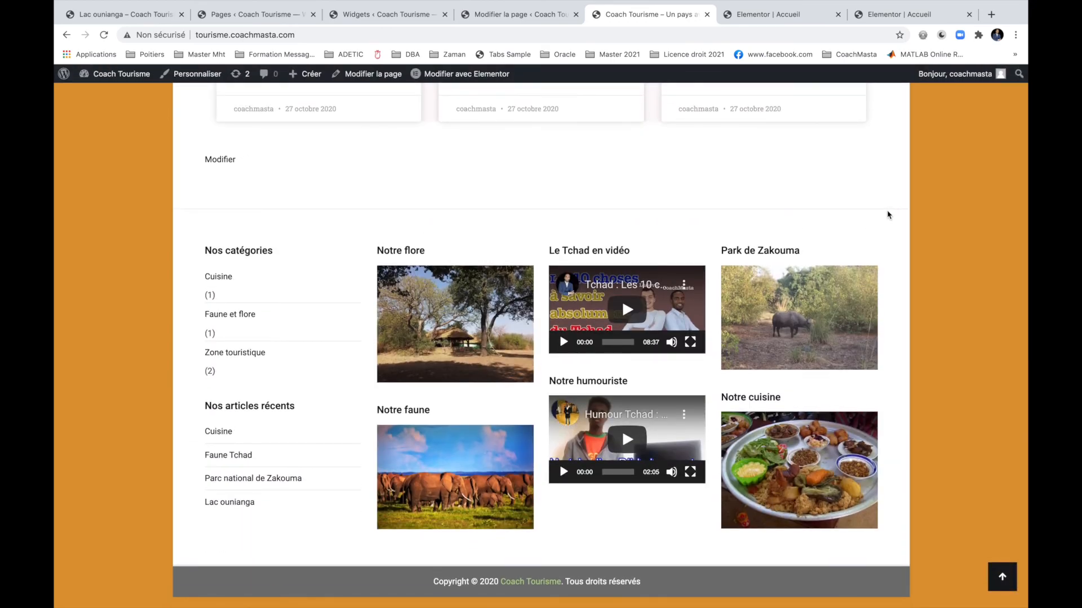
{"action": "scroll", "coordinate": [888, 215], "scroll_direction": "up", "scroll_amount": 20}
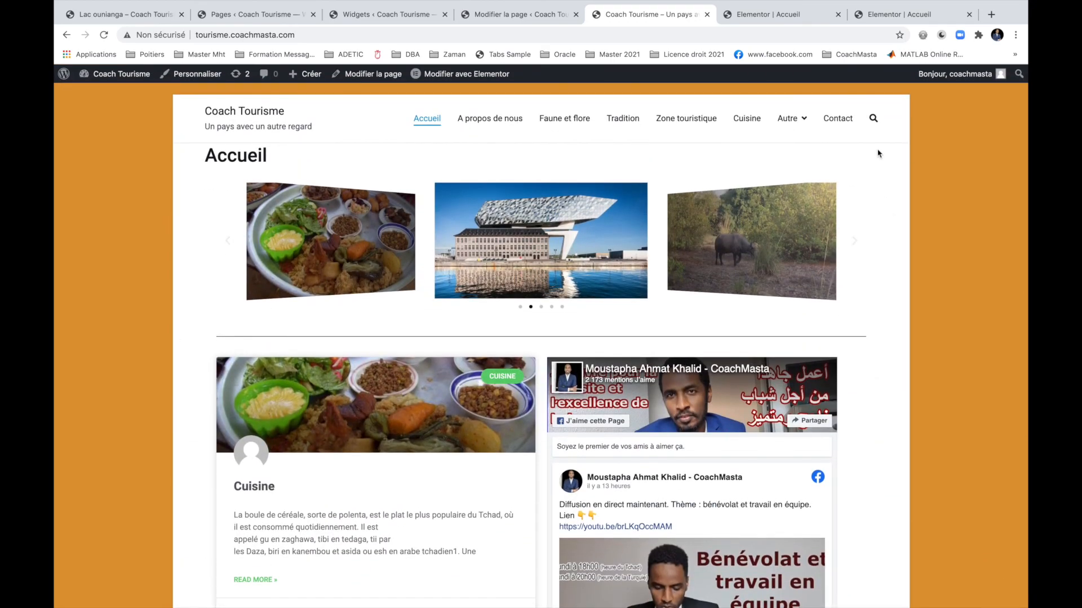
{"action": "left_click", "coordinate": [874, 120]}
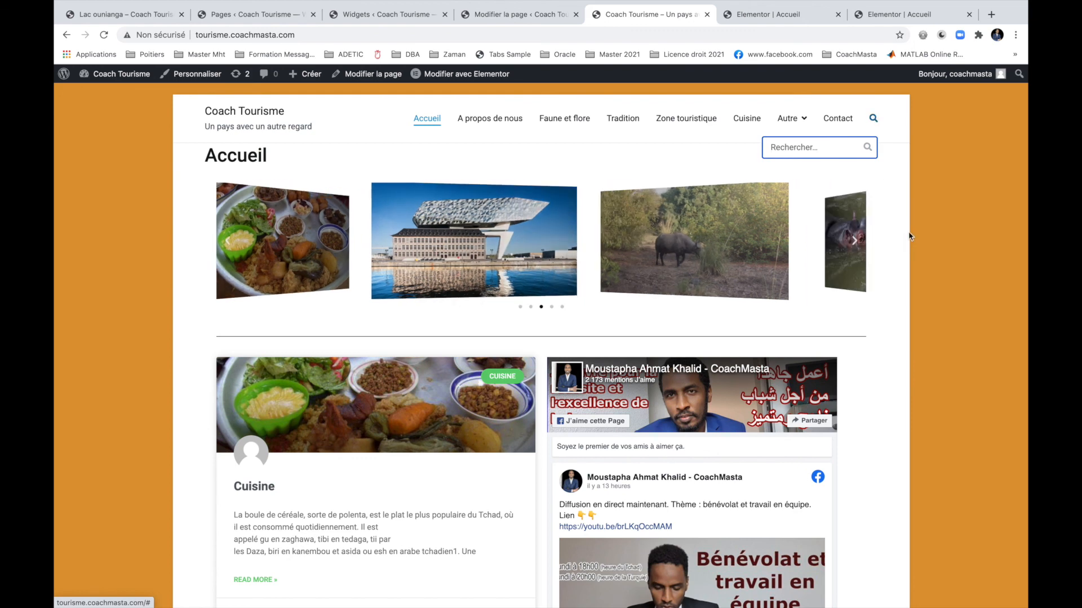
Load presidence.td in a new Chrome tab and scroll down through its latest news articles.
{"action": "left_click", "coordinate": [991, 15]}
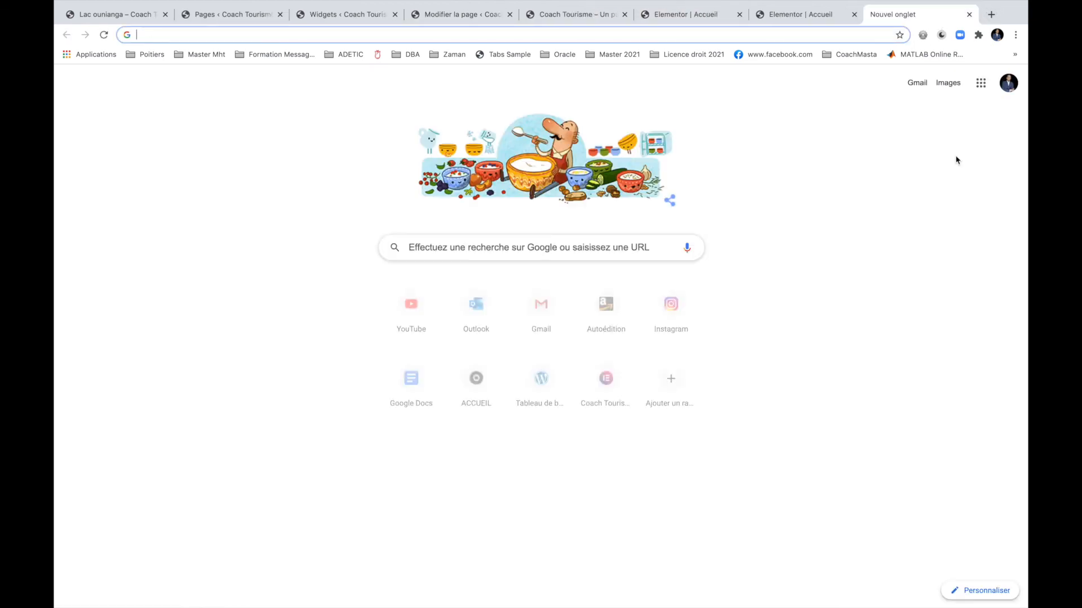
{"action": "type", "text": "pr"}
{"action": "key", "text": "Return"}
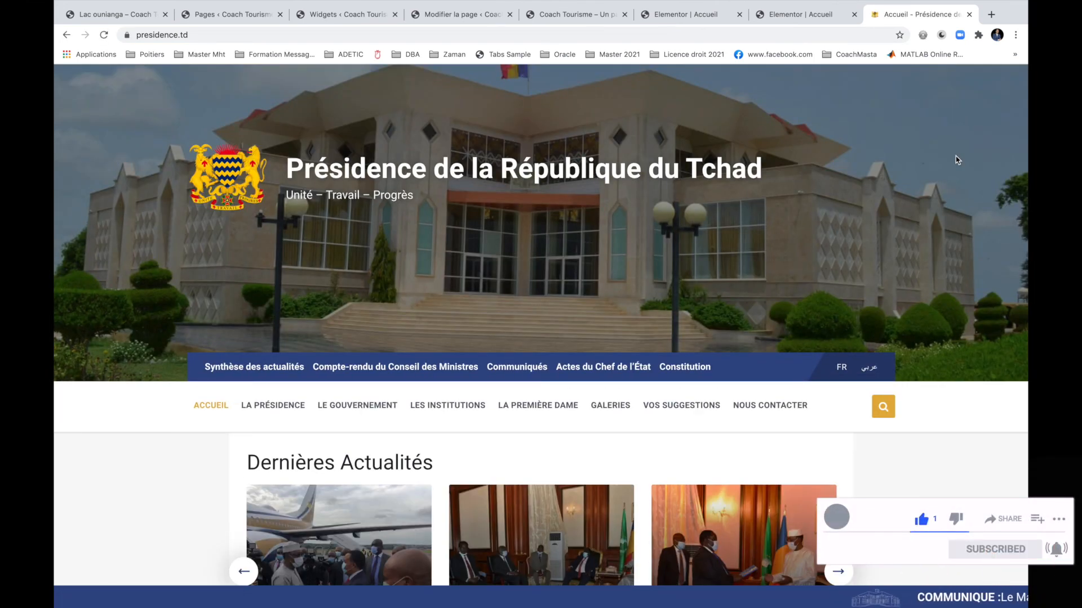
{"action": "scroll", "coordinate": [956, 160], "scroll_direction": "down", "scroll_amount": 10}
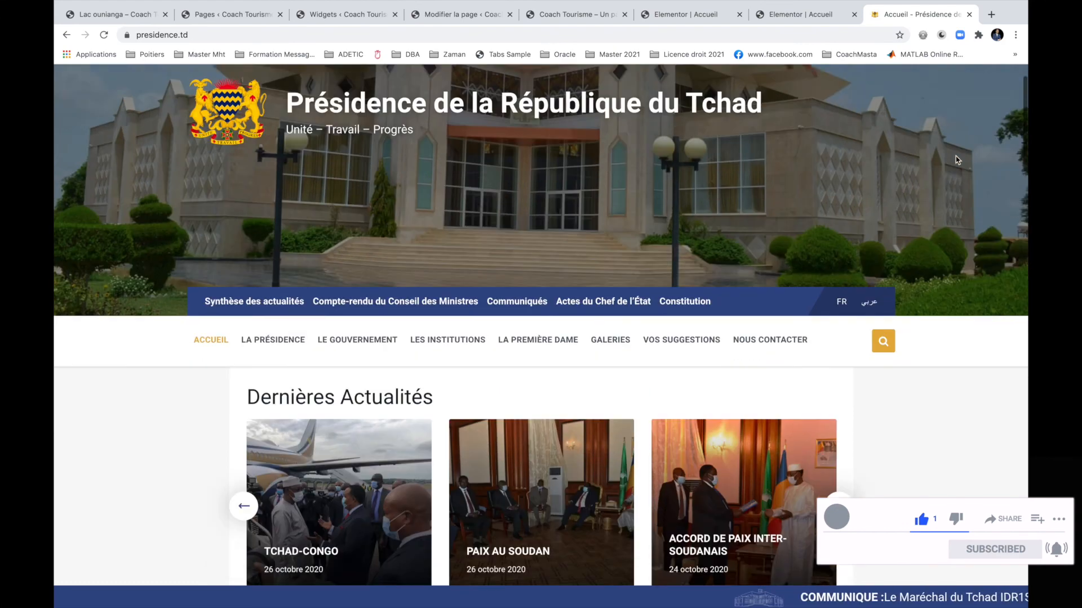
{"action": "scroll", "coordinate": [956, 160], "scroll_direction": "down", "scroll_amount": 10}
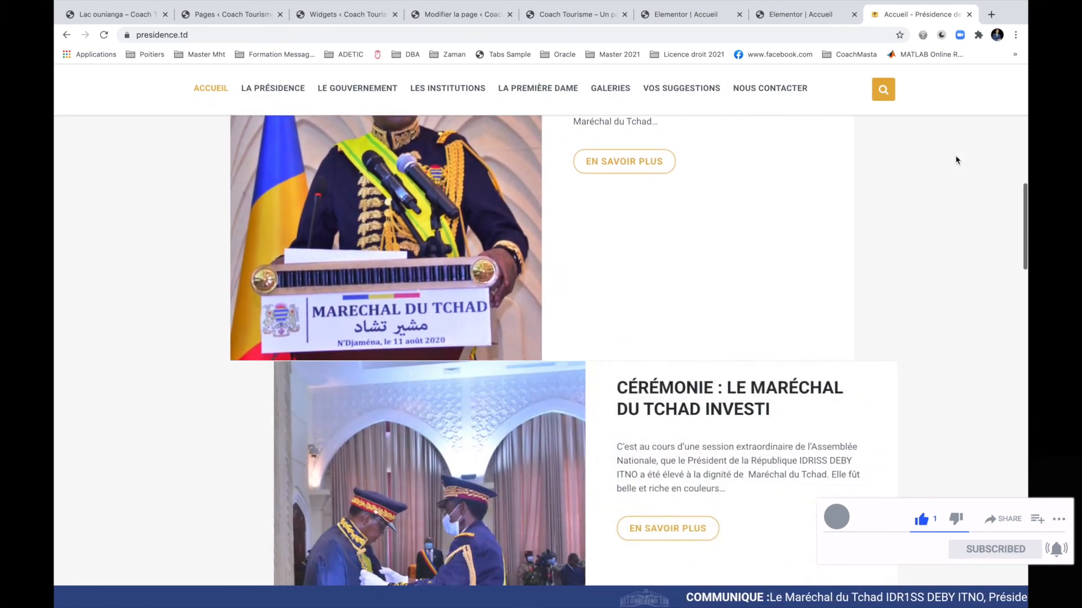
{"action": "scroll", "coordinate": [956, 160], "scroll_direction": "down", "scroll_amount": 10}
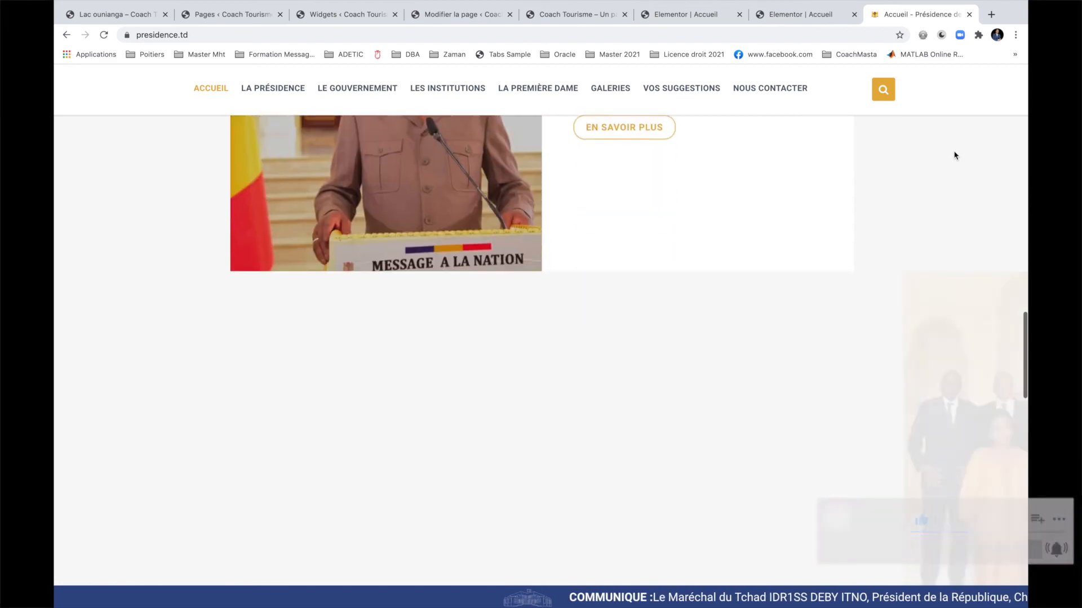
{"action": "scroll", "coordinate": [955, 155], "scroll_direction": "down", "scroll_amount": 5}
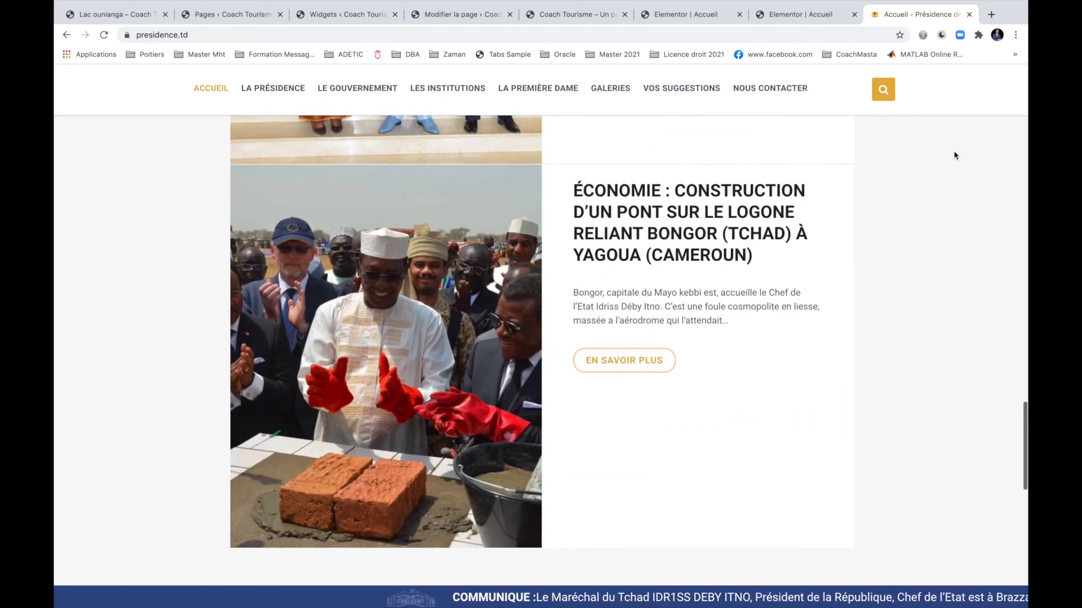